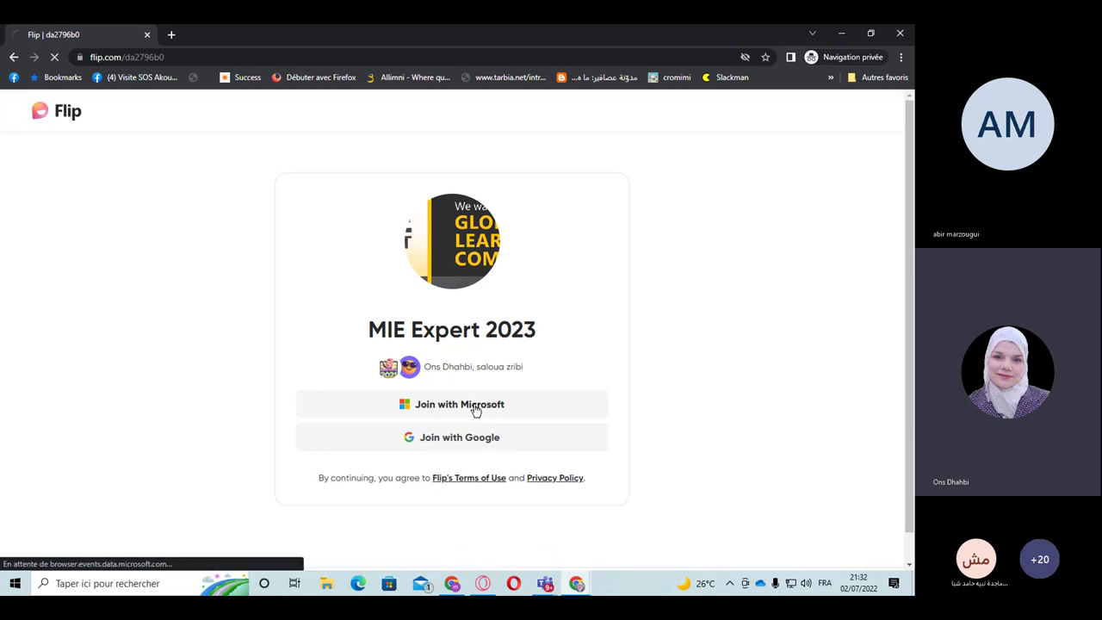
Step: Sign in with the saved Microsoft account and password, staying signed in, to join MIE Expert 2023
left_click(475, 408)
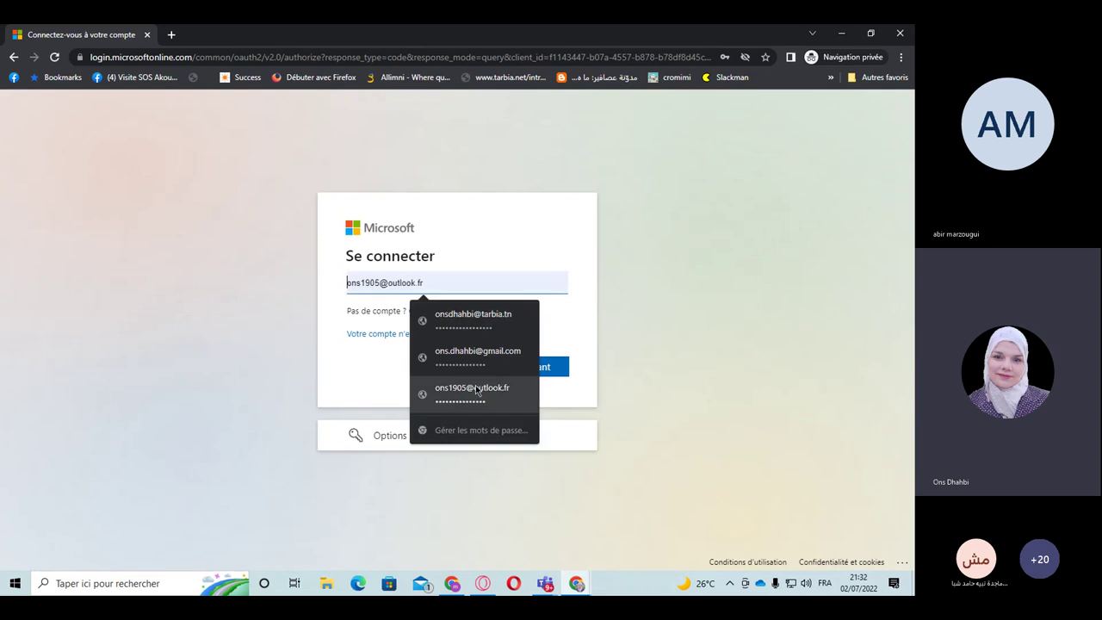
left_click(476, 390)
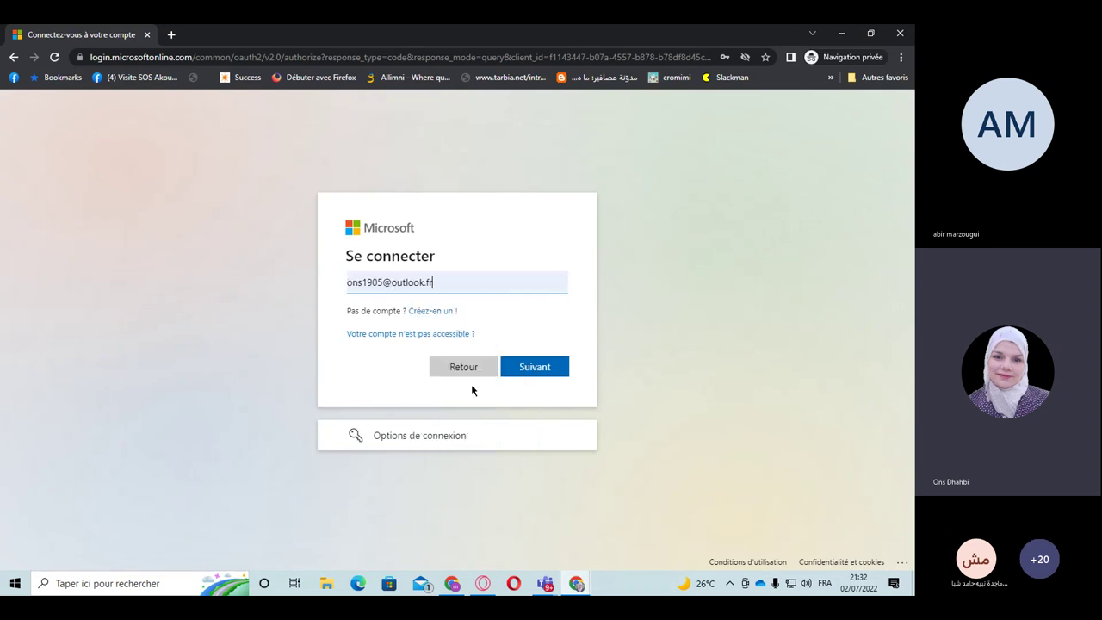
left_click(526, 369)
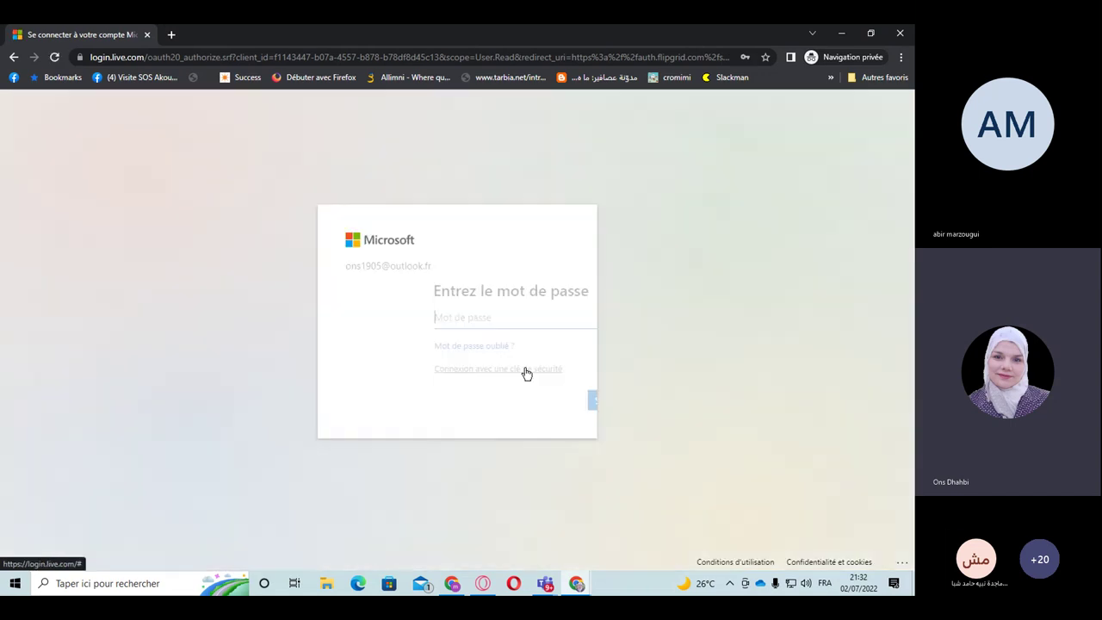
left_click(374, 317)
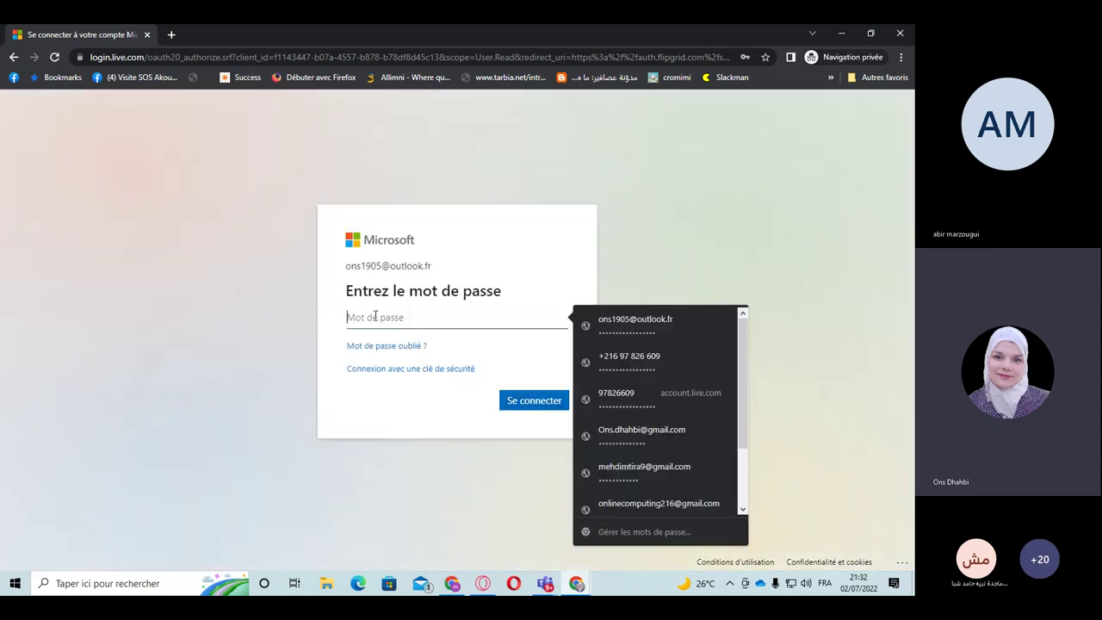
left_click(645, 324)
left_click(527, 400)
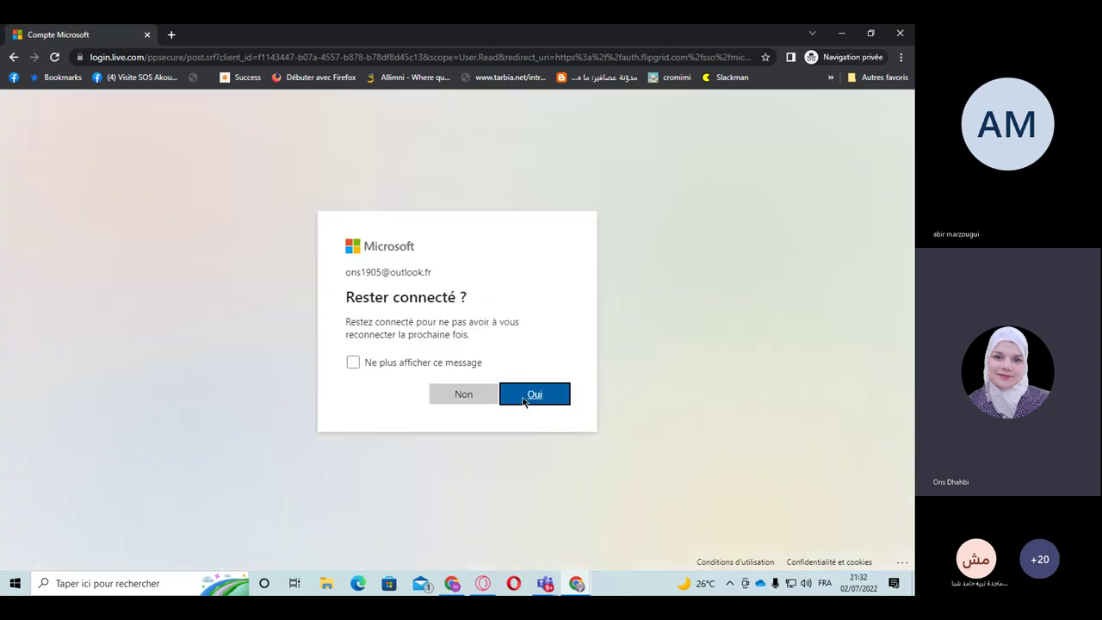
left_click(524, 398)
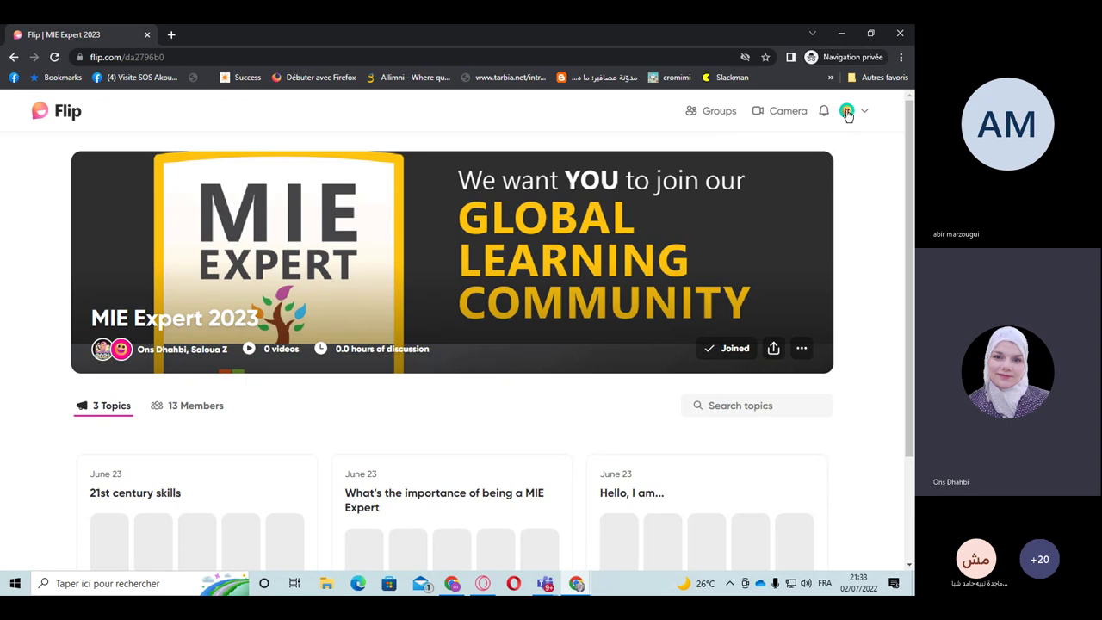
left_click(577, 584)
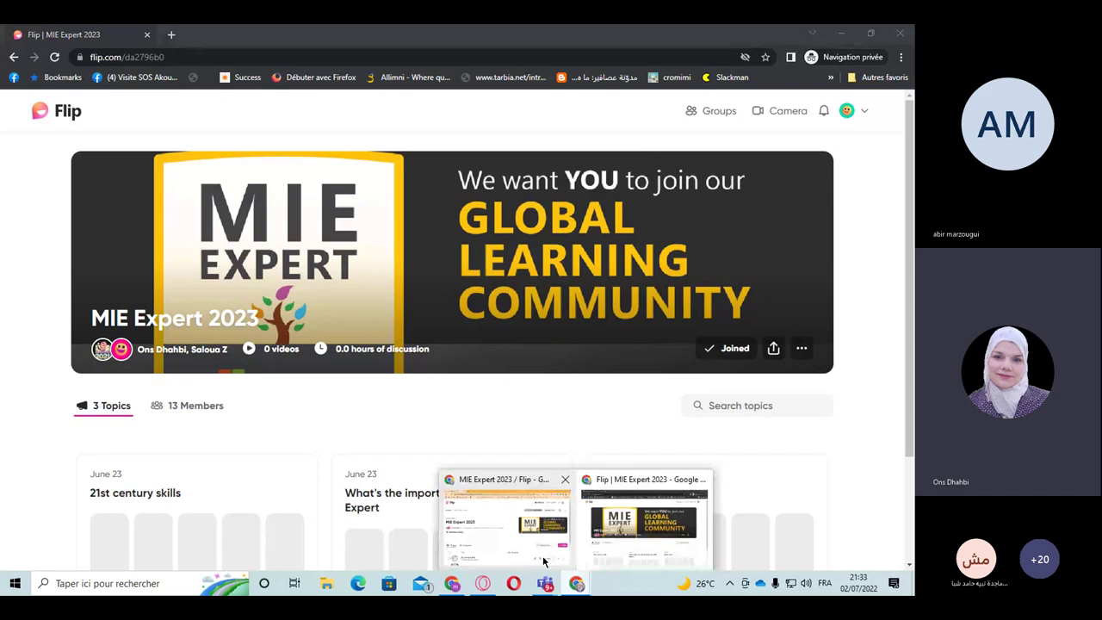
left_click(543, 562)
key("ctrl+plus")
key("ctrl+plus")
key("ctrl+plus")
key("ctrl+plus")
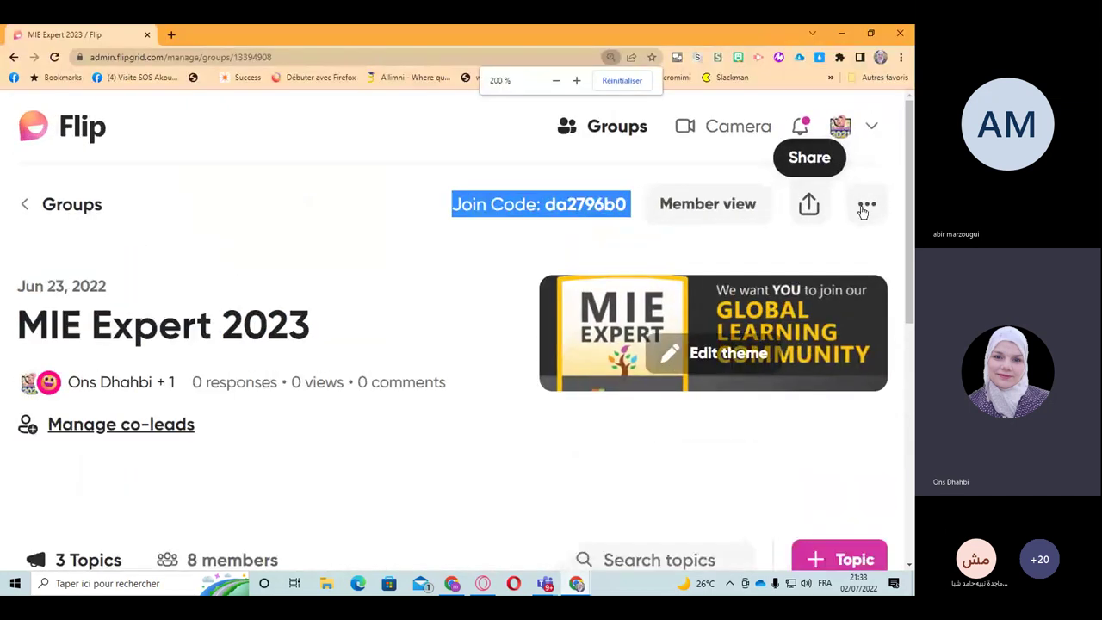
left_click(577, 584)
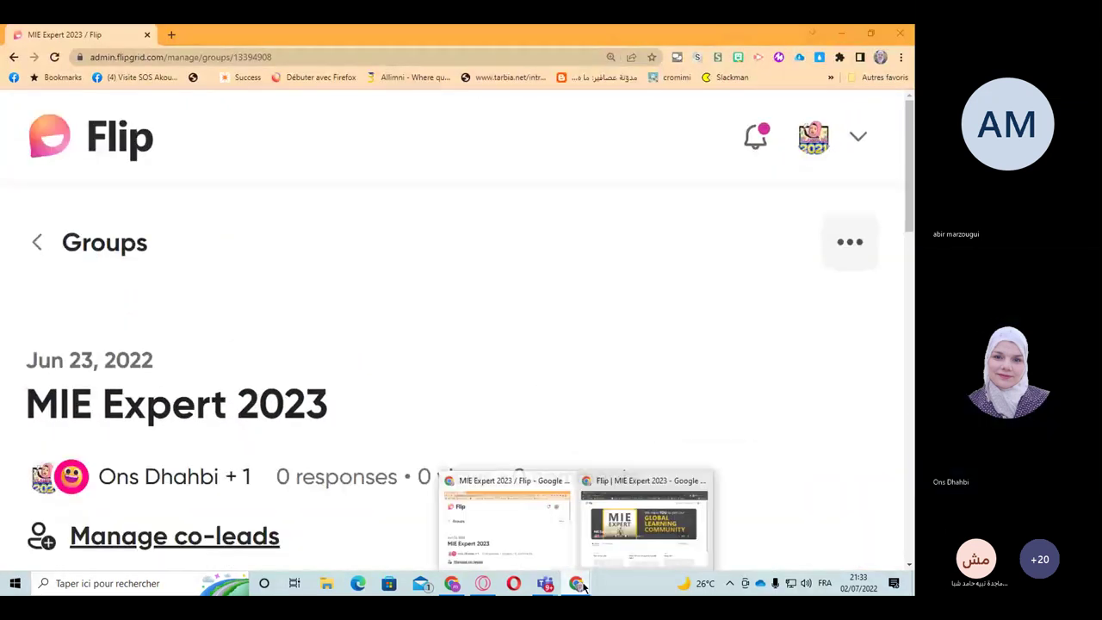
left_click(645, 526)
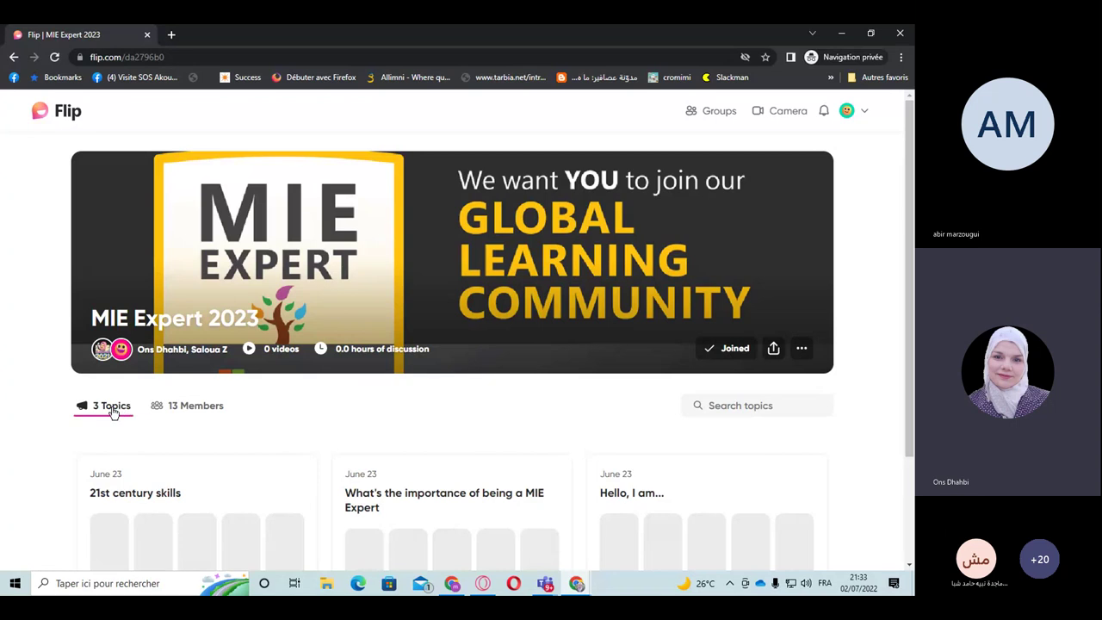
scroll(108, 413, "down", 1)
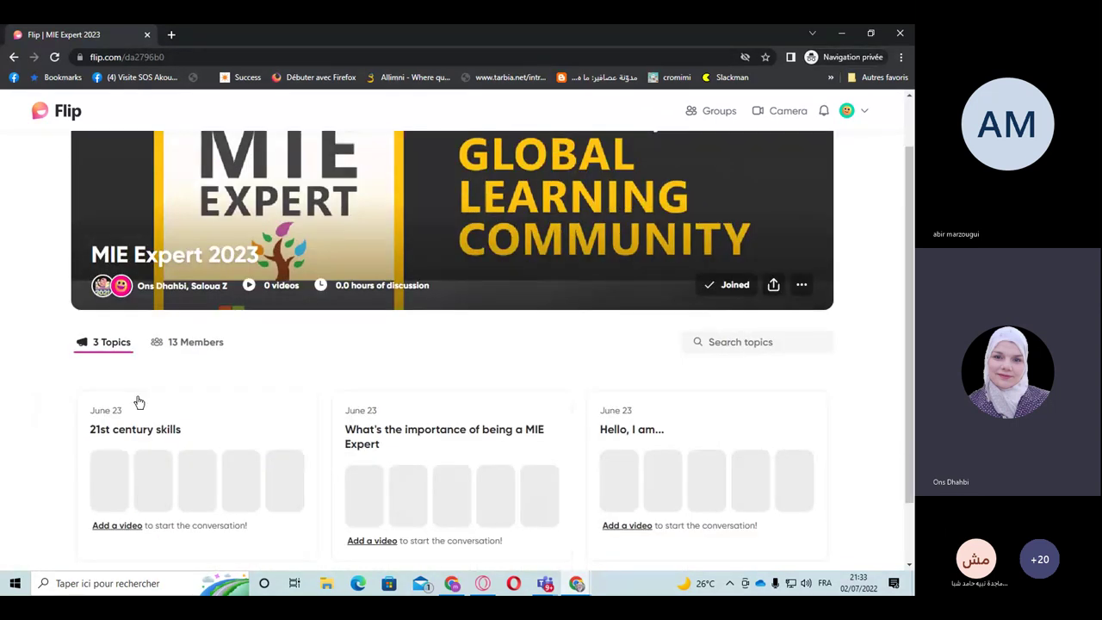
scroll(135, 401, "down", 1)
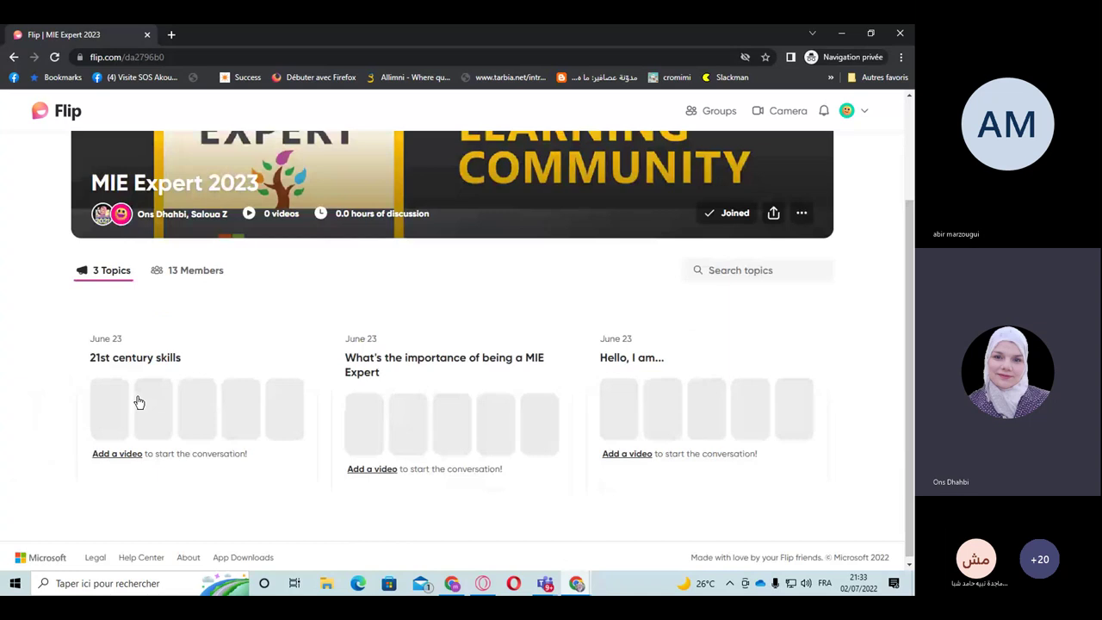
Step: Open the 'Hello, I am...' topic, review its description, and start a video response
left_click(619, 353)
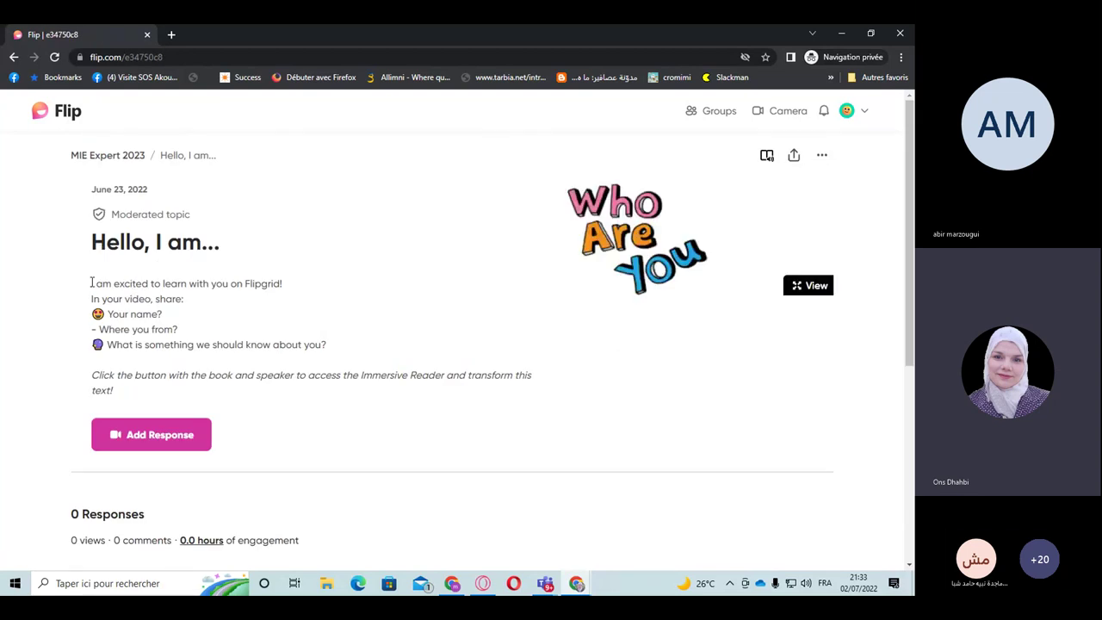
left_click_drag(92, 284, 353, 354)
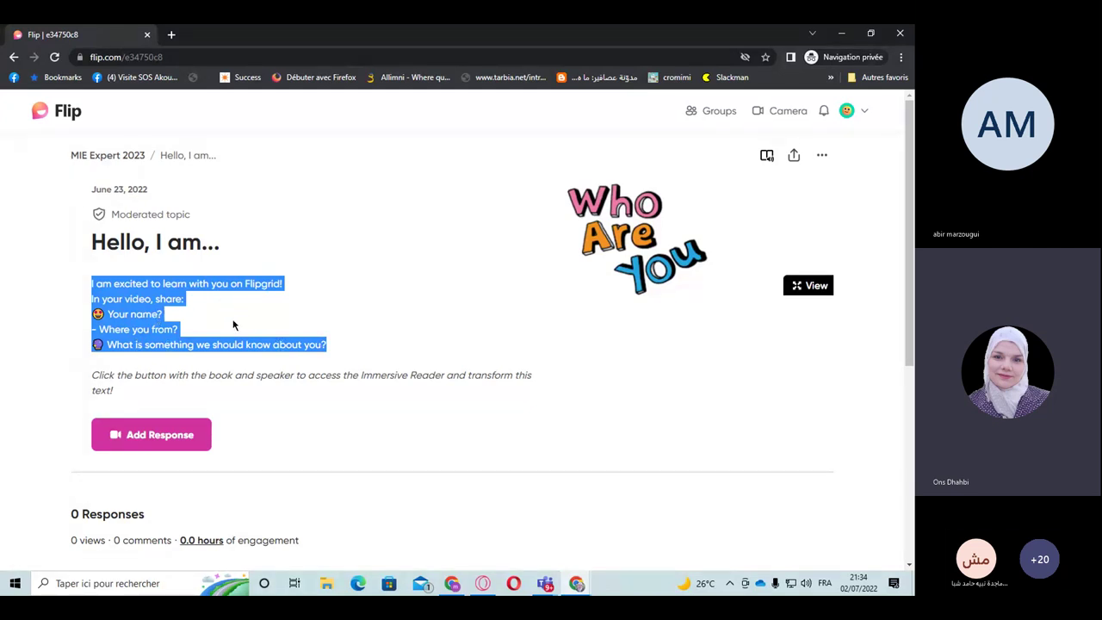
left_click(190, 315)
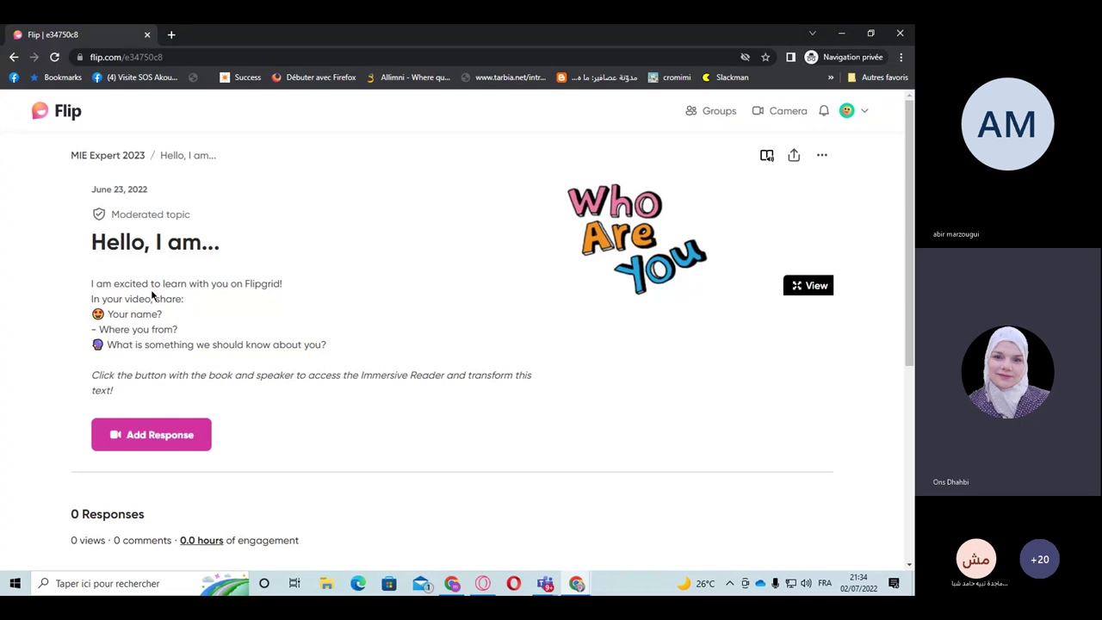
left_click(166, 446)
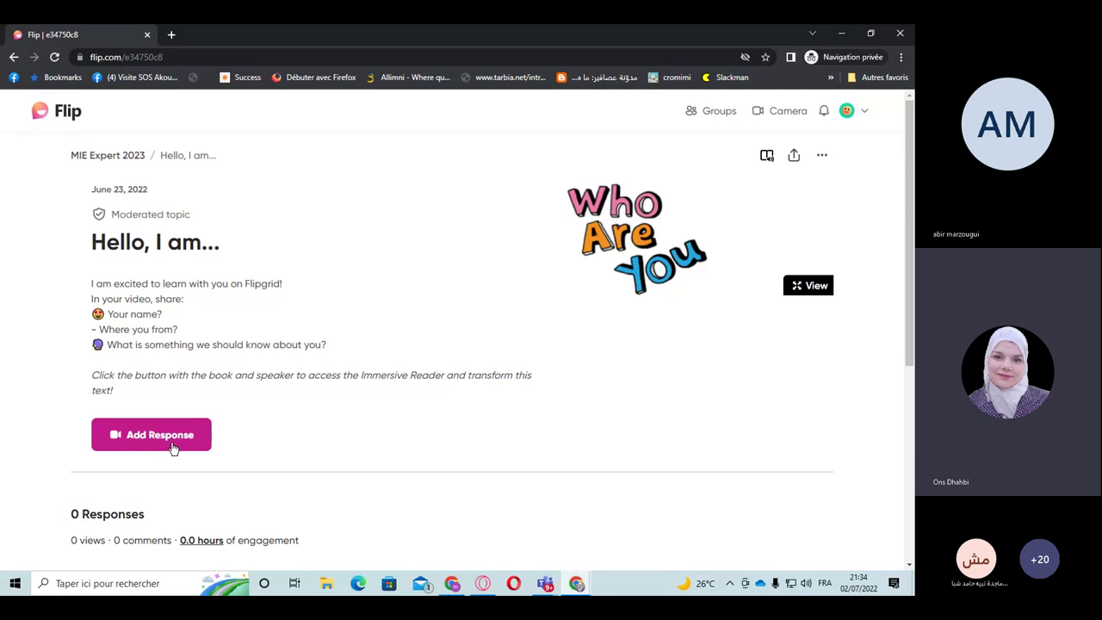
left_click(173, 448)
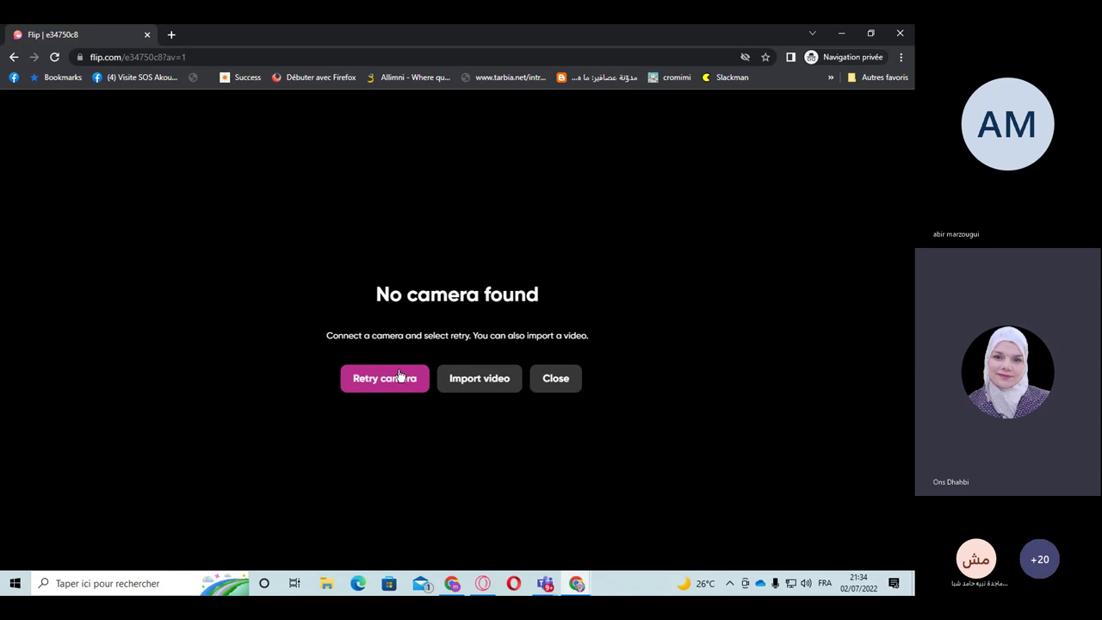
Step: Import a 16-second video from the Flipgrid folder, pause its preview, and continue to posting
left_click(466, 387)
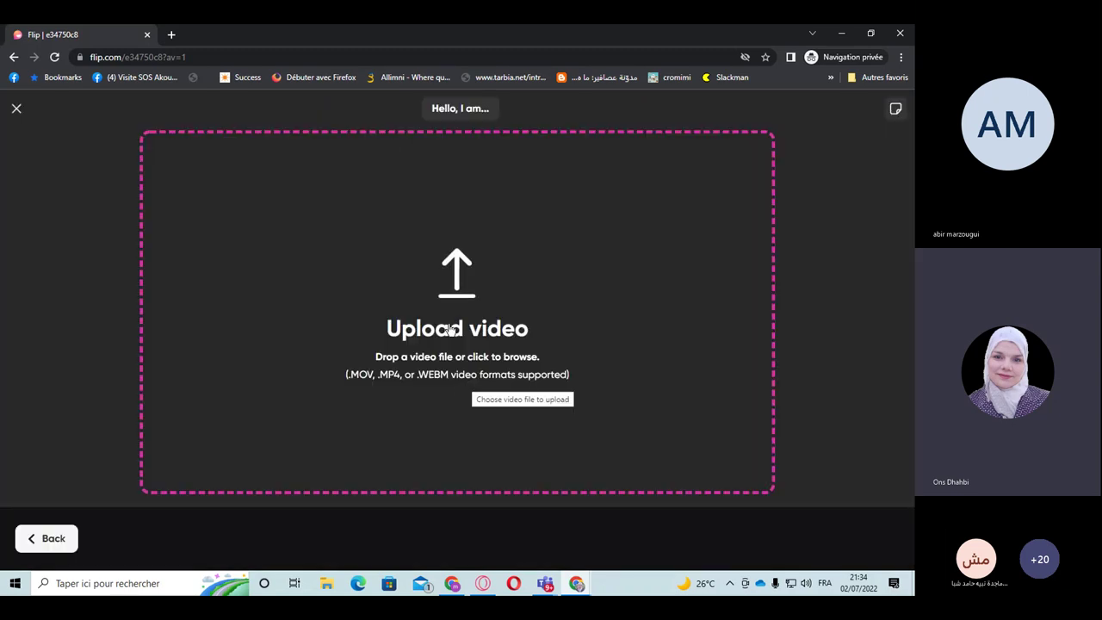
left_click(449, 330)
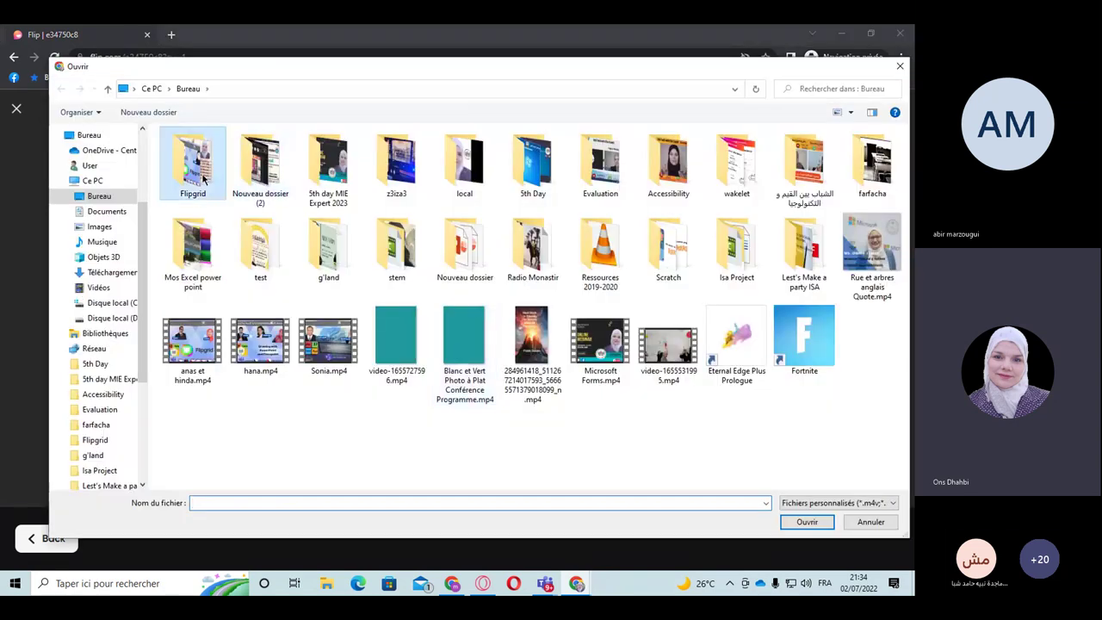
double_click(194, 168)
double_click(329, 165)
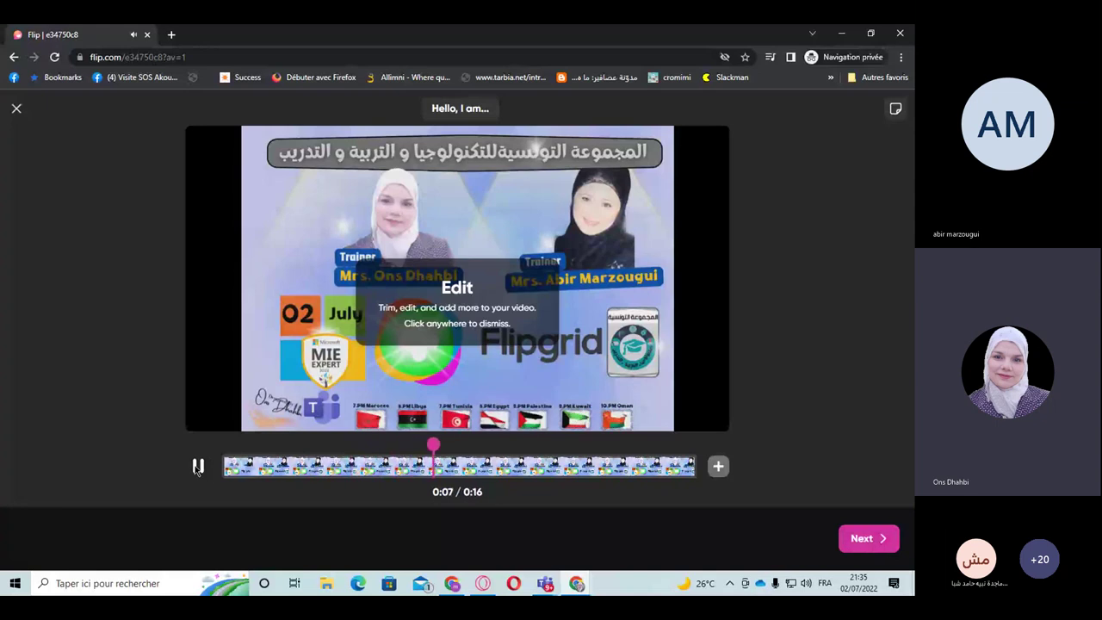
left_click(198, 466)
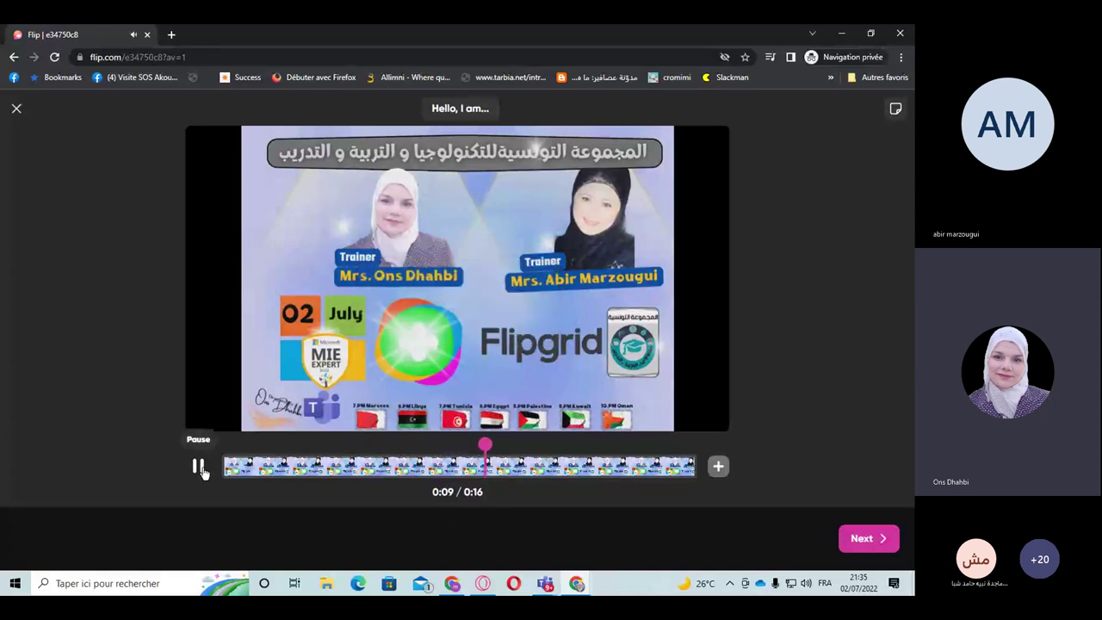
left_click(199, 467)
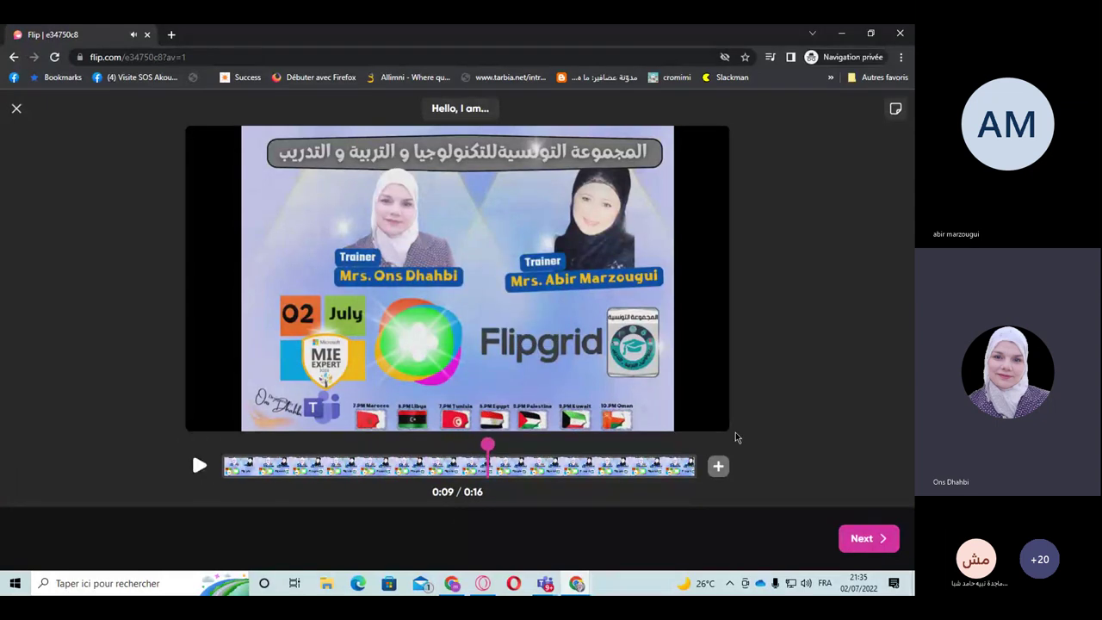
left_click(865, 541)
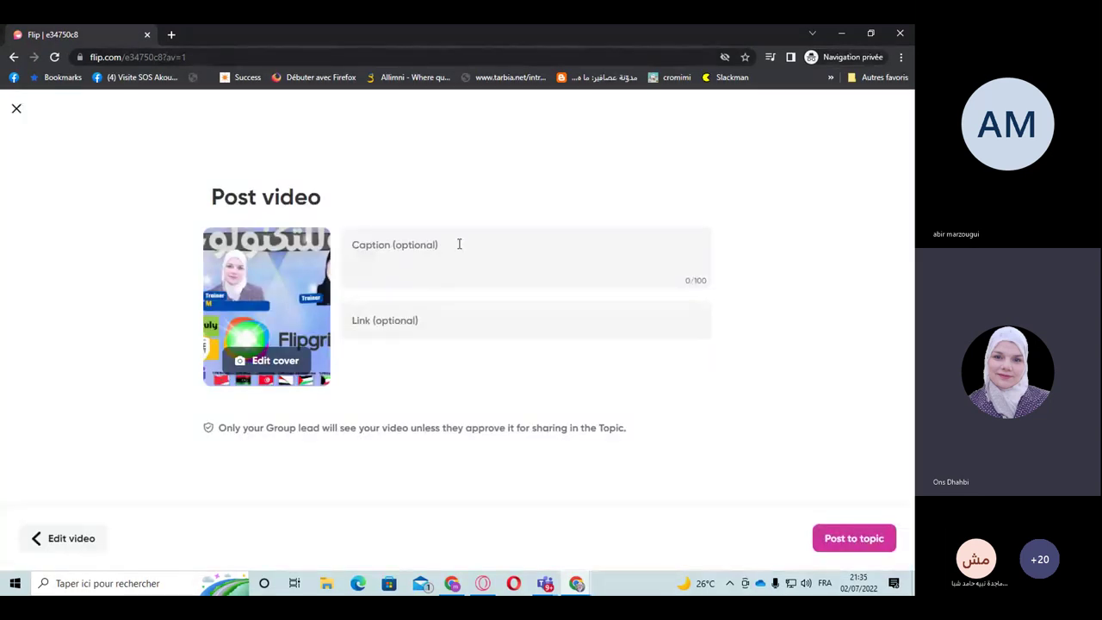
Step: Post the video to 'Hello, I am...' and switch to the admin Chrome window while it uploads
left_click(265, 366)
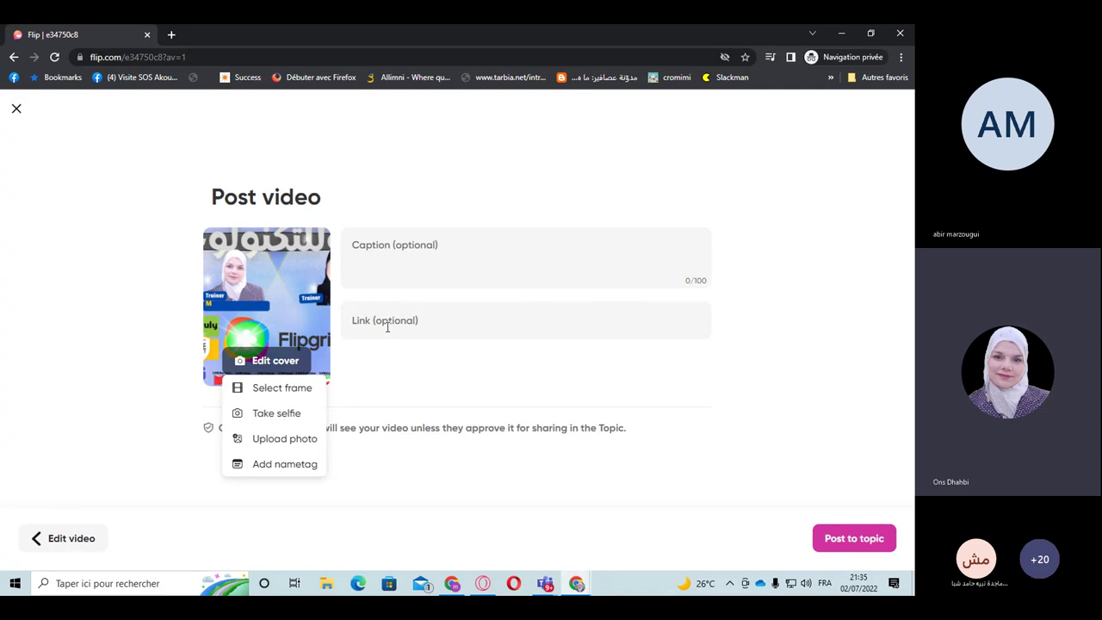
left_click(361, 320)
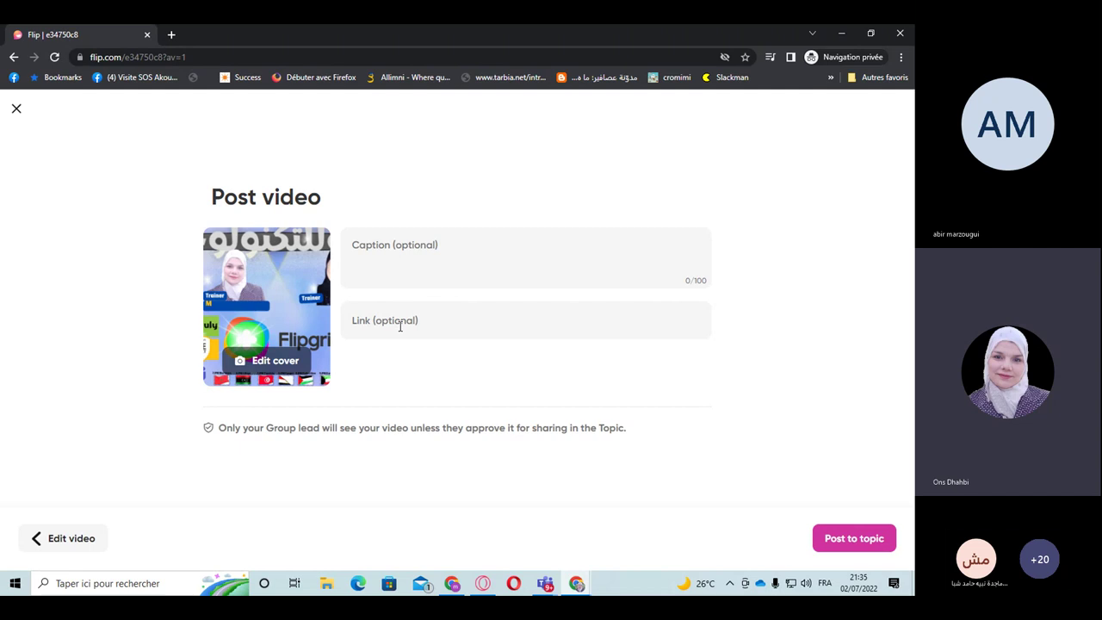
left_click(842, 547)
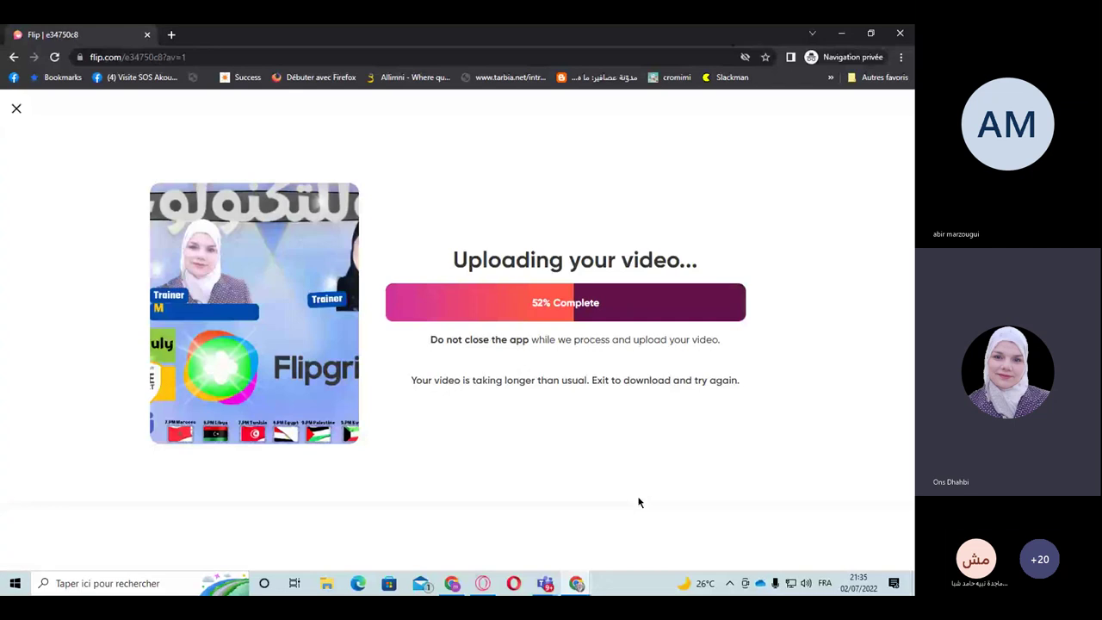
left_click(575, 581)
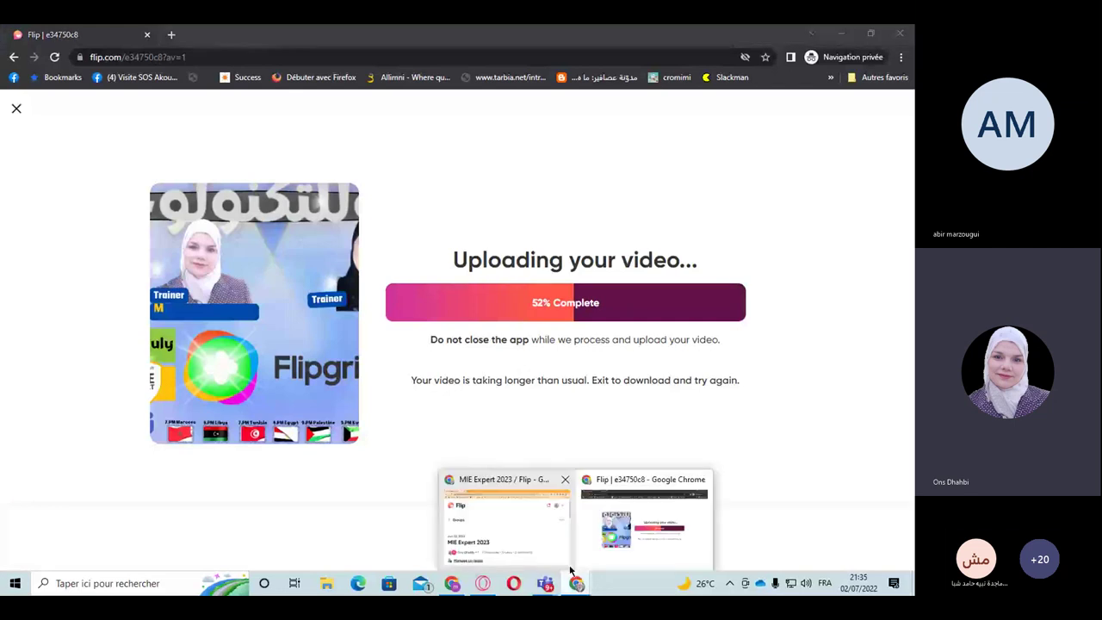
Step: Bring up the group management window and show MIE Expert 2023's list of 8 members
mouse_move(537, 556)
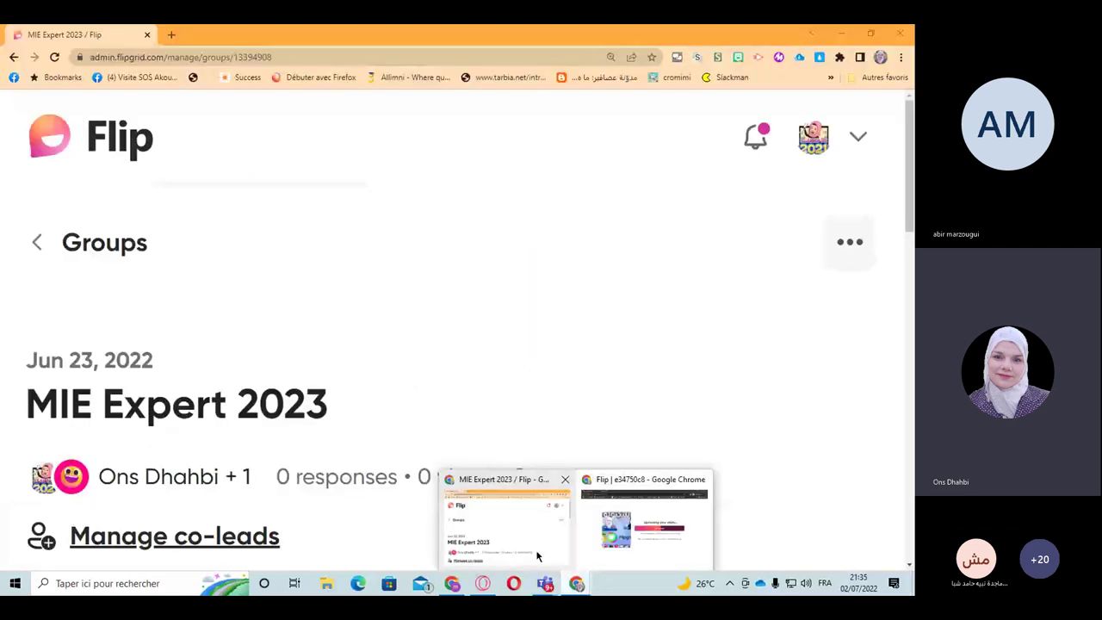
left_click(537, 556)
scroll(306, 365, "down", 2)
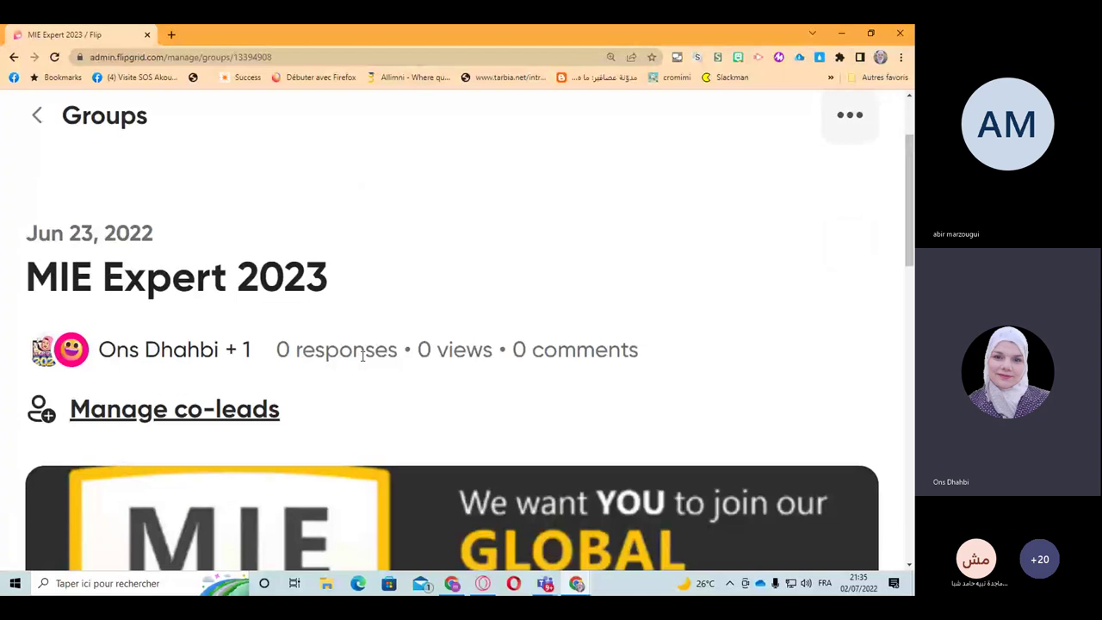
scroll(349, 354, "down", 1)
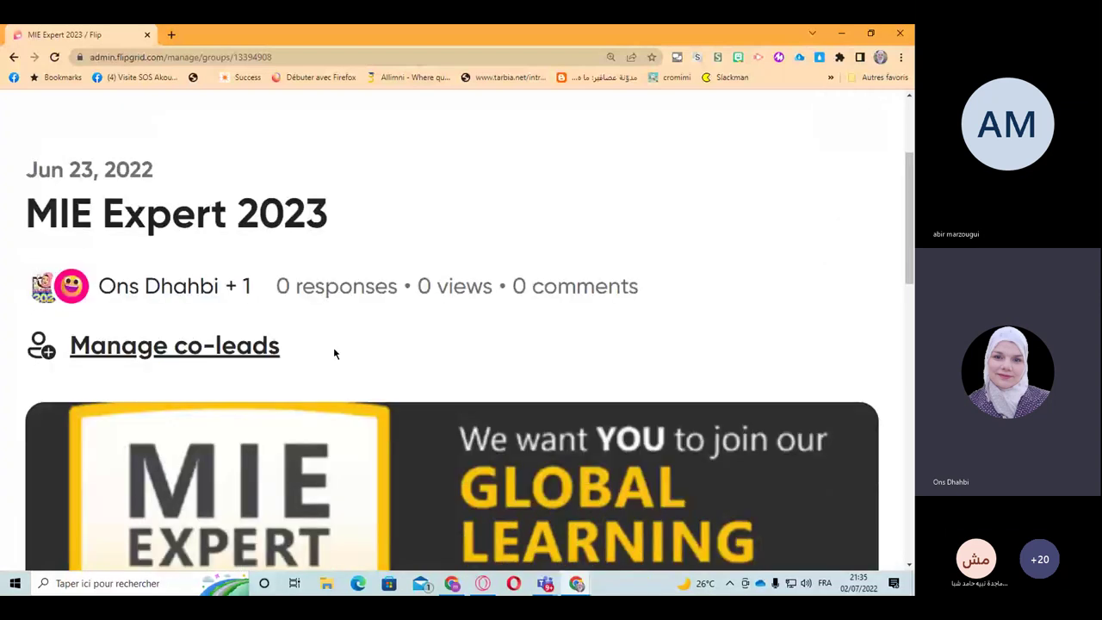
scroll(335, 353, "down", 10)
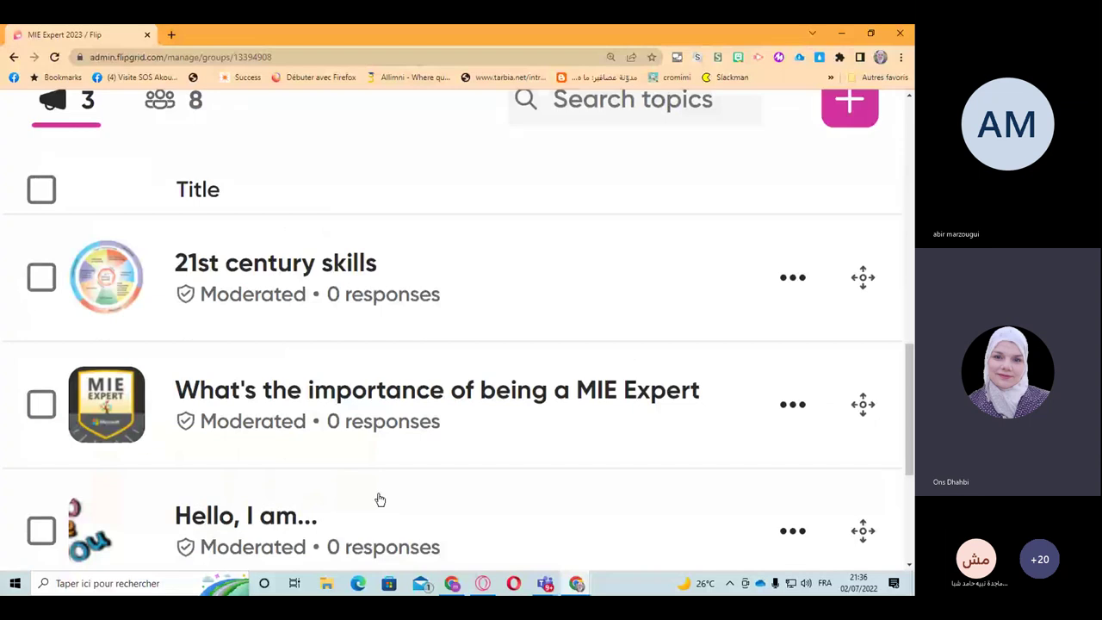
scroll(380, 499, "up", 3)
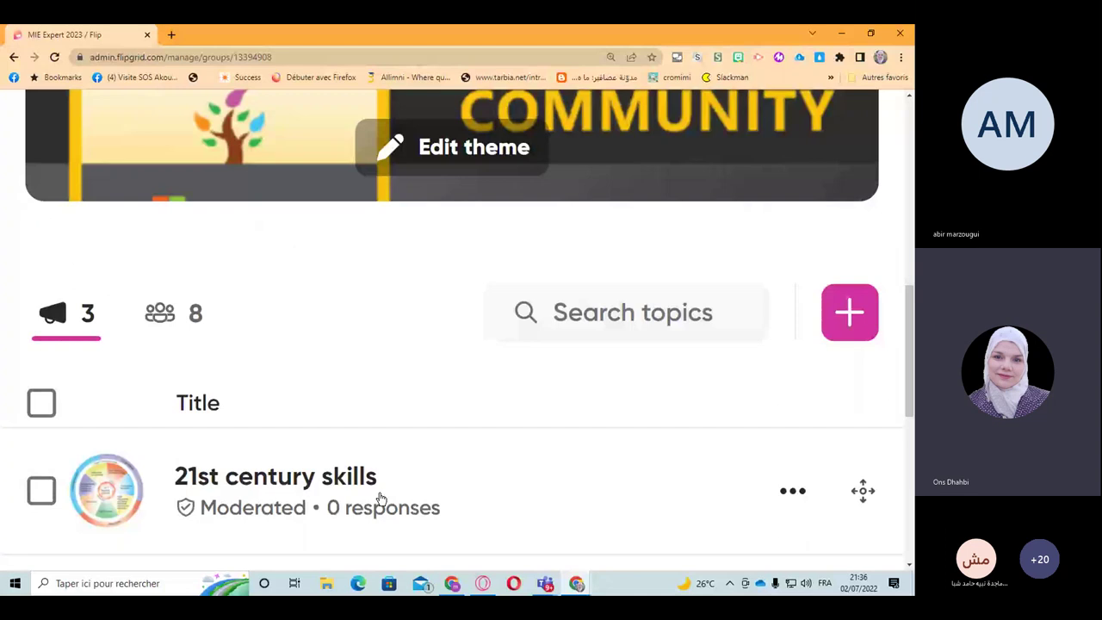
key("alt+Left")
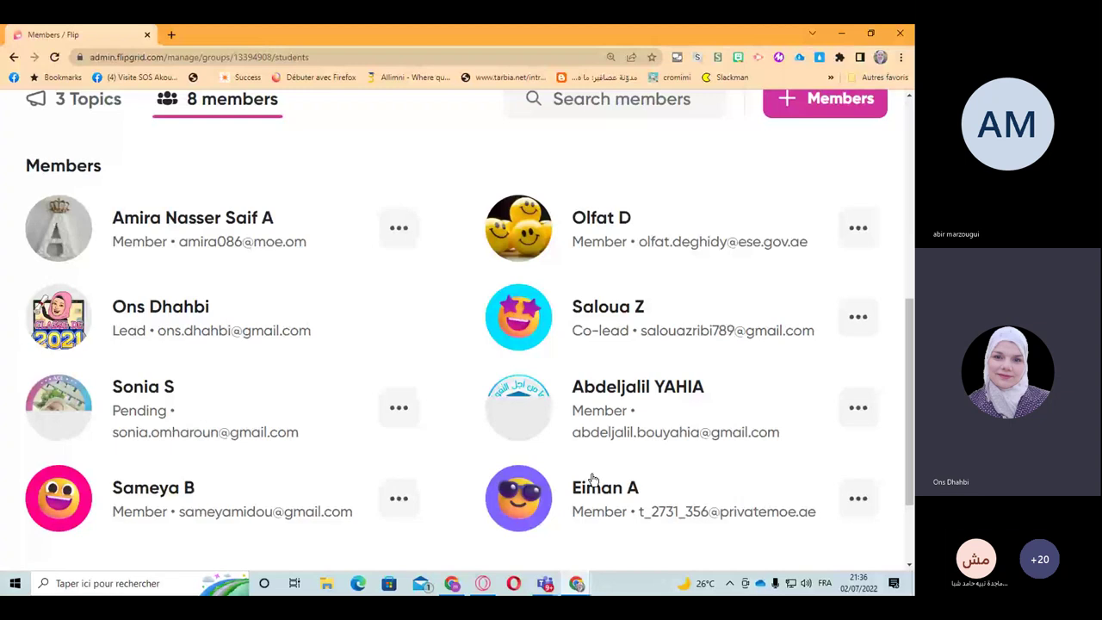
scroll(37, 448, "up", 5)
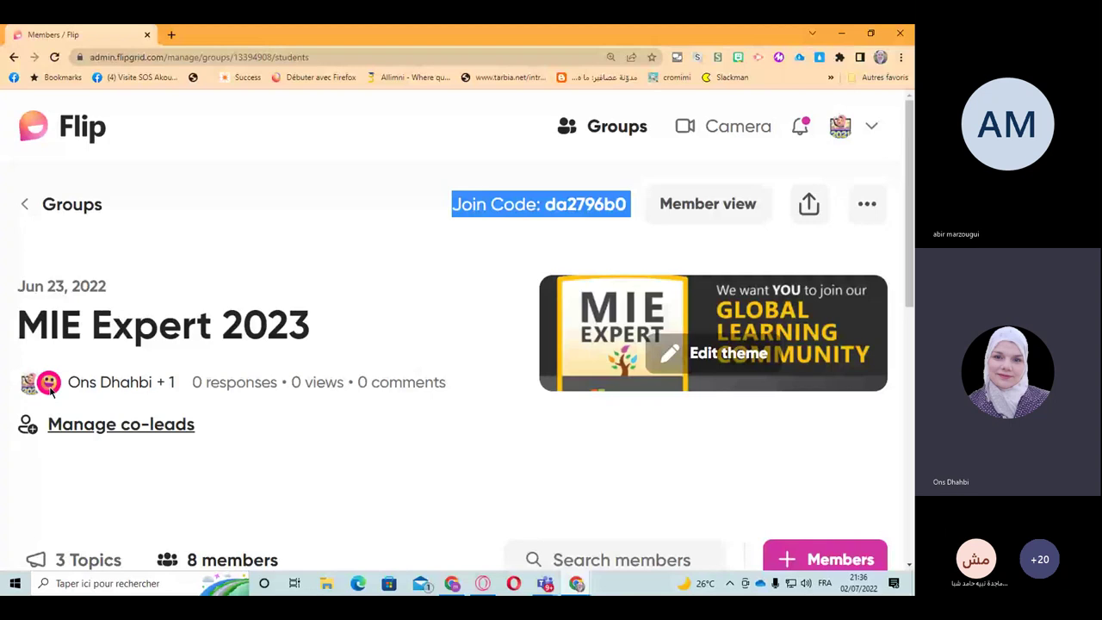
left_click(118, 426)
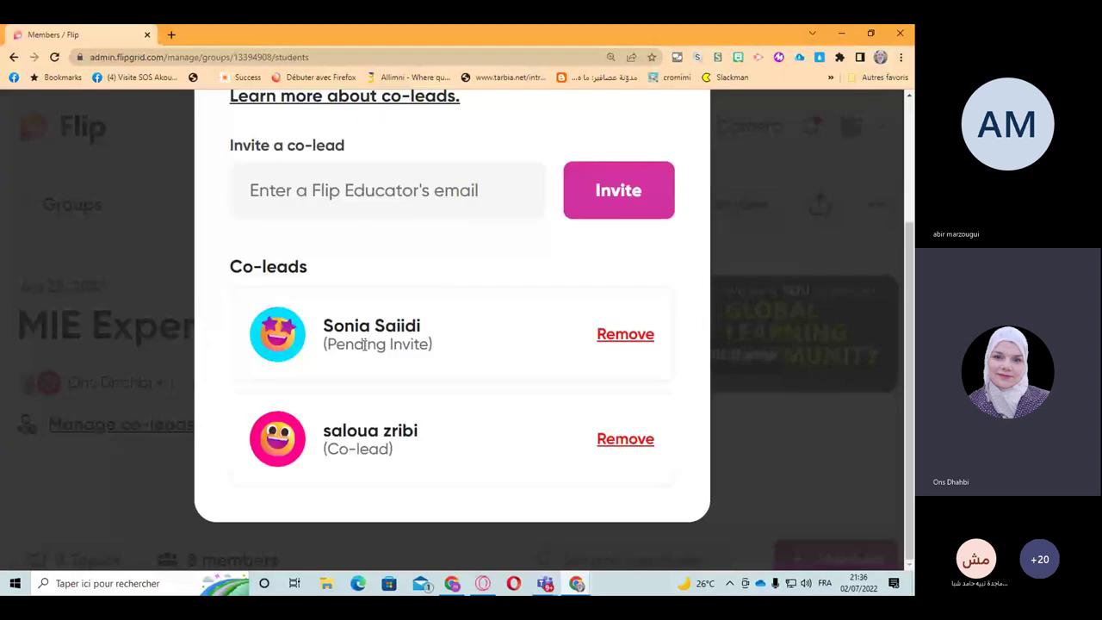
scroll(365, 354, "up", 1)
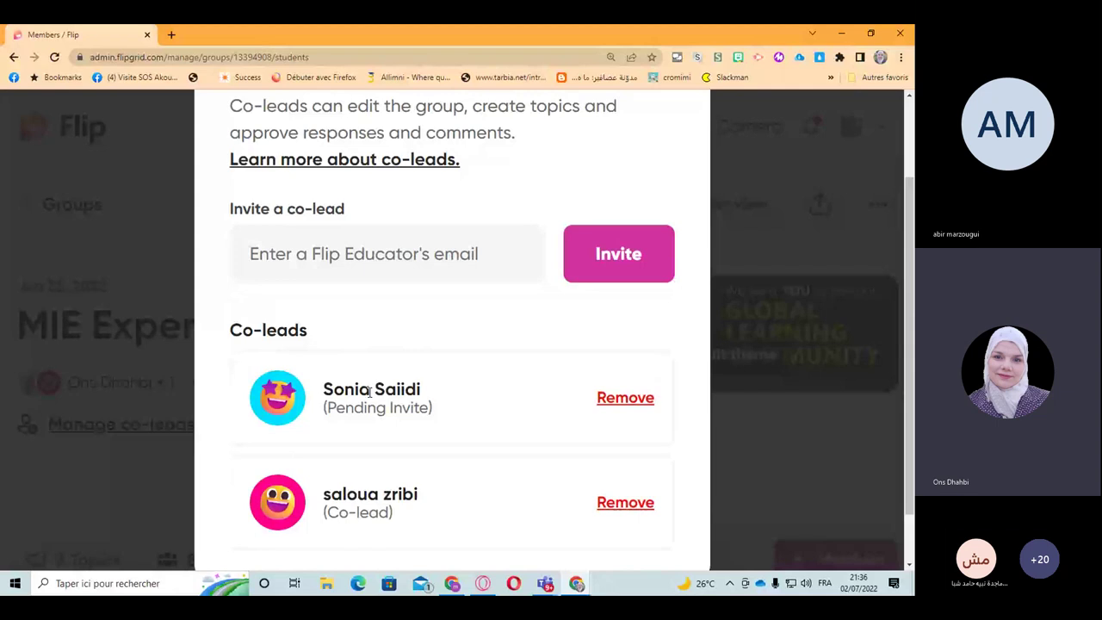
scroll(684, 164, "up", 2)
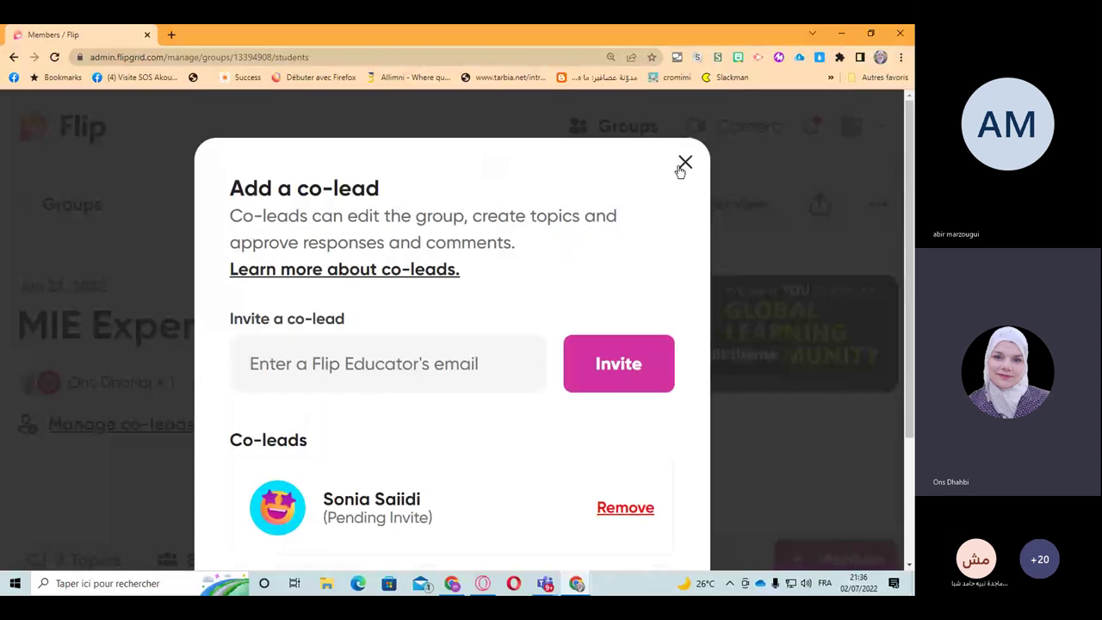
left_click(685, 163)
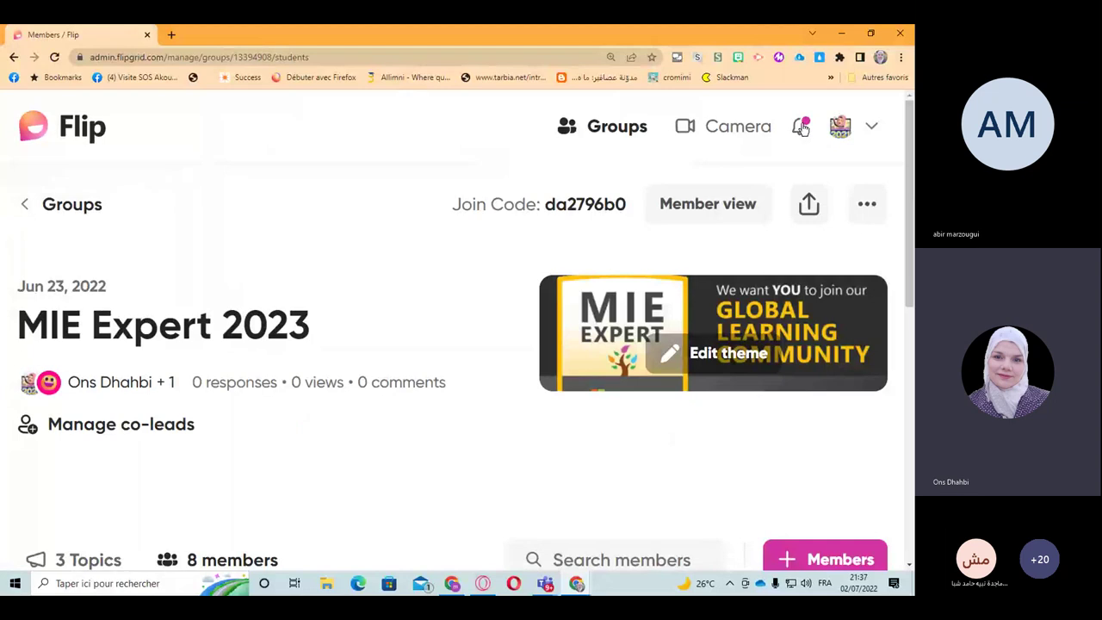
left_click(800, 128)
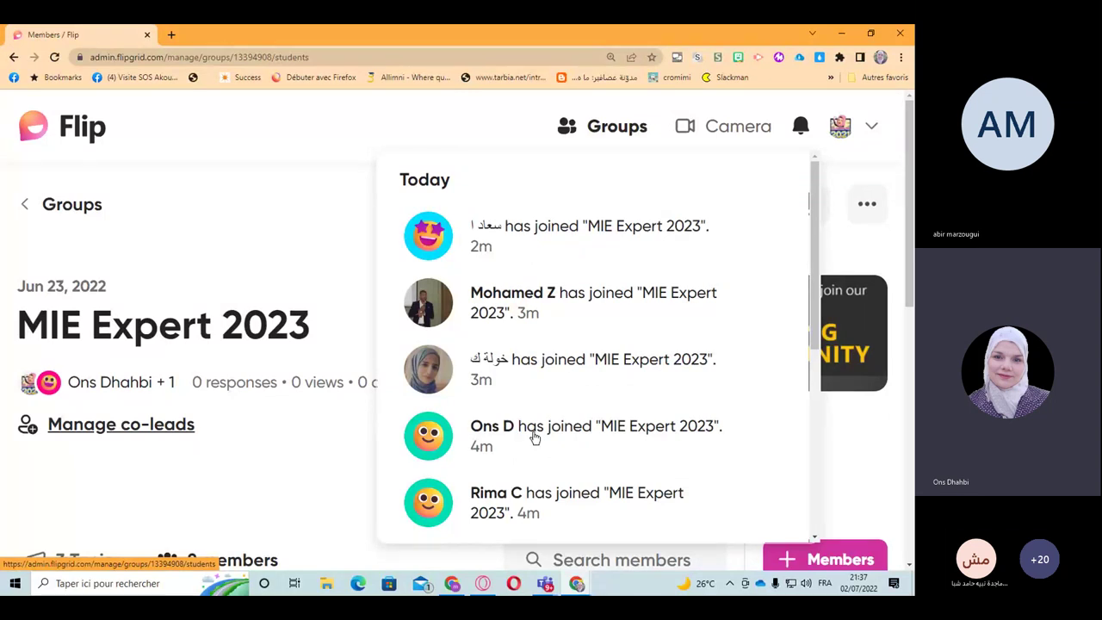
scroll(532, 436, "down", 1)
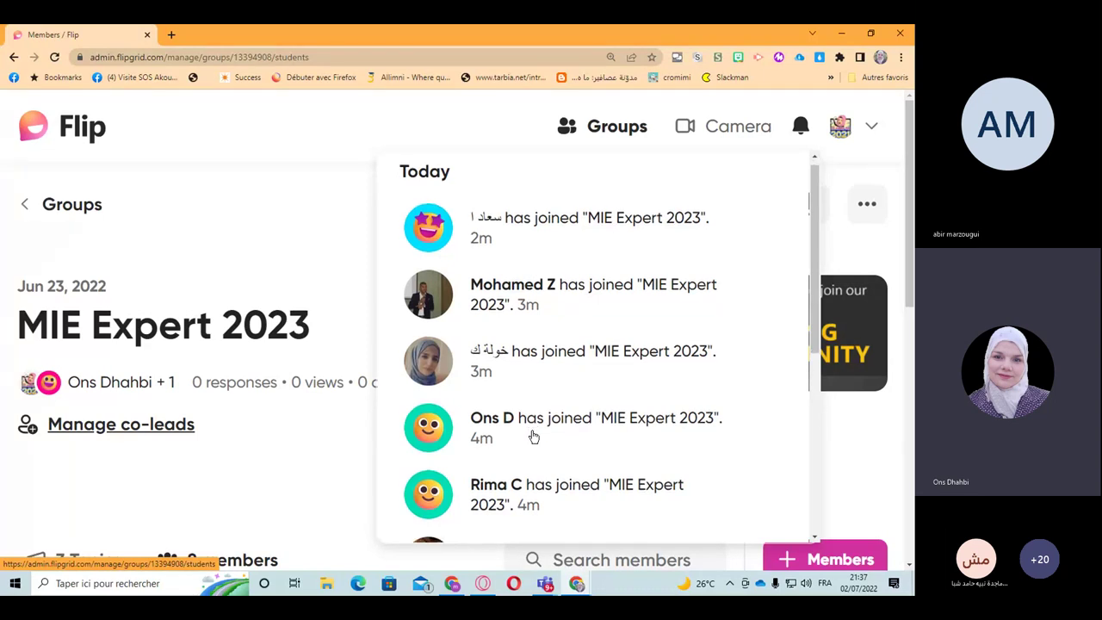
scroll(533, 437, "down", 1)
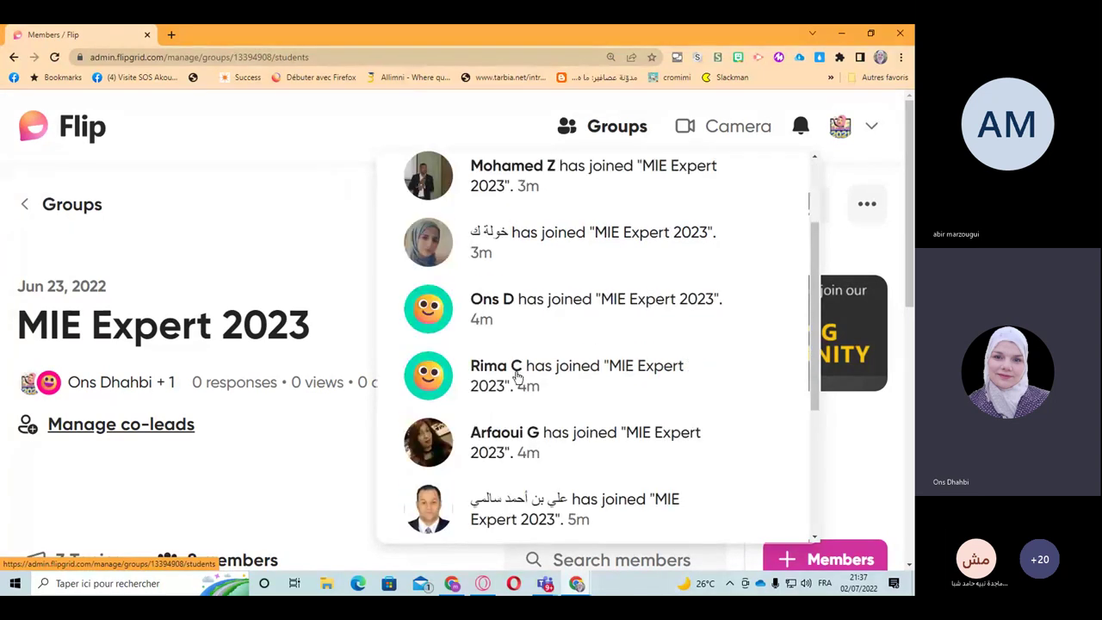
scroll(531, 440, "down", 1)
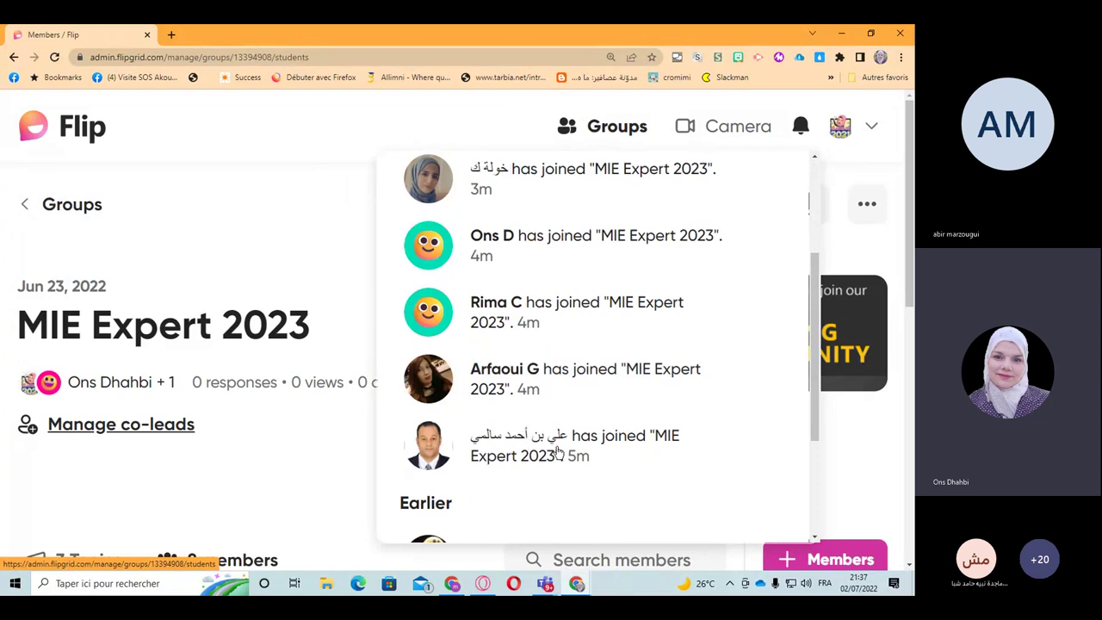
scroll(558, 452, "up", 1)
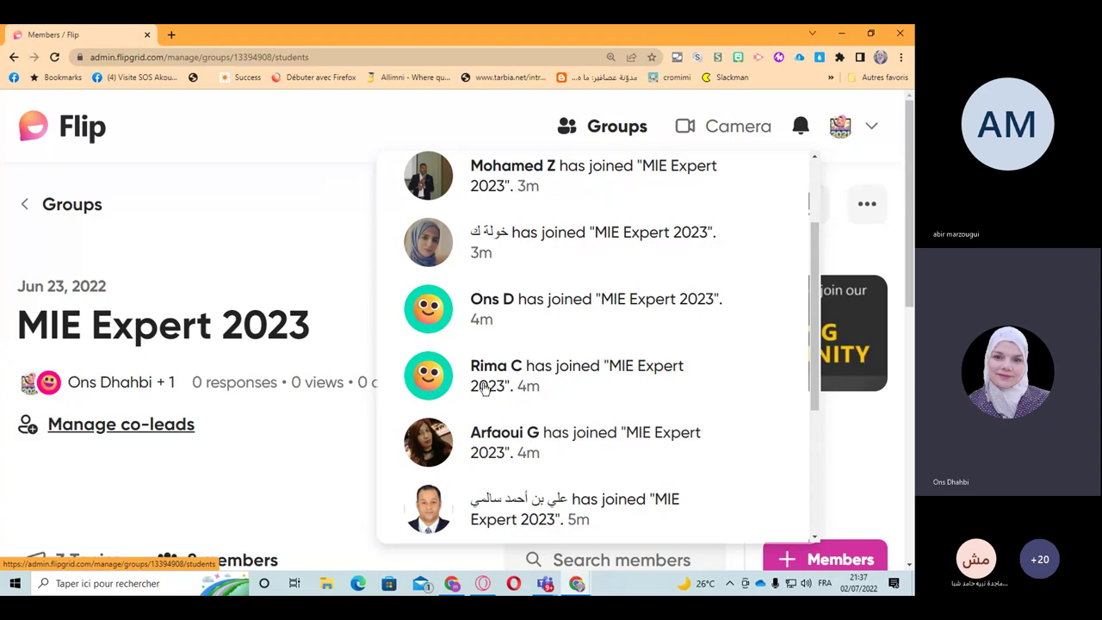
scroll(489, 370, "up", 2)
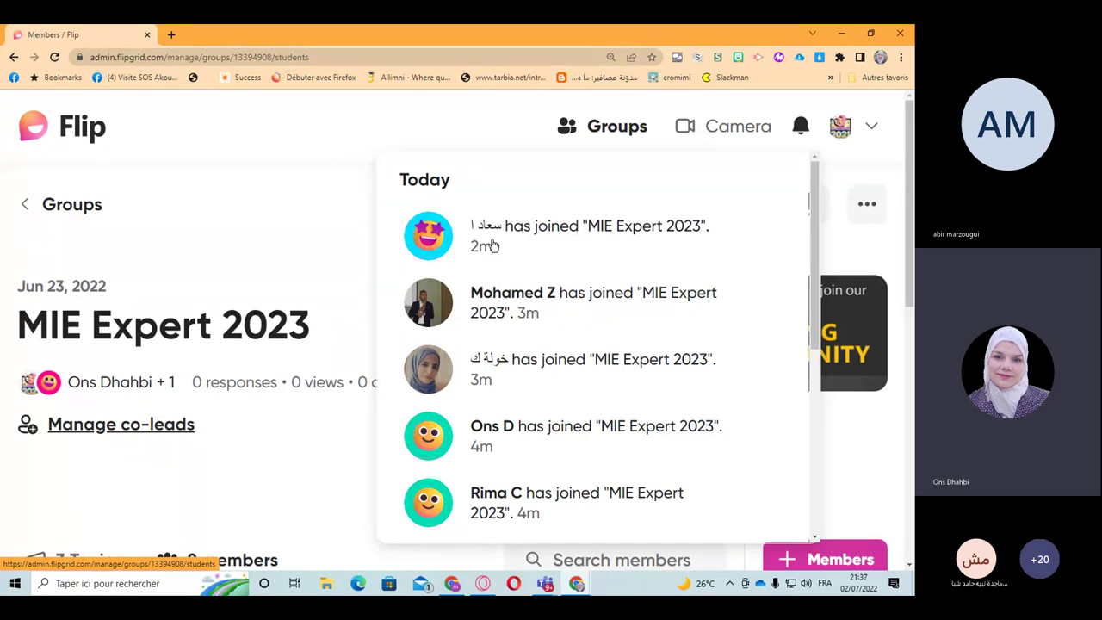
left_click(359, 298)
scroll(357, 302, "down", 3)
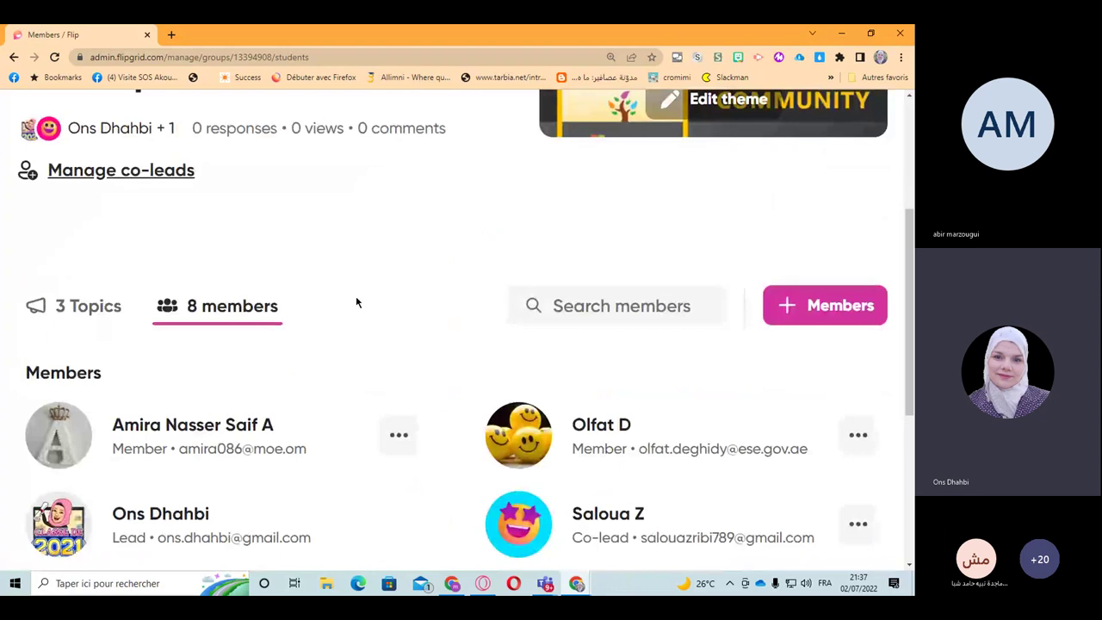
Step: Reload the group page so it lists 18 members, zooming out to review the list
scroll(357, 303, "down", 3)
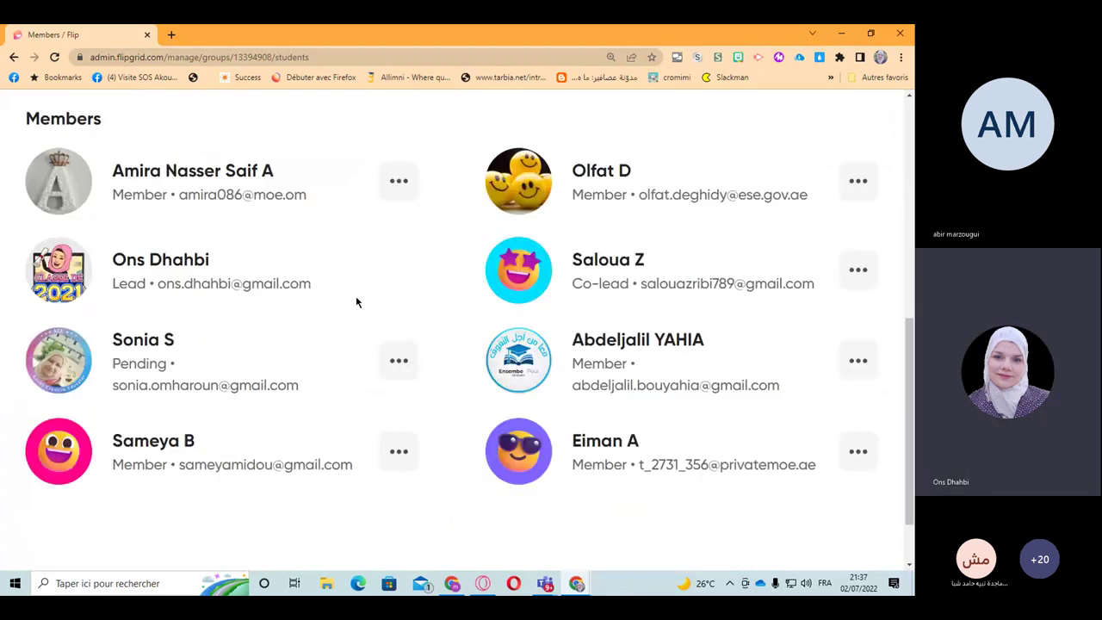
scroll(356, 302, "up", 2)
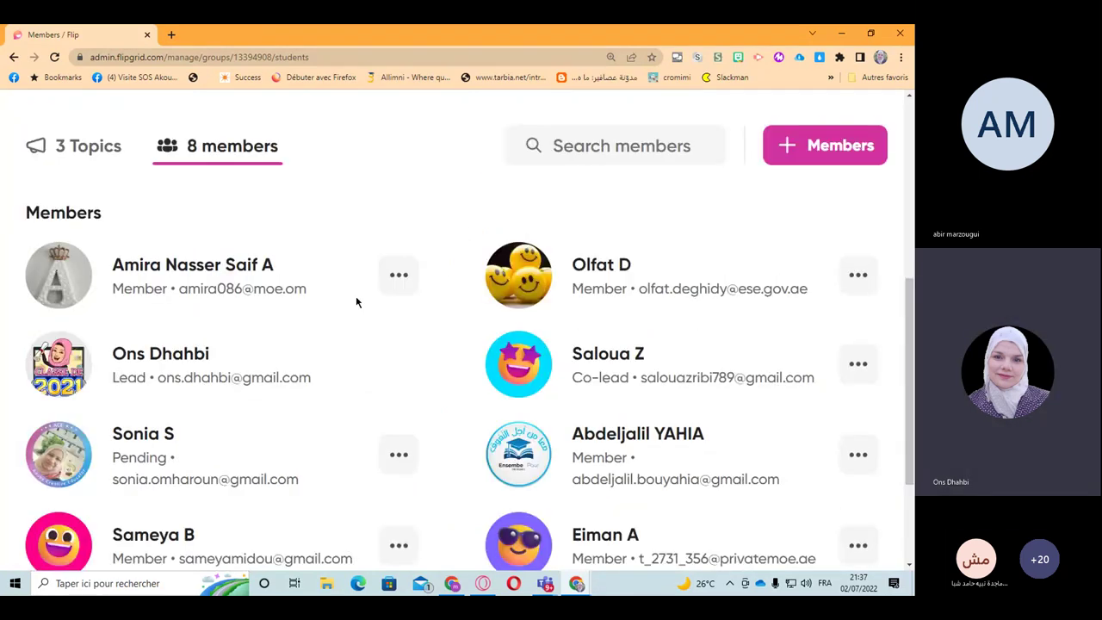
left_click(54, 57)
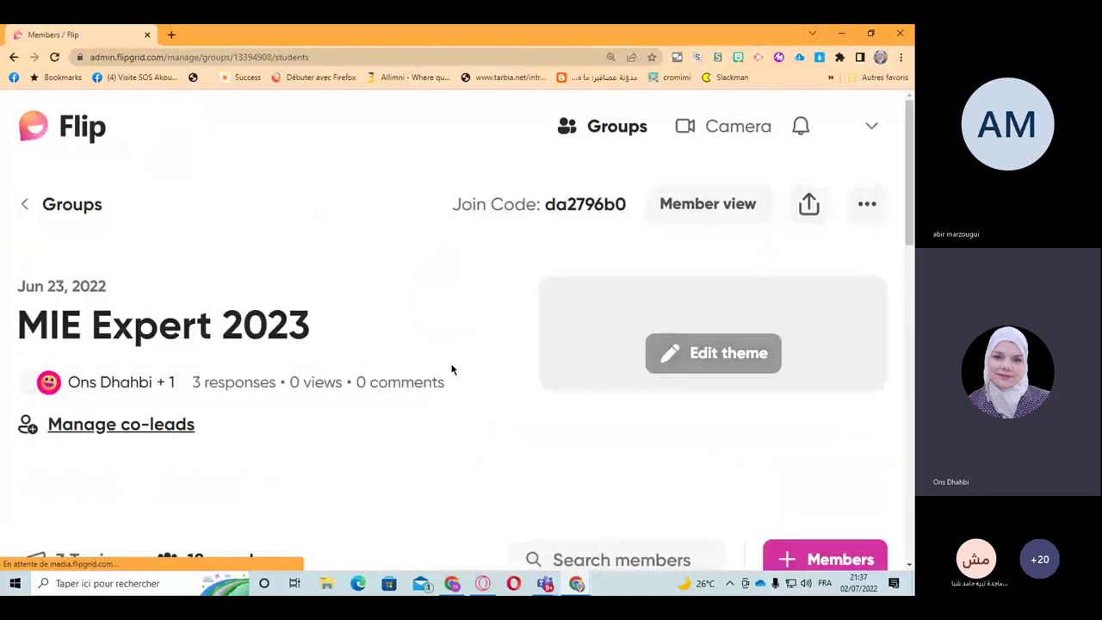
scroll(217, 376, "down", 4)
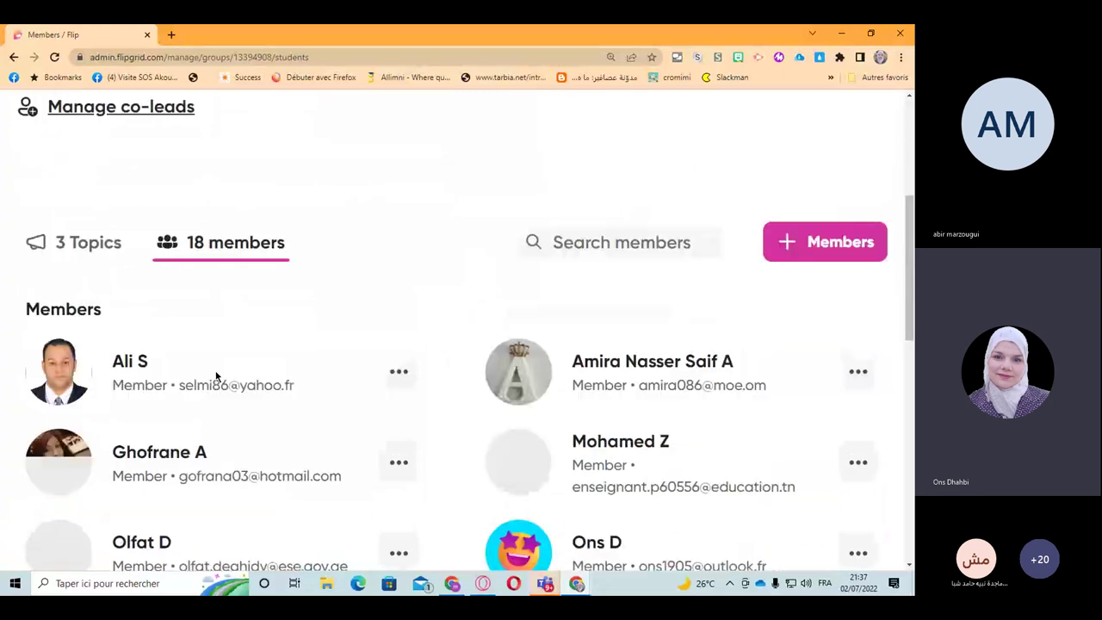
scroll(217, 376, "down", 1)
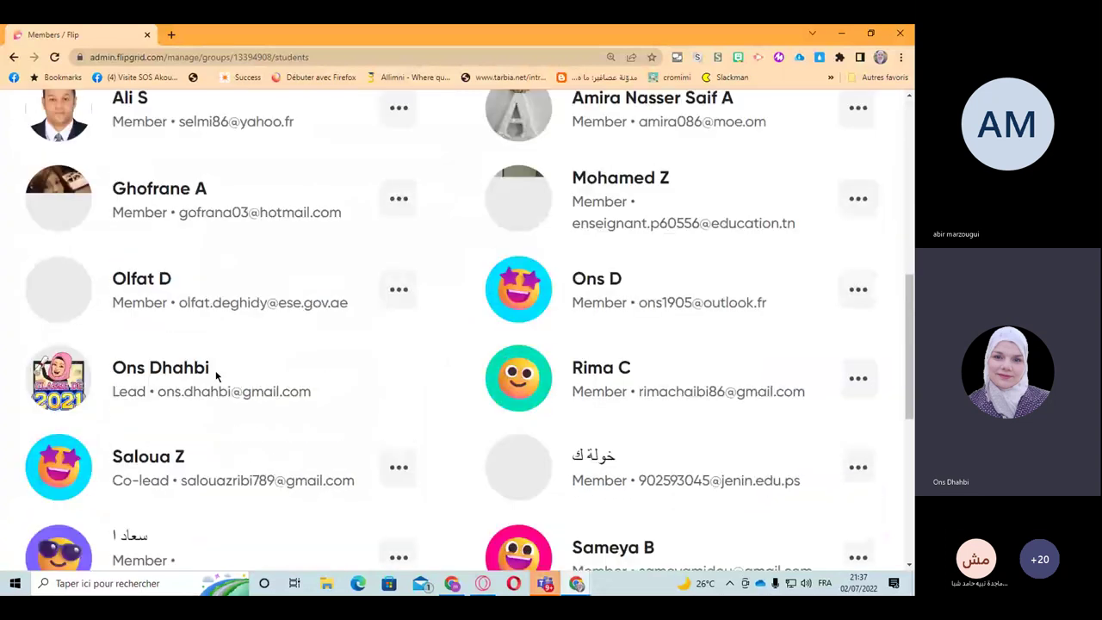
key("ctrl+minus")
key("ctrl+minus")
key("ctrl+minus")
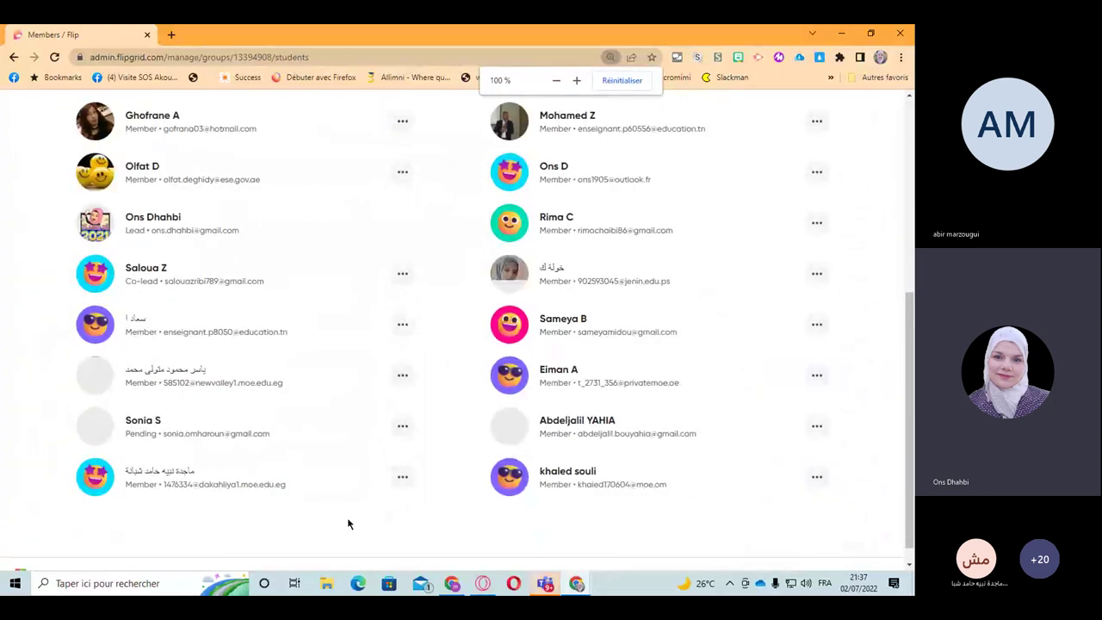
scroll(350, 516, "up", 10)
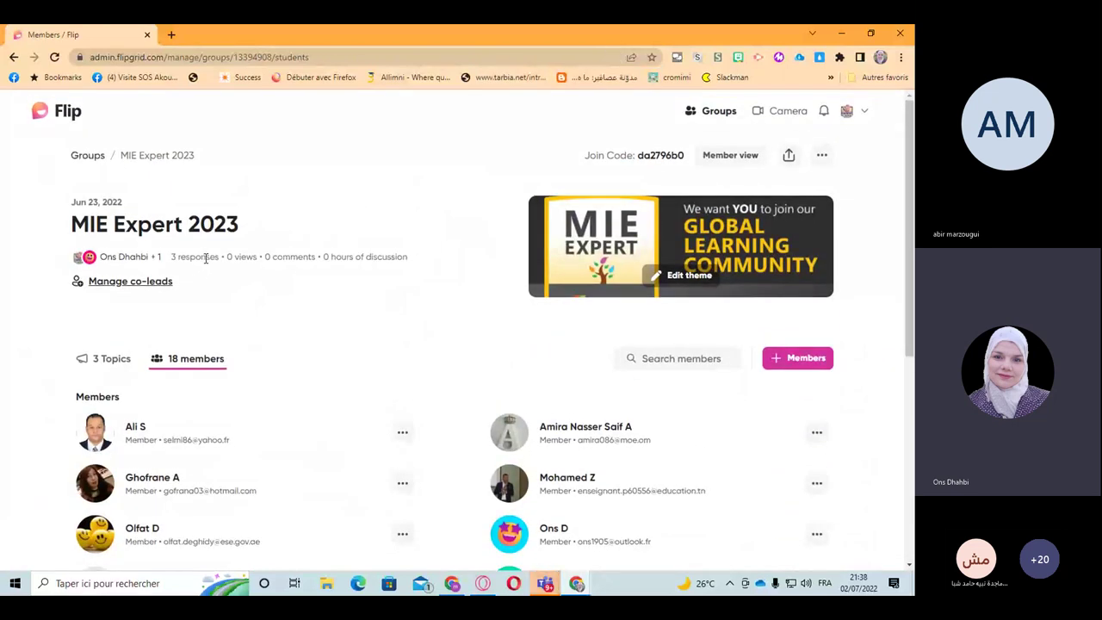
scroll(362, 435, "down", 2)
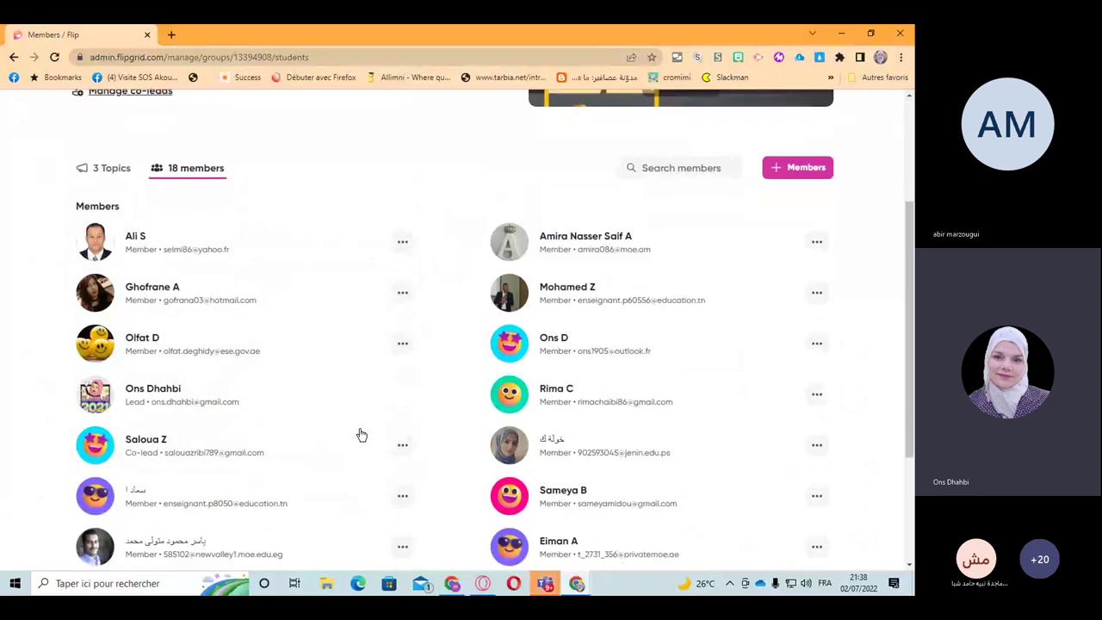
Step: Return to the 3 topics, zoom in to 125%, and open '21st century skills'
left_click(108, 168)
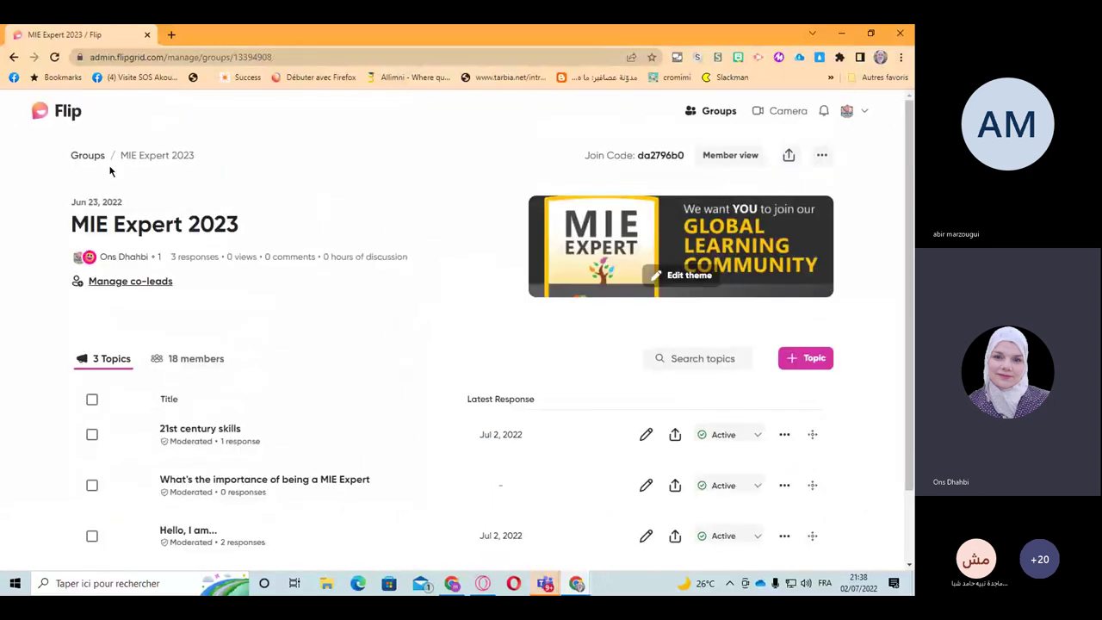
scroll(460, 387, "down", 1)
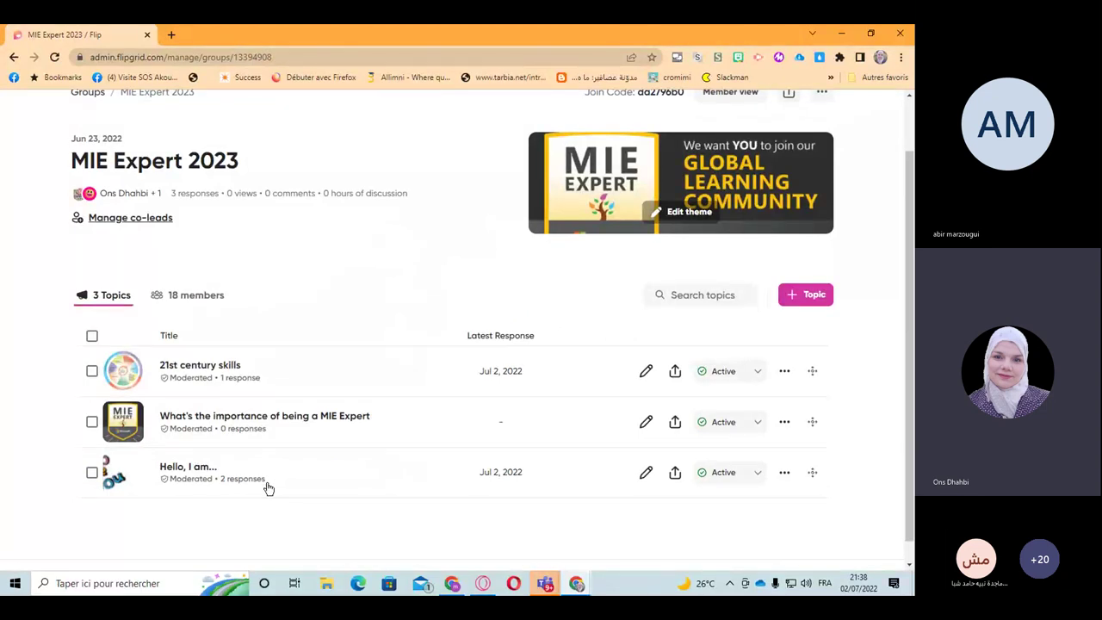
key("ctrl+plus")
key("ctrl+plus")
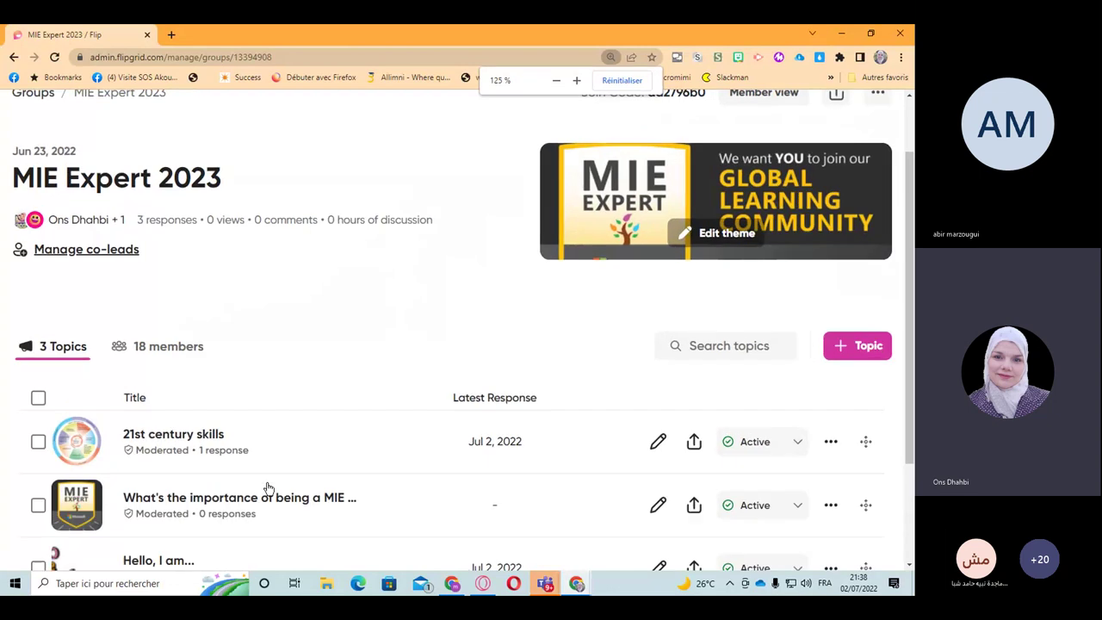
scroll(269, 488, "down", 2)
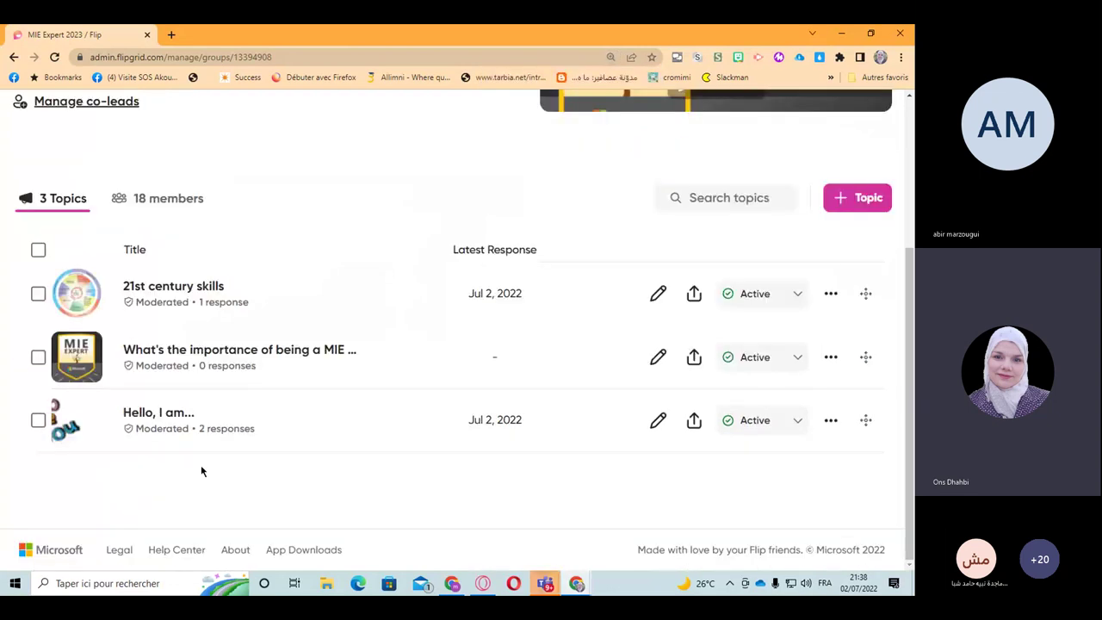
left_click(207, 303)
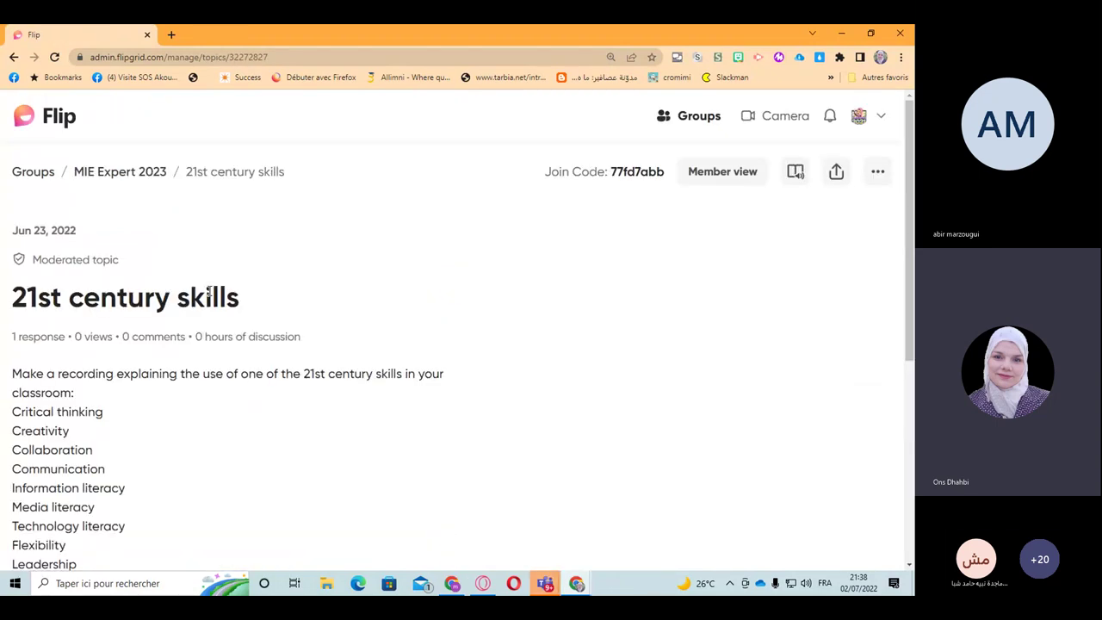
Step: Read the topic prompt listing skills such as Critical thinking and Creativity
scroll(293, 395, "down", 2)
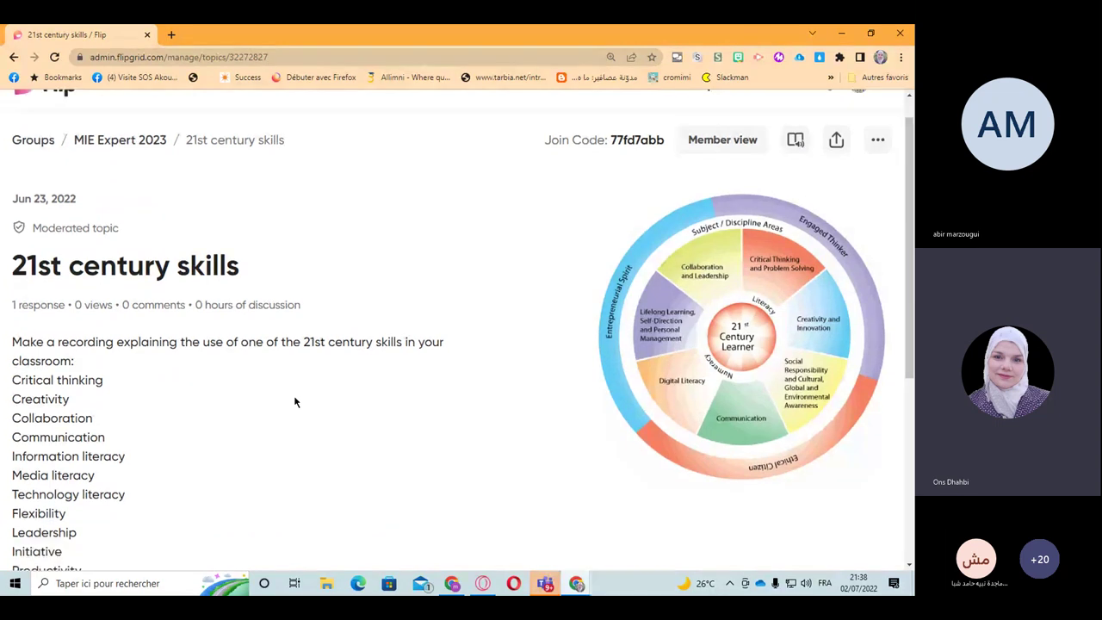
scroll(66, 239, "down", 1)
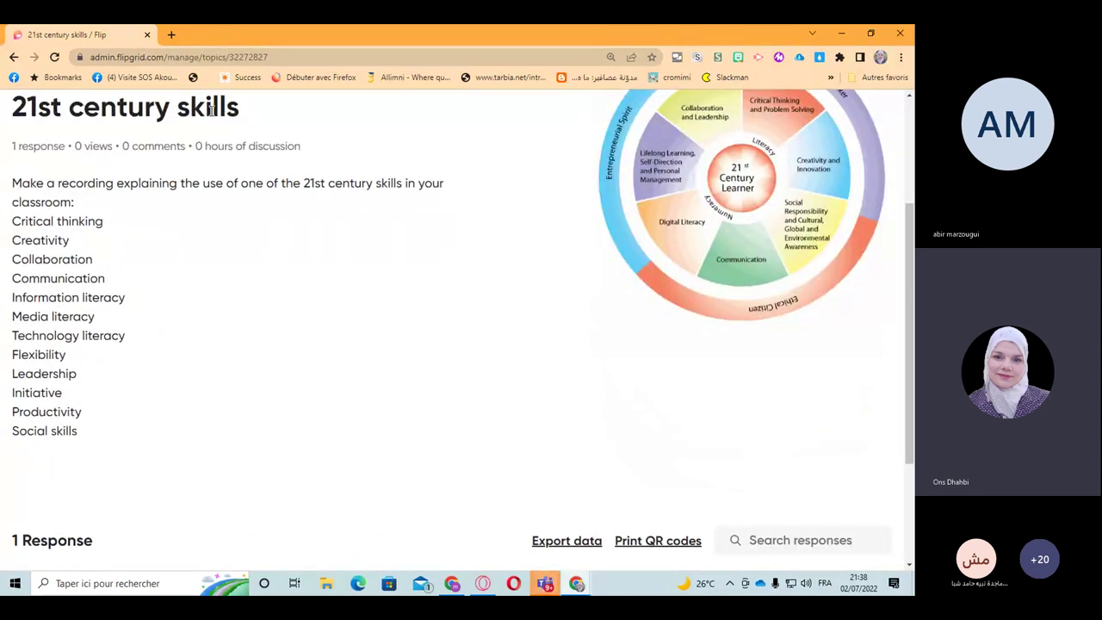
left_click_drag(10, 183, 106, 431)
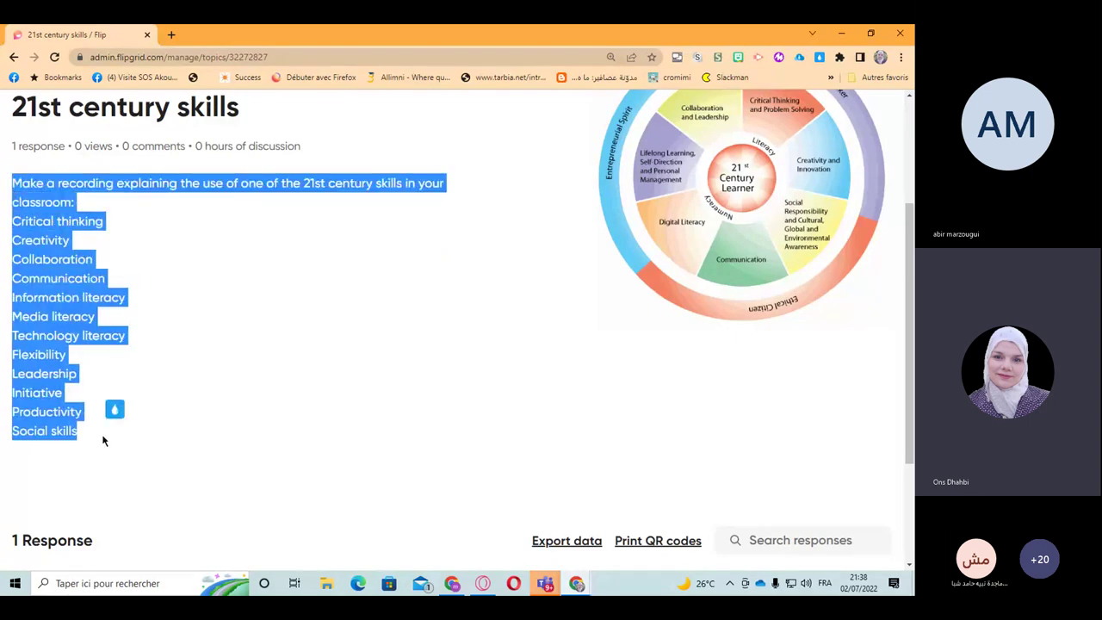
left_click(102, 215)
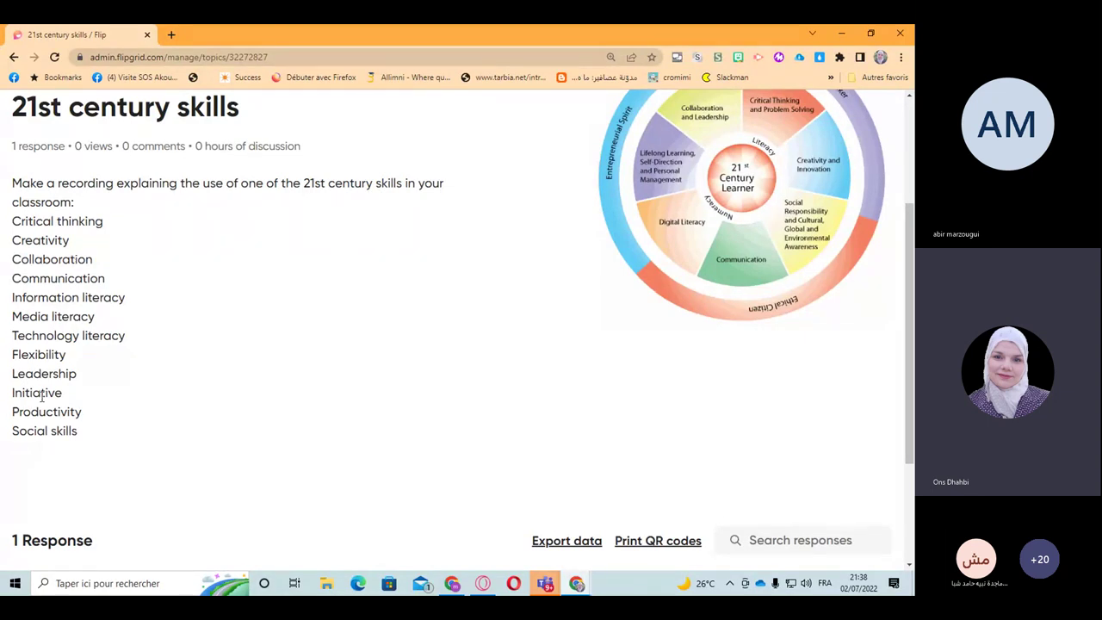
Step: Play the topic's single 6-second response, then return to the MIE Expert 2023 group page
scroll(175, 454, "down", 2)
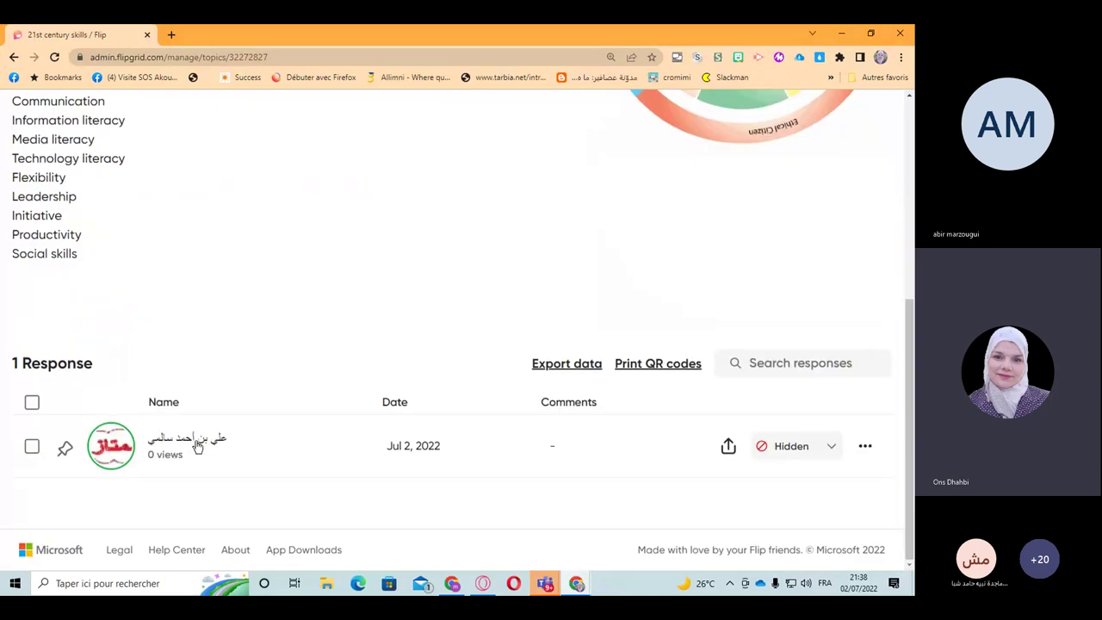
left_click(197, 445)
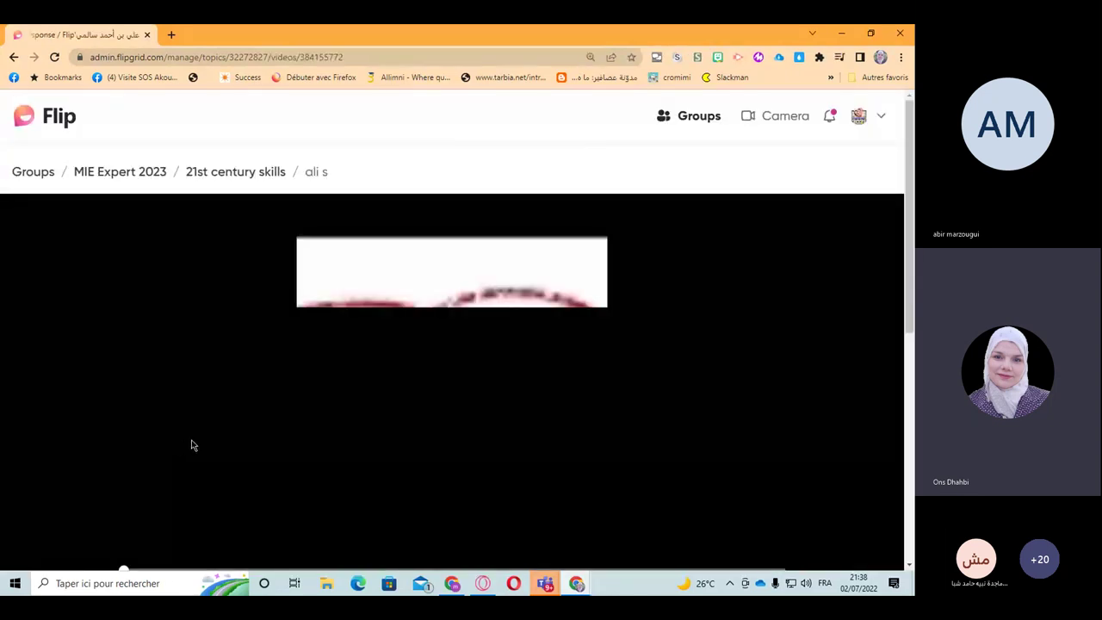
scroll(193, 445, "down", 2)
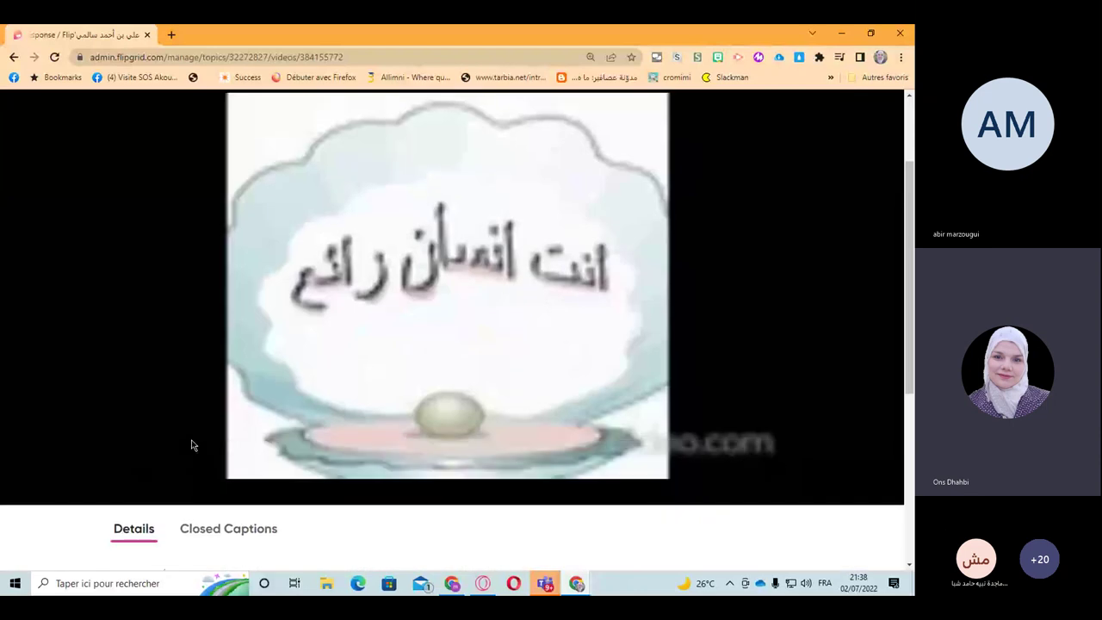
scroll(349, 421, "up", 2)
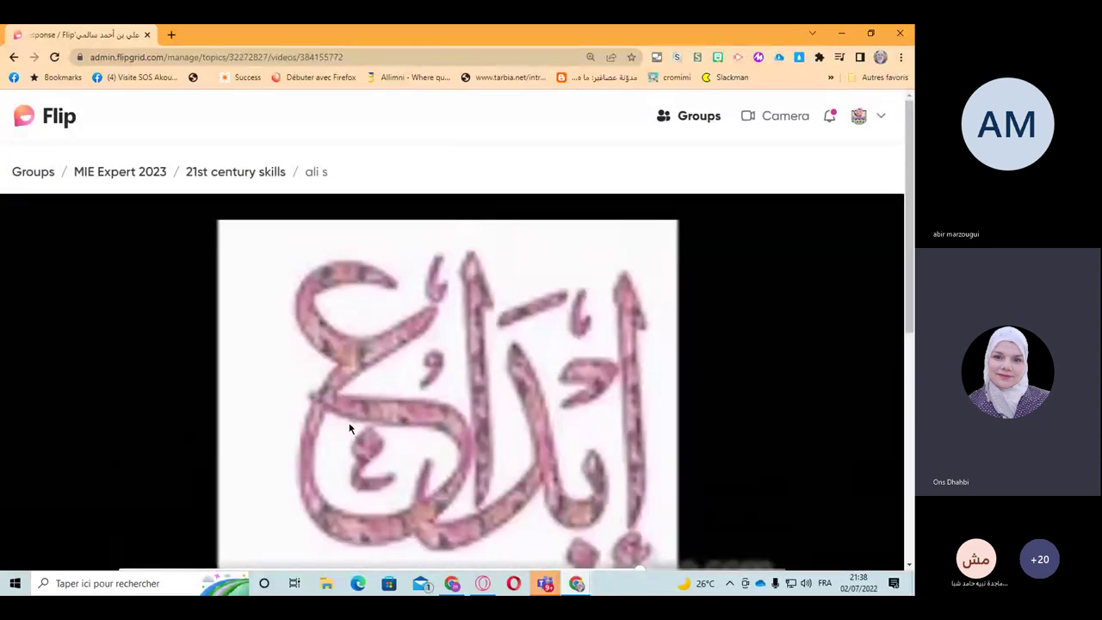
scroll(348, 428, "down", 2)
scroll(349, 425, "up", 2)
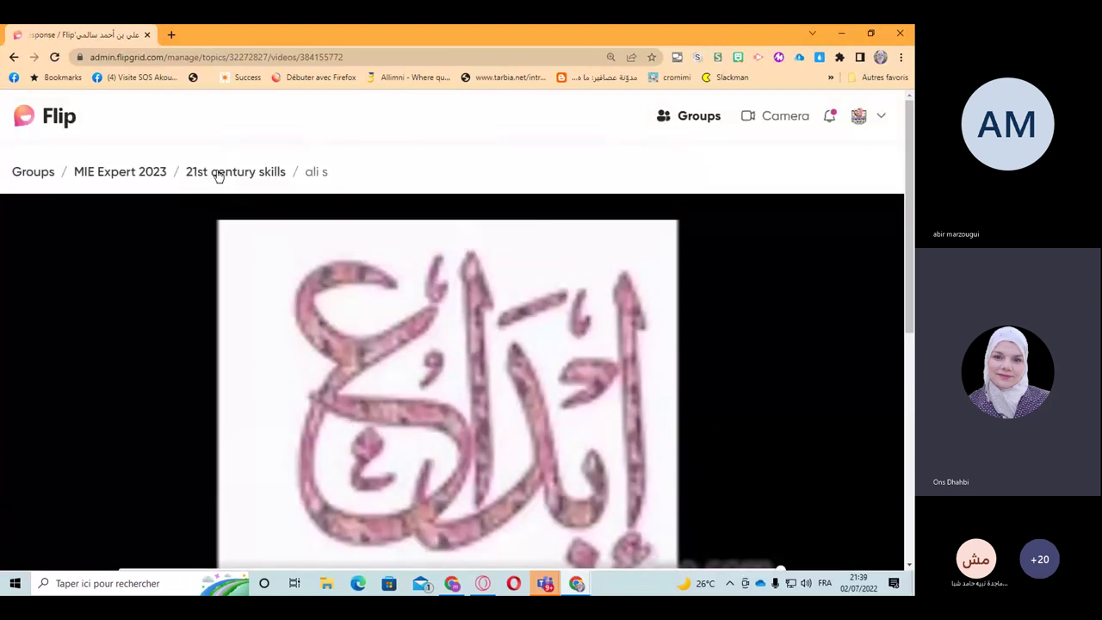
left_click(218, 173)
left_click(119, 174)
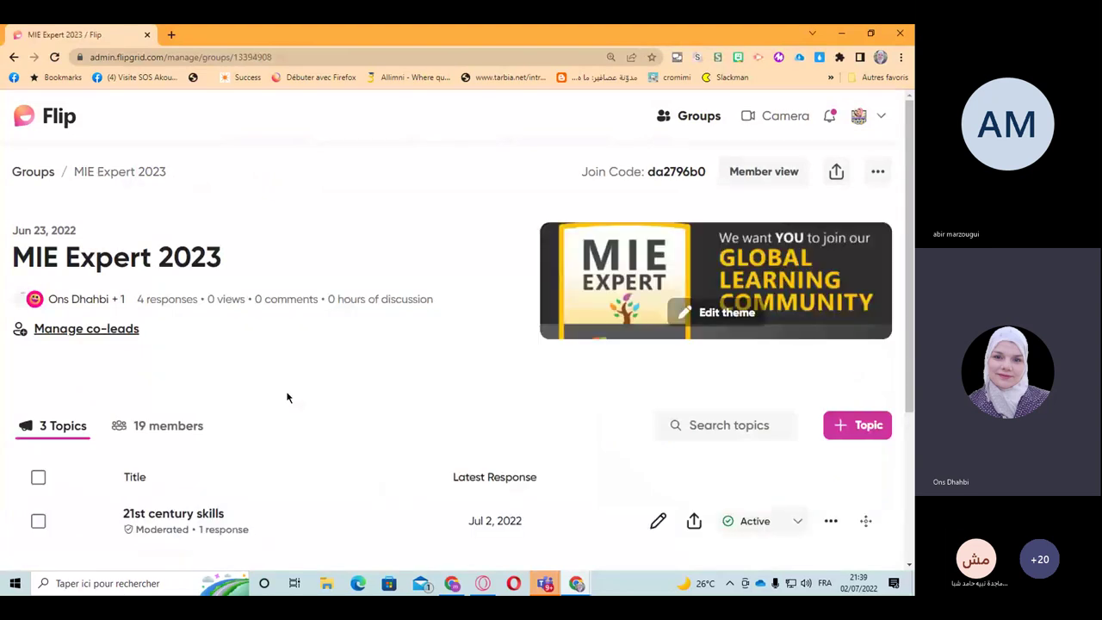
scroll(287, 397, "down", 4)
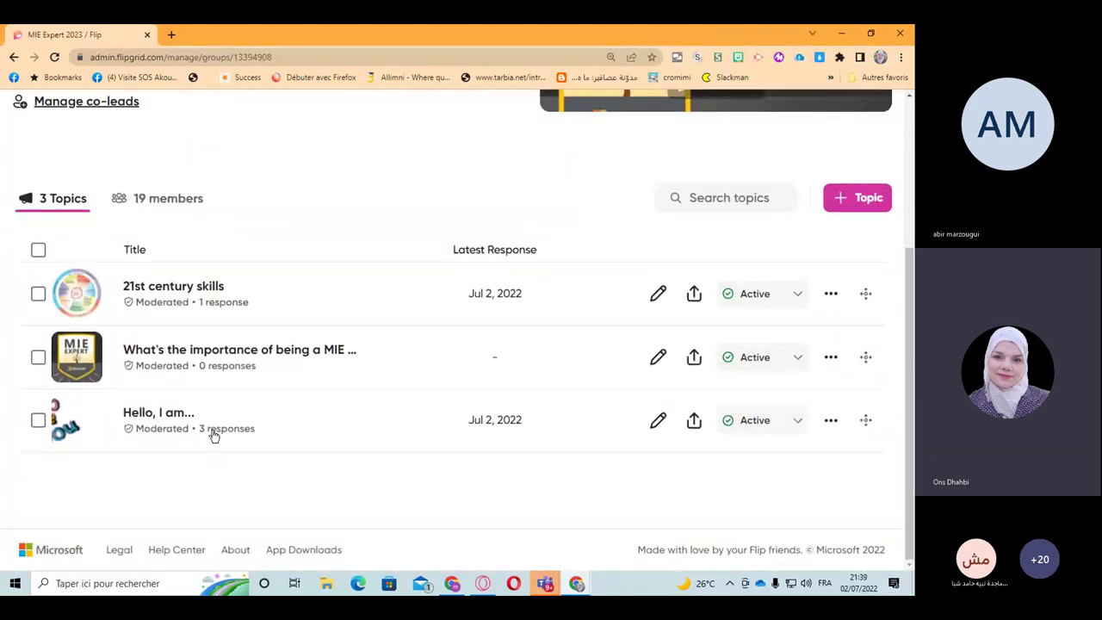
left_click(214, 435)
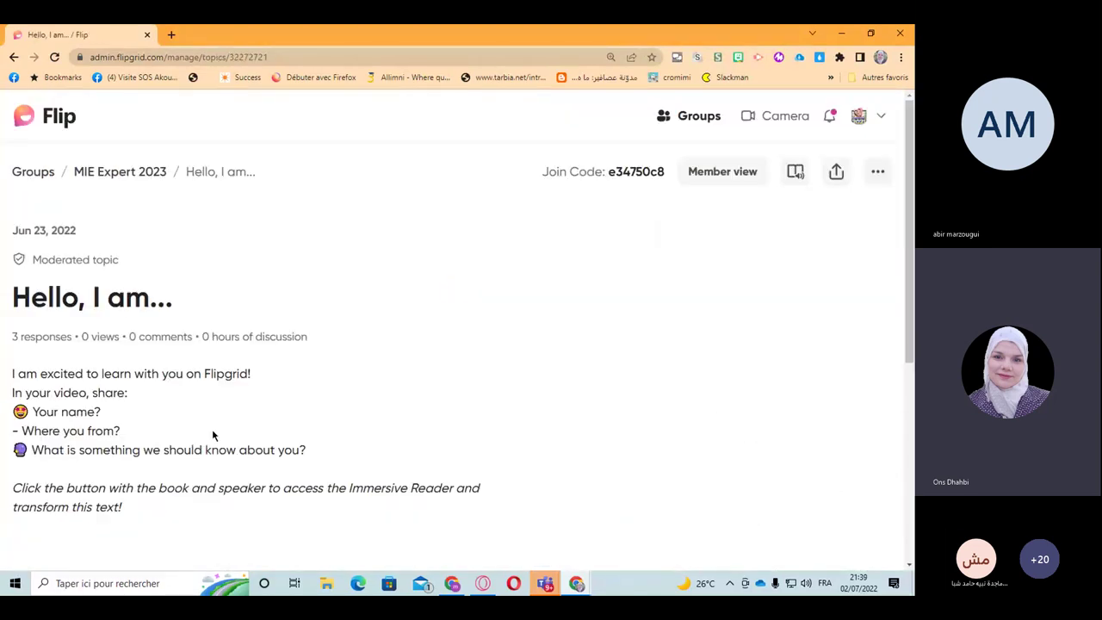
scroll(213, 433, "down", 2)
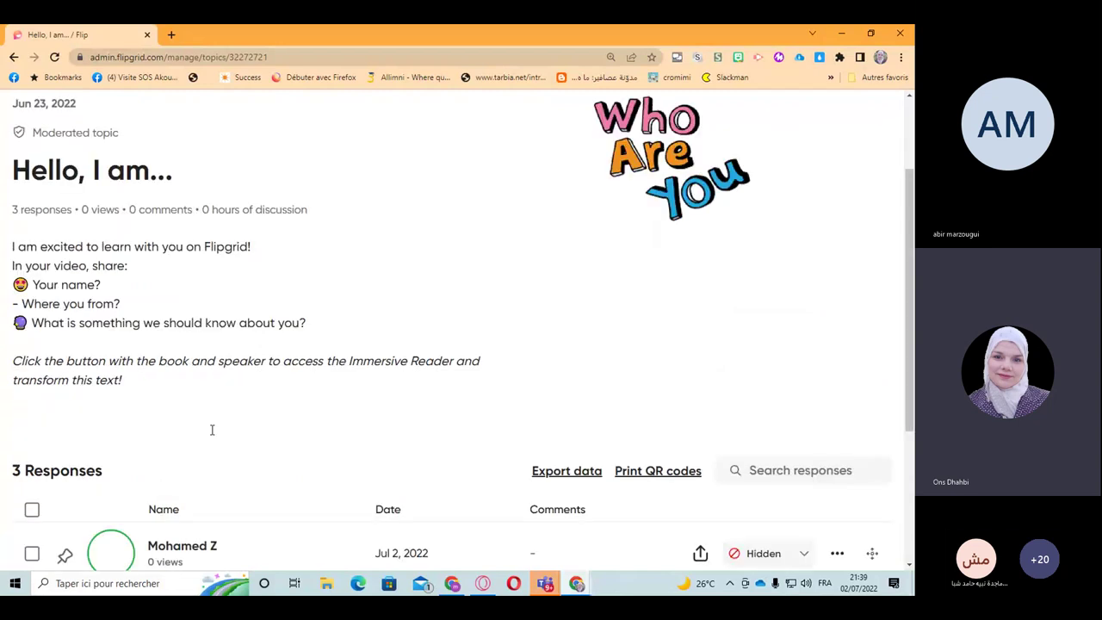
scroll(212, 429, "down", 3)
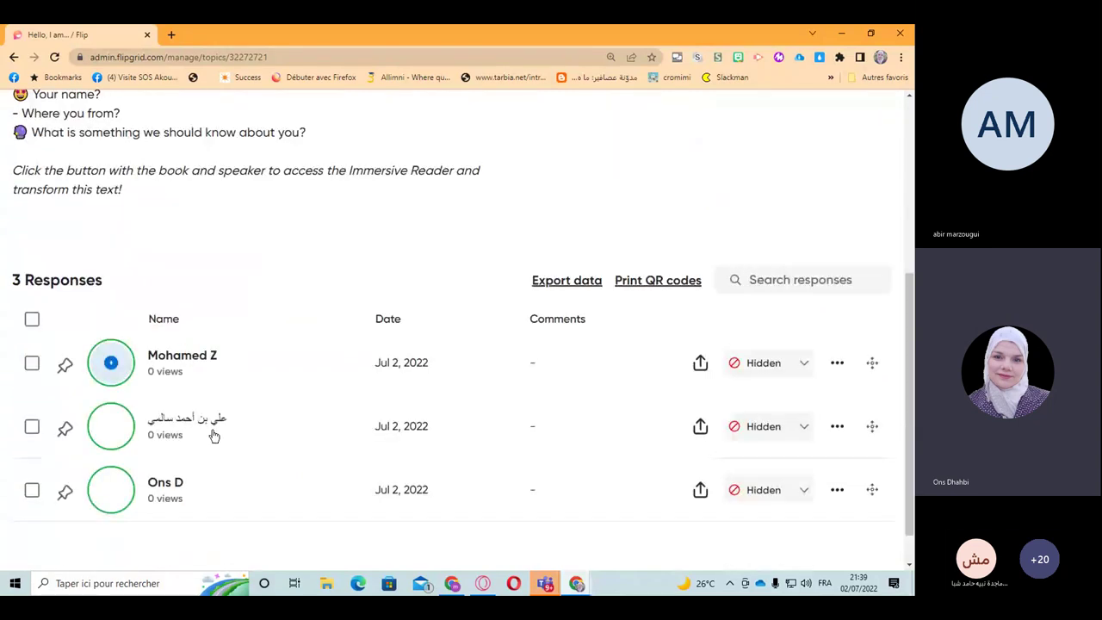
scroll(214, 436, "down", 1)
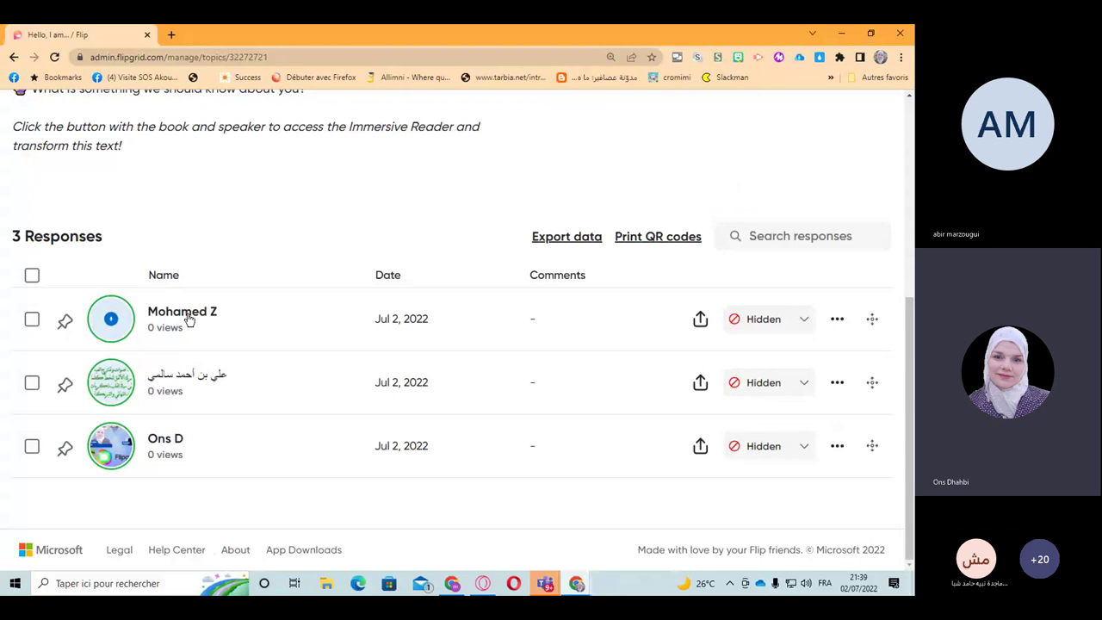
left_click(188, 317)
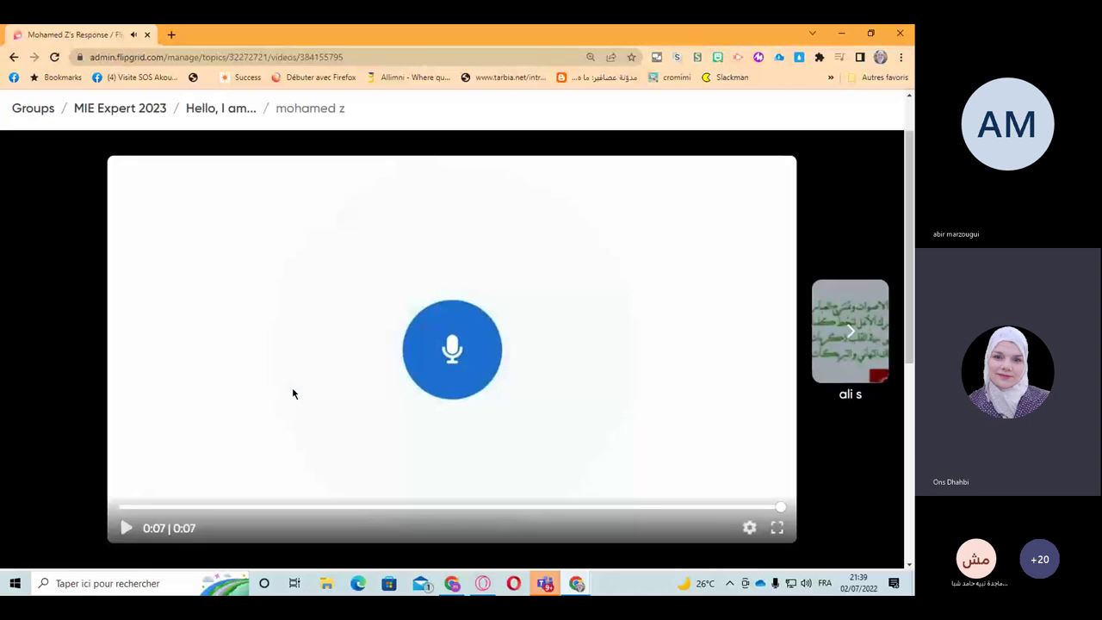
left_click(850, 332)
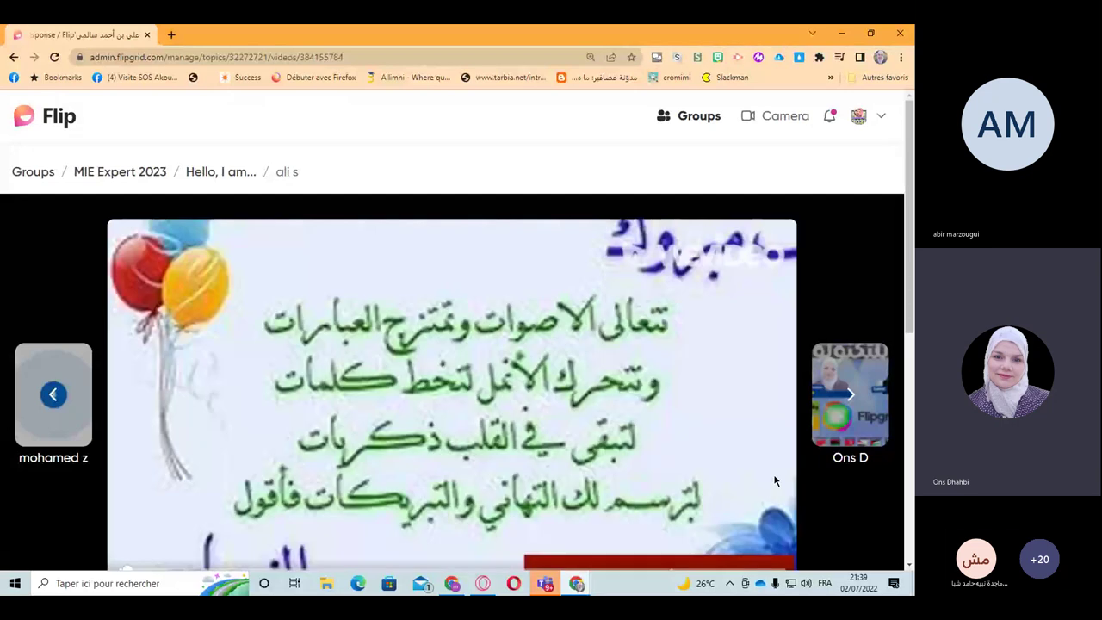
scroll(774, 481, "down", 1)
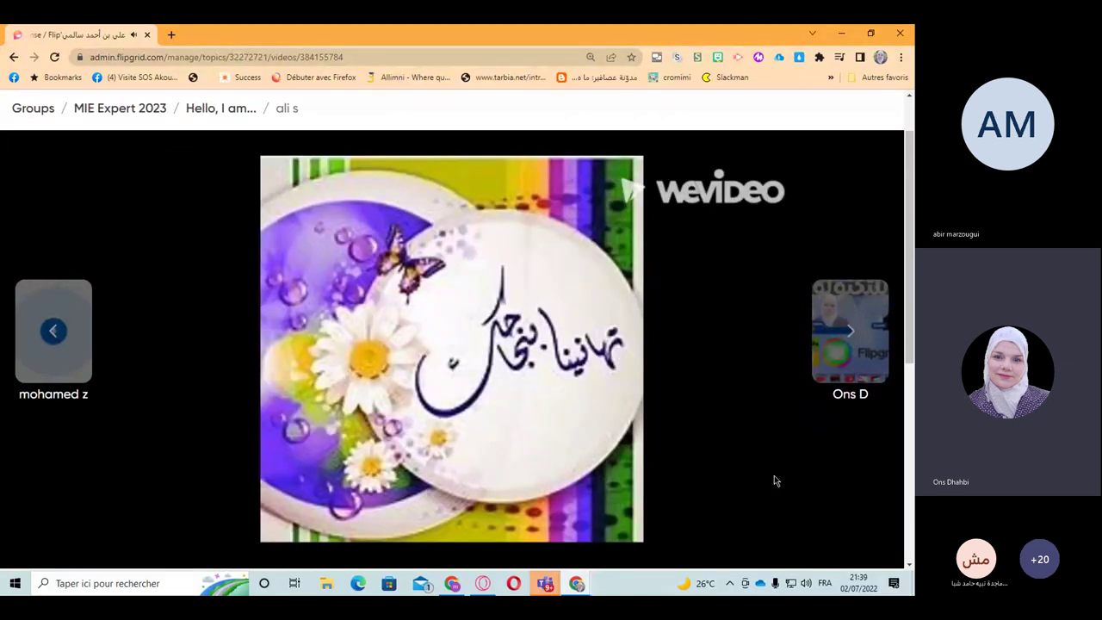
mouse_move(763, 468)
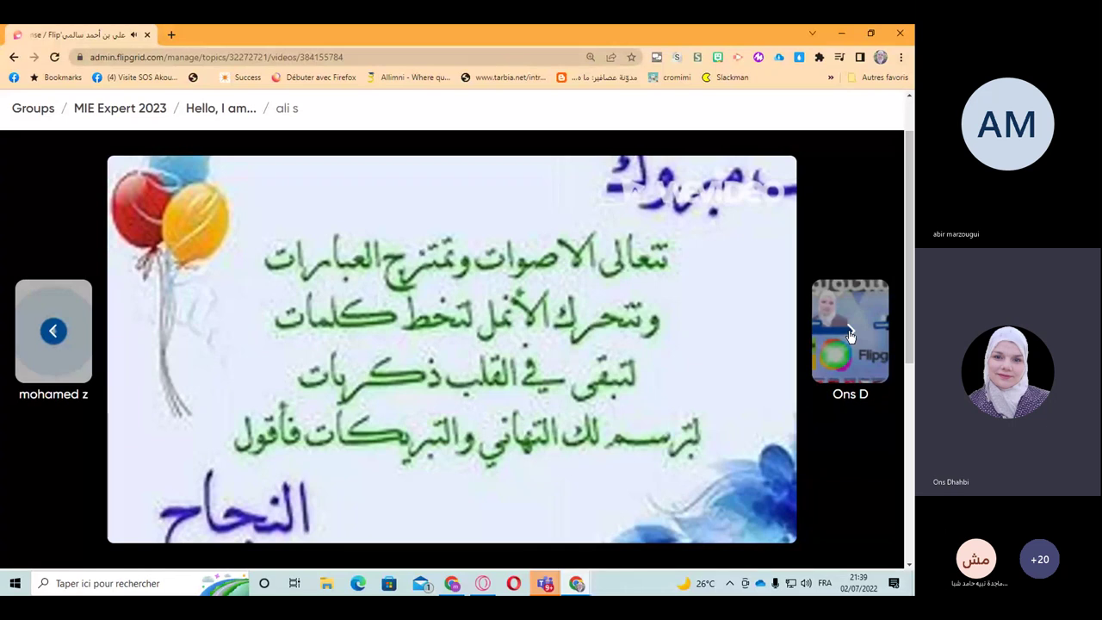
left_click(849, 334)
scroll(128, 463, "down", 2)
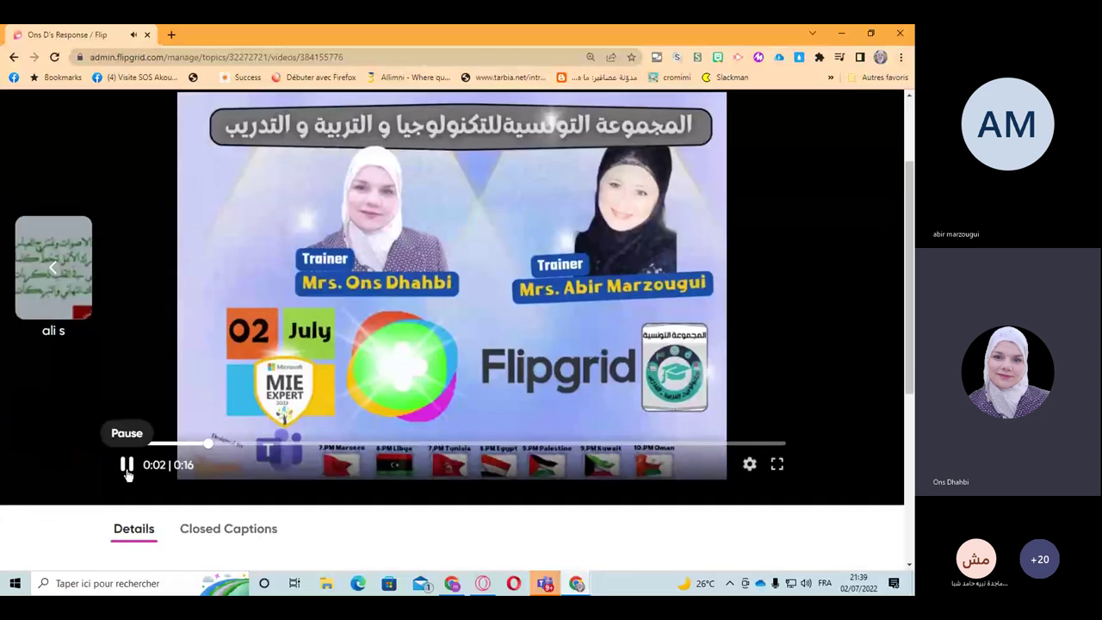
left_click(125, 465)
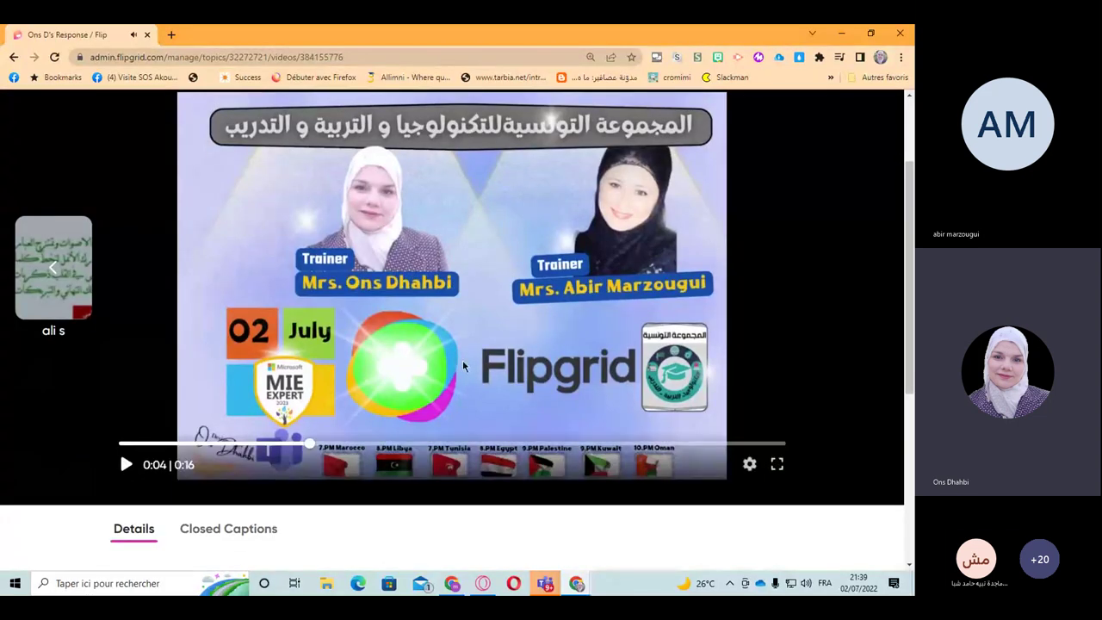
scroll(462, 366, "up", 3)
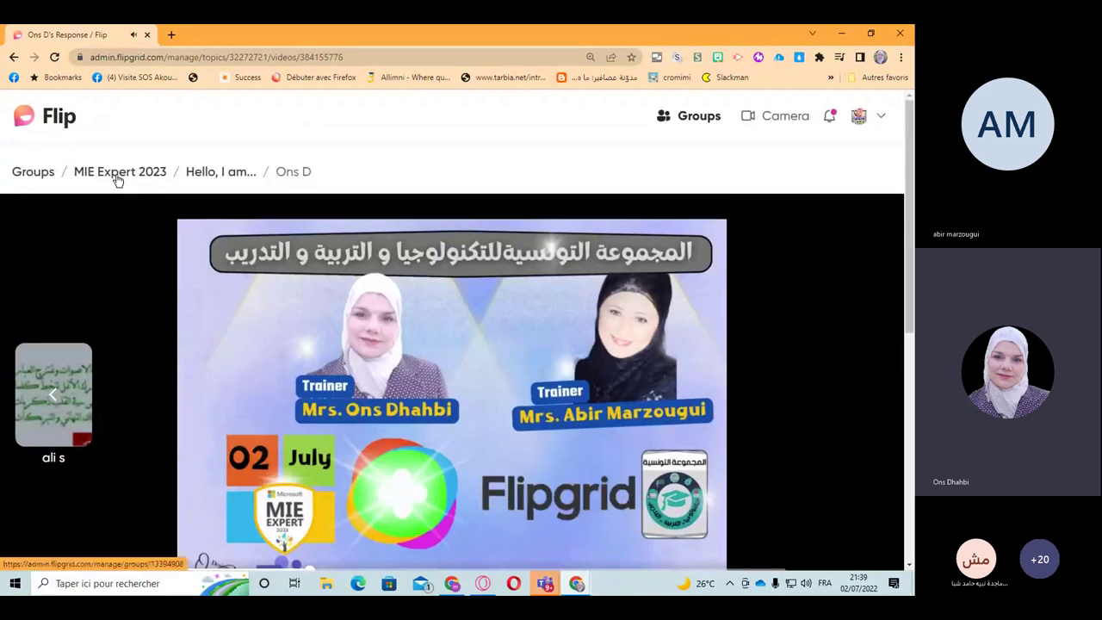
left_click(118, 177)
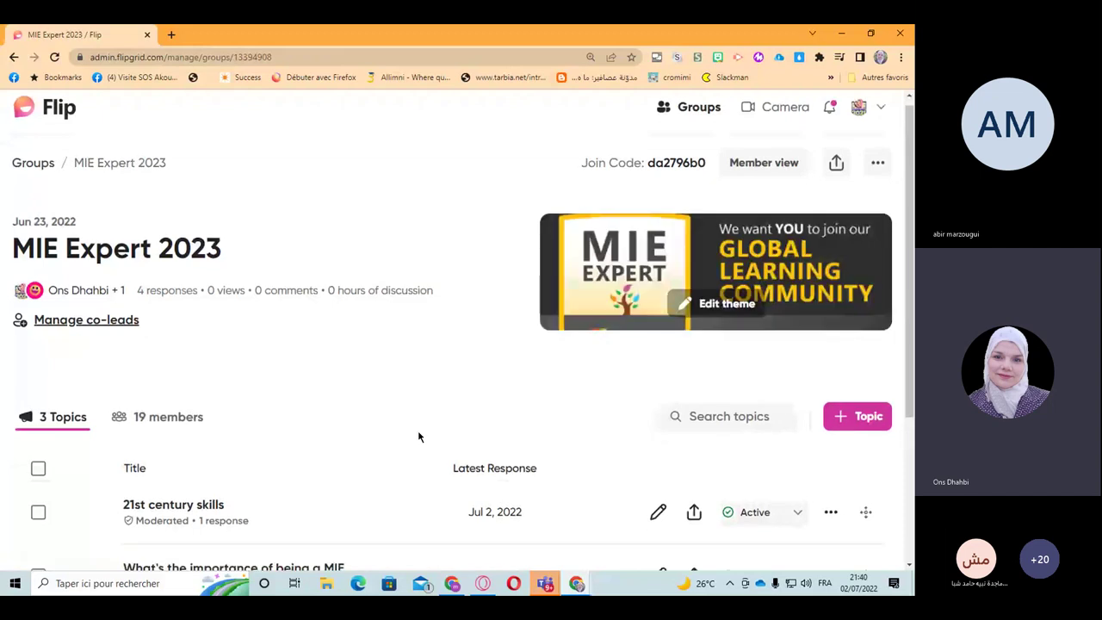
Step: Scroll the group page and zoom out with Ctrl+minus so all 3 topics show
scroll(419, 437, "down", 2)
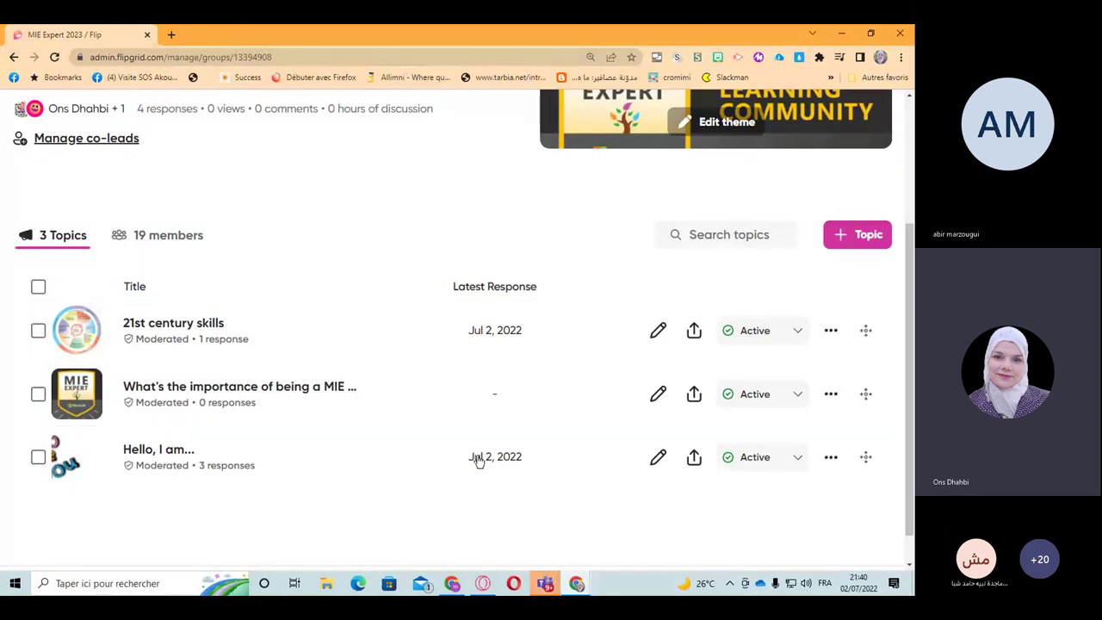
scroll(479, 473, "up", 1)
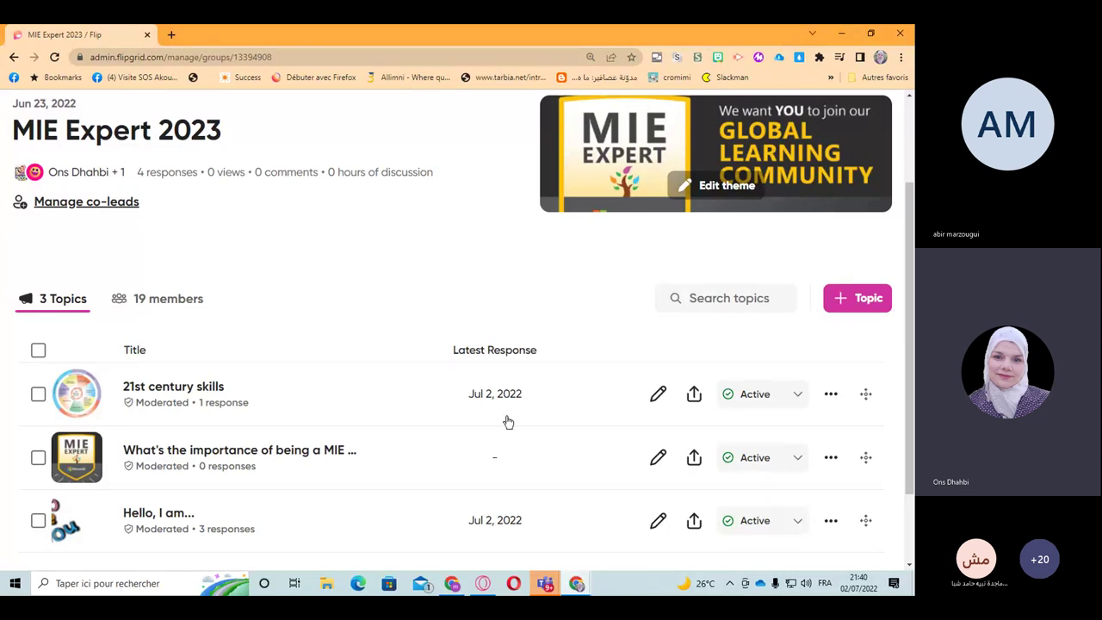
scroll(508, 436, "up", 2)
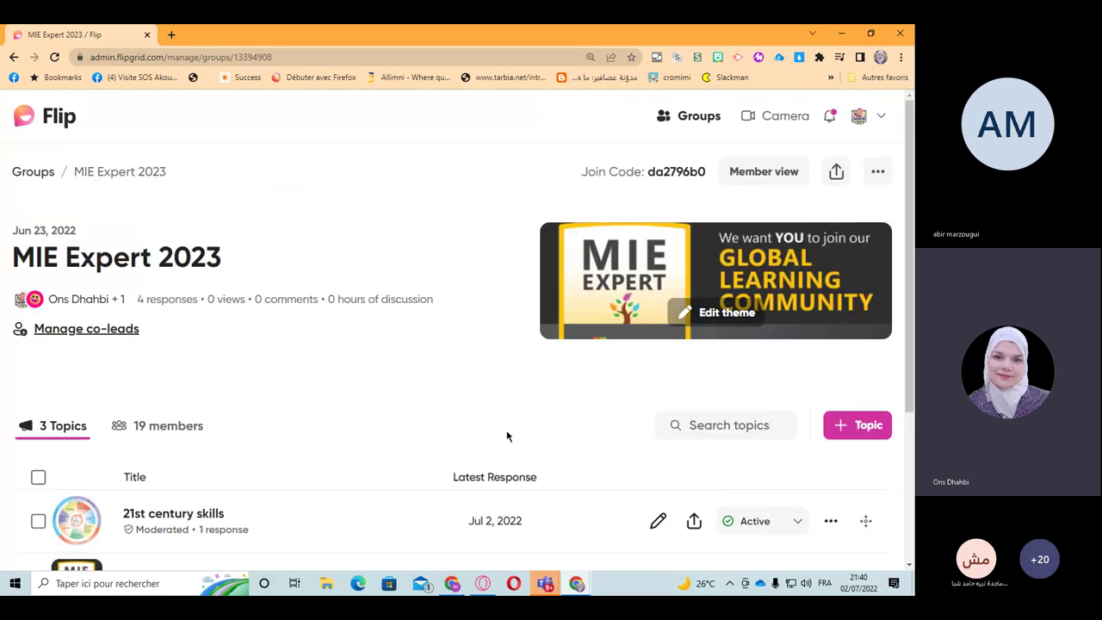
key("ctrl+minus")
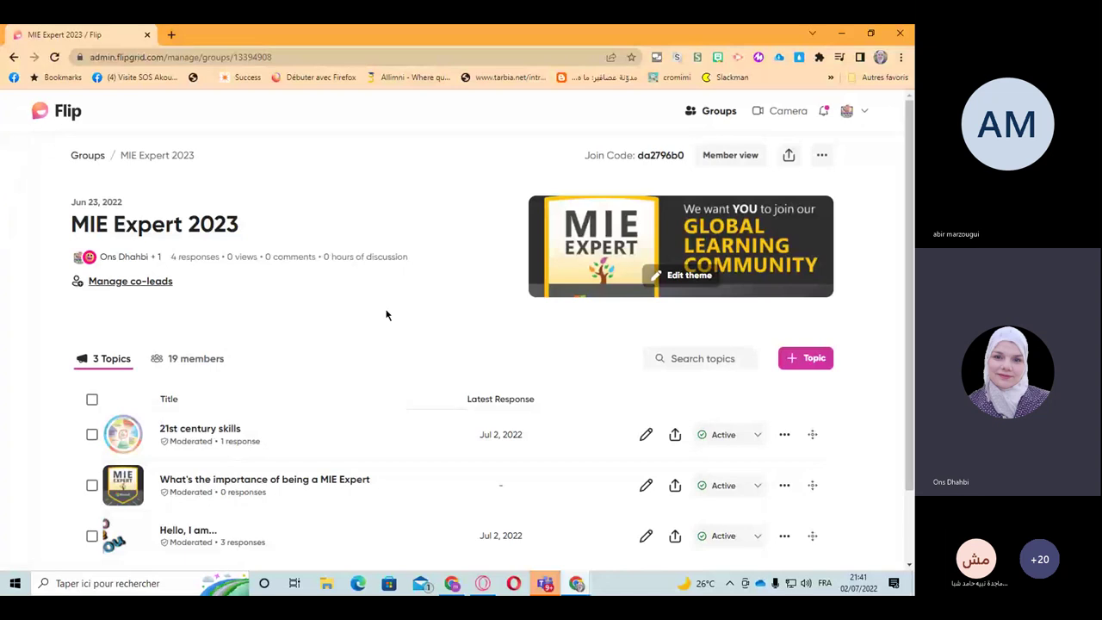
Step: Check the new-member join notifications, then go to the Groups list showing 52 groups
left_click(823, 117)
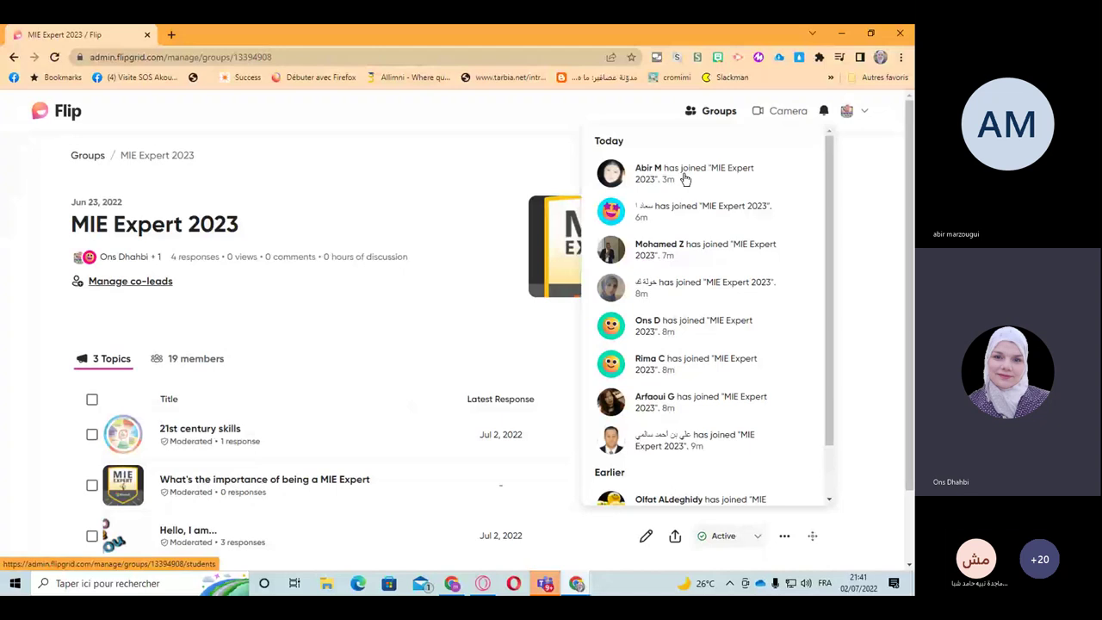
left_click(87, 155)
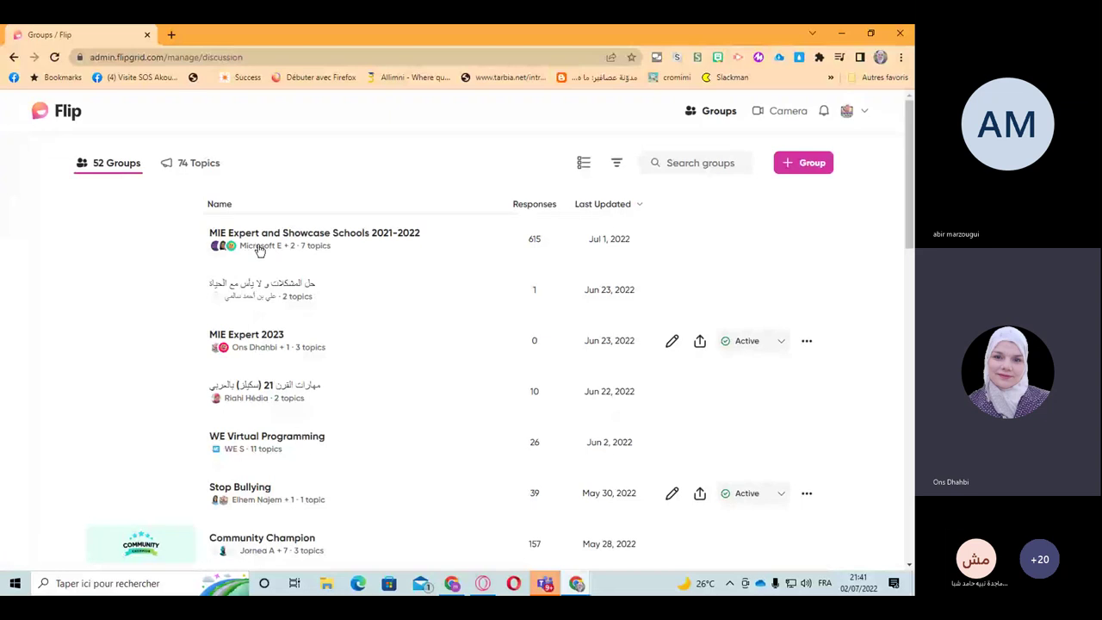
Step: Scroll the 52-group list and start a search among the groups
scroll(297, 344, "down", 1)
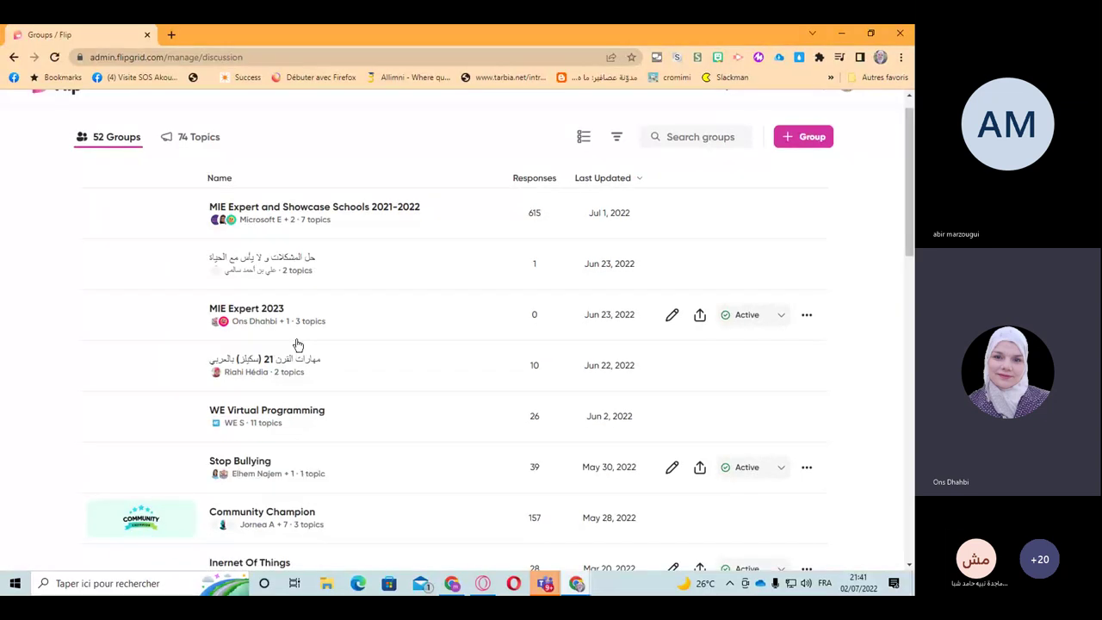
scroll(297, 344, "down", 10)
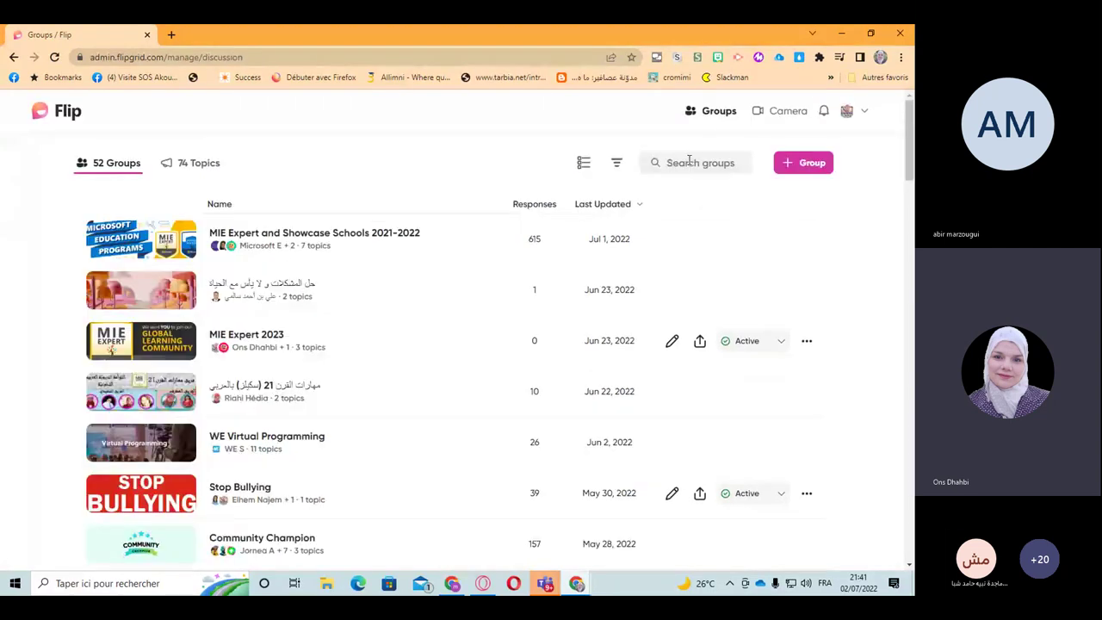
left_click(689, 162)
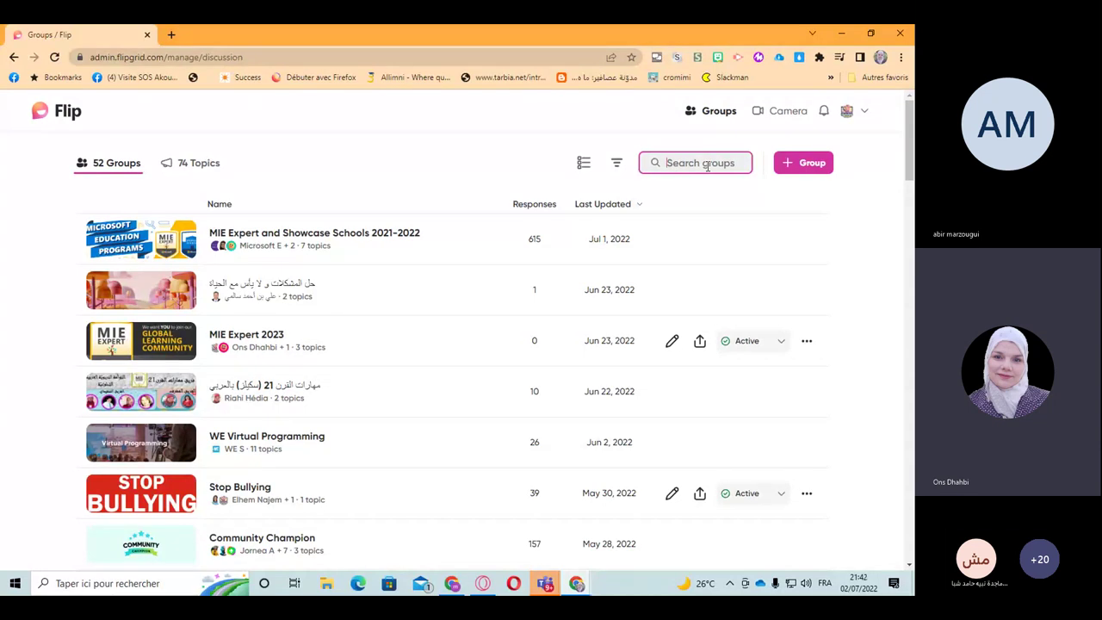
Step: Check the Topics list, return to the Groups list, and bring up the account menu
left_click(191, 166)
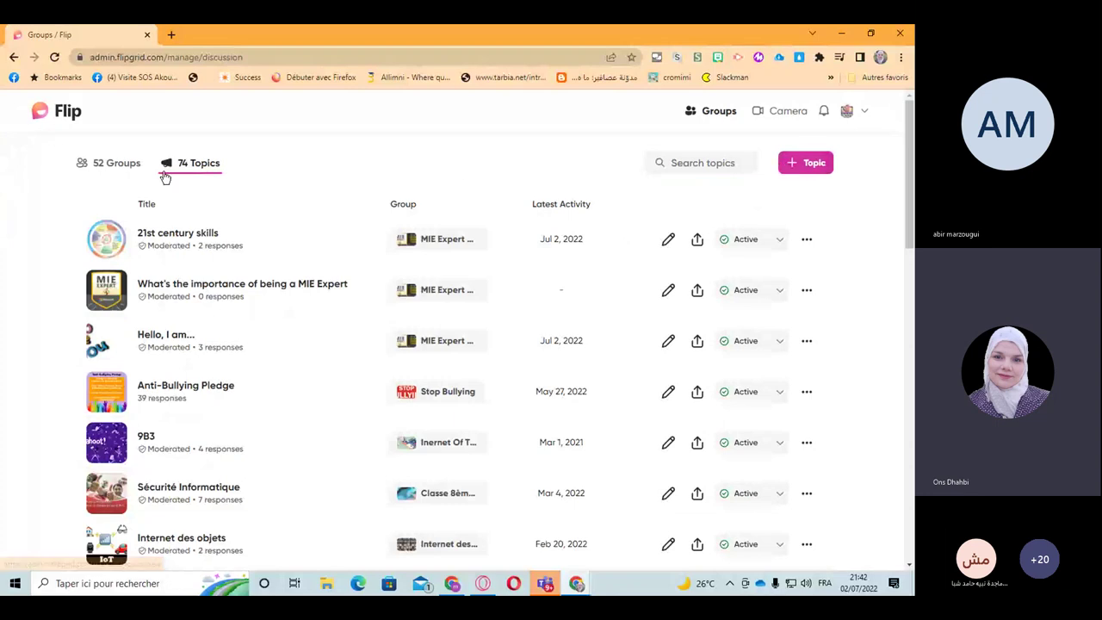
left_click(105, 167)
left_click(858, 116)
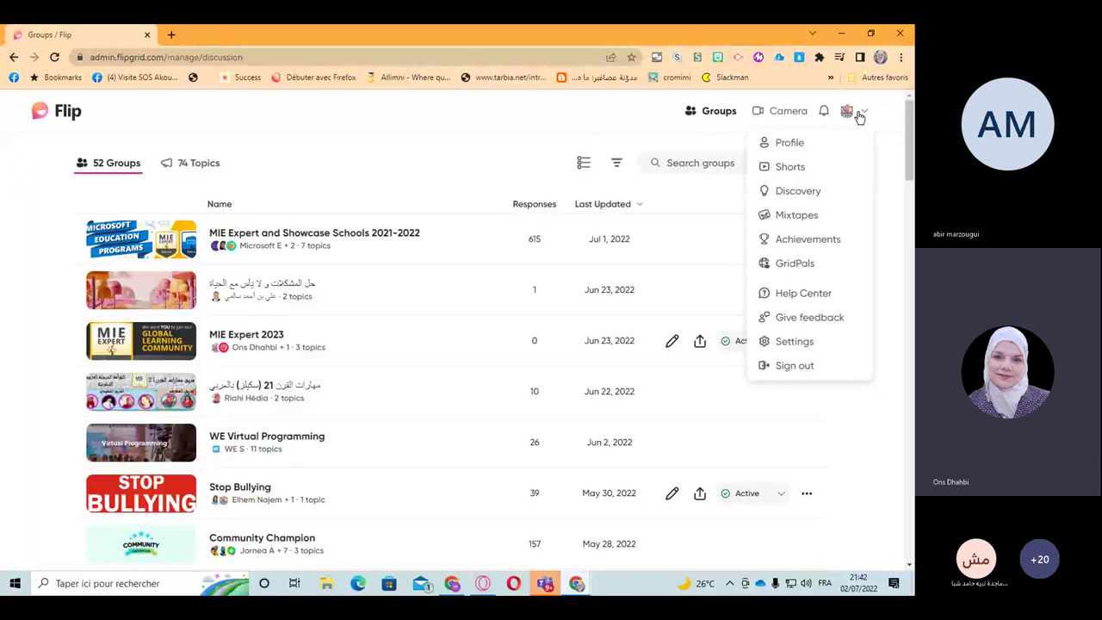
Step: Open your profile page and look through your Shorts, then your My videos
left_click(792, 143)
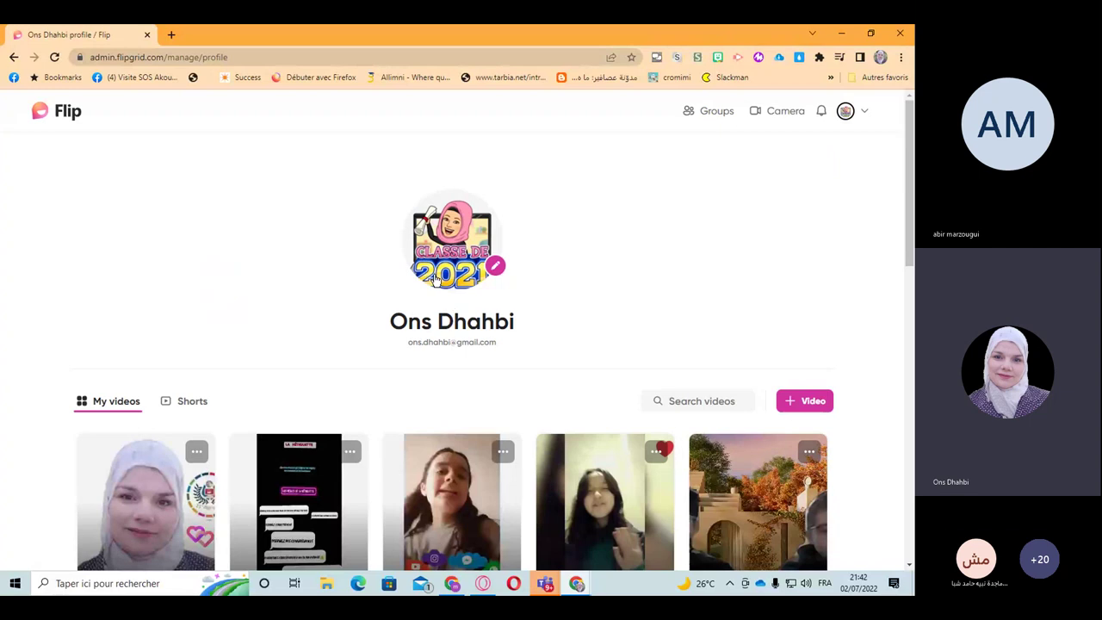
scroll(217, 320, "down", 2)
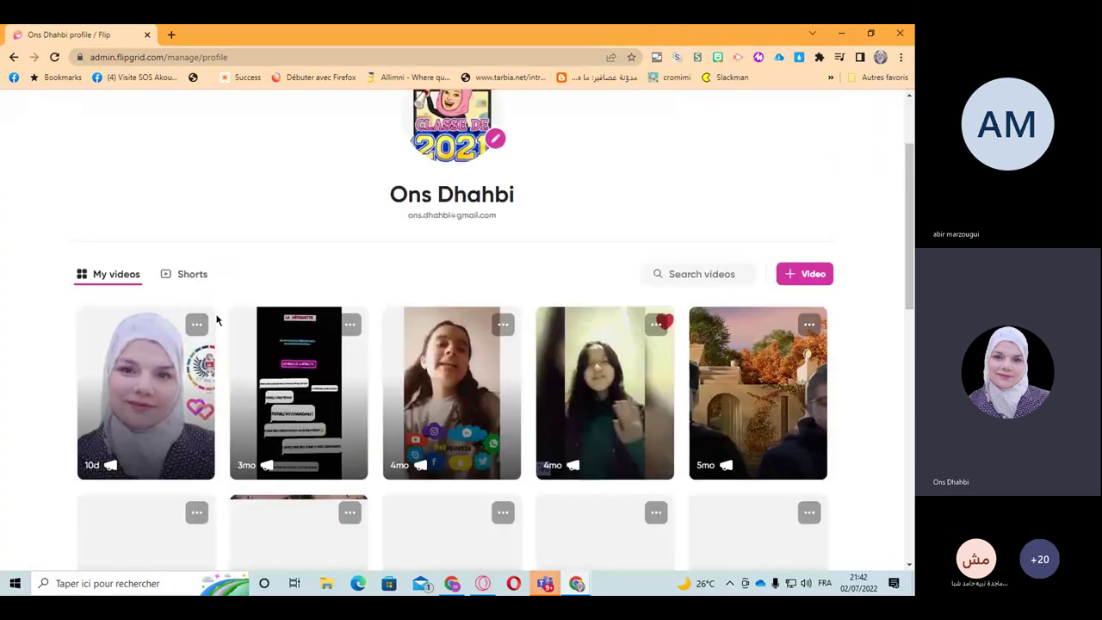
scroll(197, 287, "down", 1)
left_click(177, 216)
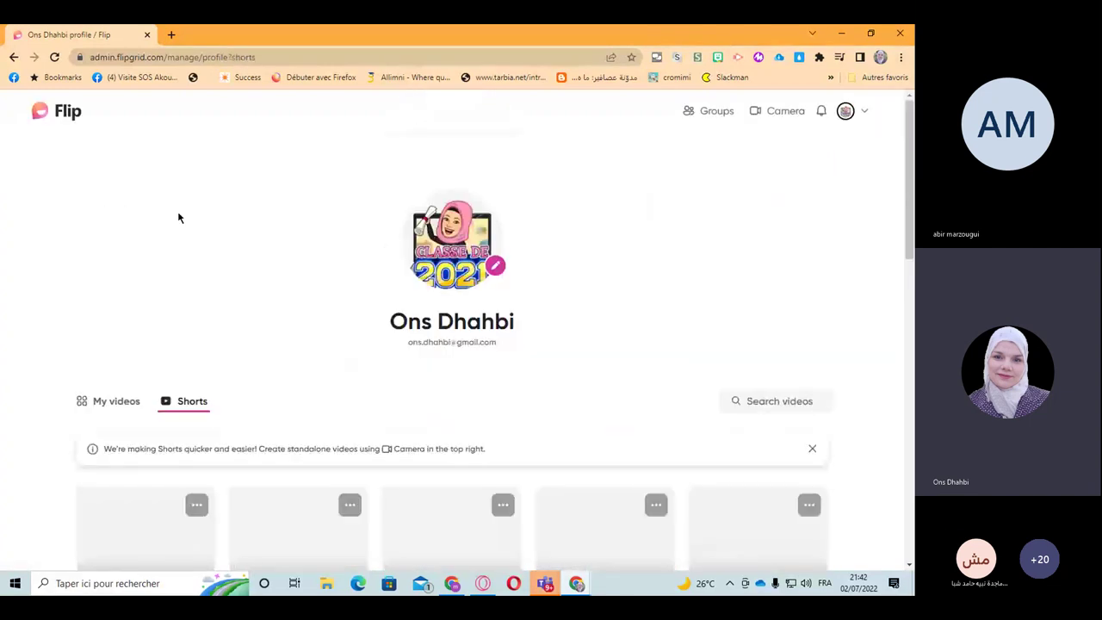
scroll(254, 375, "down", 3)
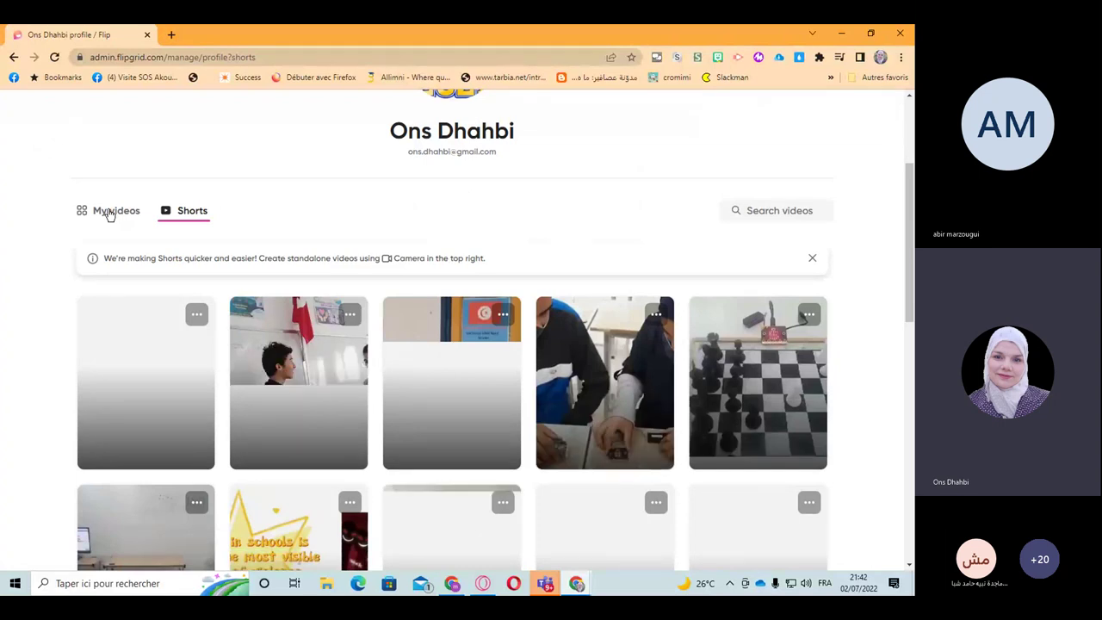
left_click(110, 212)
Step: Browse the My videos grid, start a video search, and reopen the account menu
scroll(414, 393, "down", 2)
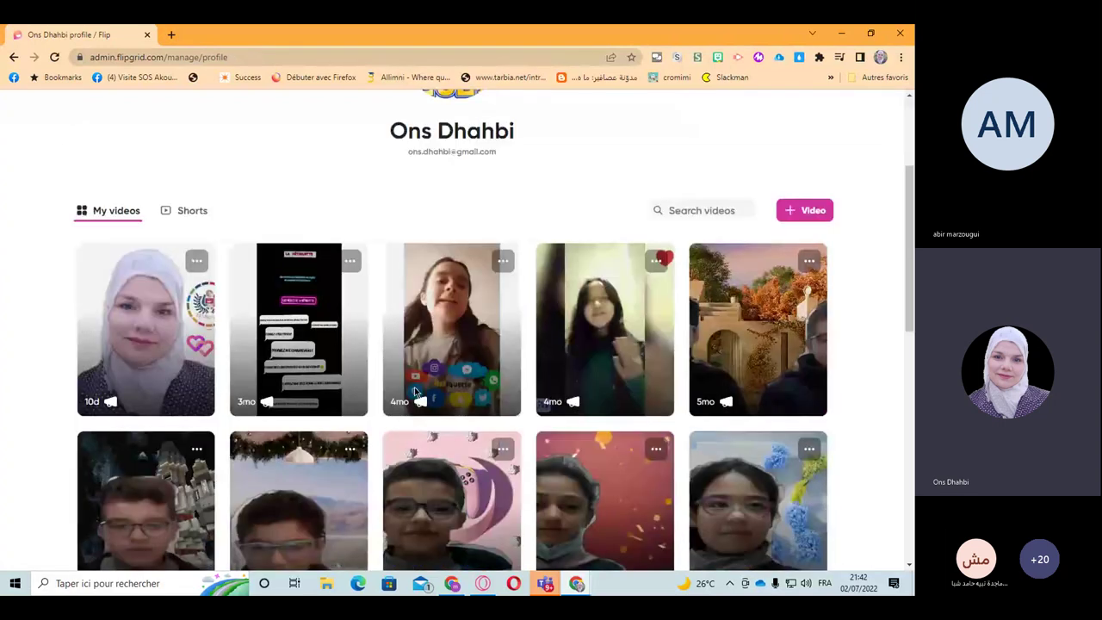
scroll(414, 393, "down", 2)
scroll(414, 393, "down", 4)
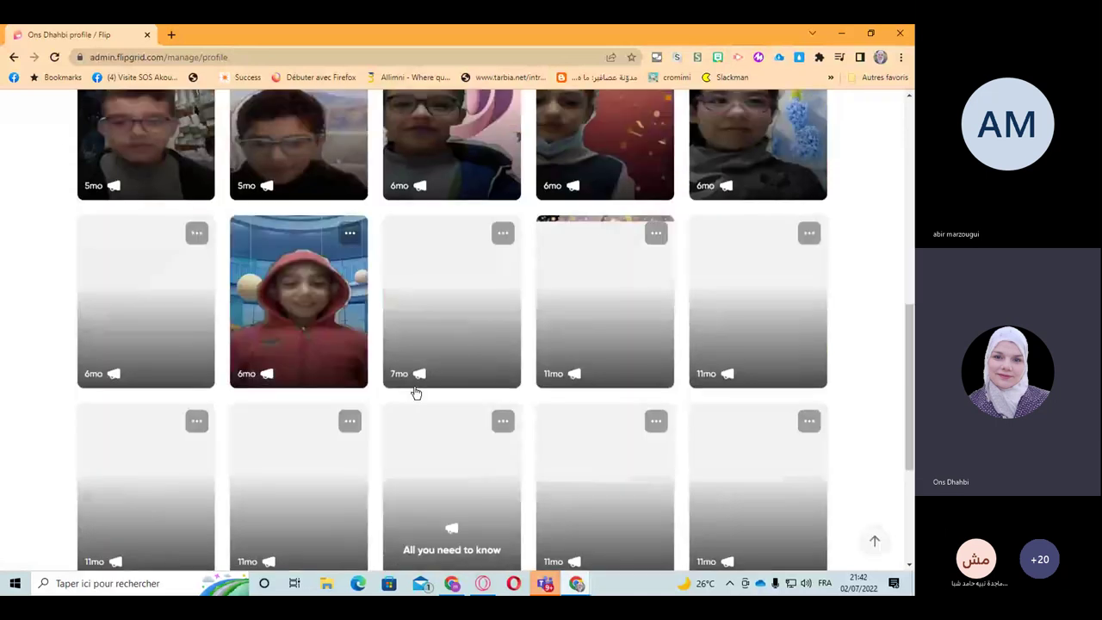
scroll(414, 392, "up", 5)
scroll(414, 393, "down", 1)
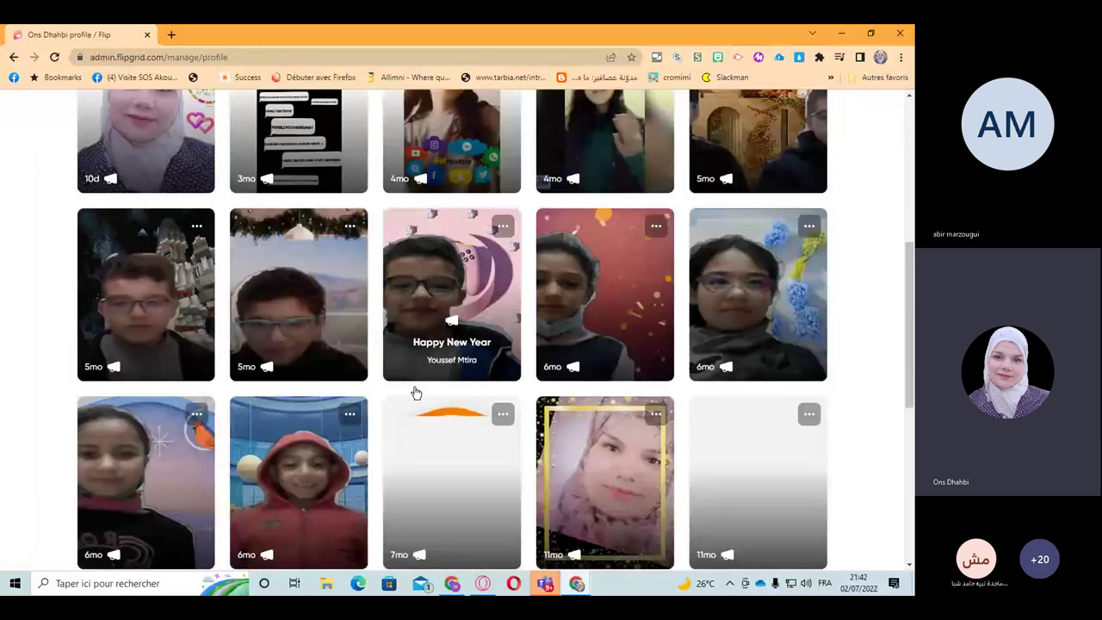
scroll(414, 392, "down", 5)
scroll(414, 393, "up", 15)
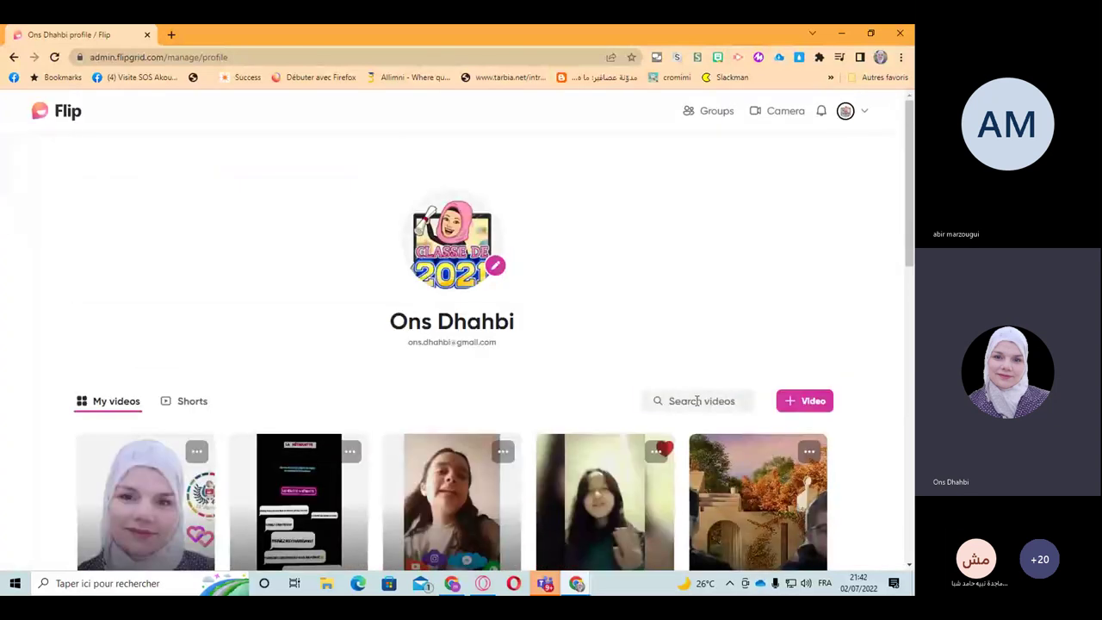
left_click(697, 401)
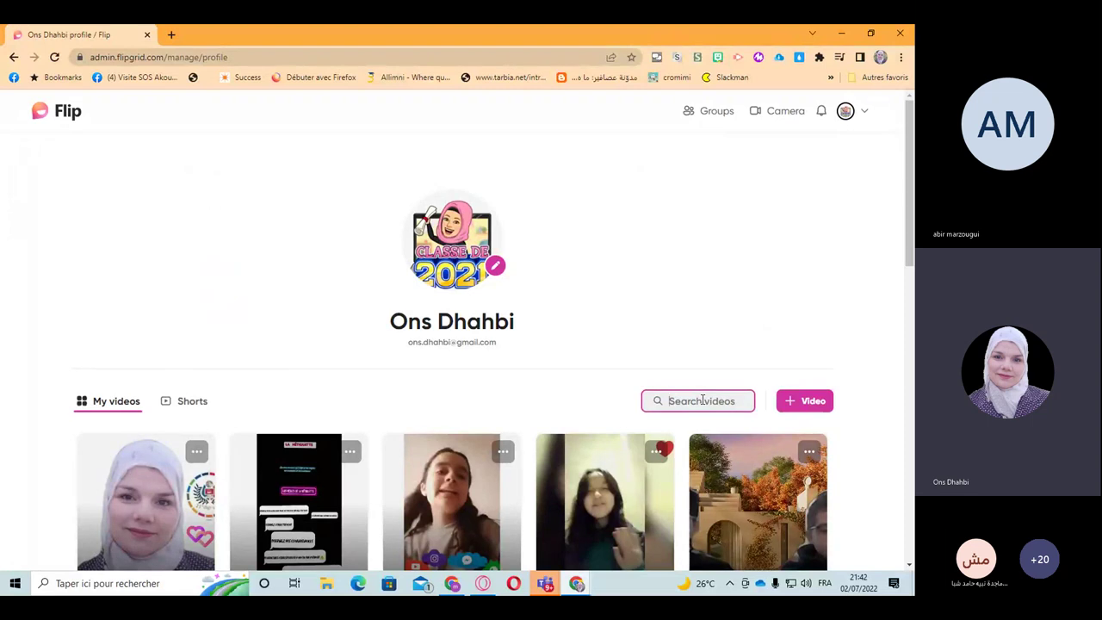
left_click(864, 115)
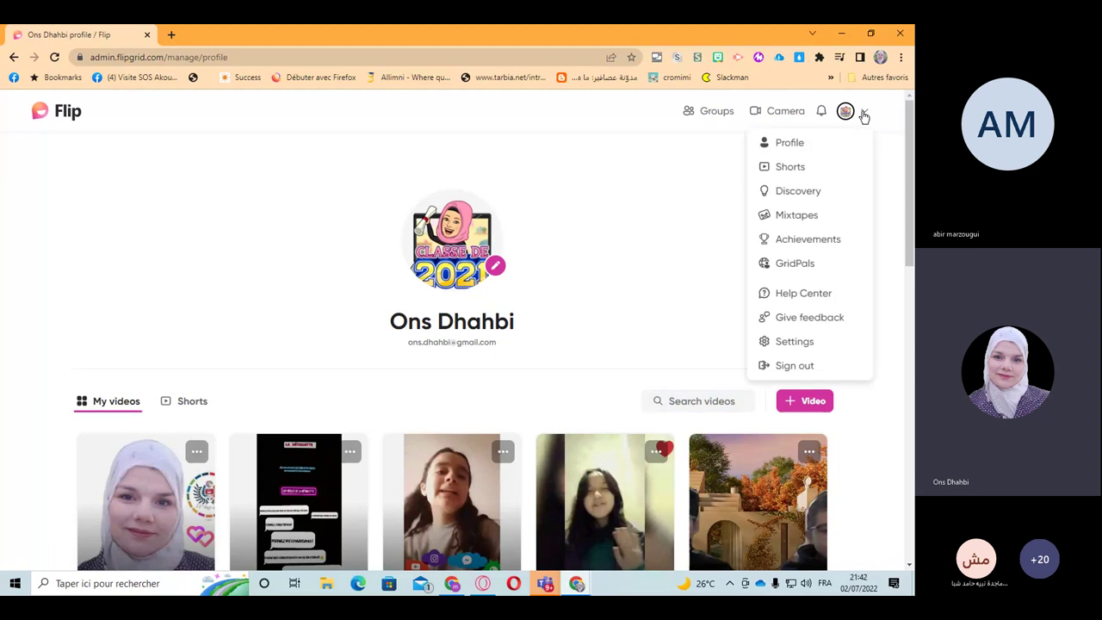
Step: Go to Discovery and browse its Featured, Topic of the Day and Browse Subjects sections
left_click(810, 198)
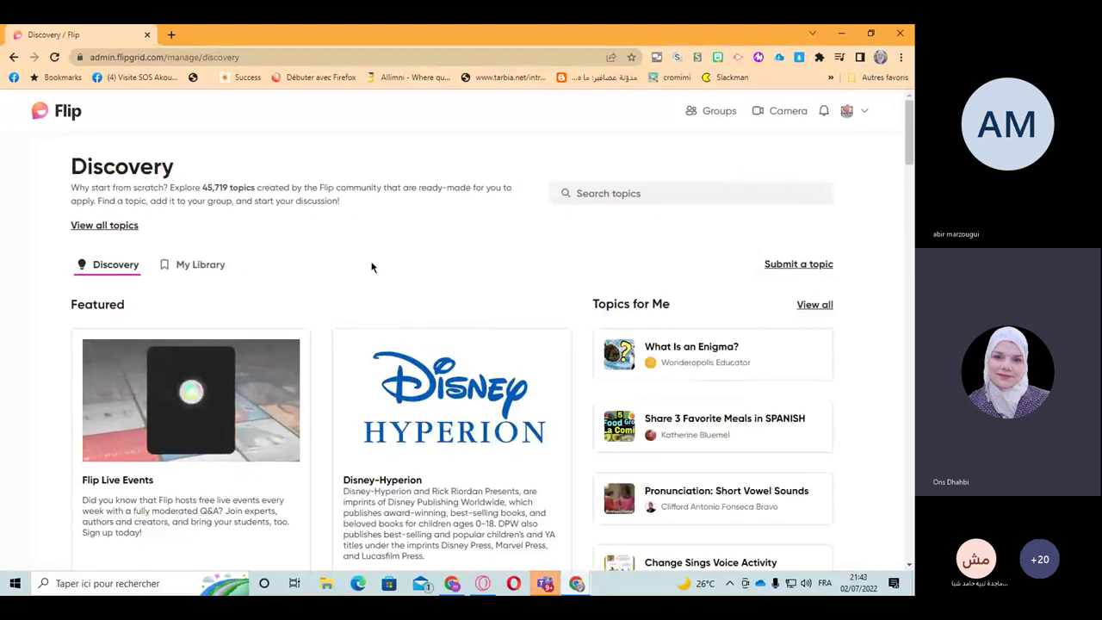
scroll(362, 270, "down", 2)
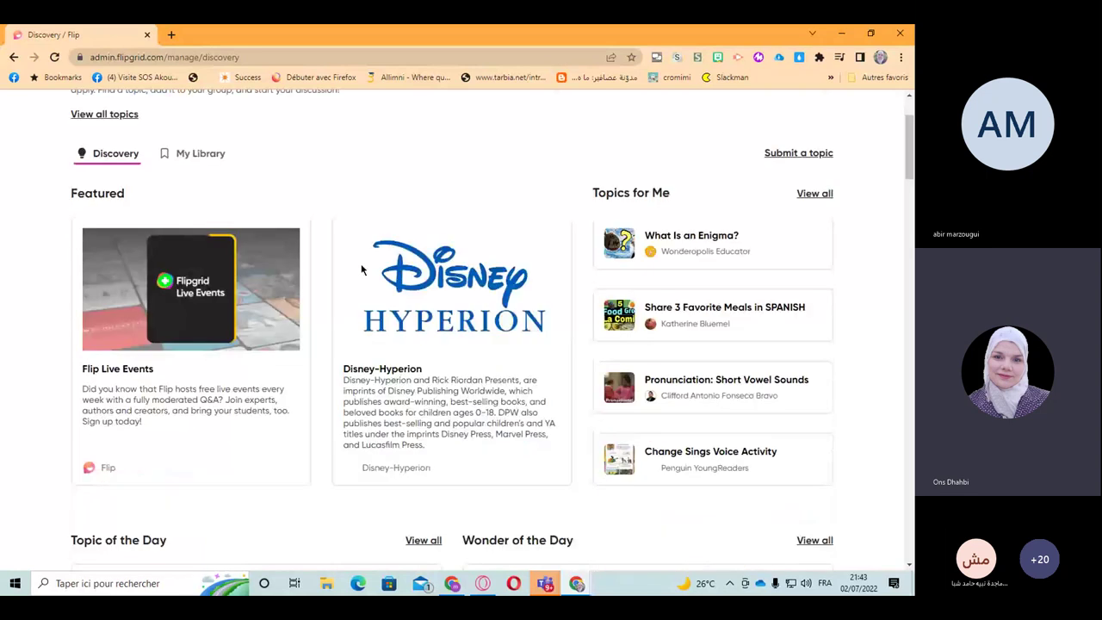
scroll(362, 270, "down", 1)
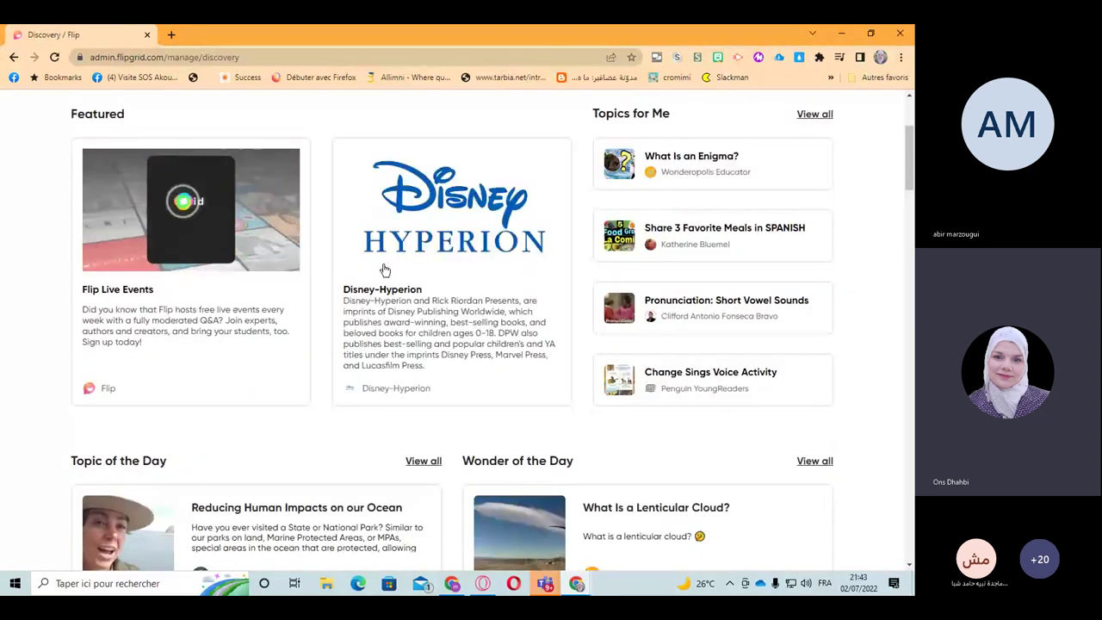
scroll(379, 277, "up", 3)
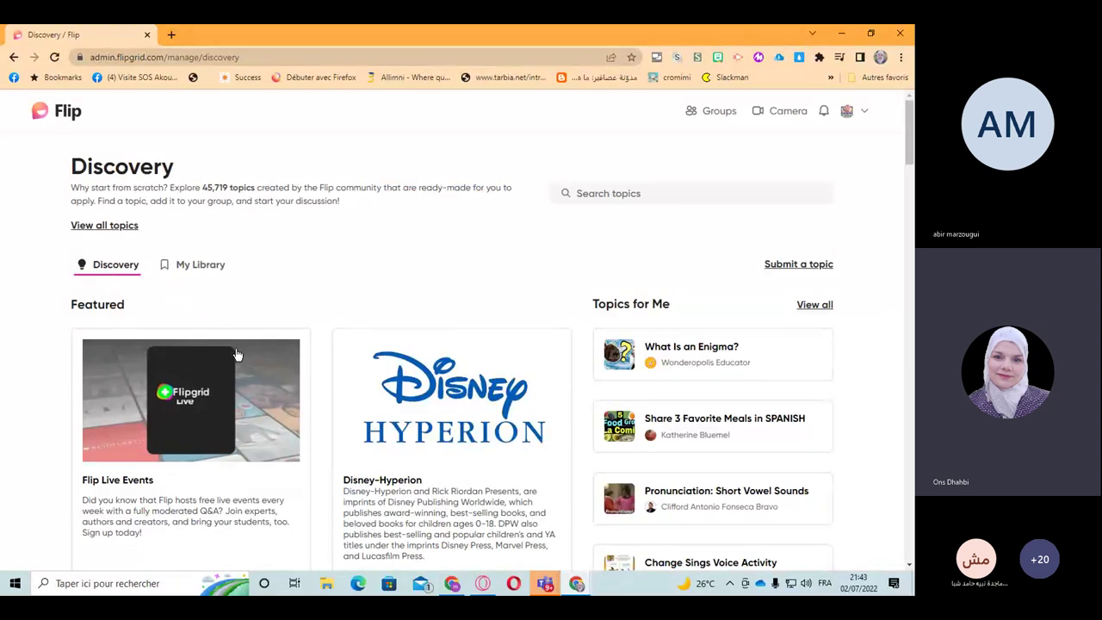
scroll(211, 358, "down", 2)
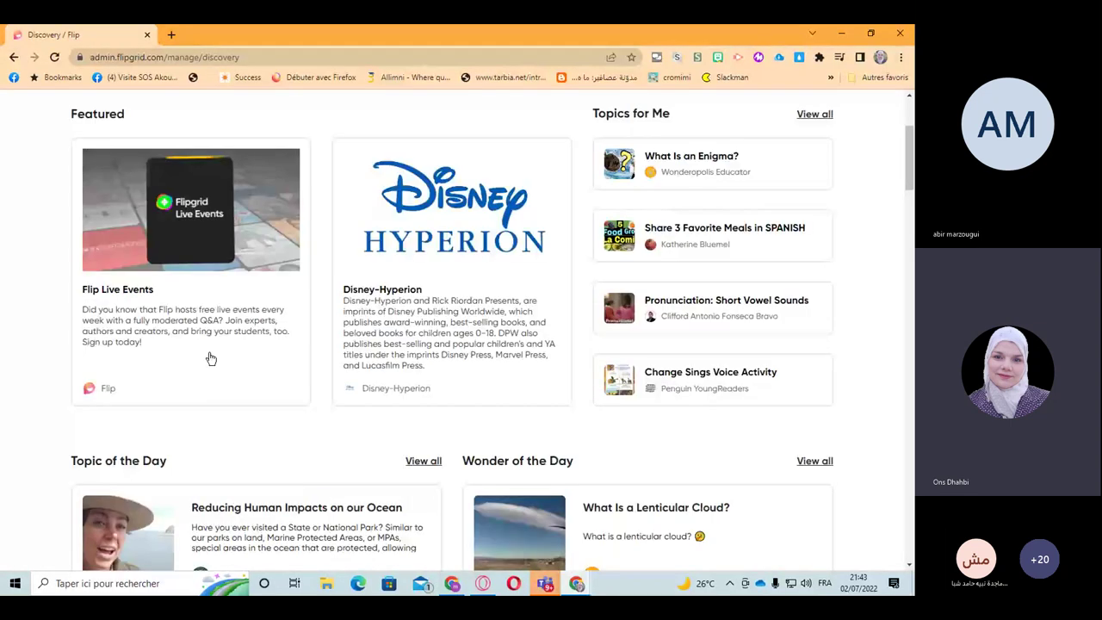
scroll(210, 358, "down", 2)
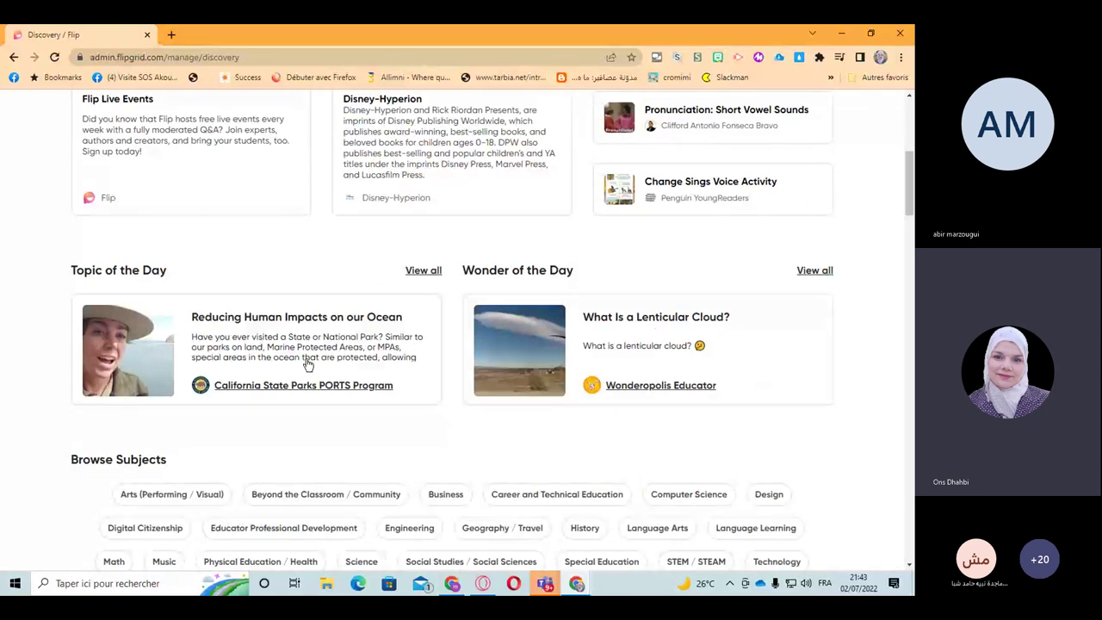
scroll(308, 365, "up", 3)
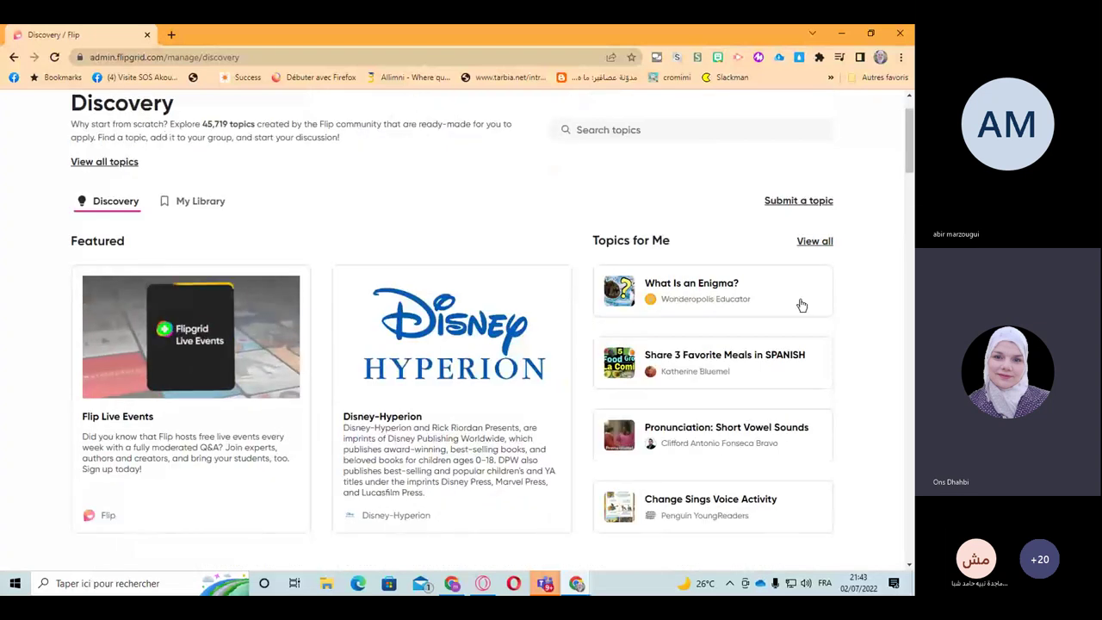
Step: View the full Topics for Me list and open the Ali's House topic details
left_click(815, 243)
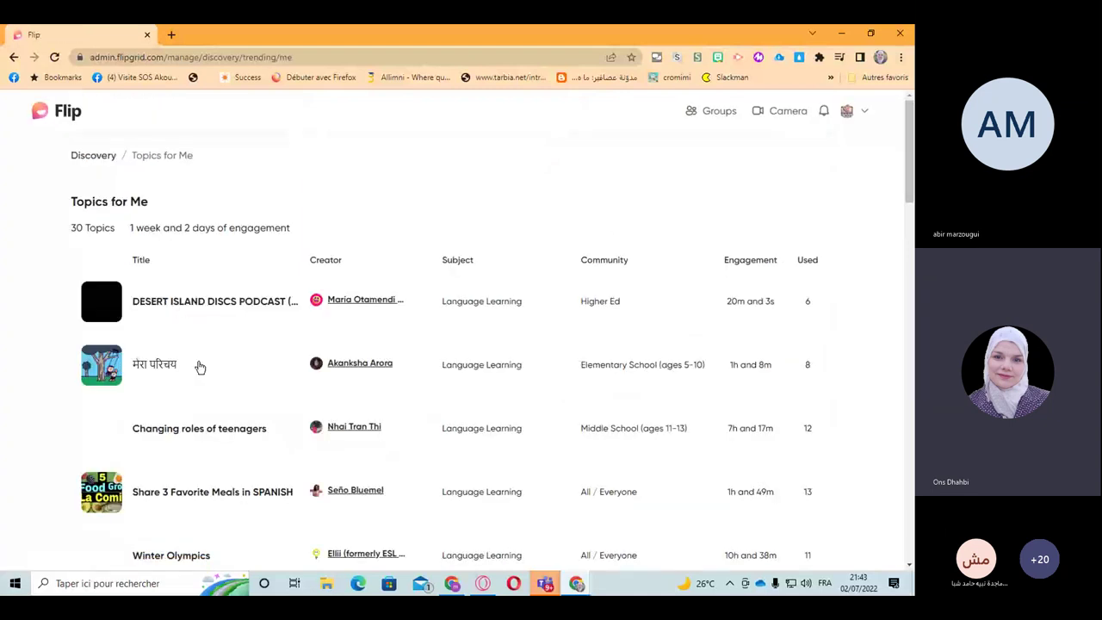
scroll(221, 387, "down", 1)
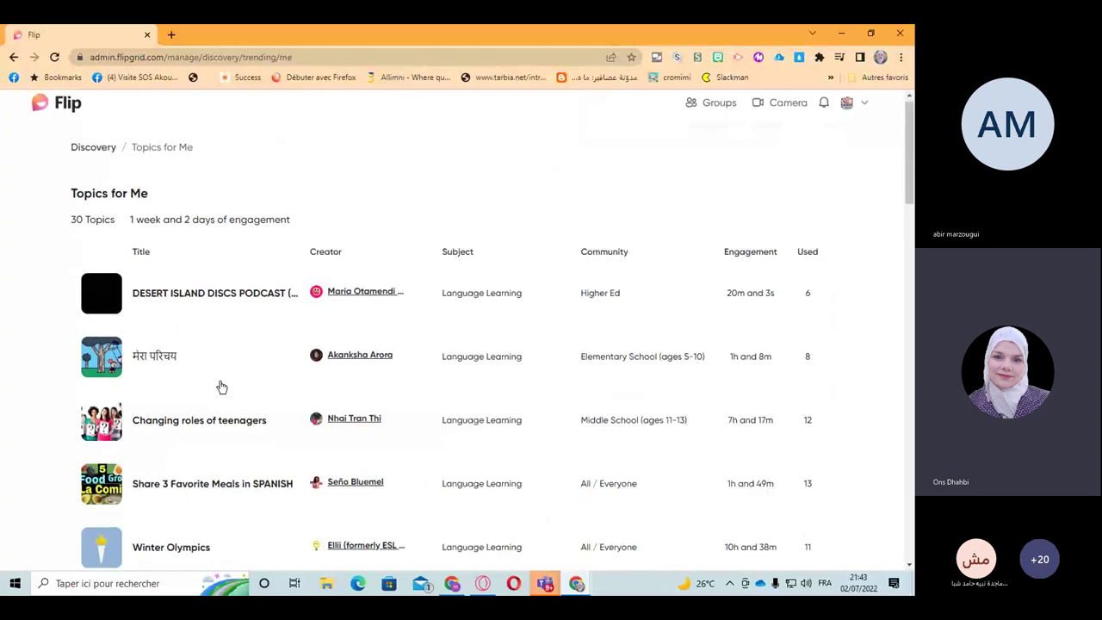
scroll(221, 388, "down", 3)
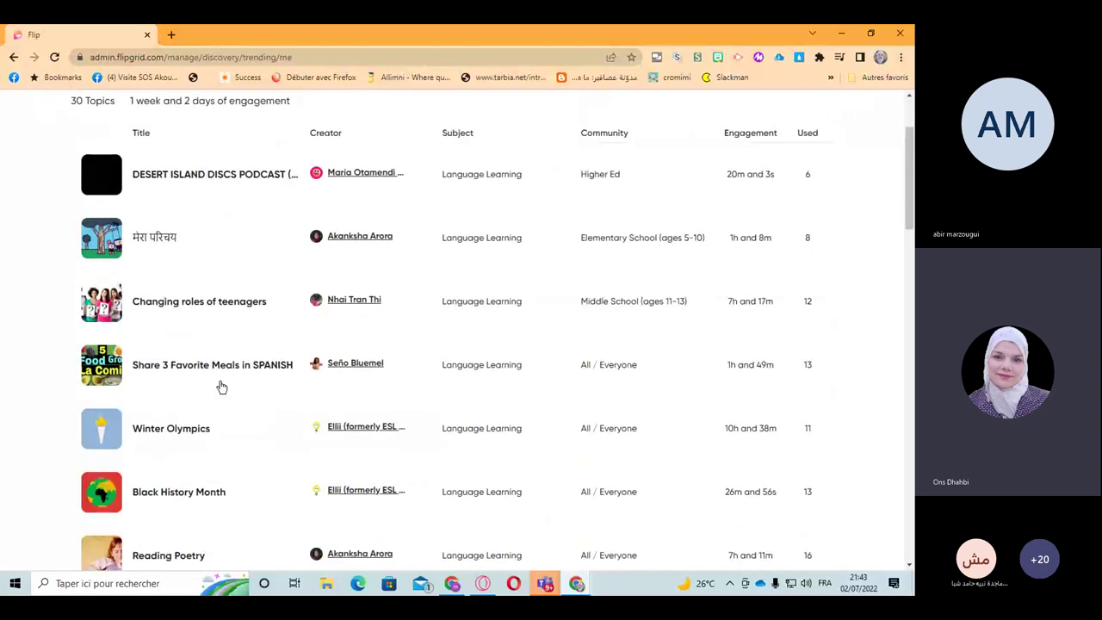
scroll(221, 387, "down", 3)
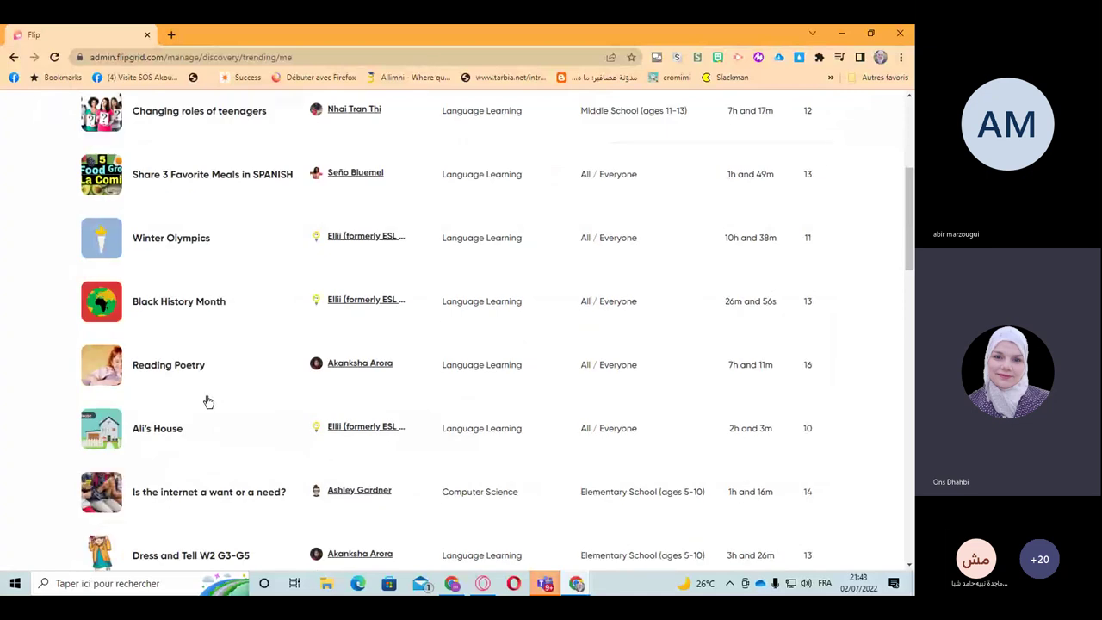
left_click(146, 435)
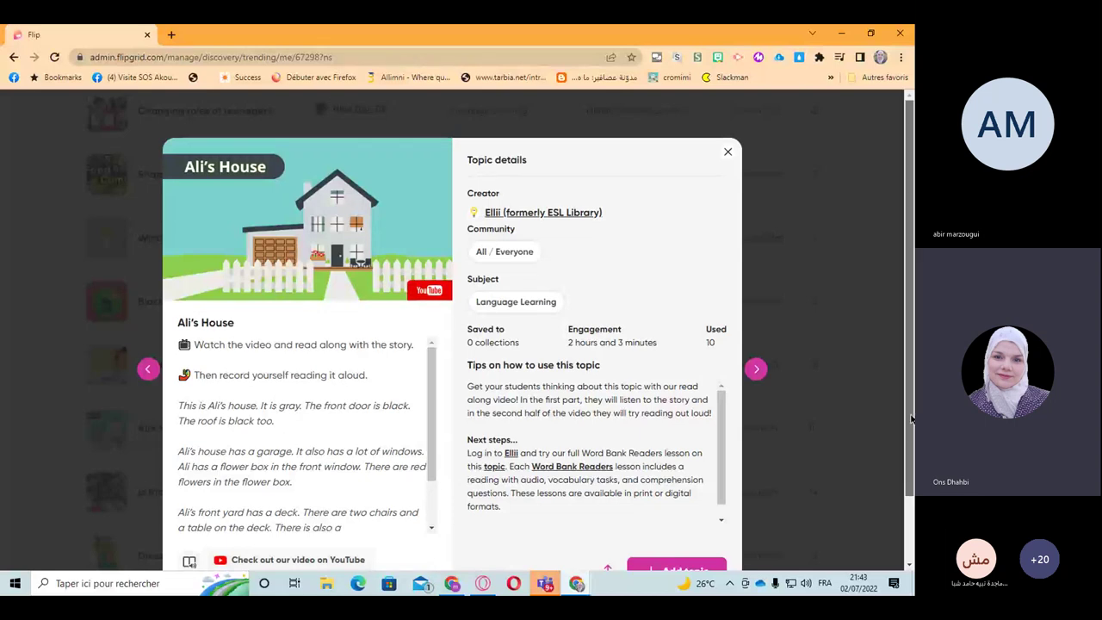
Step: Show the Add topic options for Ali's House: your groups, a new group, or save for later
scroll(911, 418, "down", 2)
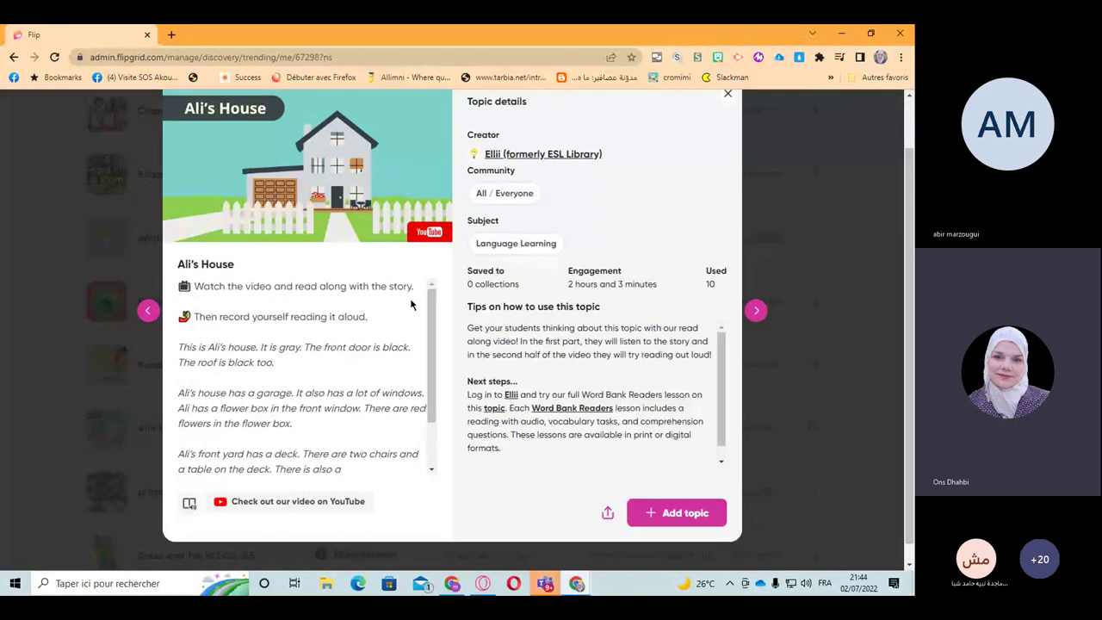
left_click(676, 512)
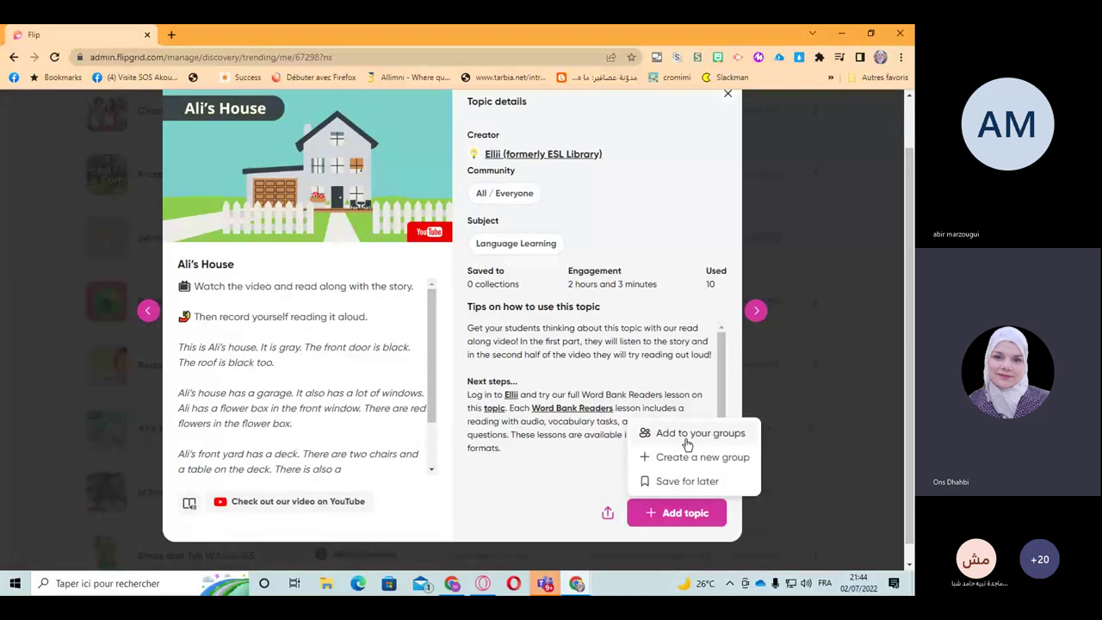
Step: Save Ali's House to the MIE Expert 2023 group and go to my topics list
left_click(694, 433)
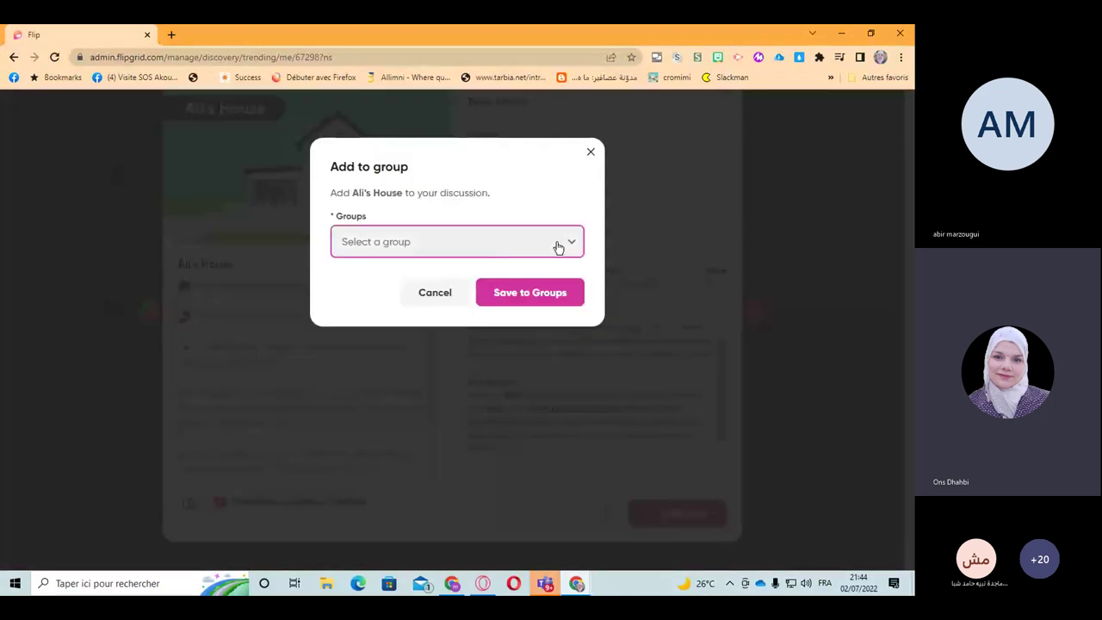
left_click(558, 247)
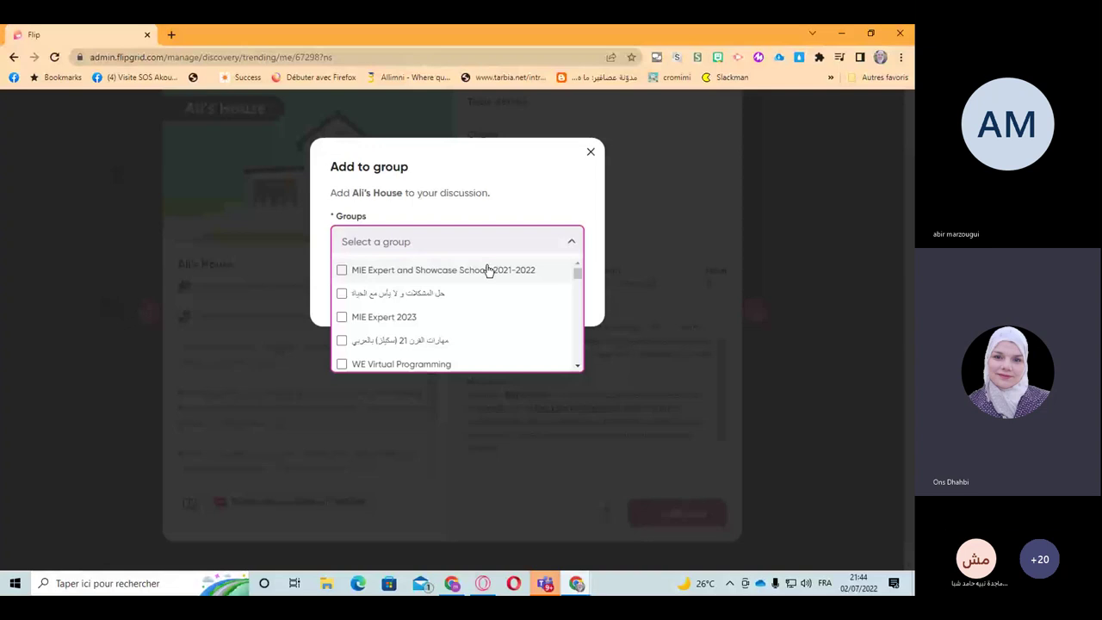
left_click(449, 319)
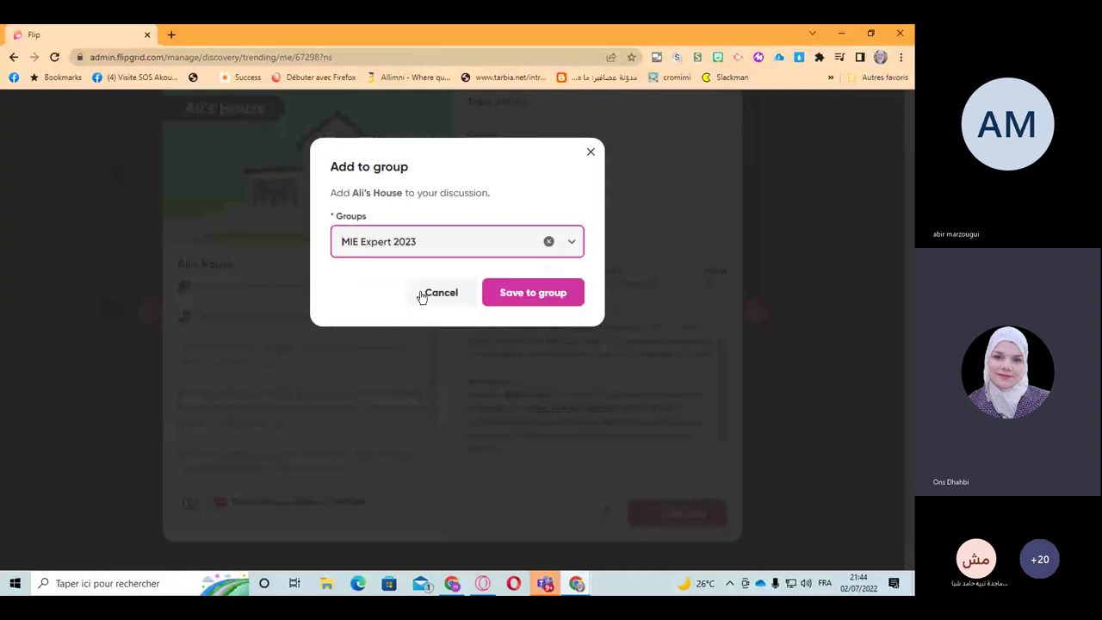
left_click(514, 297)
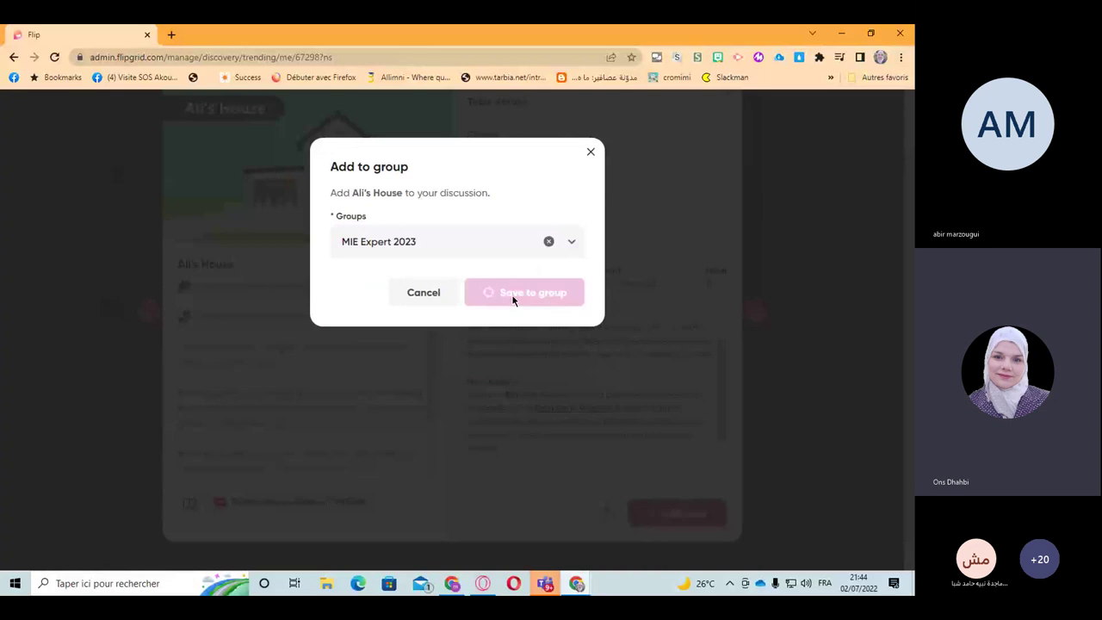
left_click(513, 233)
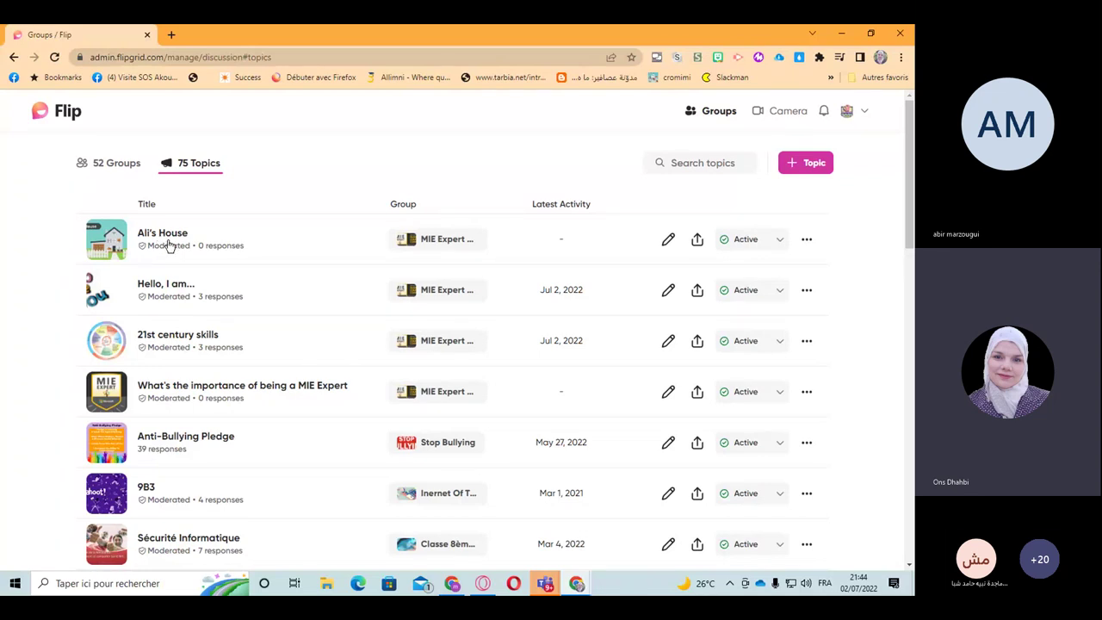
Step: From the Groups list, open MIE Expert 2023 showing its 4 topics and 19 members
left_click(121, 168)
left_click(250, 246)
left_click_drag(250, 246, 306, 381)
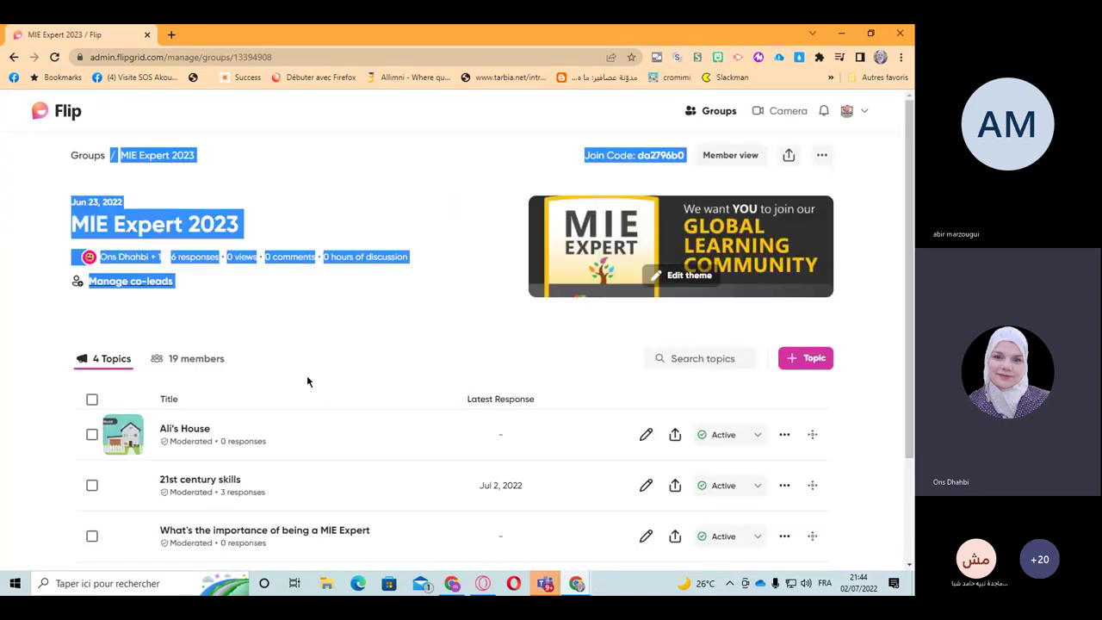
scroll(306, 379, "down", 2)
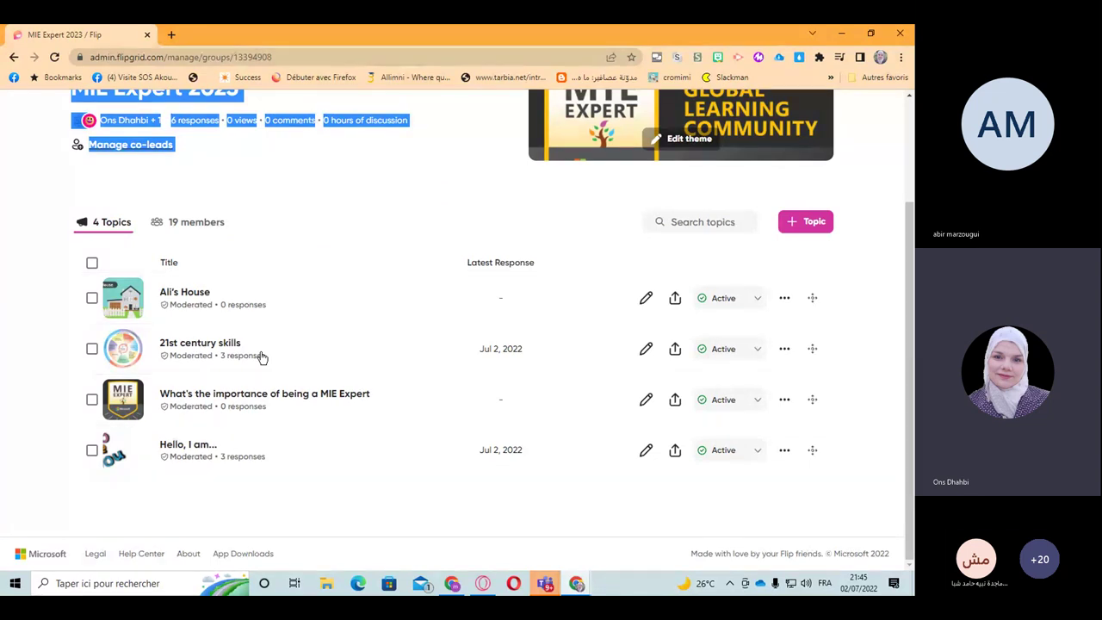
Step: Play and pause the first 21st century skills response, return to the topic, and open the account menu
left_click(233, 360)
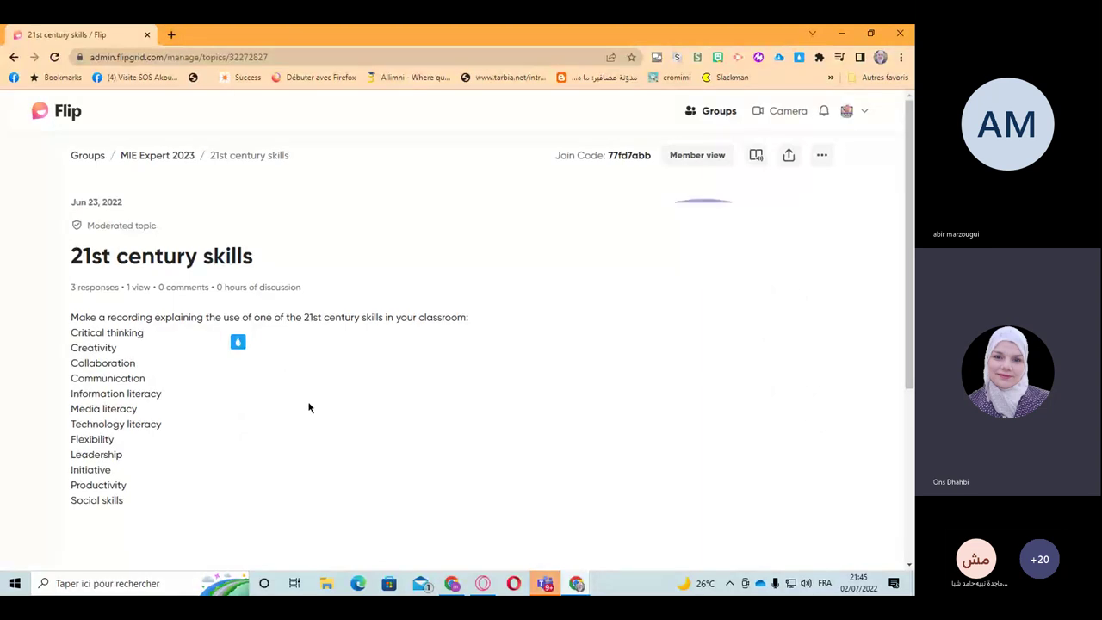
scroll(311, 407, "down", 3)
scroll(309, 408, "down", 1)
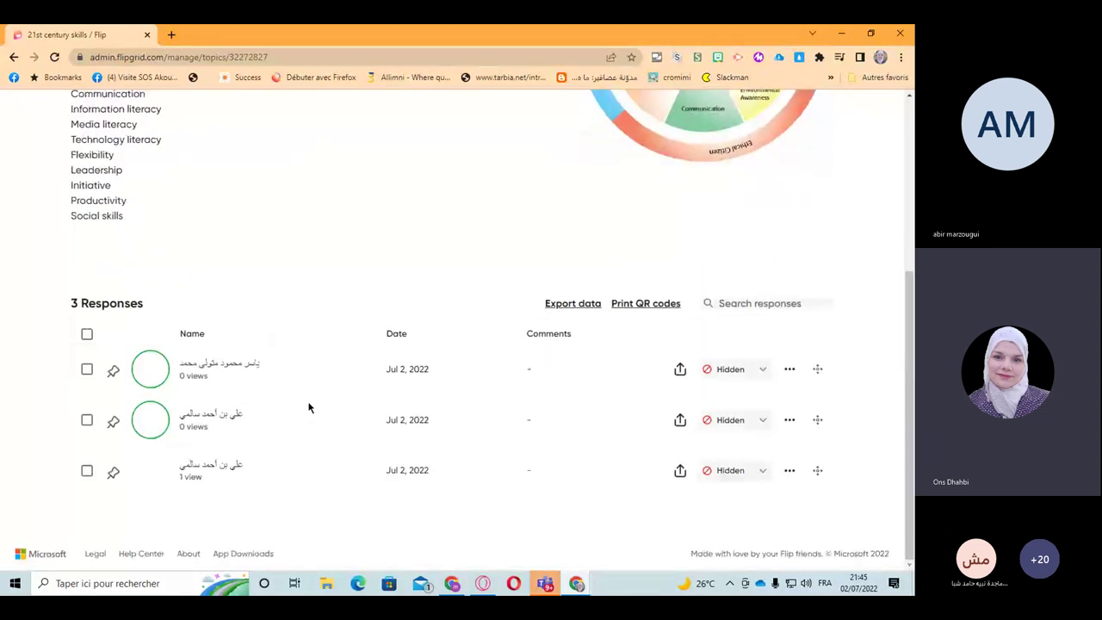
left_click(247, 369)
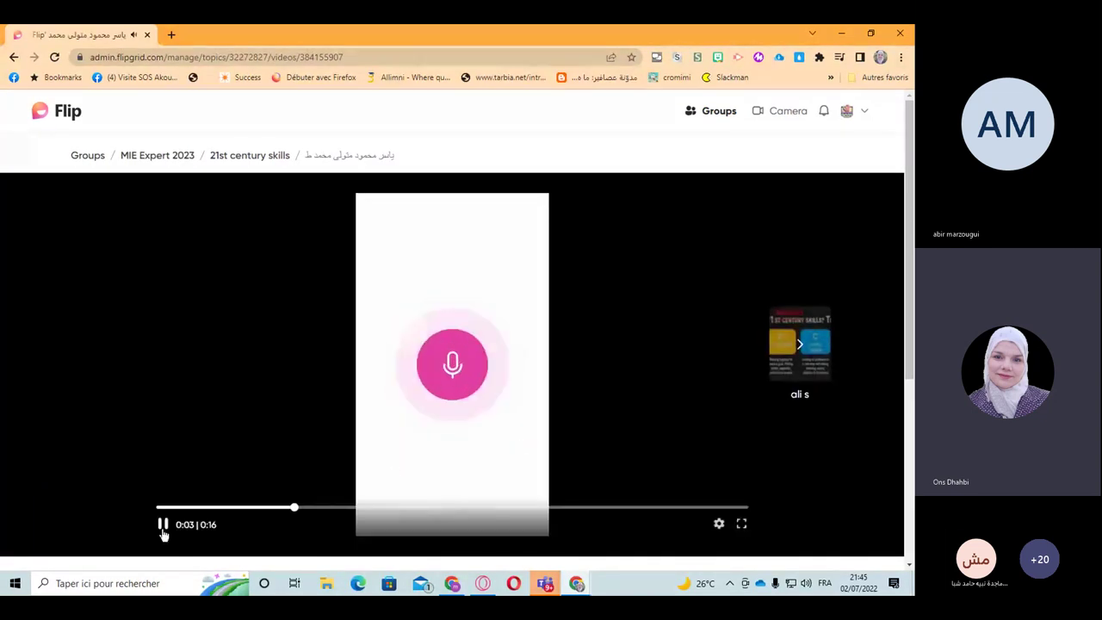
left_click(163, 527)
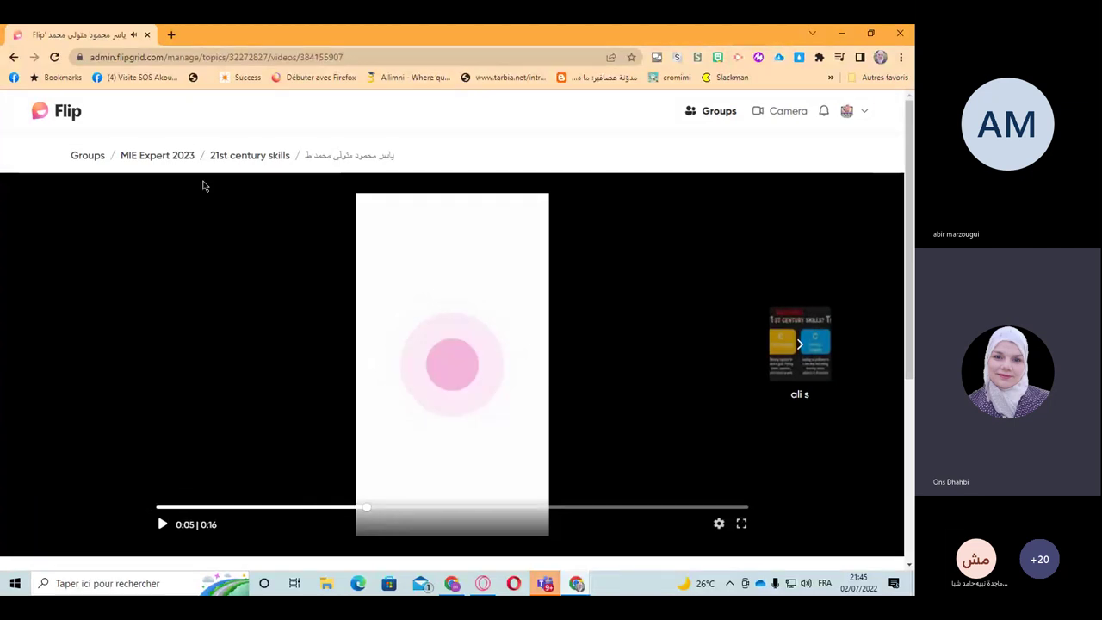
left_click(242, 155)
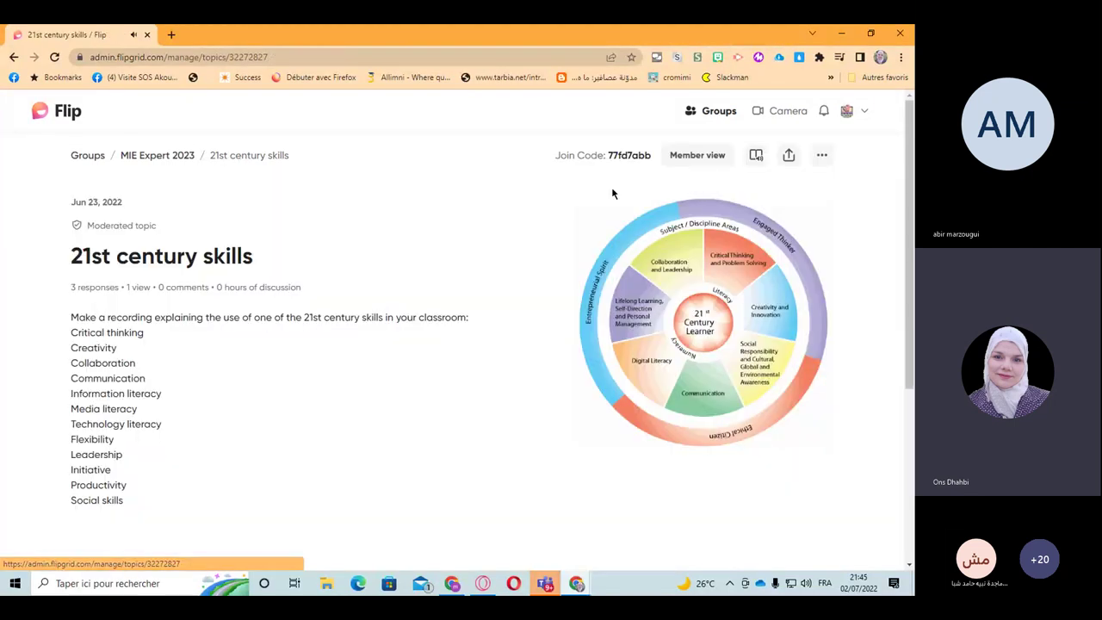
left_click(864, 112)
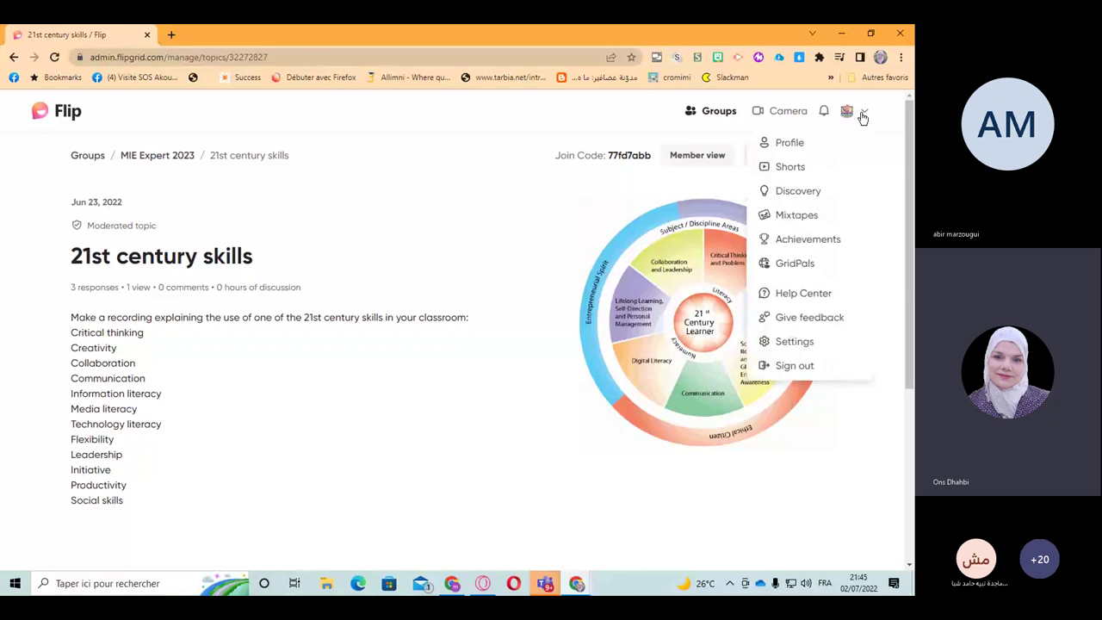
Step: Open Discovery and scroll to Featured topics like Flip Live Events and Full Circle Everest
left_click(798, 190)
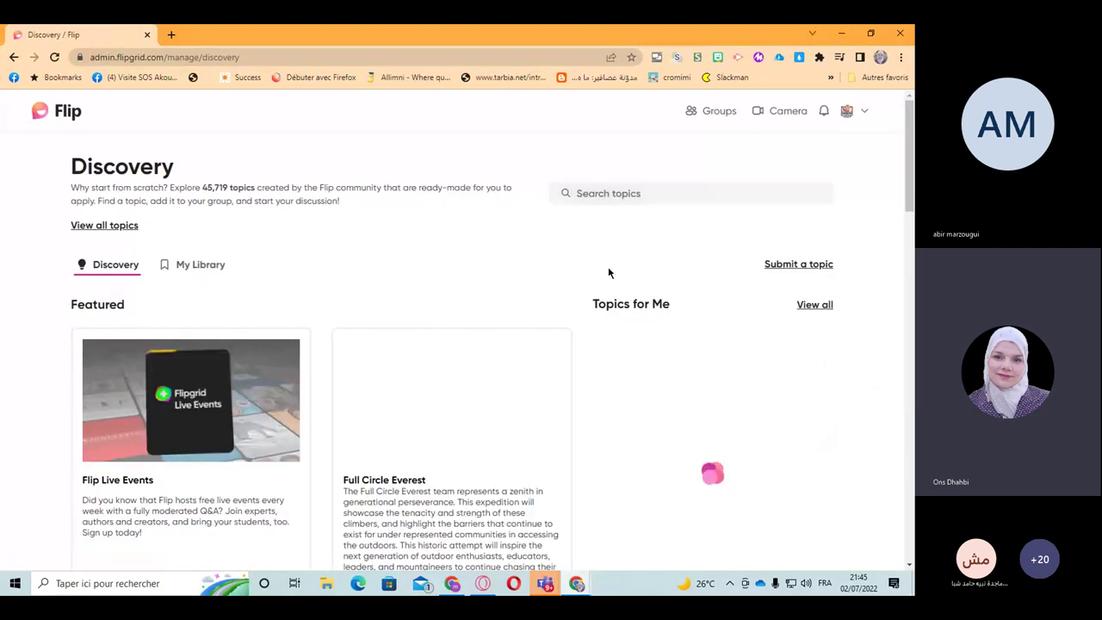
scroll(608, 273, "down", 3)
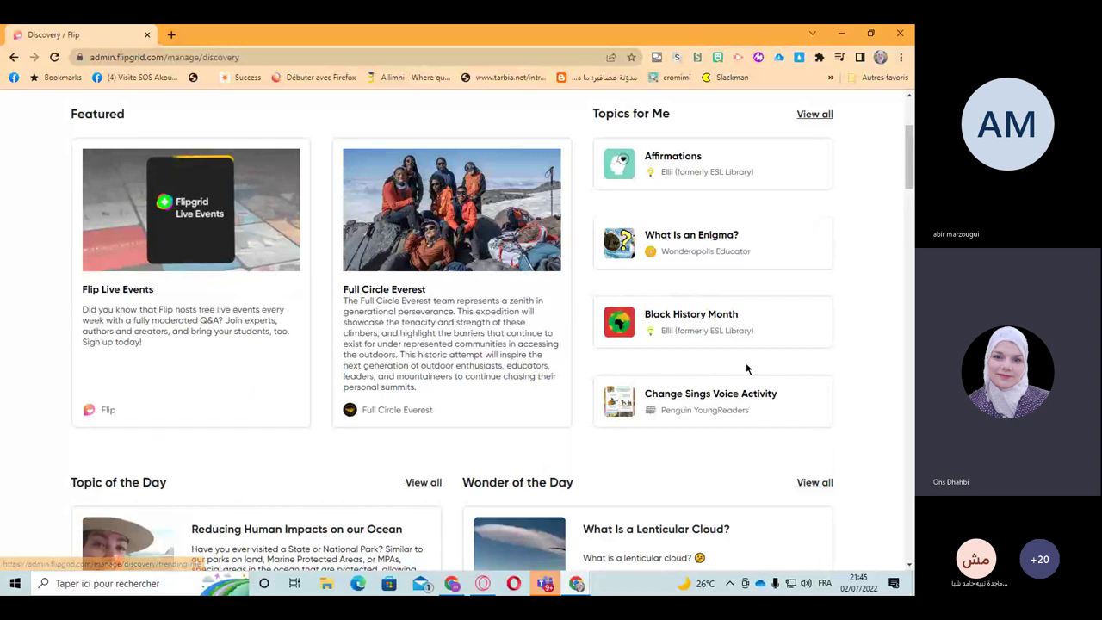
scroll(654, 446, "down", 1)
scroll(711, 384, "up", 1)
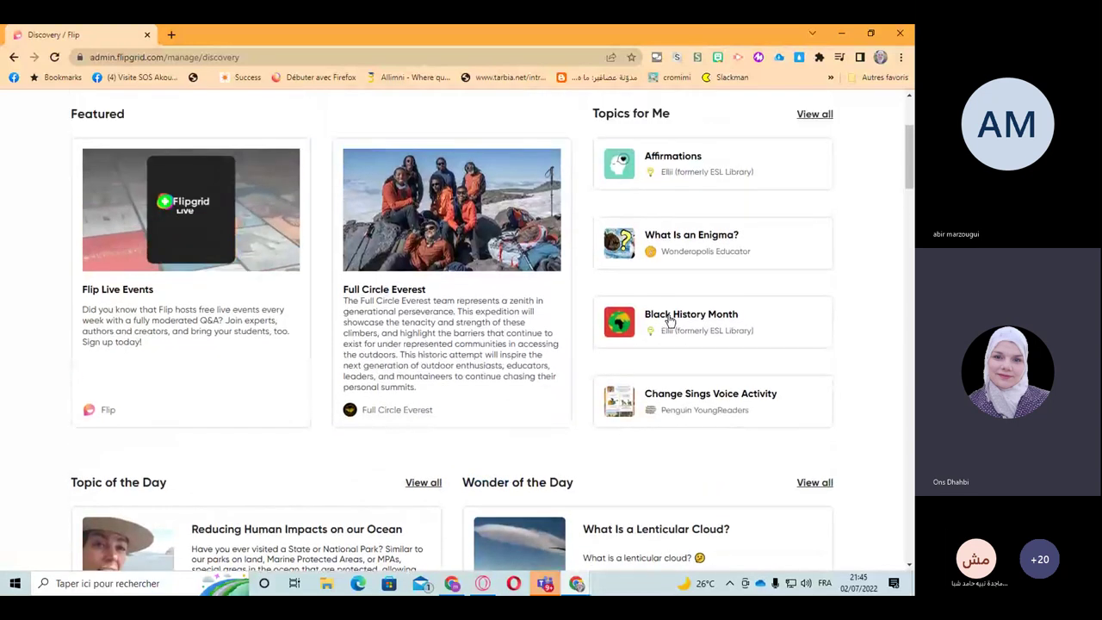
left_click(145, 294)
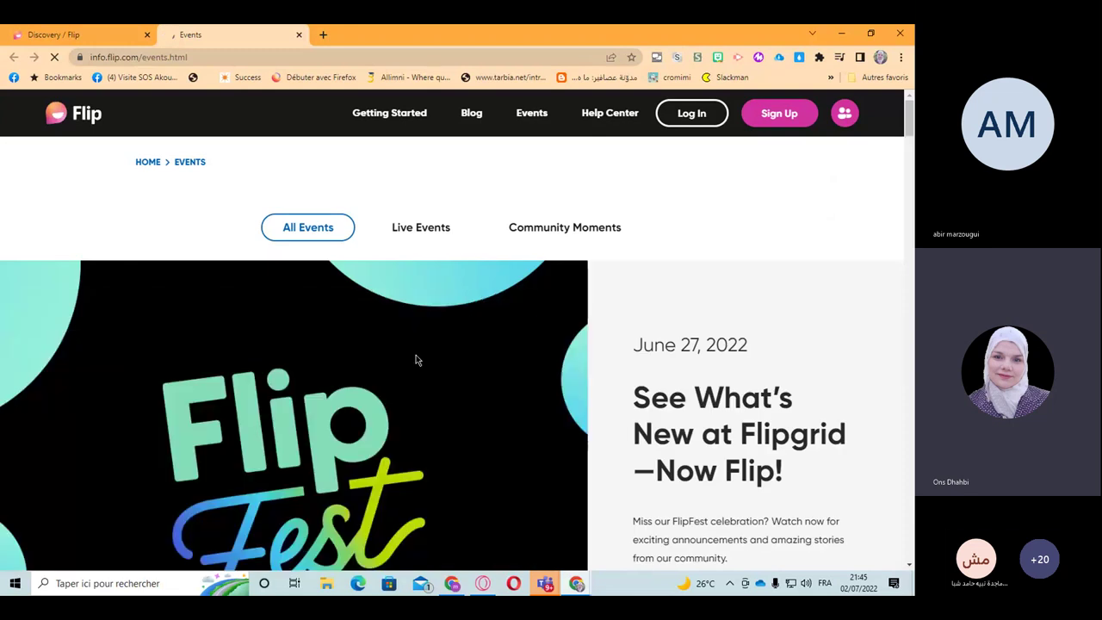
scroll(416, 360, "down", 2)
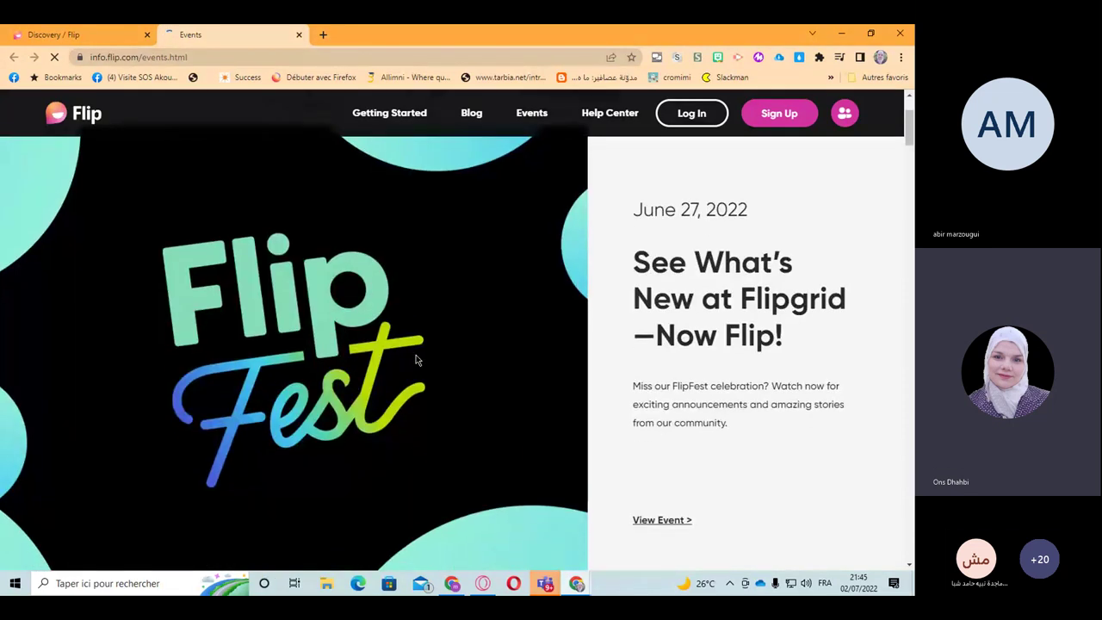
scroll(416, 360, "down", 3)
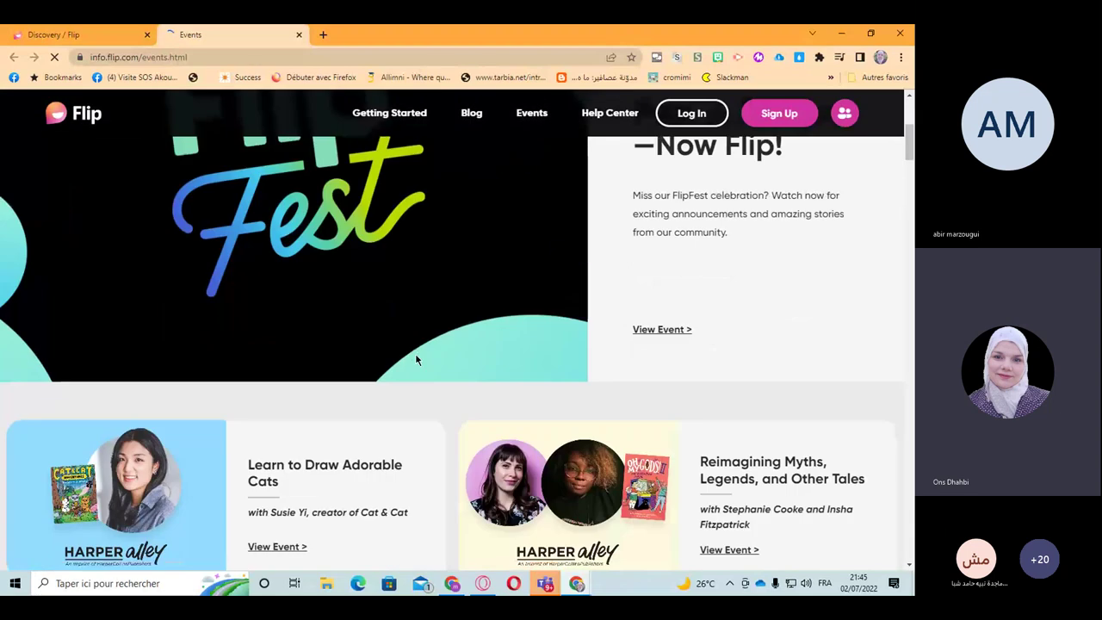
scroll(416, 360, "down", 3)
scroll(416, 360, "down", 2)
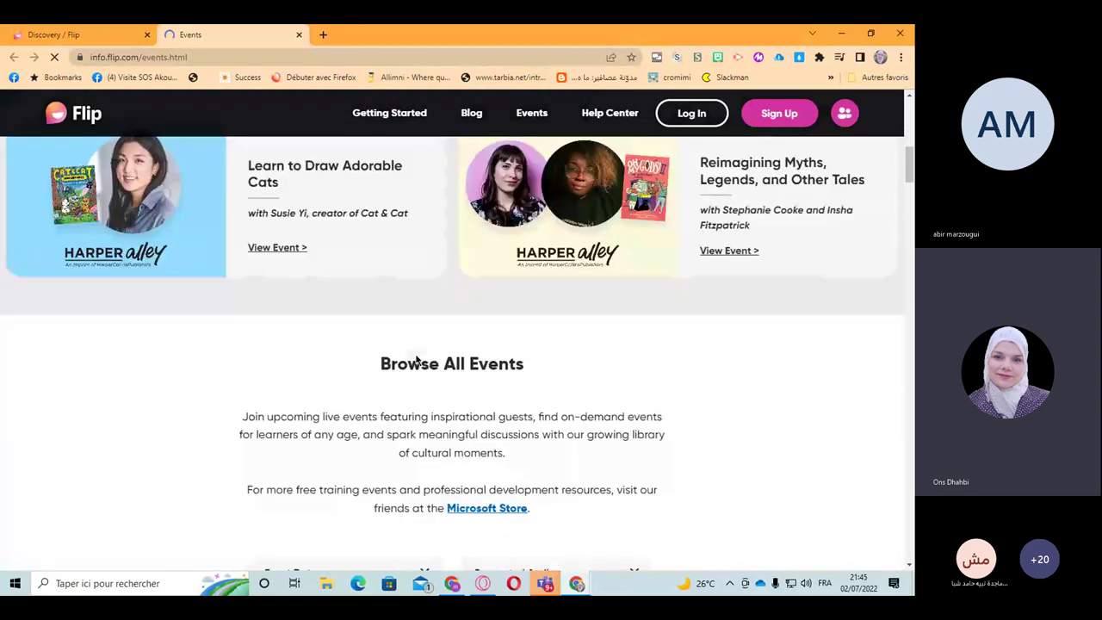
scroll(416, 360, "down", 1)
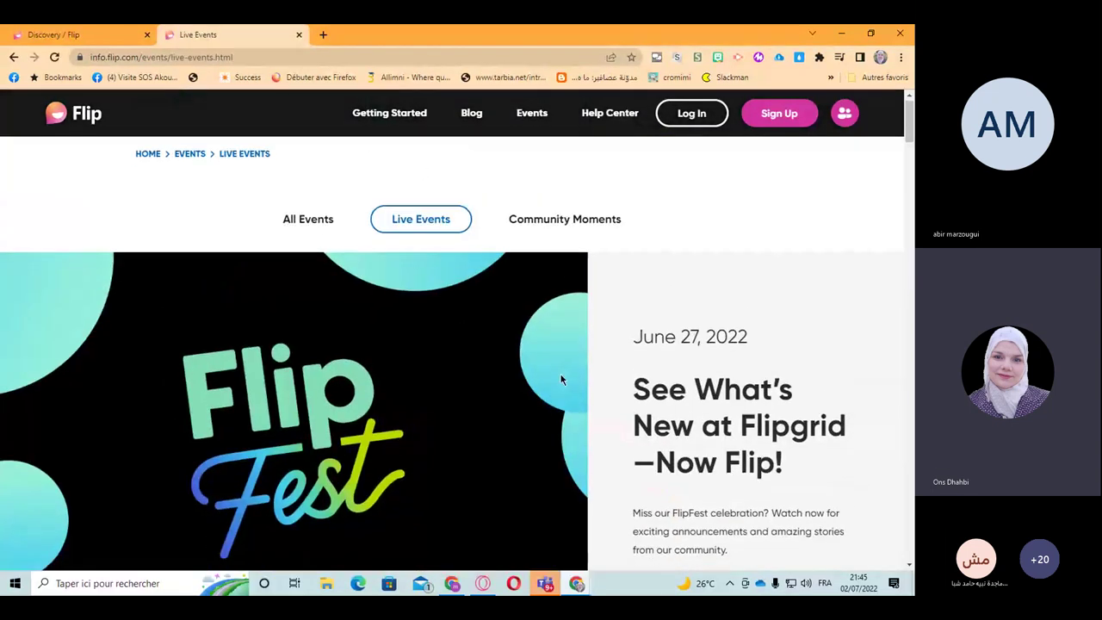
scroll(561, 380, "down", 5)
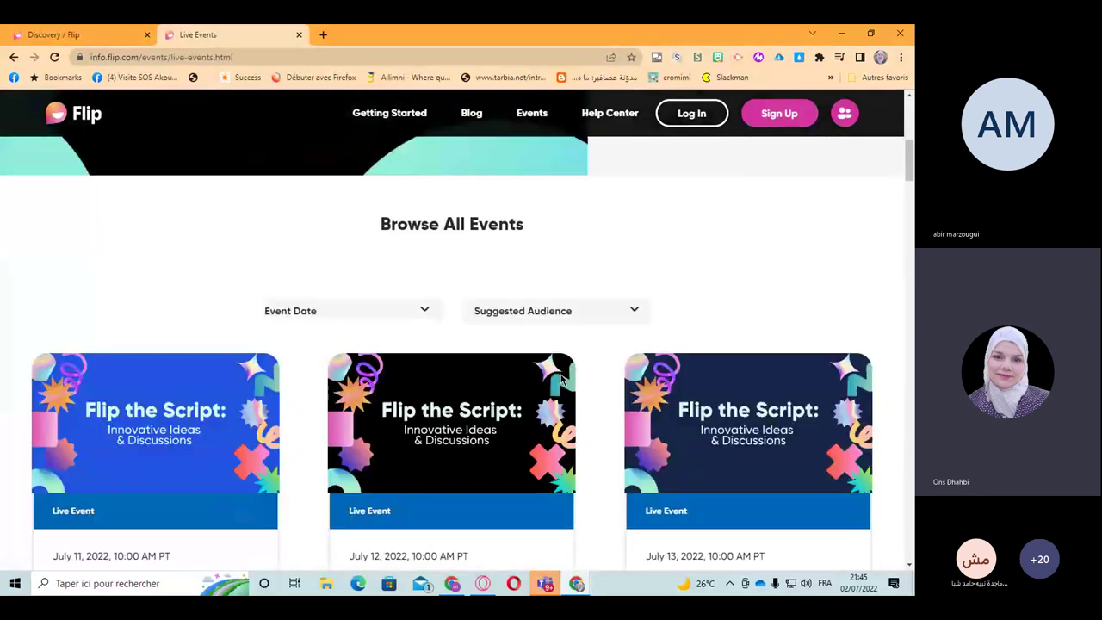
scroll(560, 379, "down", 2)
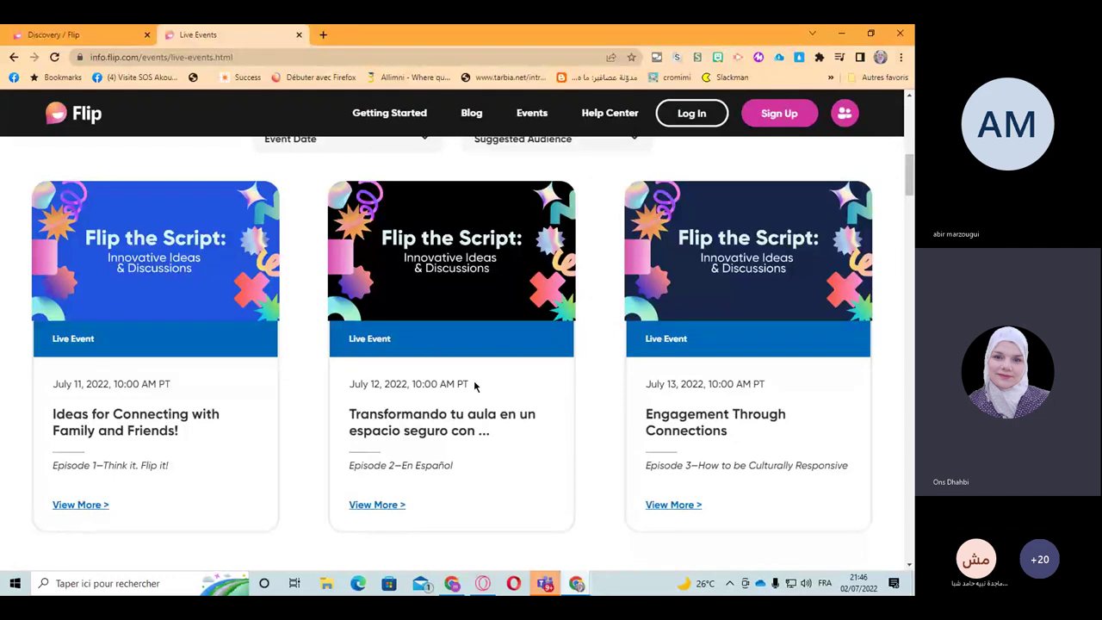
scroll(212, 392, "up", 2)
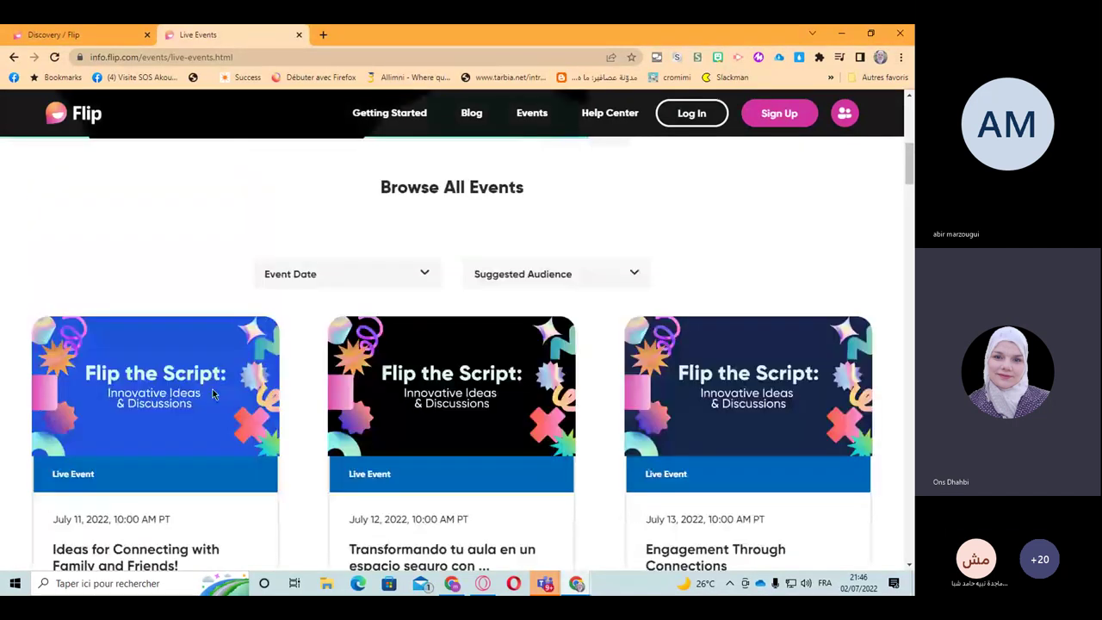
scroll(213, 394, "up", 2)
scroll(213, 393, "up", 3)
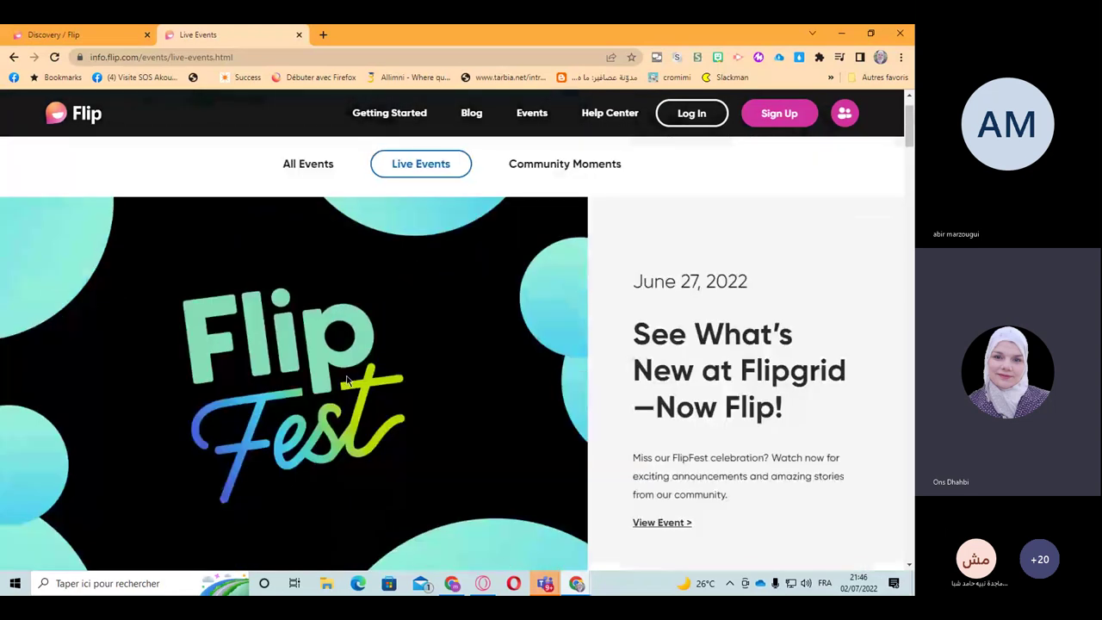
left_click_drag(634, 281, 761, 292)
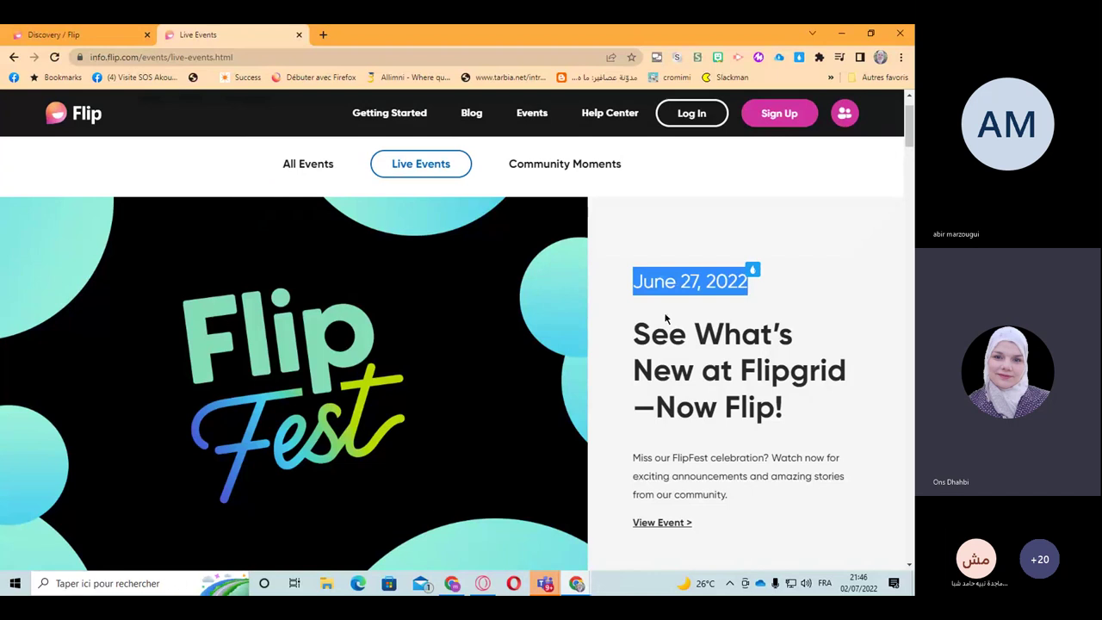
scroll(665, 319, "down", 5)
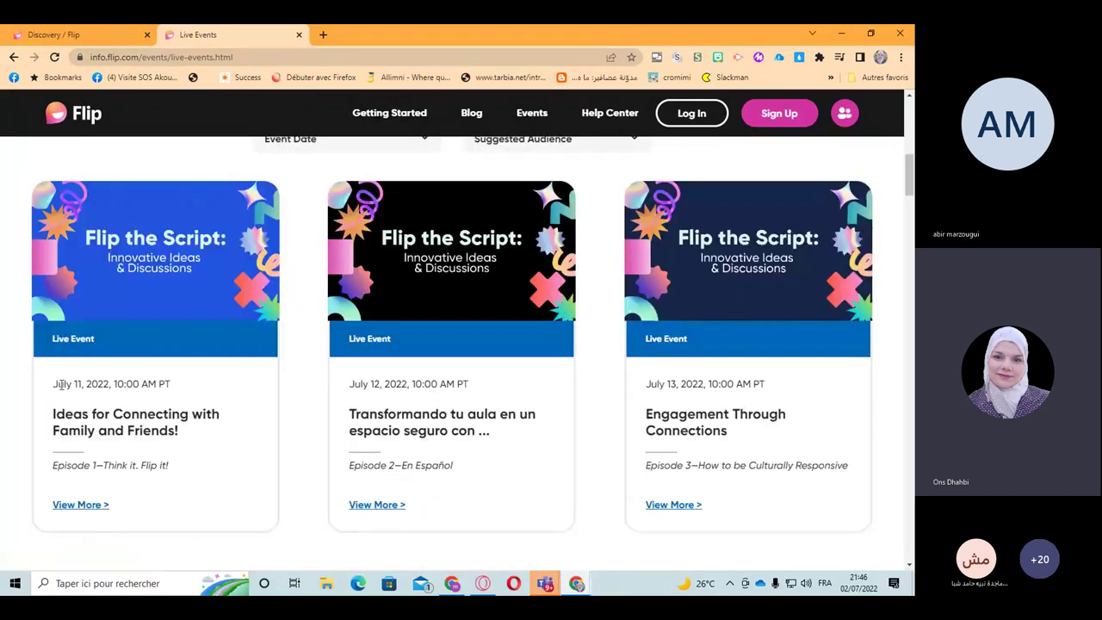
scroll(60, 379, "down", 2)
scroll(63, 388, "down", 3)
scroll(62, 389, "down", 1)
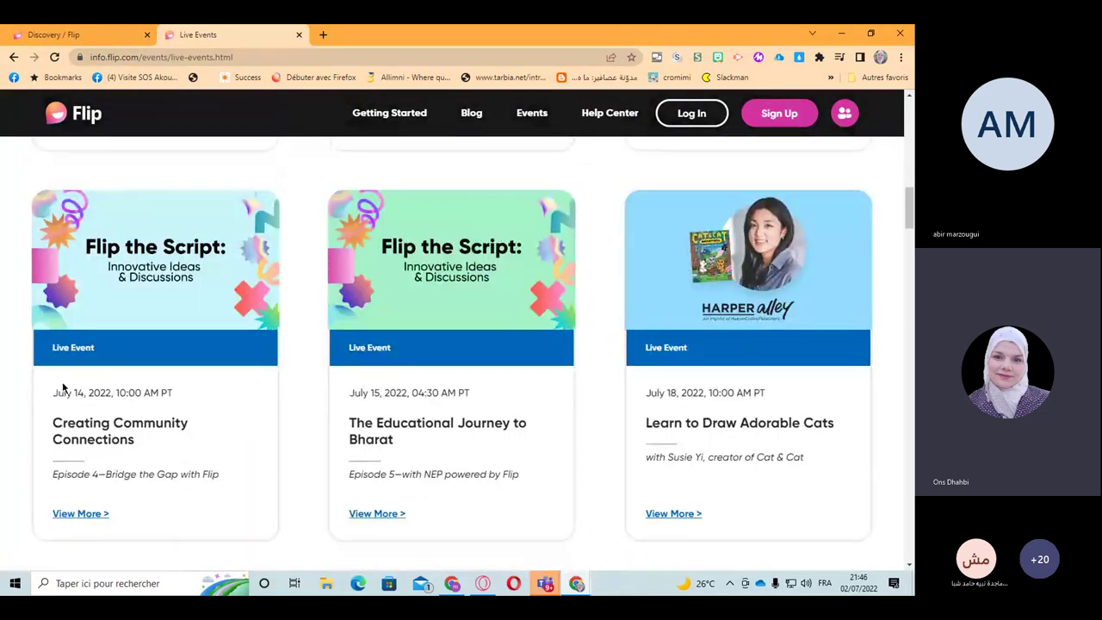
scroll(93, 348, "down", 6)
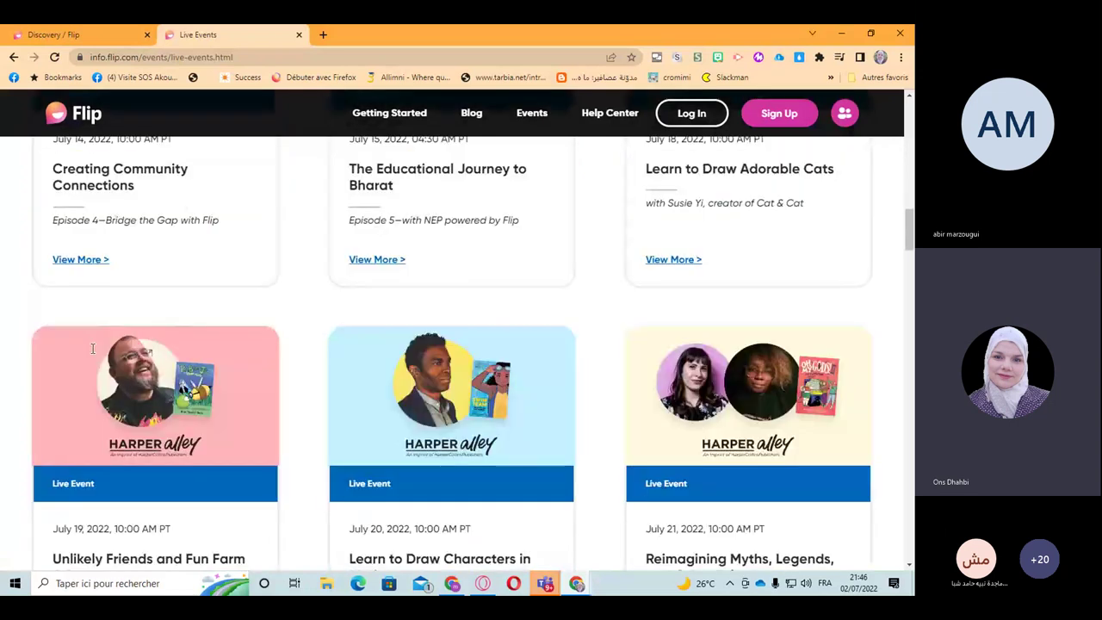
scroll(93, 353, "down", 4)
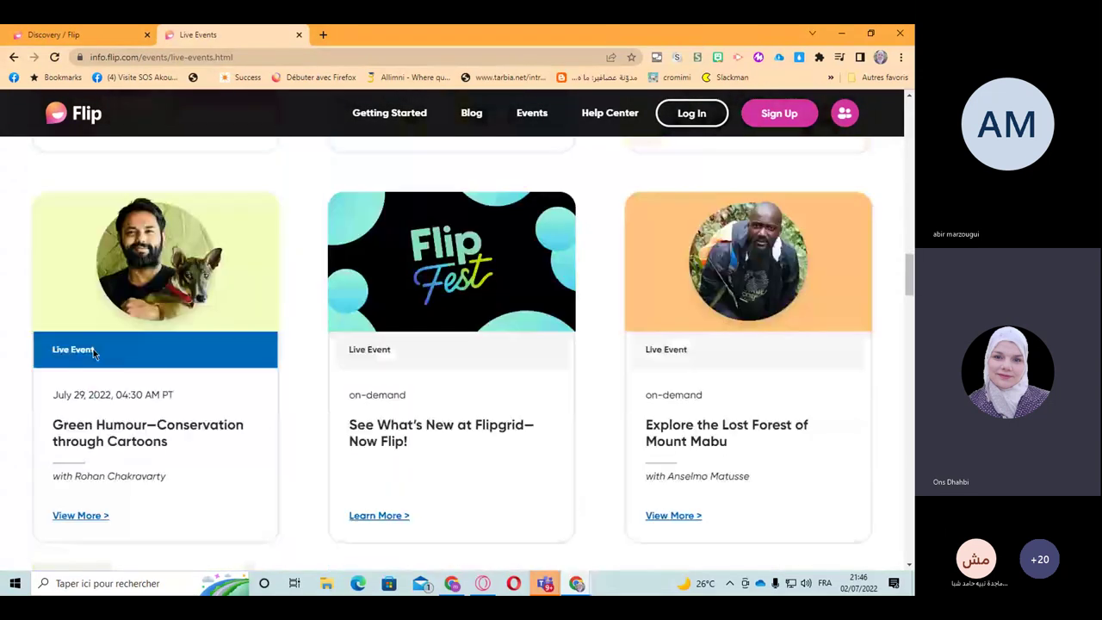
scroll(421, 383, "down", 6)
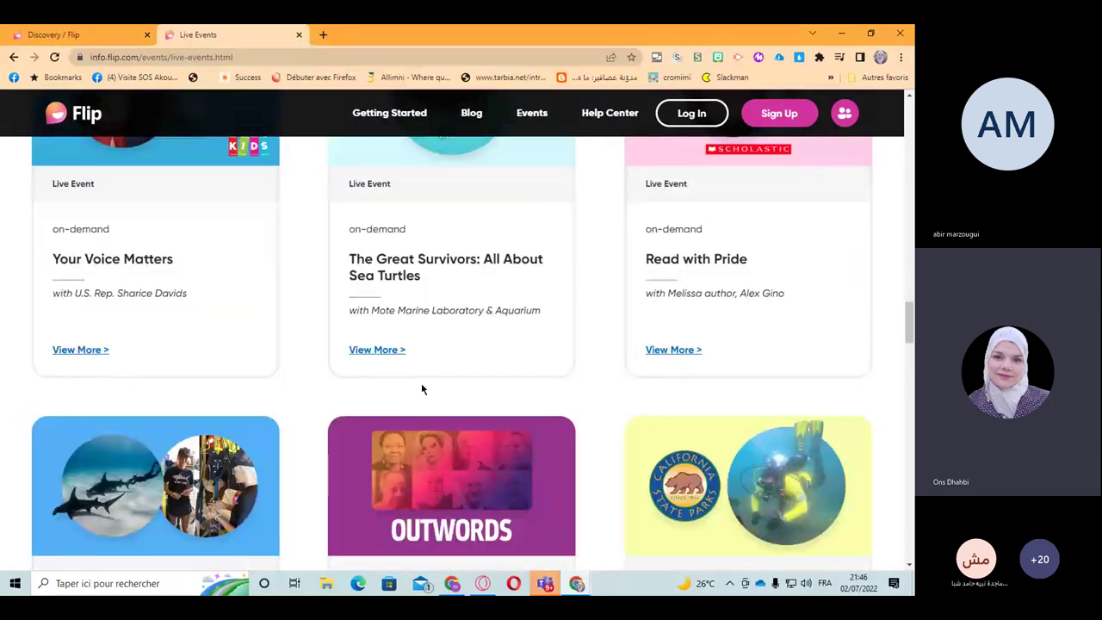
scroll(422, 390, "down", 4)
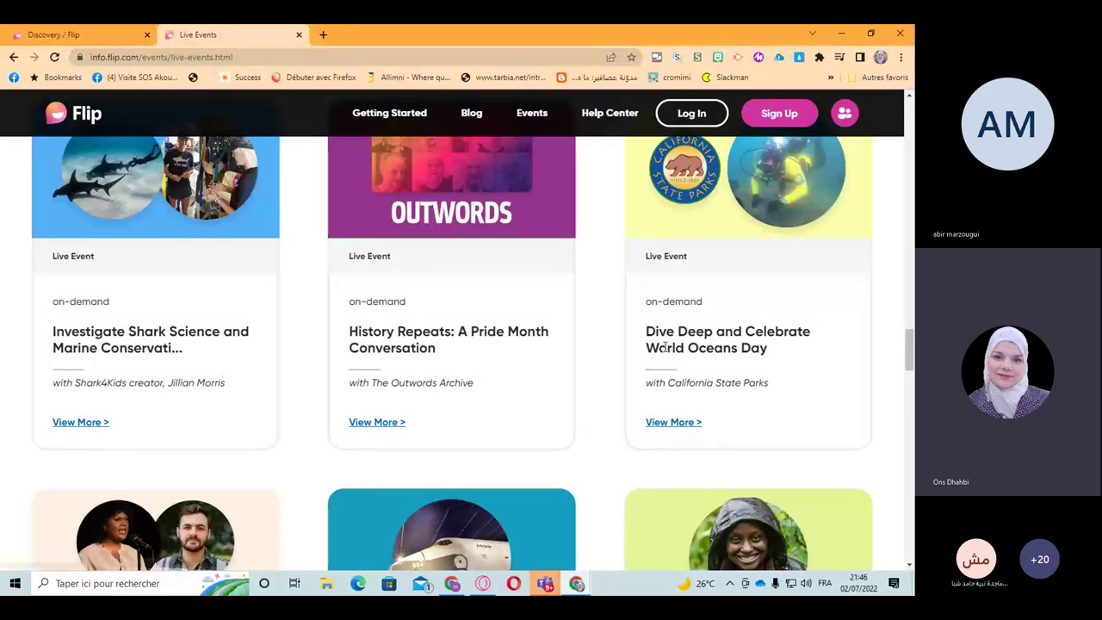
scroll(667, 347, "up", 3)
scroll(665, 348, "up", 4)
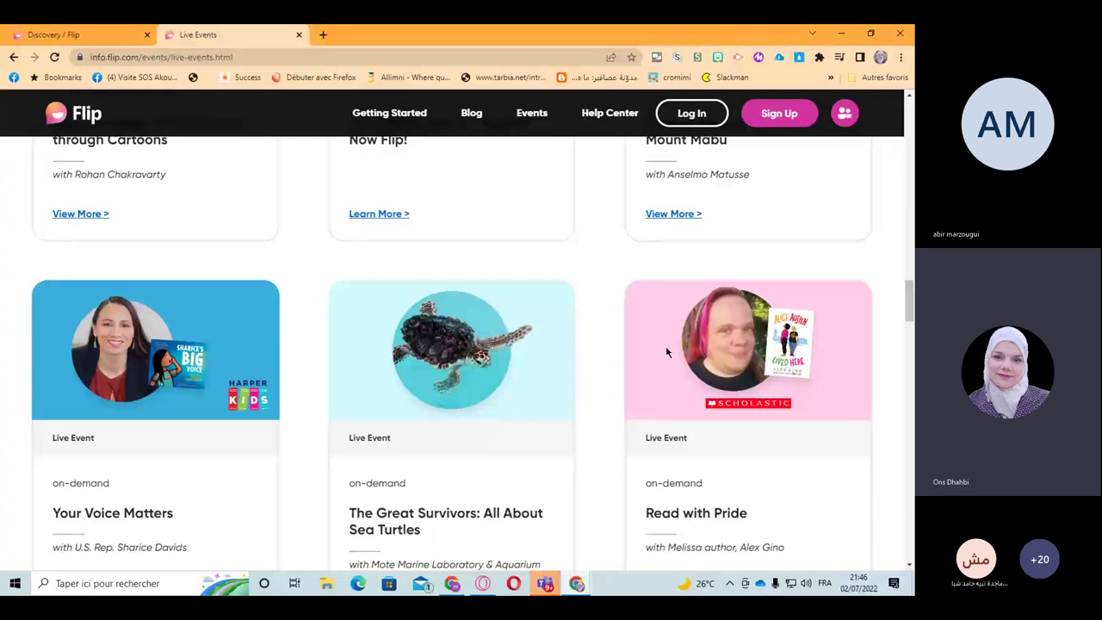
scroll(529, 328, "up", 2)
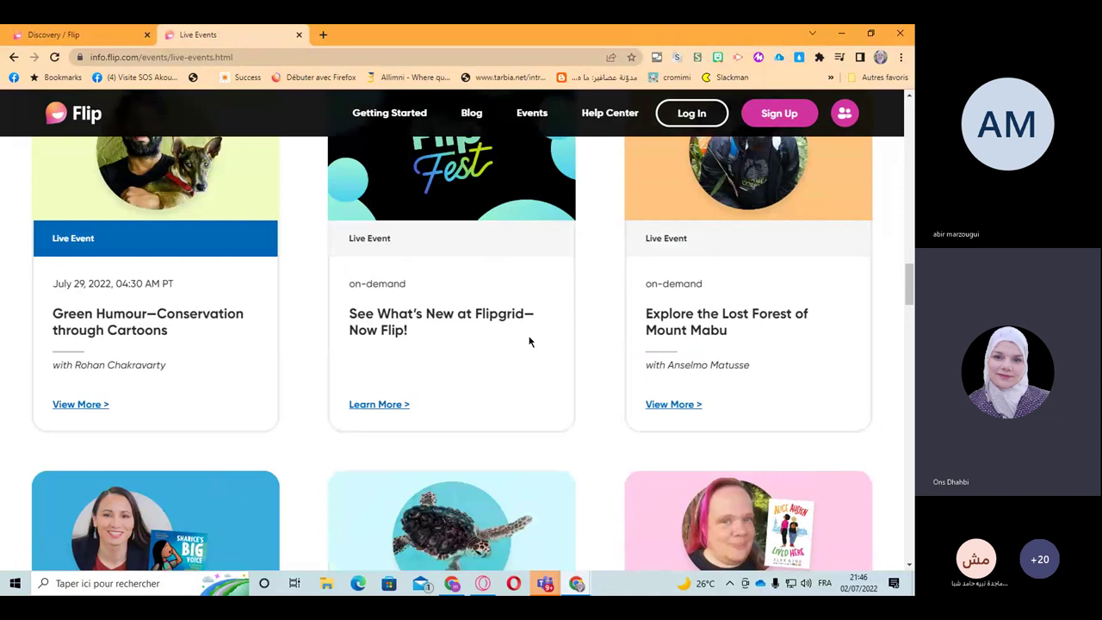
scroll(530, 342, "up", 3)
scroll(529, 342, "up", 1)
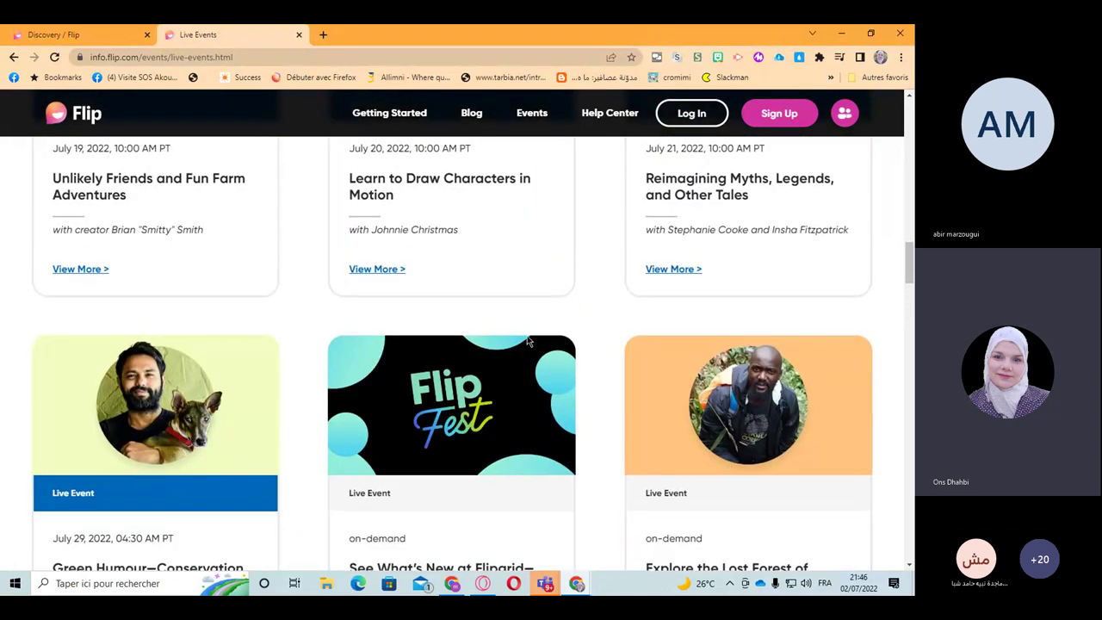
scroll(528, 342, "up", 1)
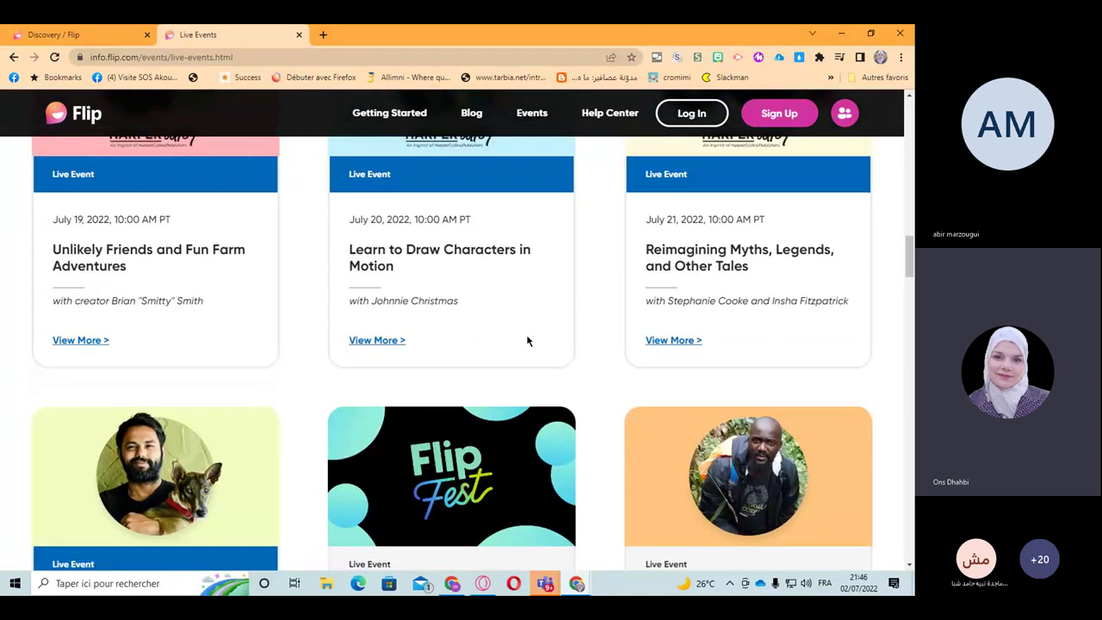
scroll(528, 341, "up", 1)
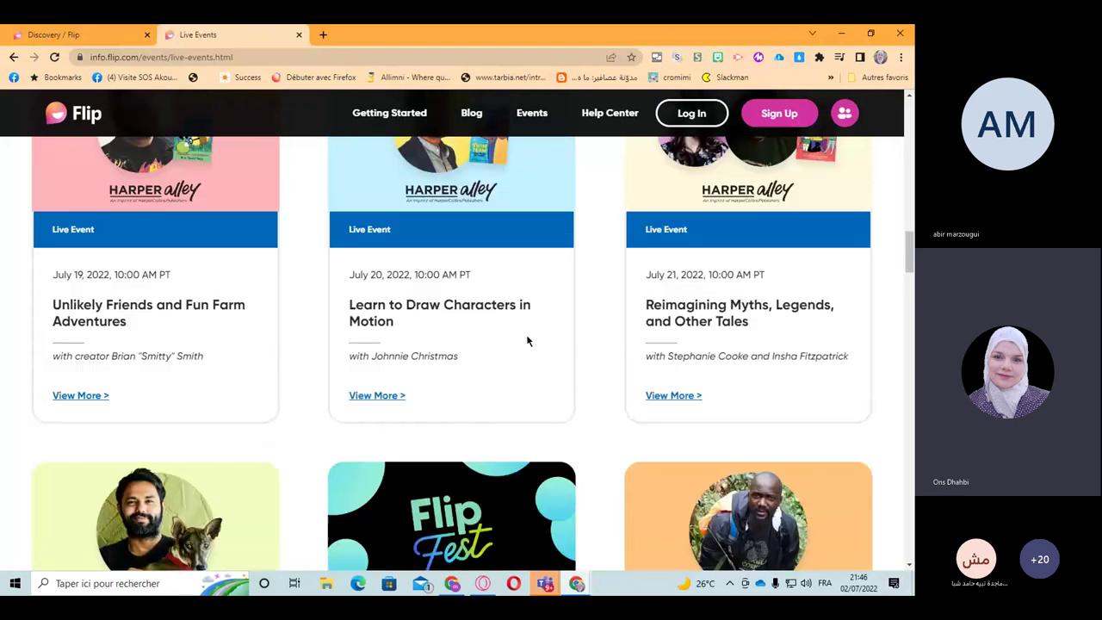
scroll(528, 341, "up", 2)
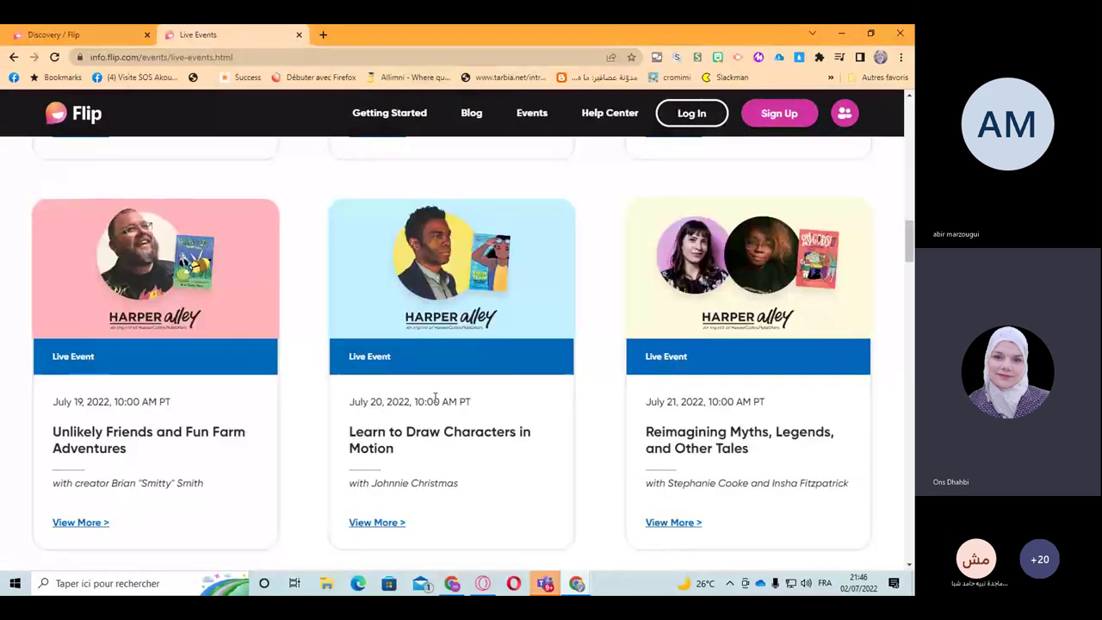
scroll(252, 454, "up", 2)
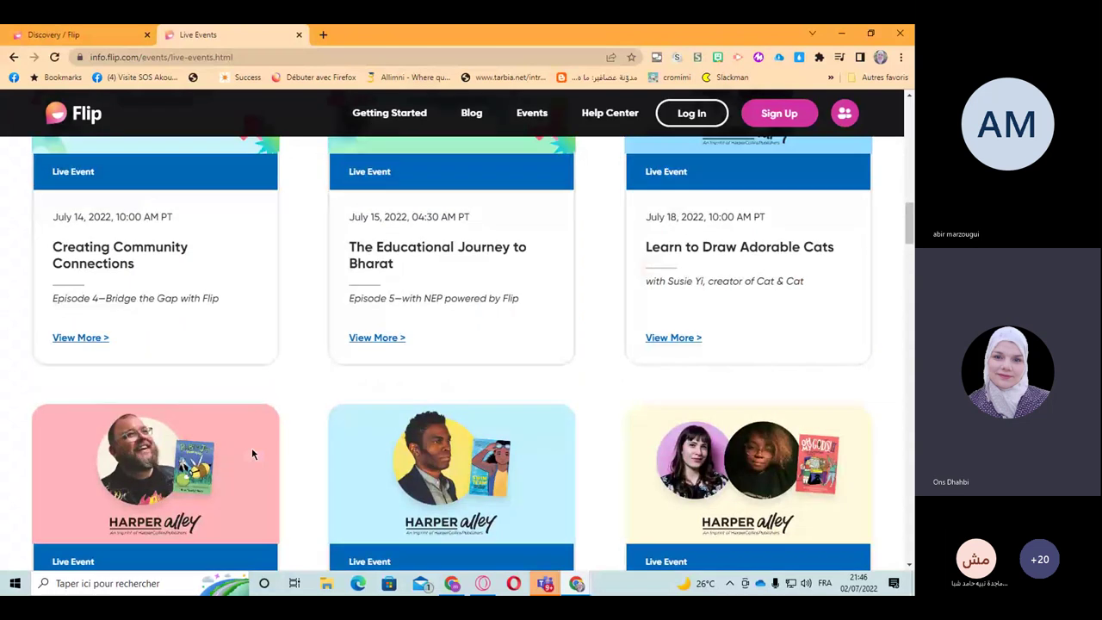
Step: Open the July 11 'Get Innovative Classroom Ideas' event and scroll to its registration form
scroll(86, 443, "up", 4)
left_click(86, 445)
scroll(366, 386, "down", 3)
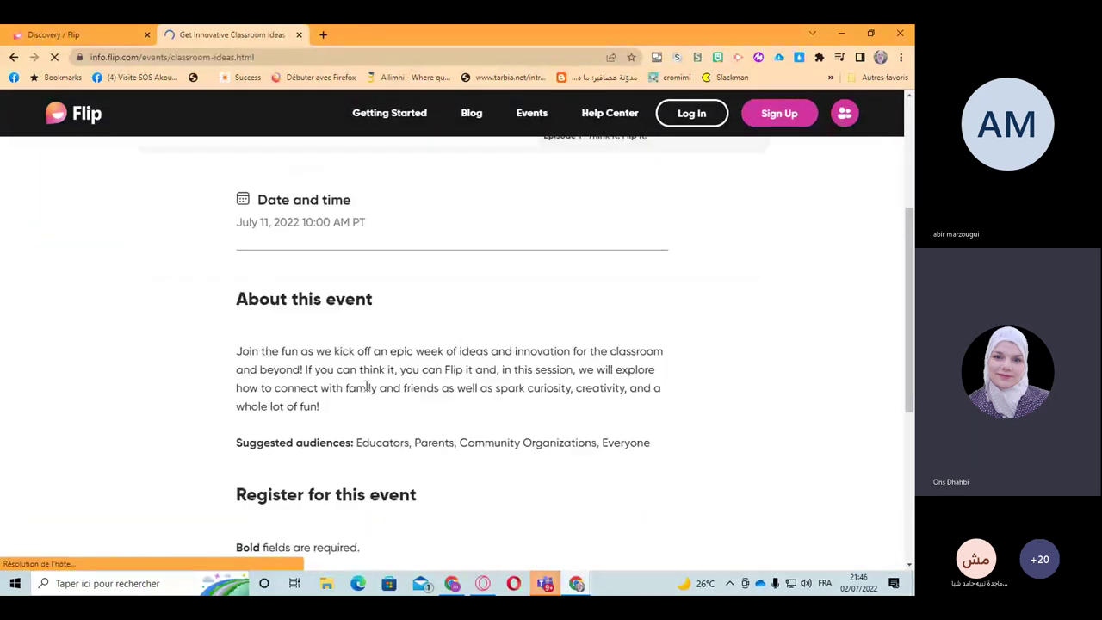
scroll(366, 387, "down", 3)
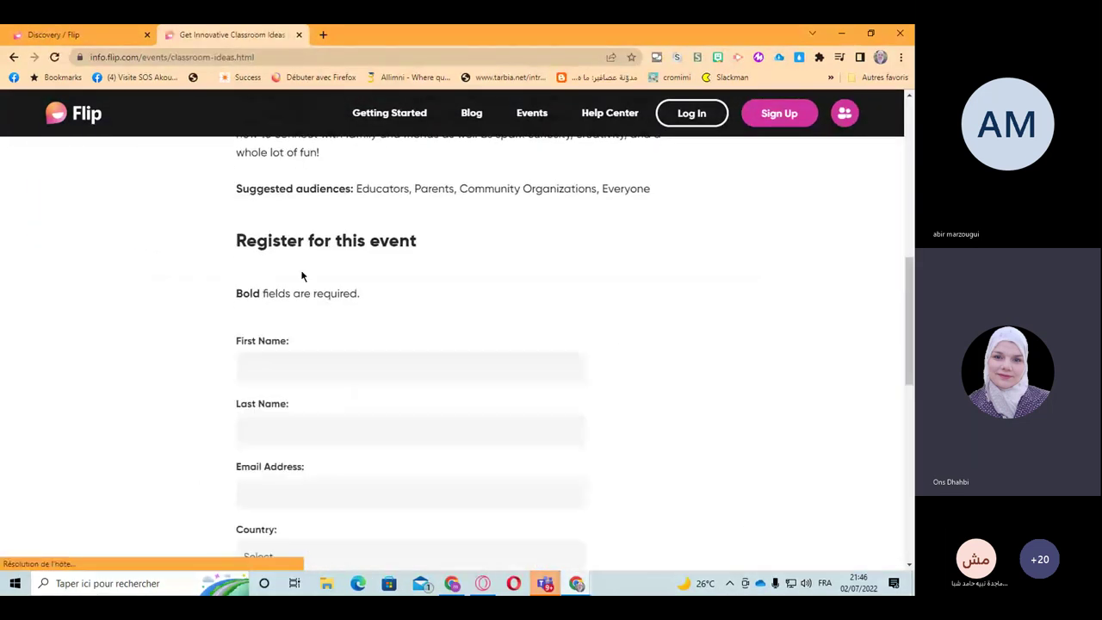
Step: Autofill the registrant's name and country, then the saved e-mail address
left_click(268, 367)
left_click(331, 412)
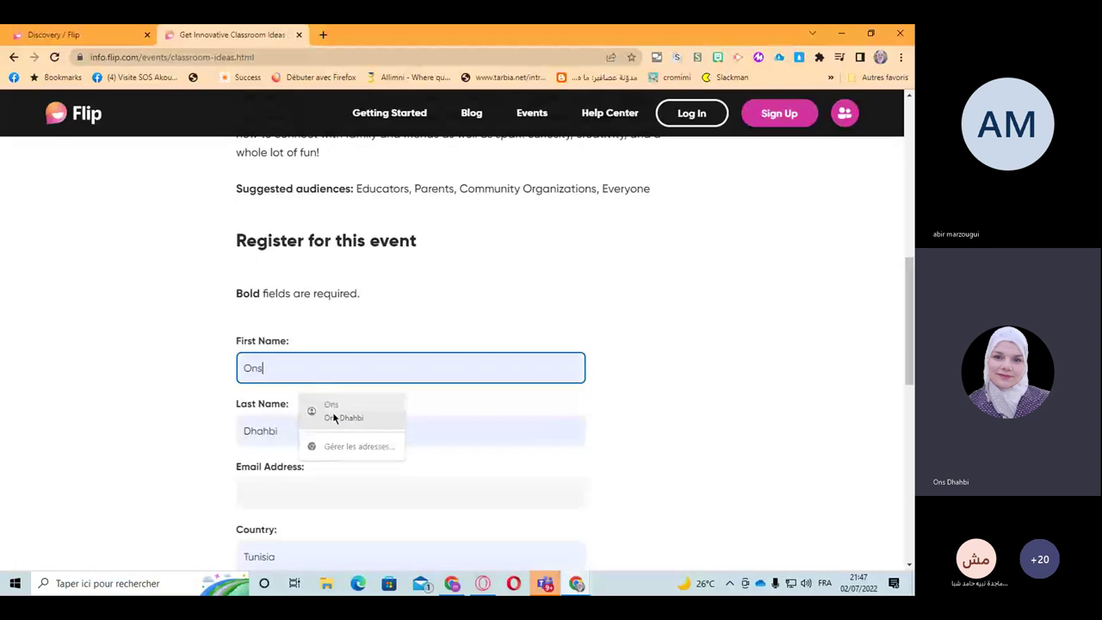
left_click(302, 497)
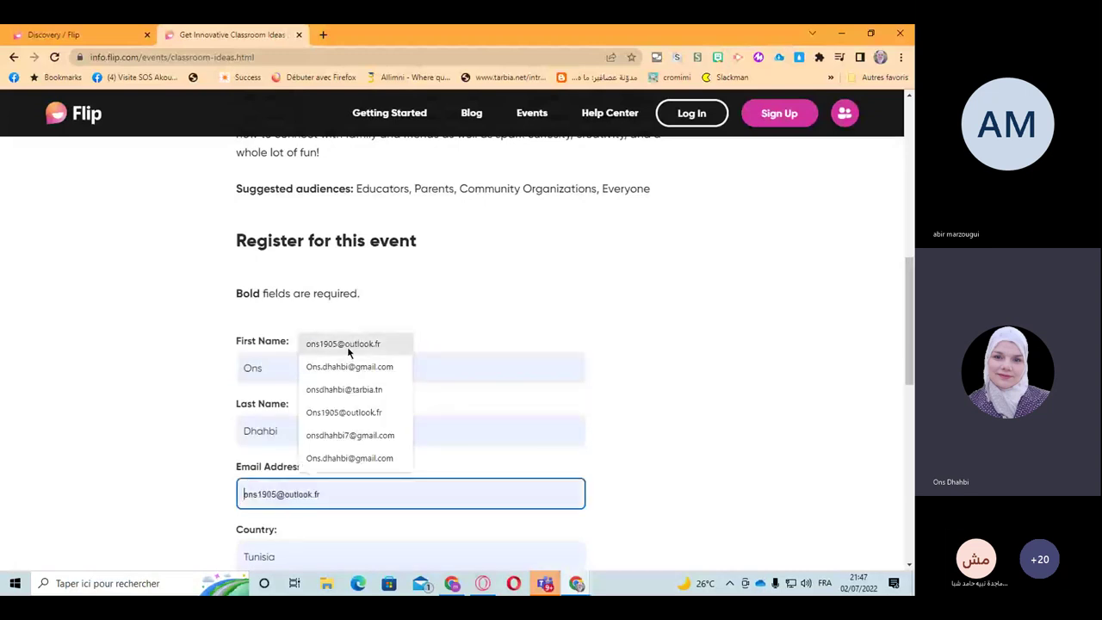
left_click(348, 345)
scroll(330, 483, "down", 2)
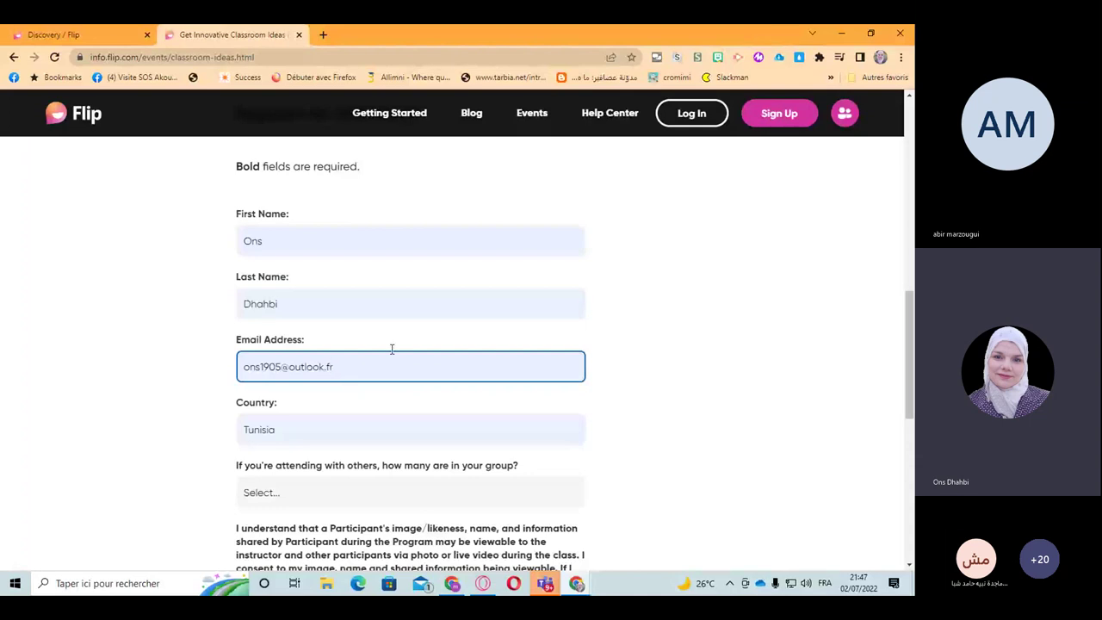
Step: Close the event registration page and switch Discovery to the My Library tab
left_click(298, 36)
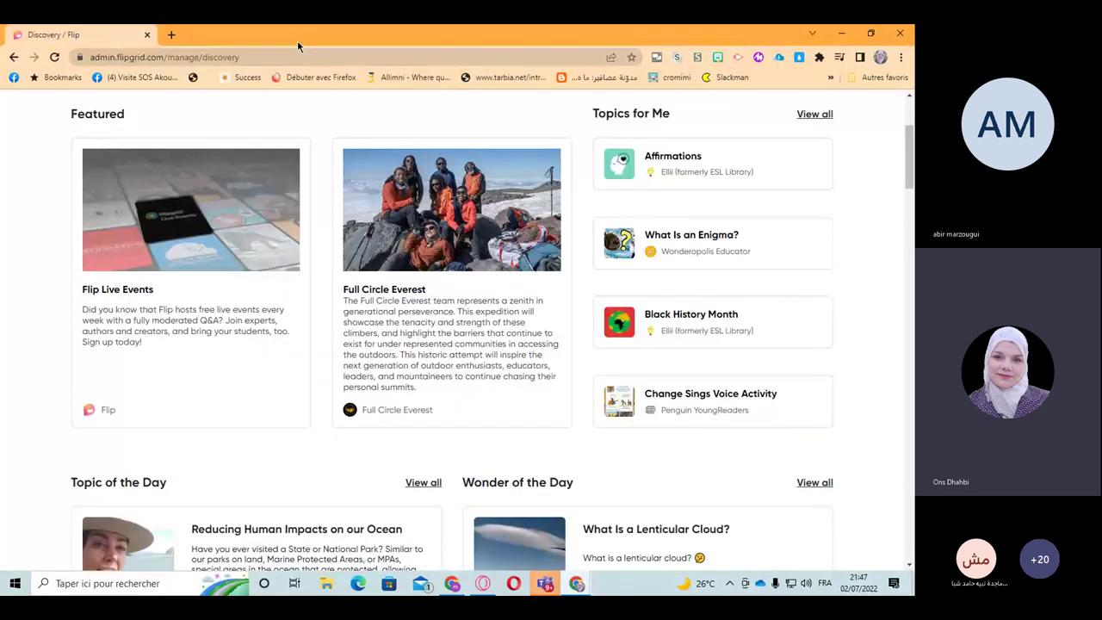
scroll(473, 330, "up", 3)
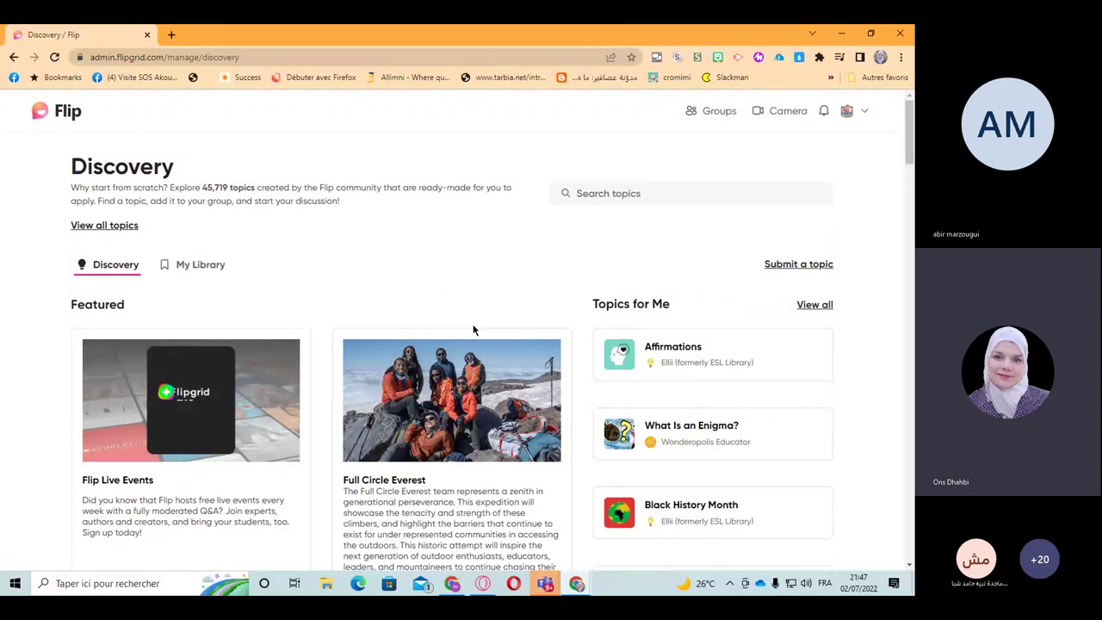
left_click(192, 267)
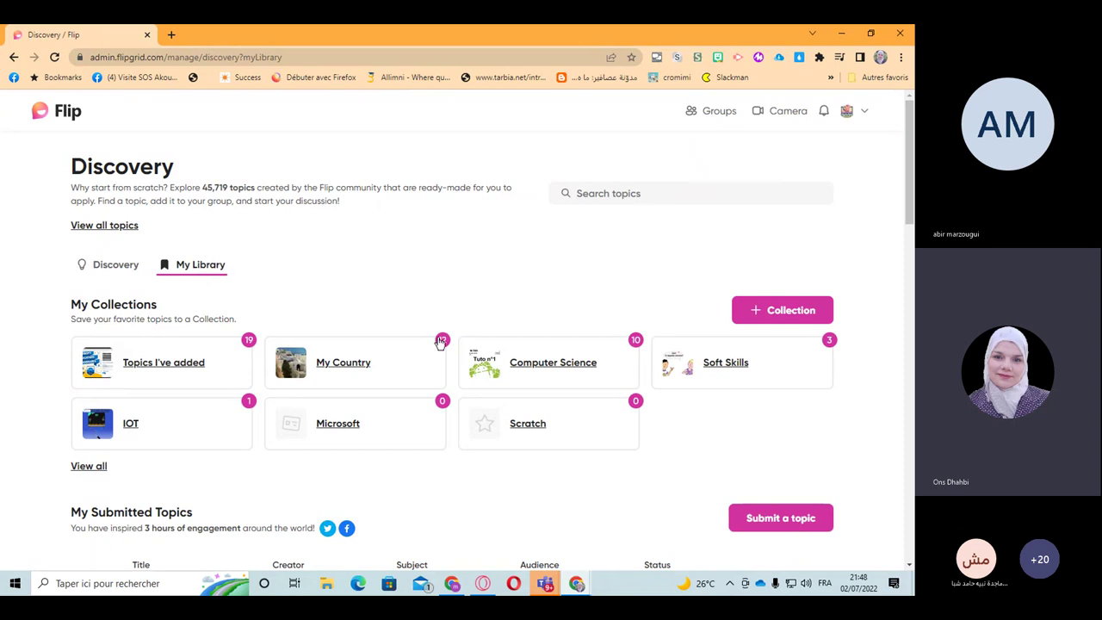
left_click(360, 372)
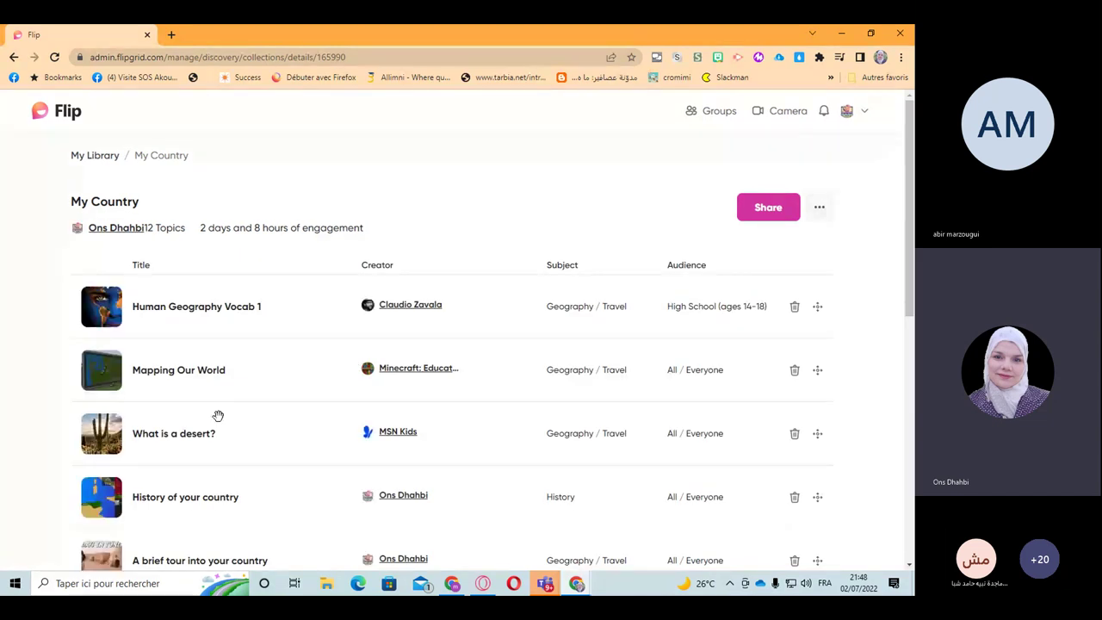
scroll(217, 416, "down", 6)
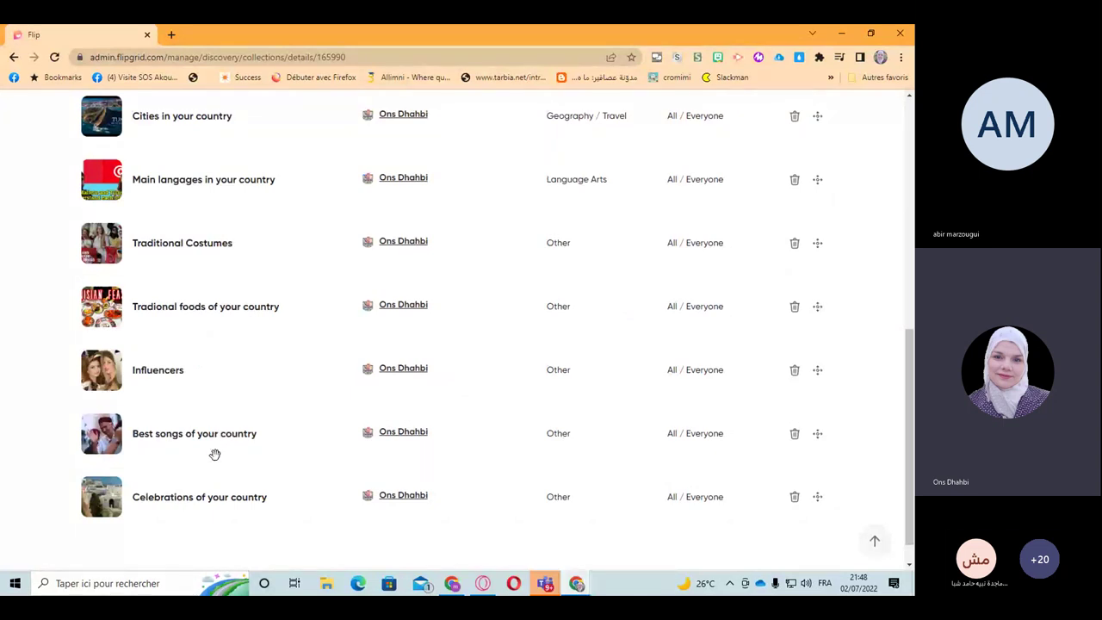
scroll(214, 454, "up", 4)
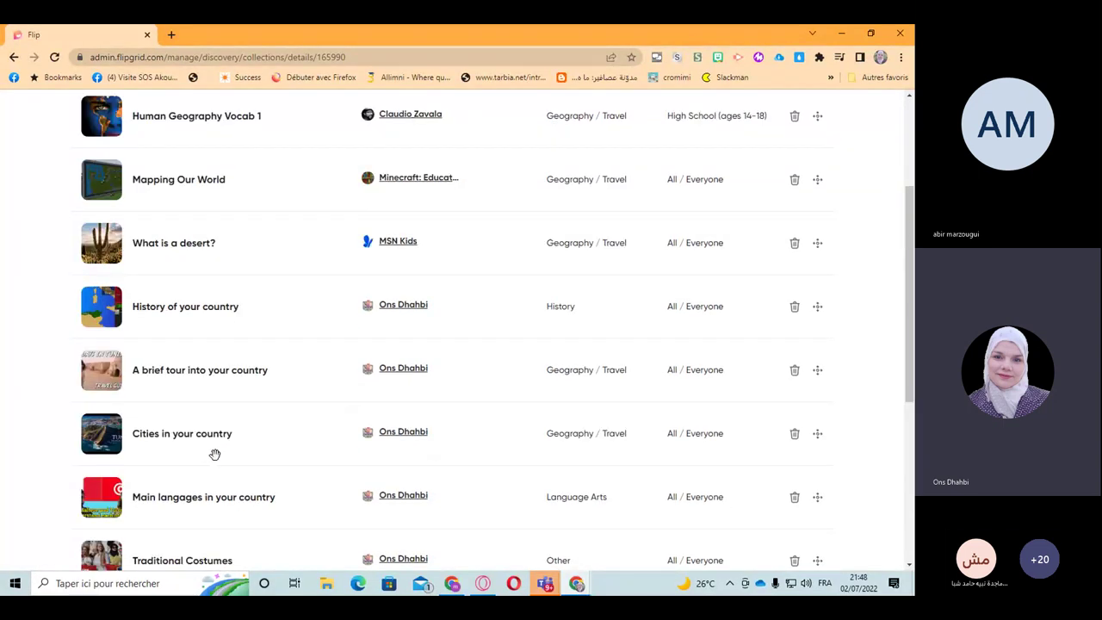
scroll(214, 454, "up", 3)
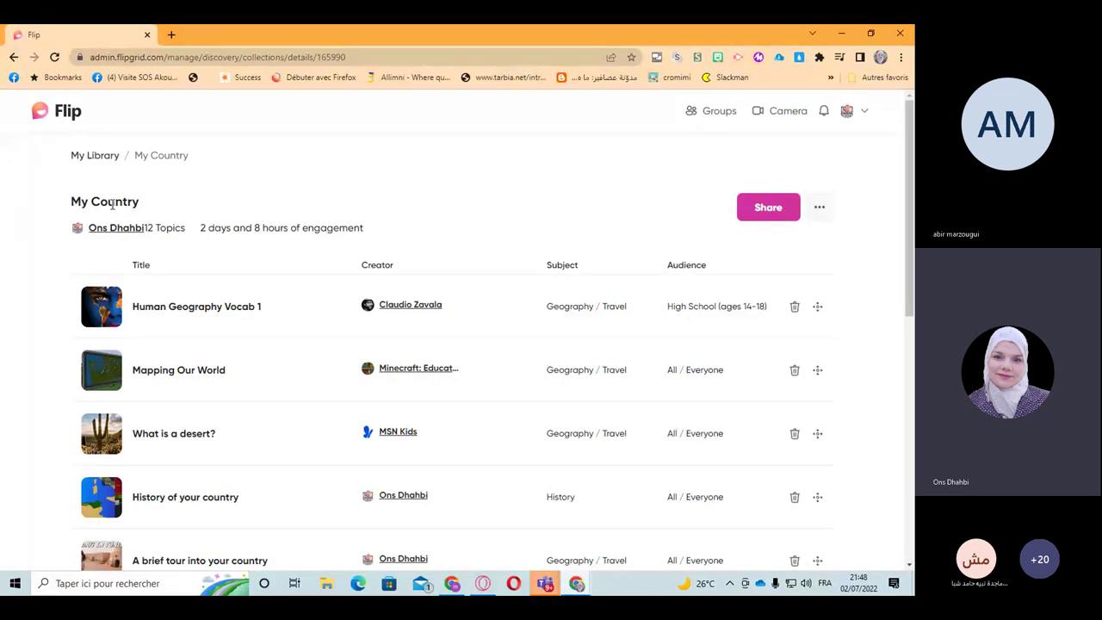
left_click(92, 158)
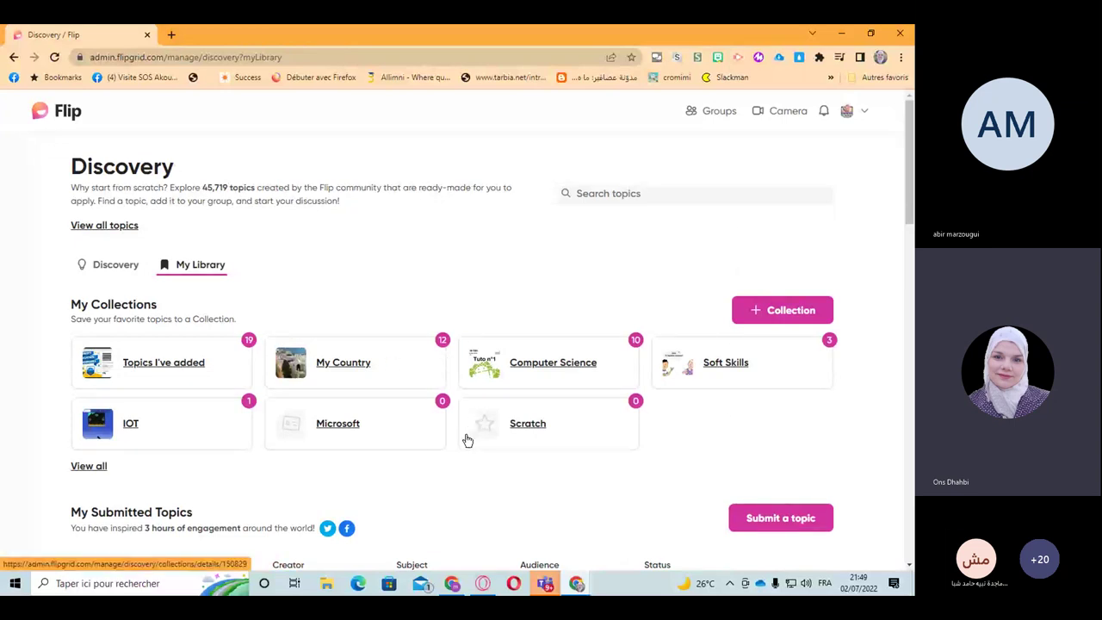
Step: Start a topic search in My Library, then bring up the avatar's account menu
scroll(469, 437, "down", 2)
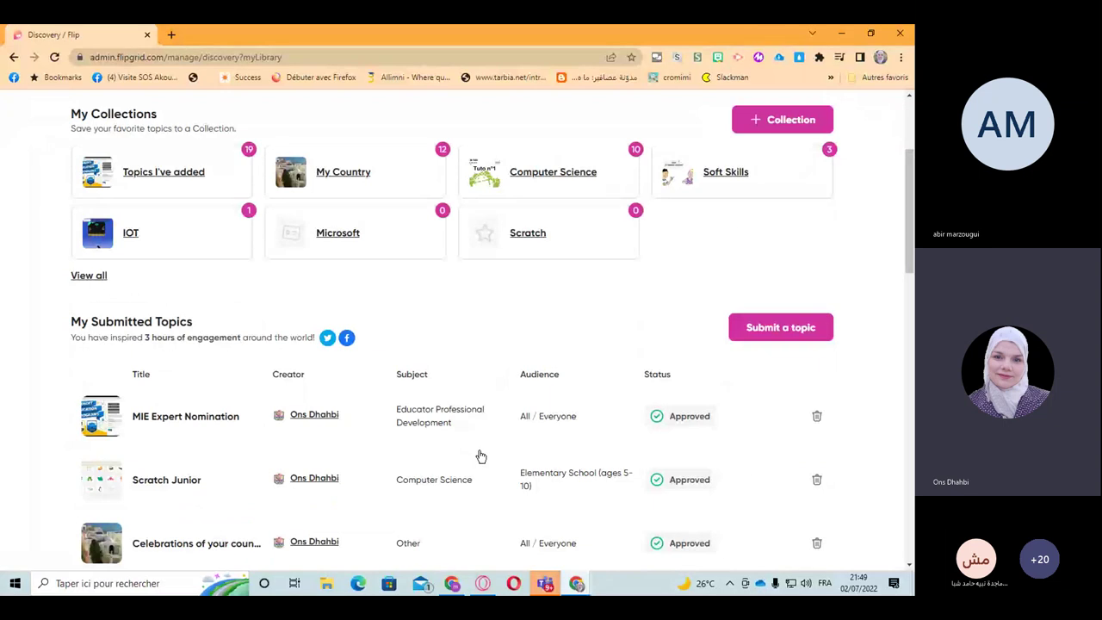
scroll(481, 456, "up", 2)
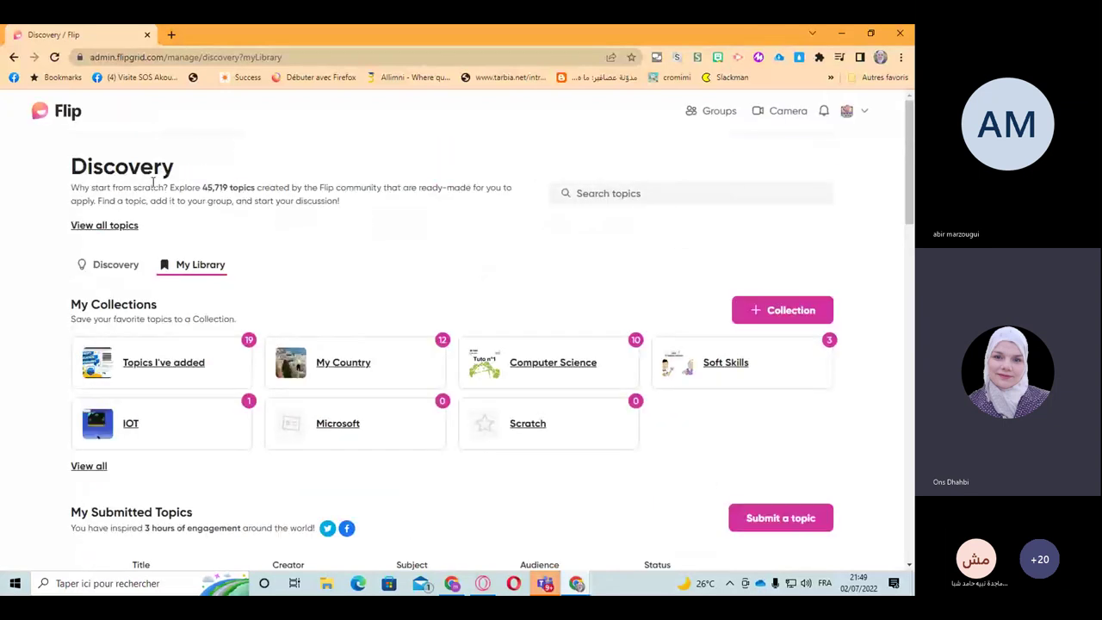
left_click(594, 193)
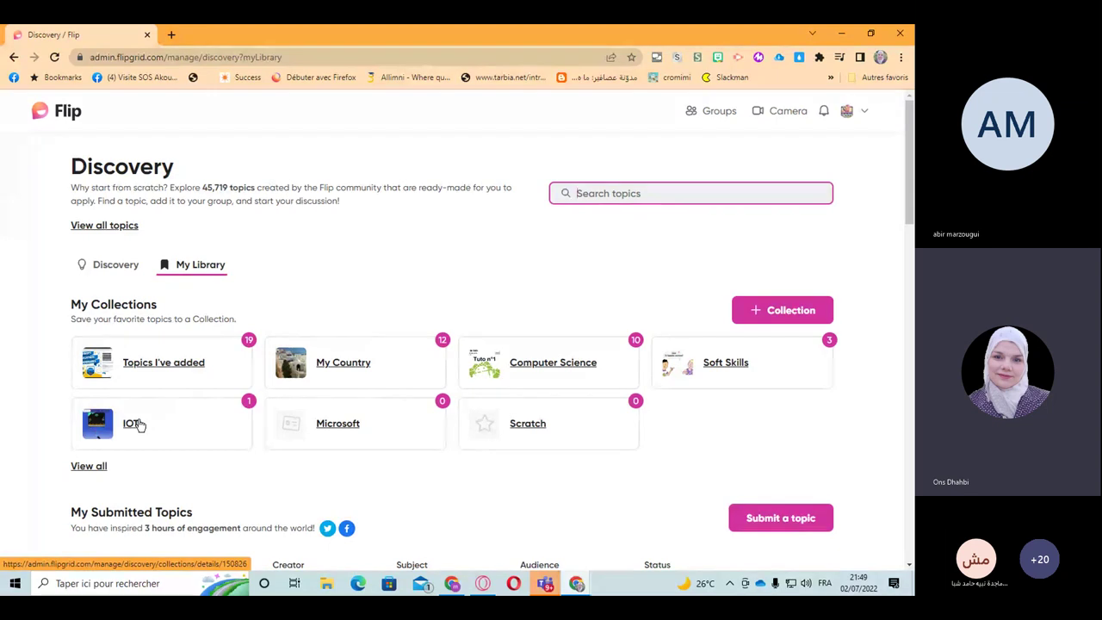
left_click(864, 112)
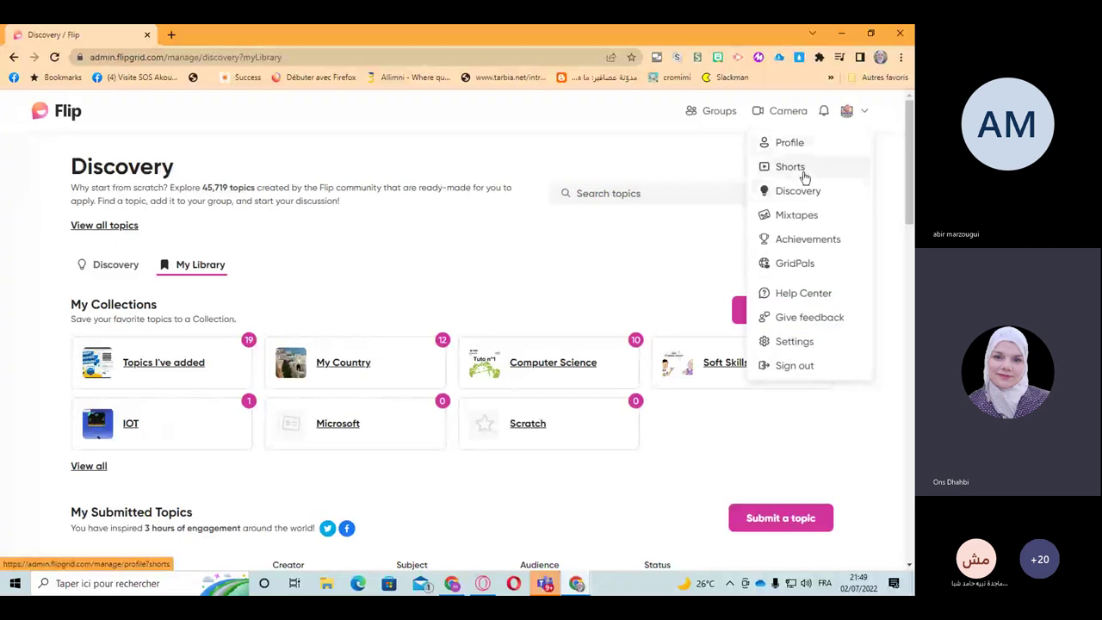
Step: View the Best Vidéo mixtape from Mixtapes, then return to the Groups list
left_click(817, 223)
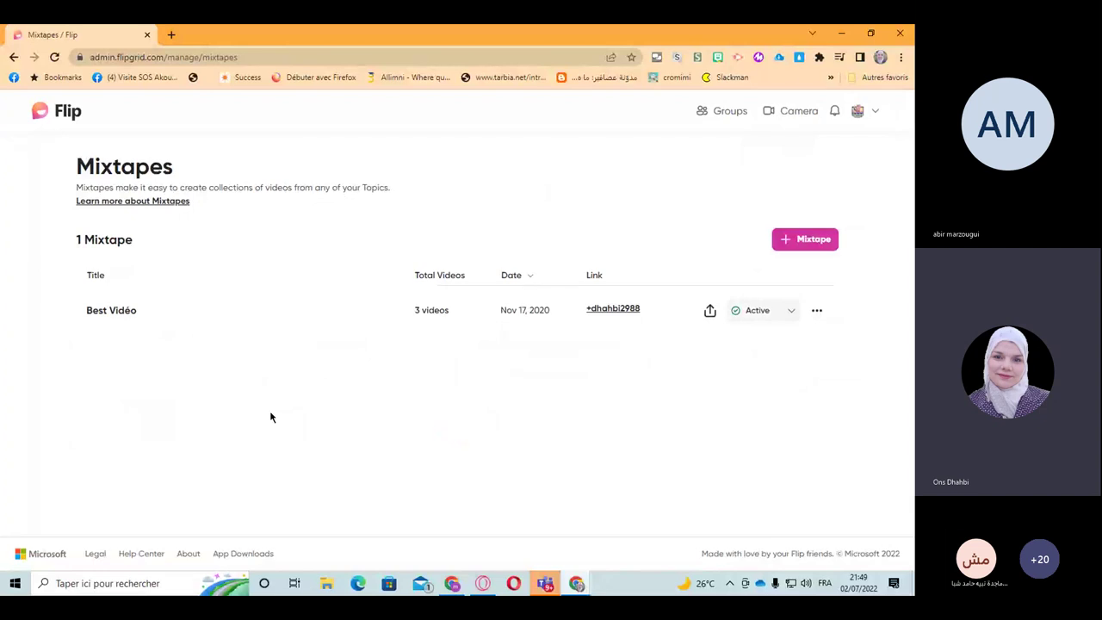
left_click(120, 317)
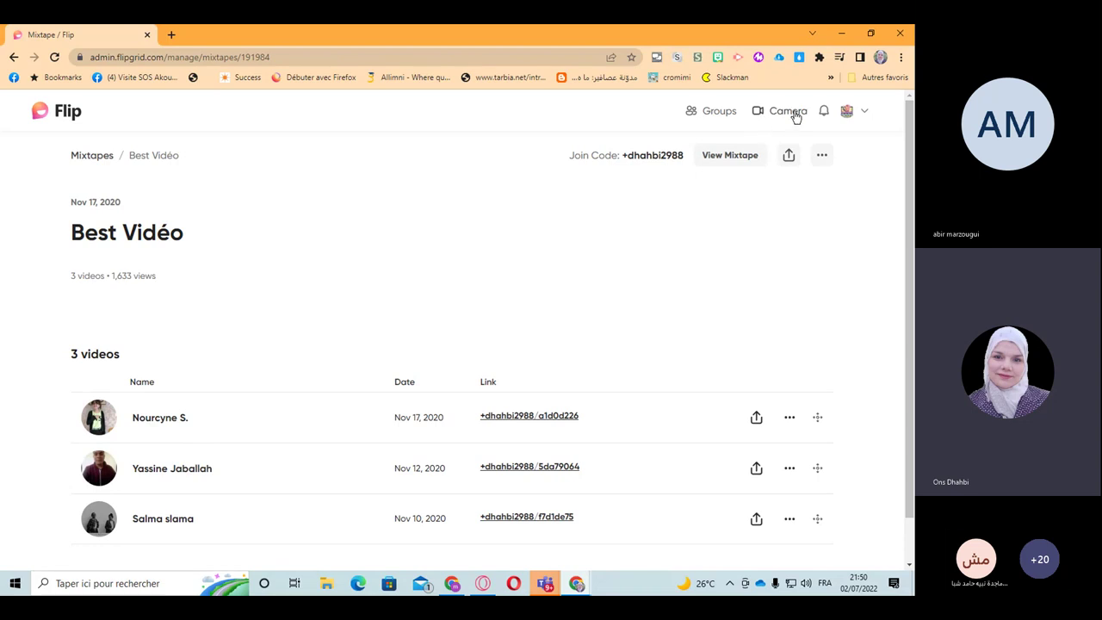
left_click(865, 114)
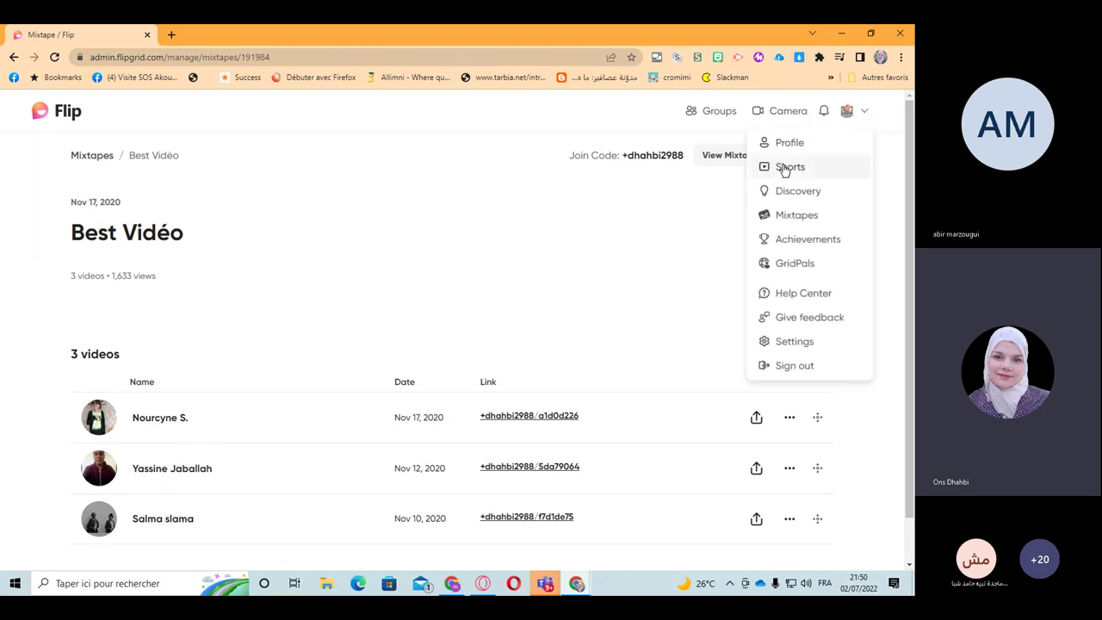
left_click(683, 216)
left_click(716, 115)
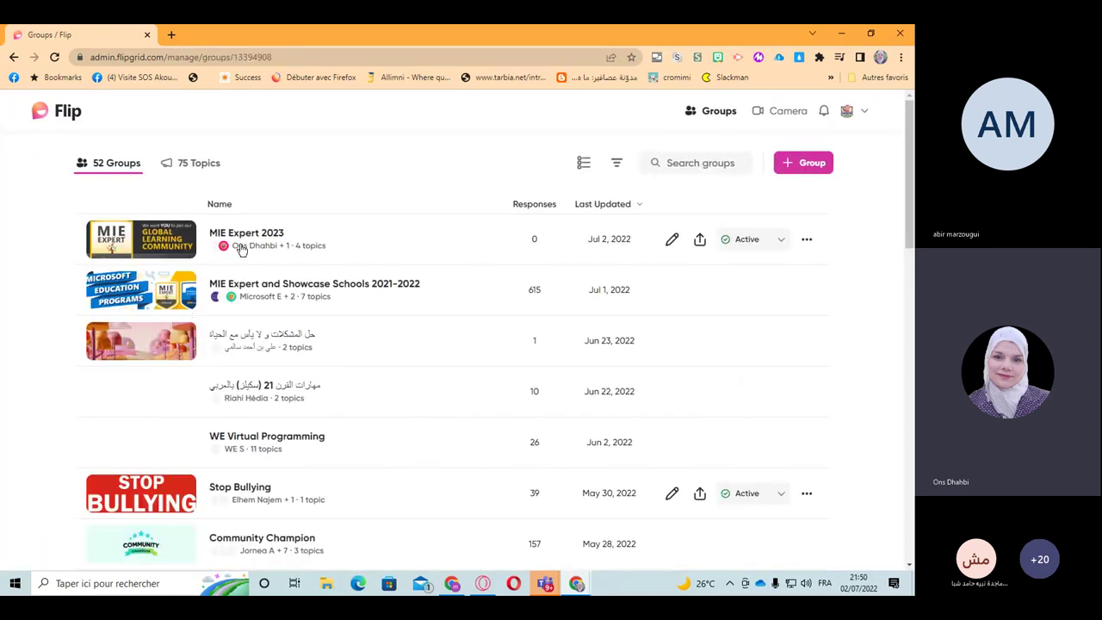
Step: Browse the 21st century skills topic's responses in MIE Expert 2023, then go back to the group page
left_click(241, 248)
scroll(331, 419, "down", 2)
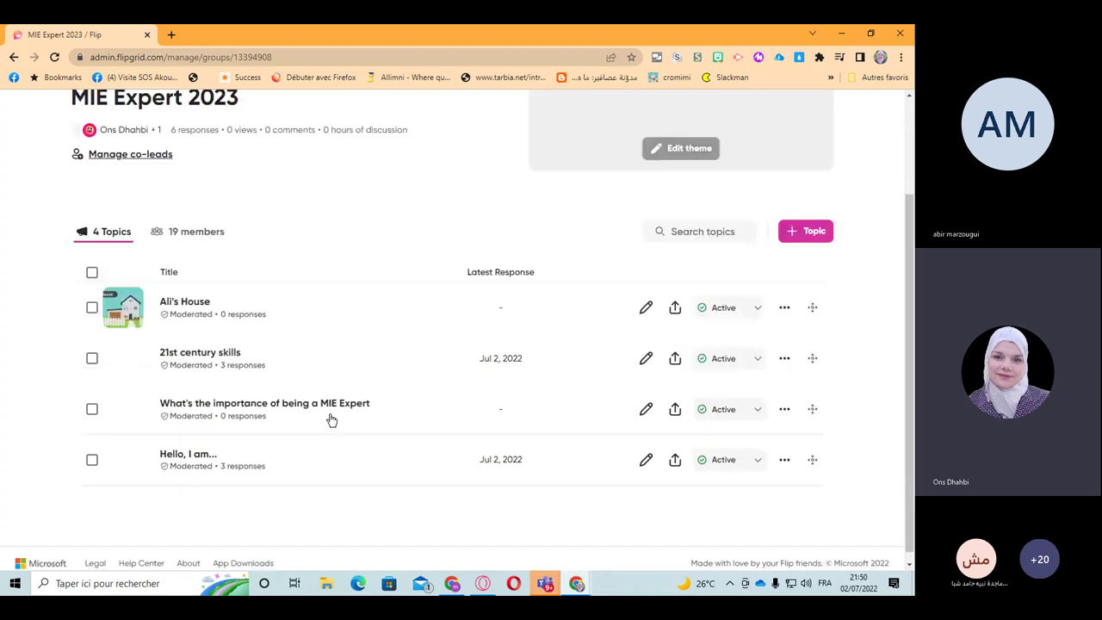
left_click(216, 359)
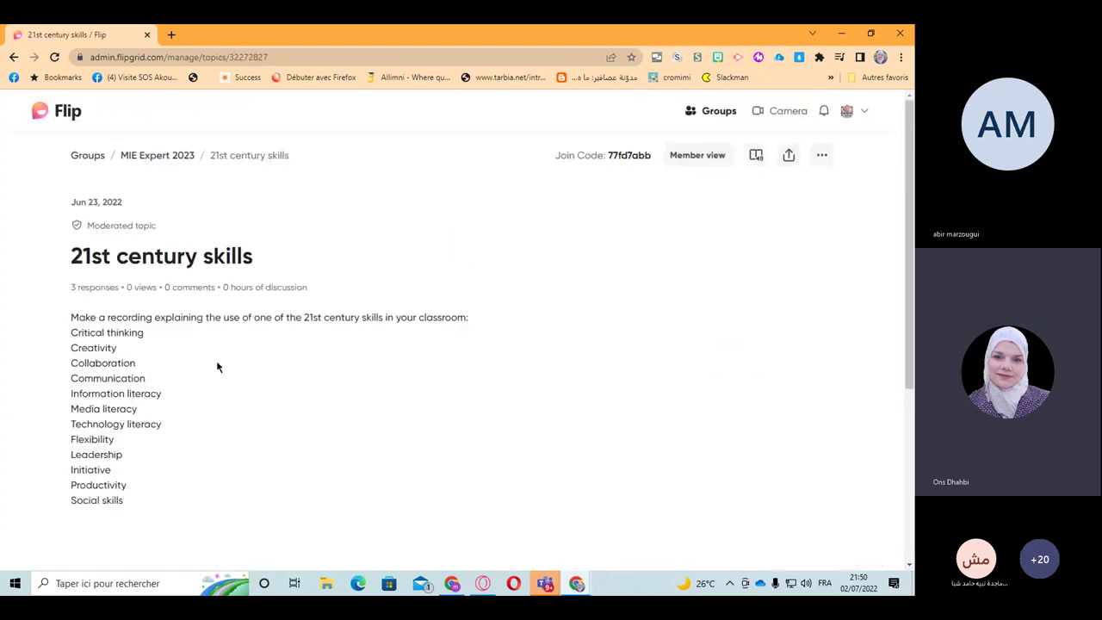
scroll(217, 365, "down", 3)
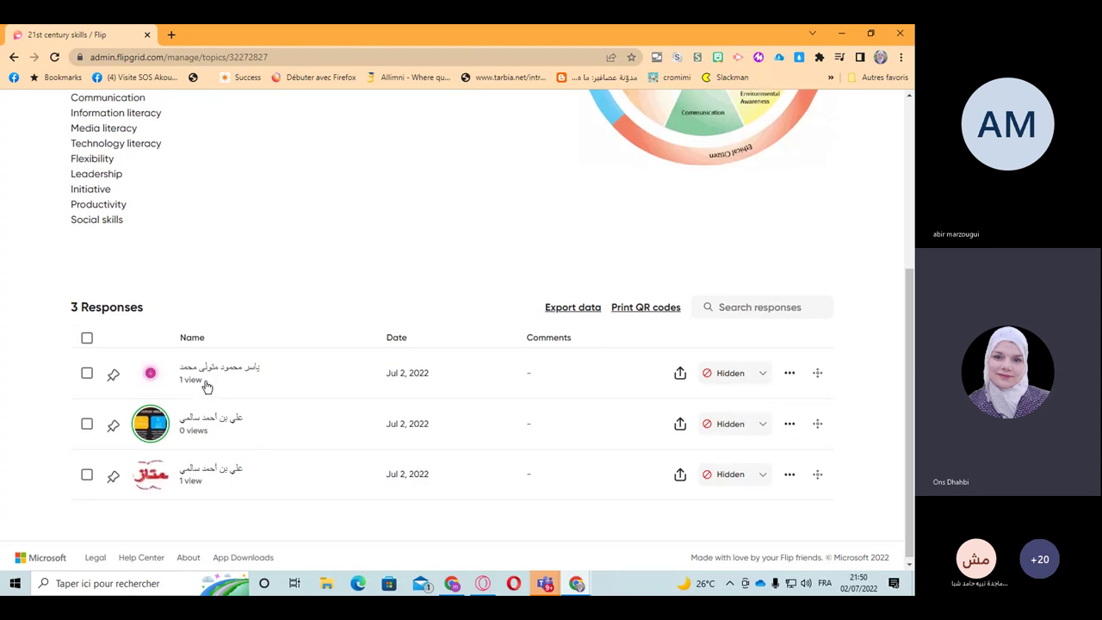
scroll(192, 194, "up", 4)
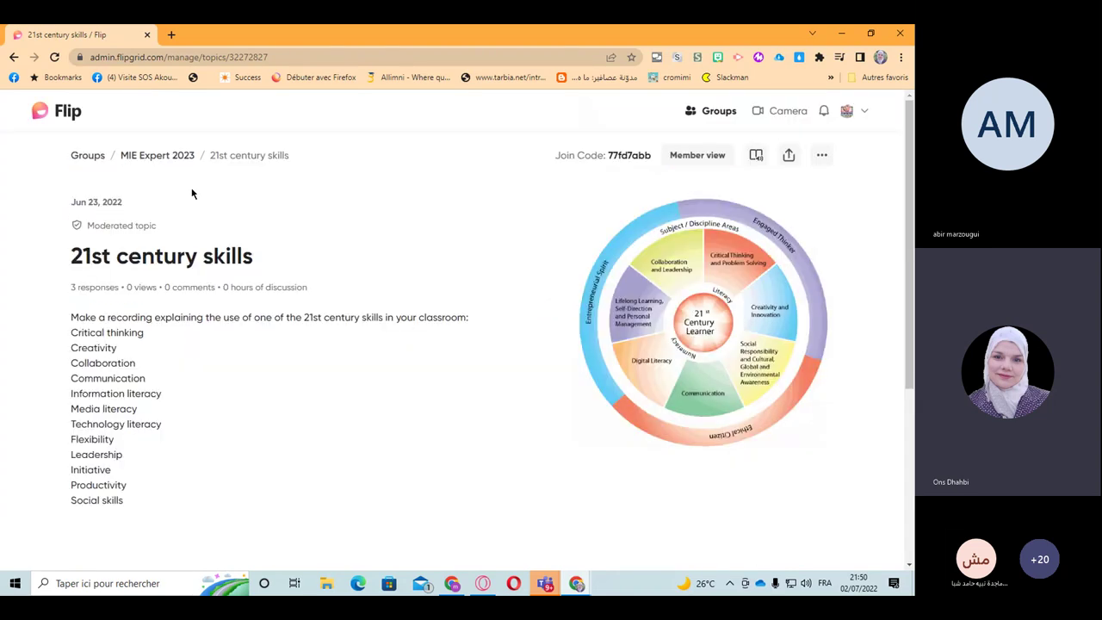
left_click(155, 158)
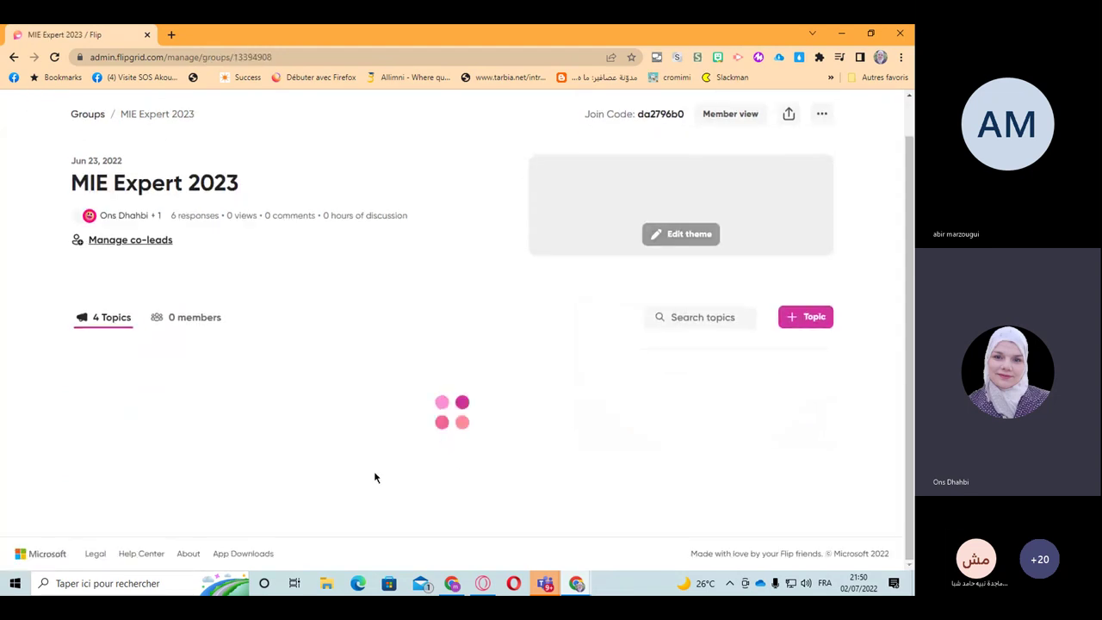
scroll(374, 471, "down", 1)
scroll(376, 478, "down", 1)
Step: Switch all three Hello, I am... responses from Hidden to Active
left_click(207, 456)
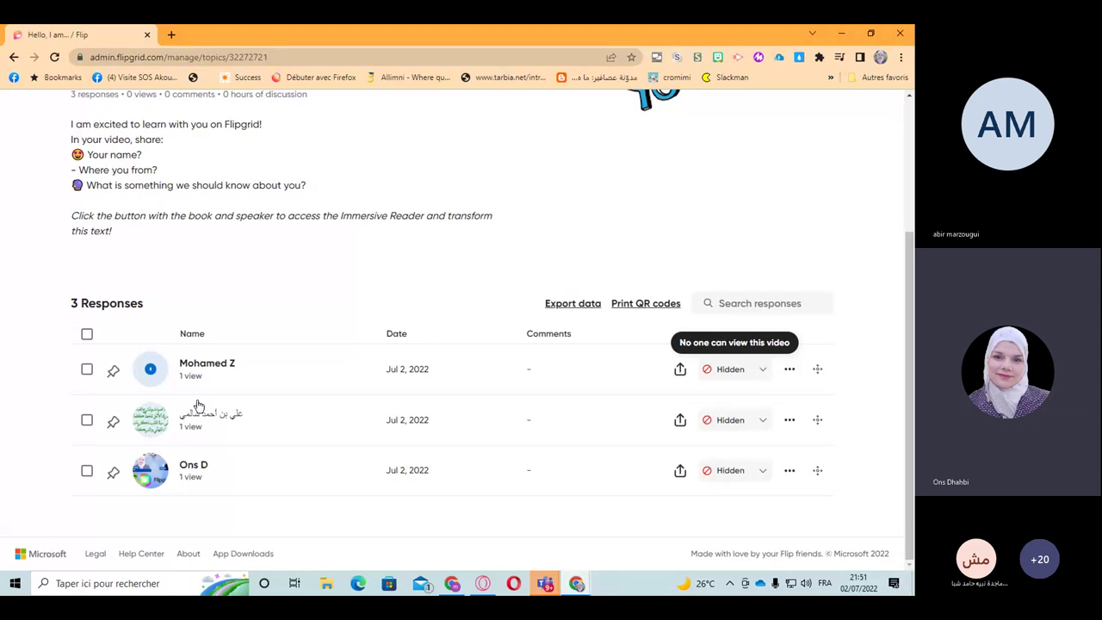
left_click(761, 369)
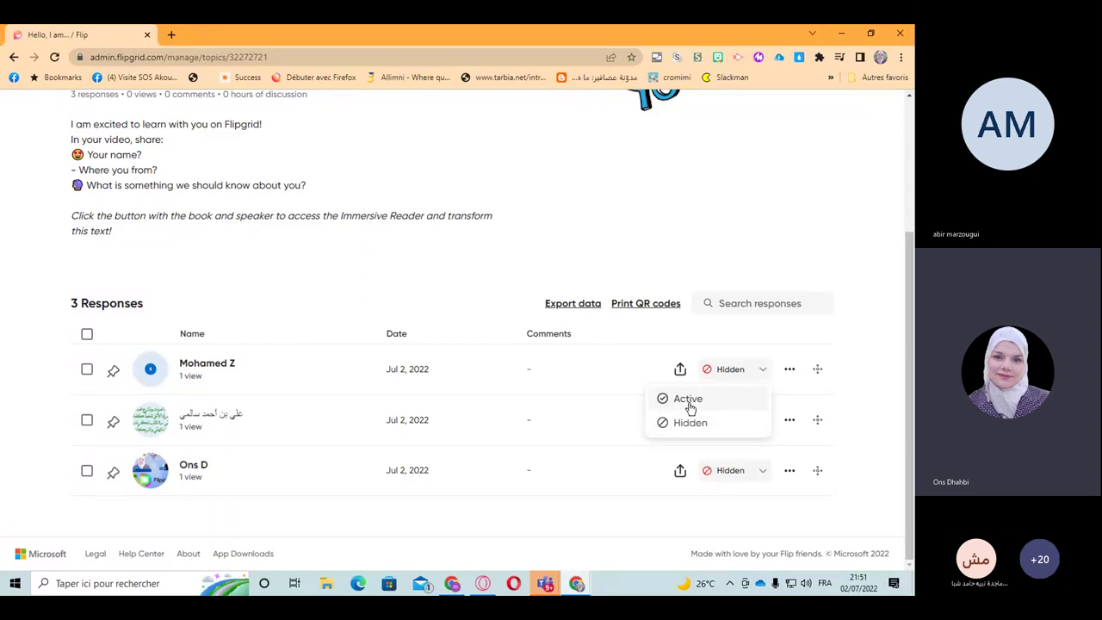
left_click(689, 403)
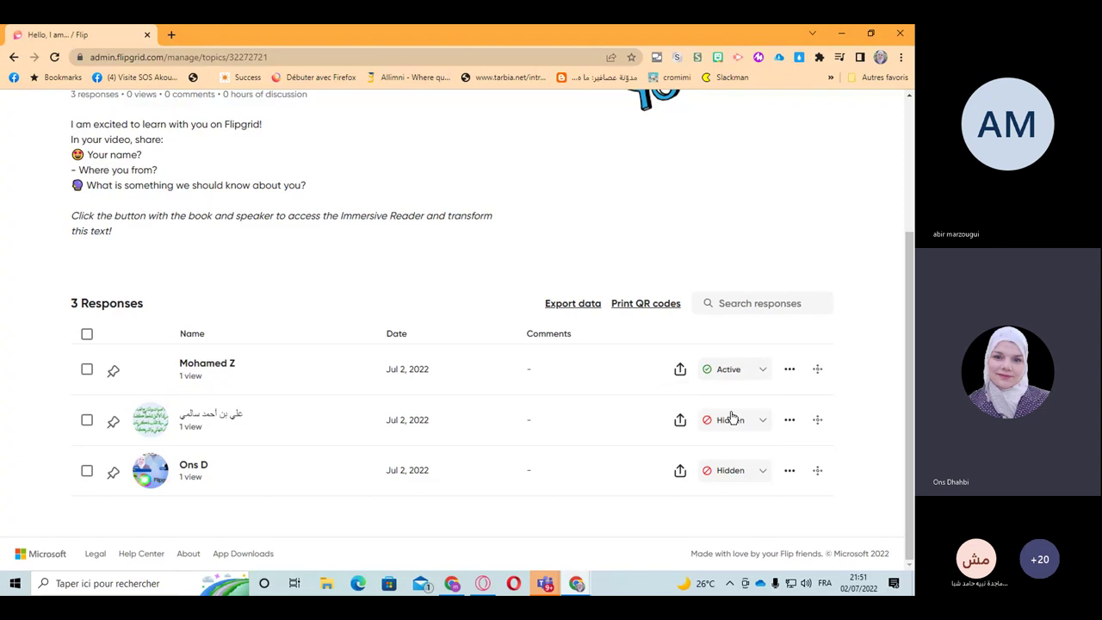
left_click(761, 422)
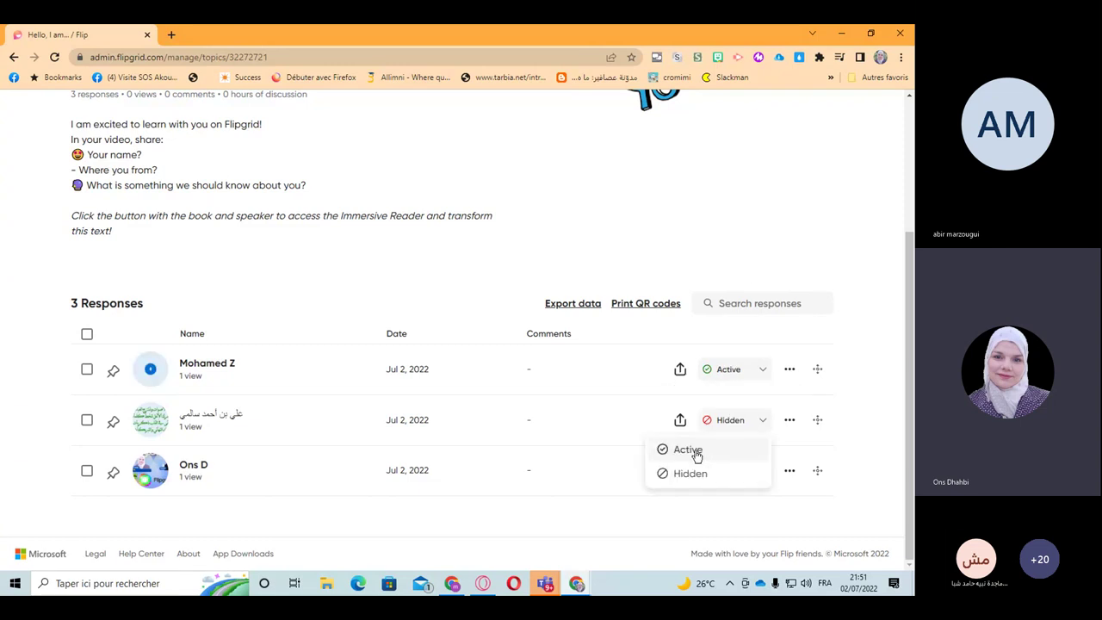
left_click(688, 449)
left_click(754, 471)
left_click(683, 500)
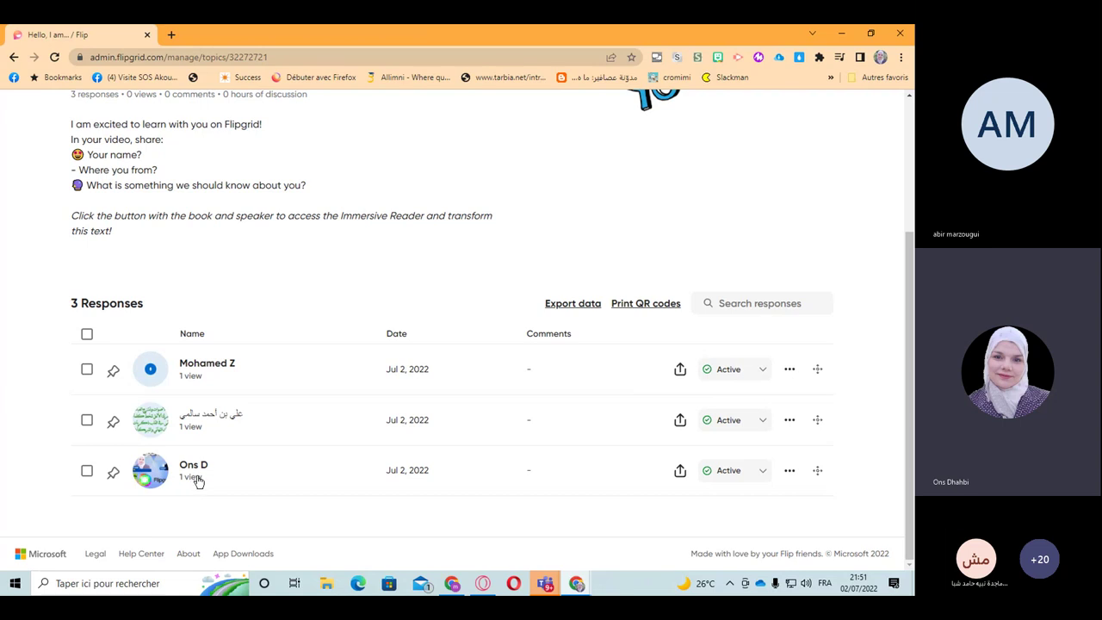
left_click(790, 420)
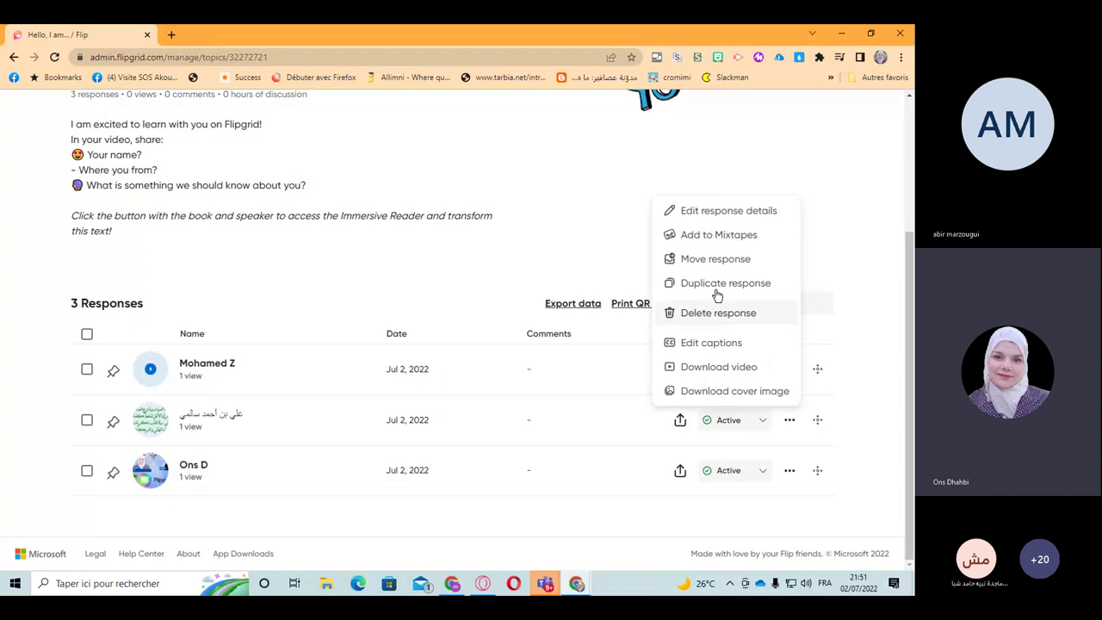
Step: Add the second Hello, I am... response to the Best Vidéo mixtape and dismiss the confirmation
left_click(699, 245)
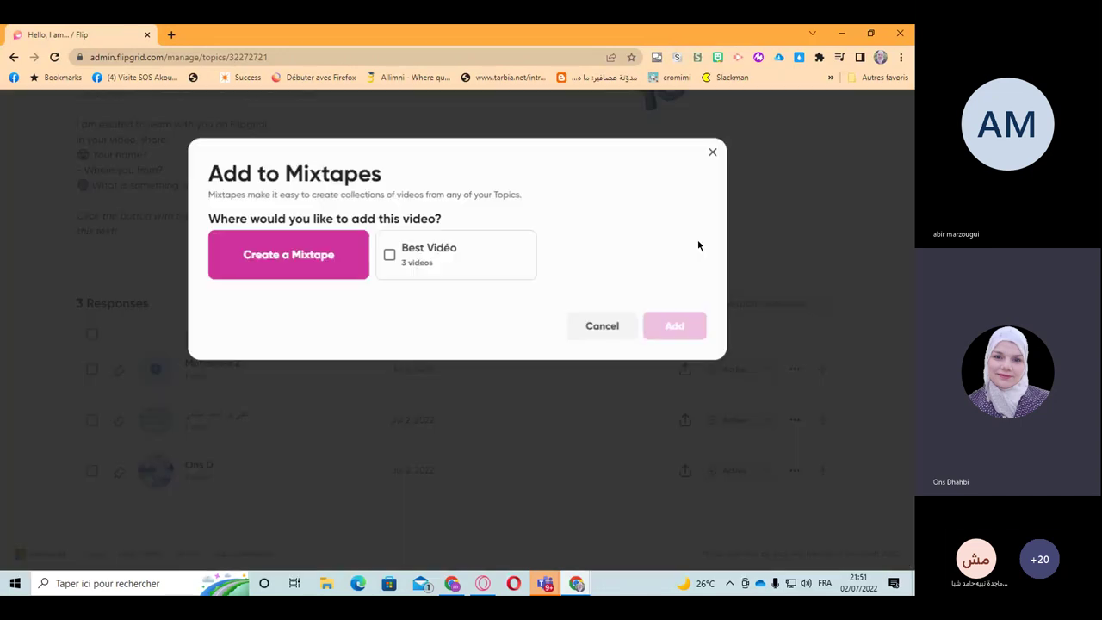
left_click(389, 256)
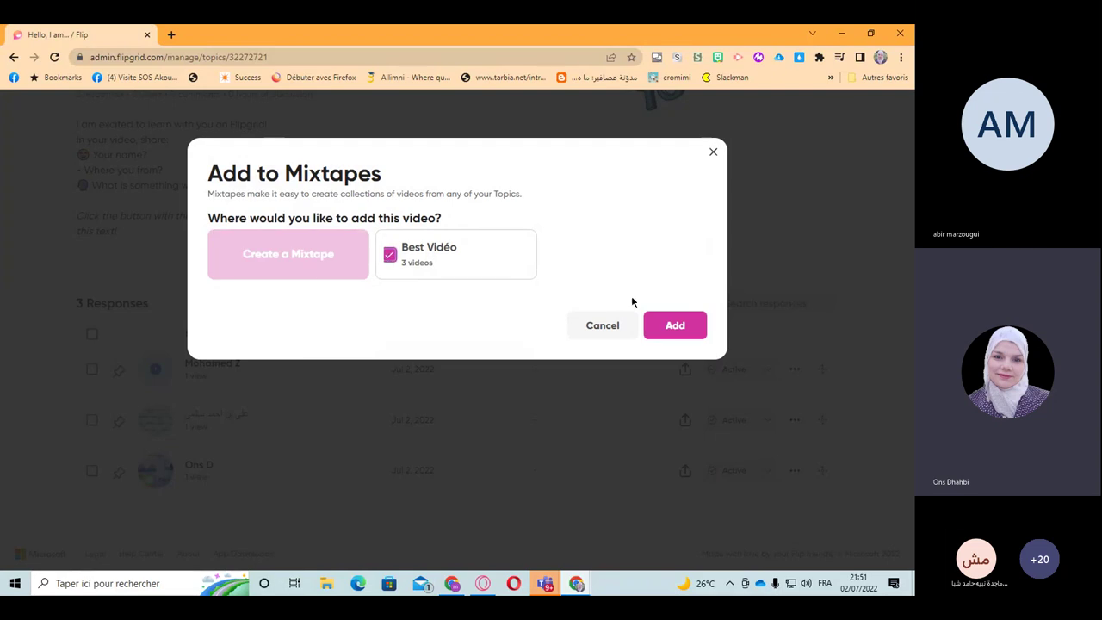
left_click(661, 323)
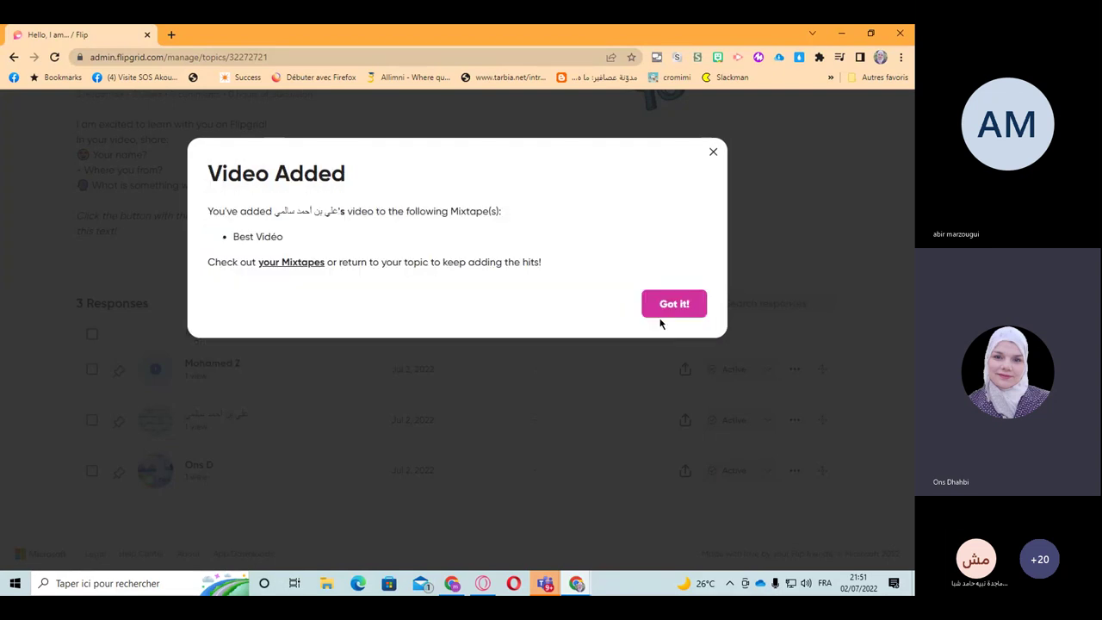
left_click(665, 308)
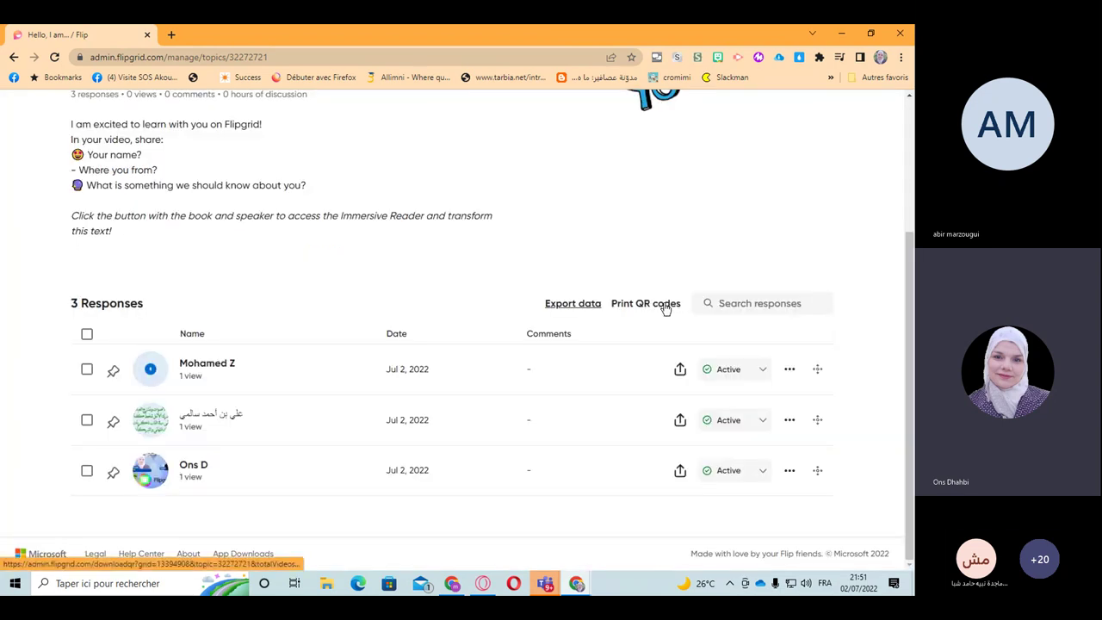
scroll(792, 332, "up", 2)
scroll(792, 333, "up", 1)
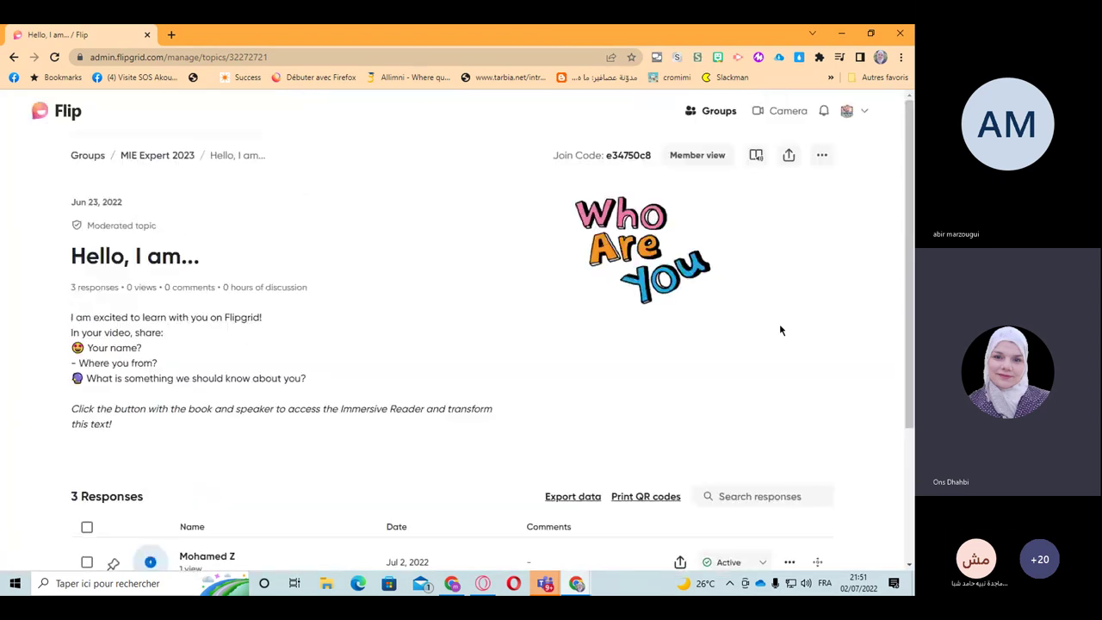
left_click(847, 110)
Step: Check that the Best Vidéo mixtape lists four videos, with the new Jul 2, 2022 response last
left_click(805, 217)
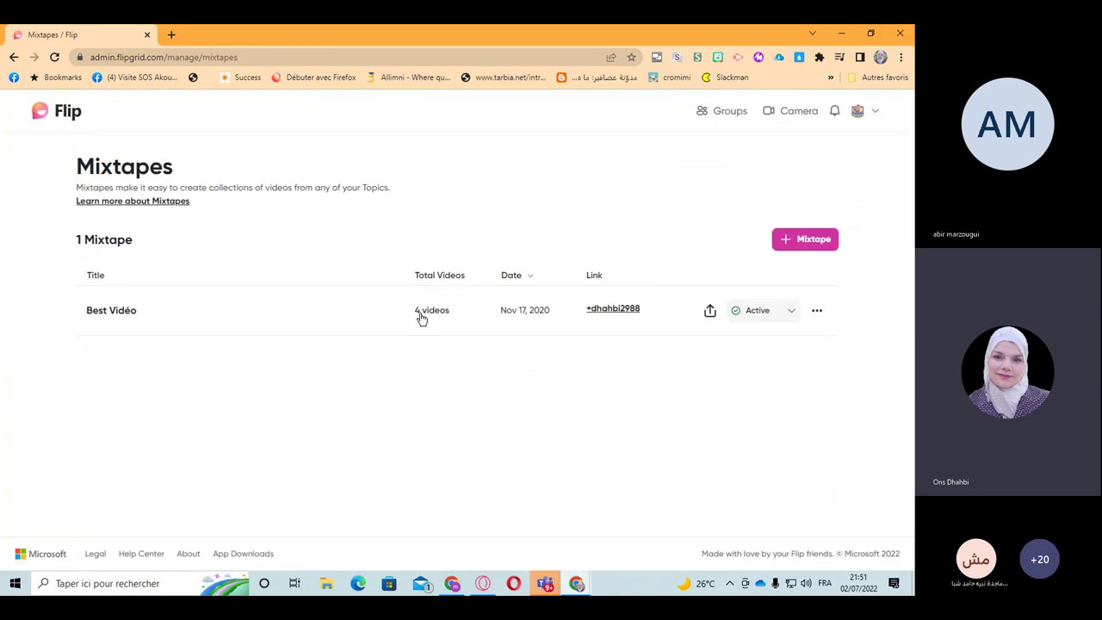
left_click(131, 313)
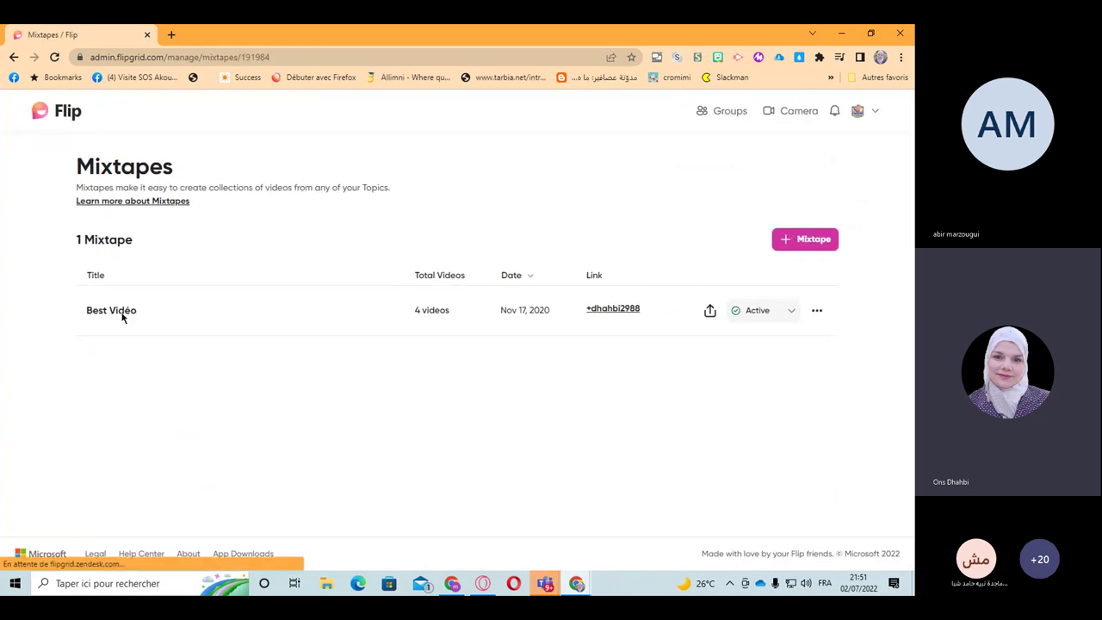
scroll(194, 473, "down", 1)
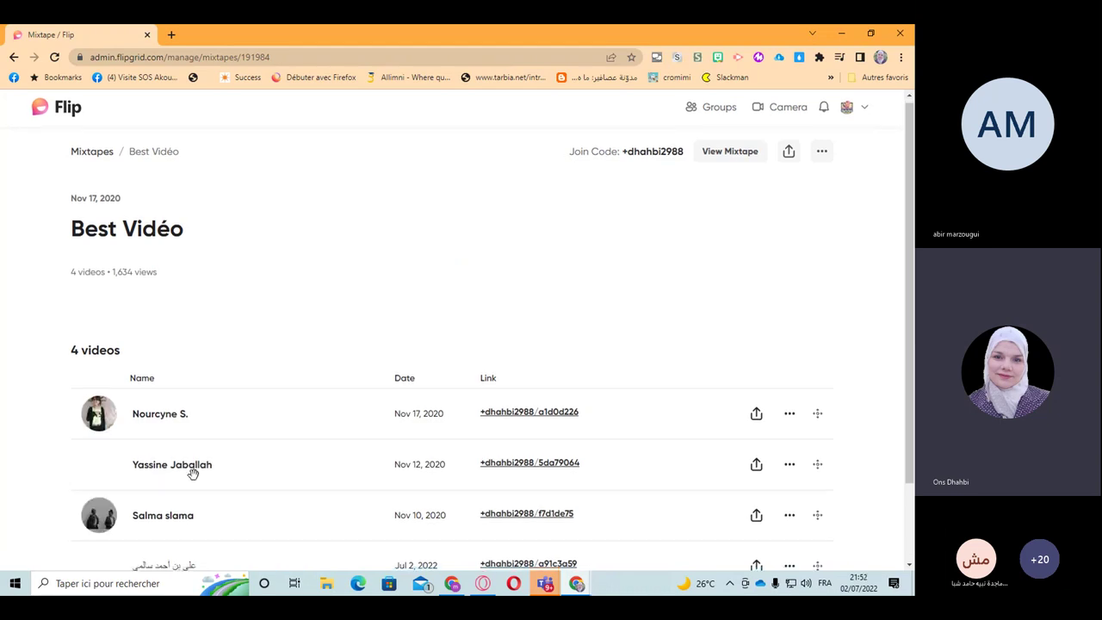
scroll(193, 473, "down", 2)
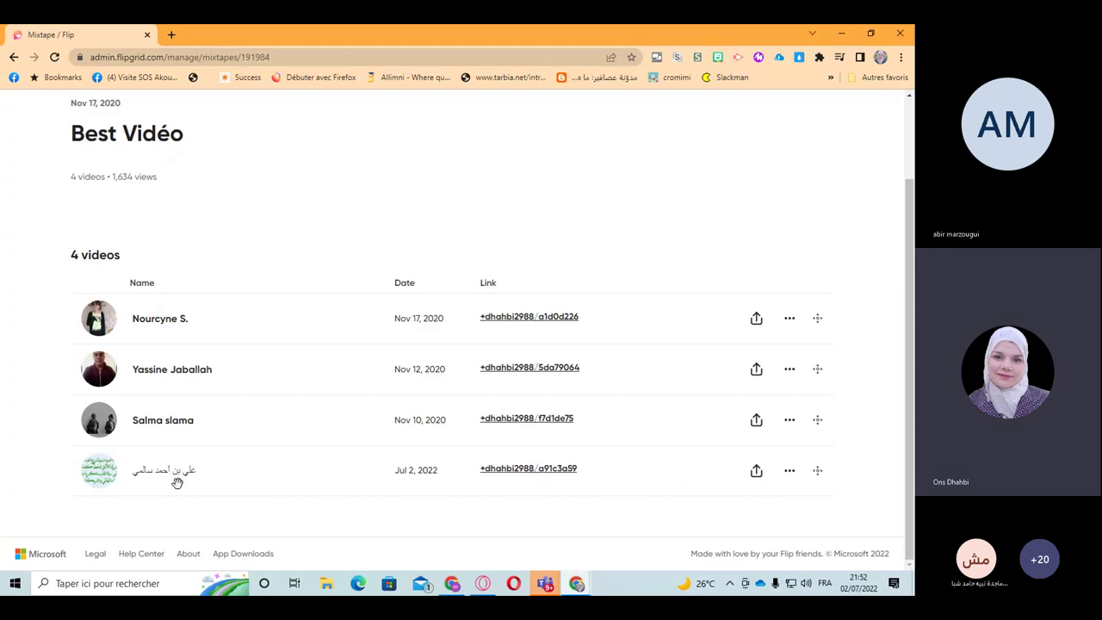
scroll(177, 482, "up", 2)
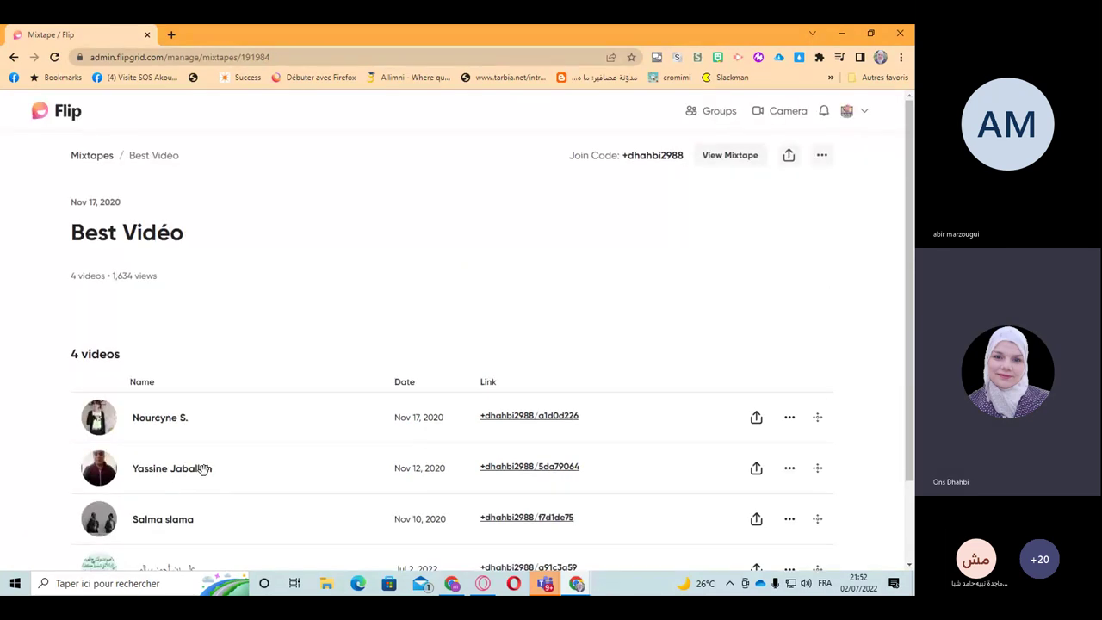
left_click(846, 110)
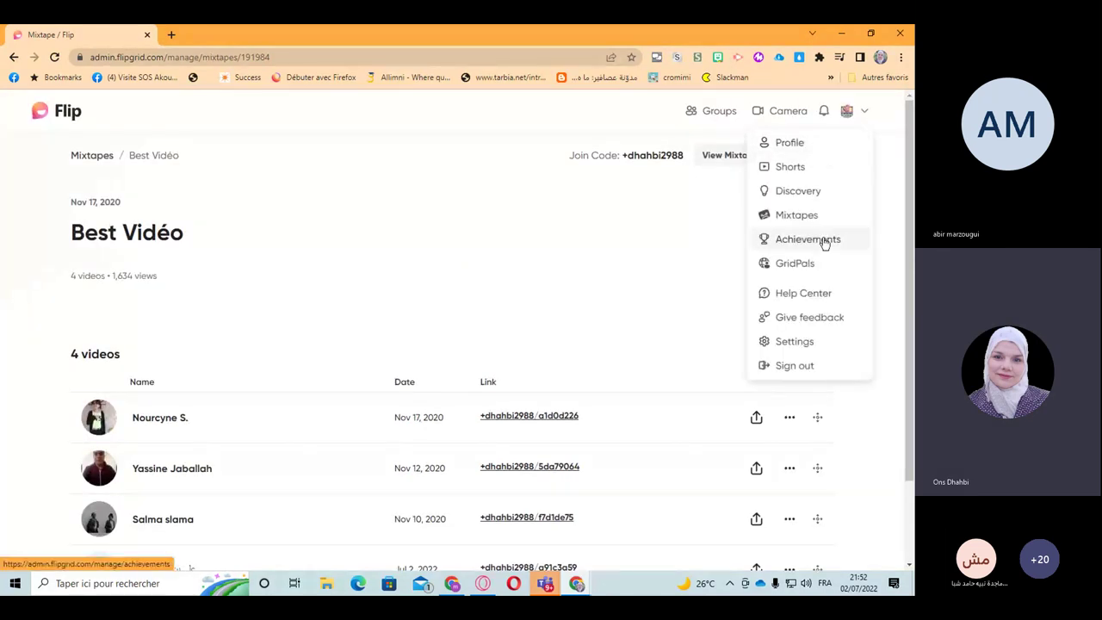
Step: Open the Achievements page and zoom in on the totals, including 540 responses
left_click(814, 245)
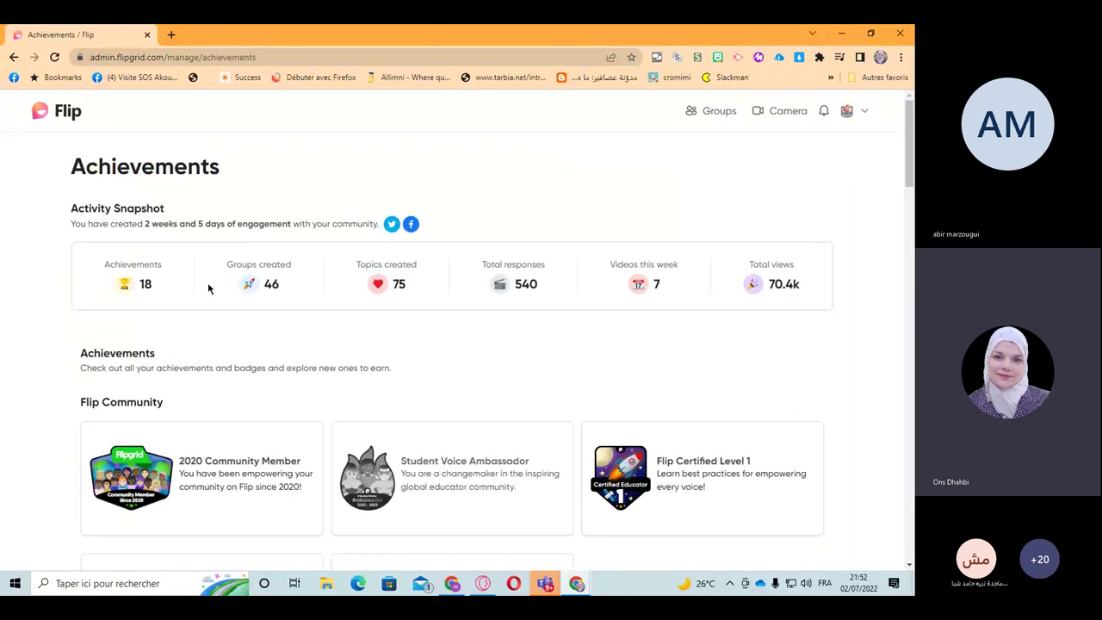
scroll(188, 323, "down", 1)
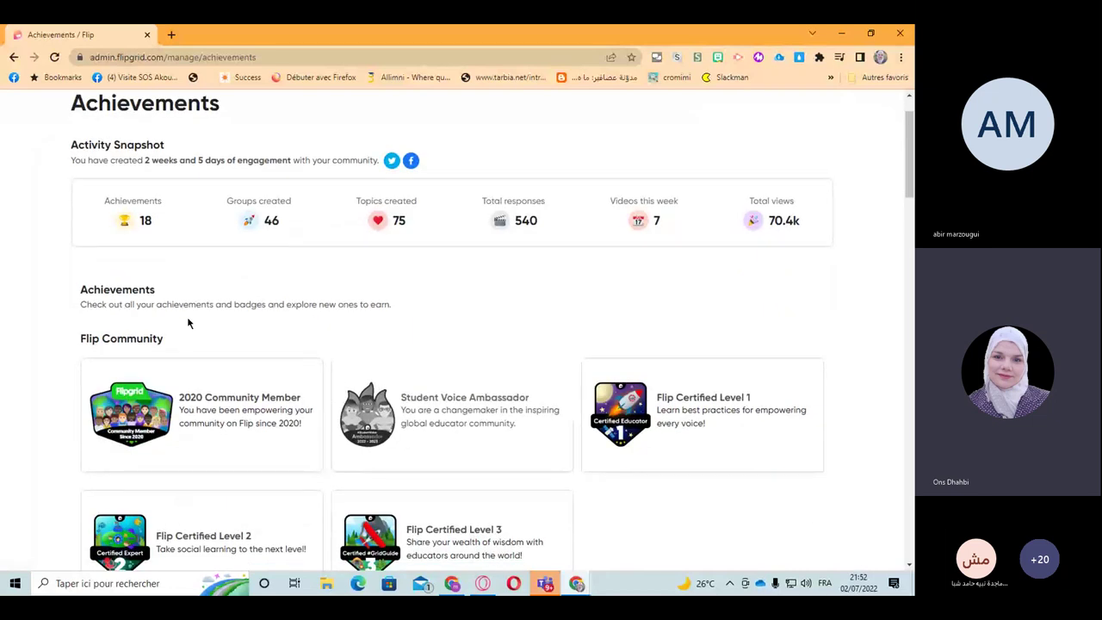
double_click(534, 223)
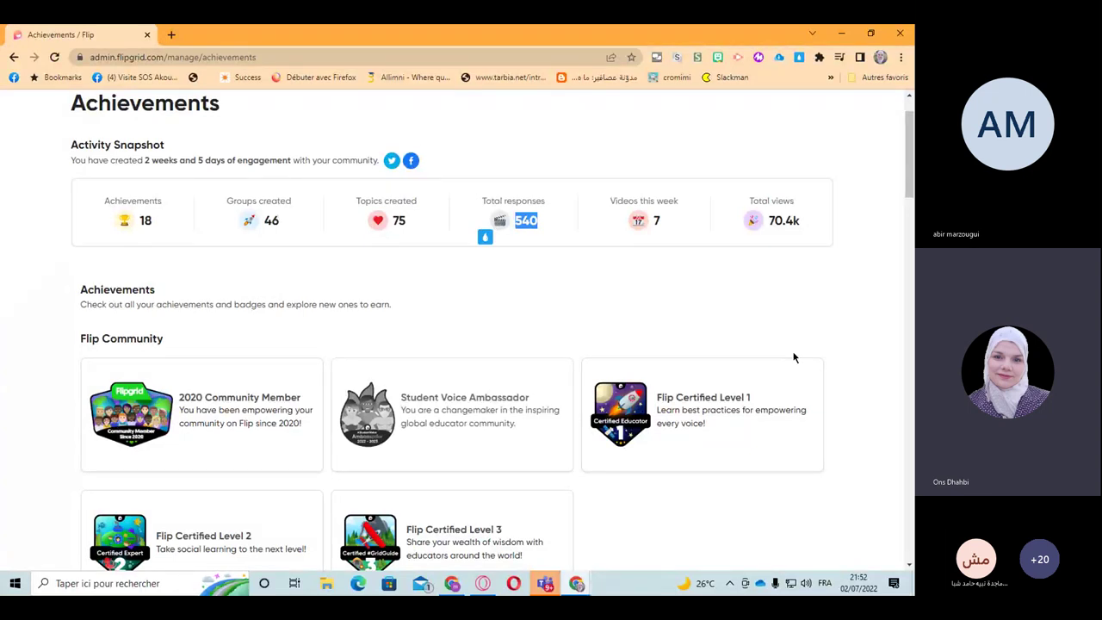
key("ctrl+plus")
key("ctrl+plus")
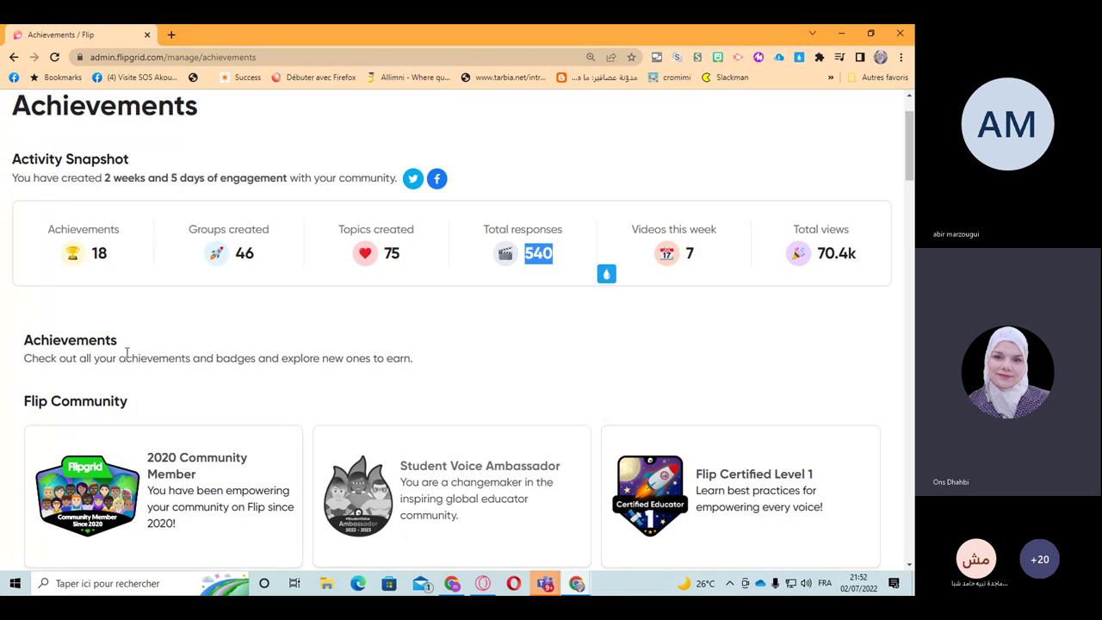
Step: Scroll past the Flip Community and Community Builder badges to Group Creation
scroll(138, 354, "down", 1)
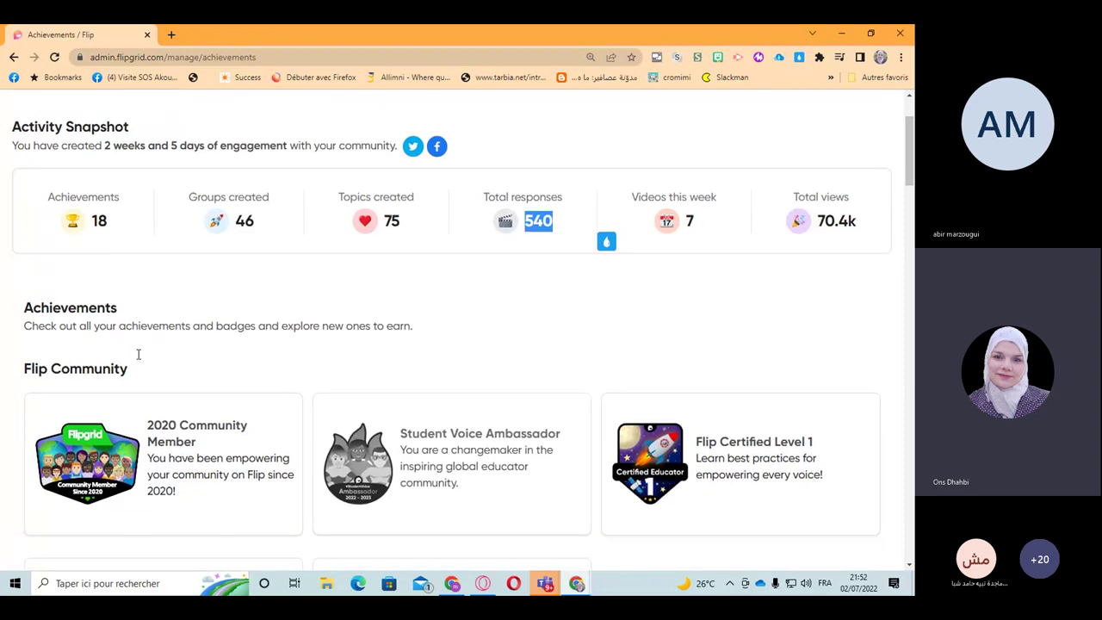
scroll(138, 354, "down", 3)
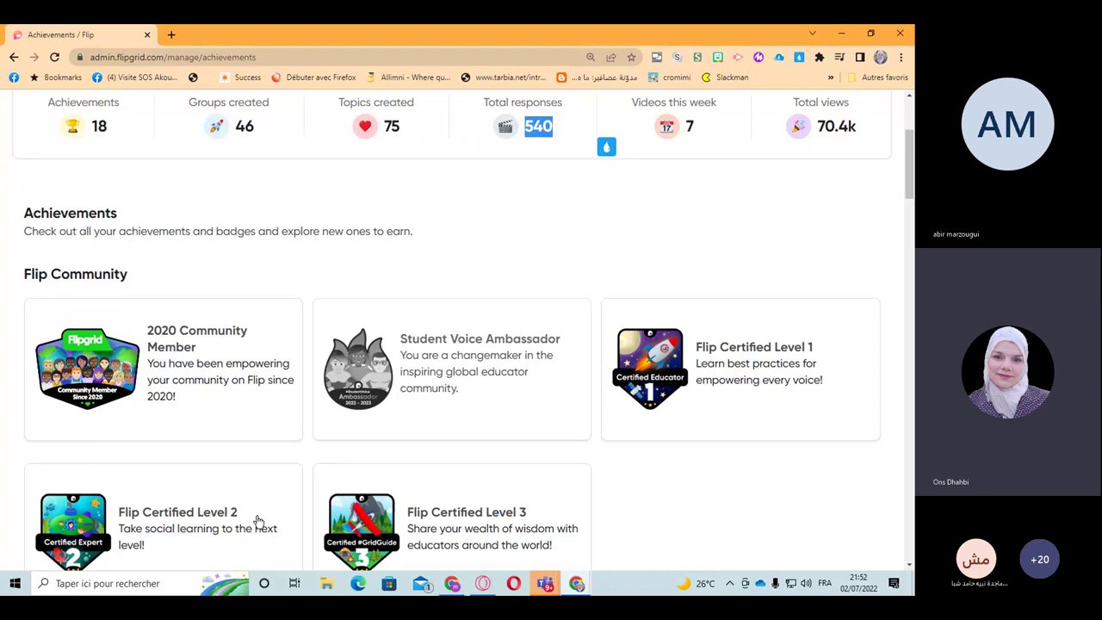
scroll(258, 521, "down", 3)
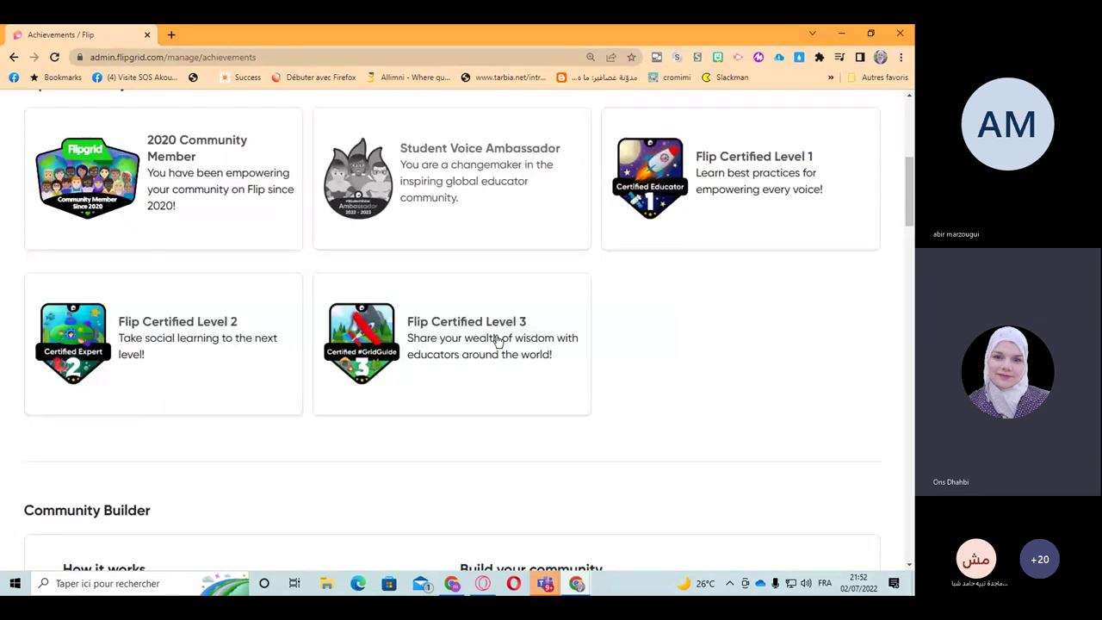
scroll(507, 364, "down", 3)
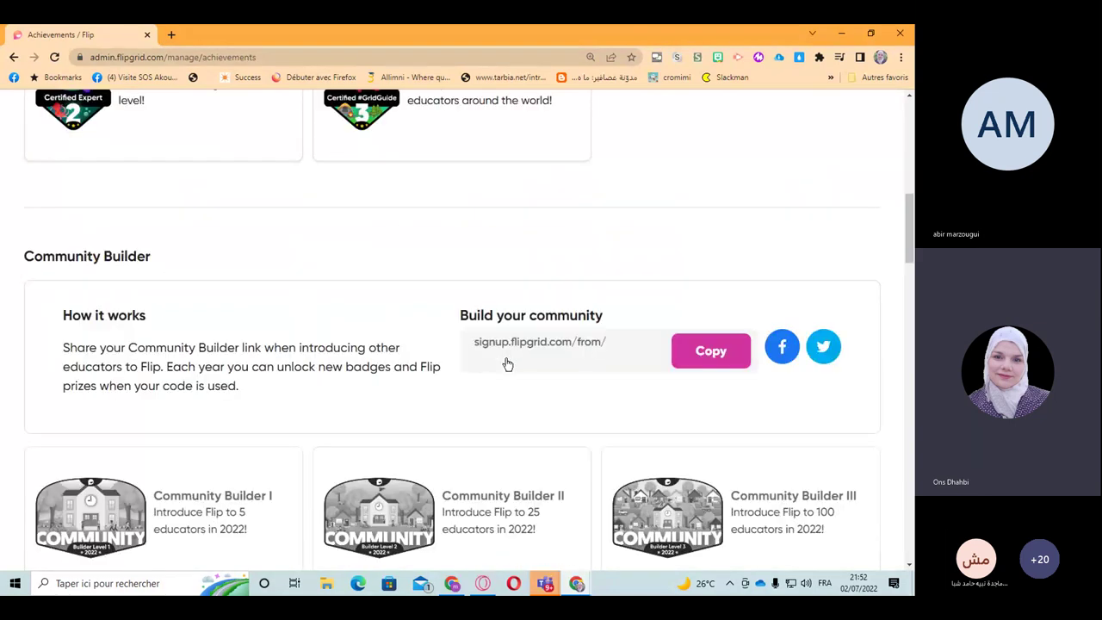
scroll(372, 422, "down", 1)
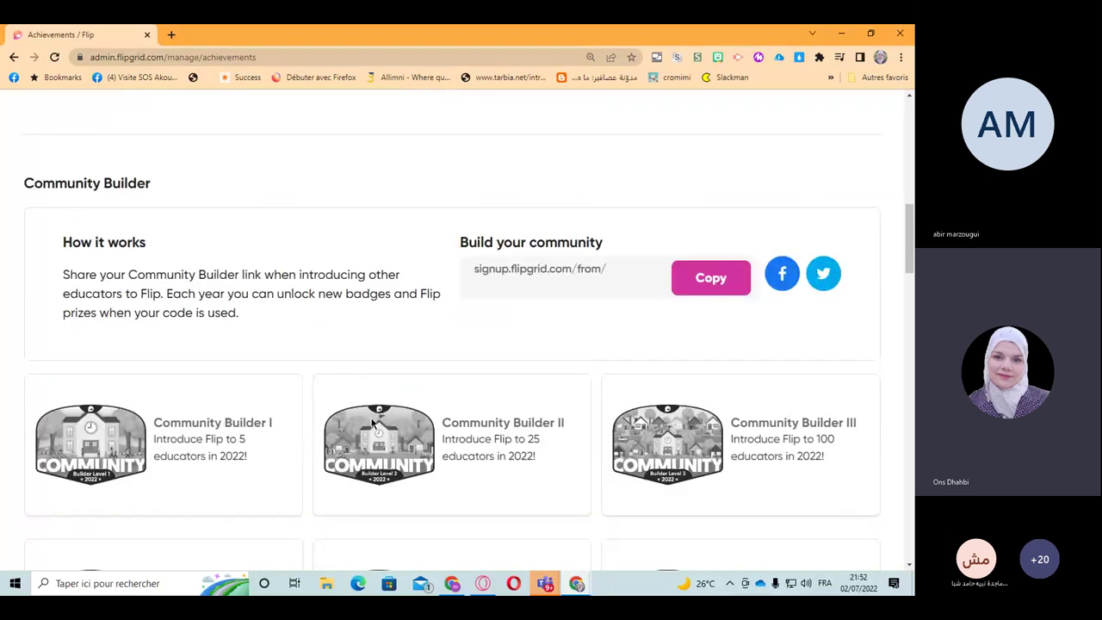
scroll(373, 421, "down", 7)
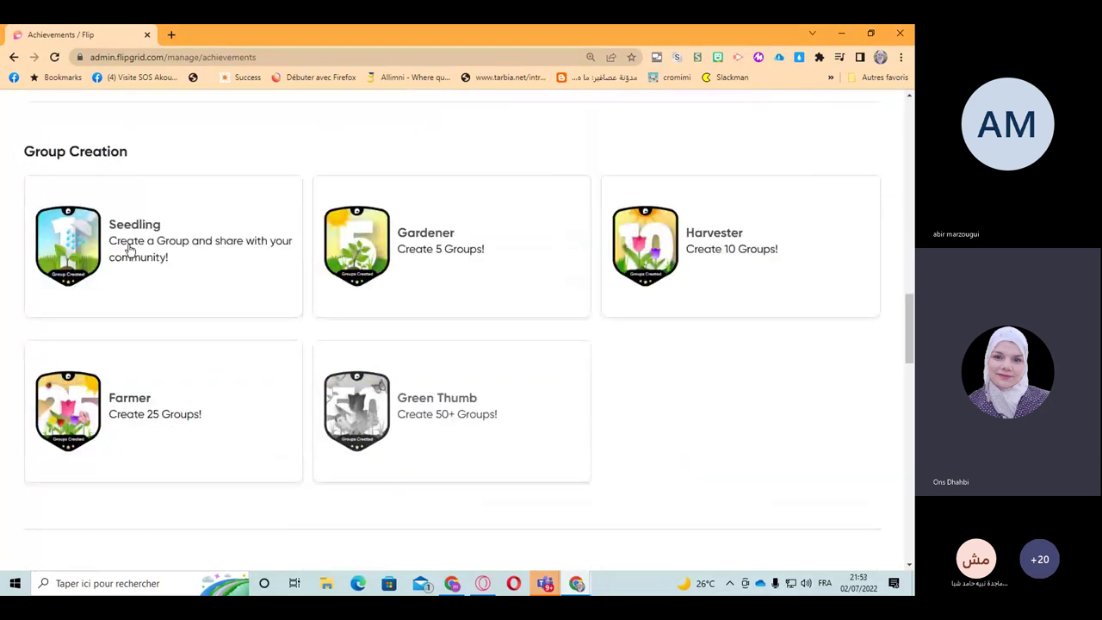
left_click(69, 247)
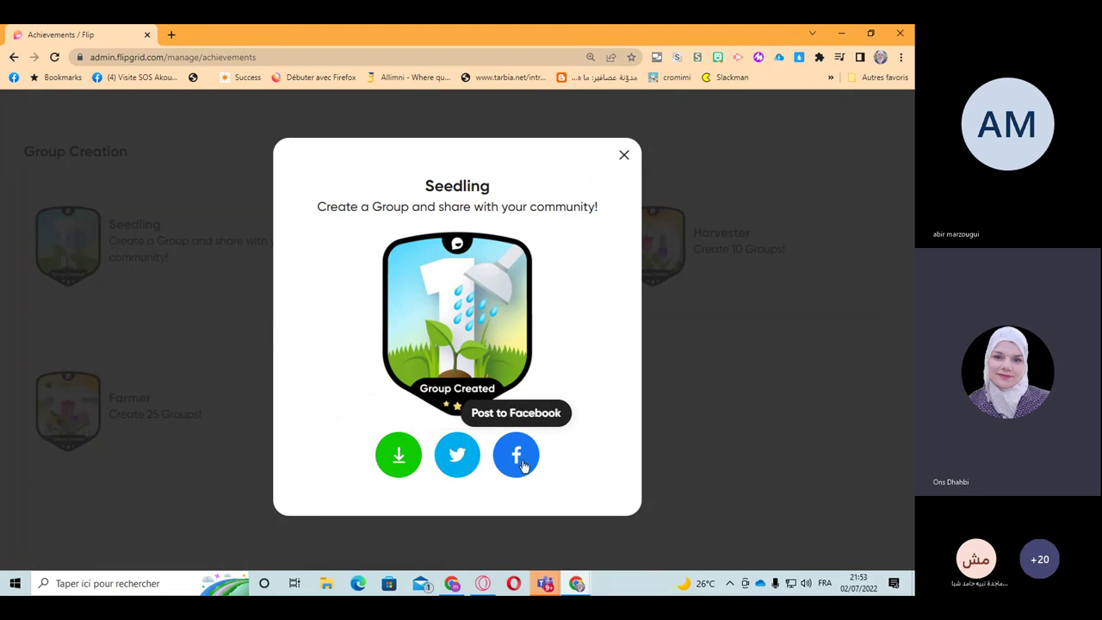
left_click(624, 156)
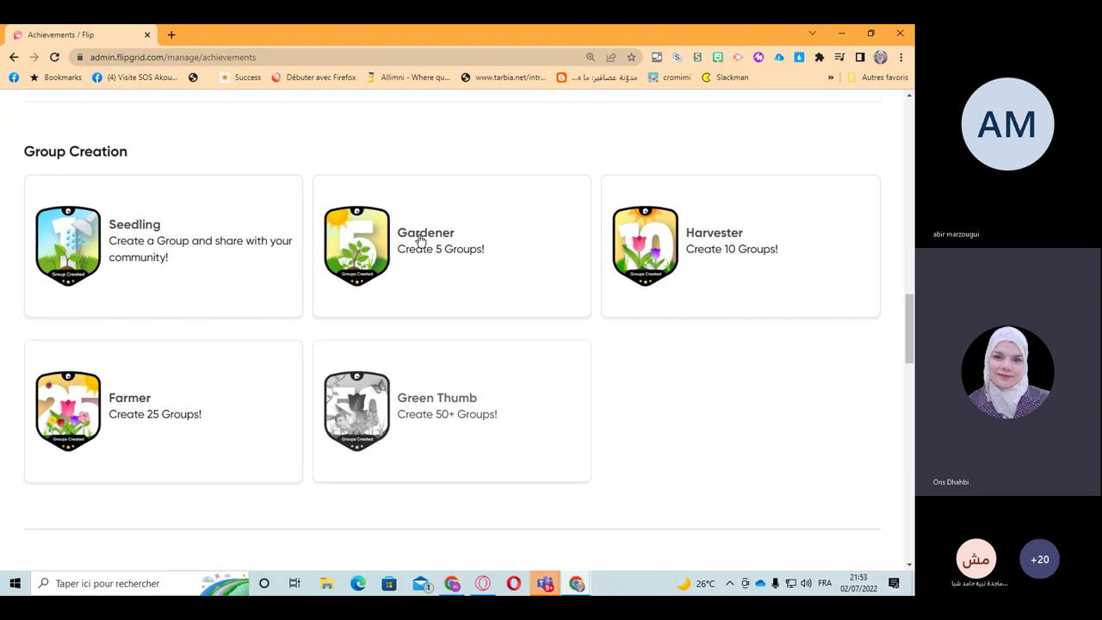
left_click(382, 248)
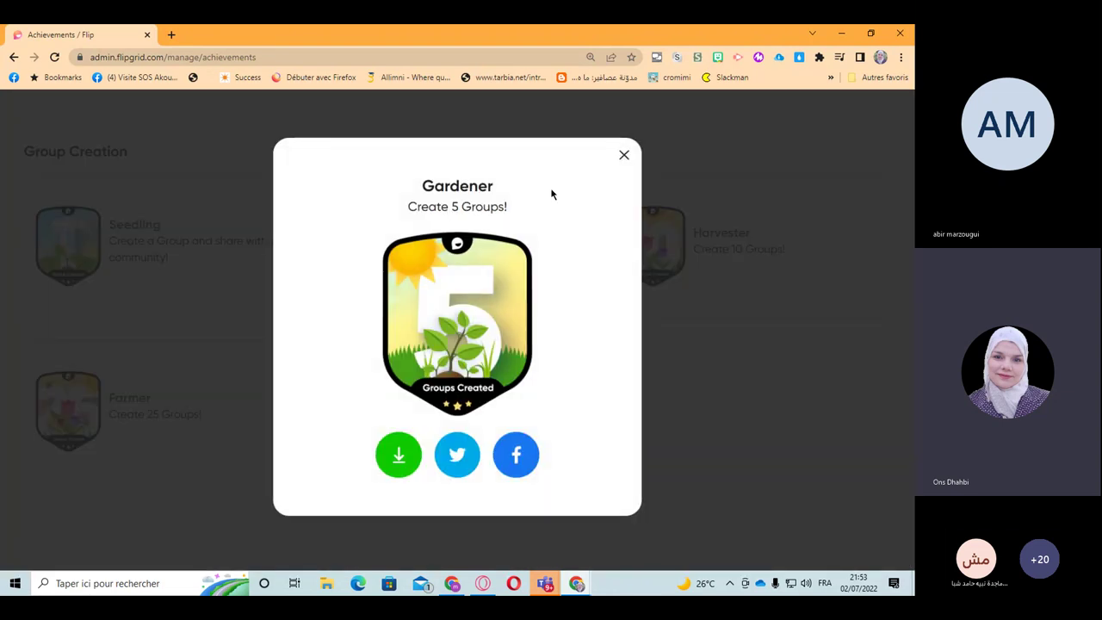
left_click(621, 155)
left_click(635, 206)
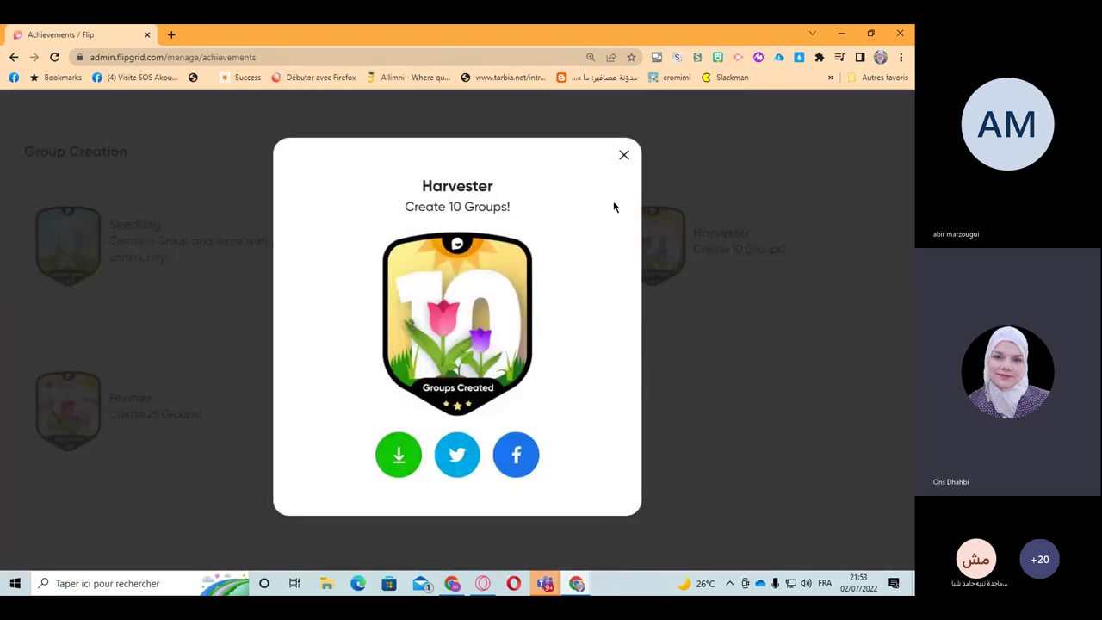
left_click(622, 158)
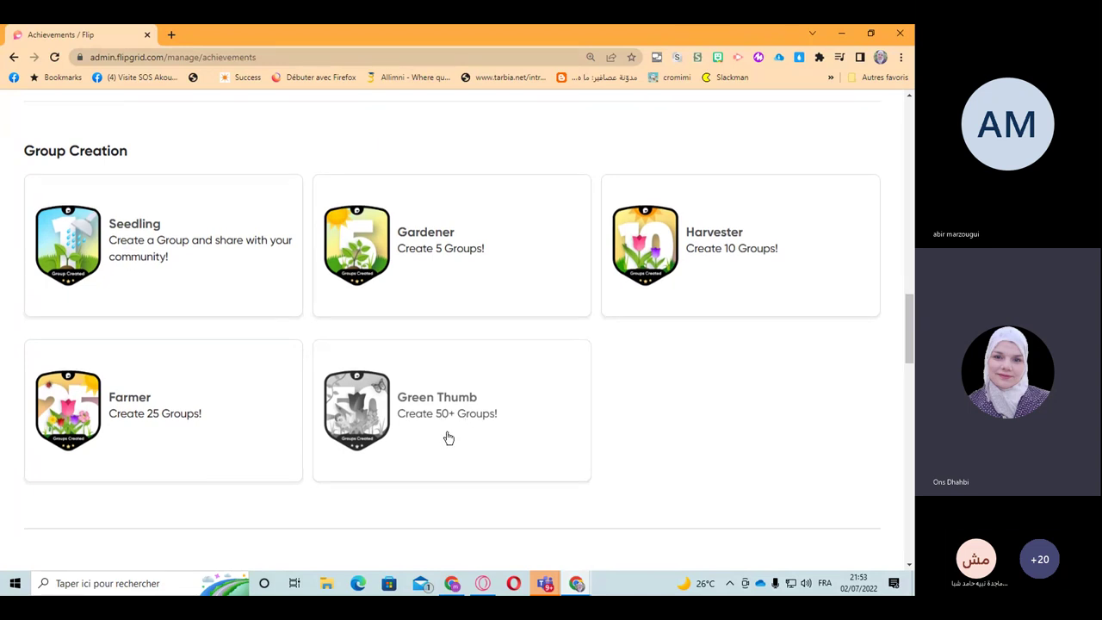
scroll(447, 438, "down", 3)
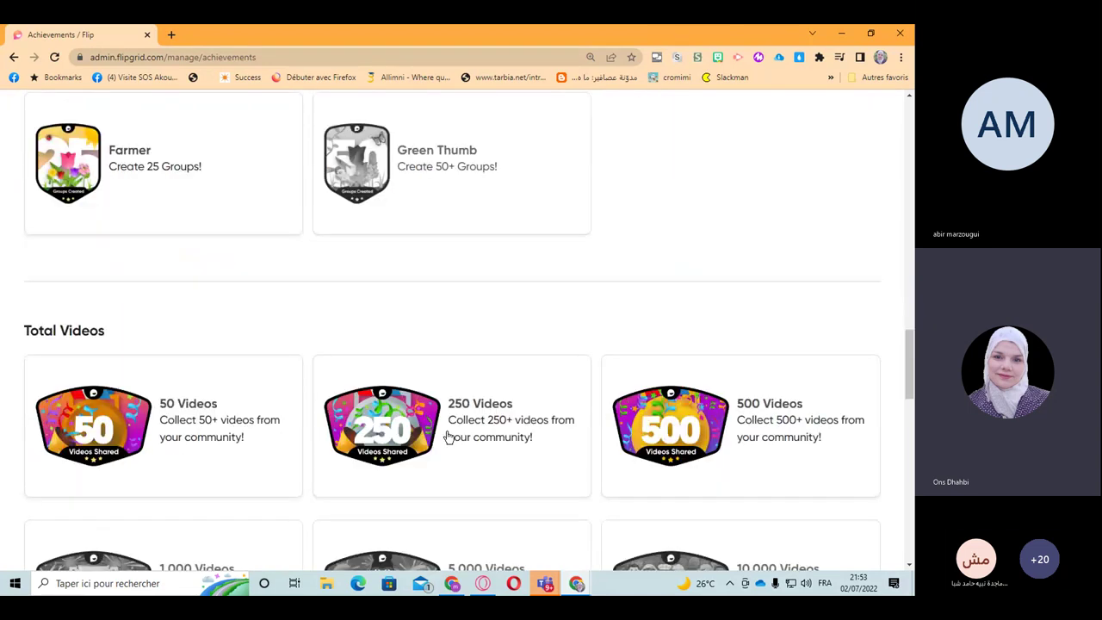
scroll(448, 438, "down", 2)
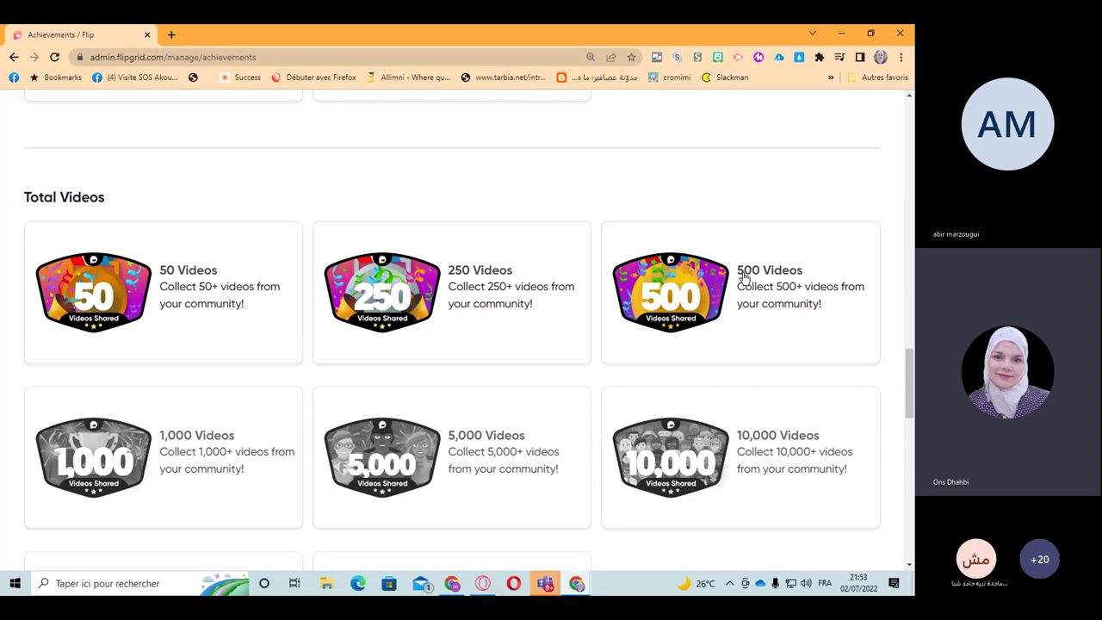
scroll(516, 388, "down", 1)
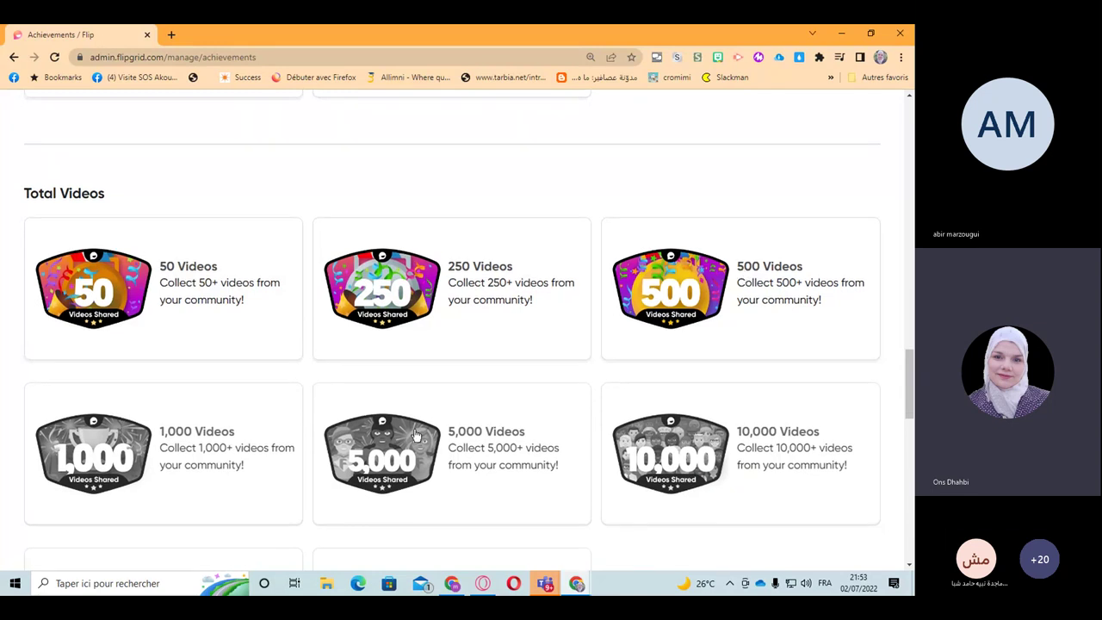
scroll(416, 435, "down", 2)
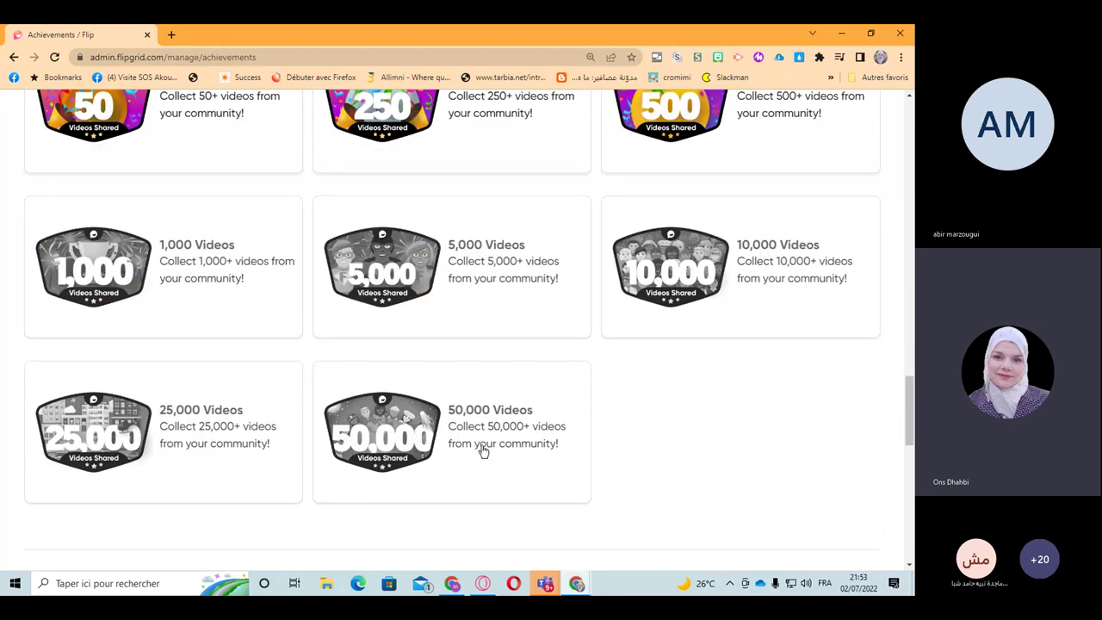
scroll(483, 451, "up", 2)
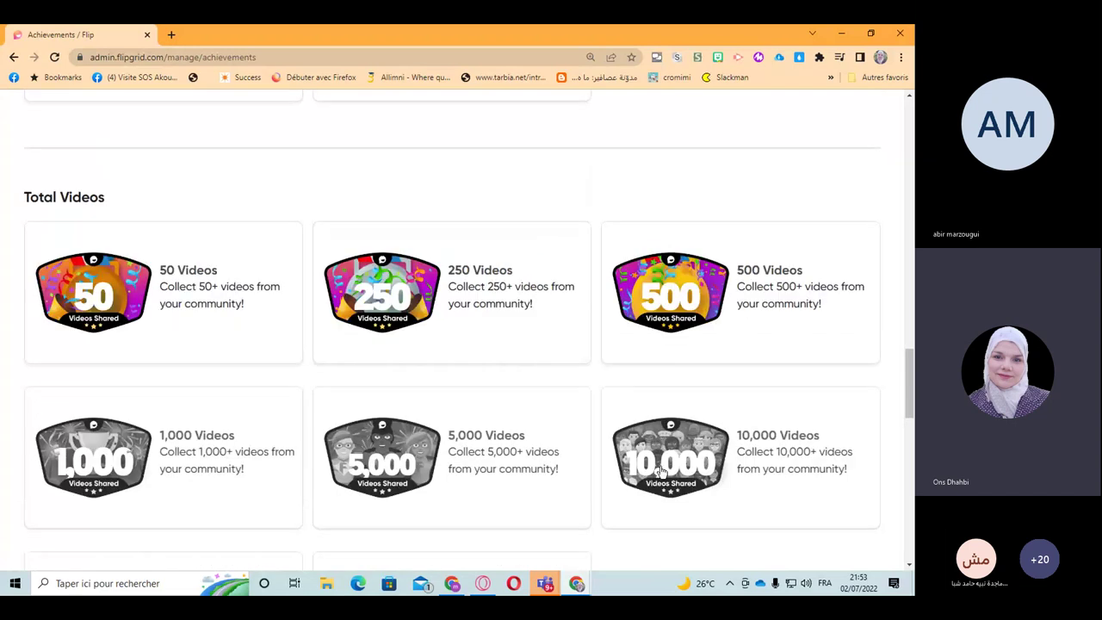
scroll(637, 465, "up", 4)
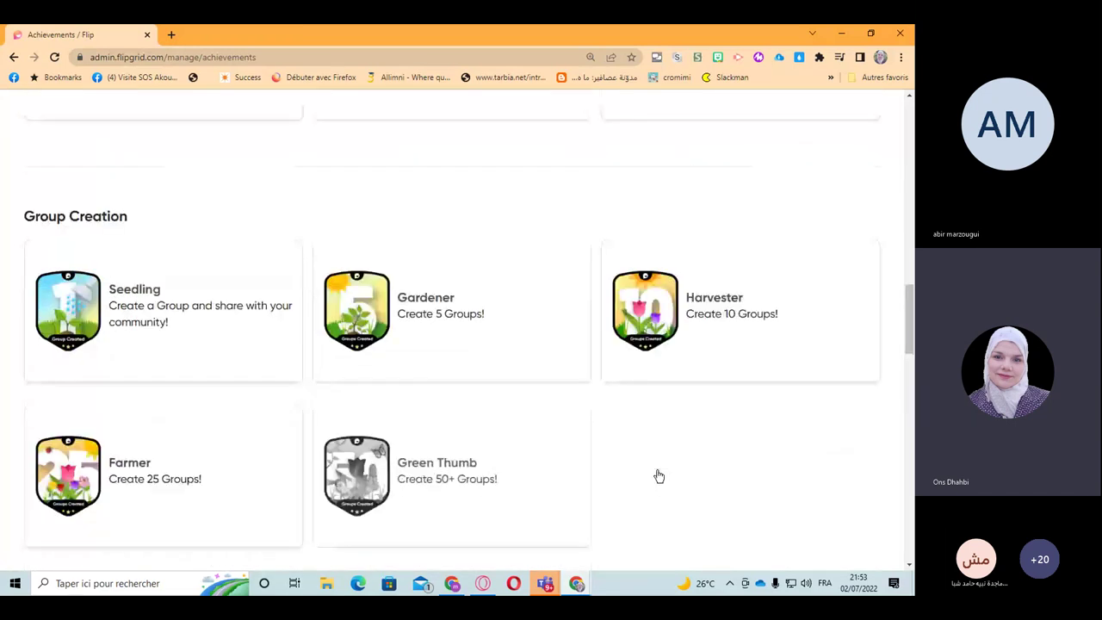
scroll(656, 478, "up", 5)
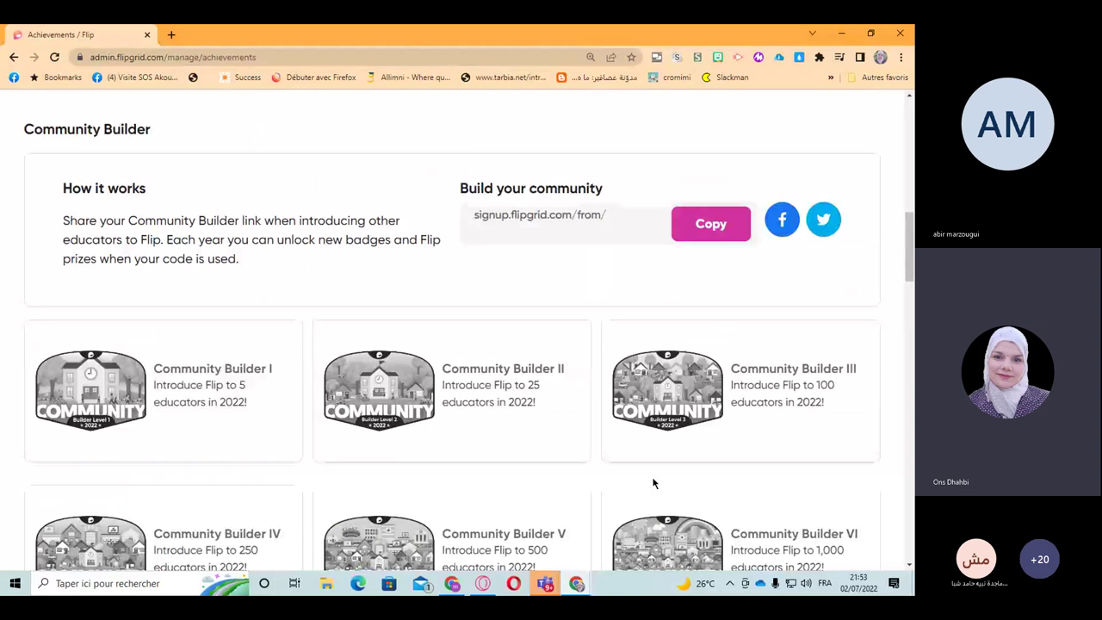
scroll(653, 484, "up", 6)
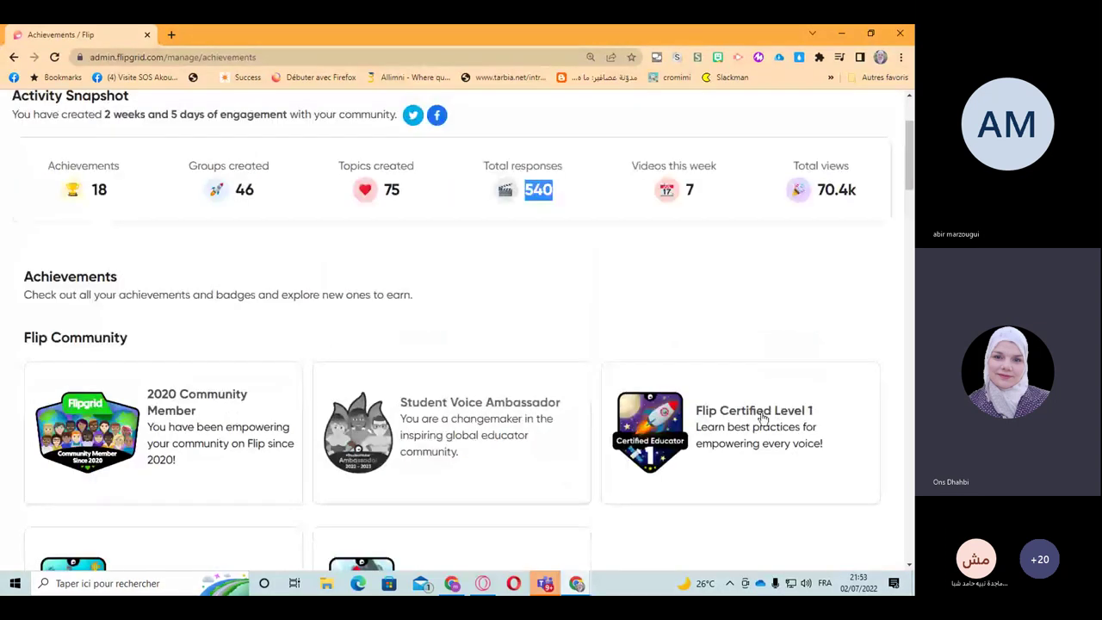
Step: Follow Flip Certified Level 1's 'Learn best practices' link and view the Flipgrid Certified group's L1–L3 topics
left_click(769, 413)
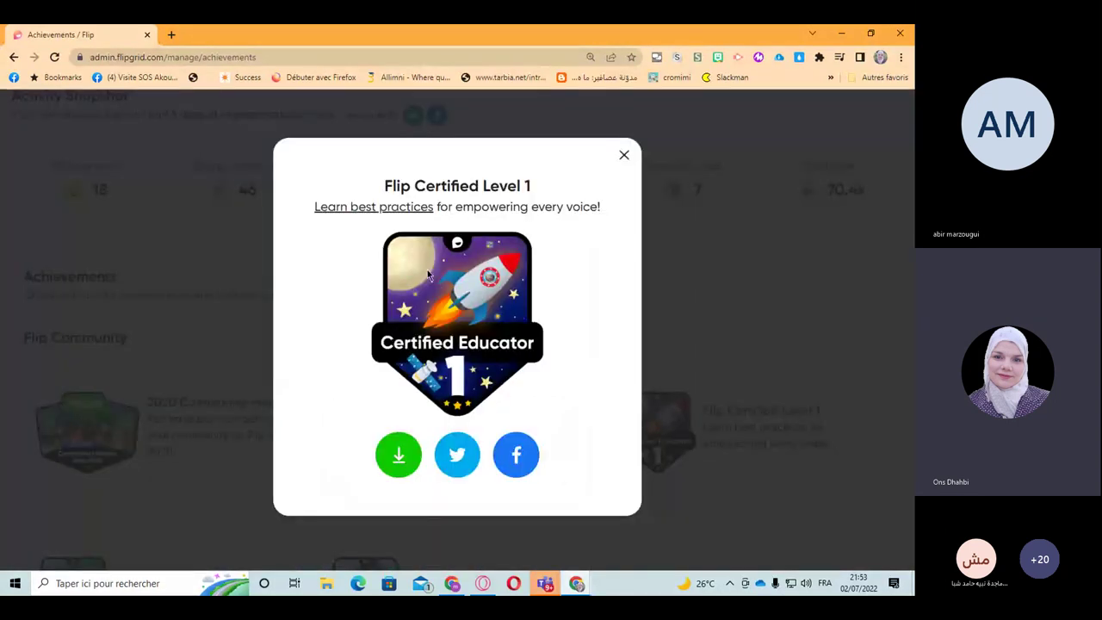
left_click(368, 209)
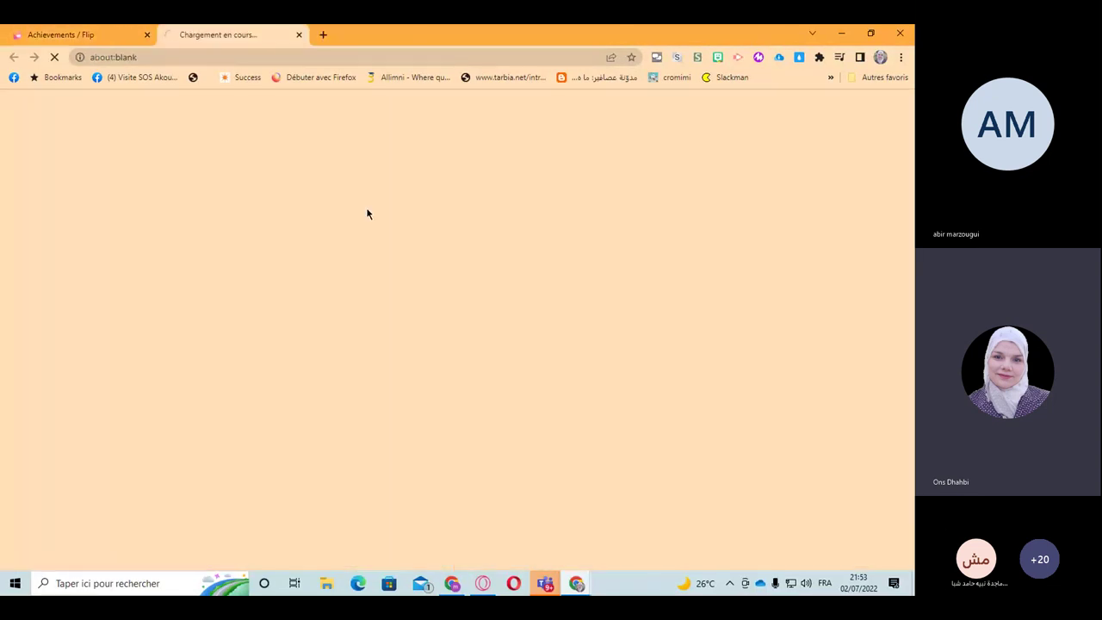
left_click(82, 38)
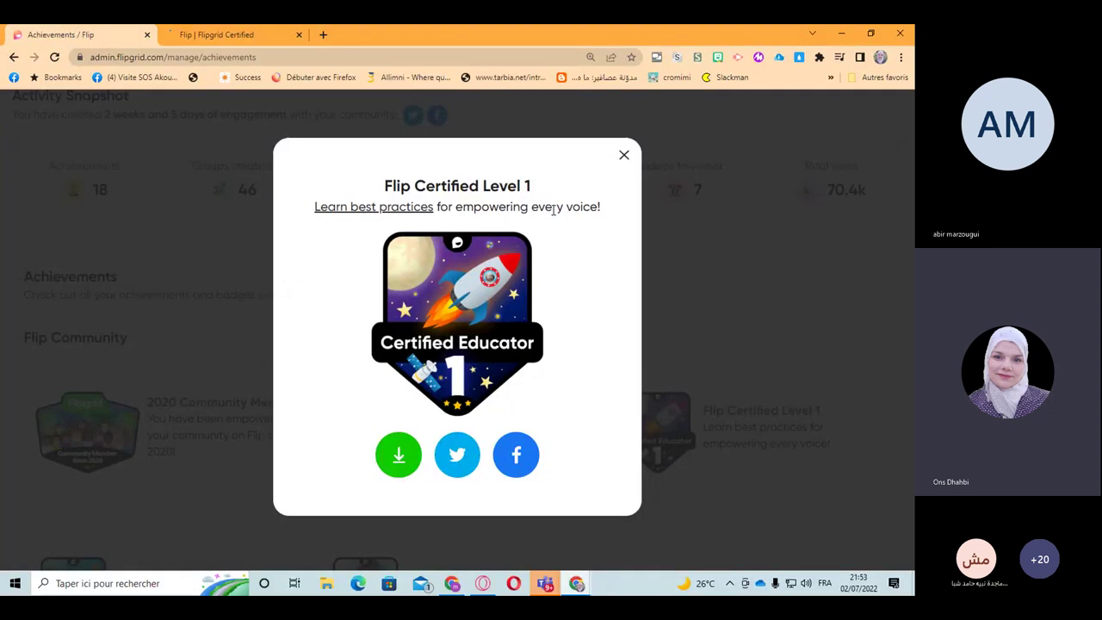
left_click(207, 36)
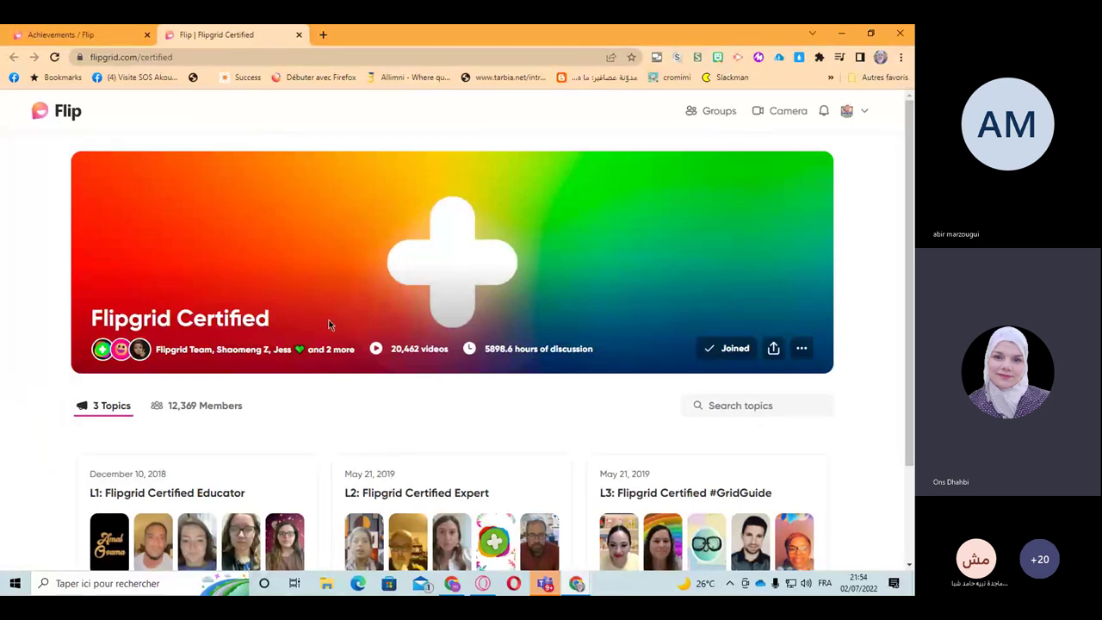
scroll(328, 324, "down", 1)
scroll(328, 324, "down", 2)
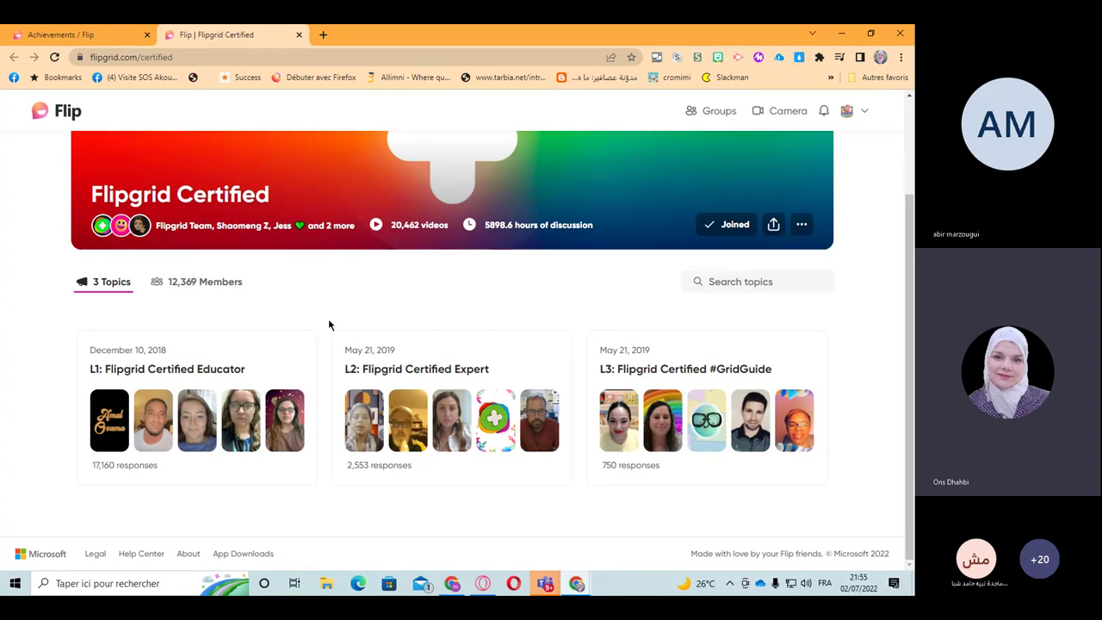
Step: Open the L1: Flipgrid Certified Educator topic's 'complete the requirements' help article
left_click(190, 375)
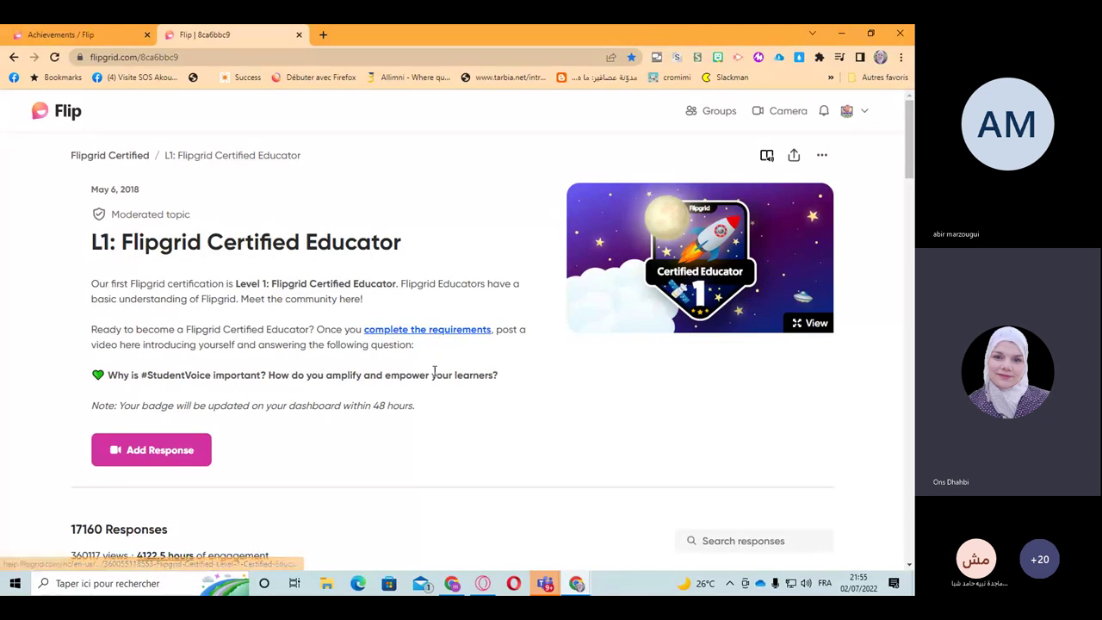
scroll(435, 372, "down", 3)
scroll(437, 375, "up", 3)
left_click(403, 337)
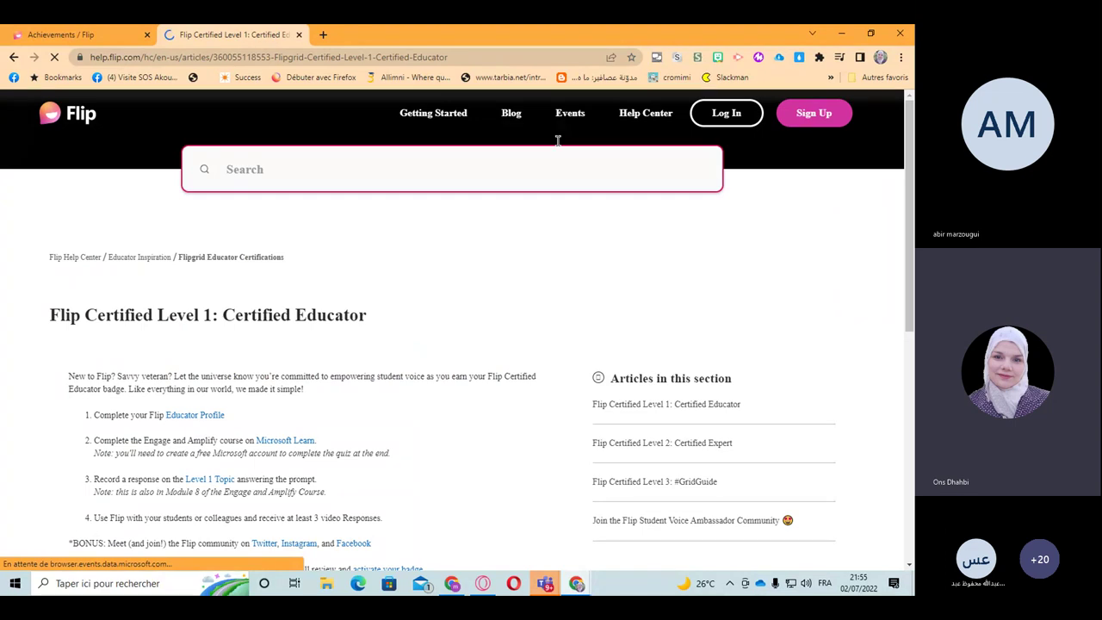
Step: Copy the help article's web address from the address bar
left_click(449, 58)
key("ctrl+c")
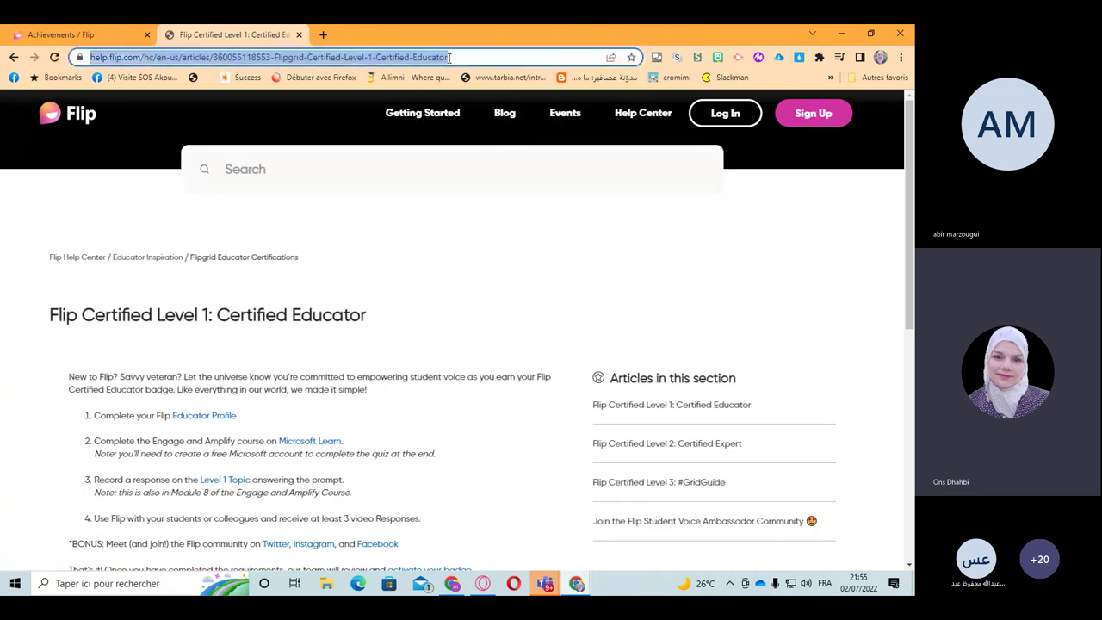
right_click(364, 57)
left_click(399, 142)
Step: Paste the Level 1 article link into the Teams meeting chat and send it
left_click(547, 583)
left_click(570, 564)
right_click(787, 532)
left_click(805, 522)
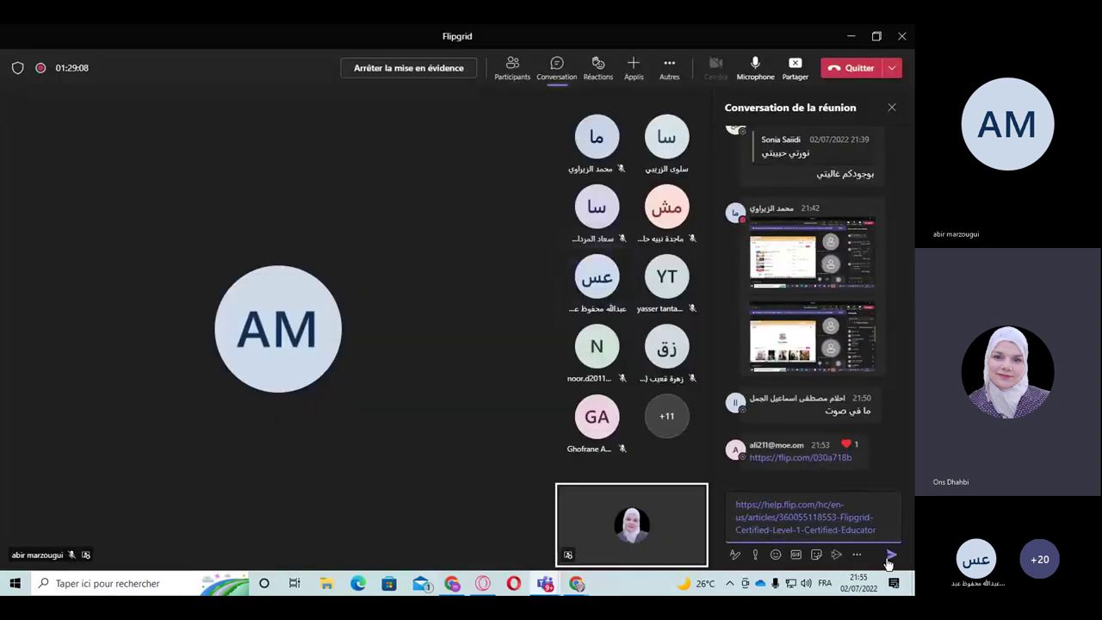
left_click(891, 556)
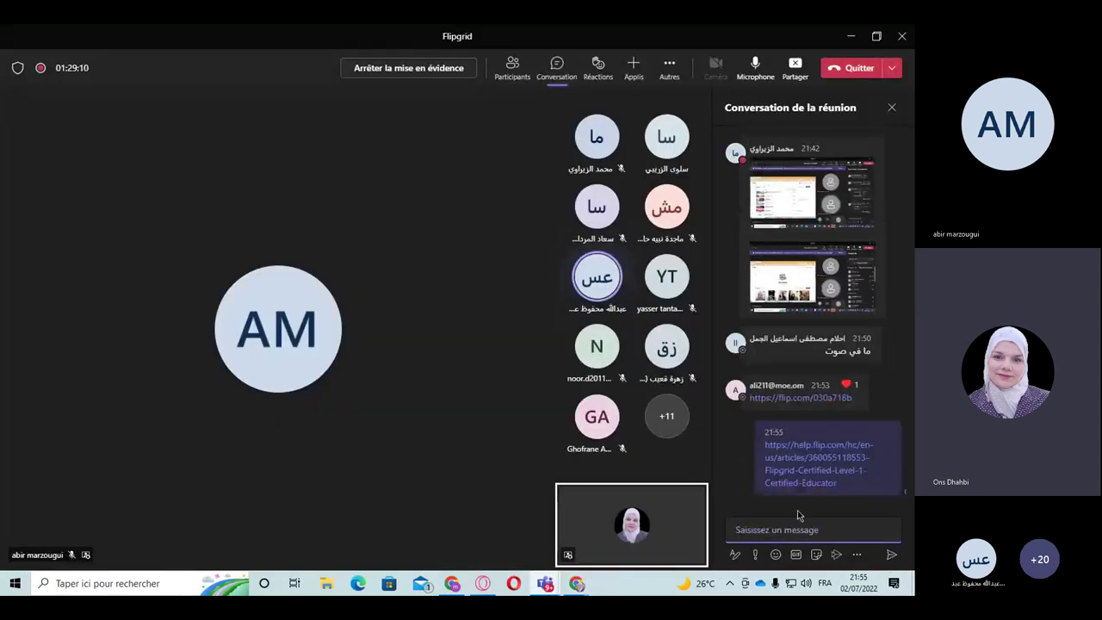
Step: Bring the browser window with the help article back to the front
left_click(603, 289)
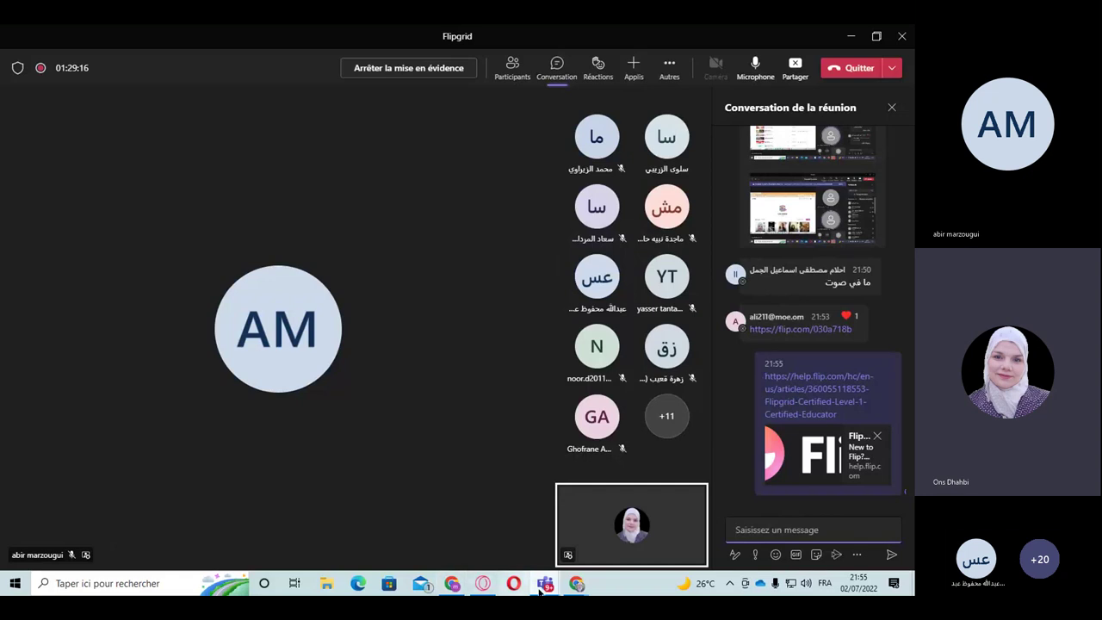
mouse_move(577, 583)
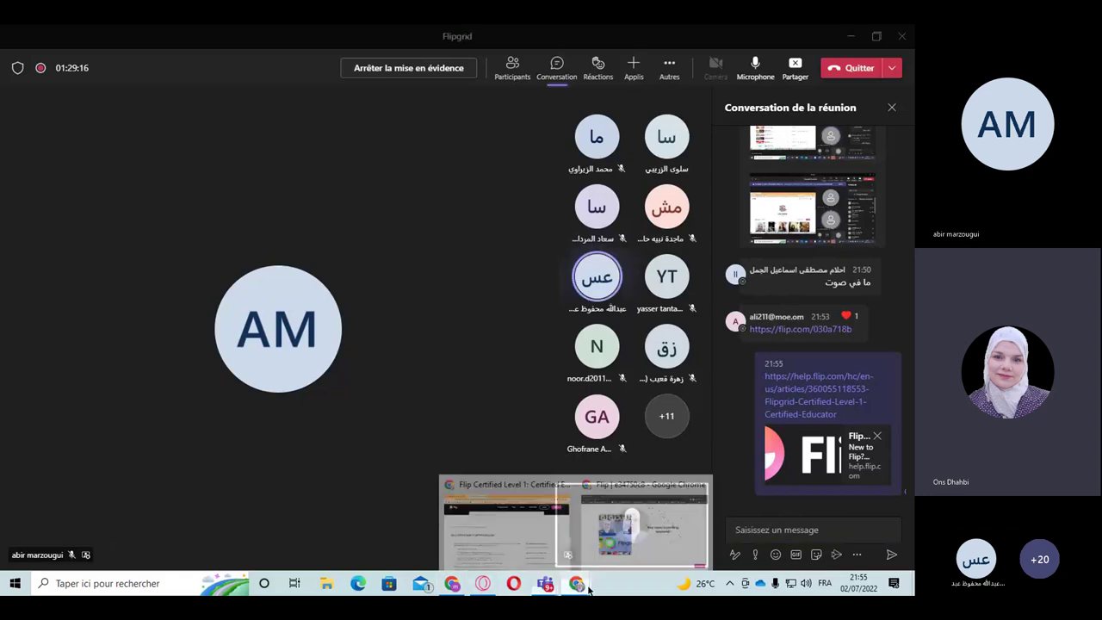
left_click(548, 553)
Step: Go to the Achievements page and close the Certified Educator badge preview
scroll(284, 376, "down", 3)
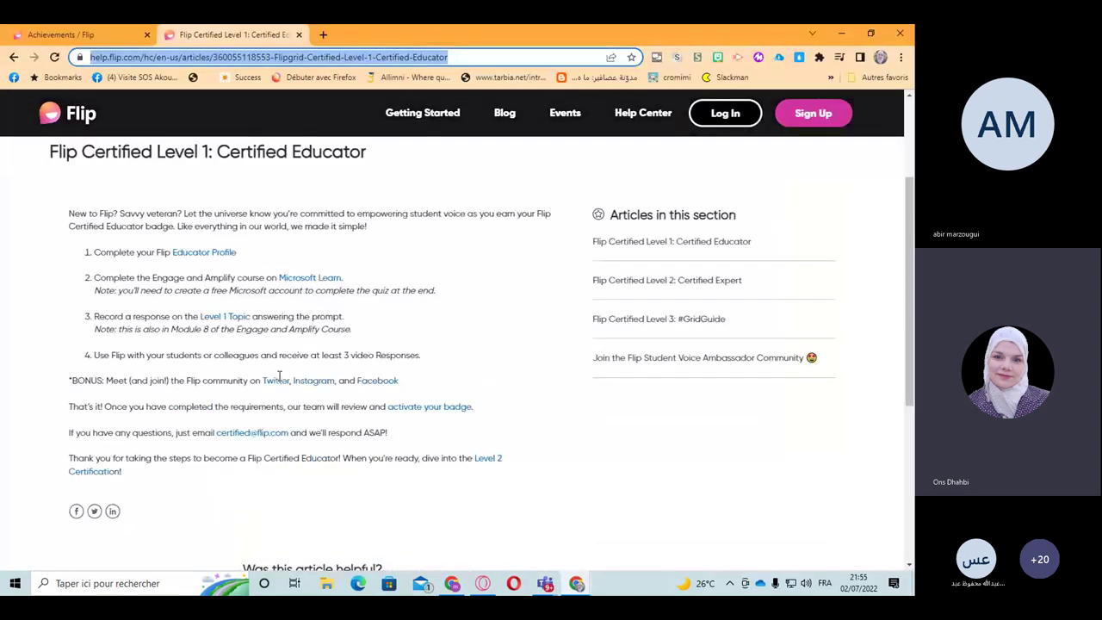
scroll(279, 376, "up", 3)
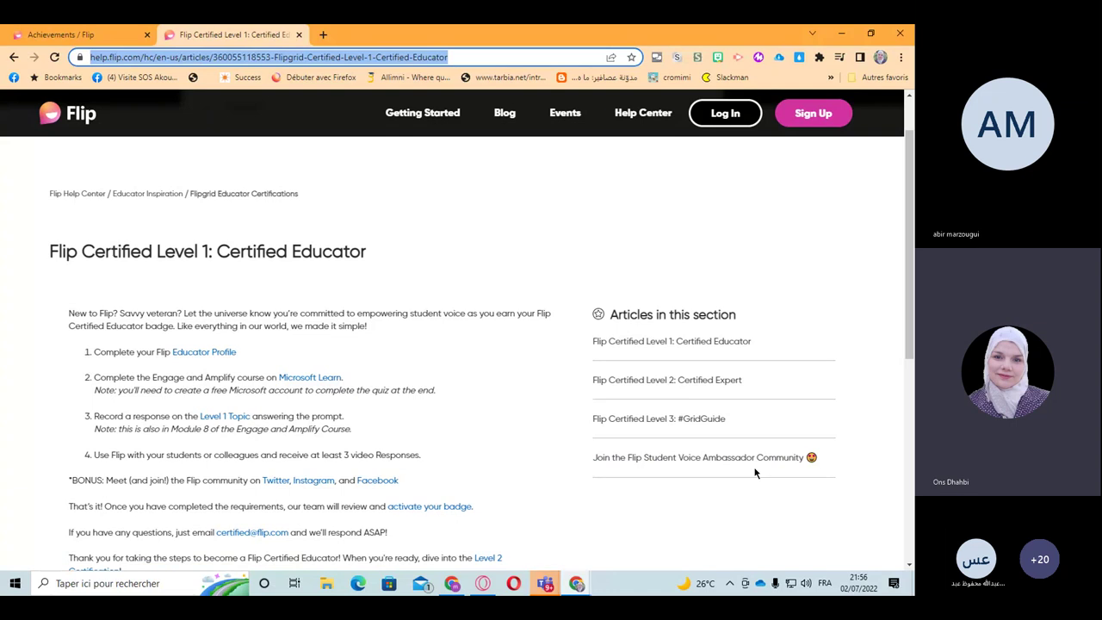
left_click(60, 34)
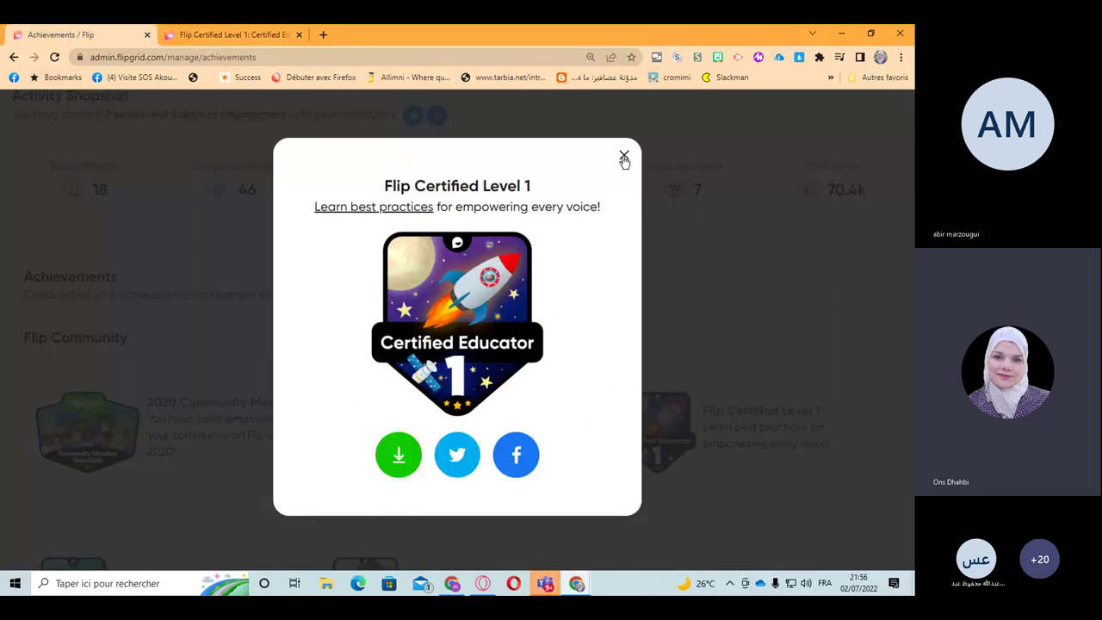
left_click(624, 160)
Step: Browse the Flip Community badges, then return to the Teams meeting window
scroll(585, 347, "up", 3)
scroll(586, 347, "down", 5)
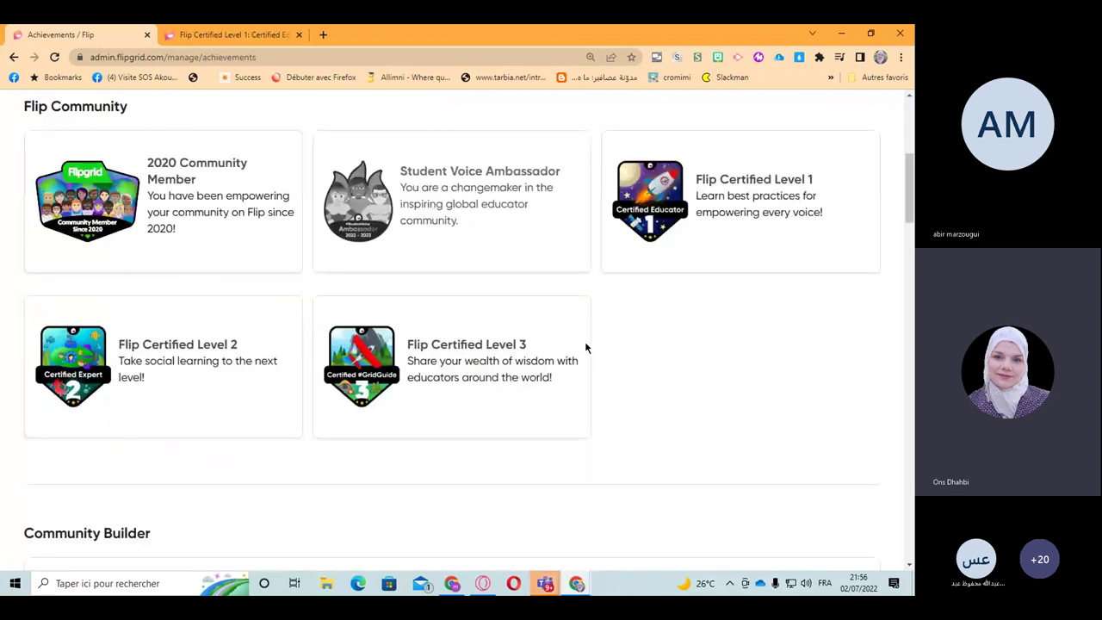
scroll(534, 332, "down", 2)
scroll(482, 318, "up", 2)
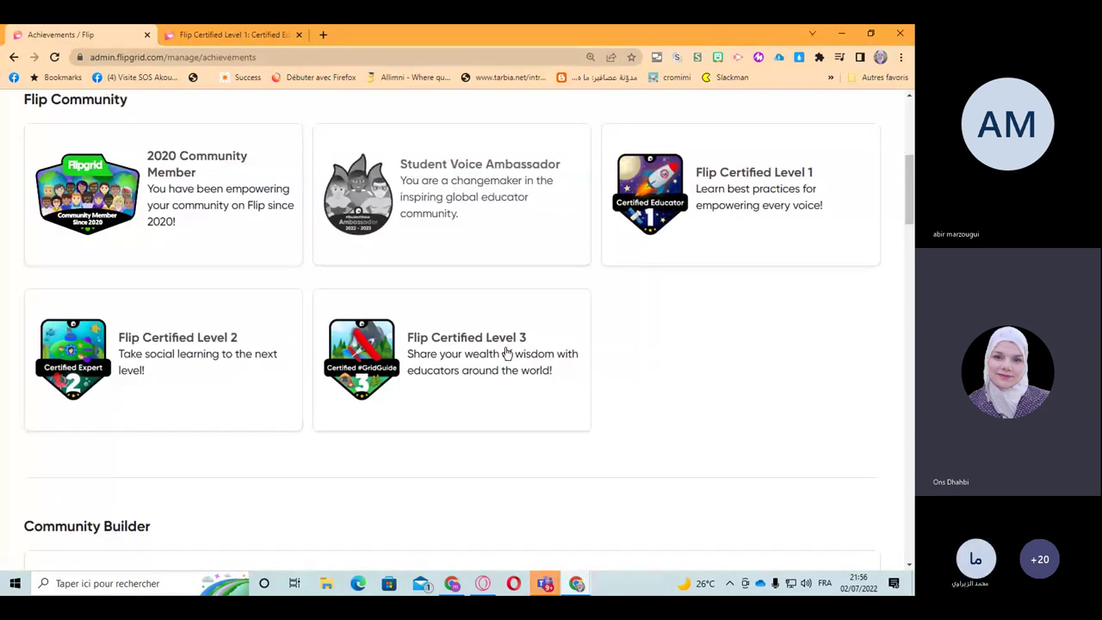
scroll(505, 353, "up", 2)
left_click(571, 555)
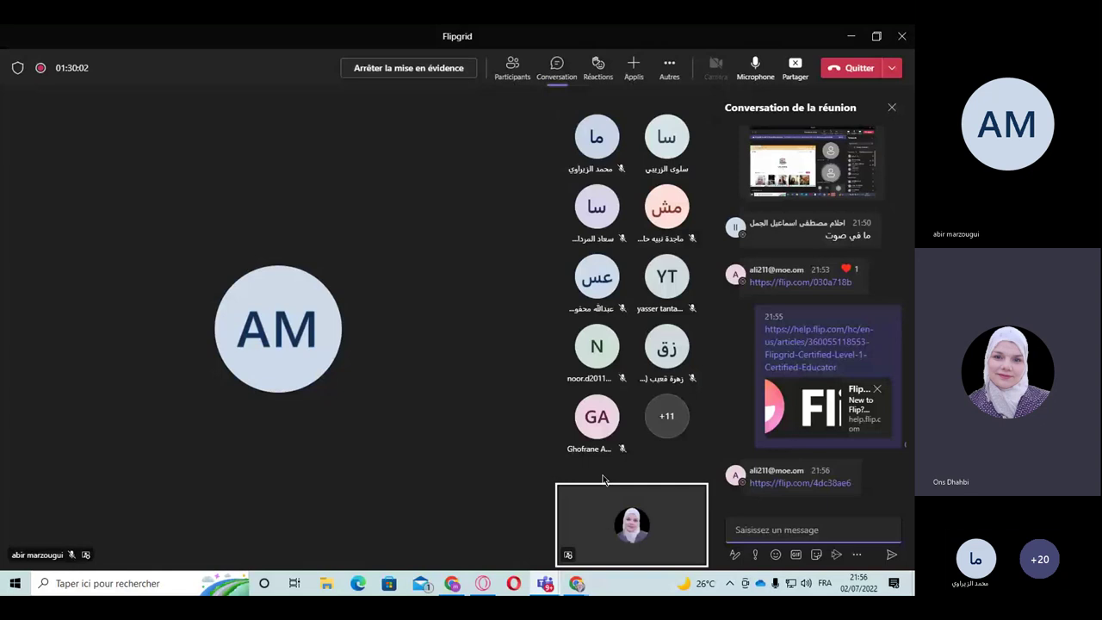
Step: Return to the Flip Achievements page in Chrome and open the avatar's account menu
key("alt+Tab")
scroll(465, 327, "up", 3)
left_click(860, 115)
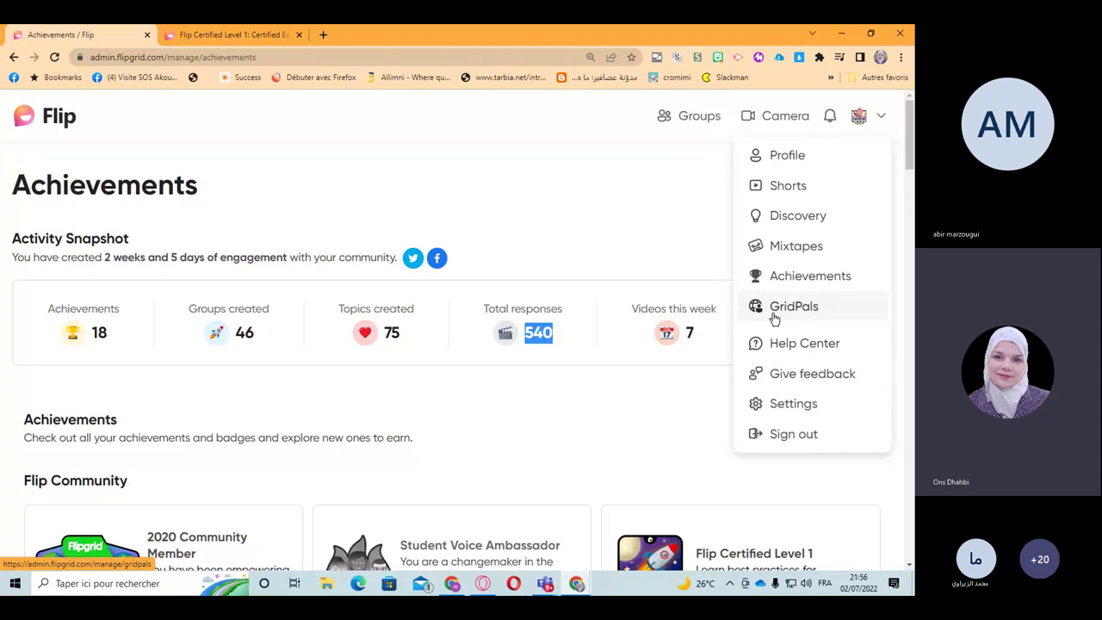
Step: Choose GridPals from the account dropdown menu
left_click(771, 310)
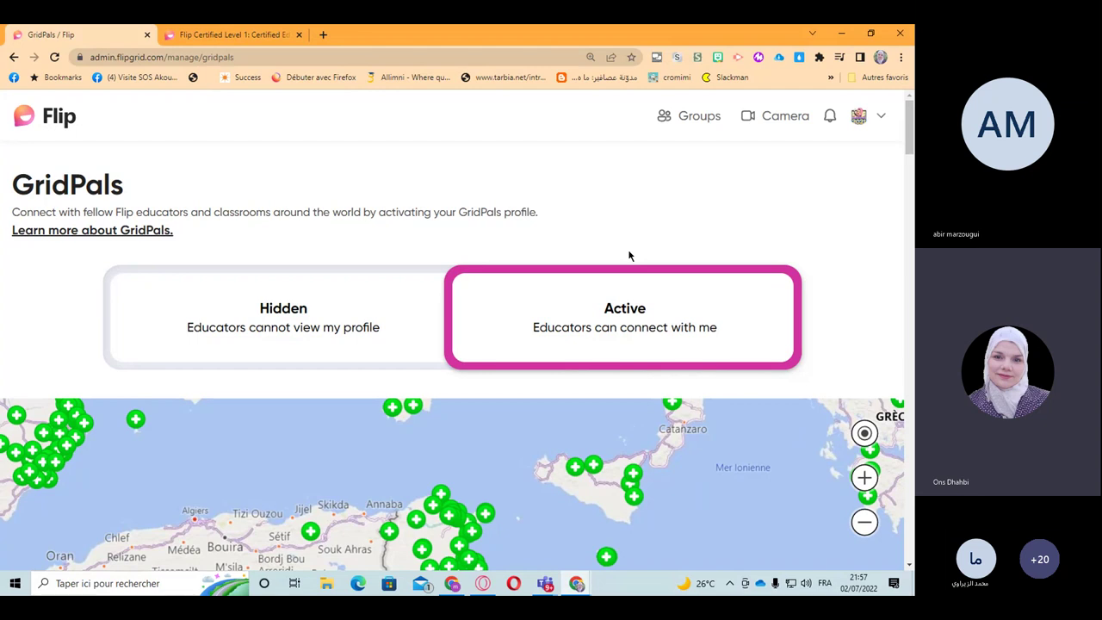
Step: Zoom the GridPals map out from the Mediterranean to a full world view
scroll(911, 142, "down", 2)
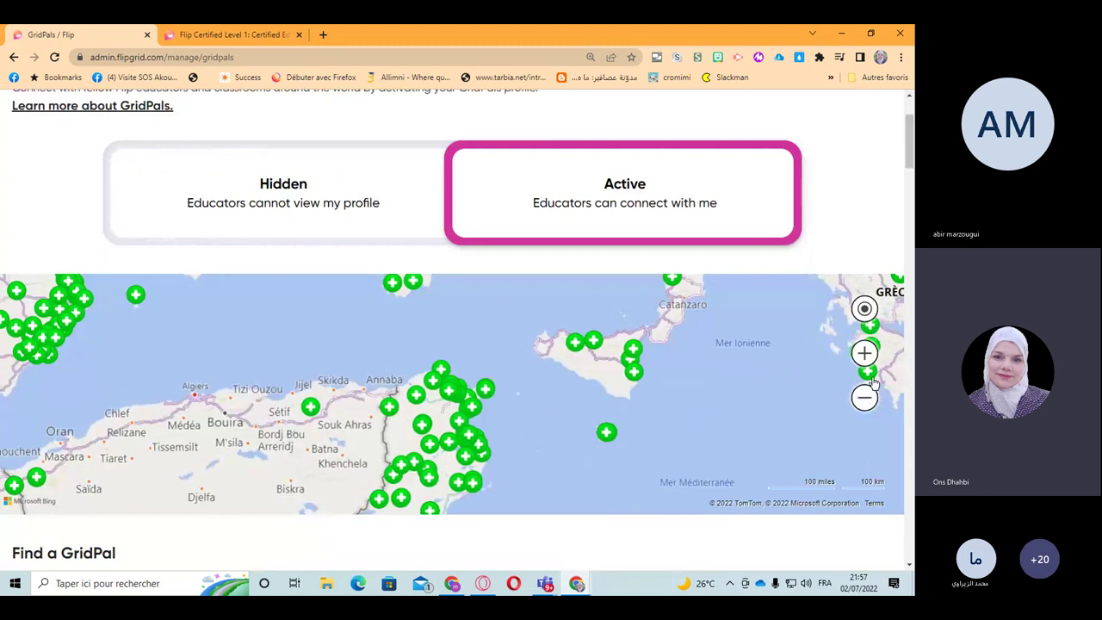
left_click(864, 398)
left_click(865, 398)
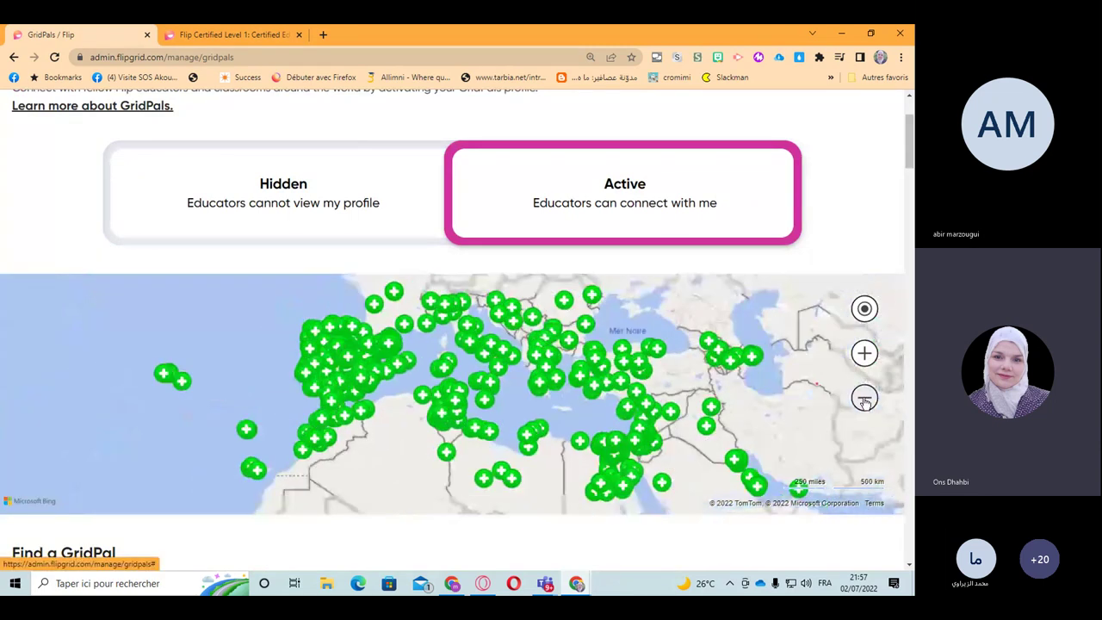
left_click(864, 397)
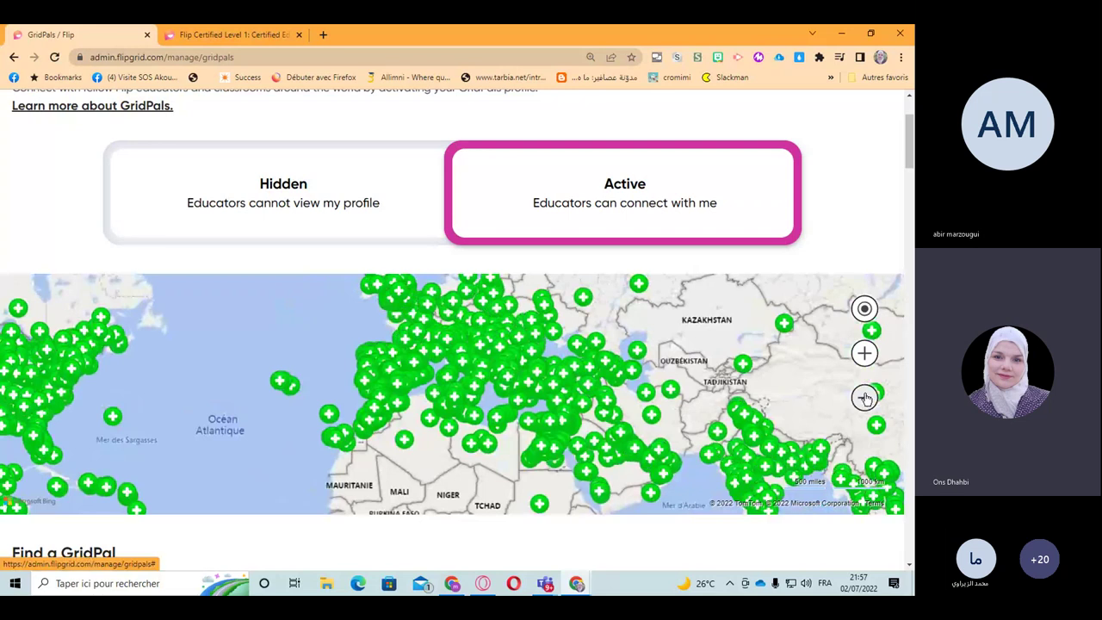
left_click(865, 397)
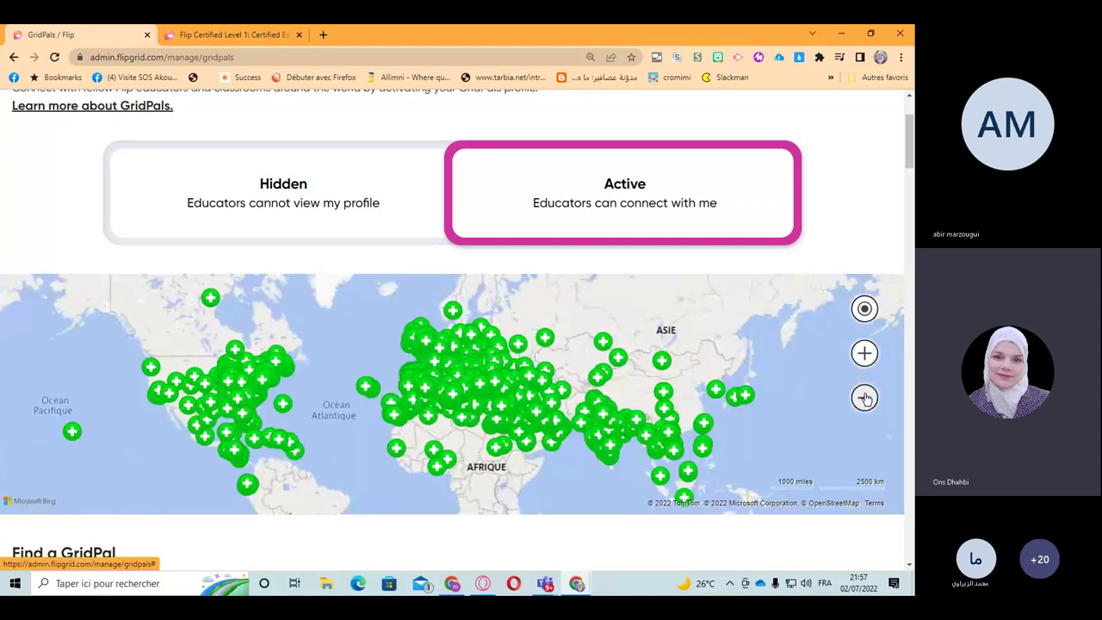
left_click(865, 398)
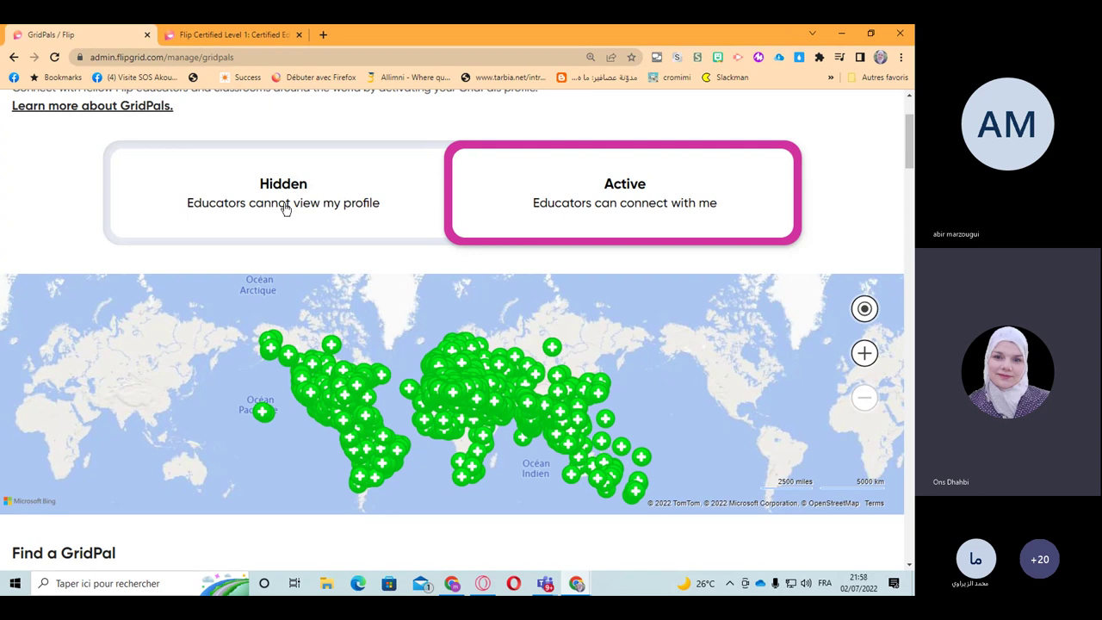
Step: Scroll down to the Find a GridPal directory of 46,101 educators
scroll(285, 209, "up", 1)
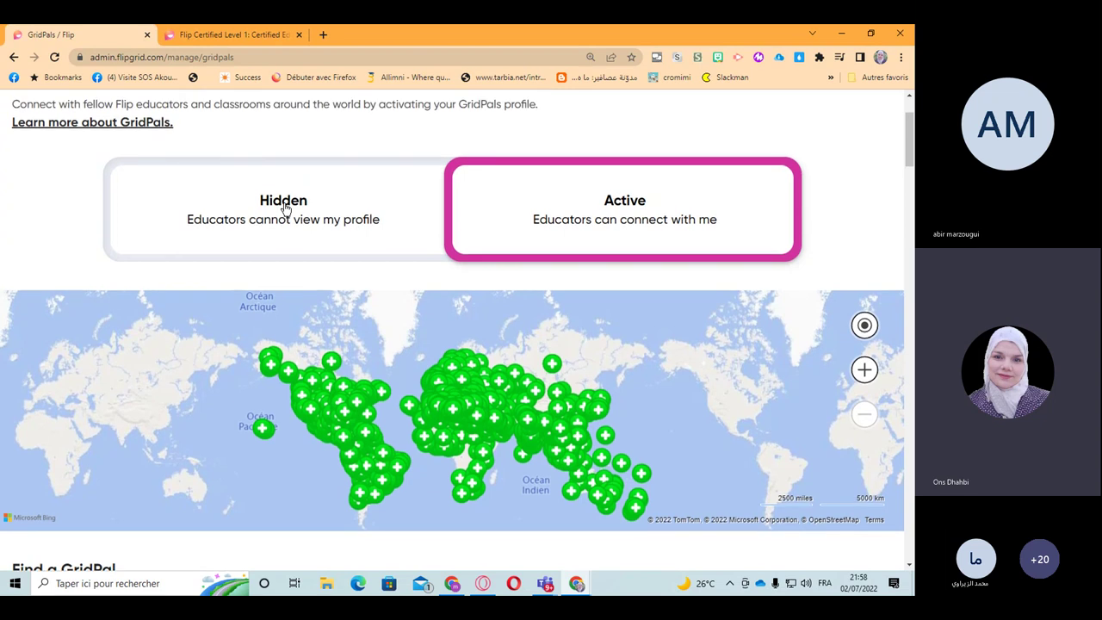
scroll(285, 209, "up", 2)
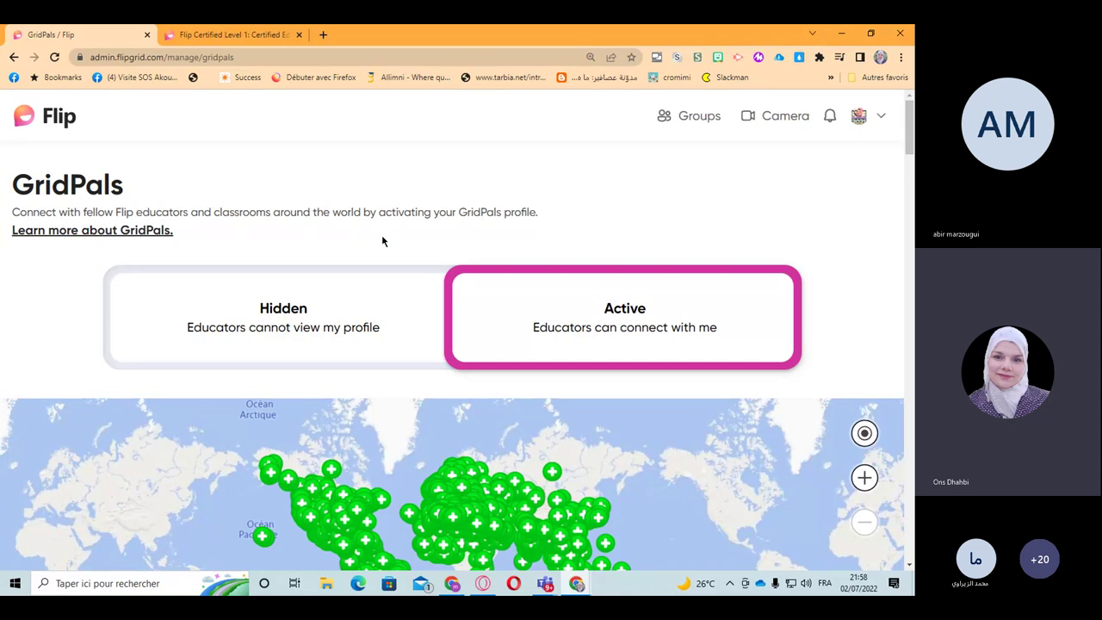
scroll(383, 241, "down", 1)
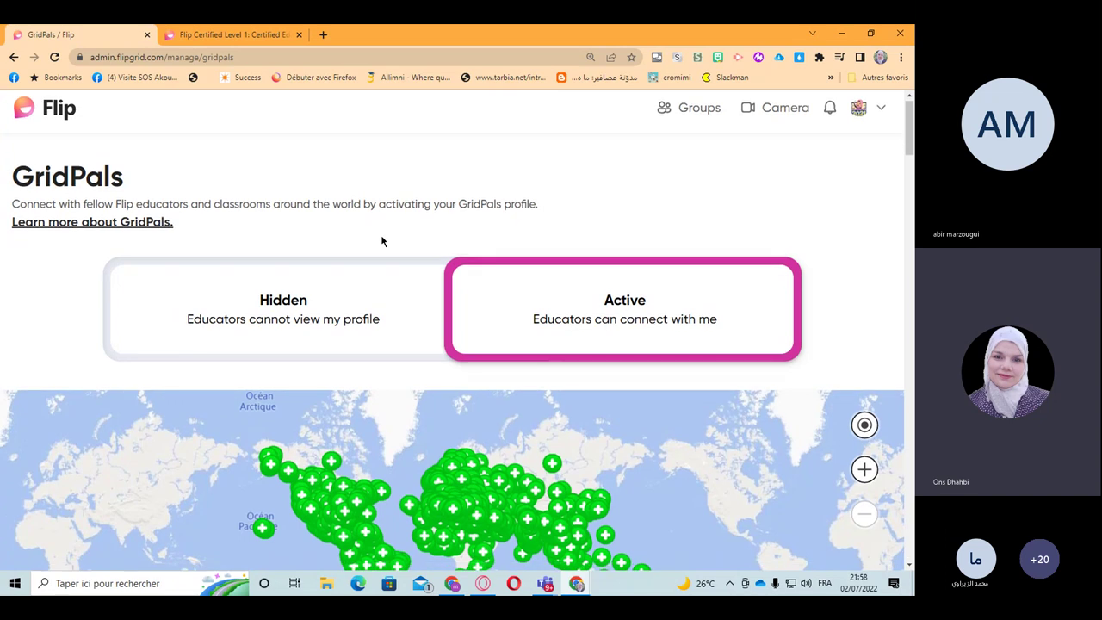
scroll(383, 241, "down", 1)
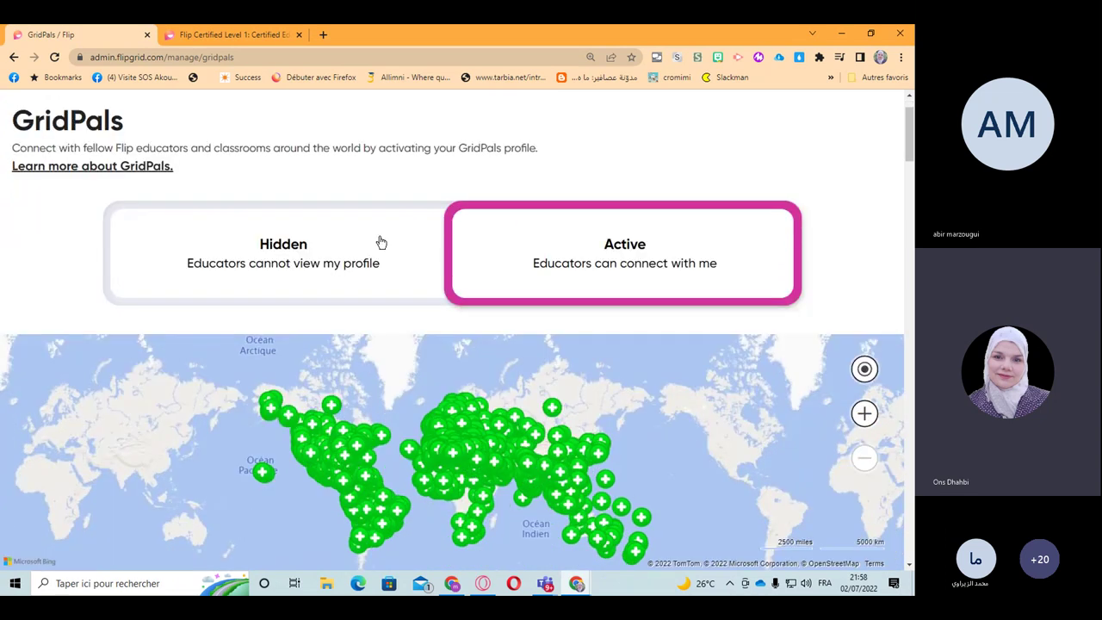
scroll(382, 242, "down", 3)
scroll(443, 271, "up", 1)
scroll(442, 271, "up", 1)
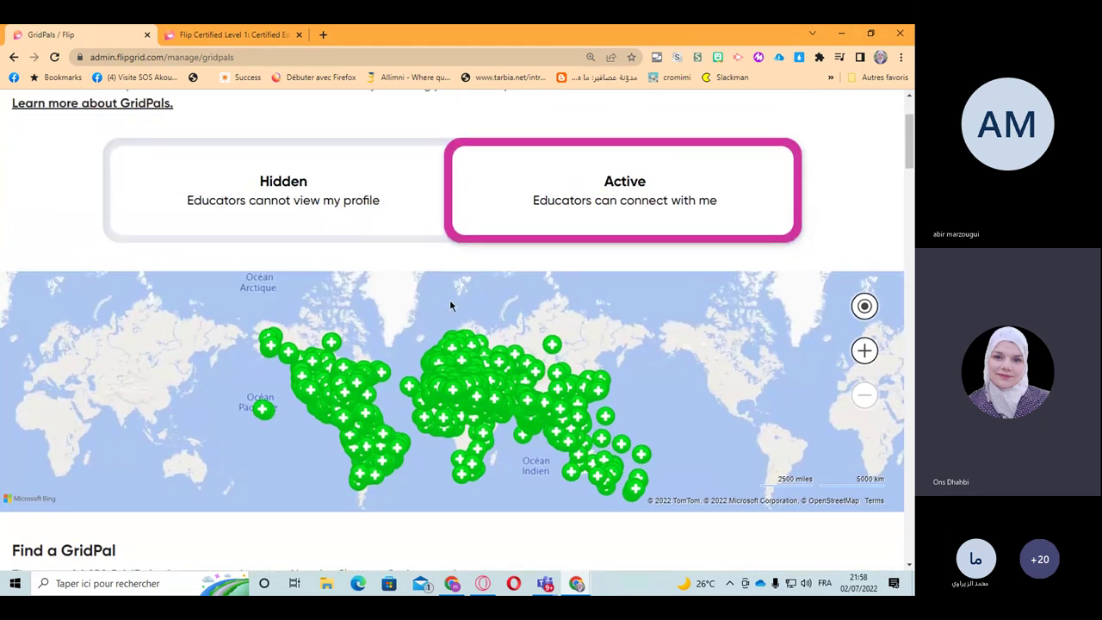
scroll(450, 301, "down", 4)
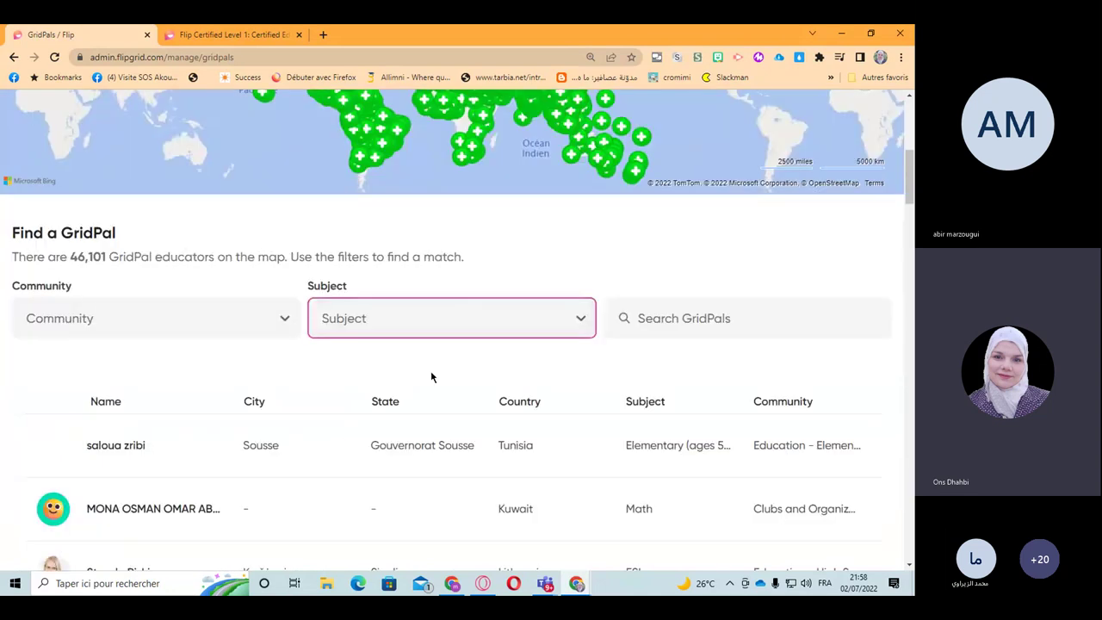
Step: Send an invite to the first listed educator and close the confirmation
scroll(160, 344, "down", 2)
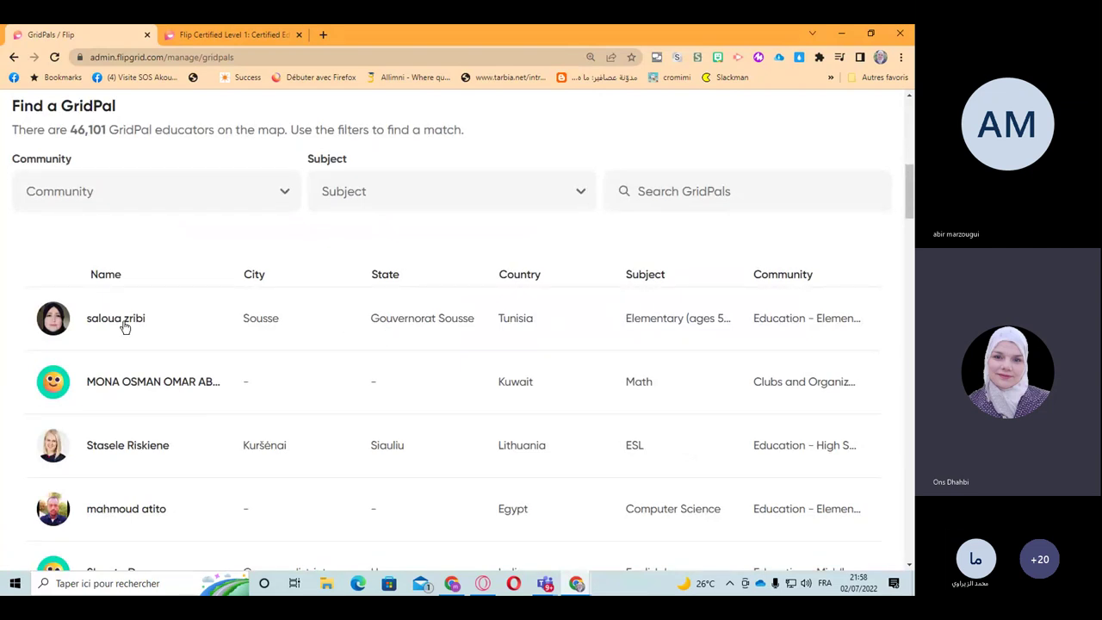
mouse_move(125, 326)
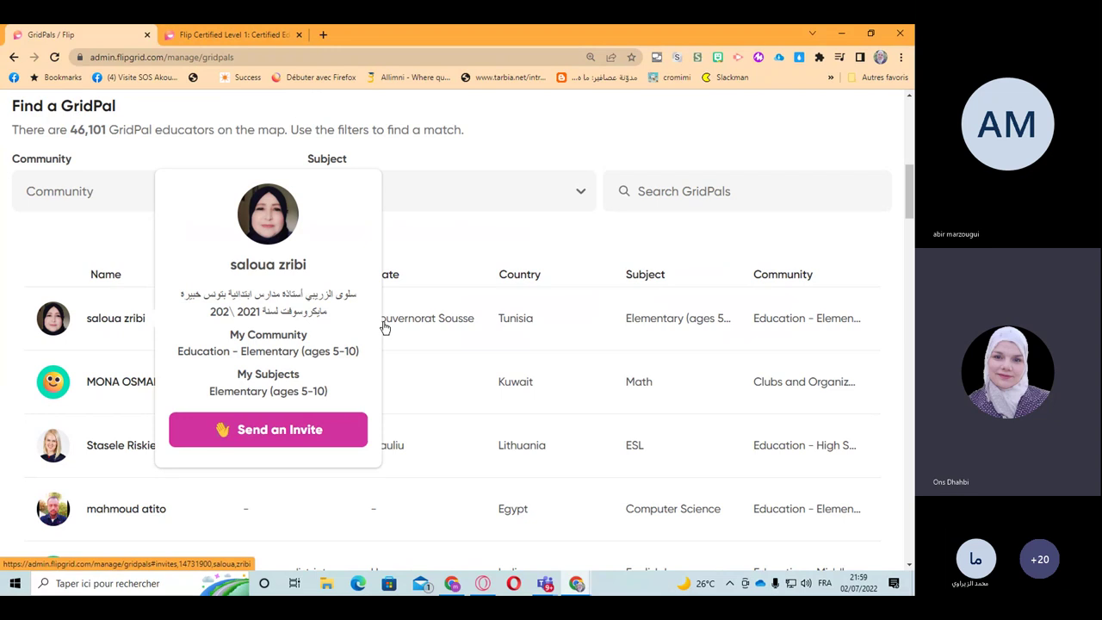
mouse_move(911, 179)
left_mouse_down()
mouse_move(910, 140)
mouse_move(910, 182)
left_mouse_up()
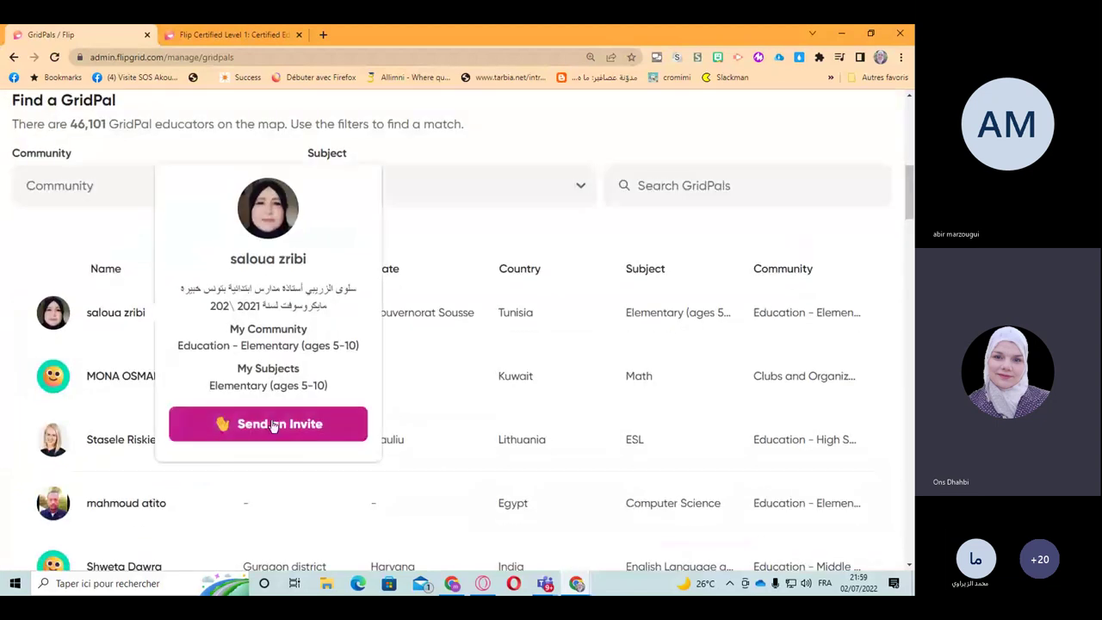
left_click(271, 426)
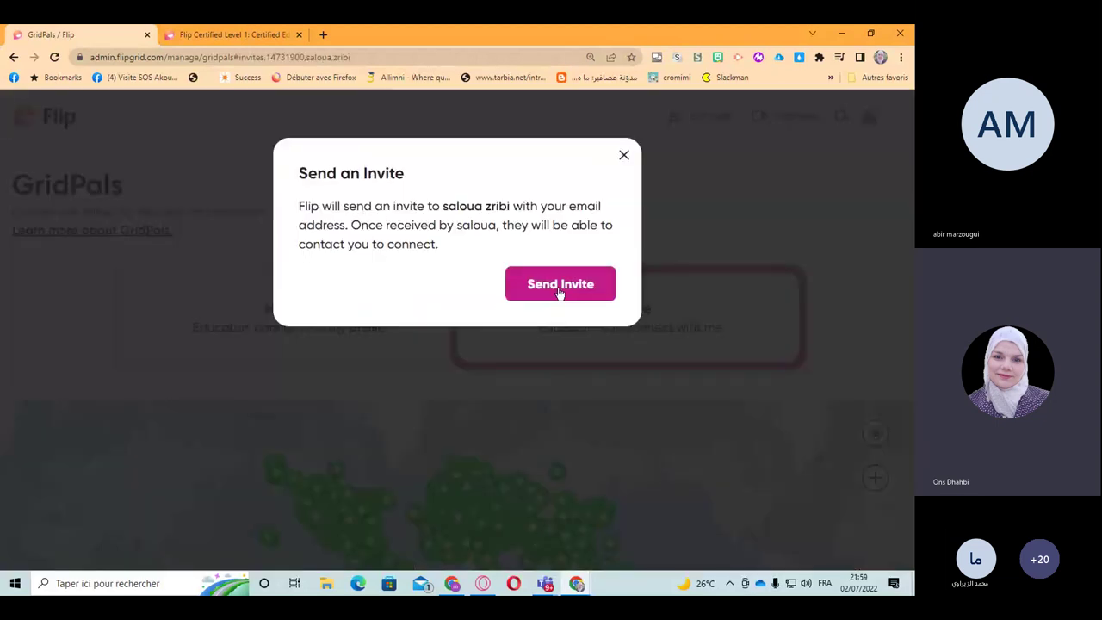
left_click(560, 294)
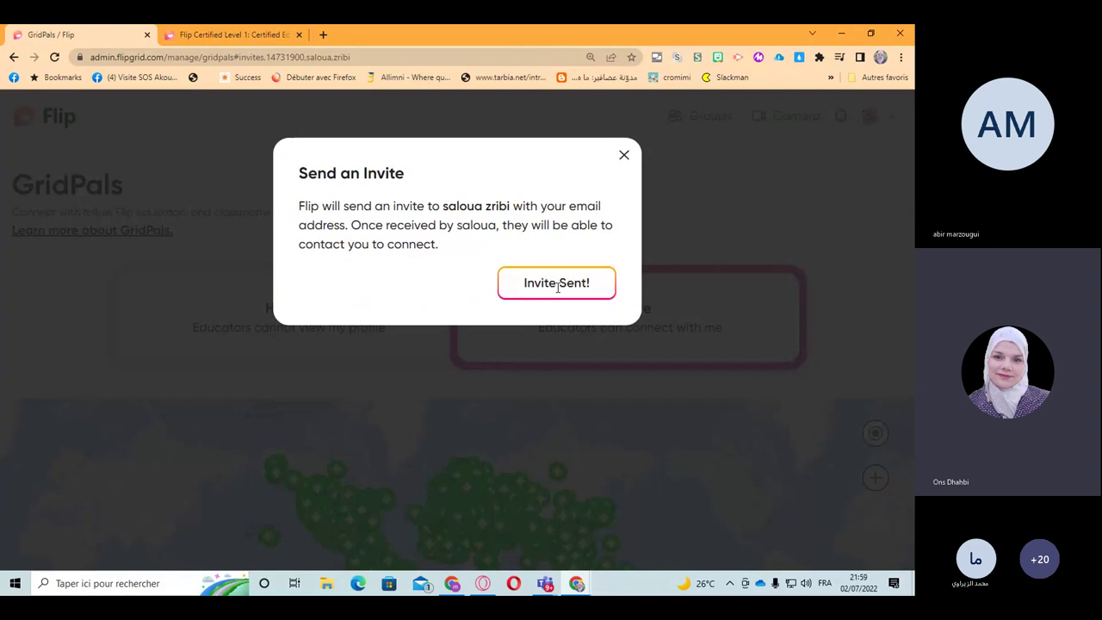
left_click(624, 156)
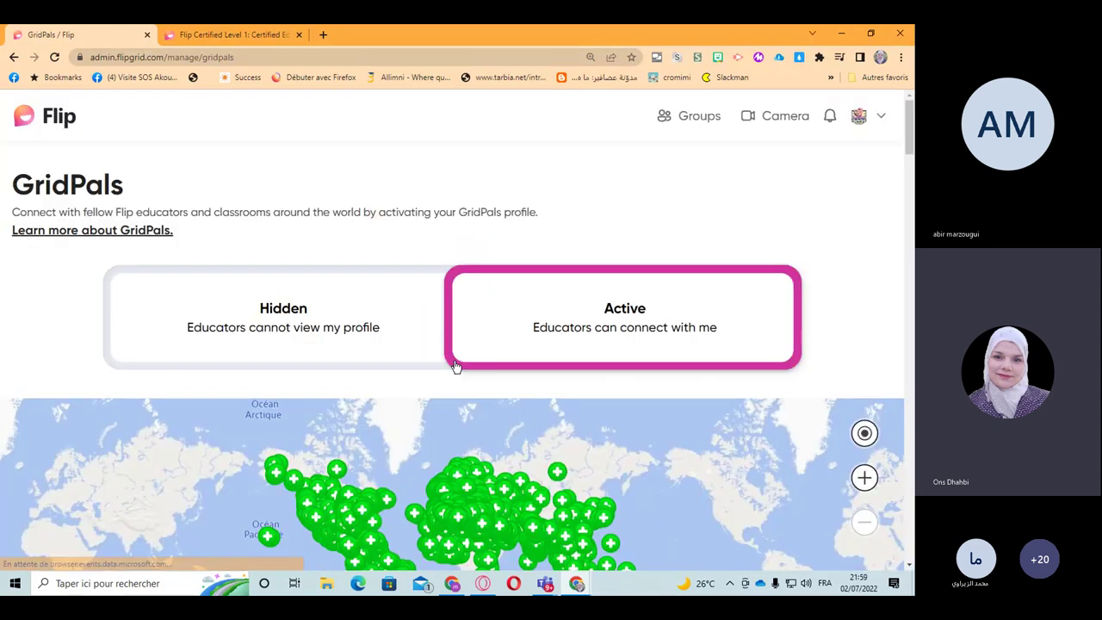
Step: Scroll down to the Find a GridPal results table of educators
scroll(450, 362, "down", 5)
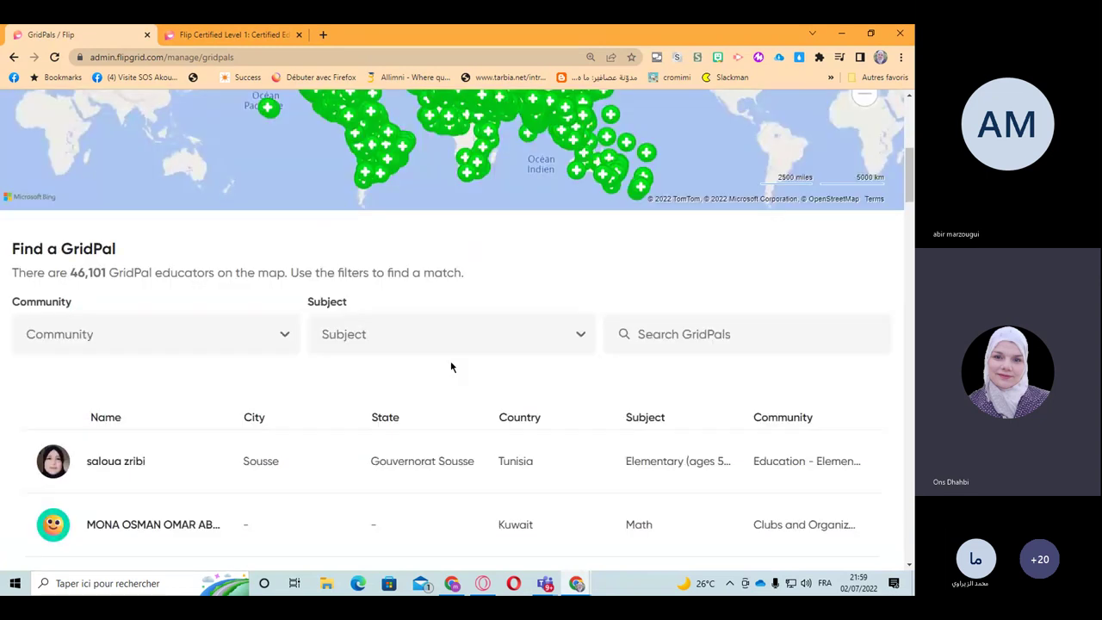
mouse_move(134, 425)
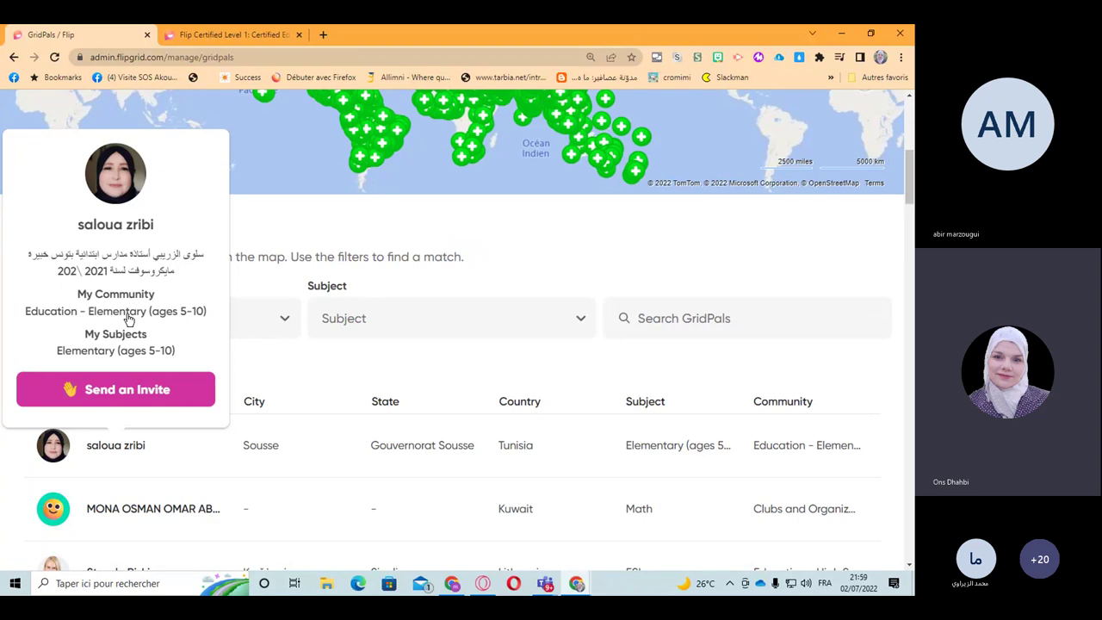
scroll(127, 318, "down", 1)
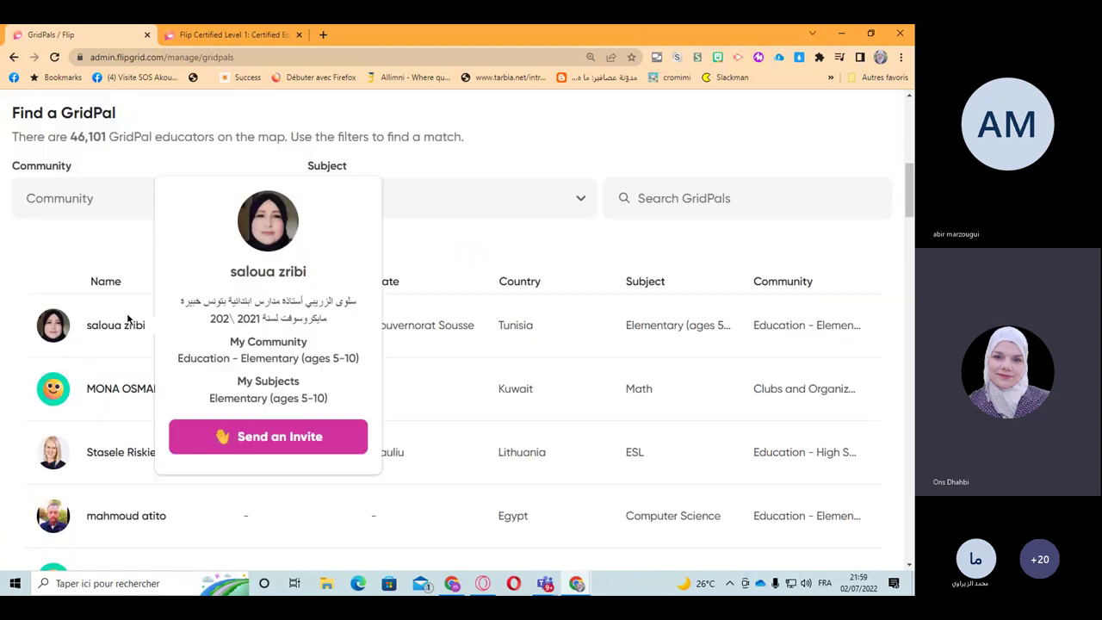
scroll(121, 353, "down", 1)
mouse_move(114, 392)
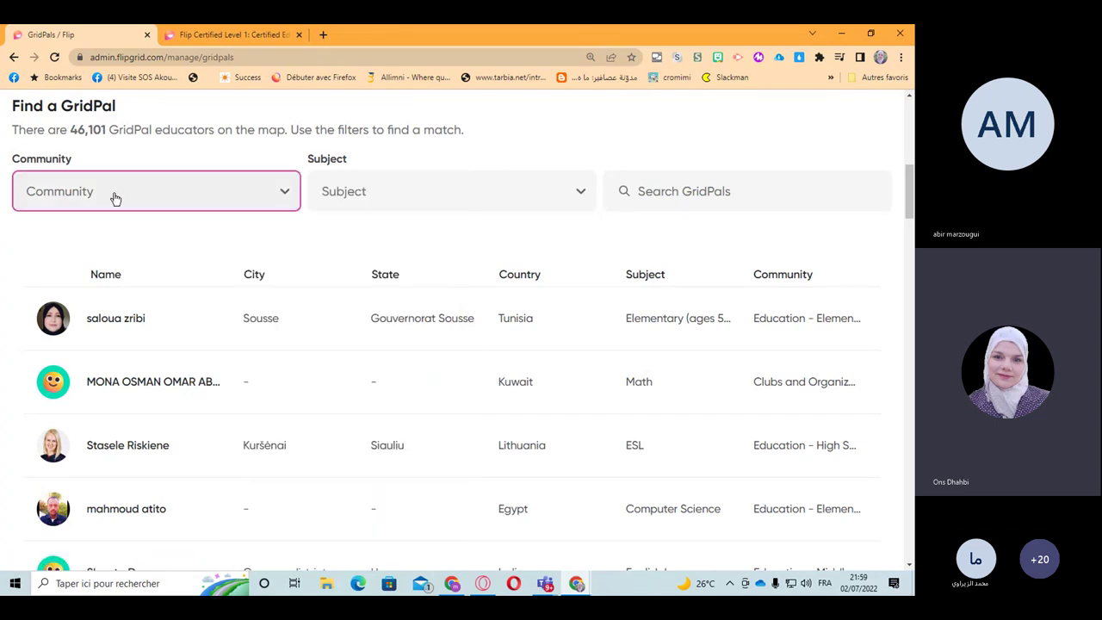
left_click(672, 195)
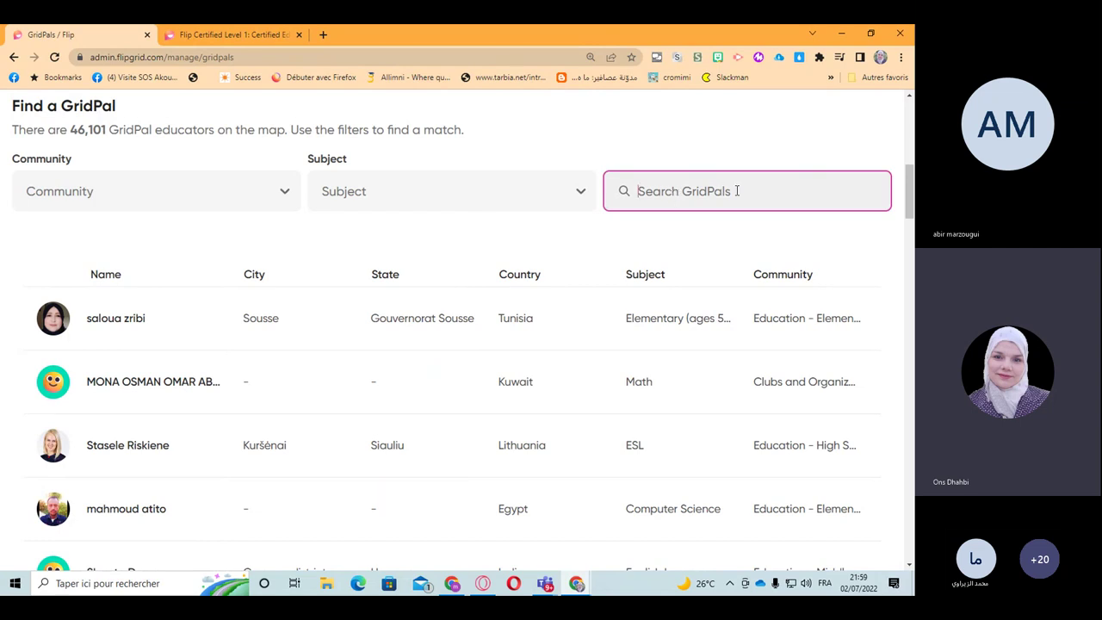
left_click(207, 197)
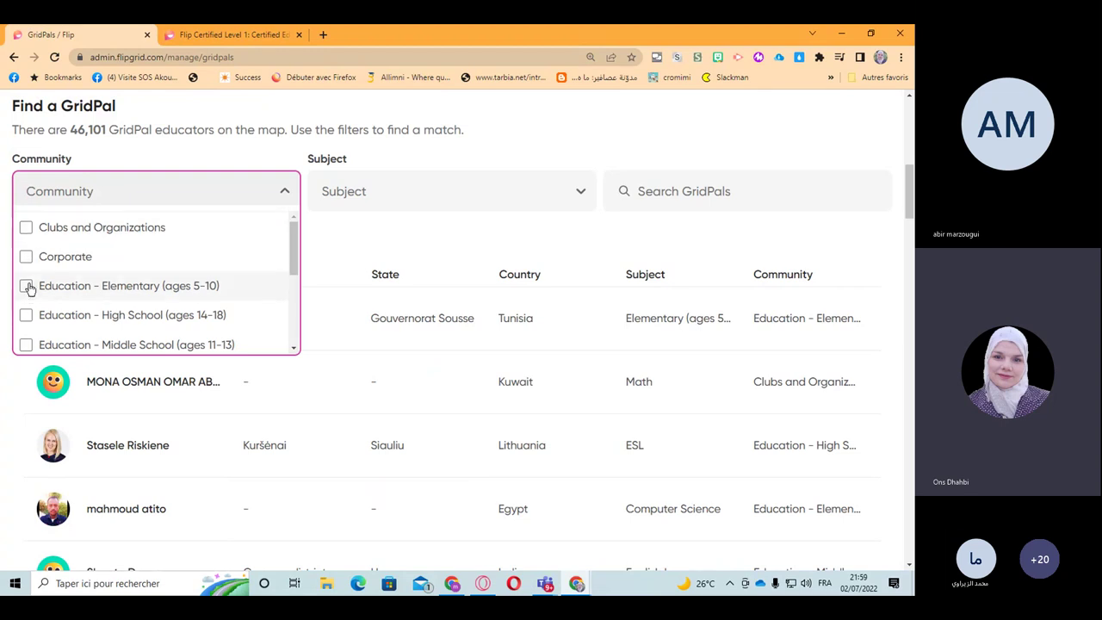
scroll(30, 288, "down", 3)
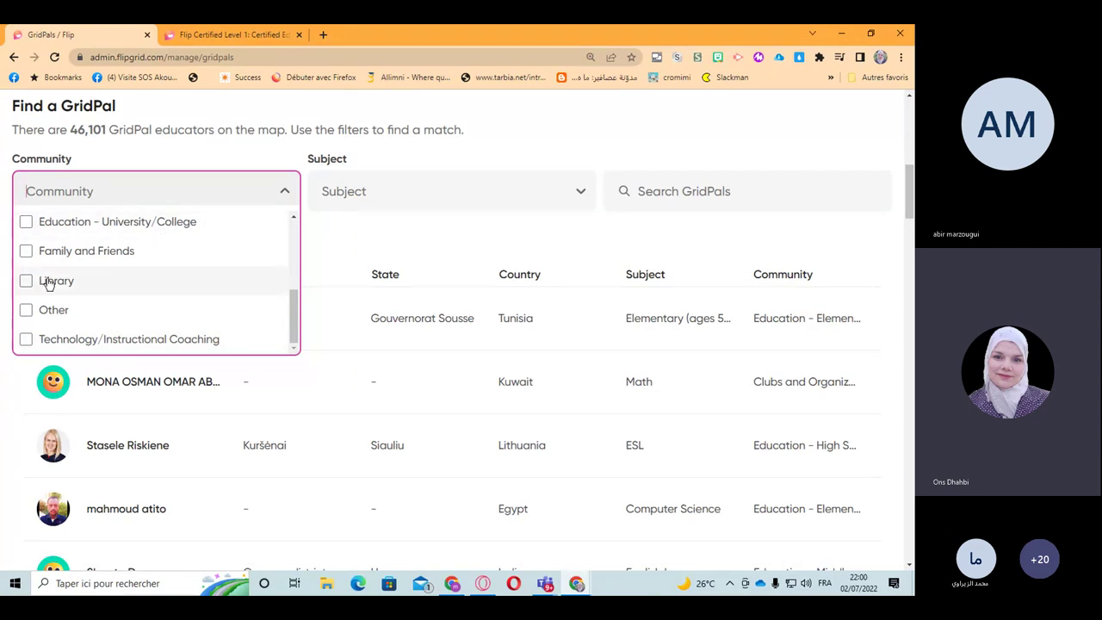
scroll(34, 285, "up", 3)
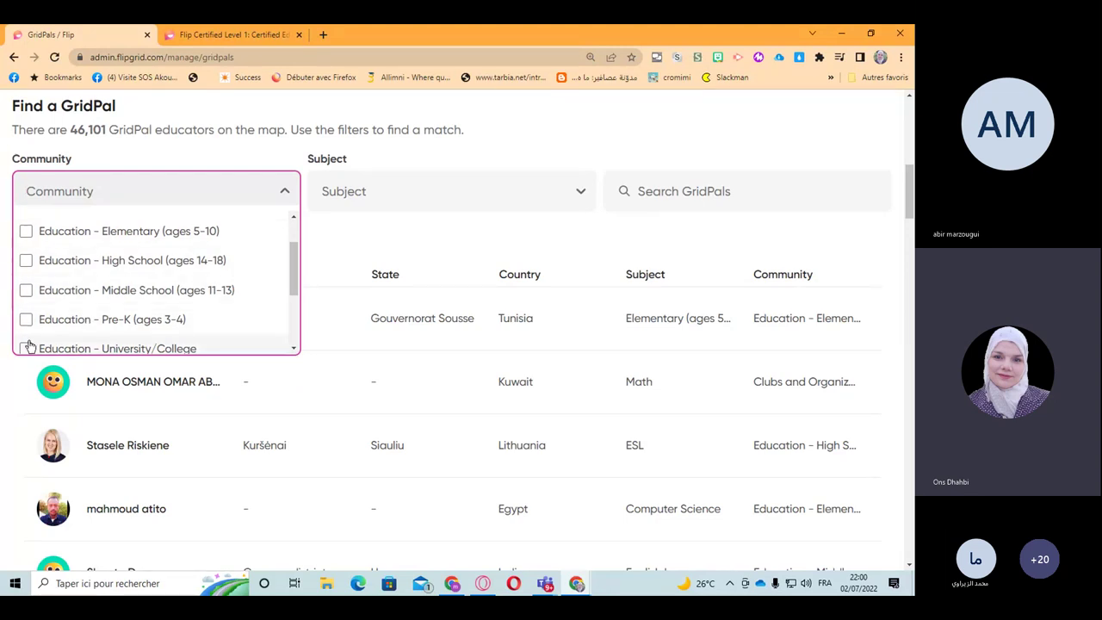
left_click(353, 230)
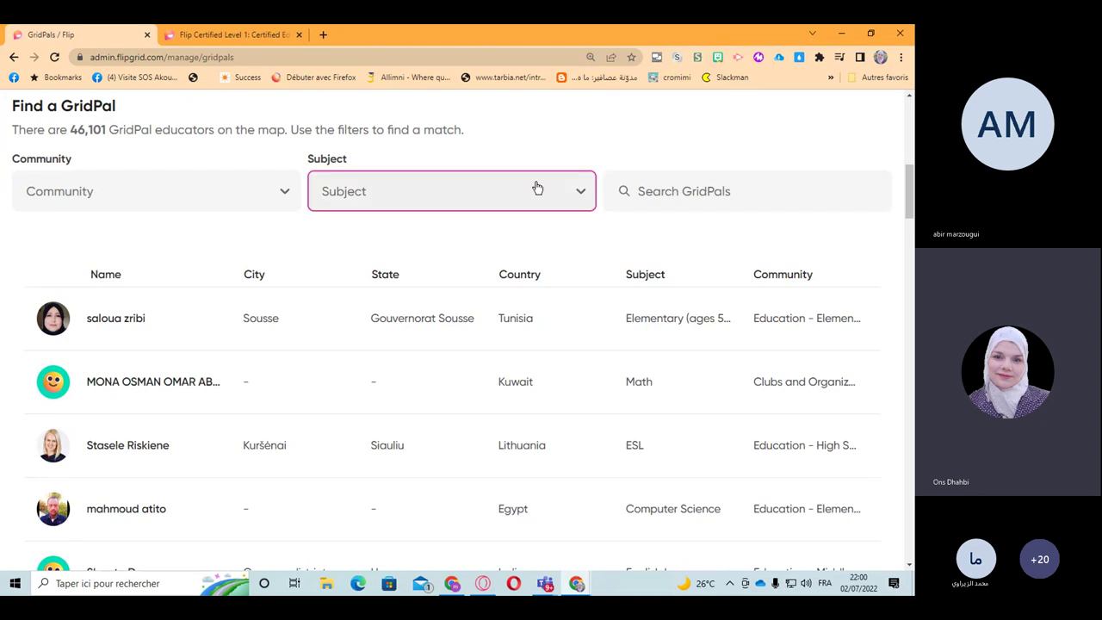
left_click(579, 198)
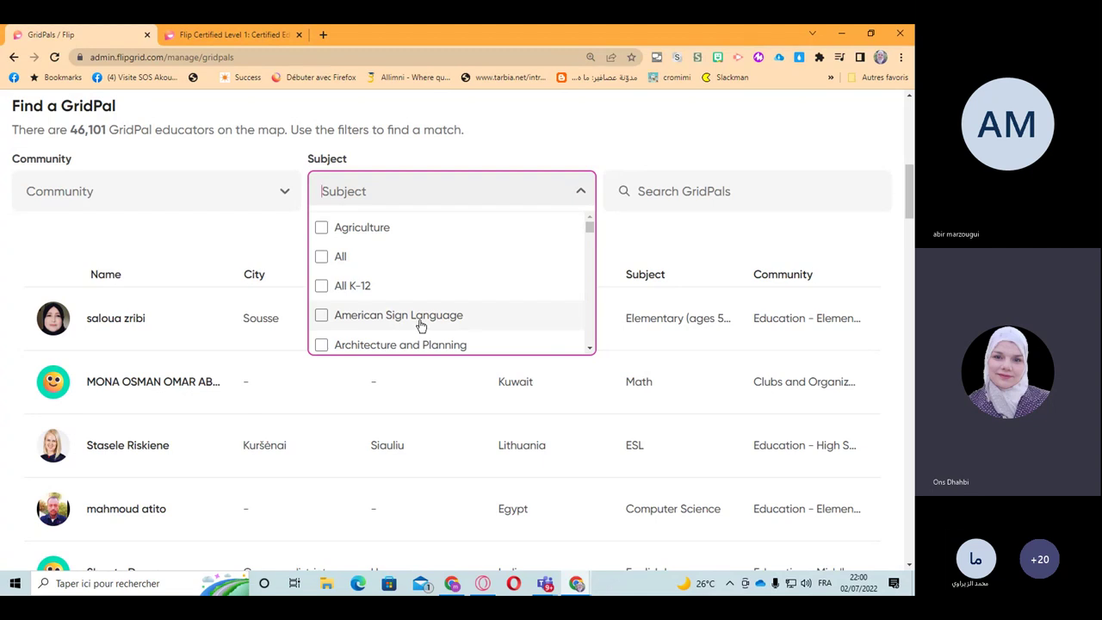
scroll(396, 327, "down", 2)
scroll(375, 327, "down", 3)
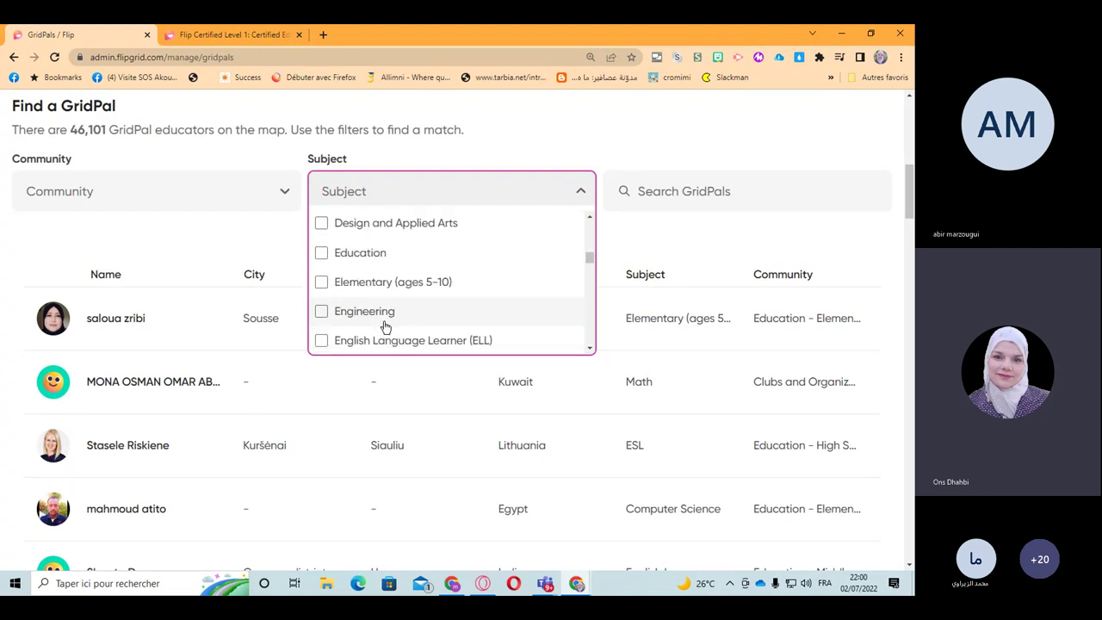
scroll(362, 327, "down", 5)
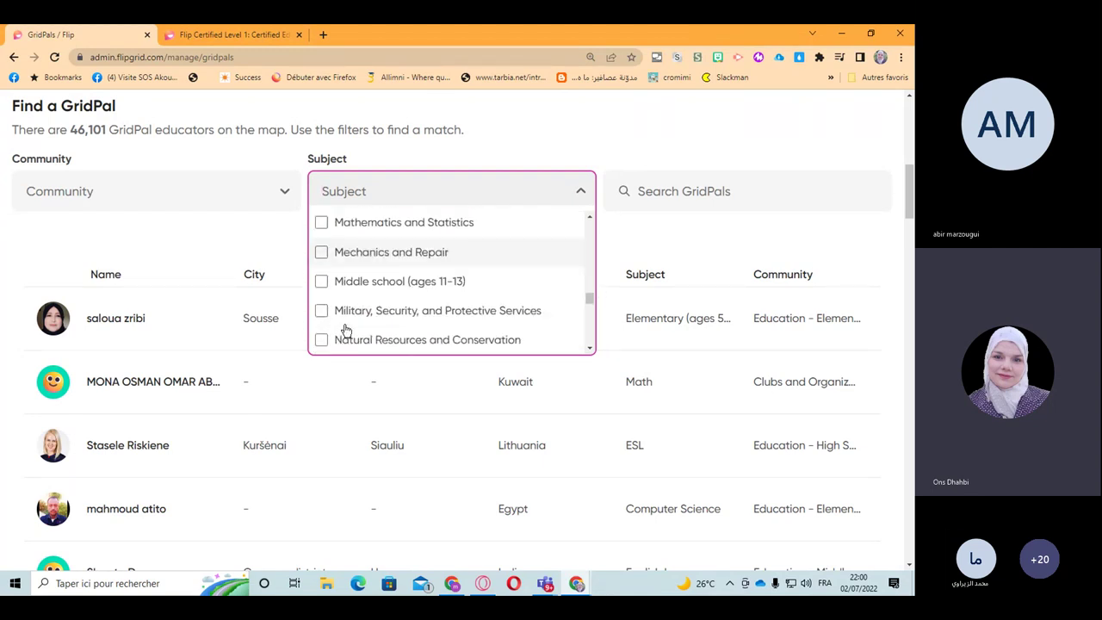
scroll(348, 318, "down", 6)
scroll(362, 319, "up", 3)
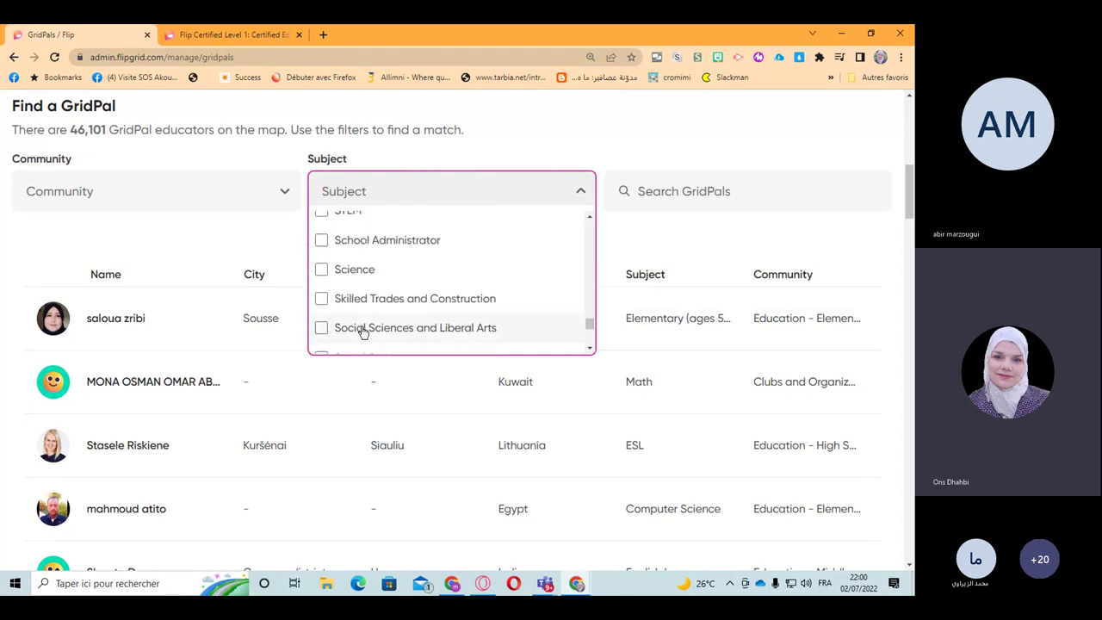
scroll(345, 276, "up", 1)
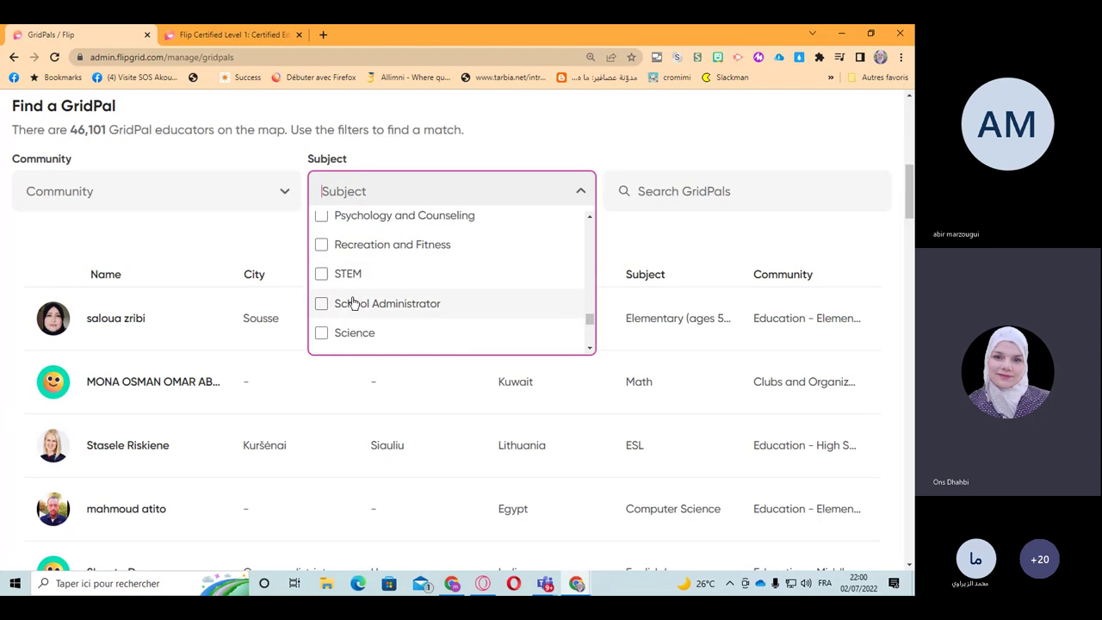
scroll(353, 303, "up", 2)
scroll(353, 301, "down", 4)
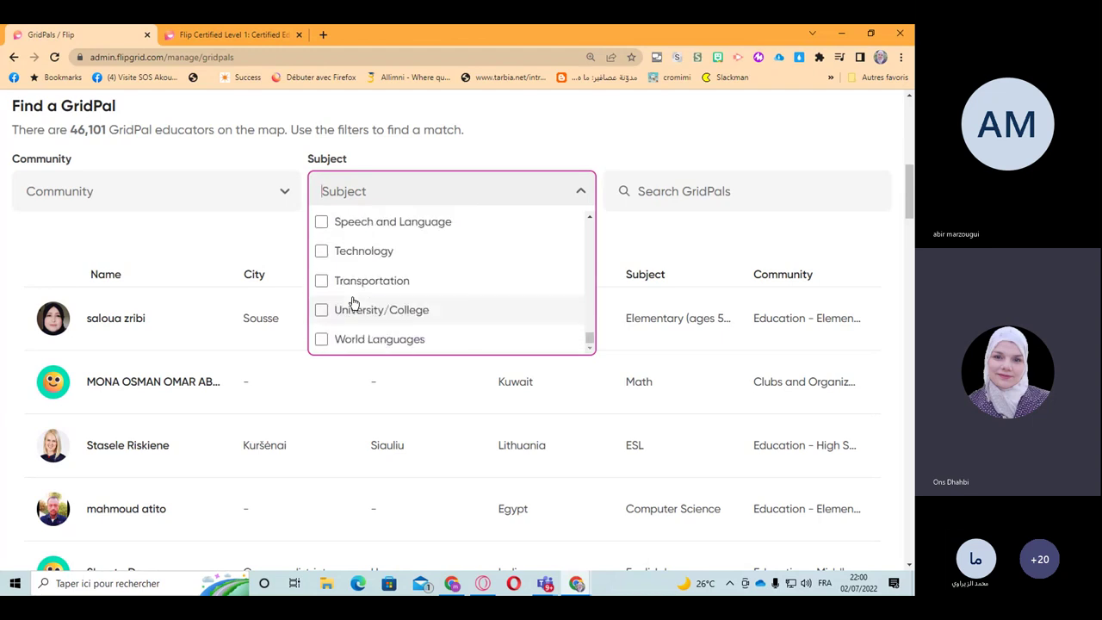
scroll(340, 314, "up", 1)
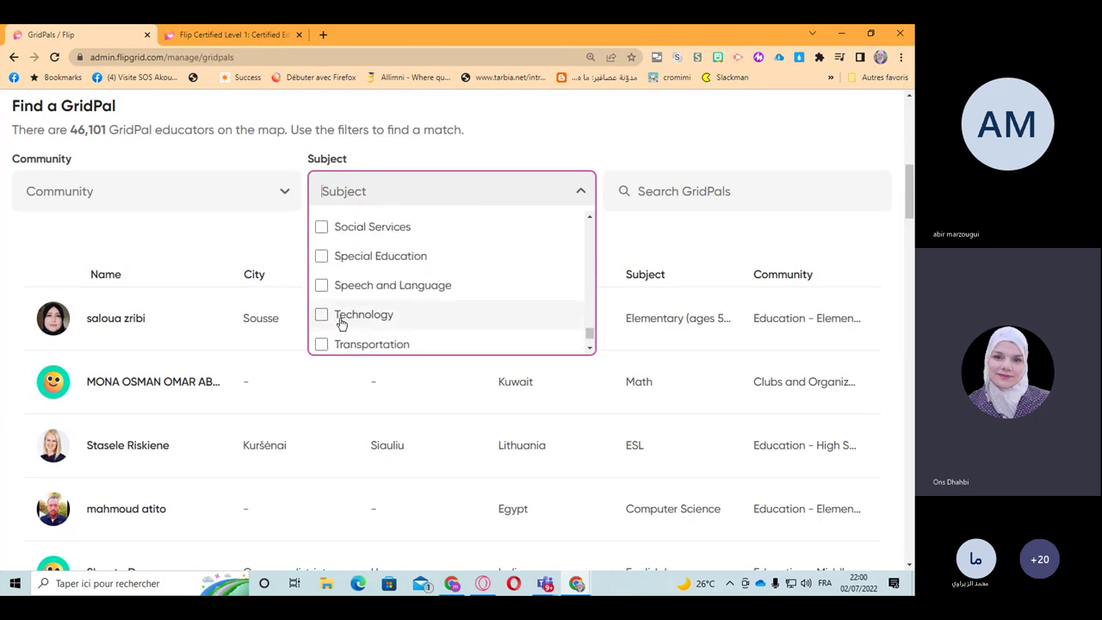
scroll(341, 320, "up", 1)
scroll(341, 323, "up", 1)
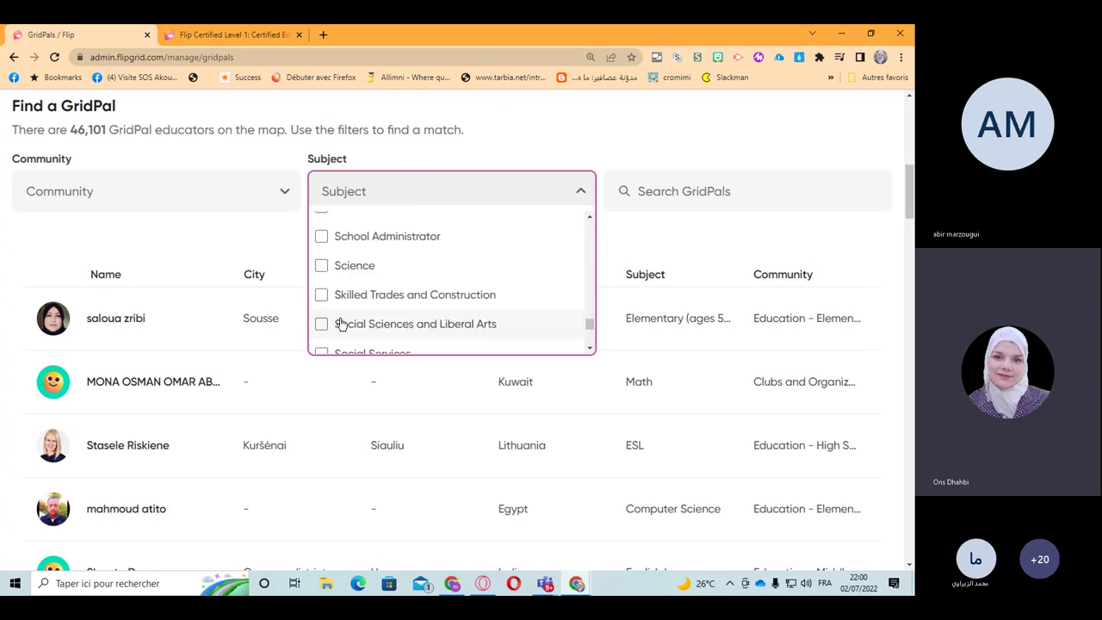
scroll(341, 324, "up", 3)
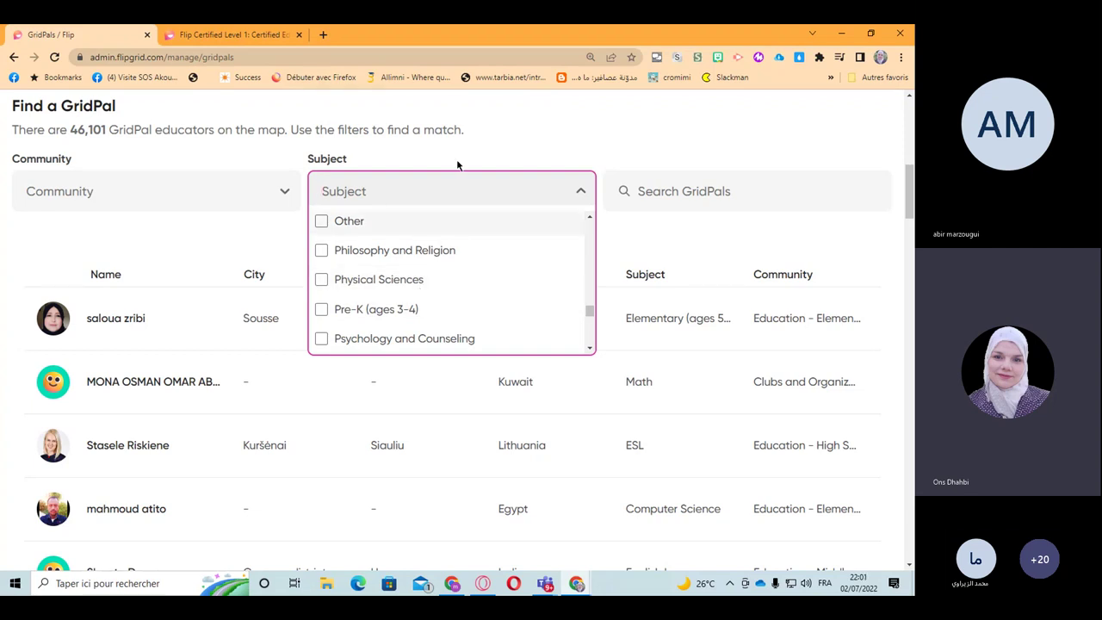
left_click(430, 162)
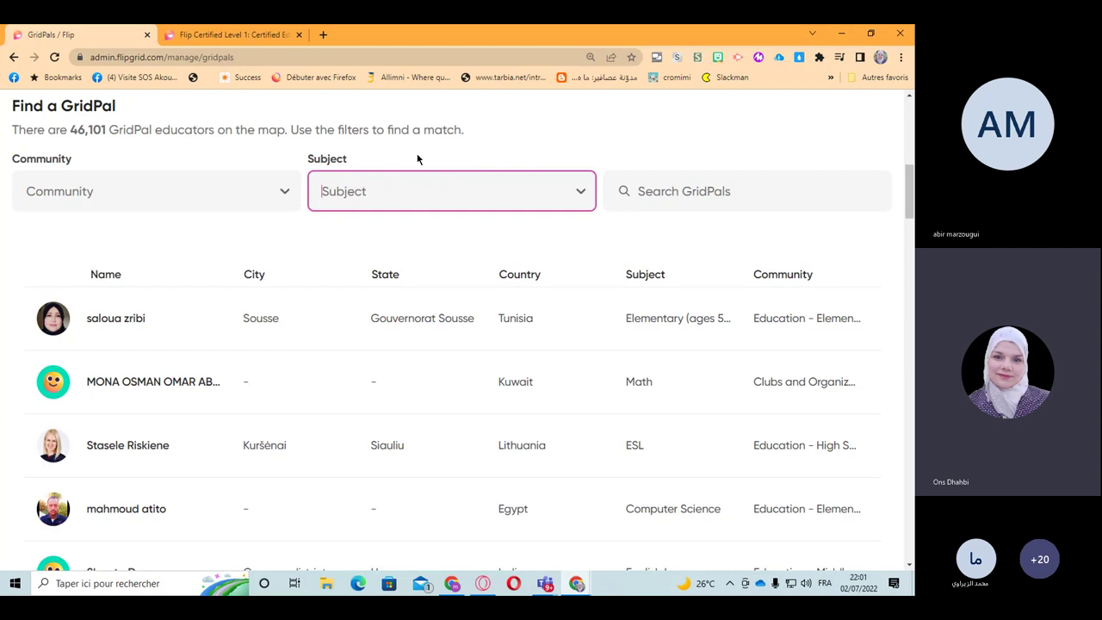
Step: Search GridPals by the educator's full name, send them an invite, and close the confirmation
left_click(652, 190)
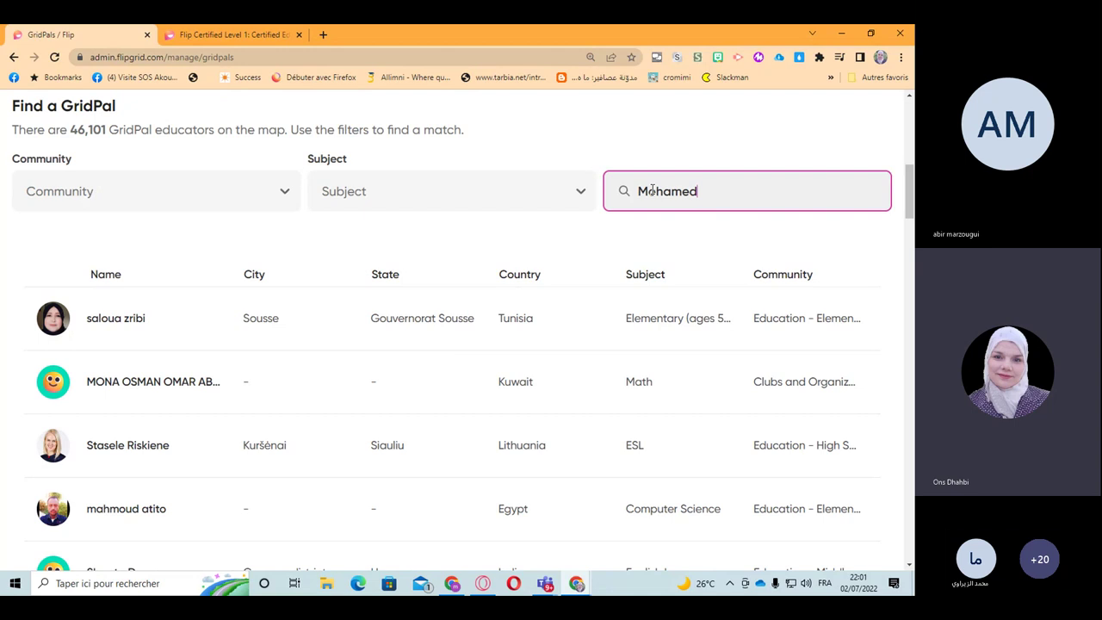
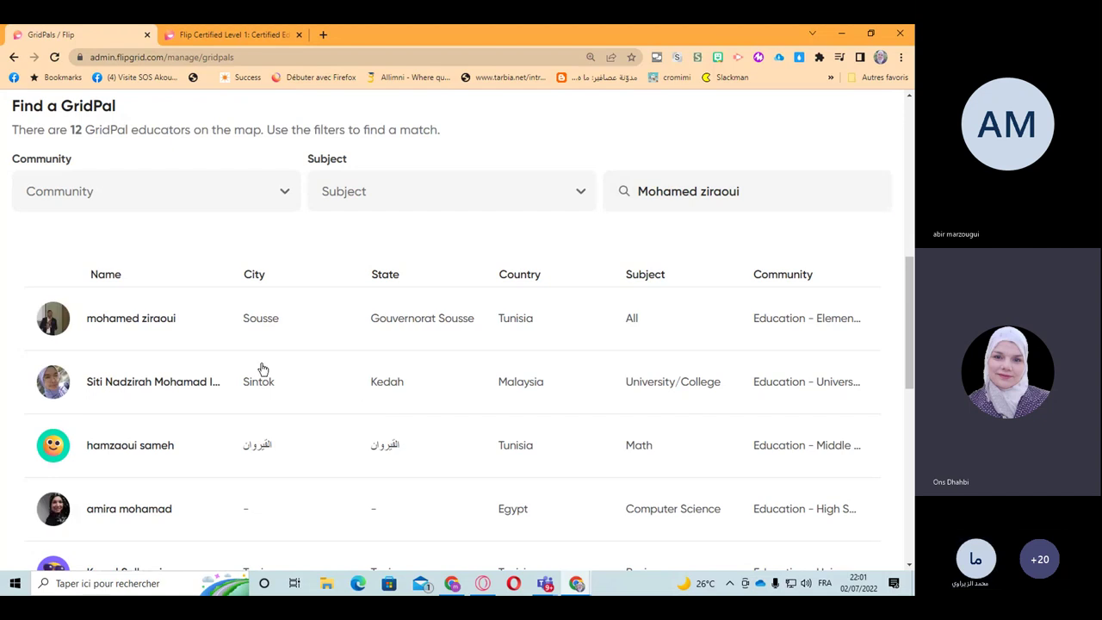
left_click(121, 326)
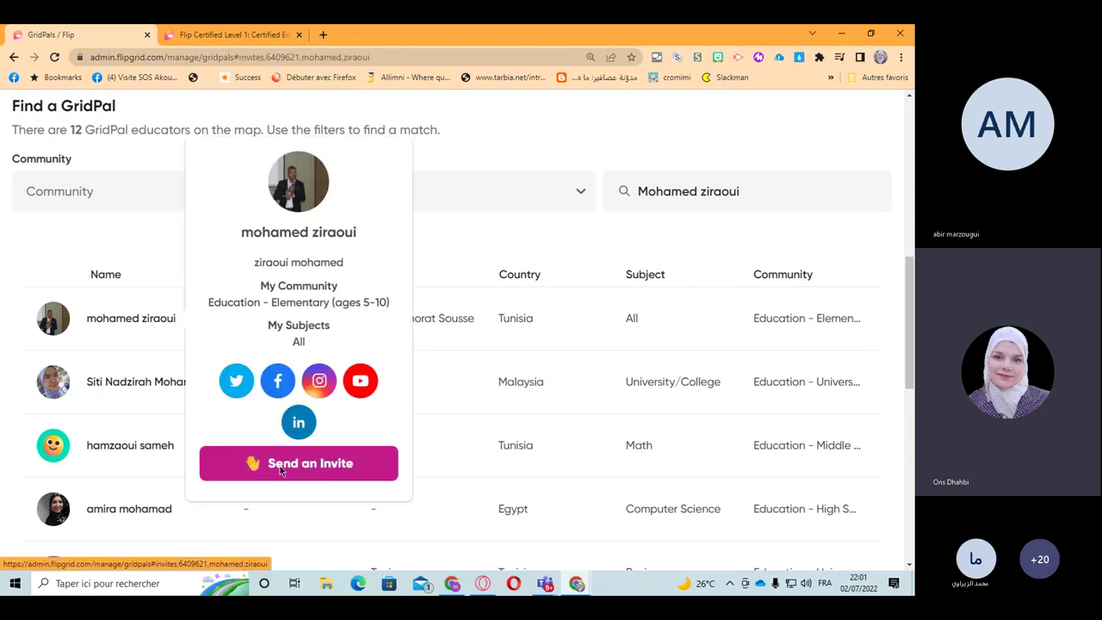
left_click(280, 466)
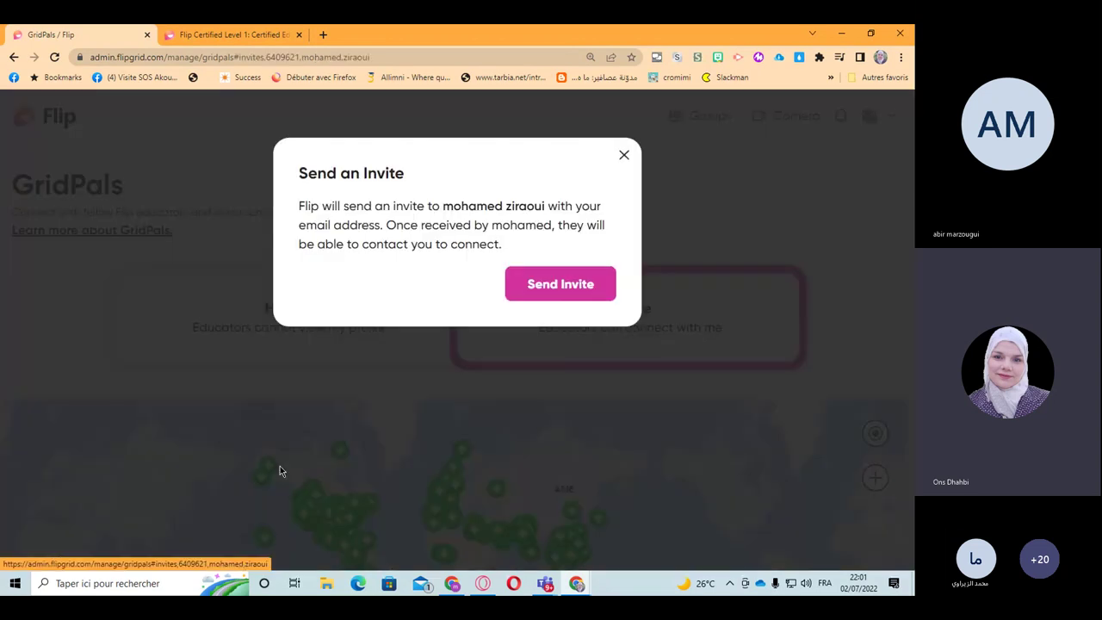
left_click(546, 293)
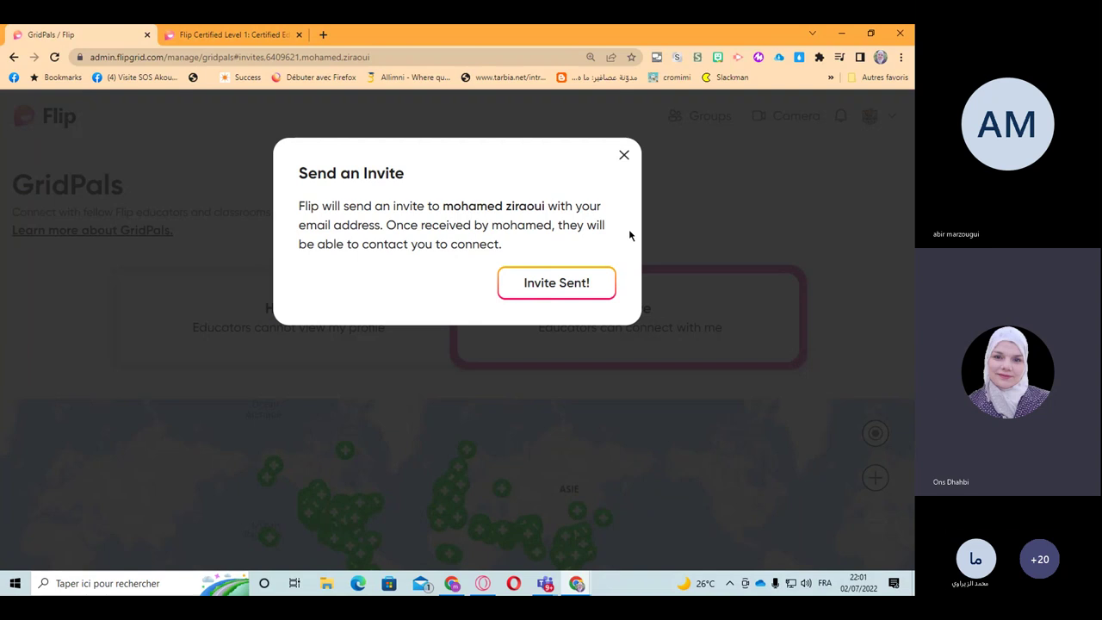
left_click(623, 156)
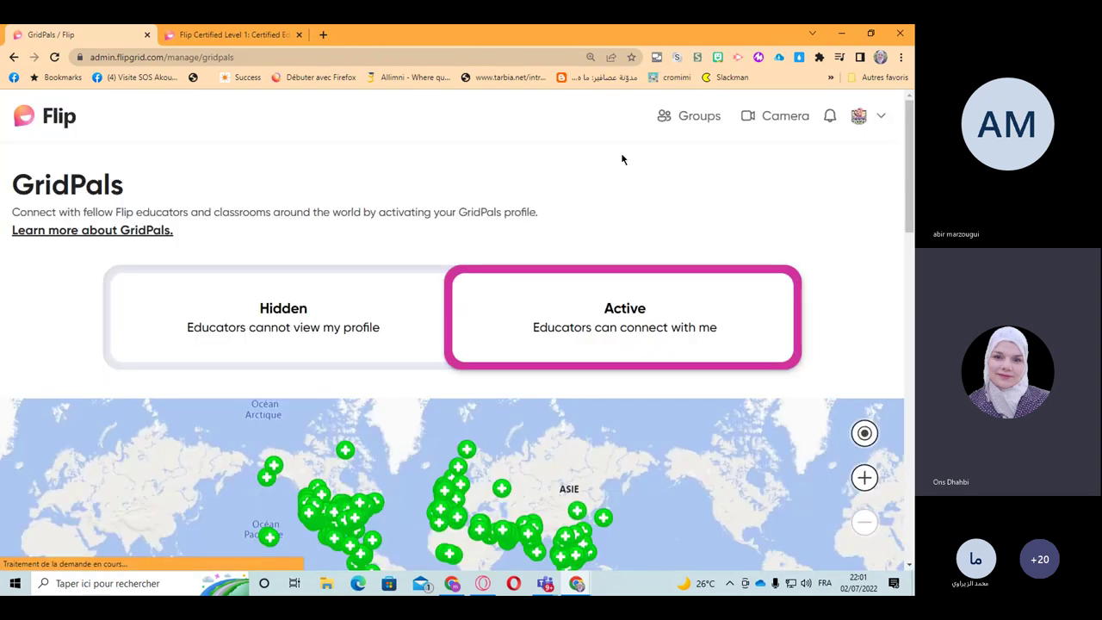
Step: Replace the previous search with another educator's name, narrowing results to 9 educators
scroll(593, 427, "down", 5)
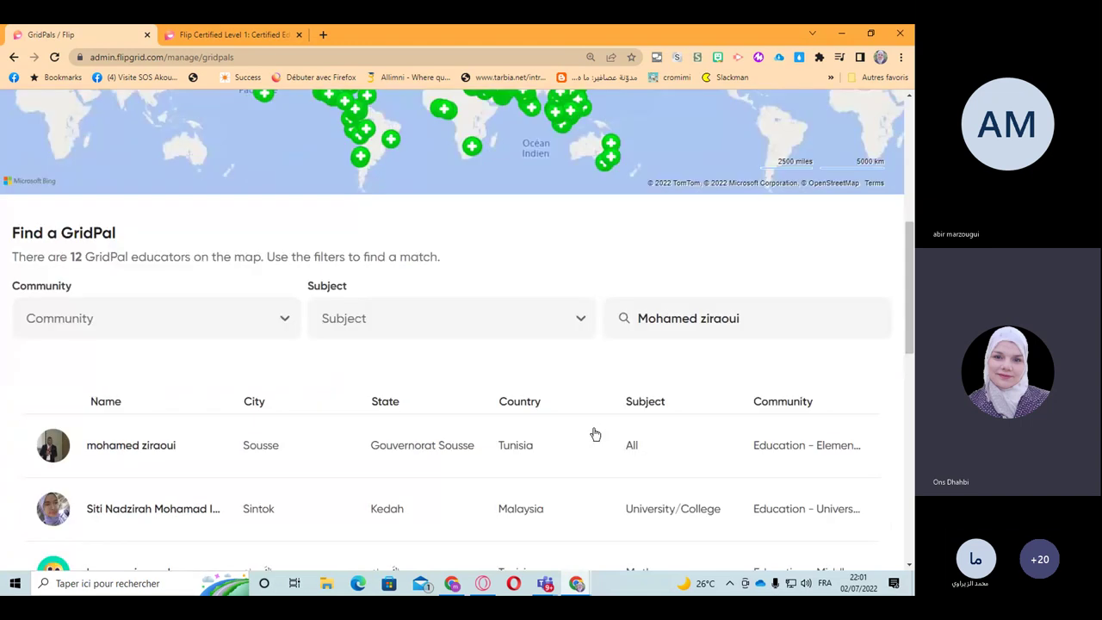
triple_click(712, 324)
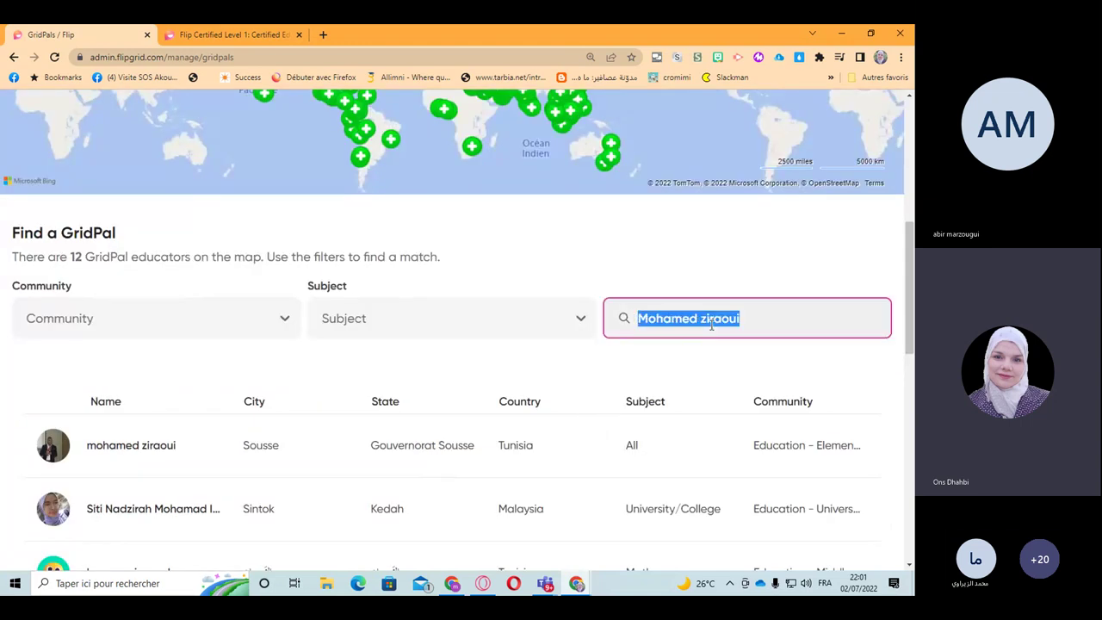
key("BackSpace")
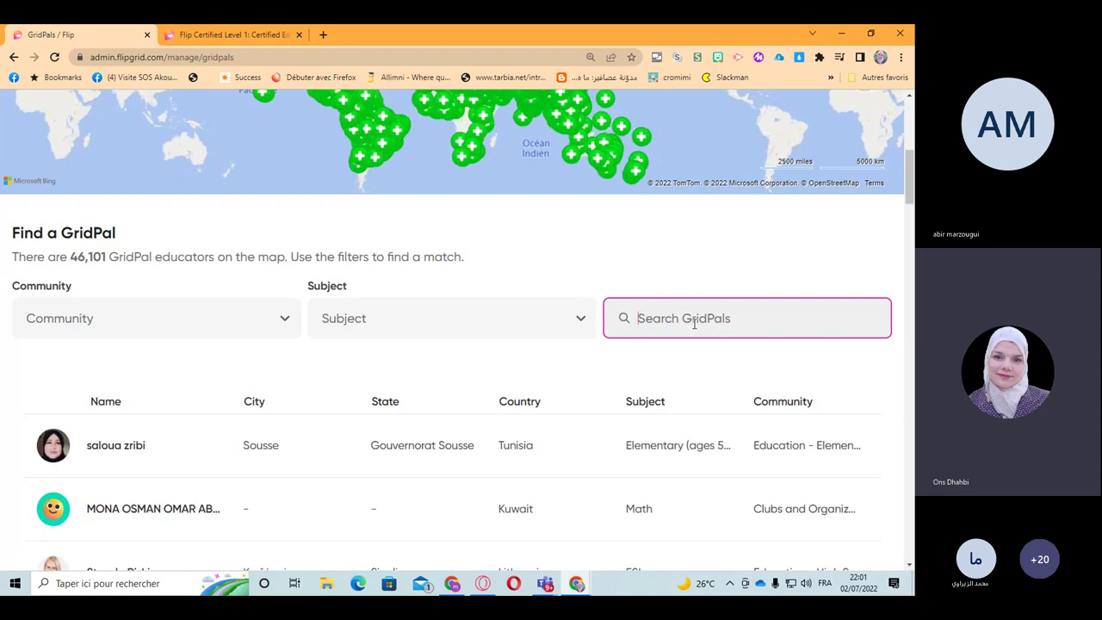
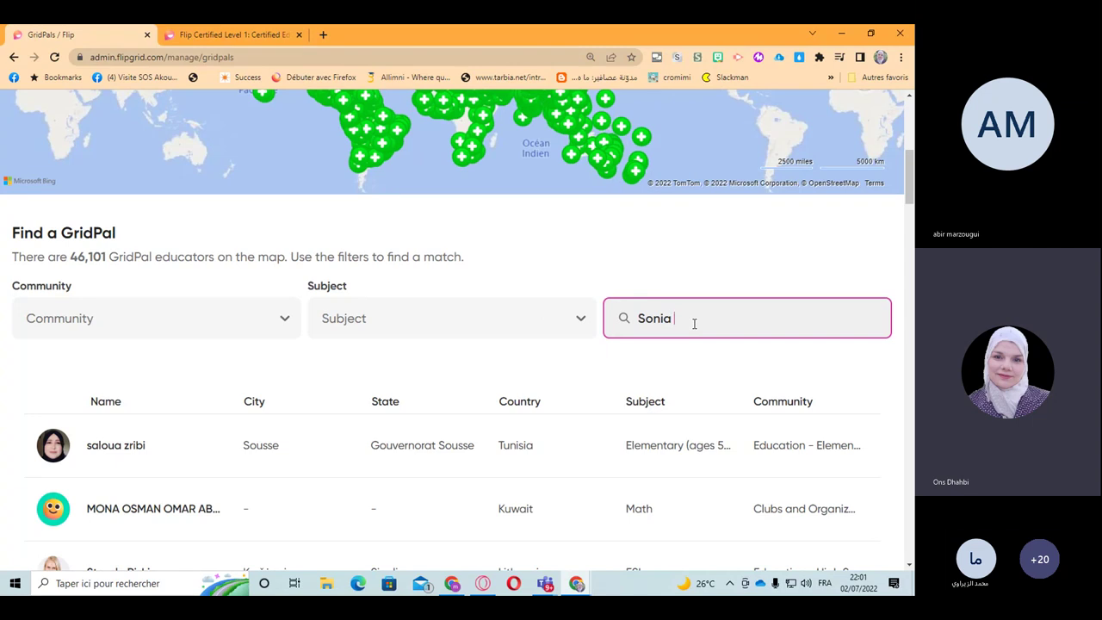
key("Return")
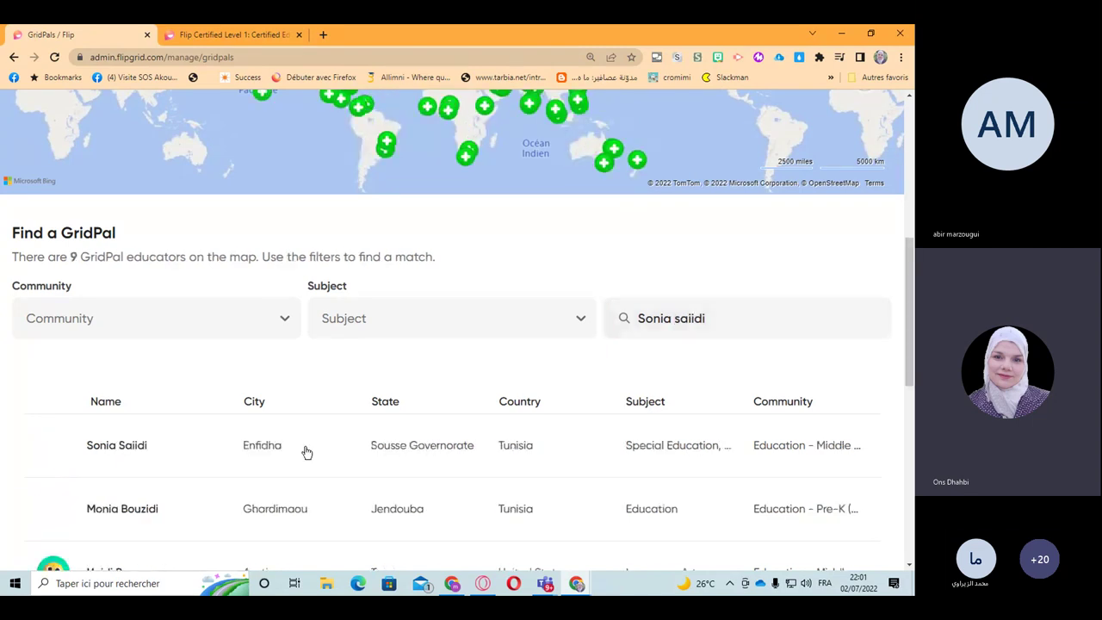
Step: Send that educator a connection invite and close the confirmation
scroll(305, 452, "down", 1)
left_click(116, 385)
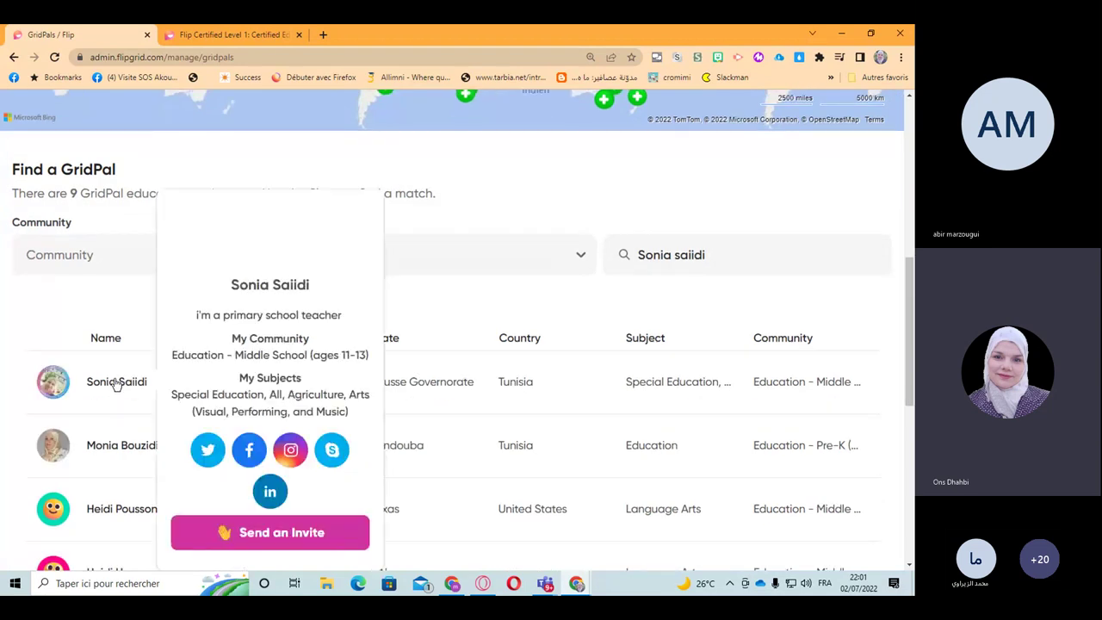
left_click(258, 533)
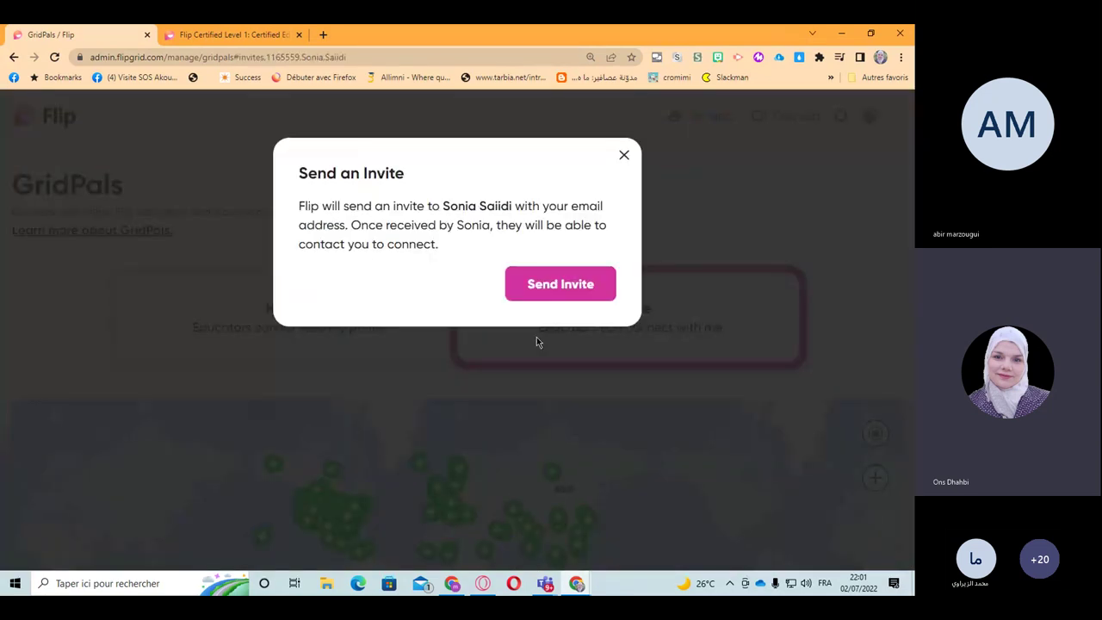
left_click(540, 283)
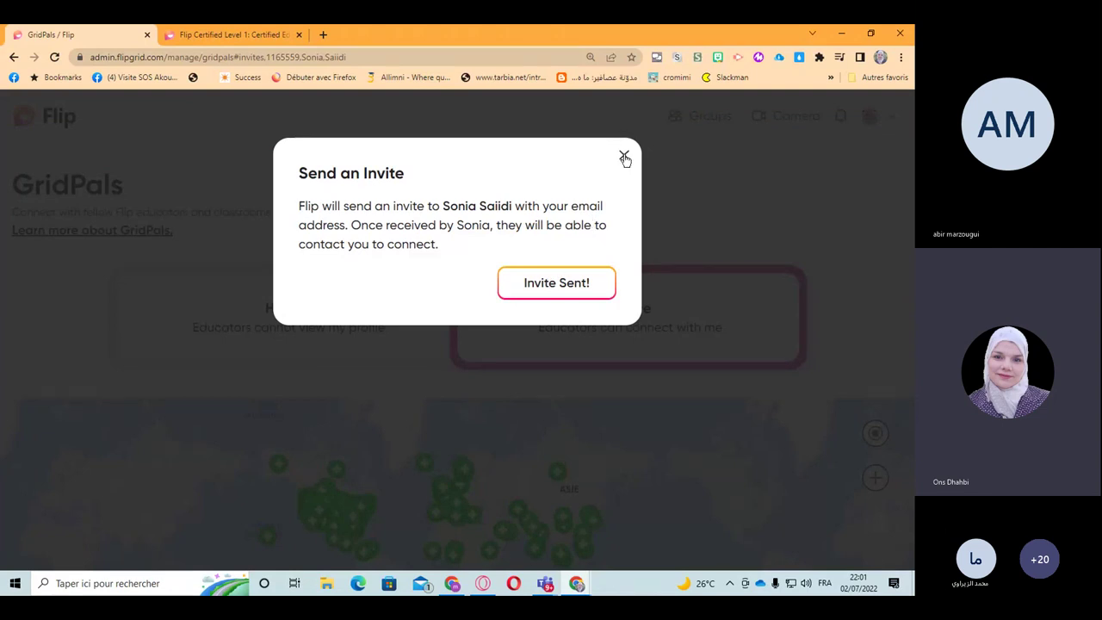
left_click(624, 157)
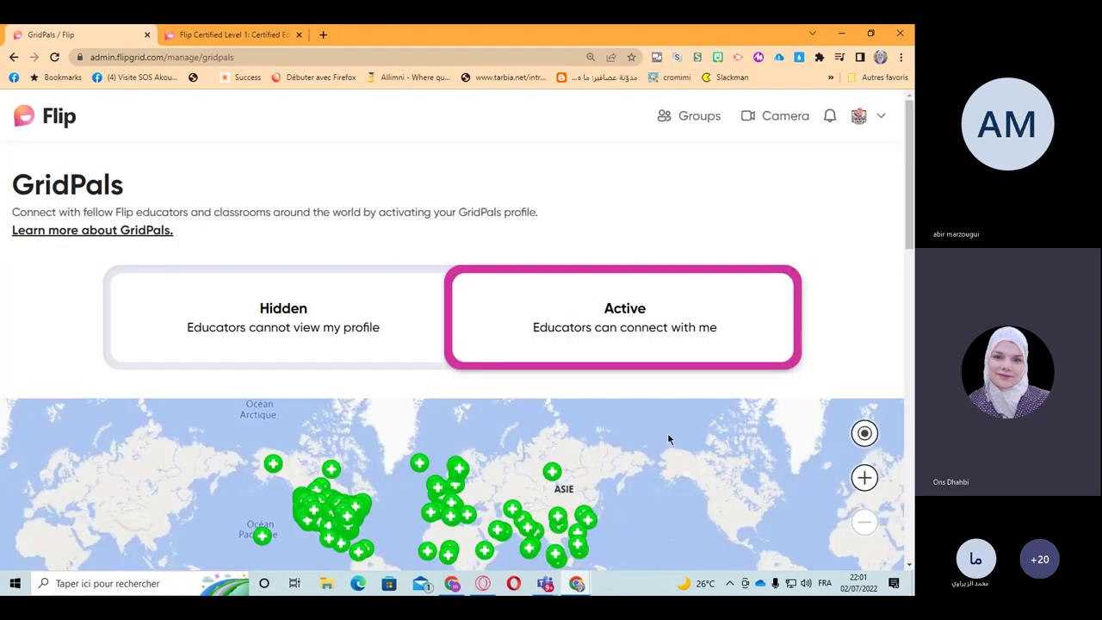
Step: Search GridPals for a third educator's name and scroll through the 133 matches
scroll(668, 439, "down", 4)
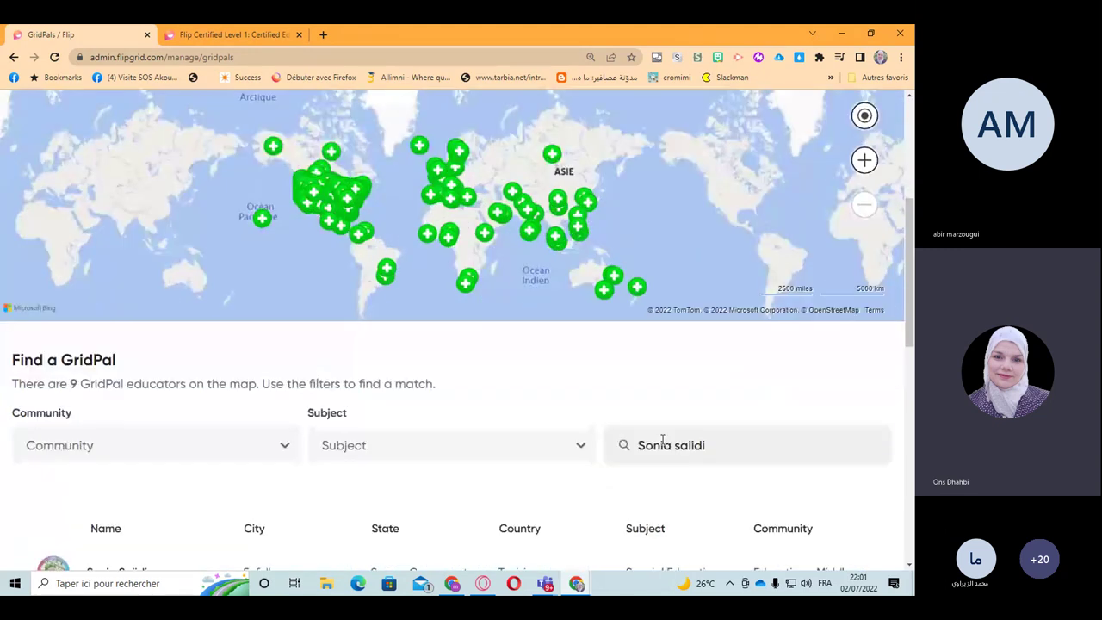
triple_click(663, 441)
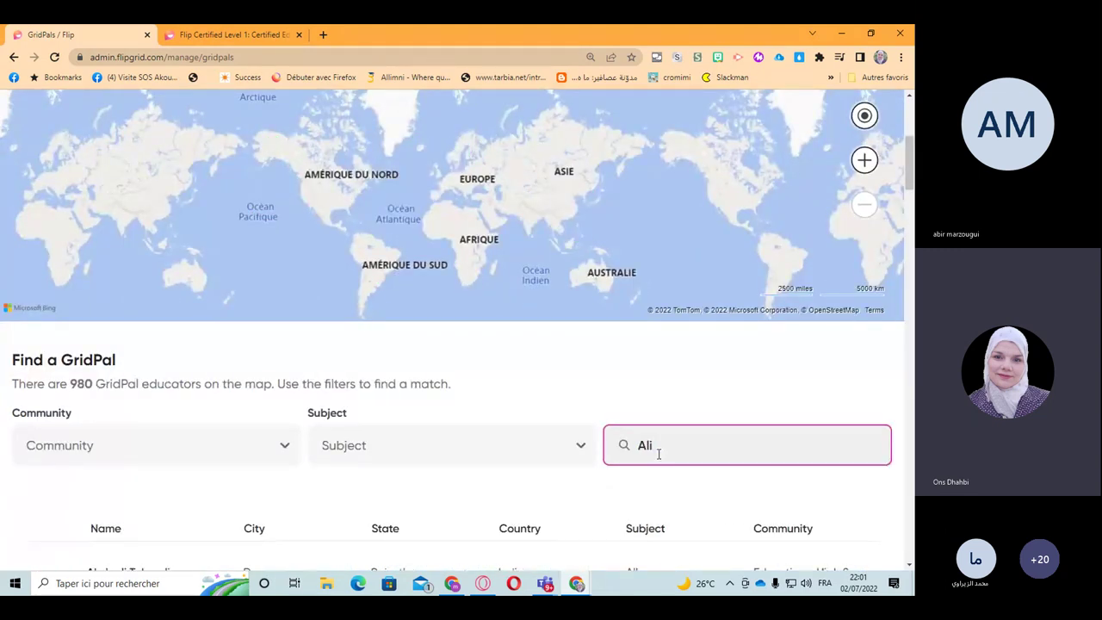
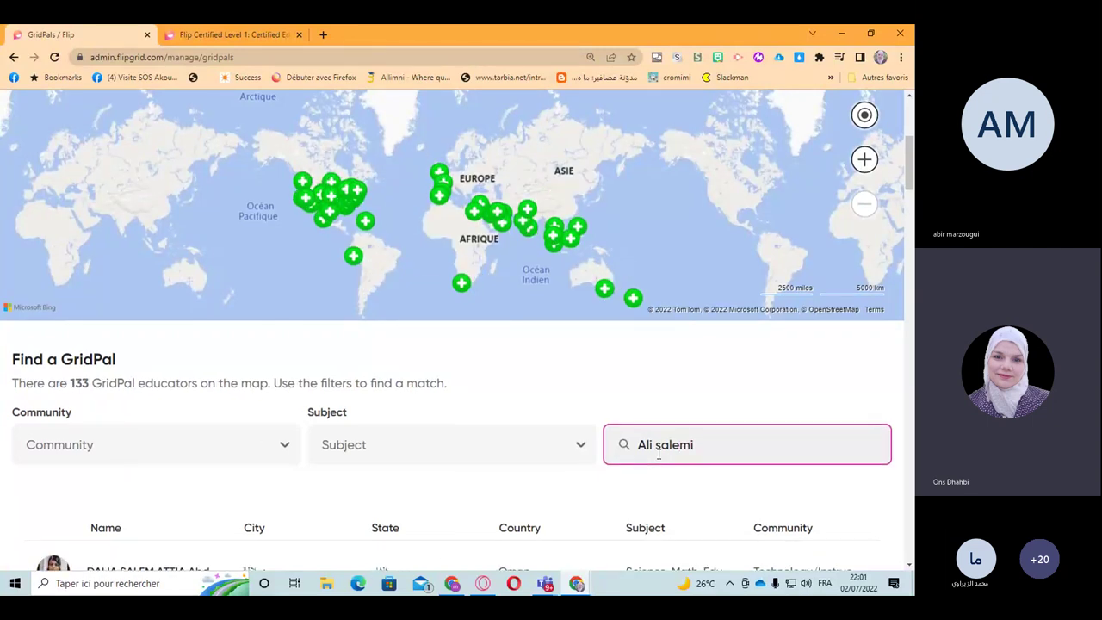
scroll(659, 454, "down", 1)
scroll(658, 453, "down", 2)
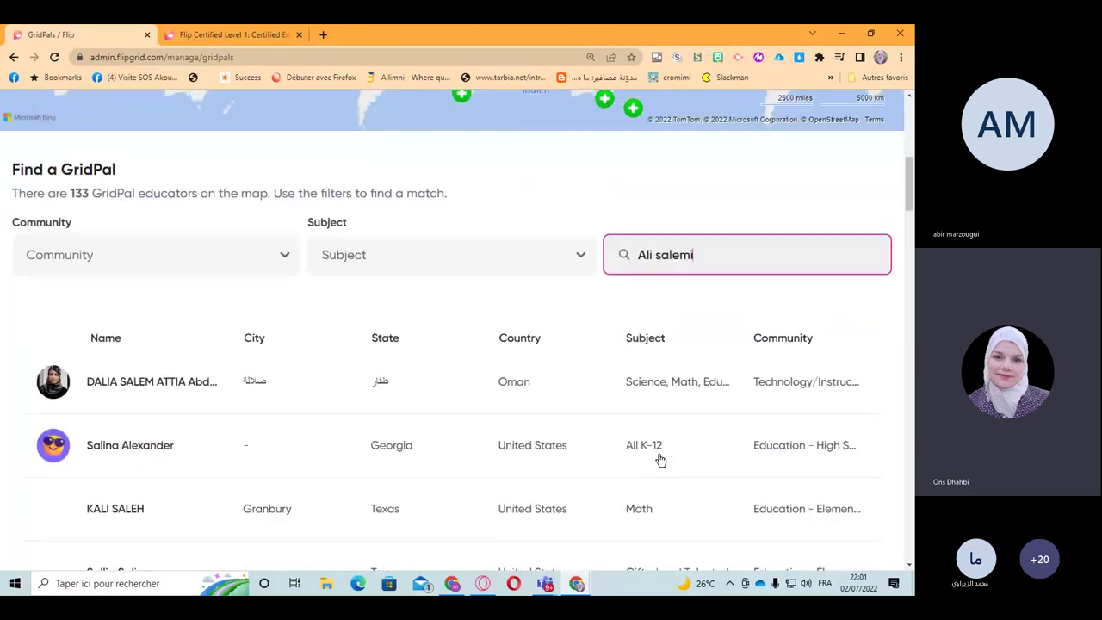
scroll(660, 460, "down", 2)
scroll(661, 460, "up", 2)
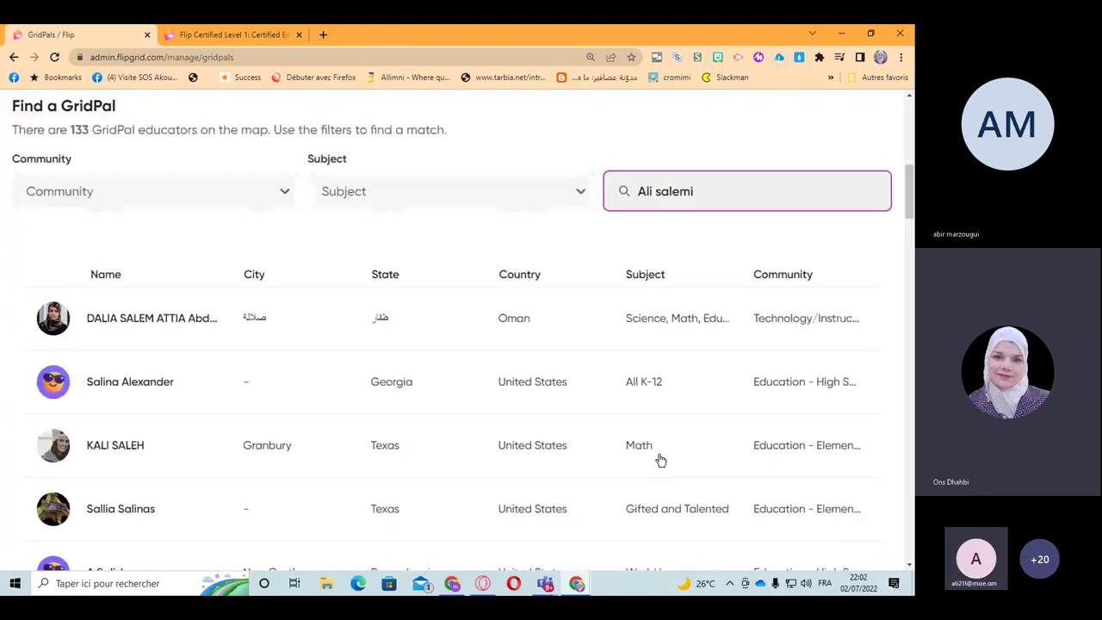
triple_click(664, 256)
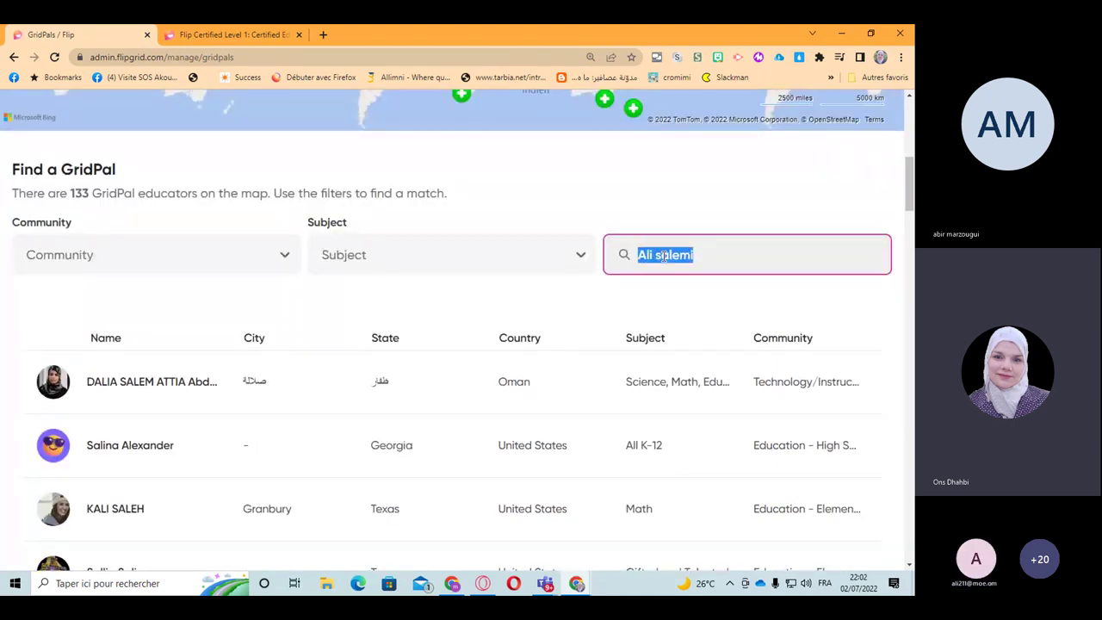
Step: Switch the keyboard to Arabic and begin typing the educator's Arabic name in the GridPal search
key("alt+shift")
type("ع")
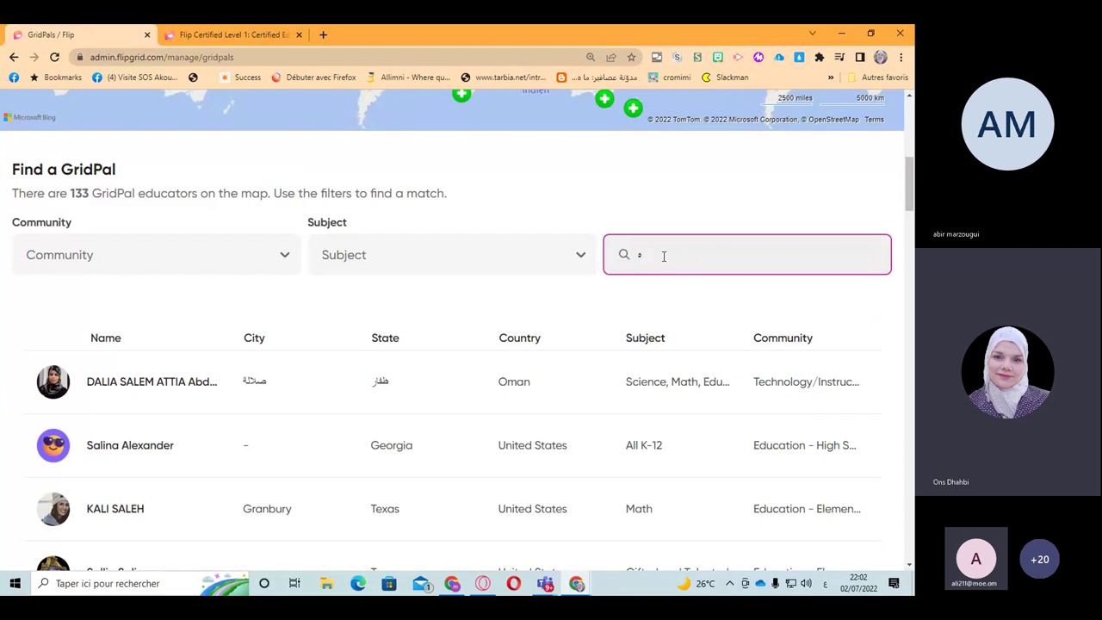
key("BackSpace")
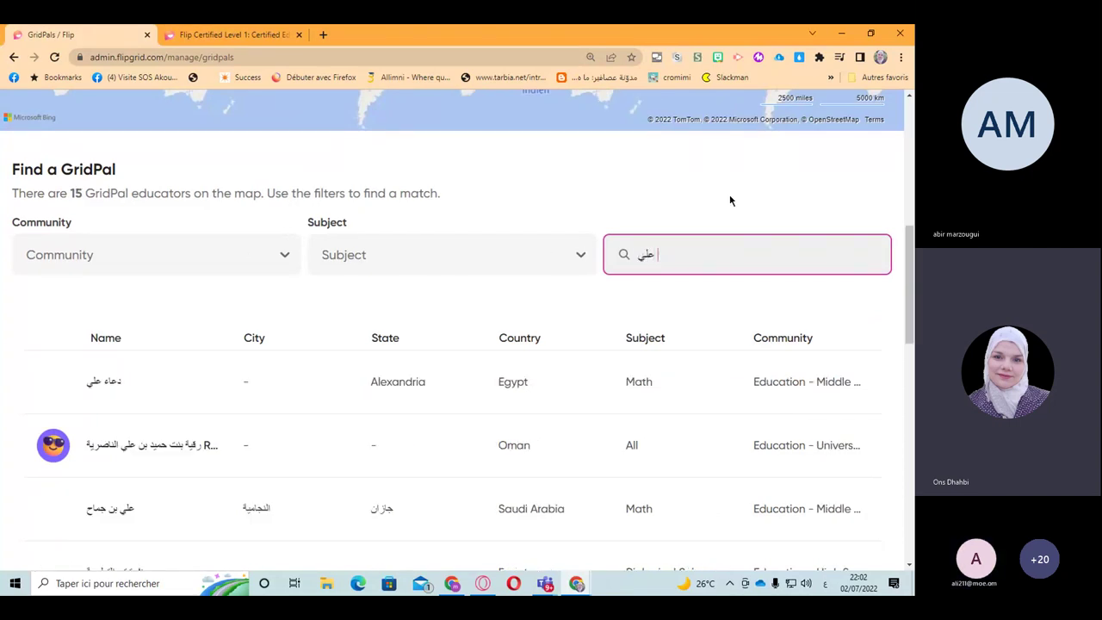
scroll(744, 190, "up", 3)
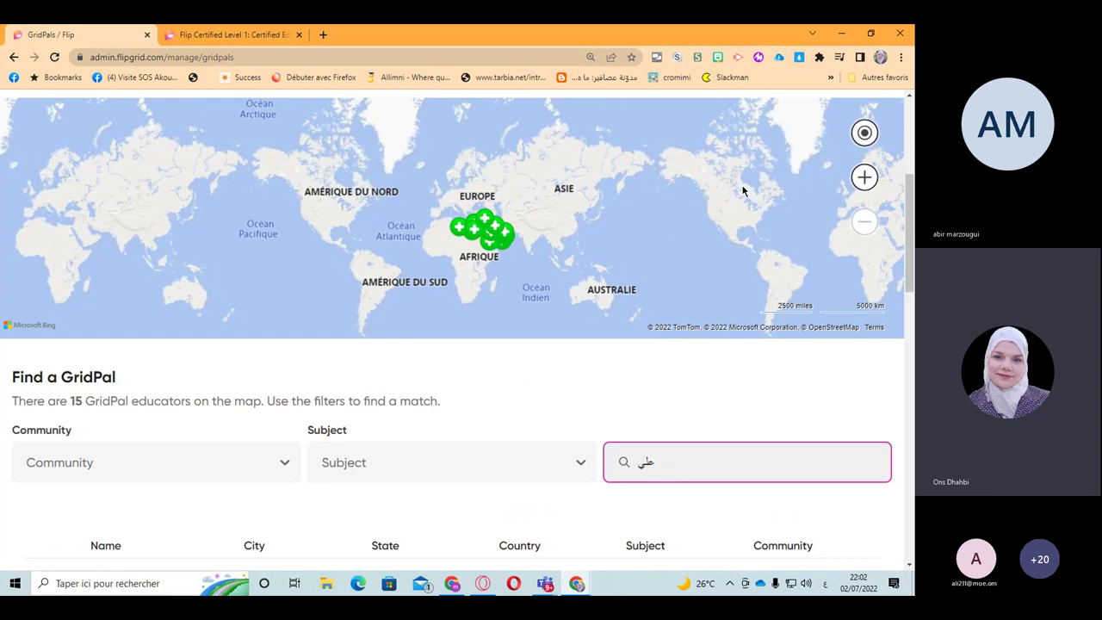
scroll(743, 191, "up", 4)
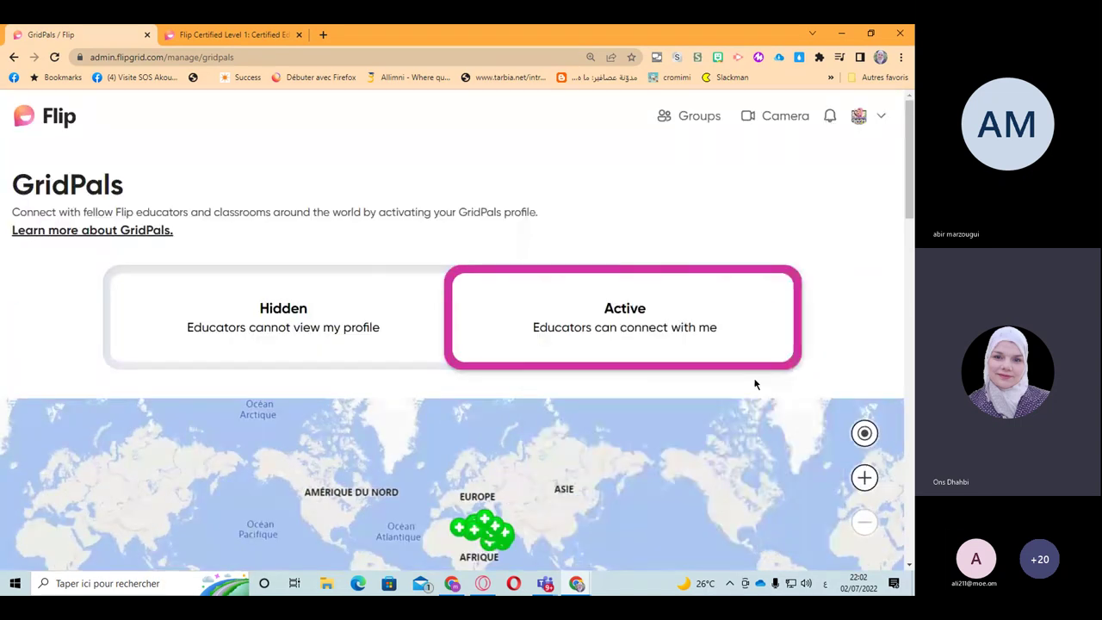
scroll(755, 381, "down", 5)
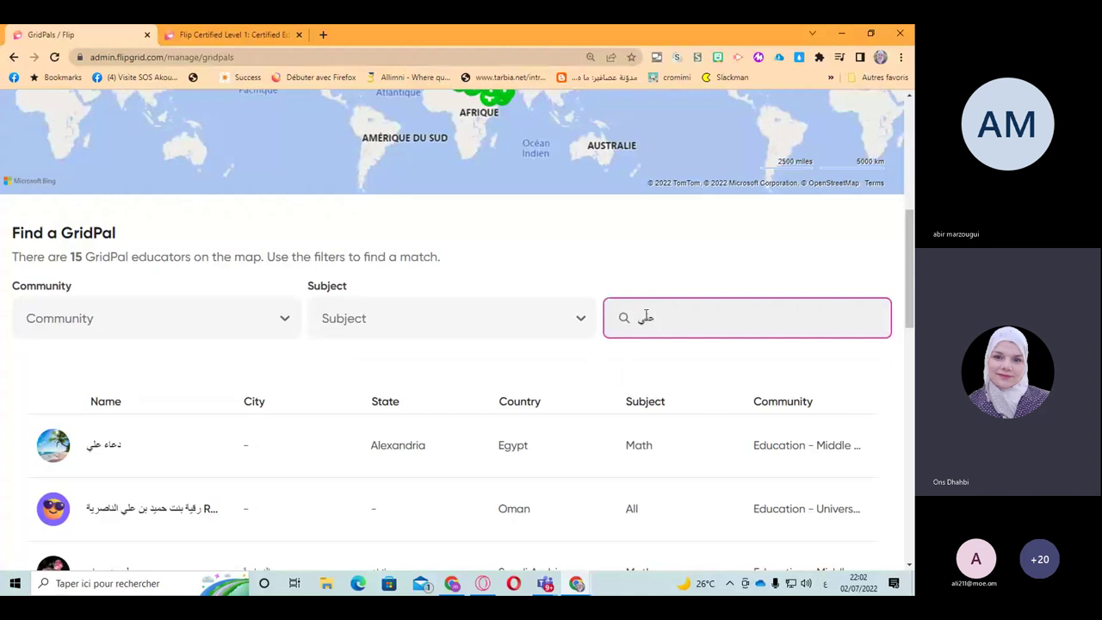
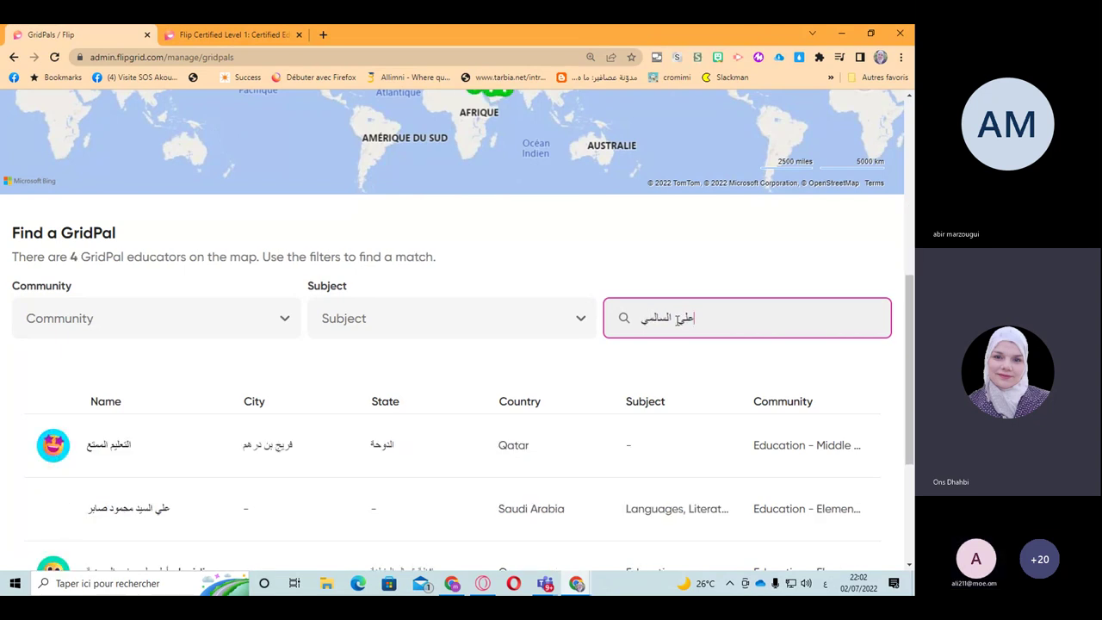
Step: Complete and correct the full Arabic name so only the one educator in Egypt matches
left_click(679, 317)
type("تا")
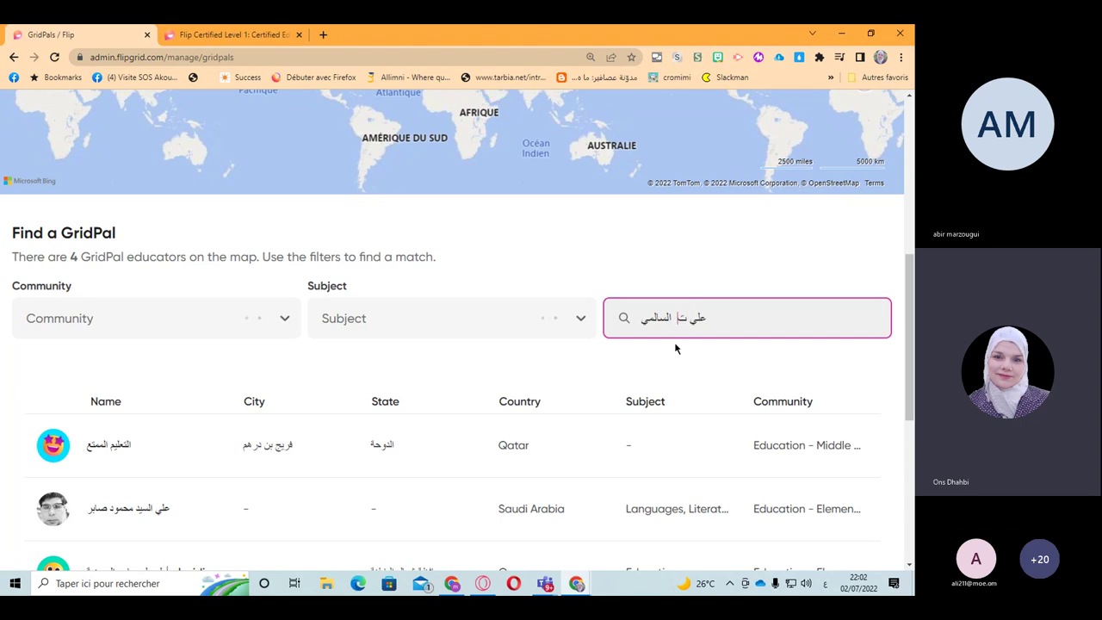
key("BackSpace")
key("BackSpace")
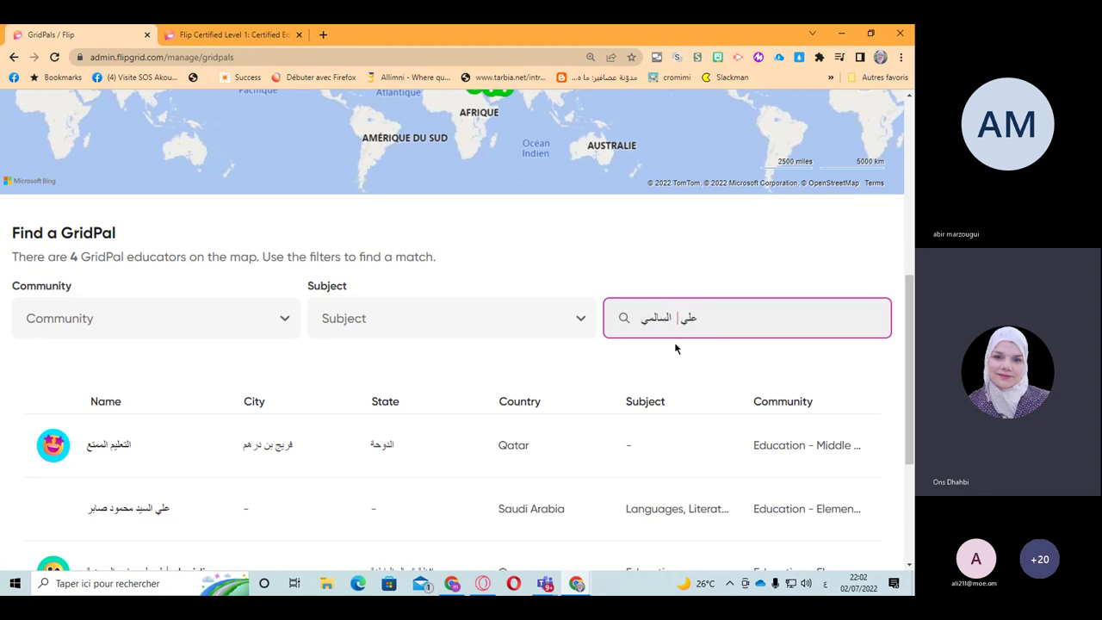
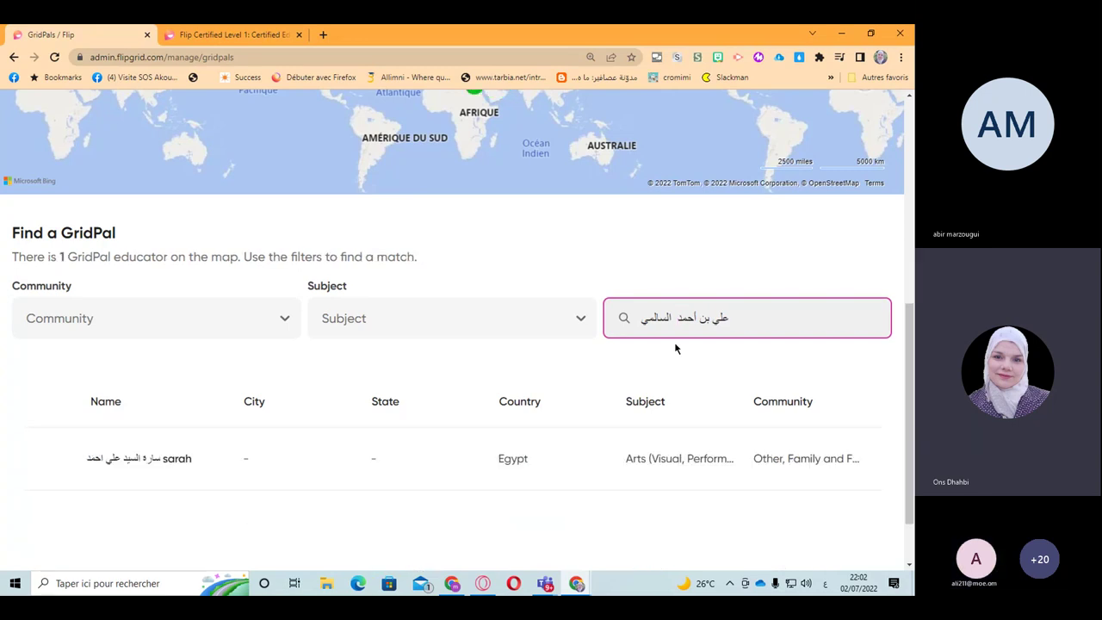
scroll(303, 435, "down", 1)
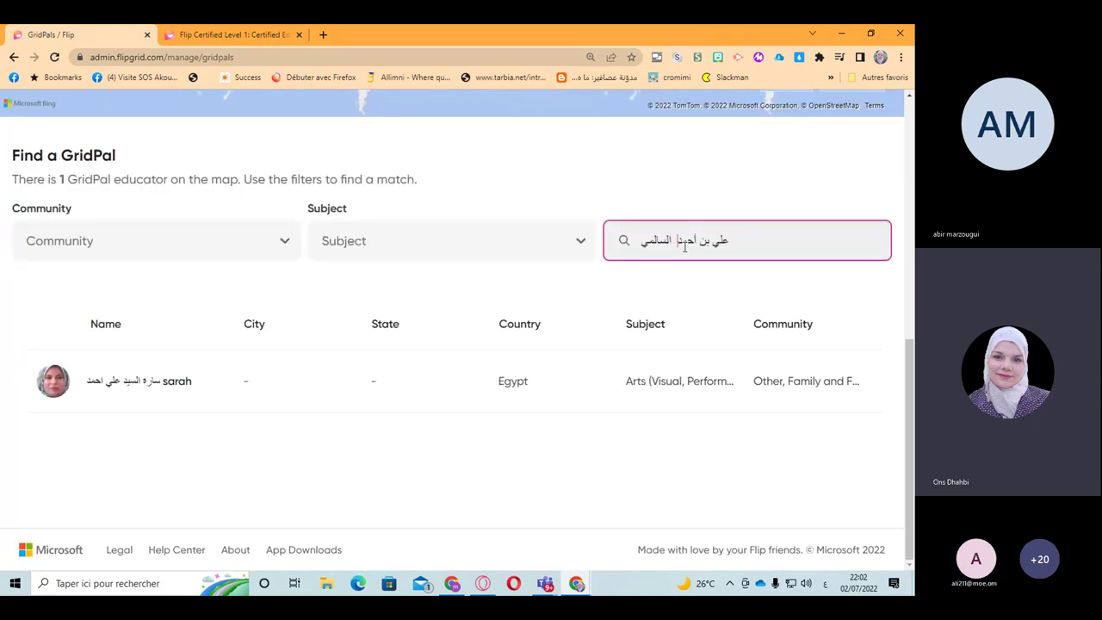
key("BackSpace")
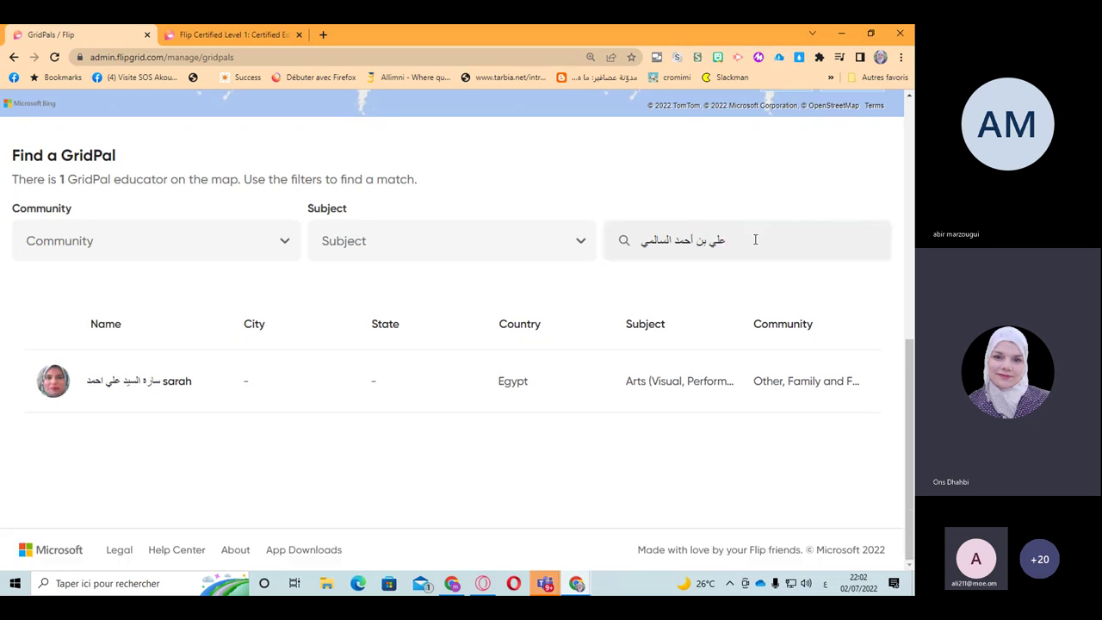
Step: Copy the teacher's name from the Teams meeting chat
mouse_move(552, 589)
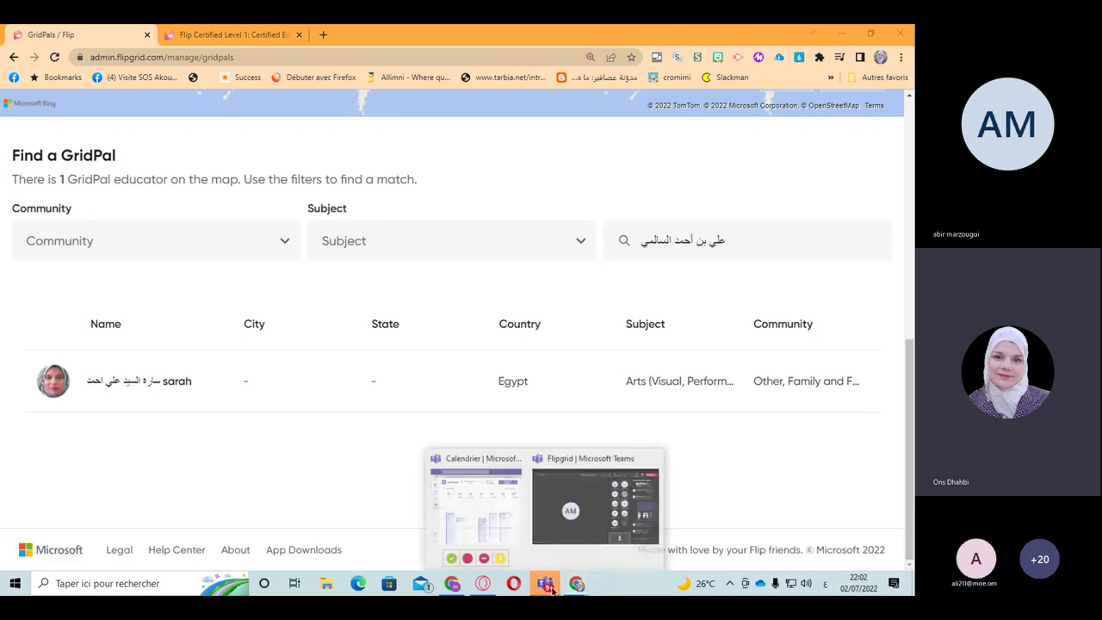
left_click(595, 503)
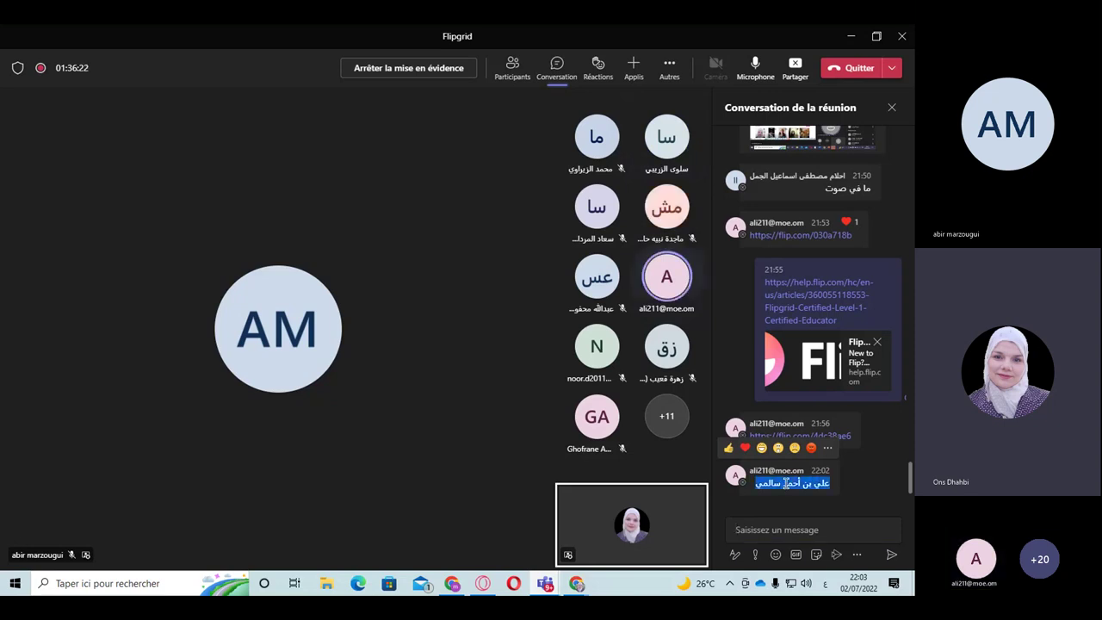
right_click(785, 484)
left_click(806, 468)
Step: Paste the name into the GridPal search, strip the timestamp prefix, and search: no GridPals found
mouse_move(576, 584)
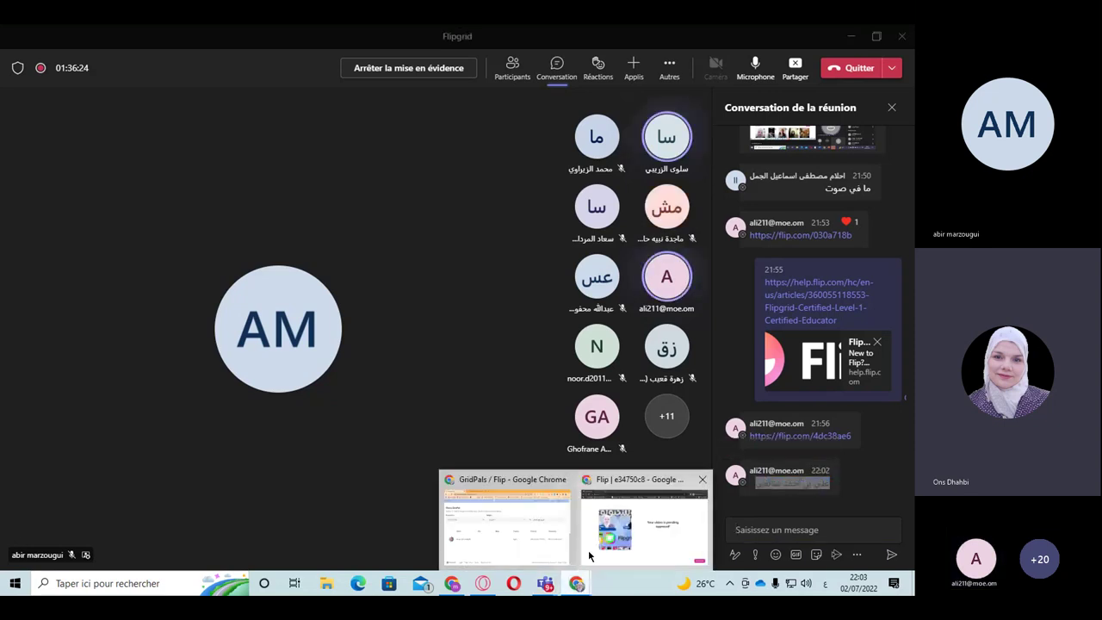
left_click(551, 545)
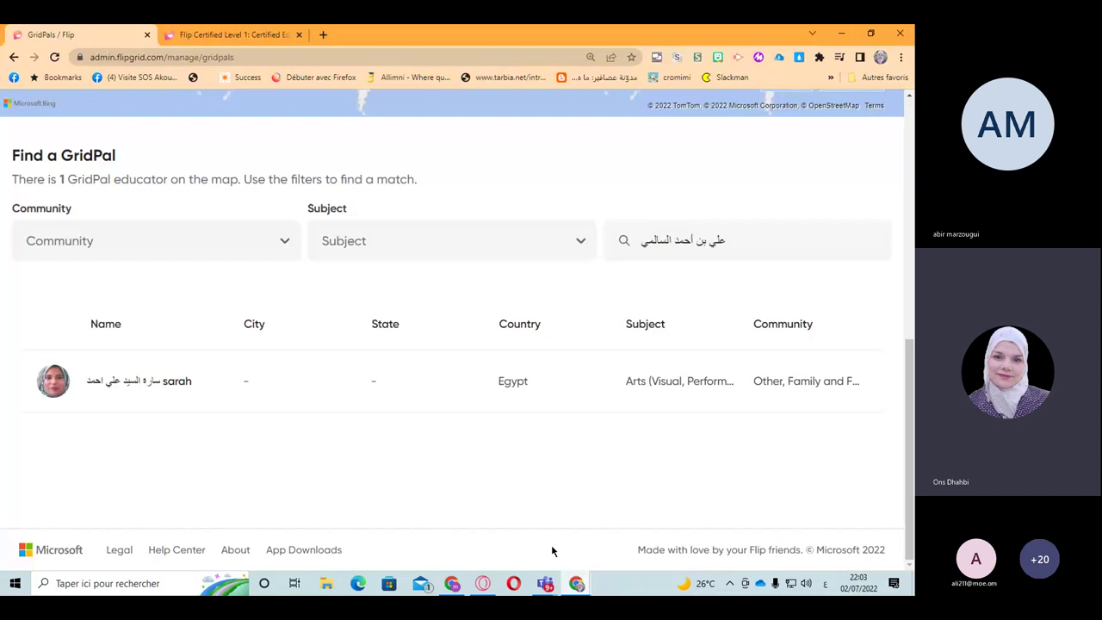
triple_click(676, 242)
right_click(676, 242)
left_click(696, 302)
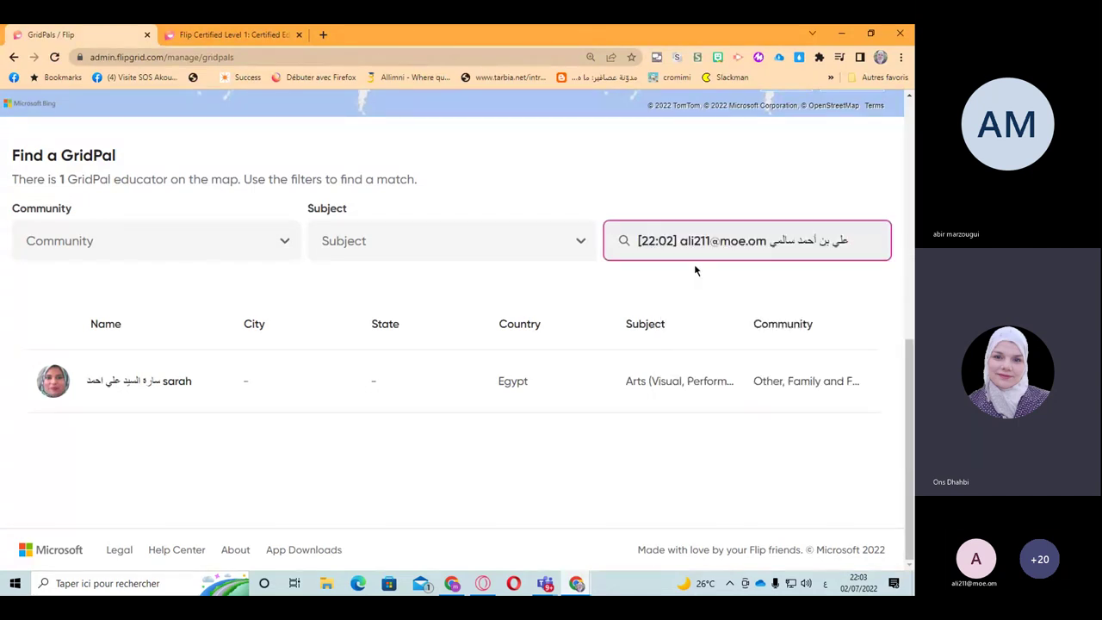
left_click_drag(768, 242, 627, 246)
key("BackSpace")
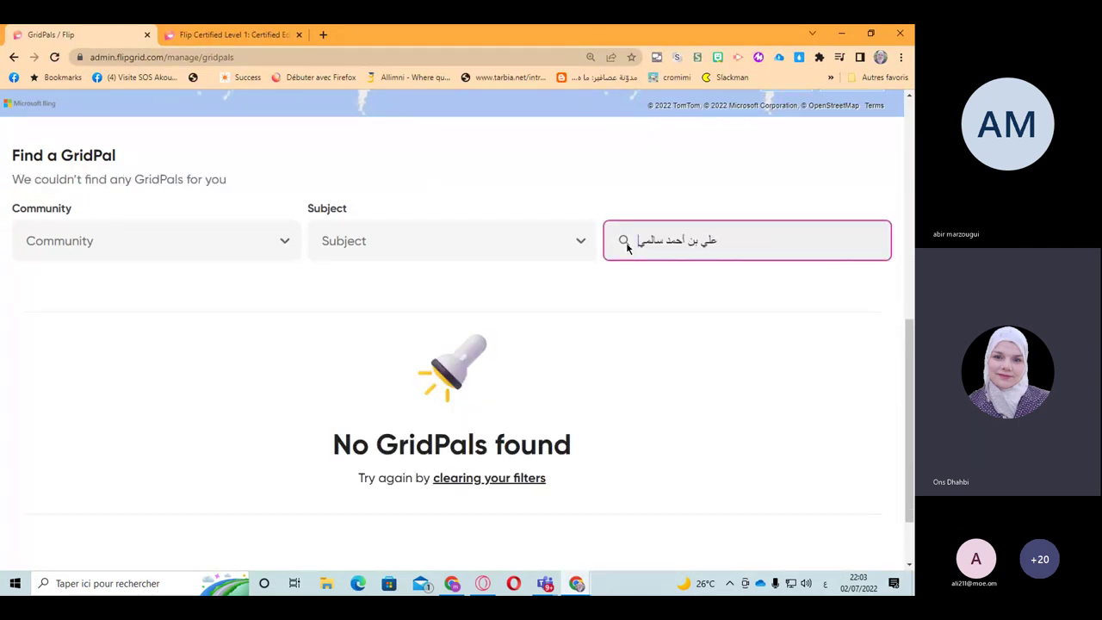
key("Return")
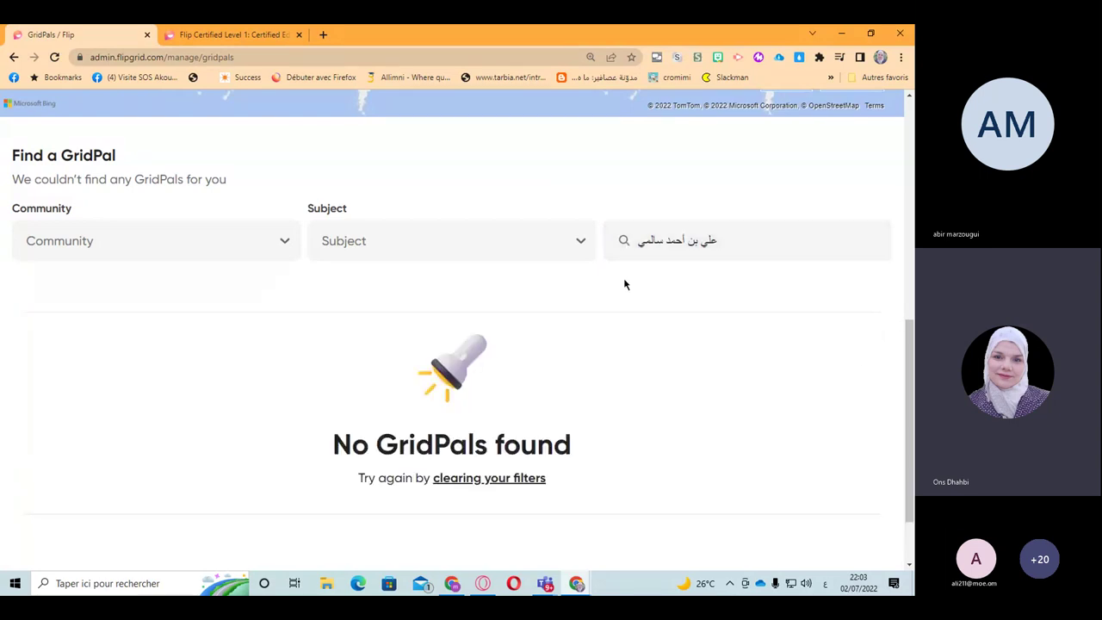
Step: Place the edit point between the last words of the searched name
left_click(694, 240)
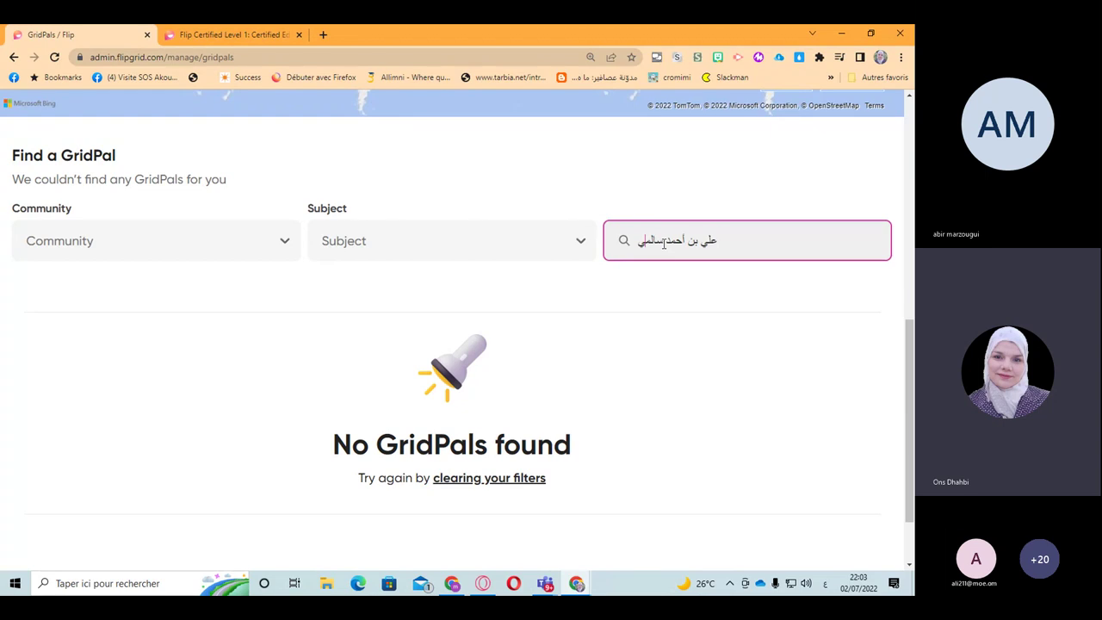
left_click(664, 241)
scroll(719, 244, "up", 2)
scroll(720, 249, "up", 4)
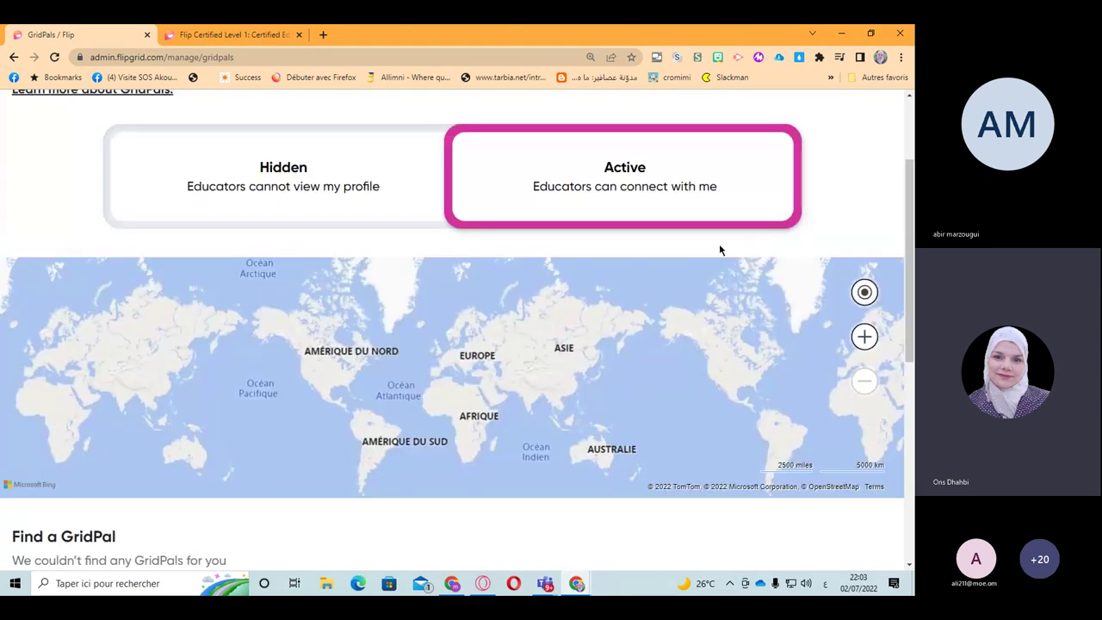
scroll(719, 248, "up", 2)
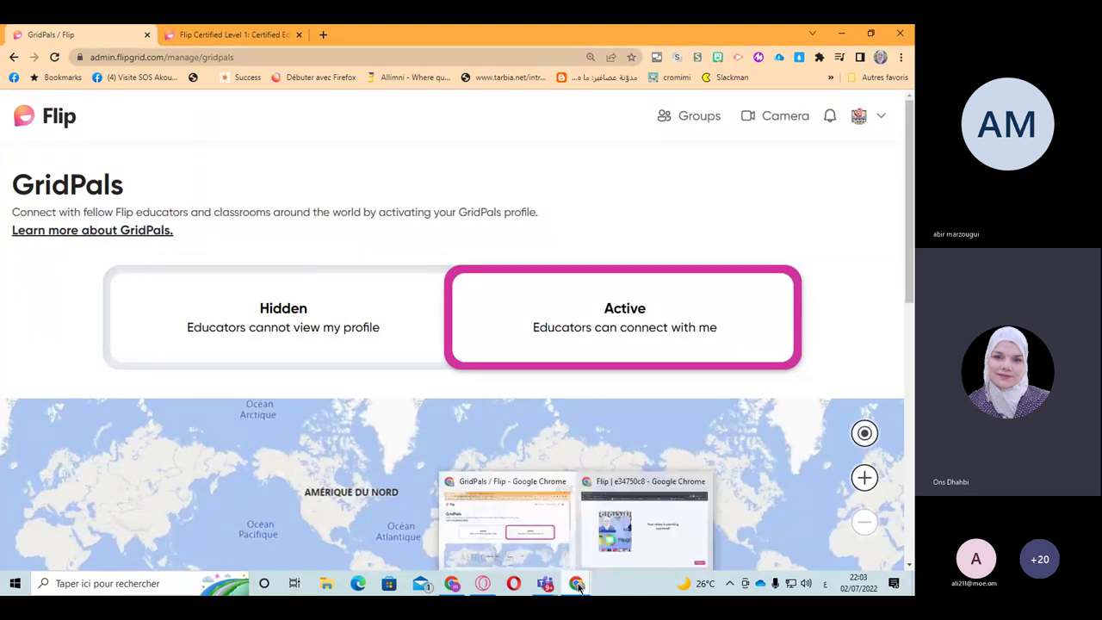
Step: Return to the Teams meeting, clear the chat selection, then view Flip's 'Become GridPals!' email in Gmail
mouse_move(548, 588)
left_click(654, 512)
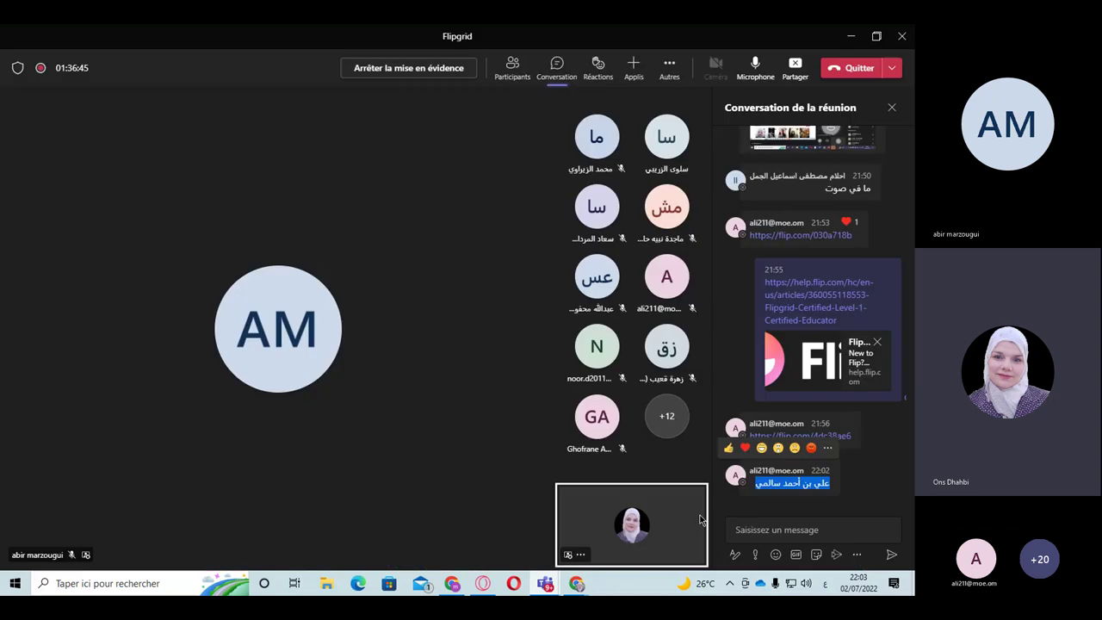
left_click(779, 535)
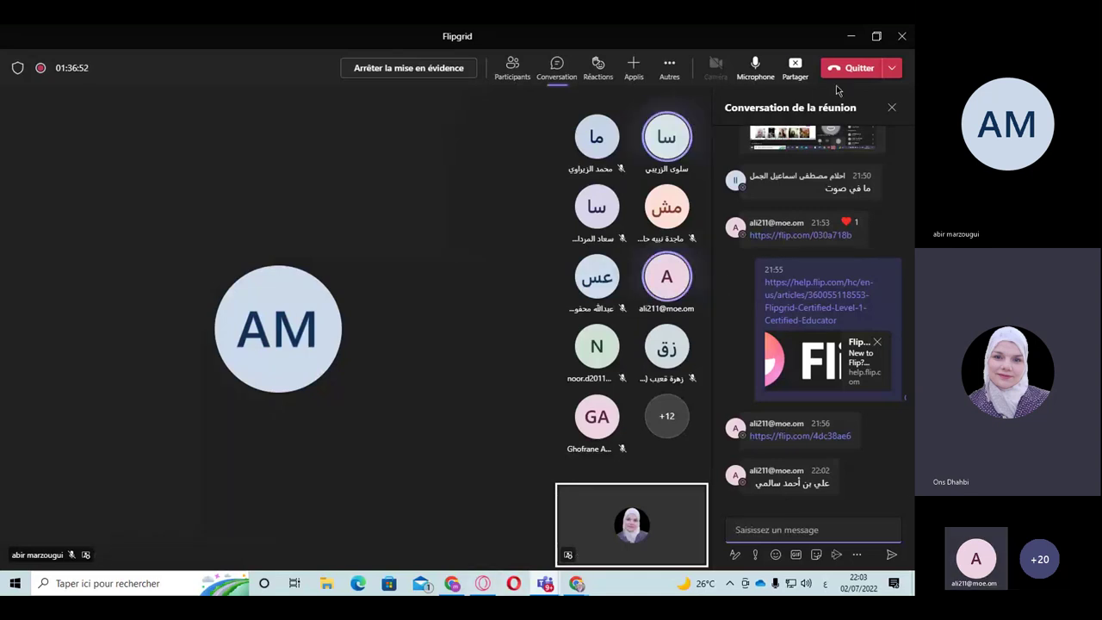
left_click(793, 69)
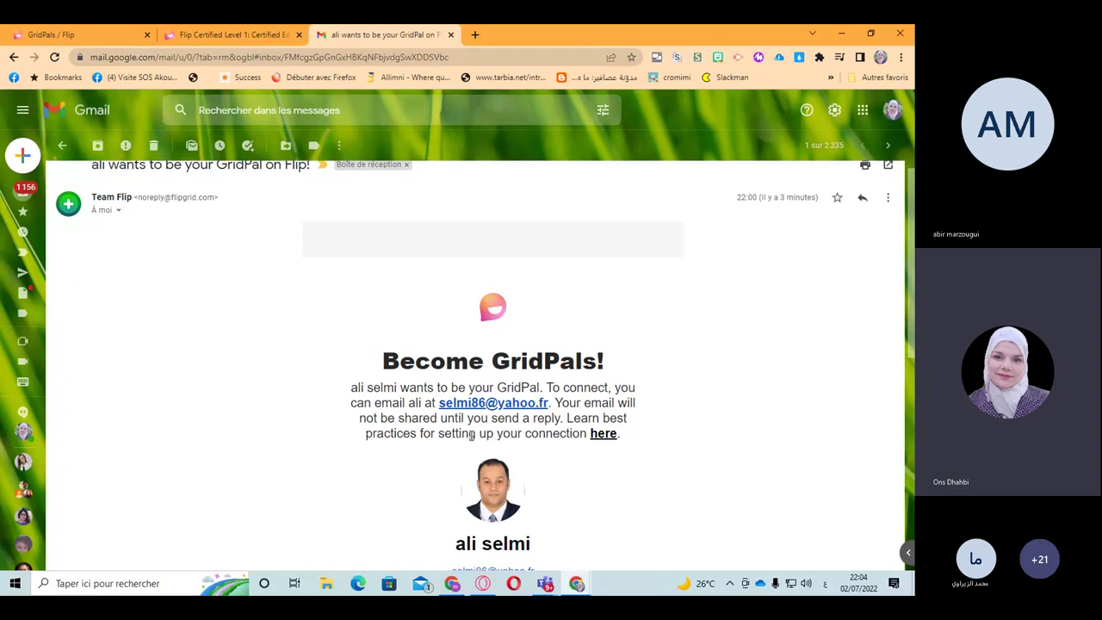
left_click(603, 433)
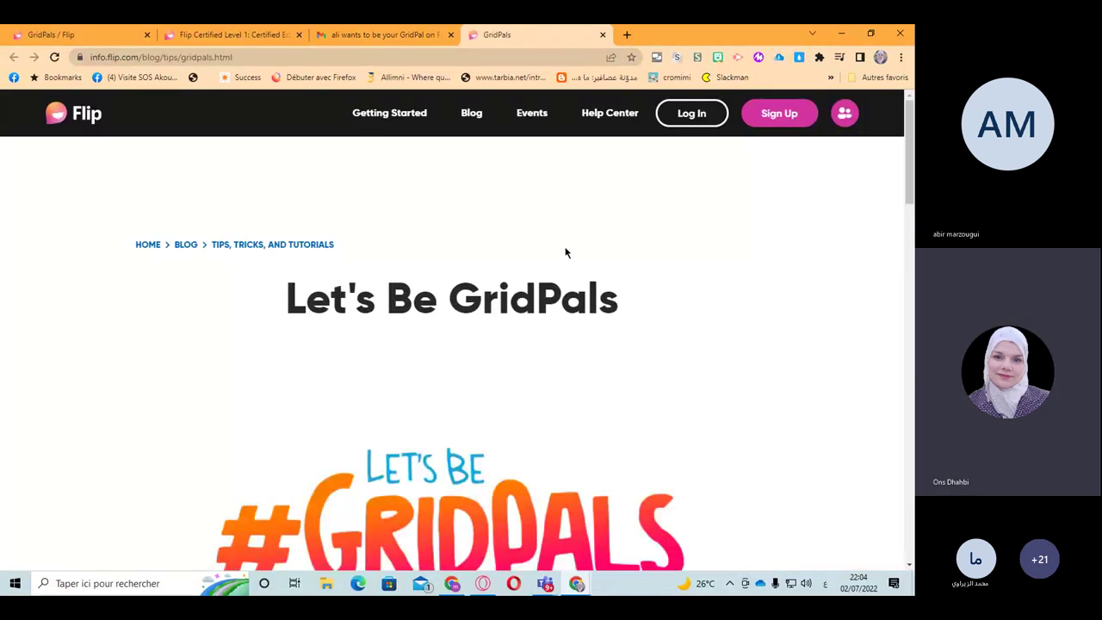
scroll(558, 342, "down", 5)
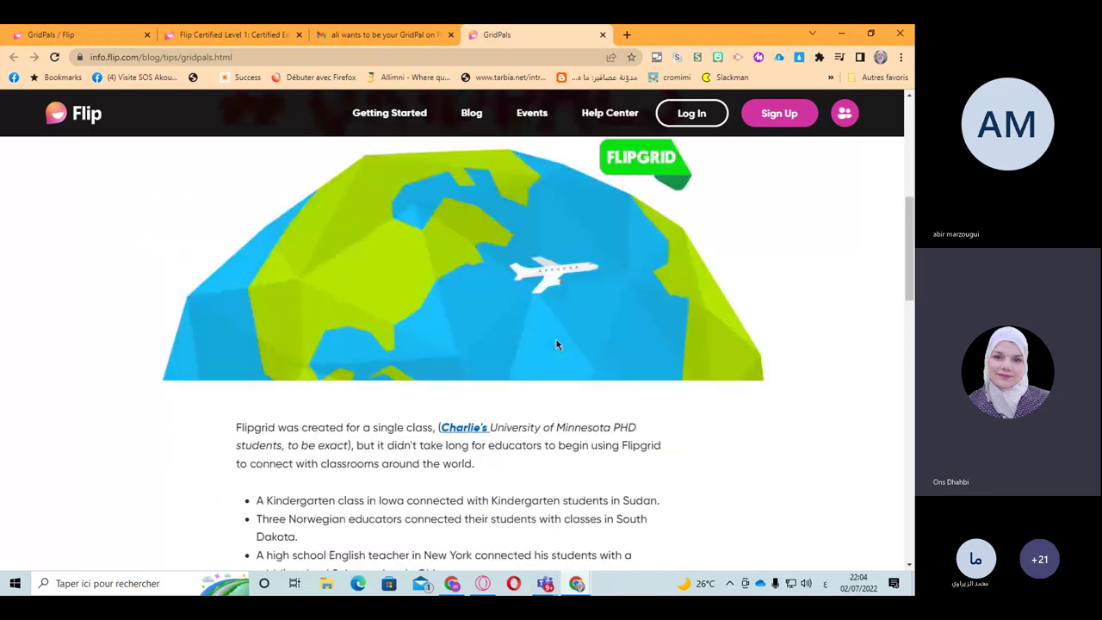
scroll(556, 345, "down", 3)
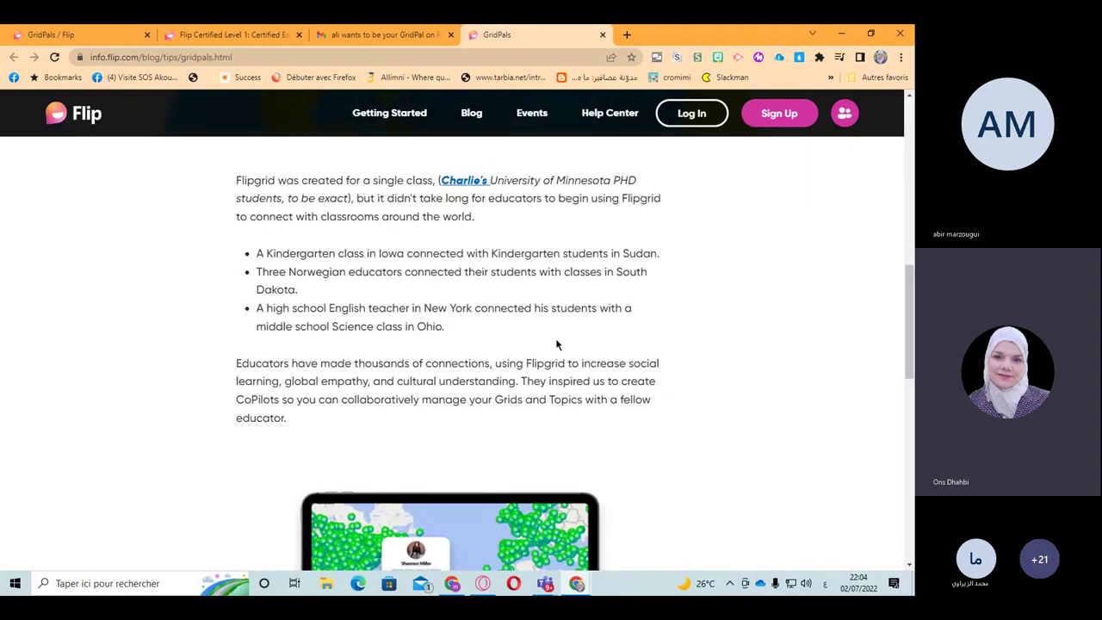
scroll(556, 344, "down", 2)
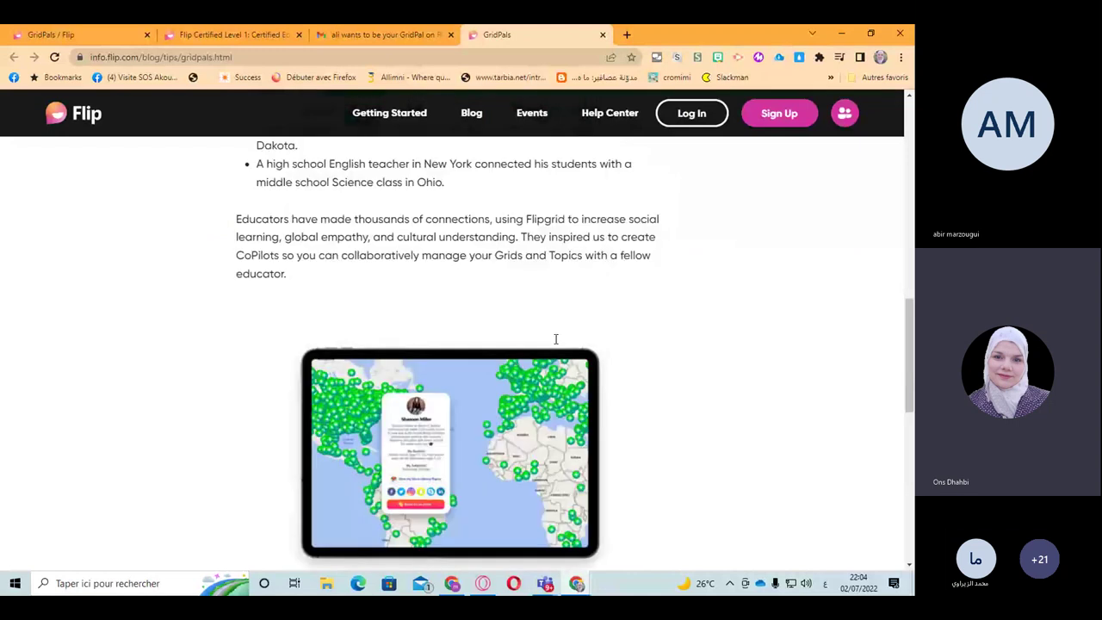
scroll(556, 338, "up", 10)
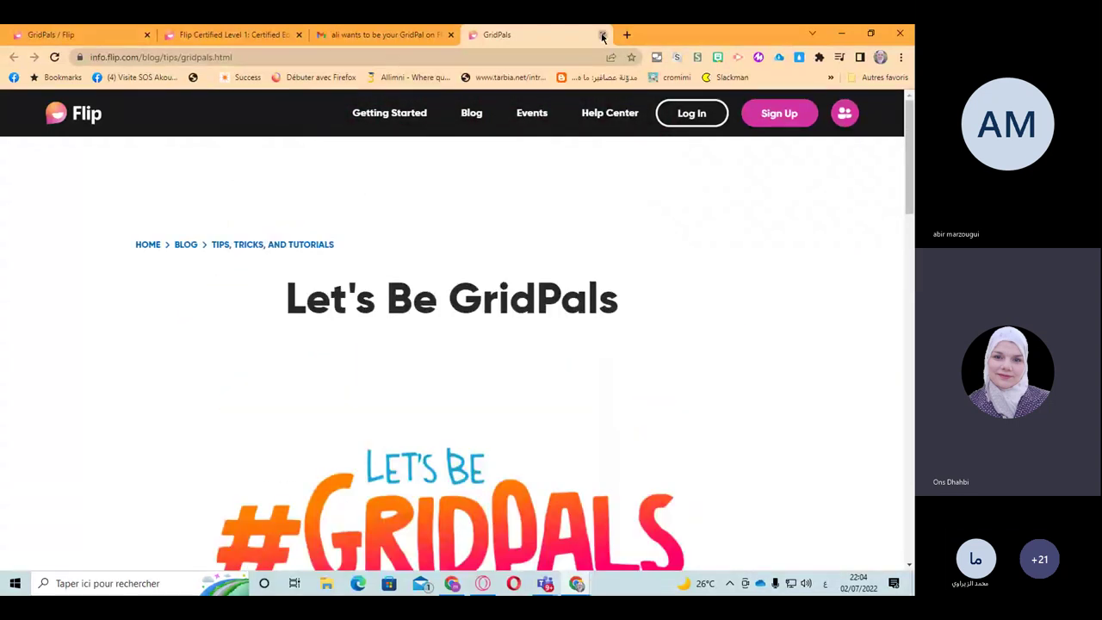
left_click(603, 34)
mouse_move(545, 583)
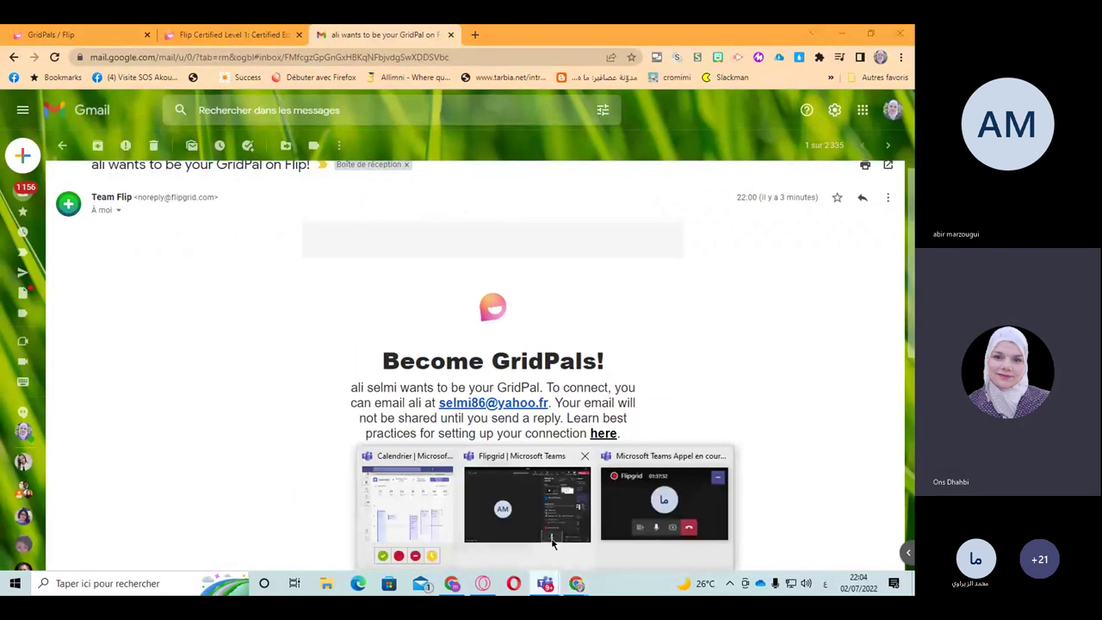
Step: Copy the name from the latest message in the Teams meeting chat
left_click(552, 542)
triple_click(774, 484)
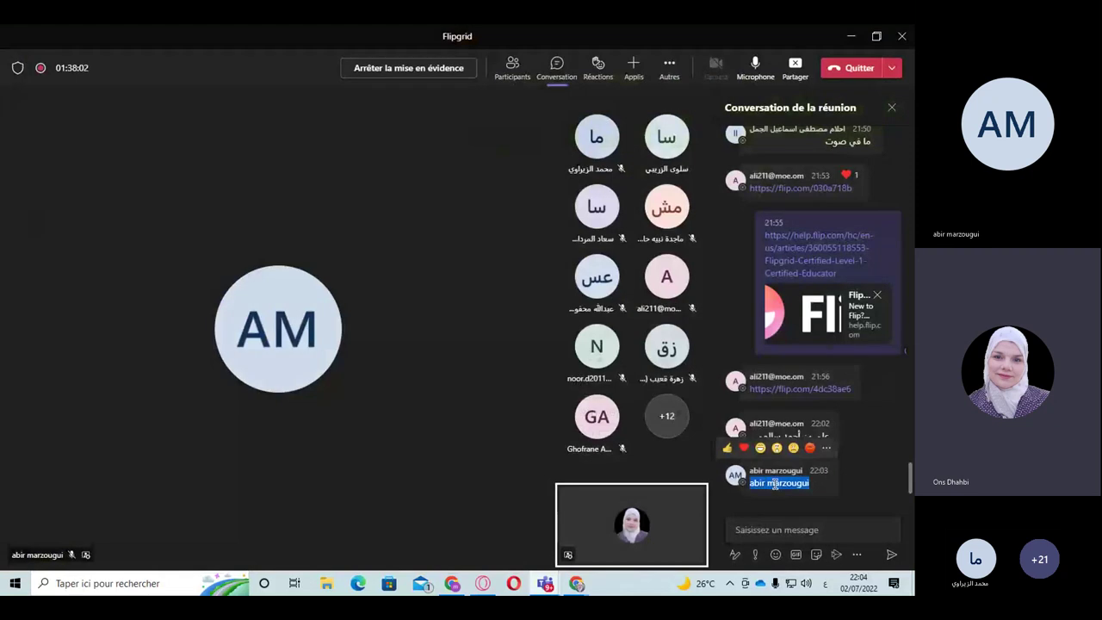
right_click(775, 484)
left_click(787, 468)
Step: Return to Chrome's GridPals management page and scroll to Find a GridPal
mouse_move(575, 584)
left_click(541, 561)
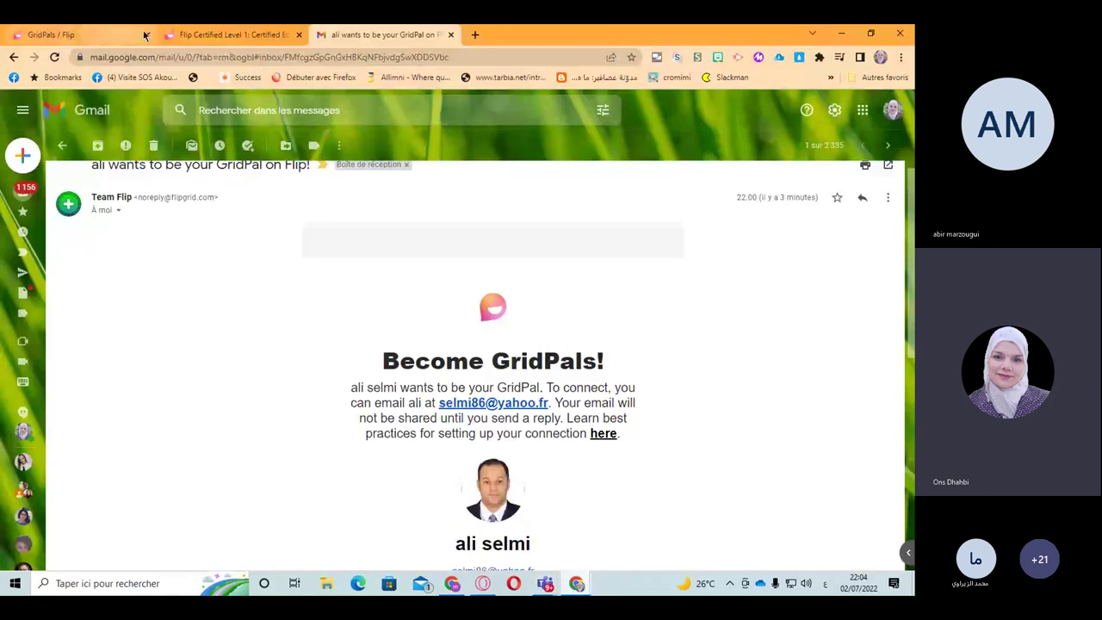
left_click(206, 35)
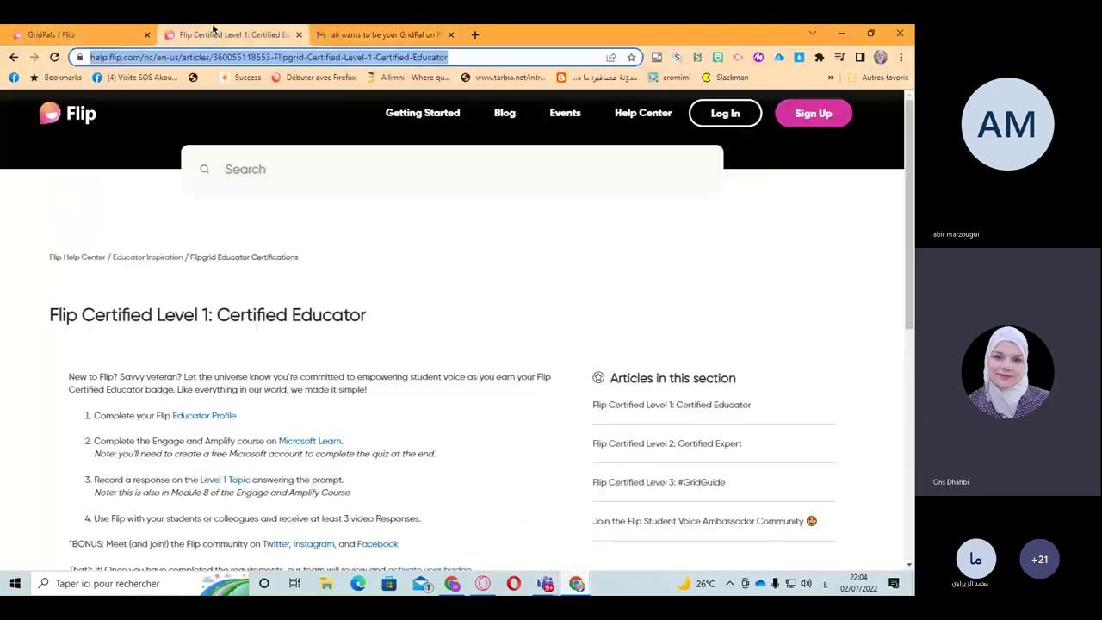
left_click(78, 34)
scroll(637, 423, "down", 4)
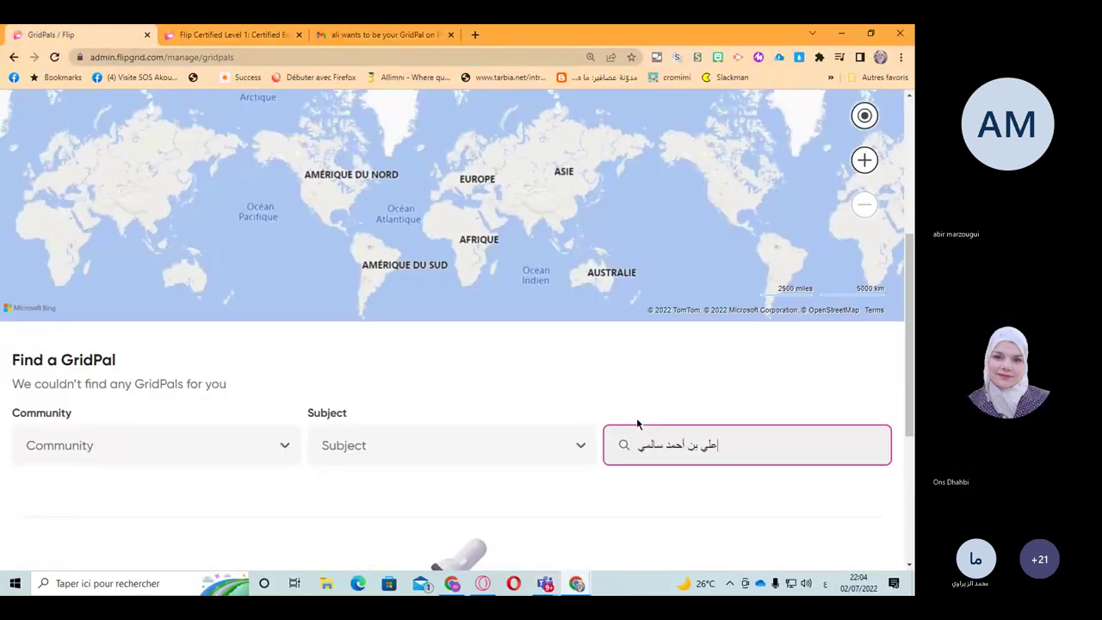
Step: Paste the copied name over the old search and delete the timestamp prefix
triple_click(678, 444)
key("ctrl+v")
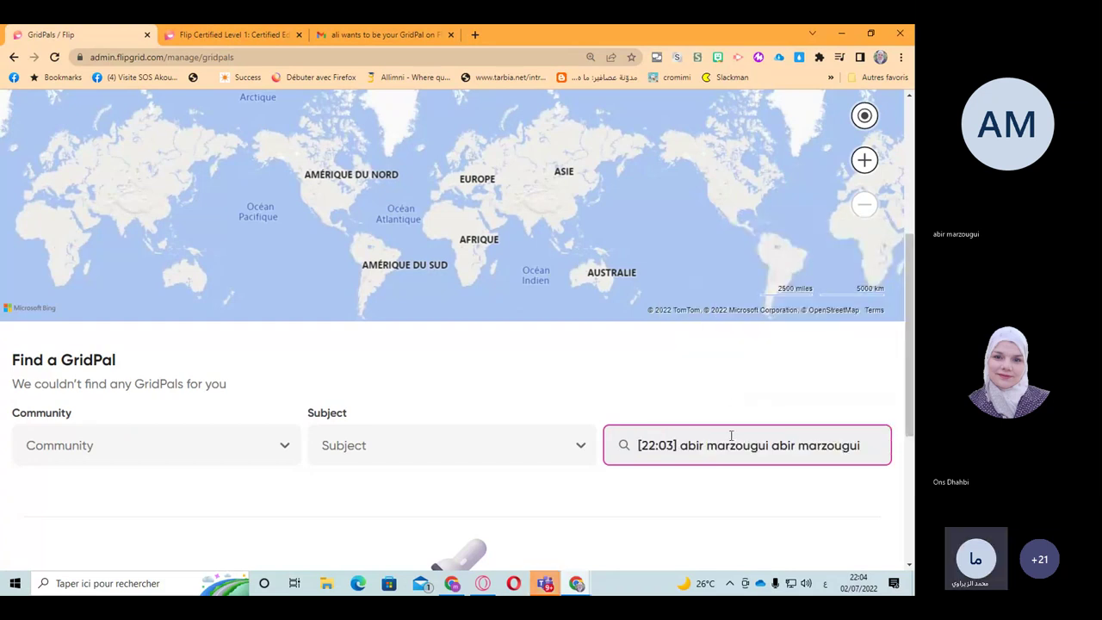
left_click_drag(761, 446, 616, 446)
key("BackSpace")
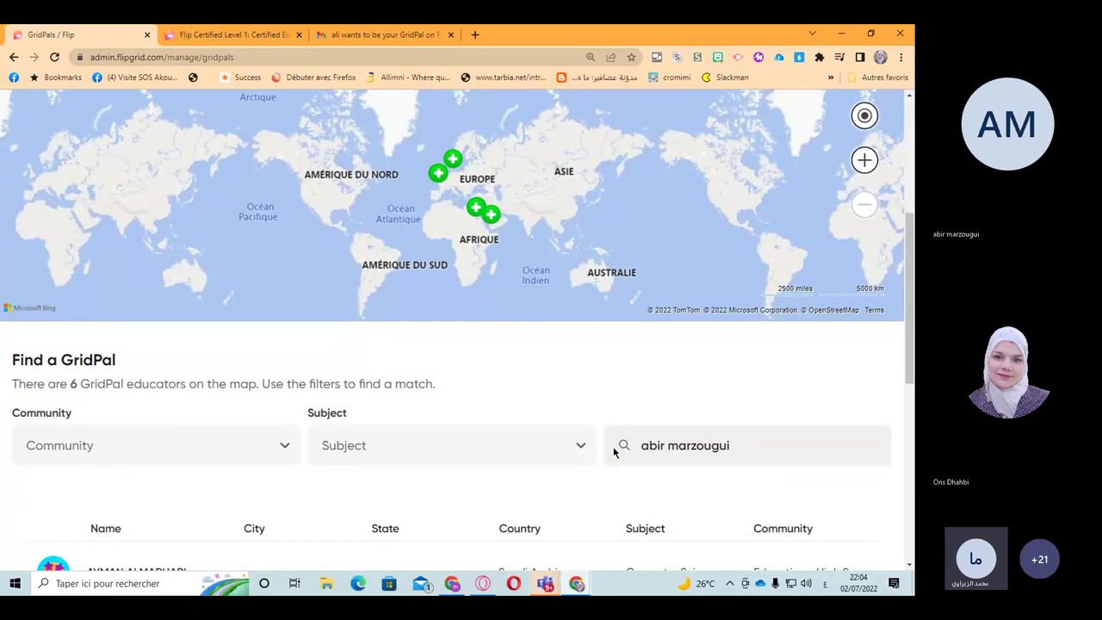
Step: Select the search text and erase it, including accidental Arabic characters, leaving the box empty
scroll(615, 453, "down", 3)
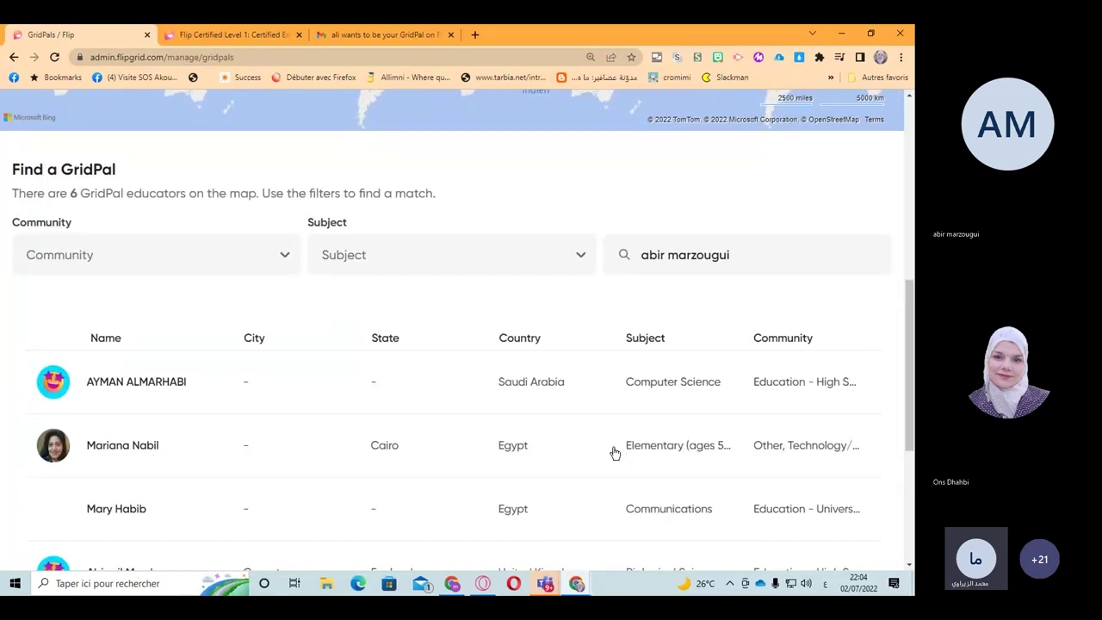
scroll(615, 453, "down", 1)
scroll(615, 453, "down", 3)
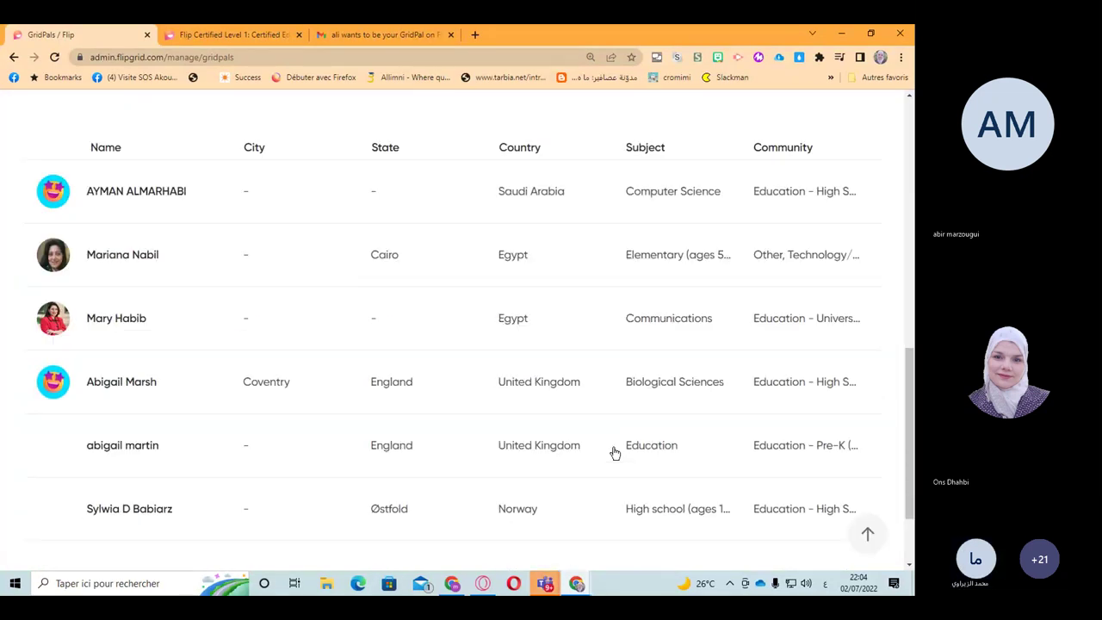
scroll(615, 453, "down", 2)
scroll(614, 453, "up", 6)
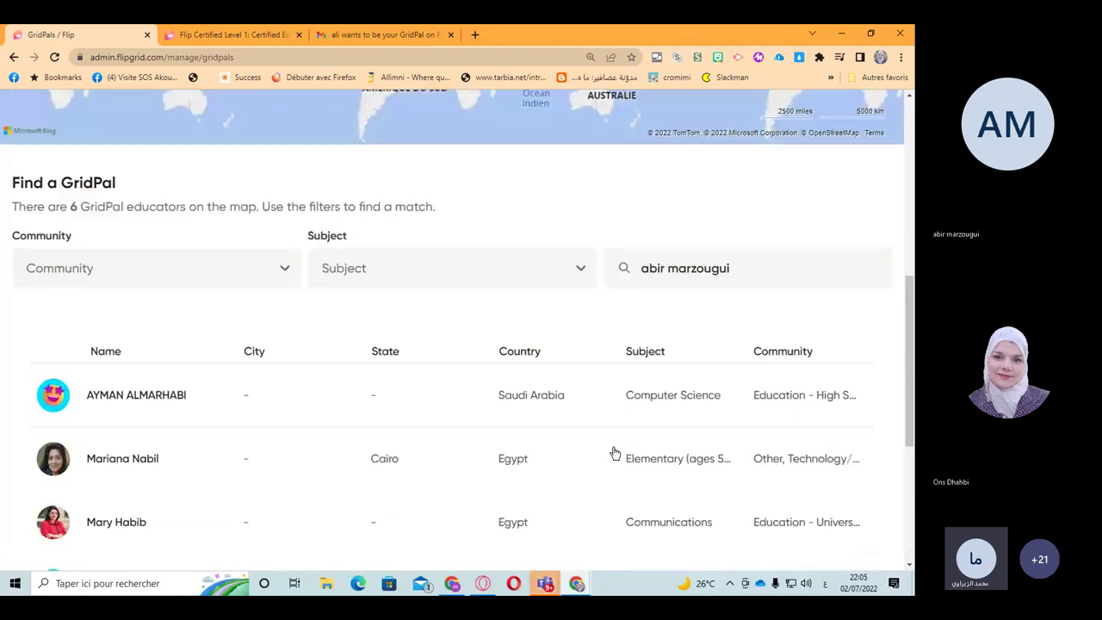
left_click(647, 470)
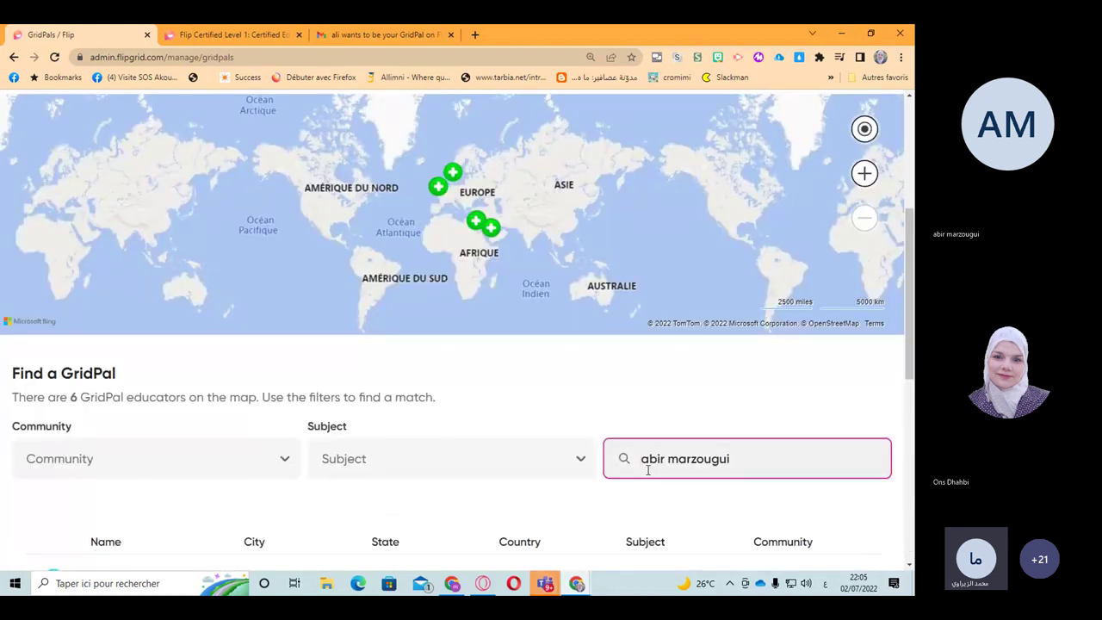
scroll(648, 472, "down", 2)
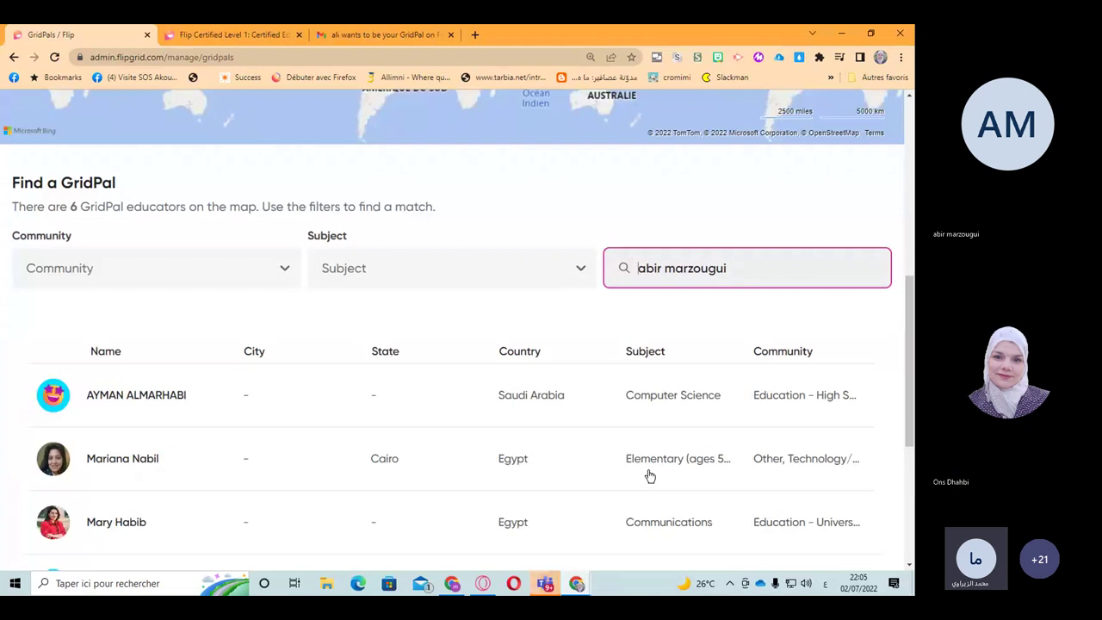
scroll(650, 475, "down", 4)
scroll(650, 475, "up", 4)
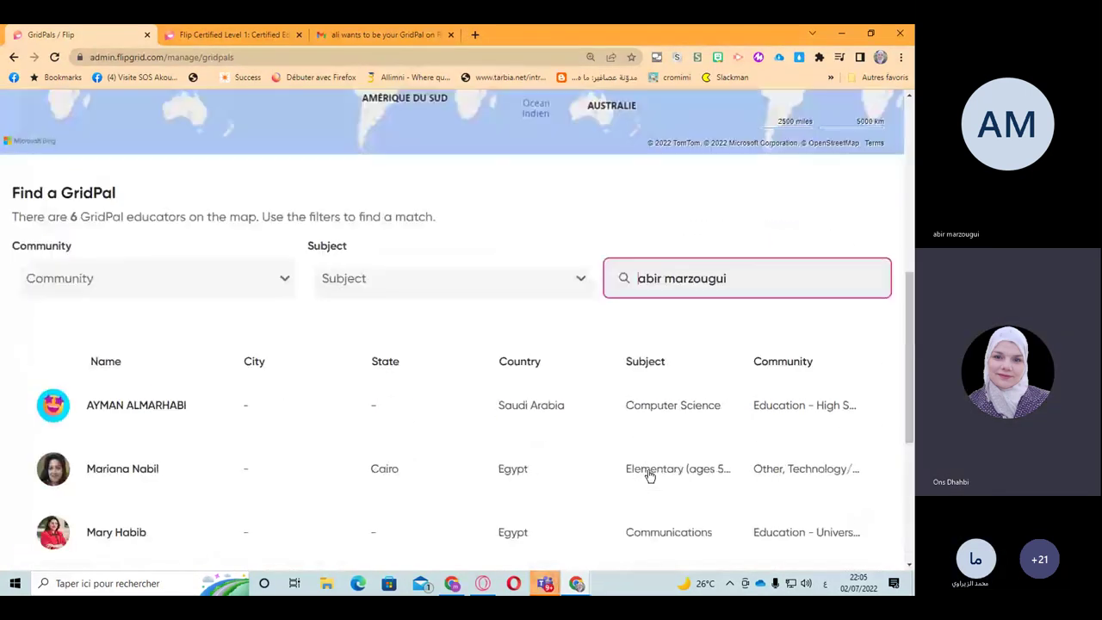
scroll(650, 473, "up", 2)
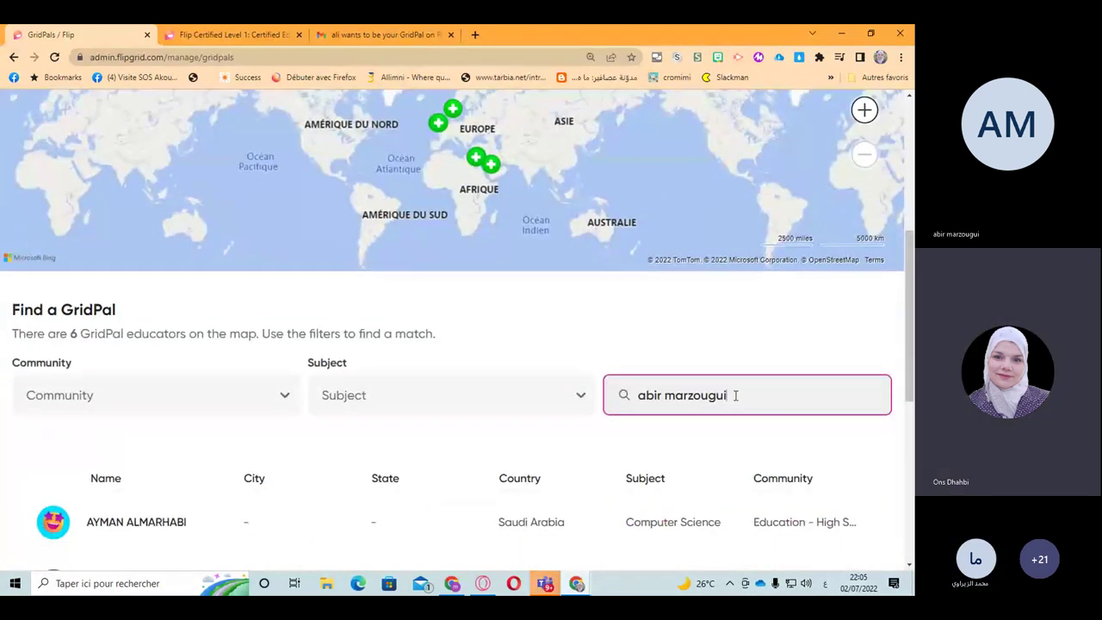
double_click(660, 396)
left_click_drag(661, 396, 639, 397)
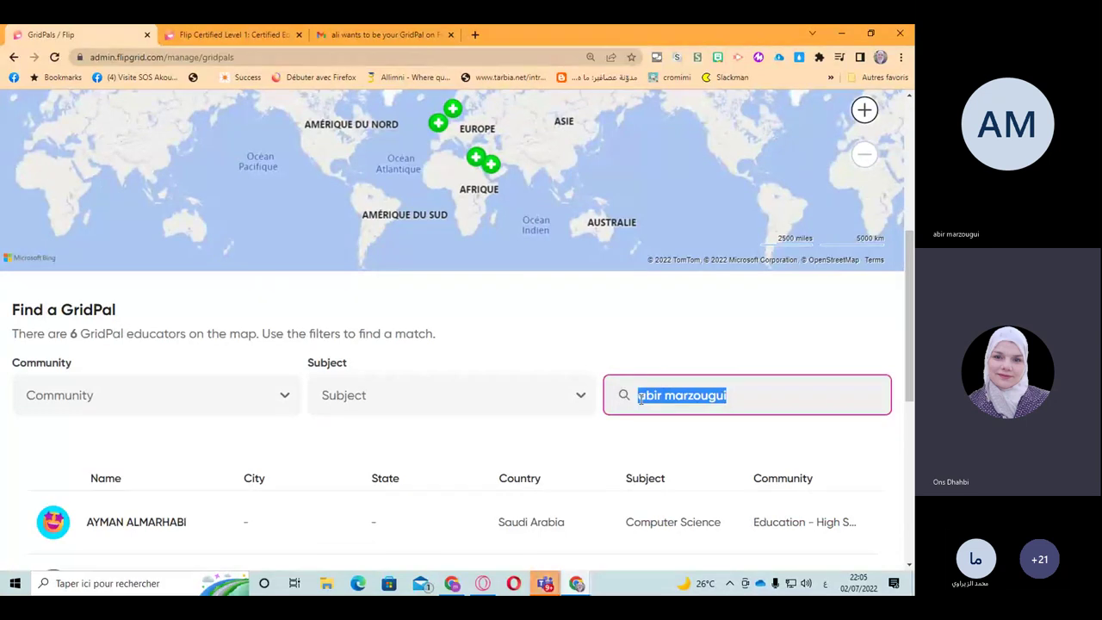
type("ضقصخب")
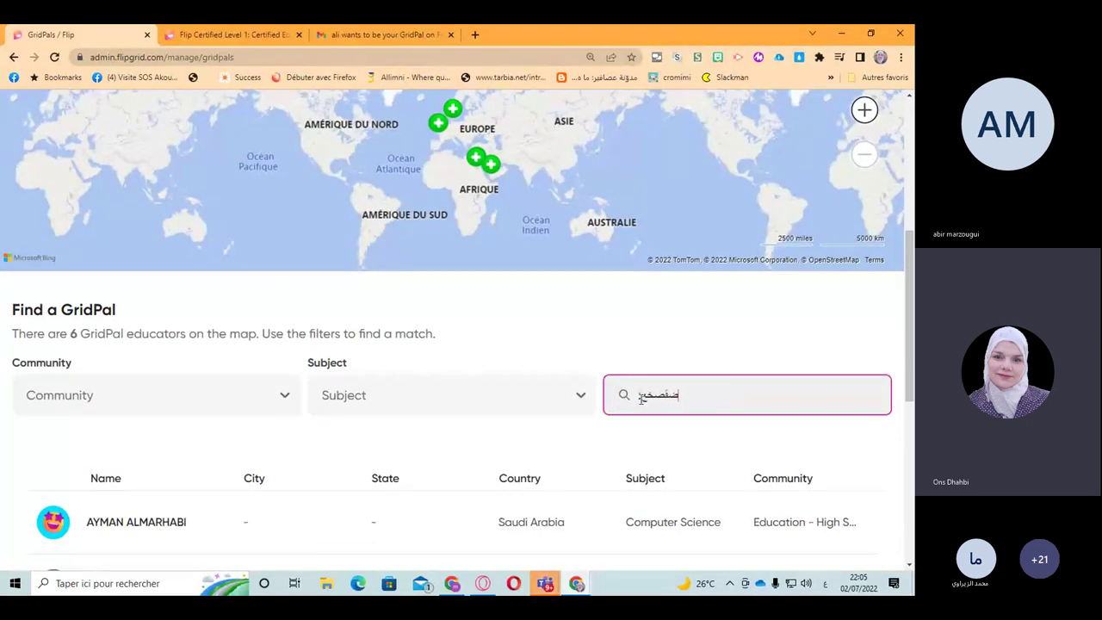
key("BackSpace")
key("BackSpace")
key("BackSpace")
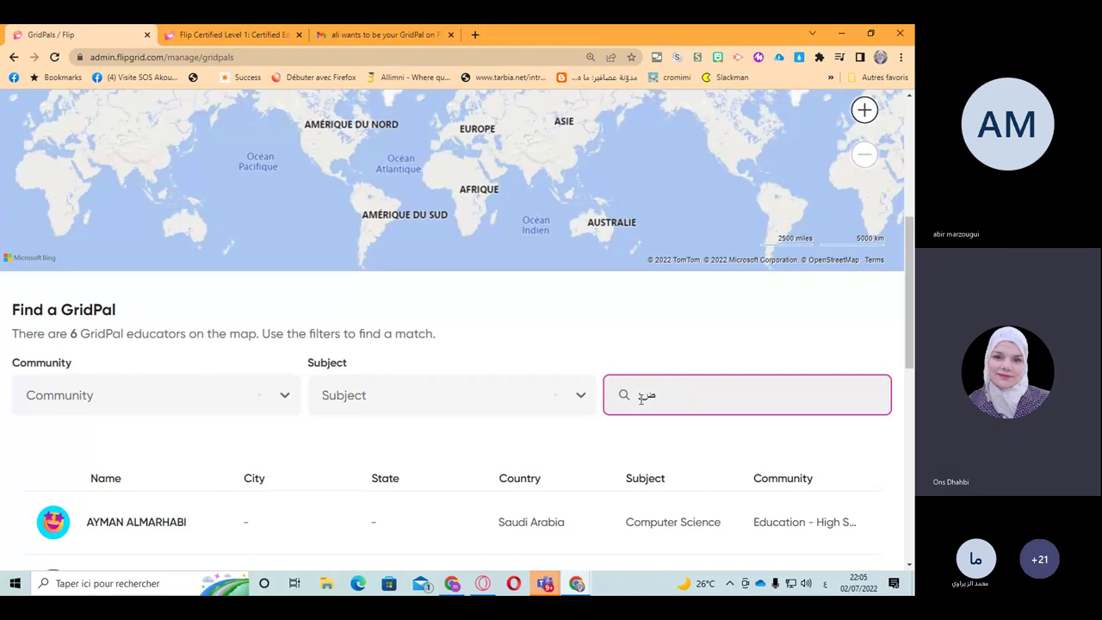
key("BackSpace")
key("BackSpace")
Step: Switch the keyboard to French, type the fellow educator's full name, and scroll through the results
key("alt+shift")
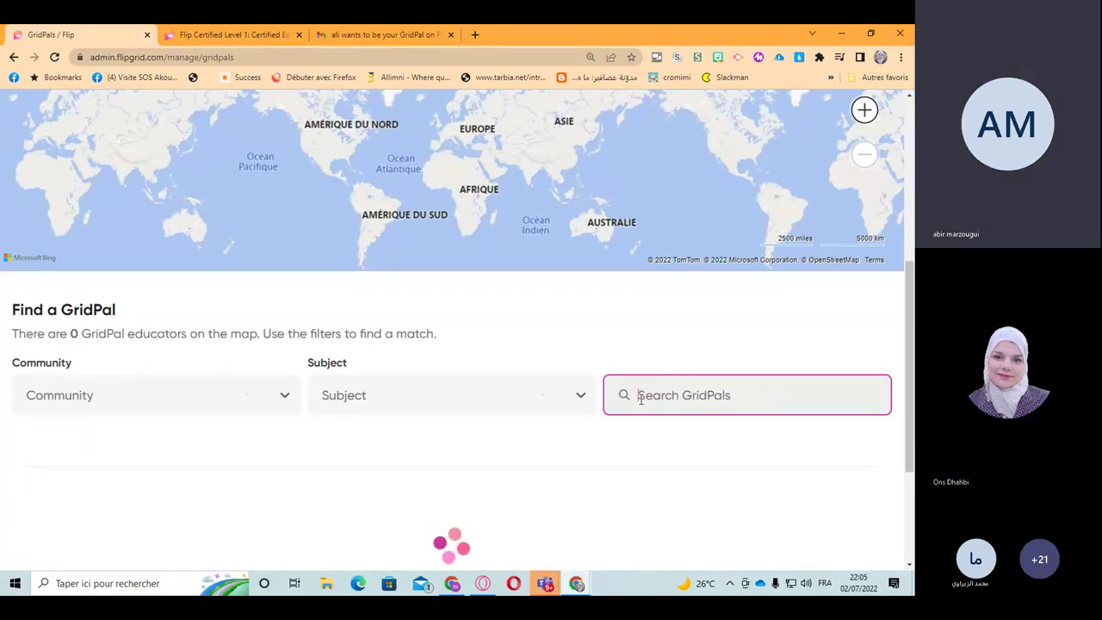
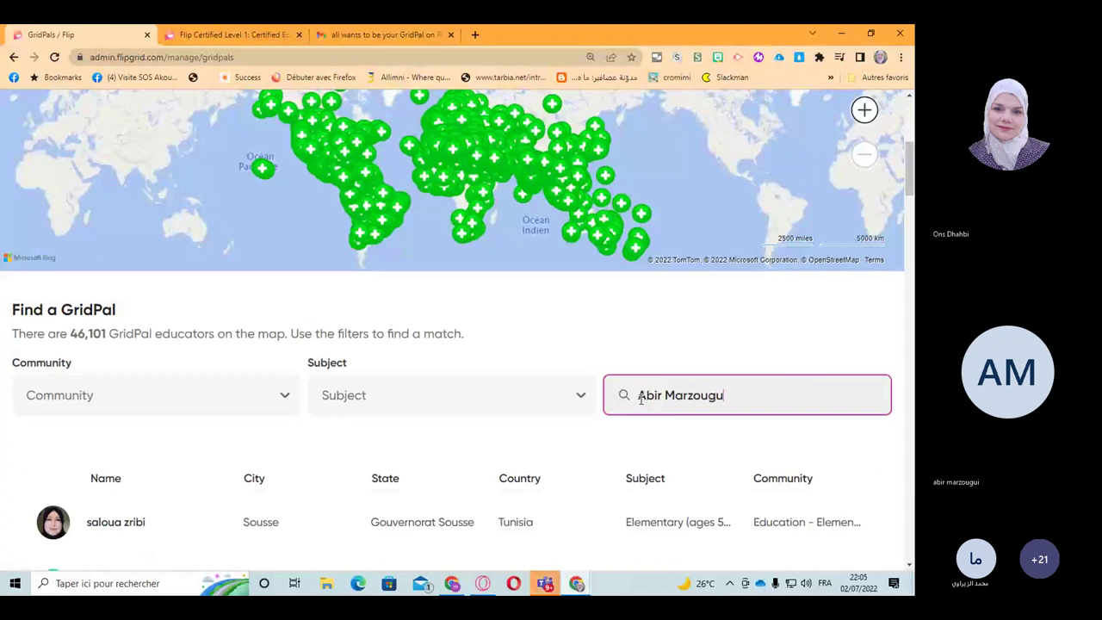
scroll(386, 396, "down", 3)
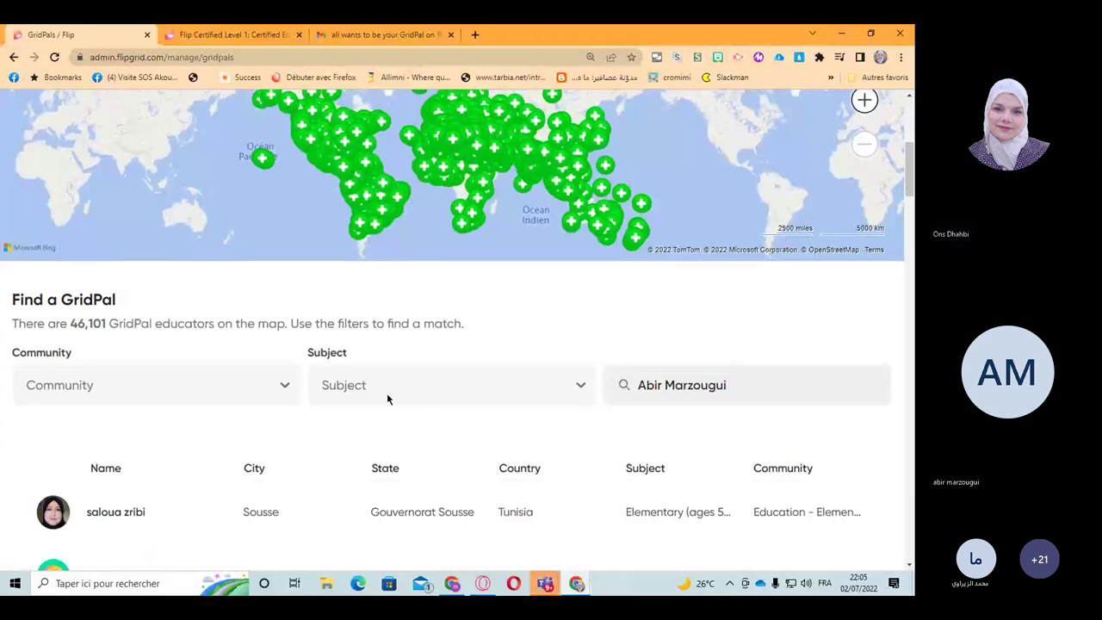
scroll(387, 398, "down", 5)
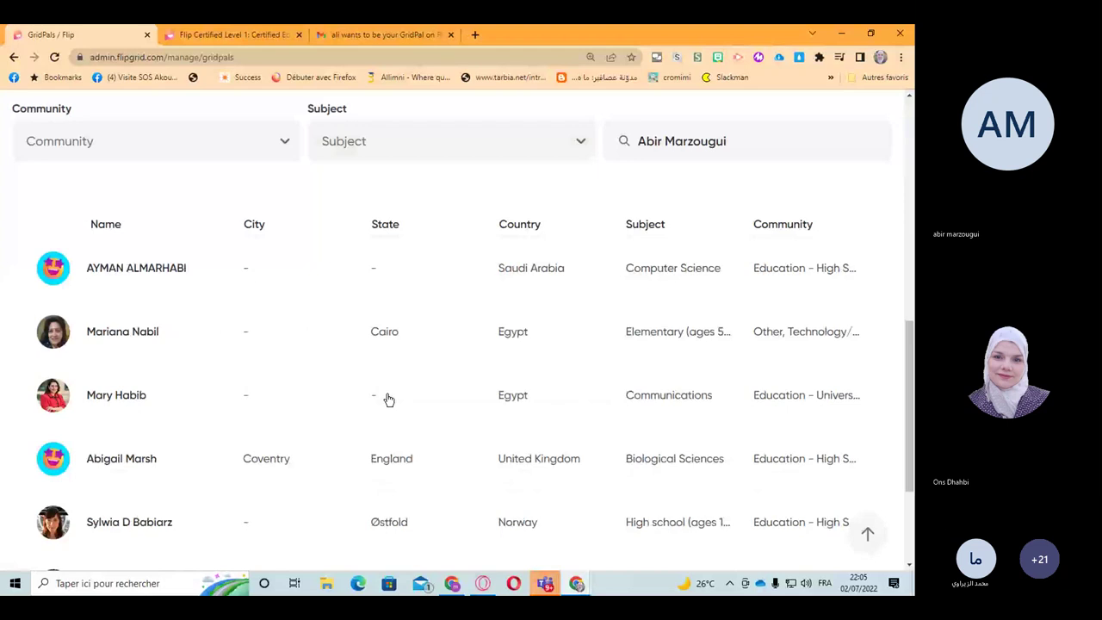
scroll(389, 401, "down", 3)
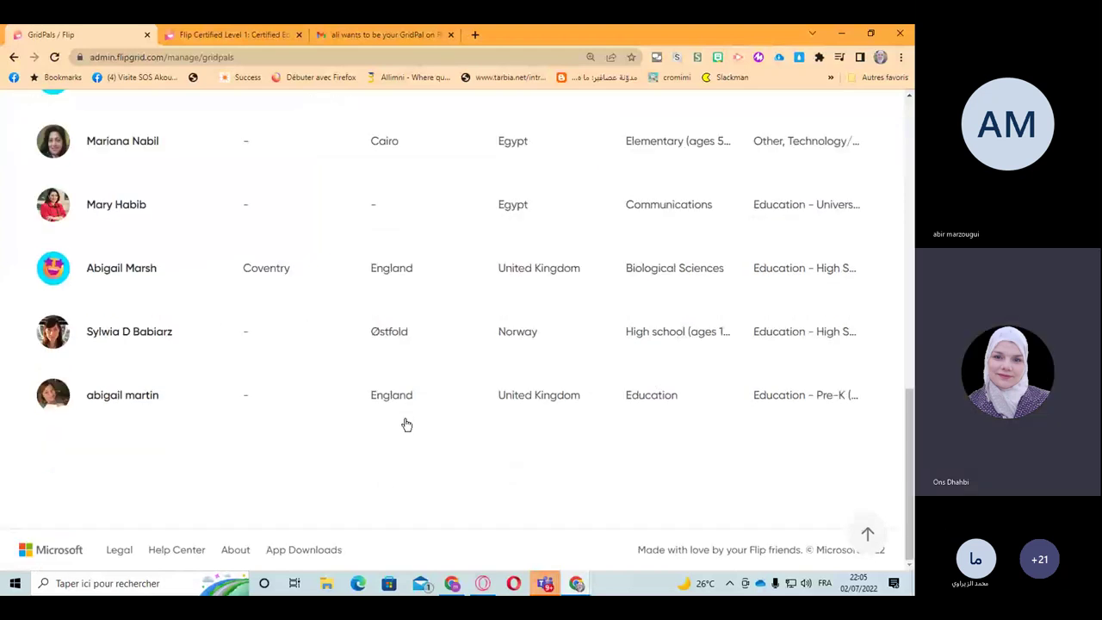
scroll(435, 458, "up", 4)
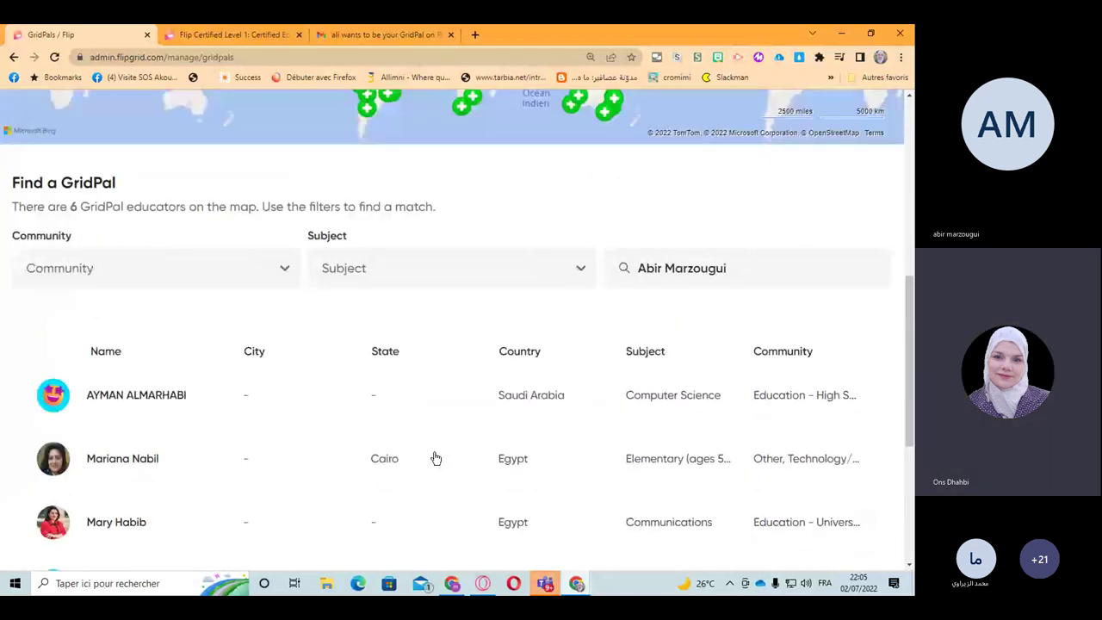
scroll(435, 458, "up", 1)
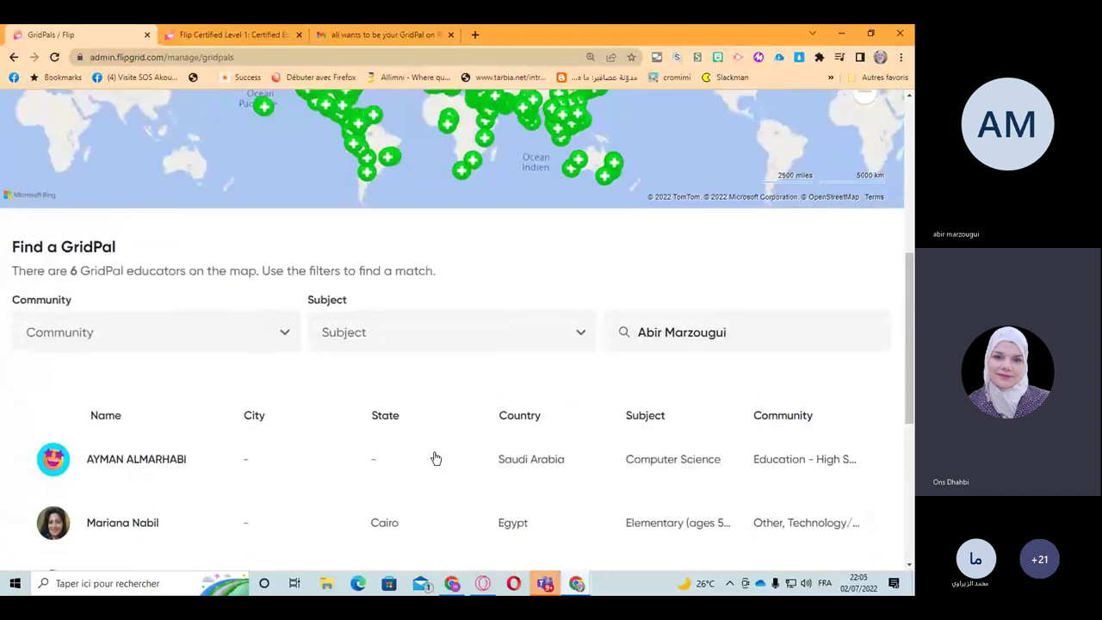
scroll(435, 458, "up", 6)
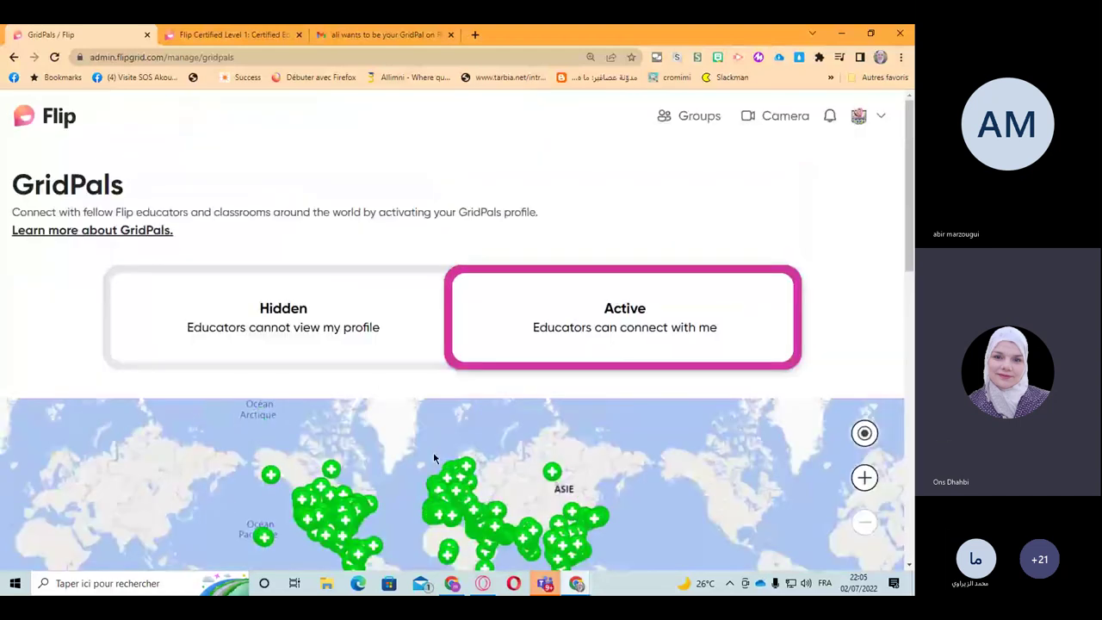
scroll(434, 458, "down", 4)
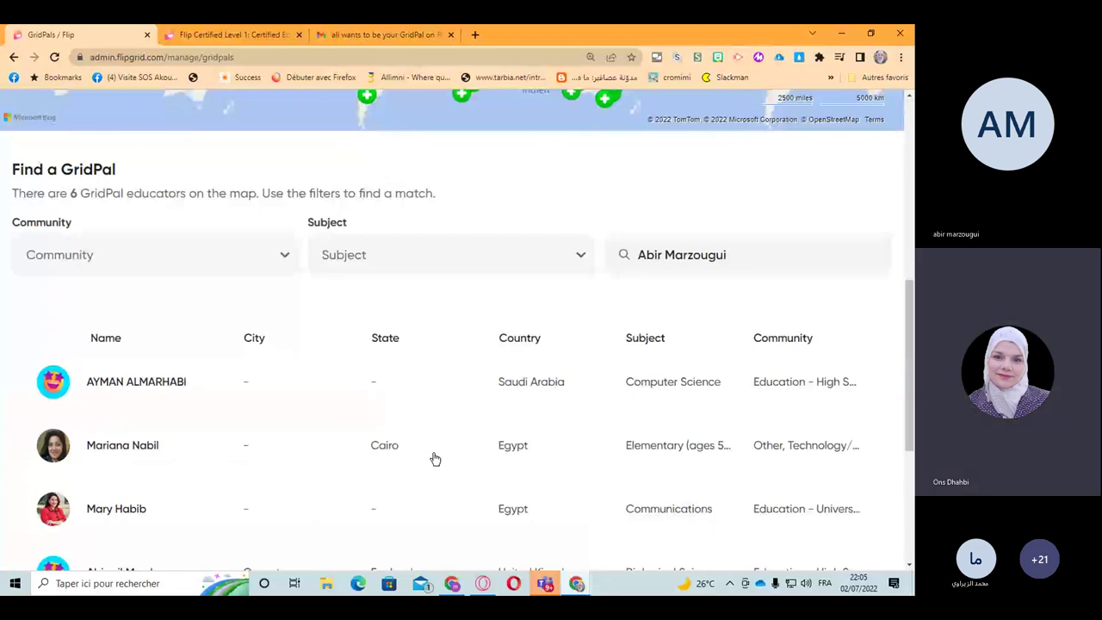
scroll(435, 459, "down", 5)
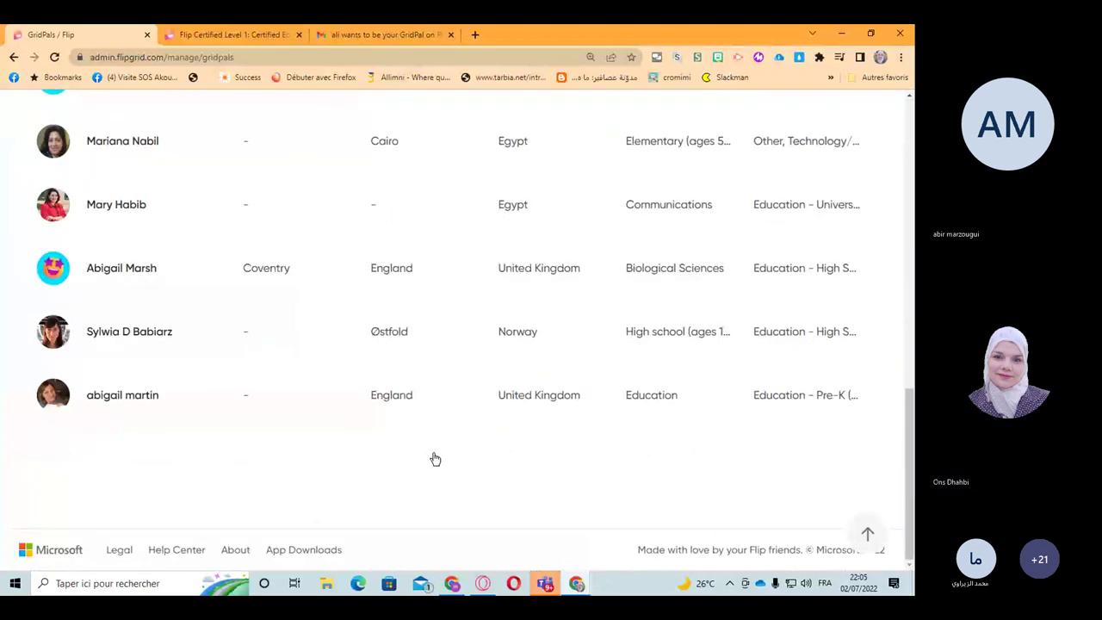
scroll(435, 459, "up", 4)
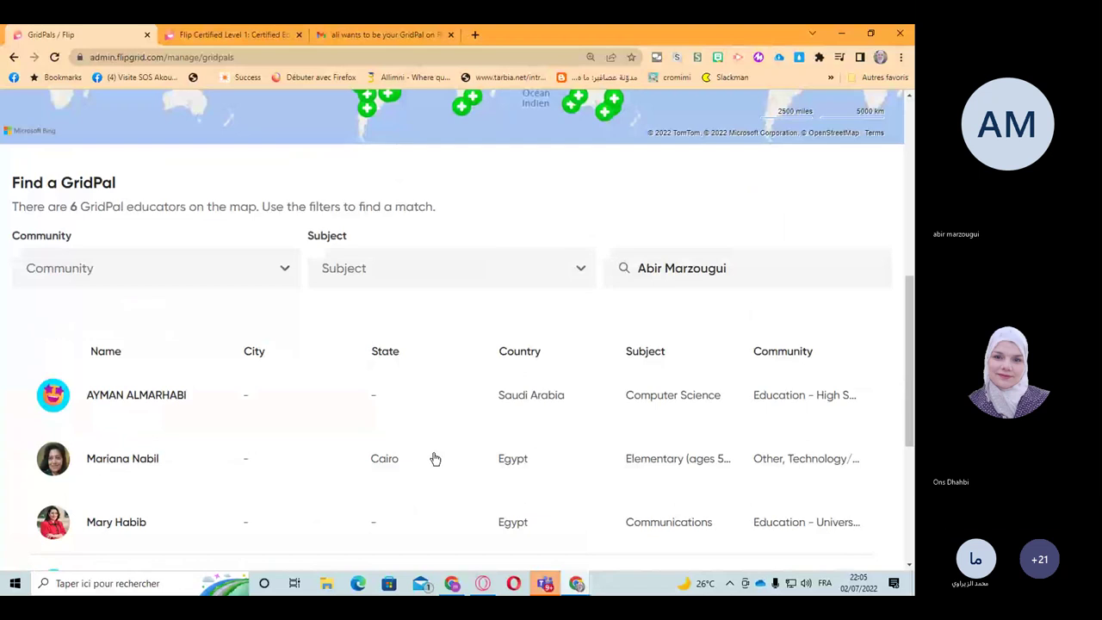
Step: Retype the first-name and surname initials as lowercase 'a' and 'm', leaving 6 matching educators
left_click(751, 270)
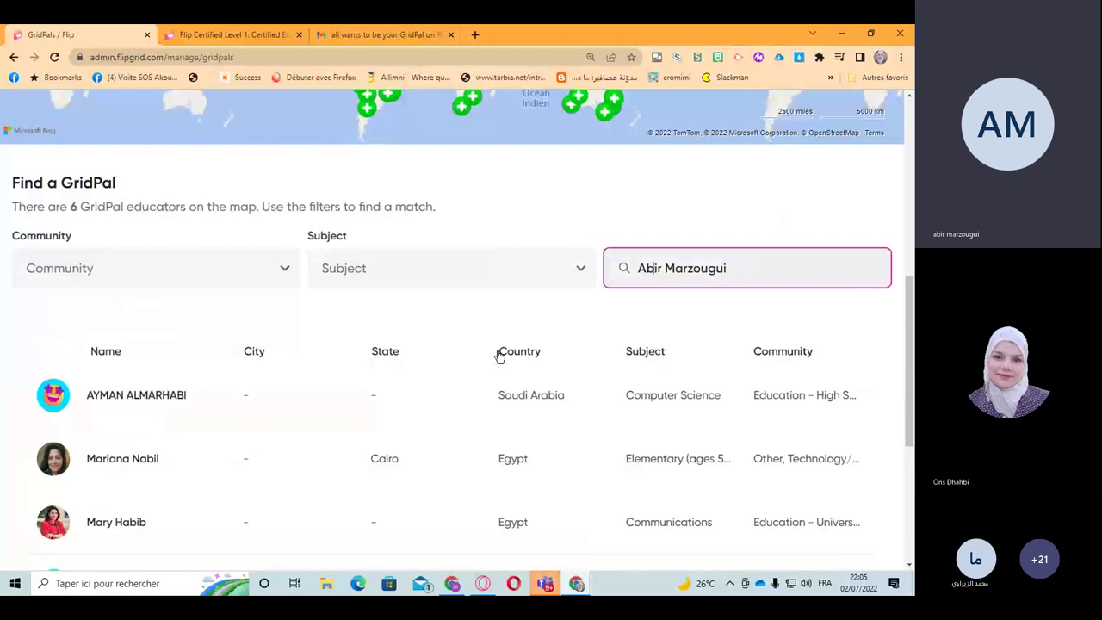
scroll(347, 485, "up", 2)
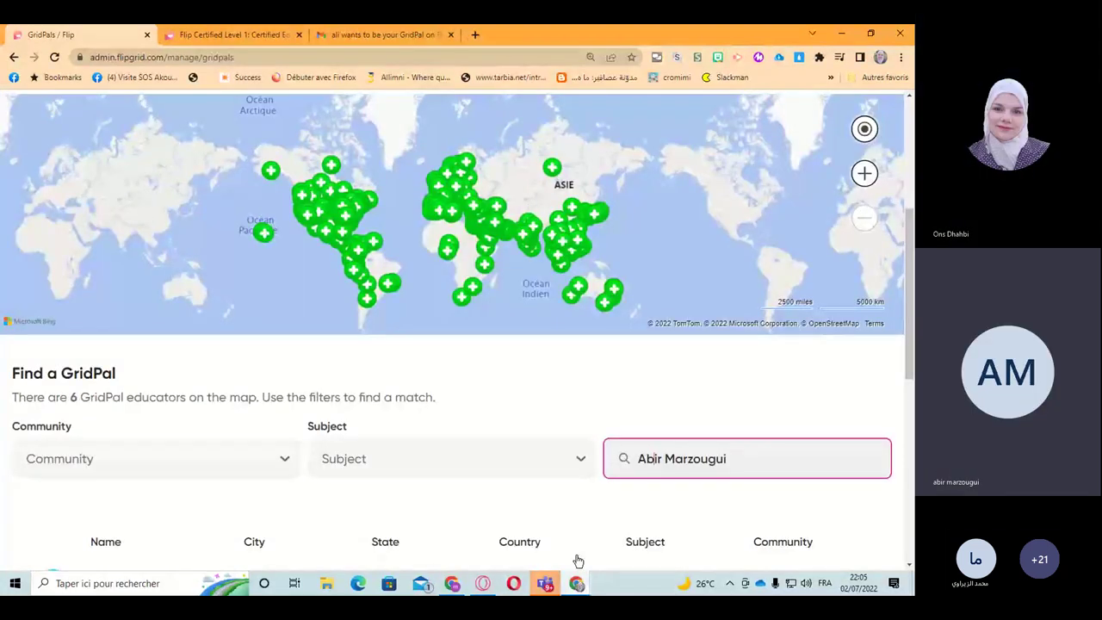
mouse_move(575, 589)
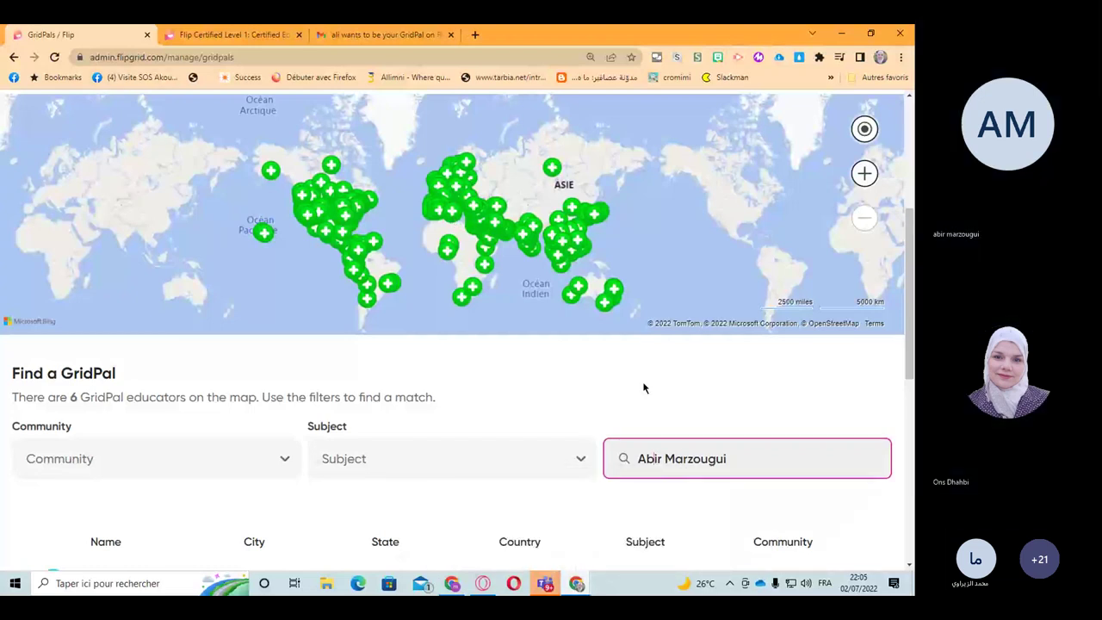
scroll(643, 388, "down", 1)
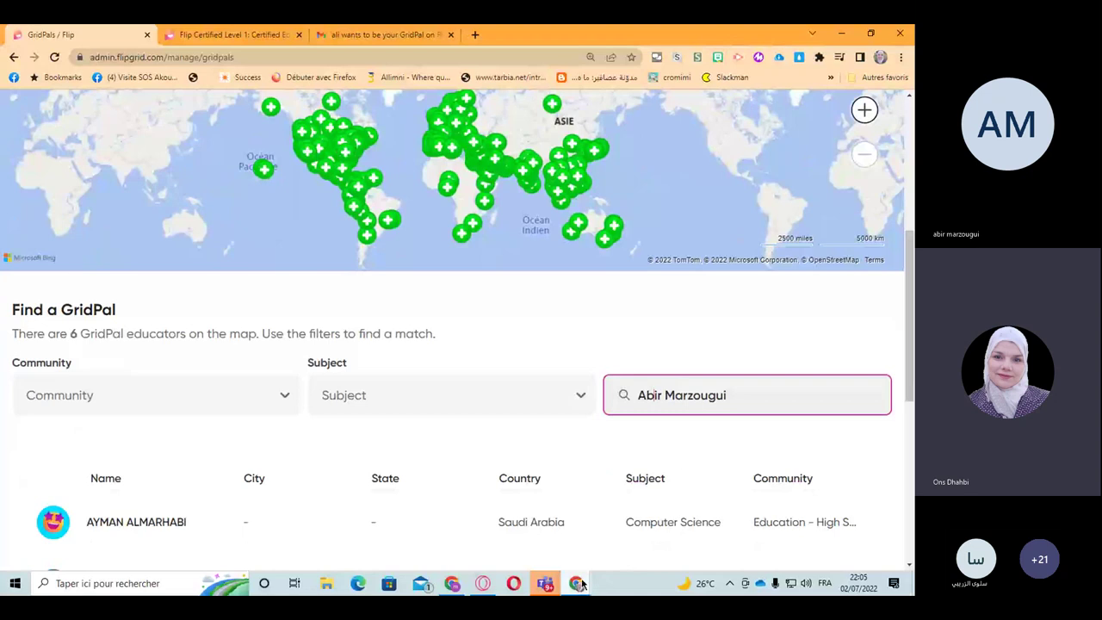
mouse_move(644, 396)
left_mouse_down()
mouse_move(635, 403)
mouse_move(658, 396)
left_mouse_up()
type("a")
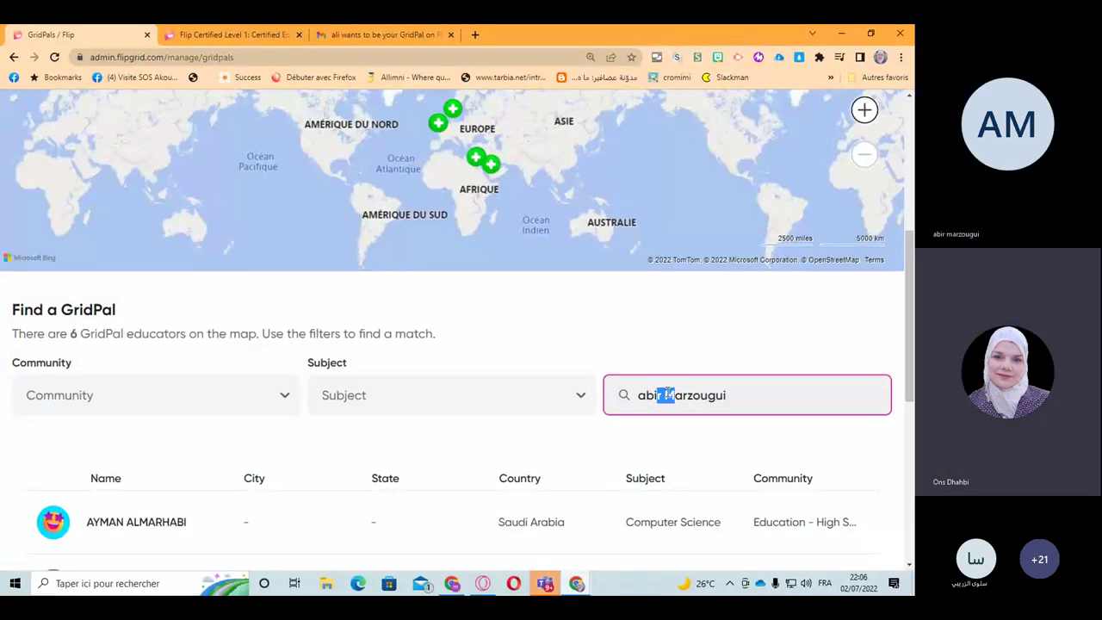
double_click(668, 394)
left_click(675, 394)
left_click_drag(676, 395, 664, 395)
type("m")
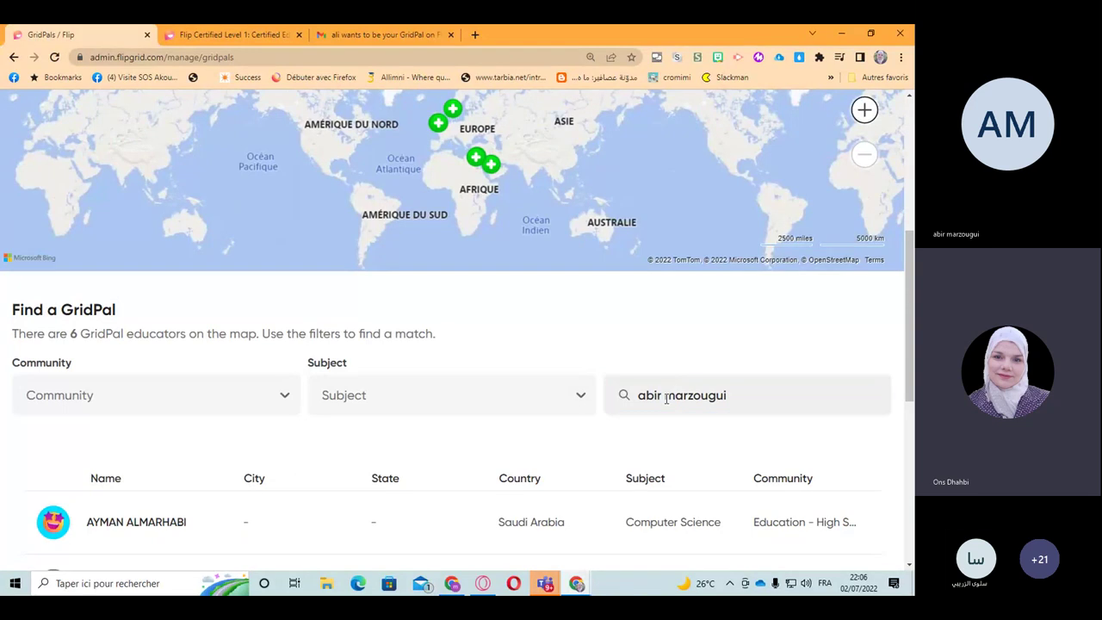
scroll(546, 443, "down", 3)
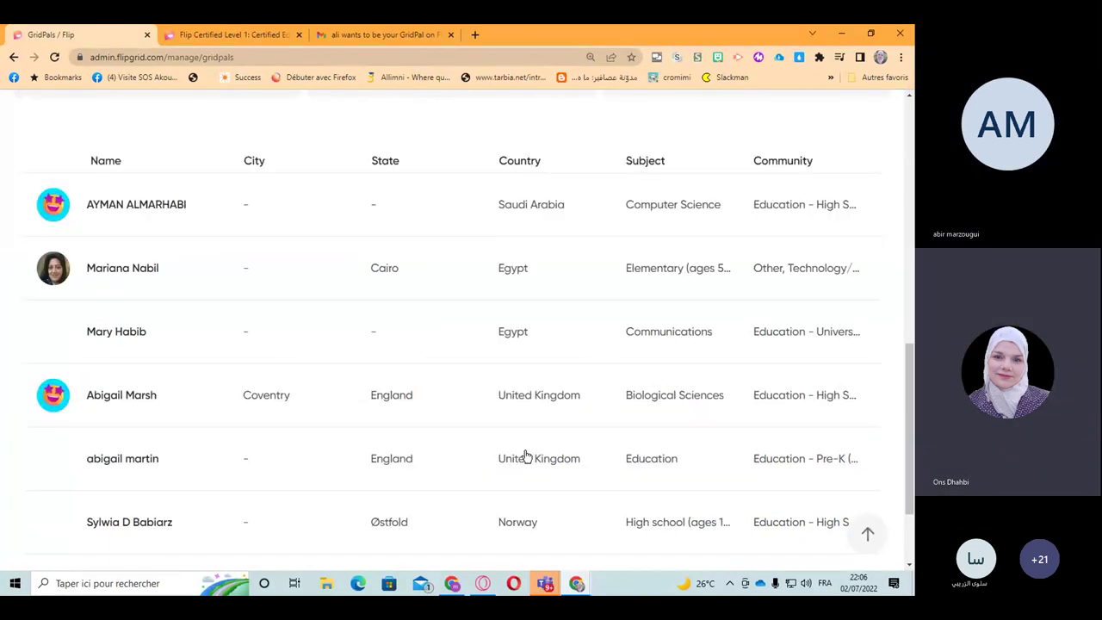
scroll(524, 456, "down", 2)
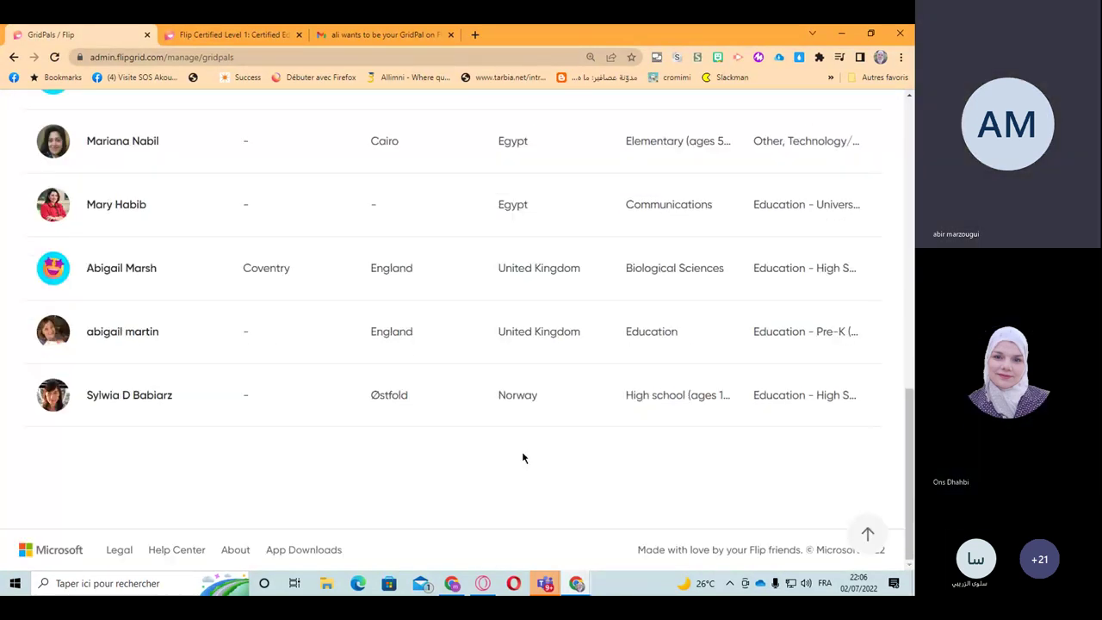
scroll(523, 457, "up", 3)
scroll(523, 457, "up", 2)
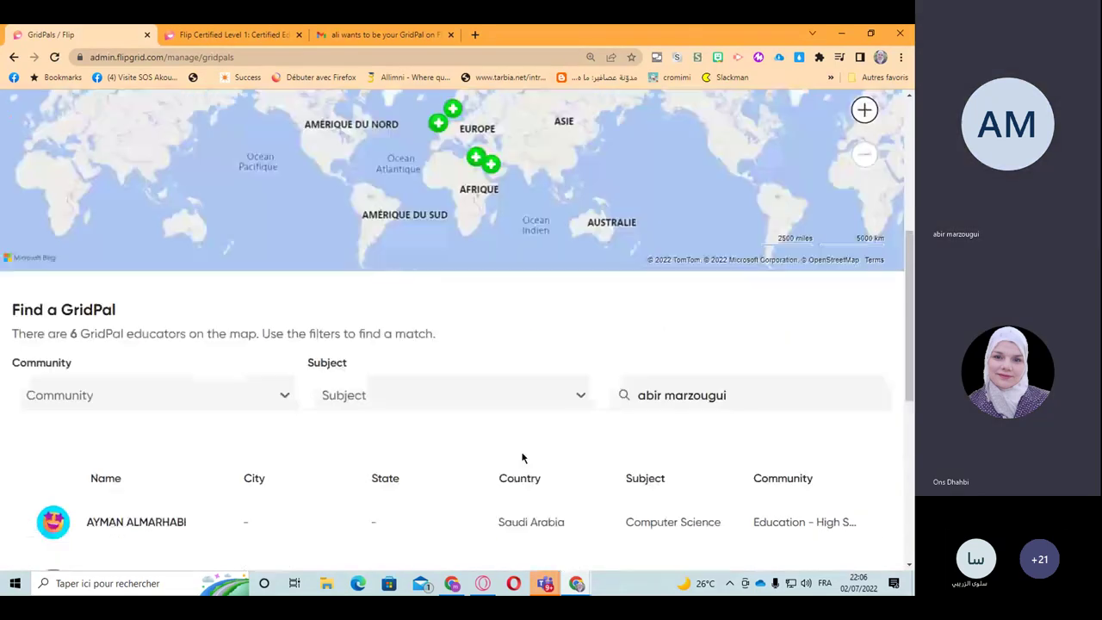
scroll(522, 457, "up", 3)
Step: Zoom the educators map in twice and open the card of the educator in Egypt
left_click(864, 363)
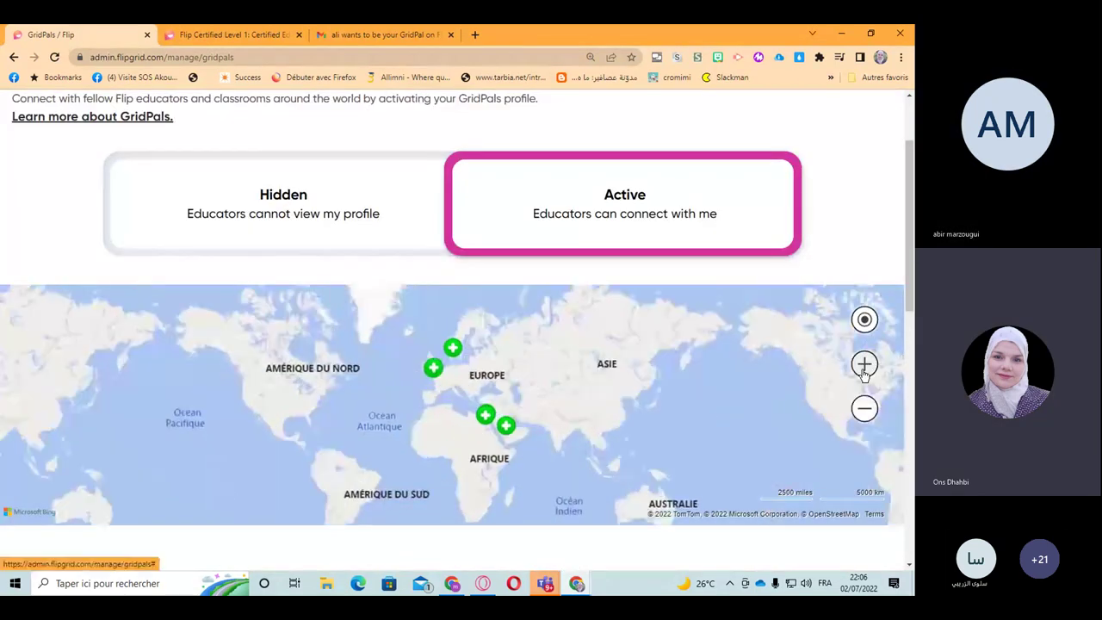
left_click(864, 363)
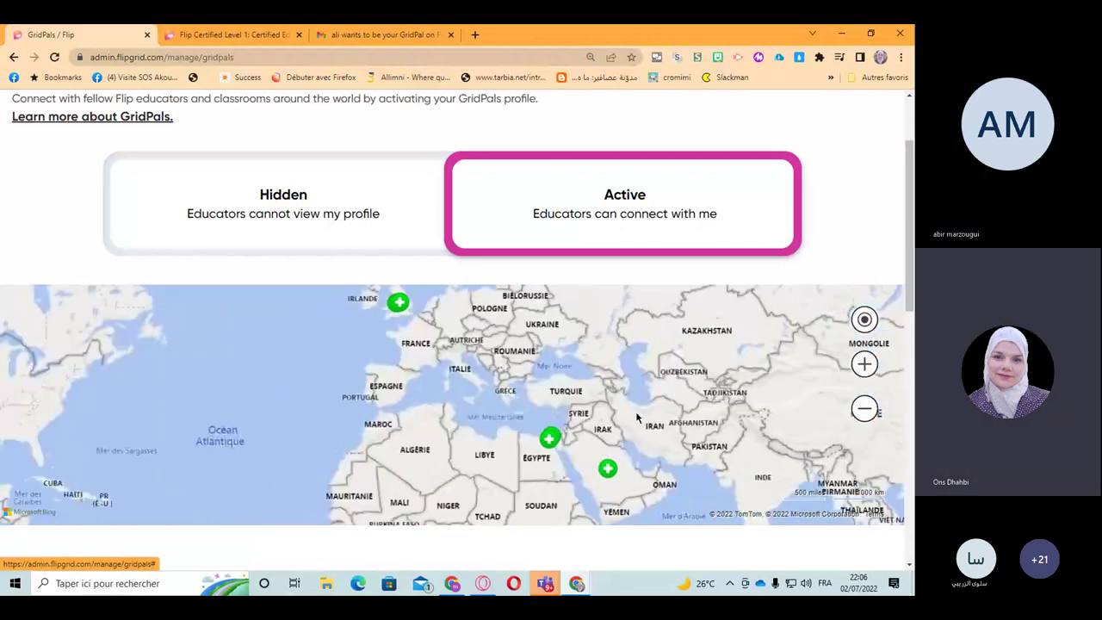
scroll(453, 414, "up", 1)
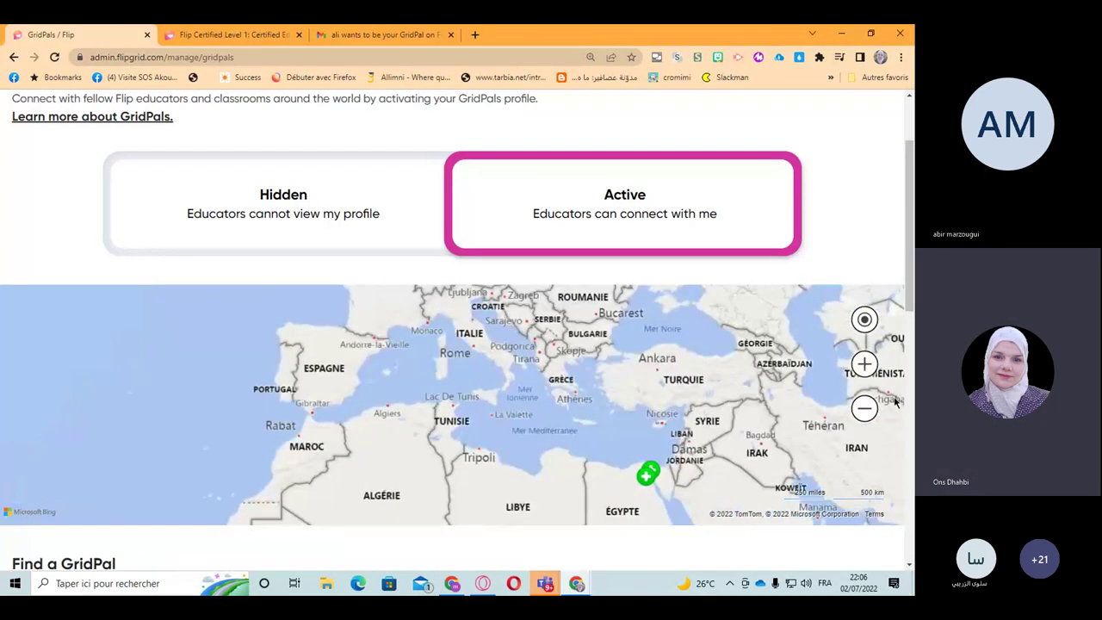
scroll(453, 415, "up", 1)
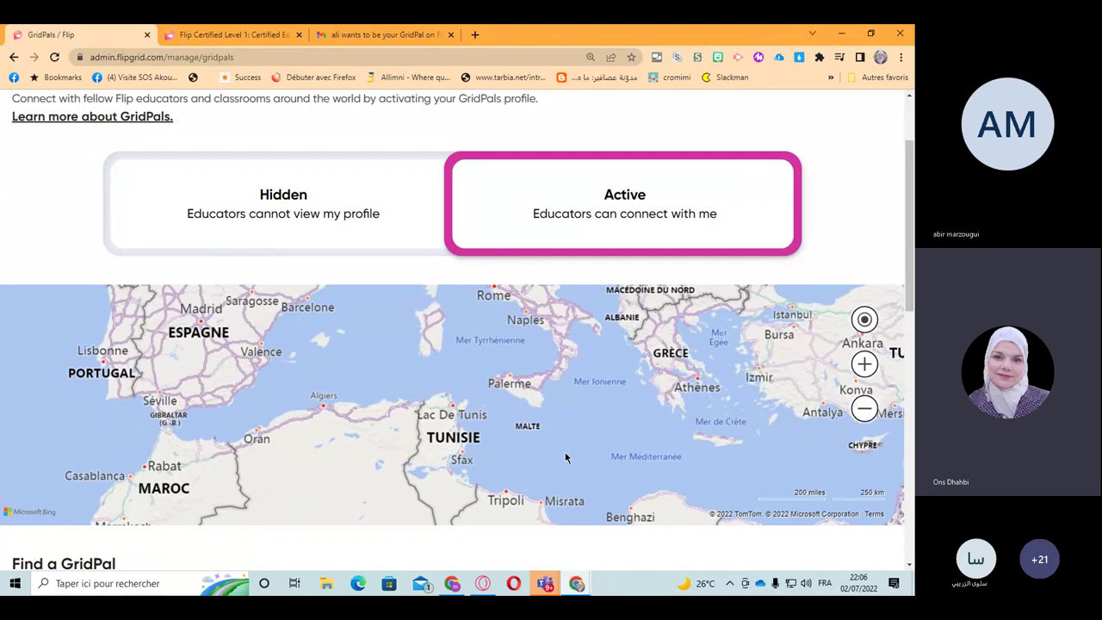
scroll(565, 457, "up", 1)
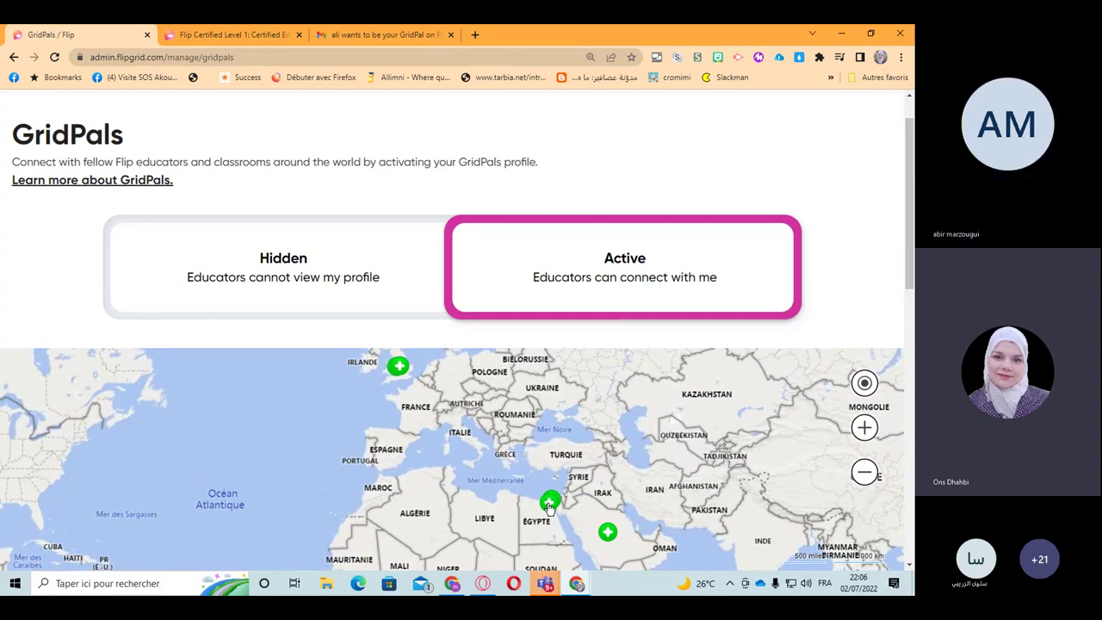
left_click(549, 504)
scroll(510, 436, "up", 1)
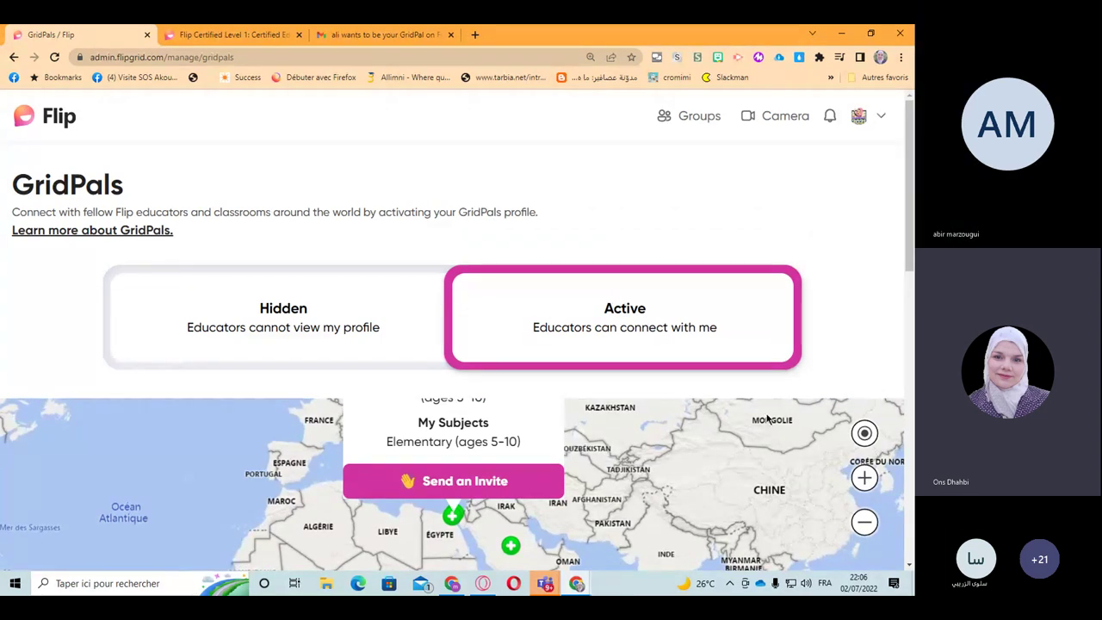
Step: Shrink the page to 80%, close the educator's card, and open the account menu
key("ctrl+minus")
key("ctrl+minus")
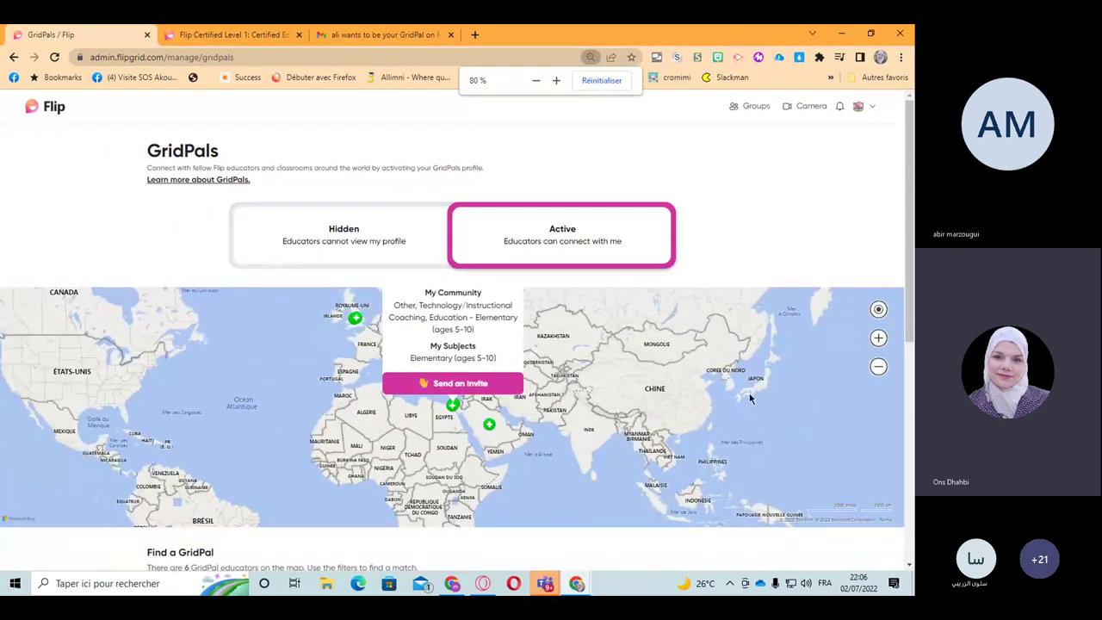
key("ctrl+minus")
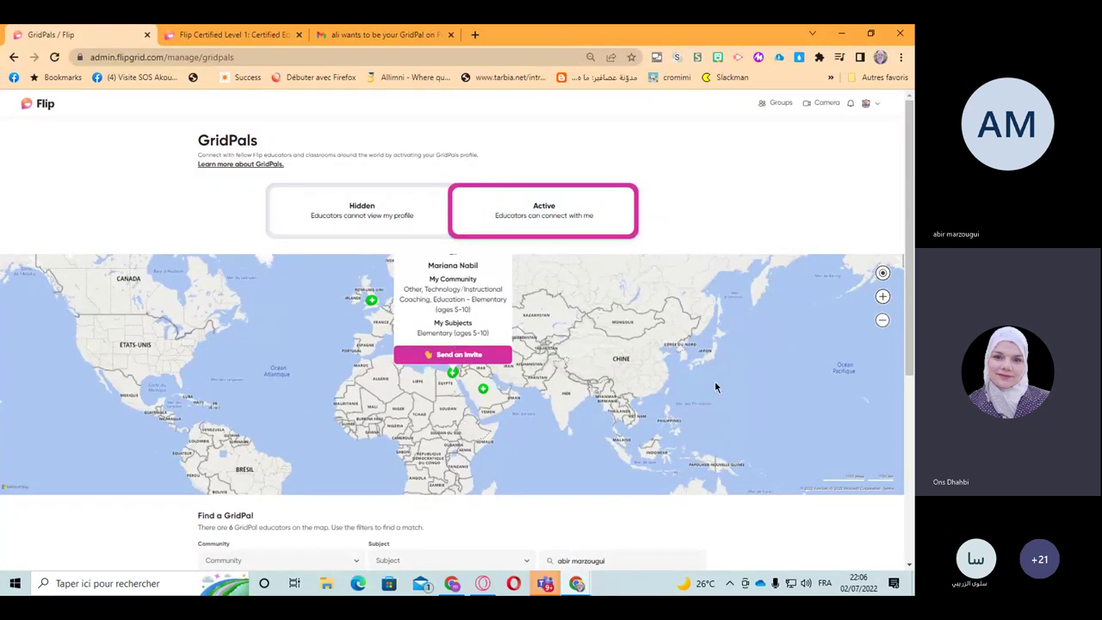
left_click(631, 347)
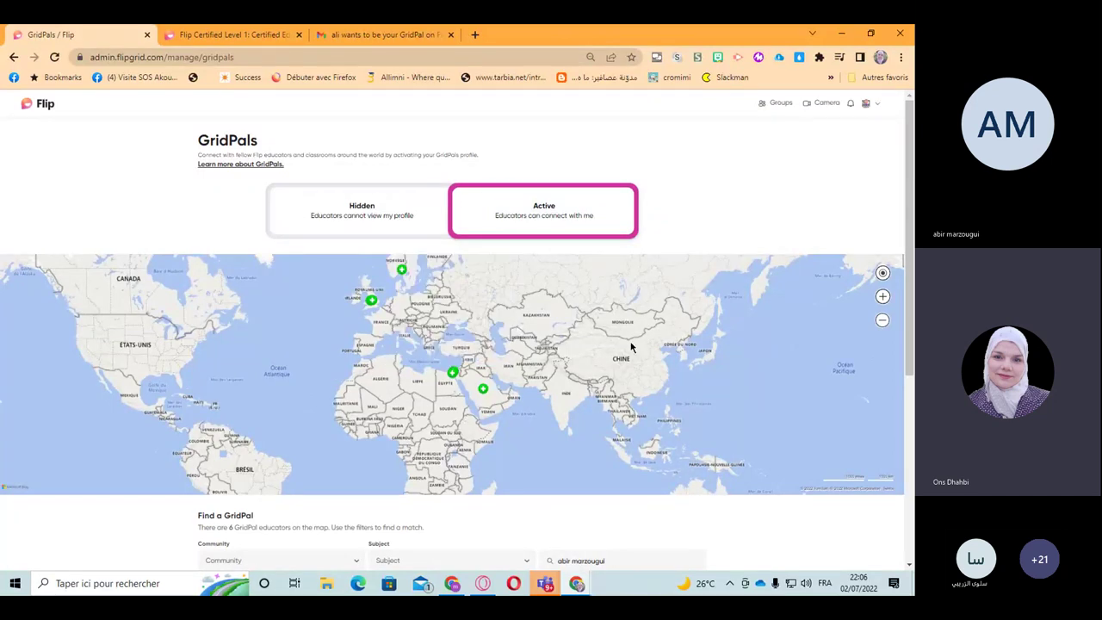
left_click(868, 103)
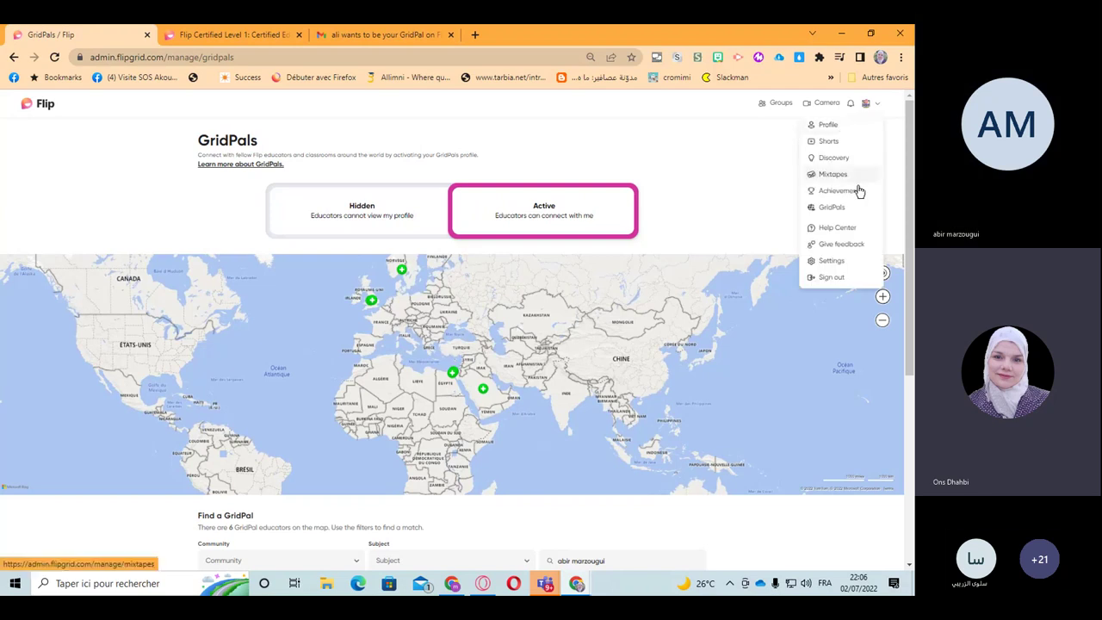
Step: Choose Profile from the account menu to show My videos, then reopen the account menu
left_click(824, 127)
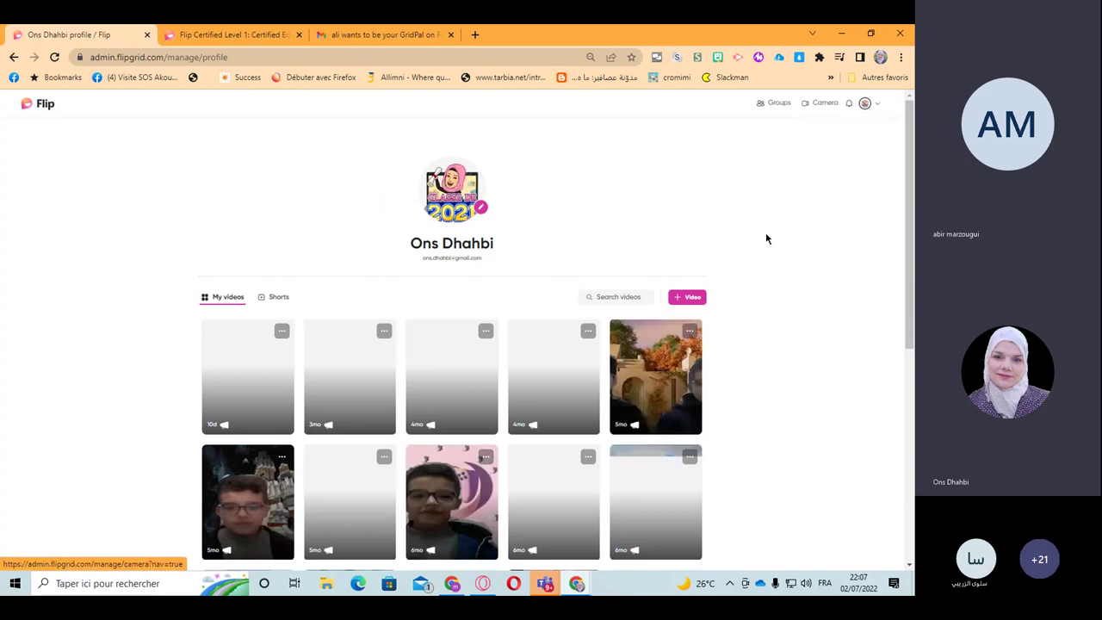
left_click(865, 103)
left_click(864, 105)
left_click(865, 105)
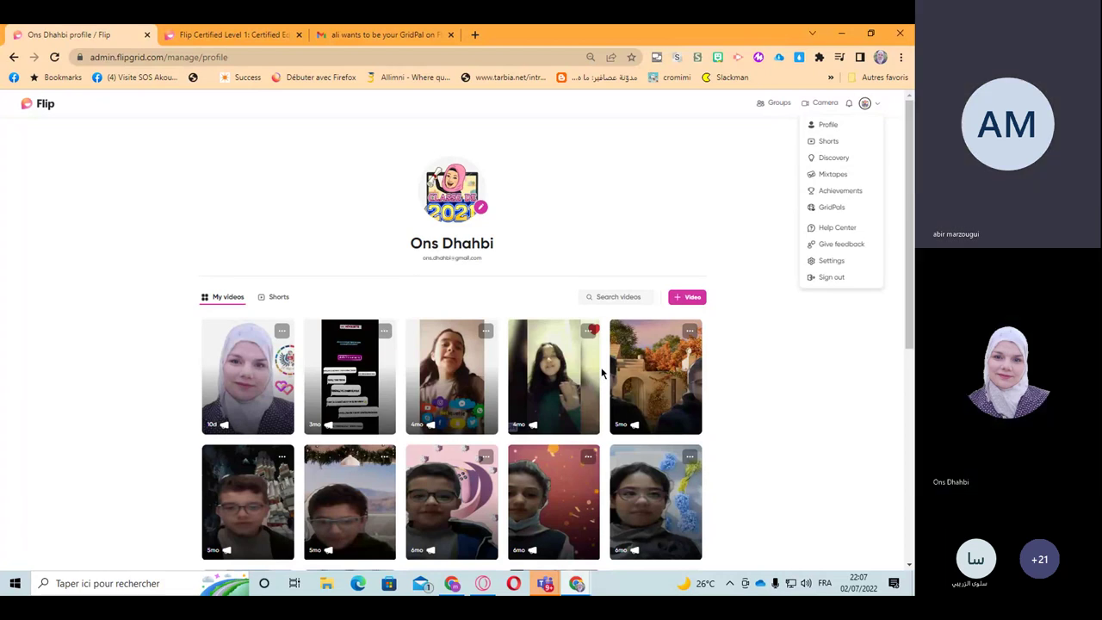
Step: Bring the Teams meeting window forward and switch its view to the shared Flip Groups screen
mouse_move(545, 583)
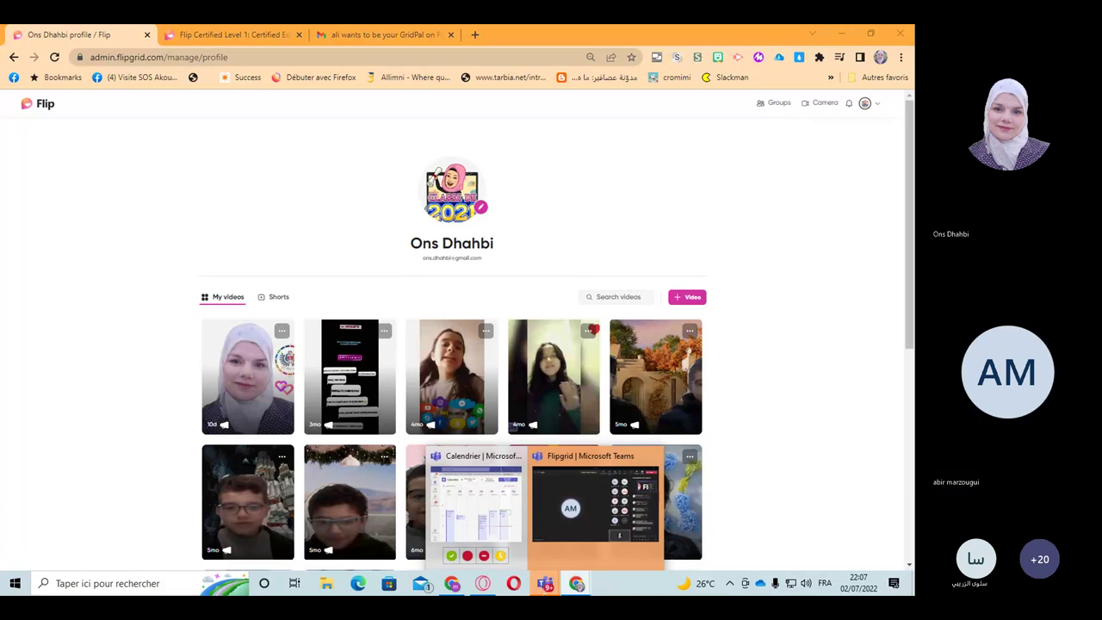
left_click(568, 547)
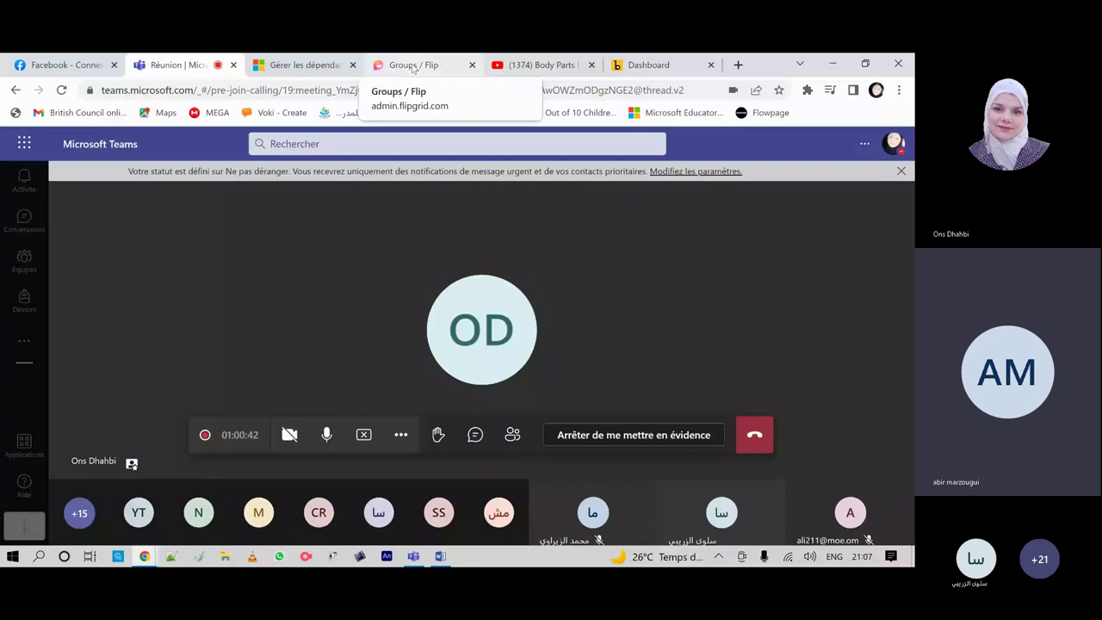
left_click(413, 67)
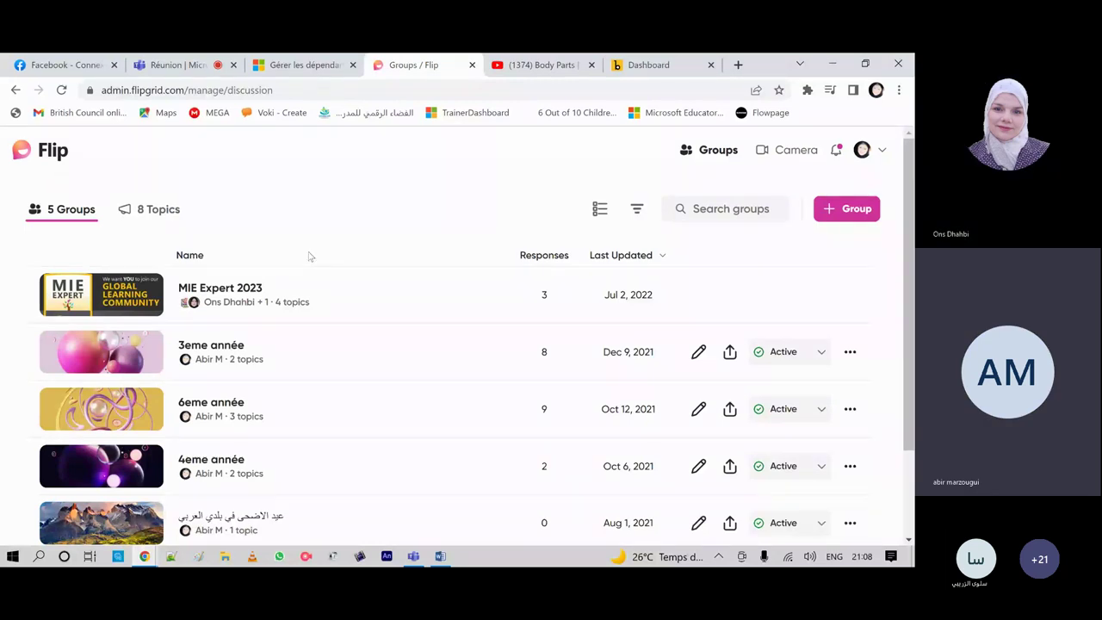
scroll(302, 345, "down", 2)
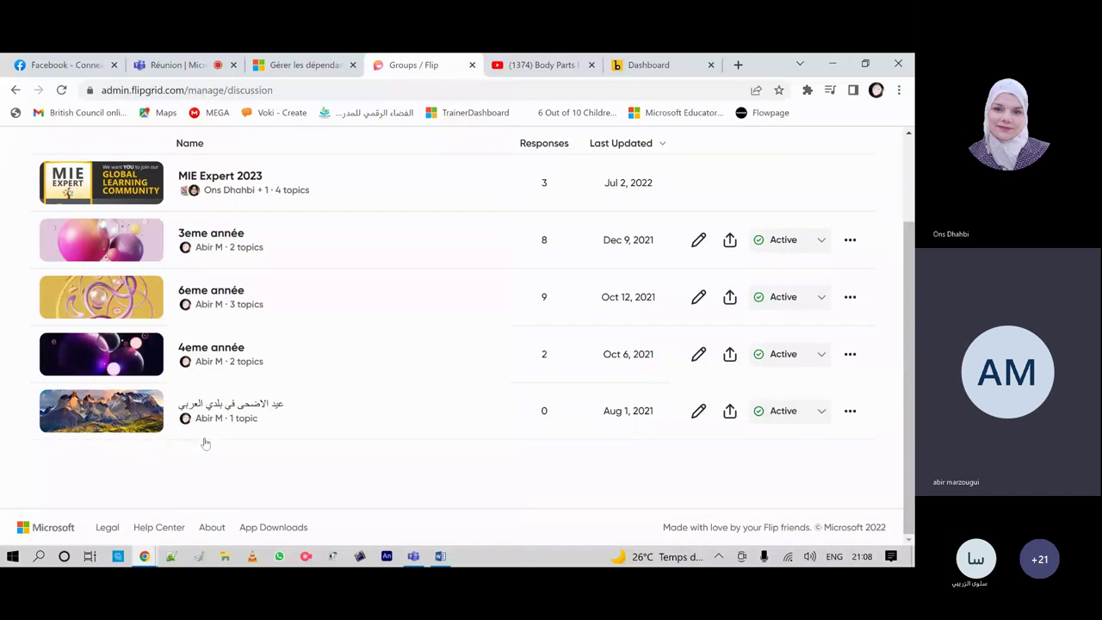
scroll(256, 392, "up", 2)
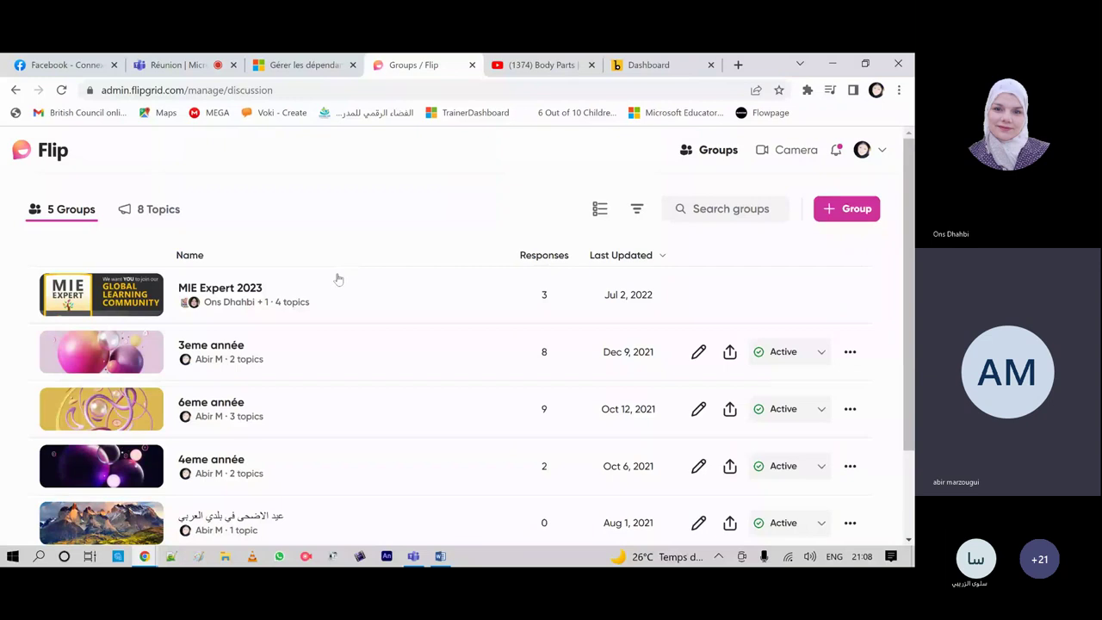
scroll(338, 270, "down", 1)
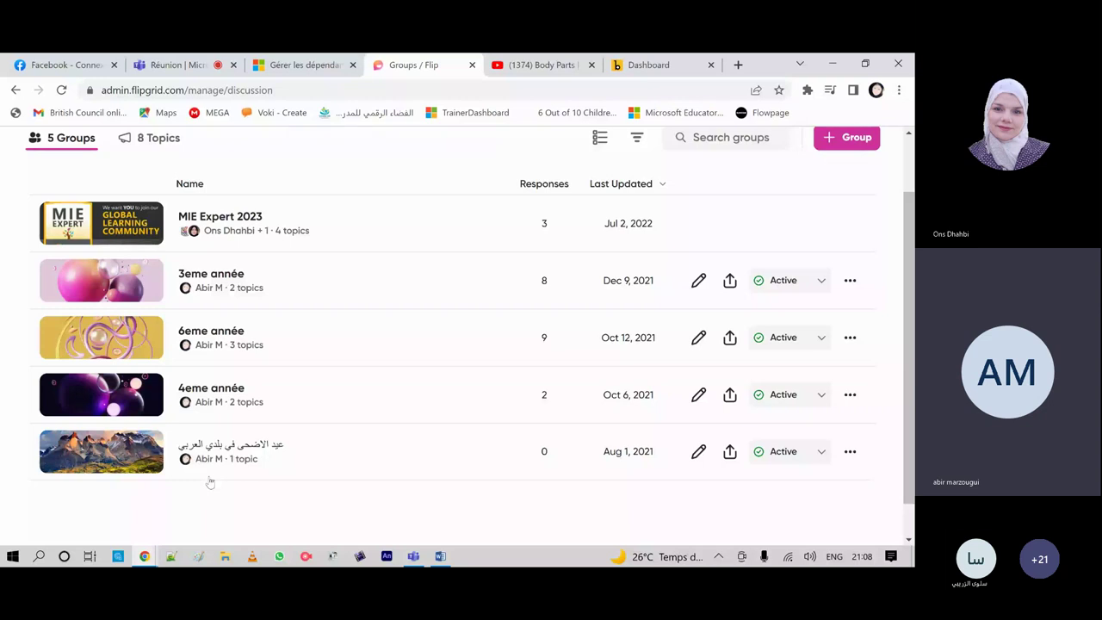
Step: Create a new group named '2eme année' and open its banner theme choices
left_click(856, 138)
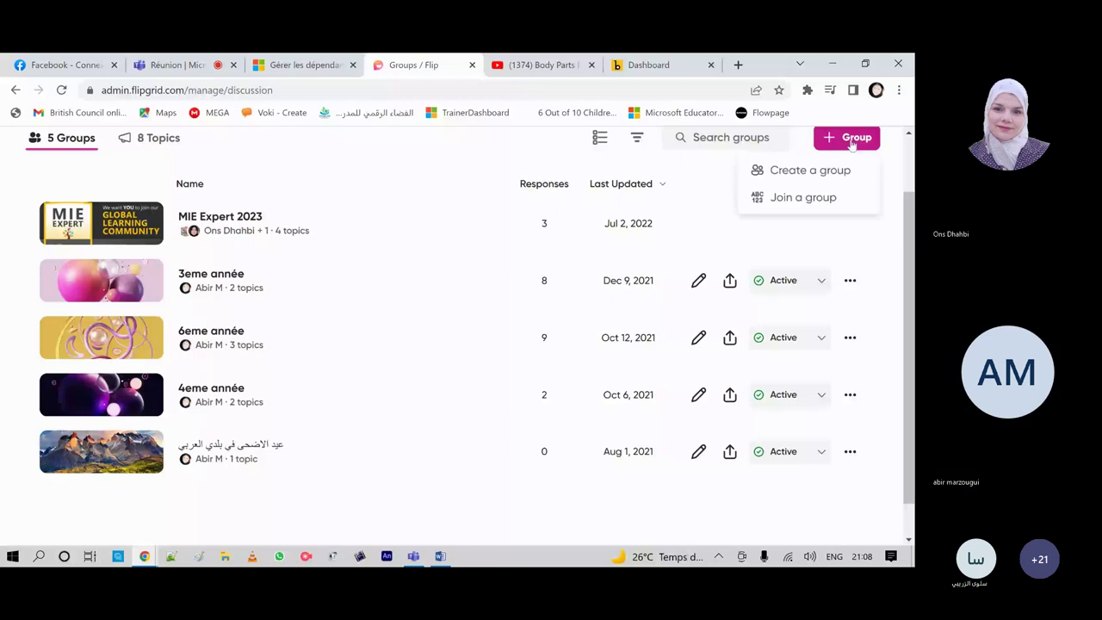
left_click(796, 172)
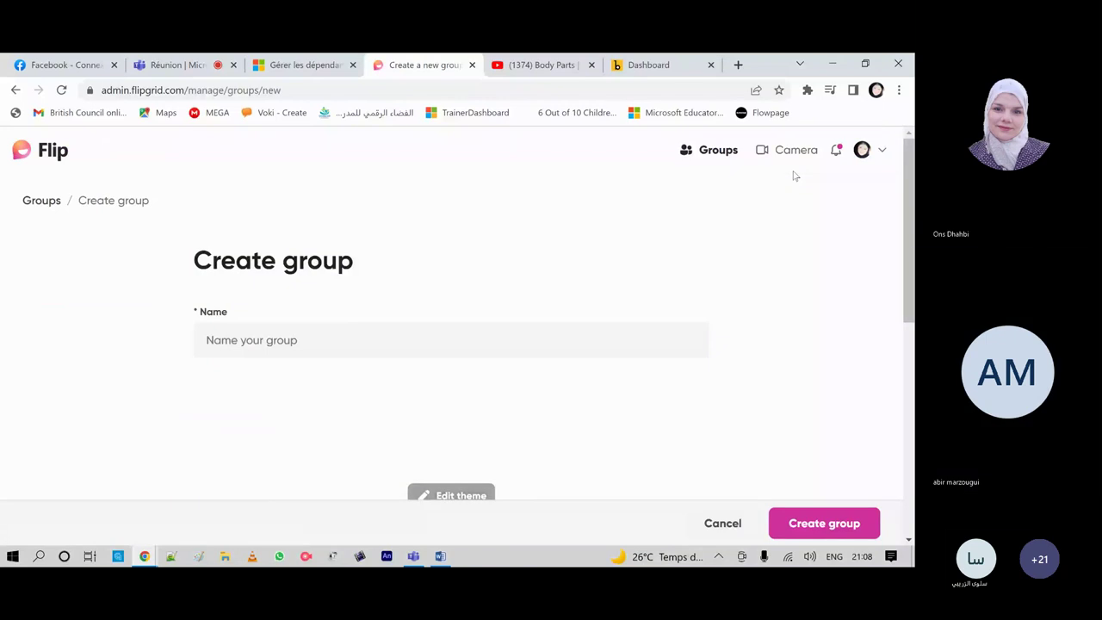
scroll(508, 259, "down", 2)
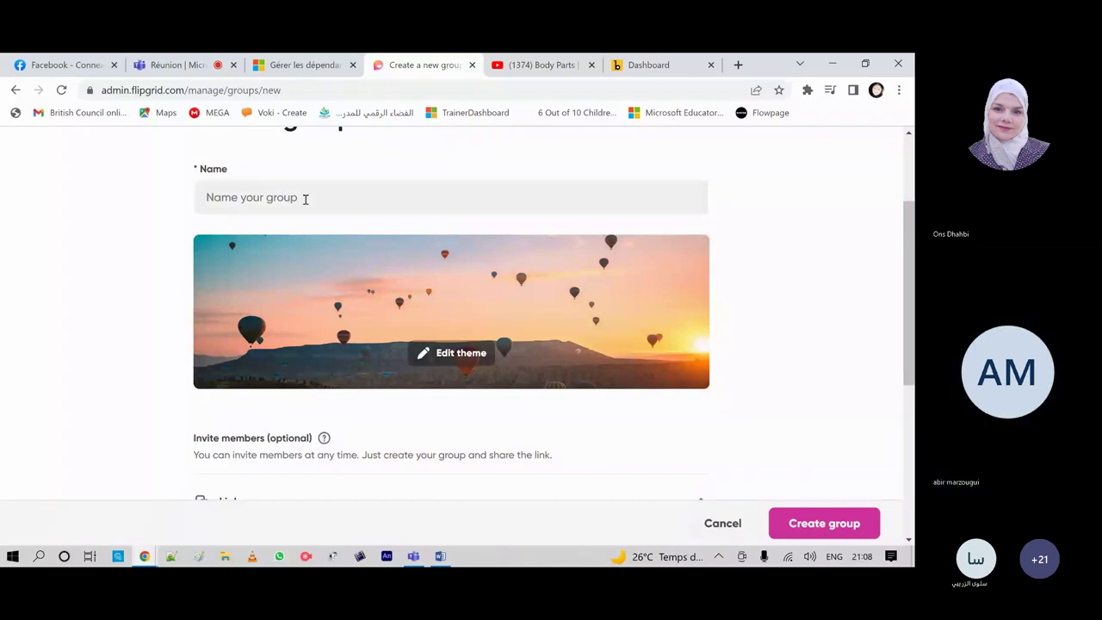
left_click(207, 197)
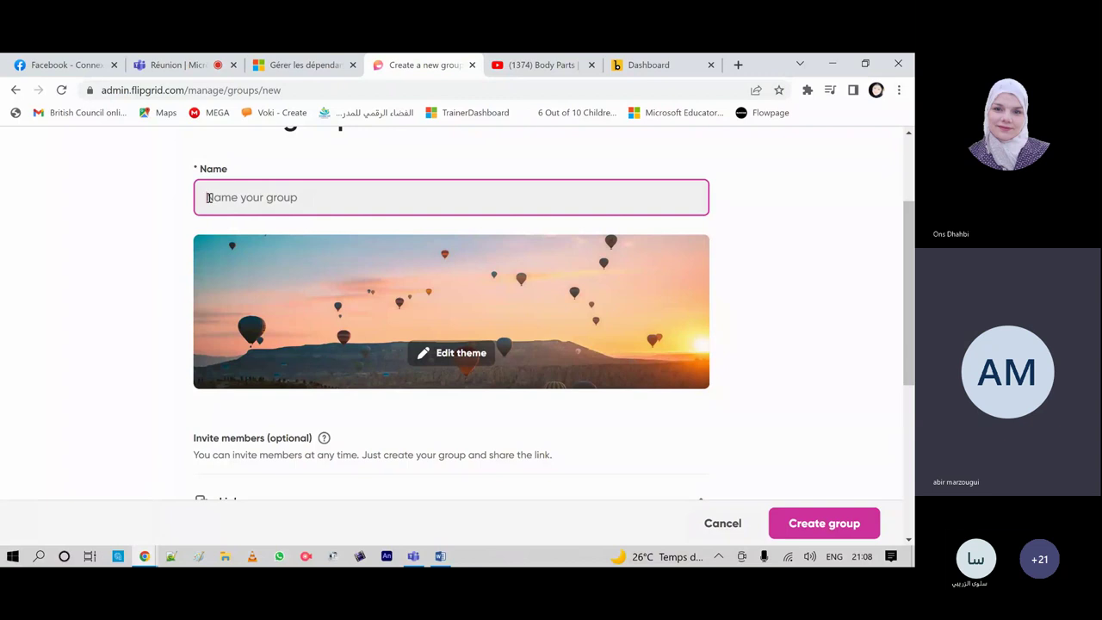
type("Zeme")
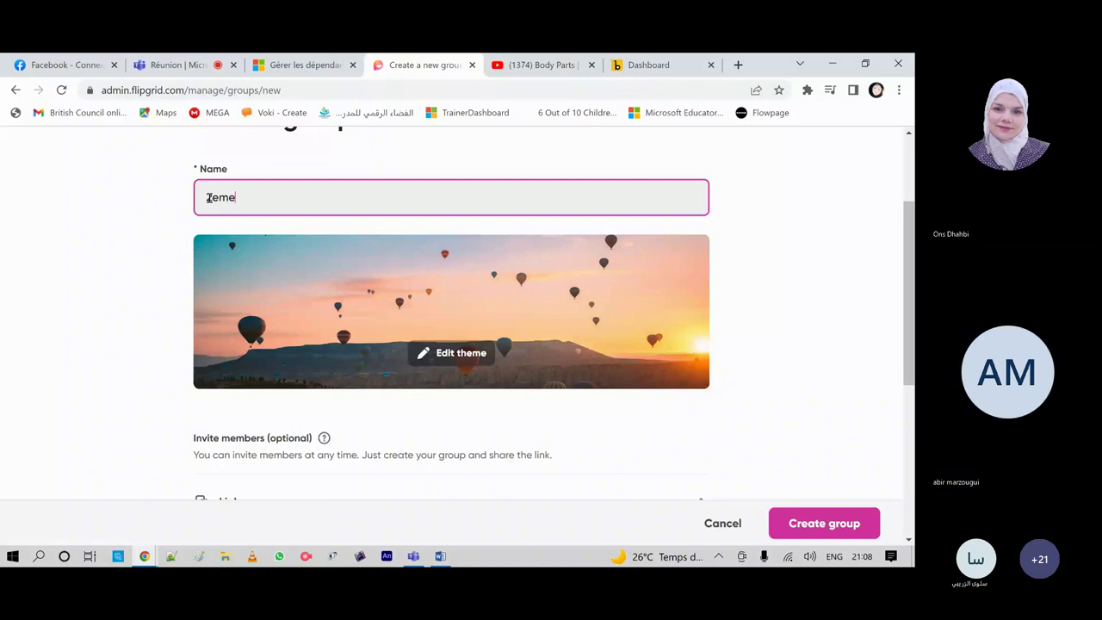
type(" annee")
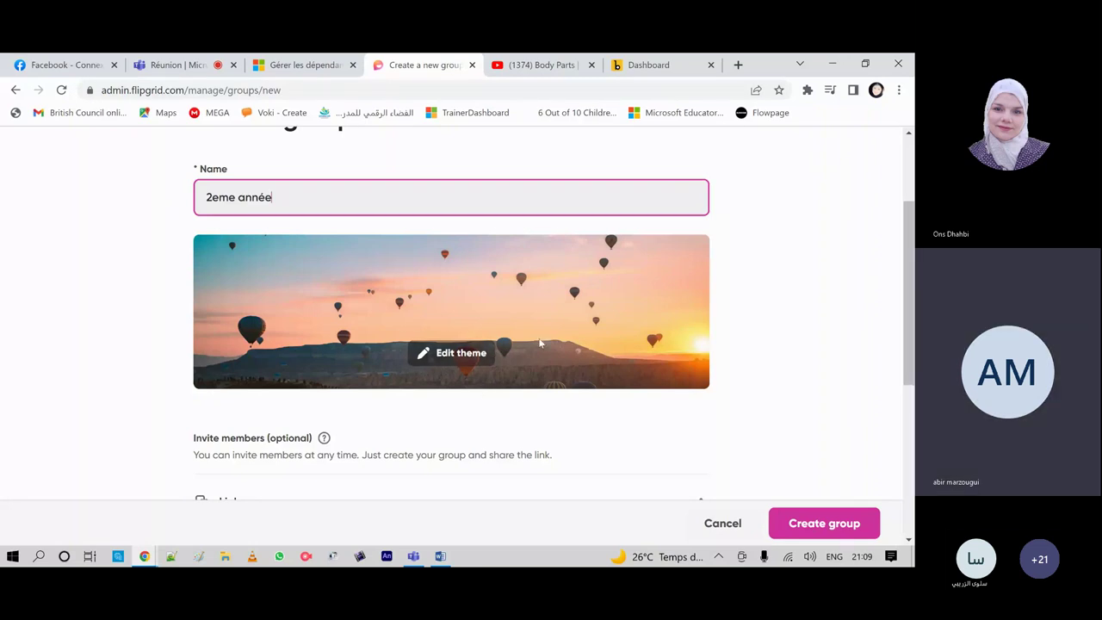
left_click(540, 343)
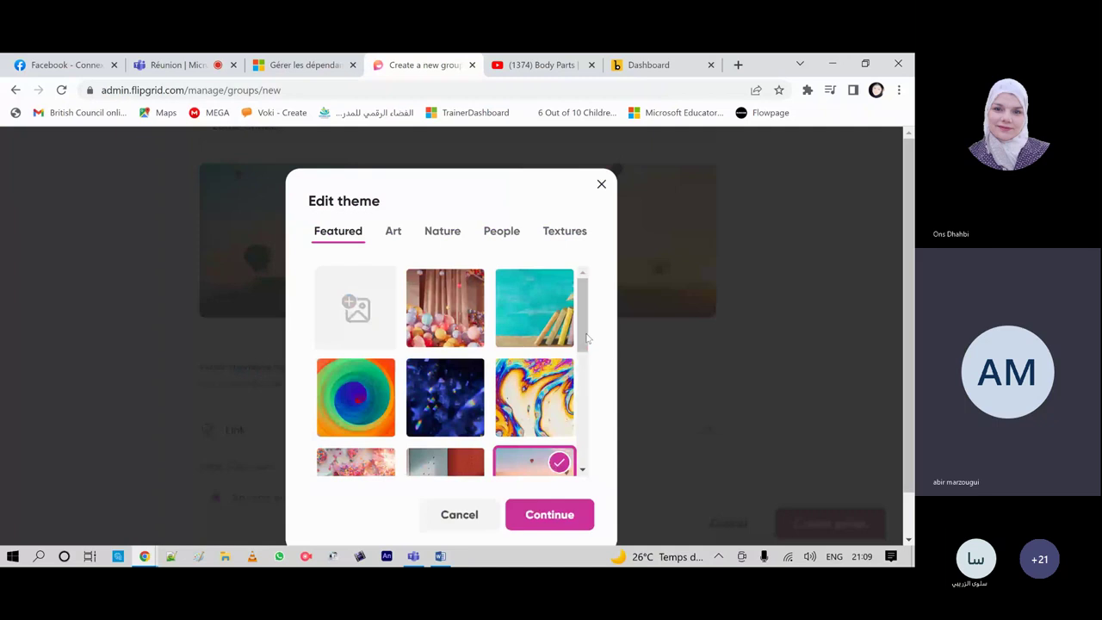
Step: Replace the sprinkles theme with the green folded-paper texture from the Textures tab as the group banner
scroll(586, 338, "down", 2)
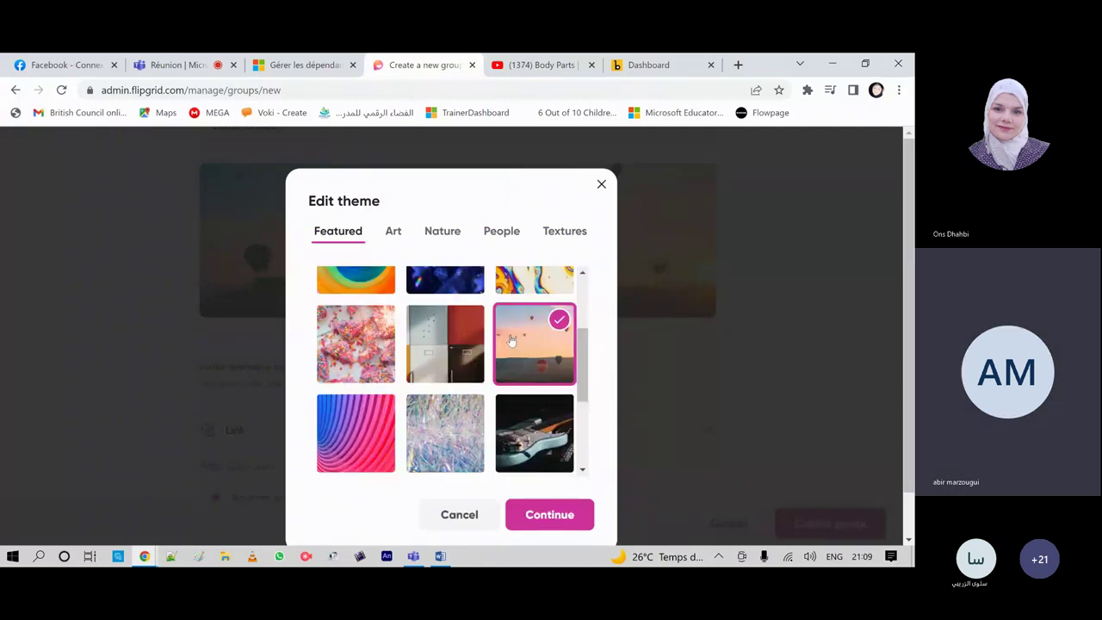
left_click(356, 343)
left_click(545, 516)
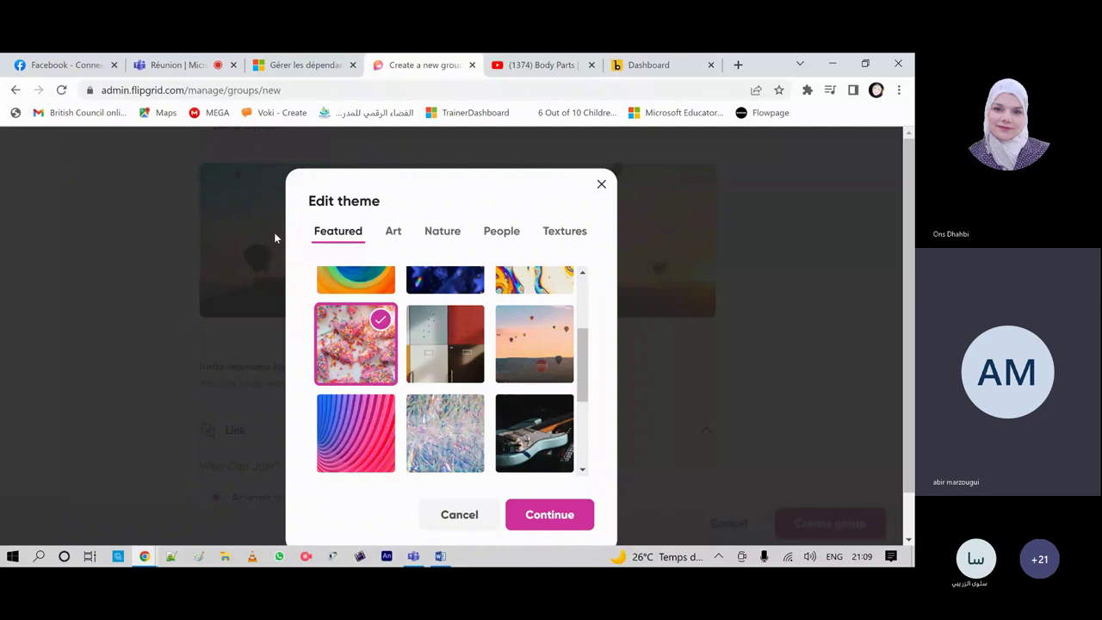
left_click(392, 235)
left_click(449, 237)
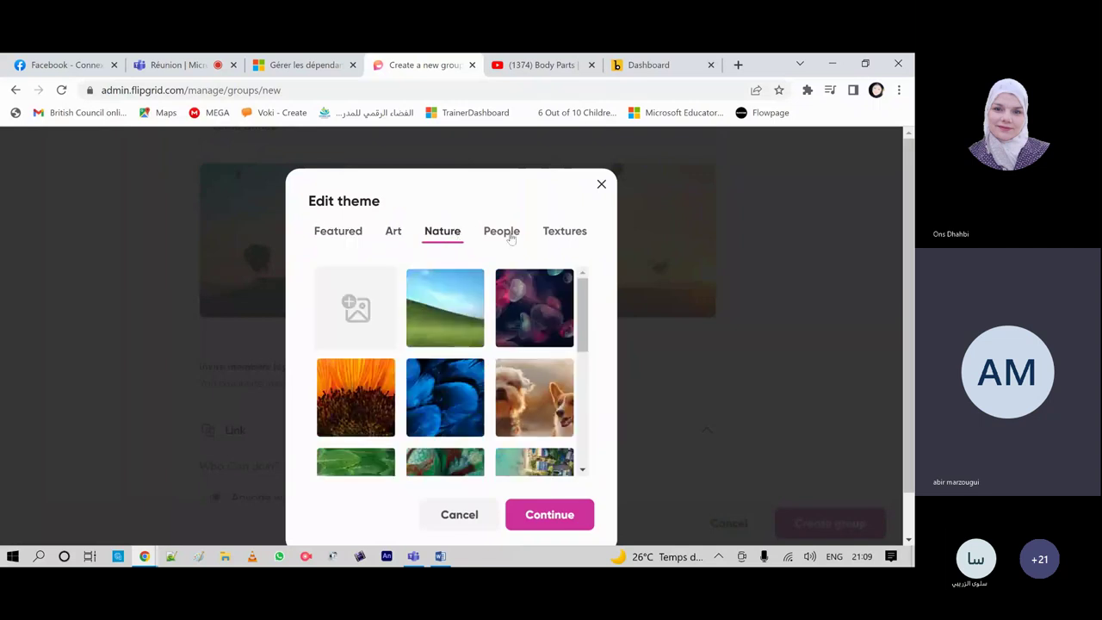
left_click(508, 236)
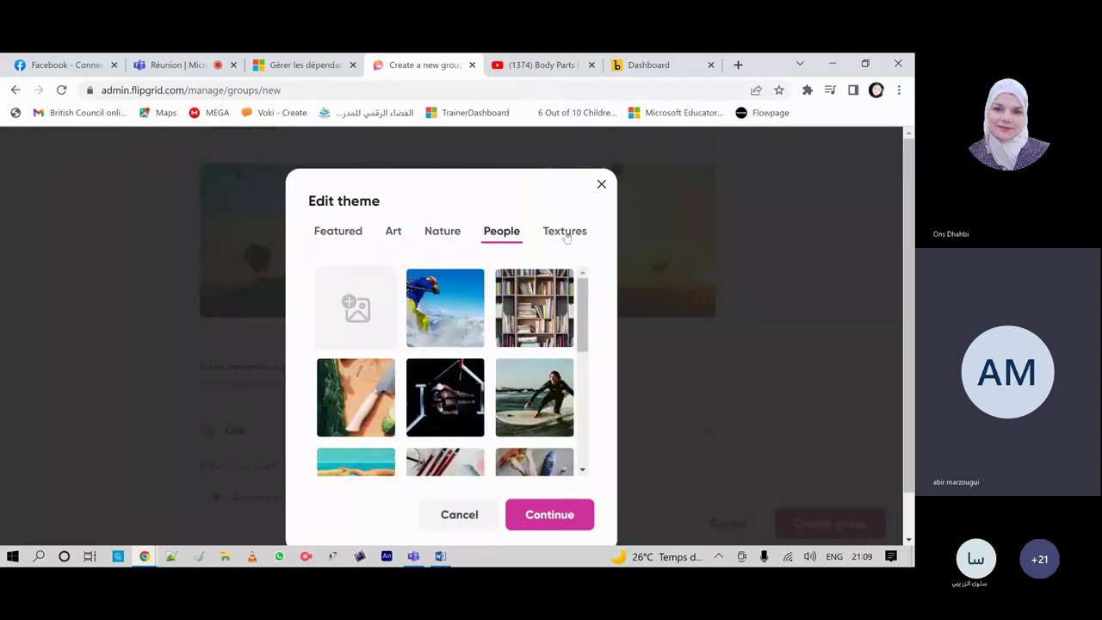
left_click(566, 235)
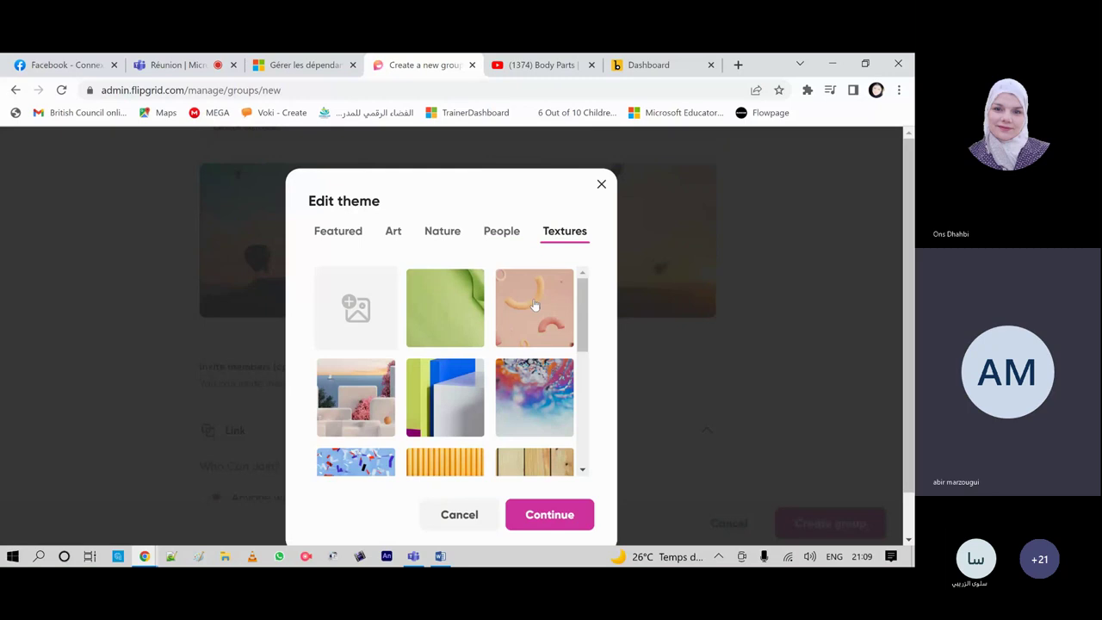
left_click(445, 307)
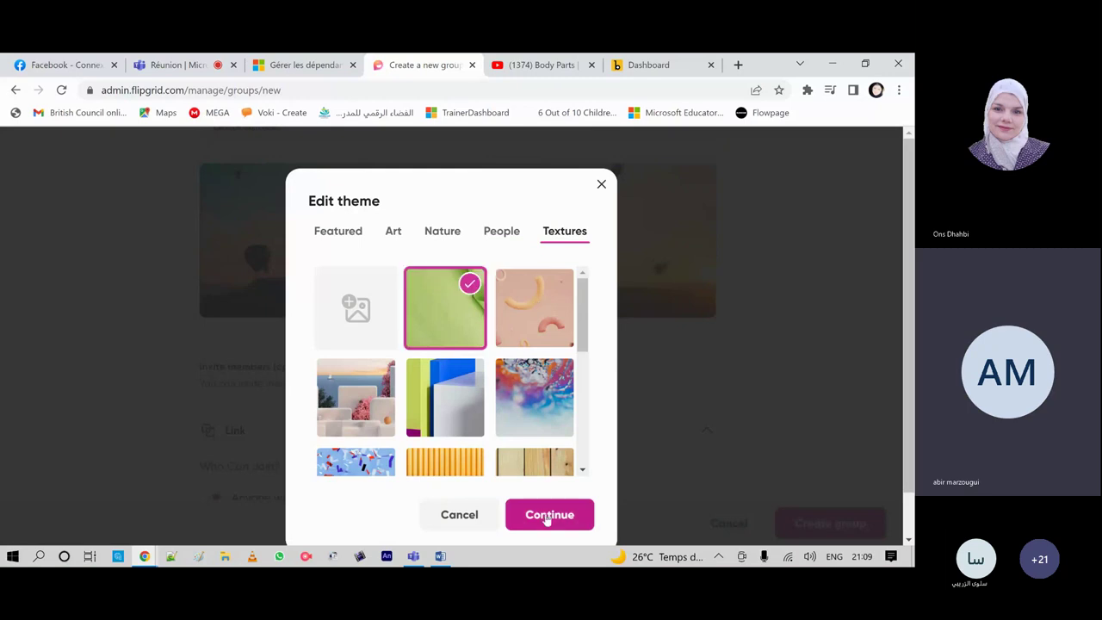
left_click(548, 515)
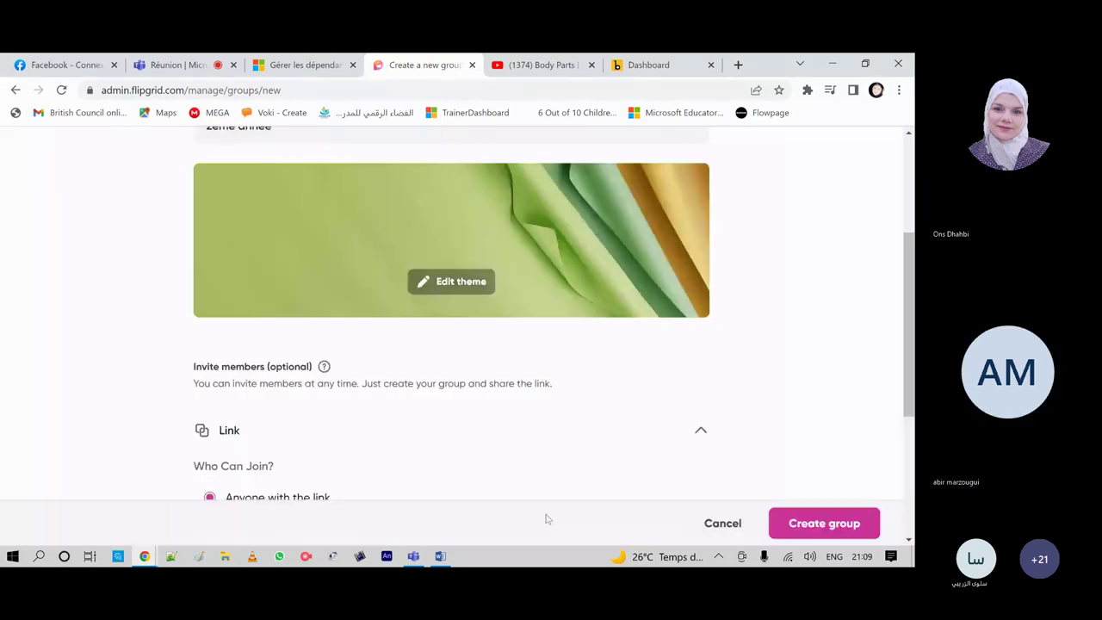
Step: Create the '2eme année' group and dismiss the Share group dialog
scroll(551, 414, "down", 1)
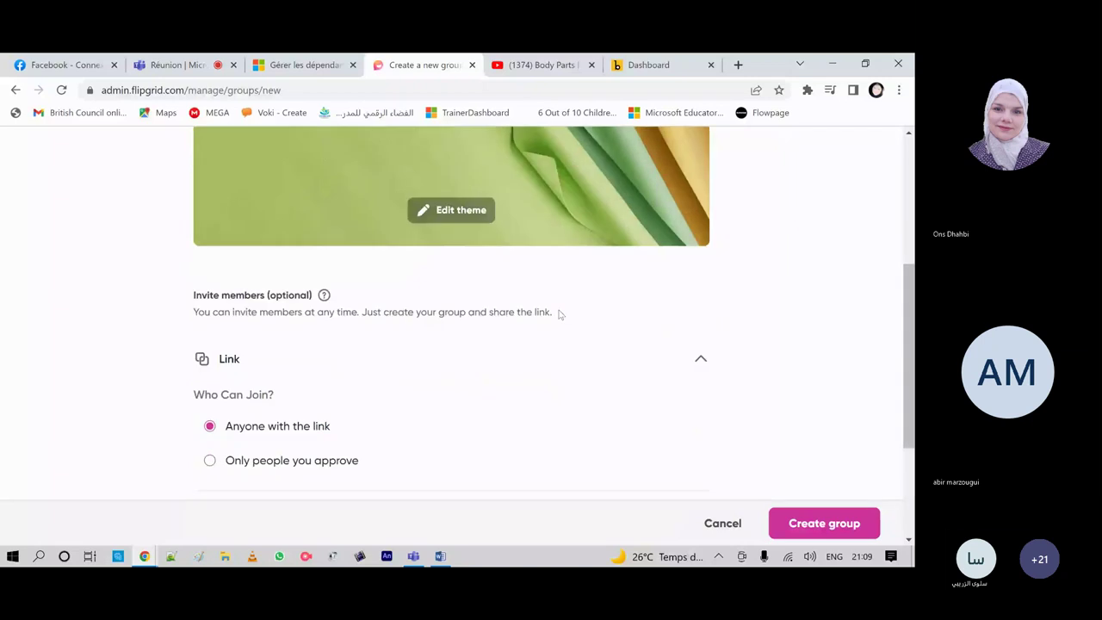
scroll(215, 243, "up", 4)
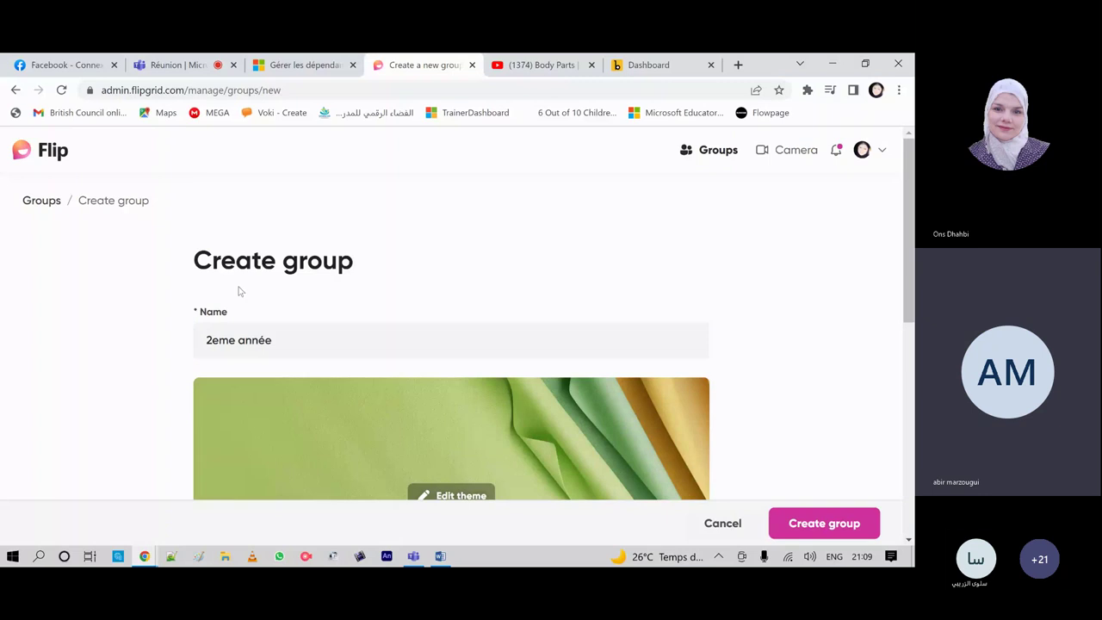
scroll(430, 284, "down", 3)
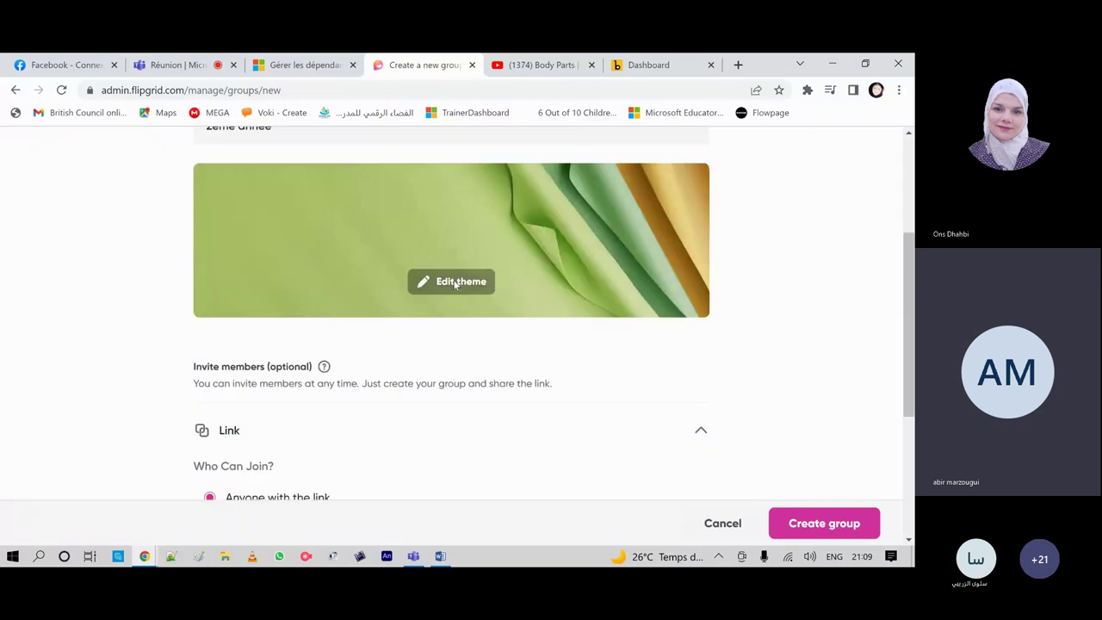
scroll(455, 285, "down", 1)
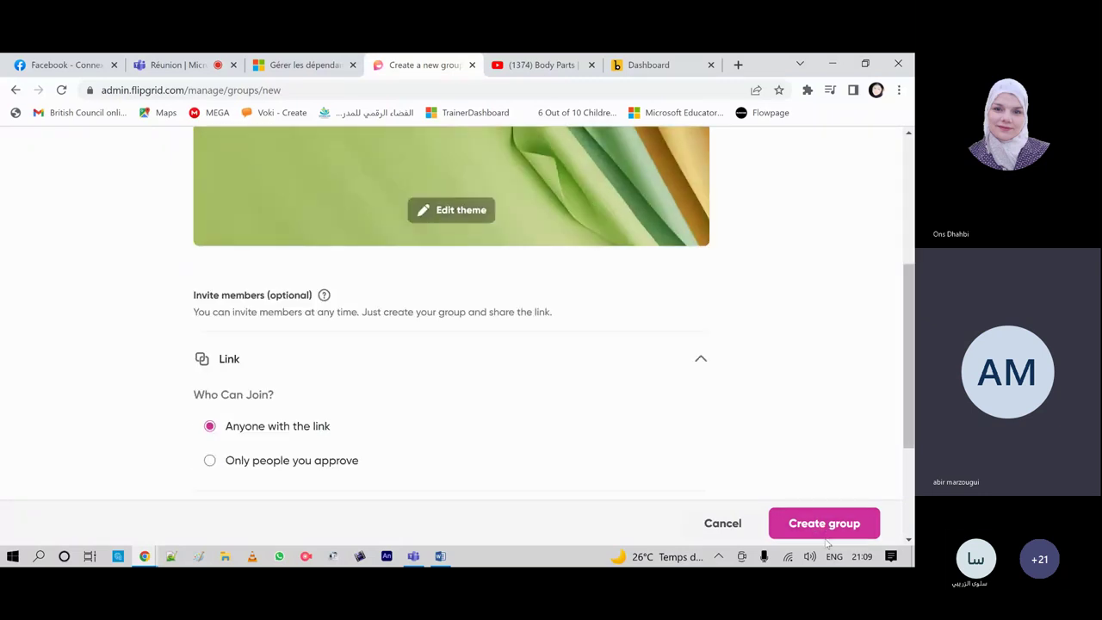
left_click(815, 528)
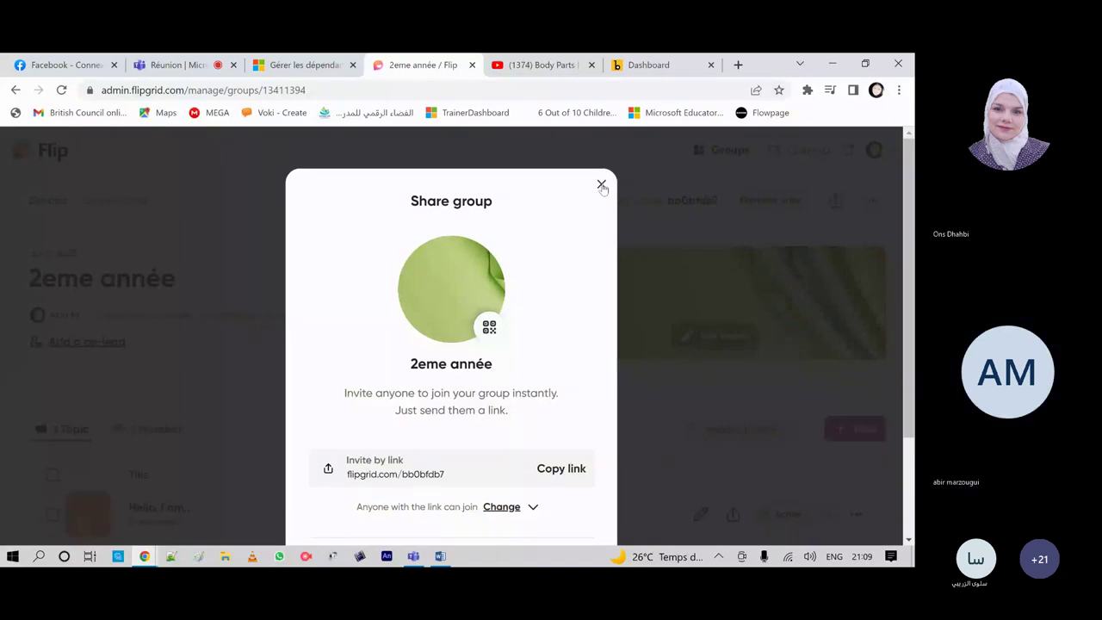
left_click(601, 186)
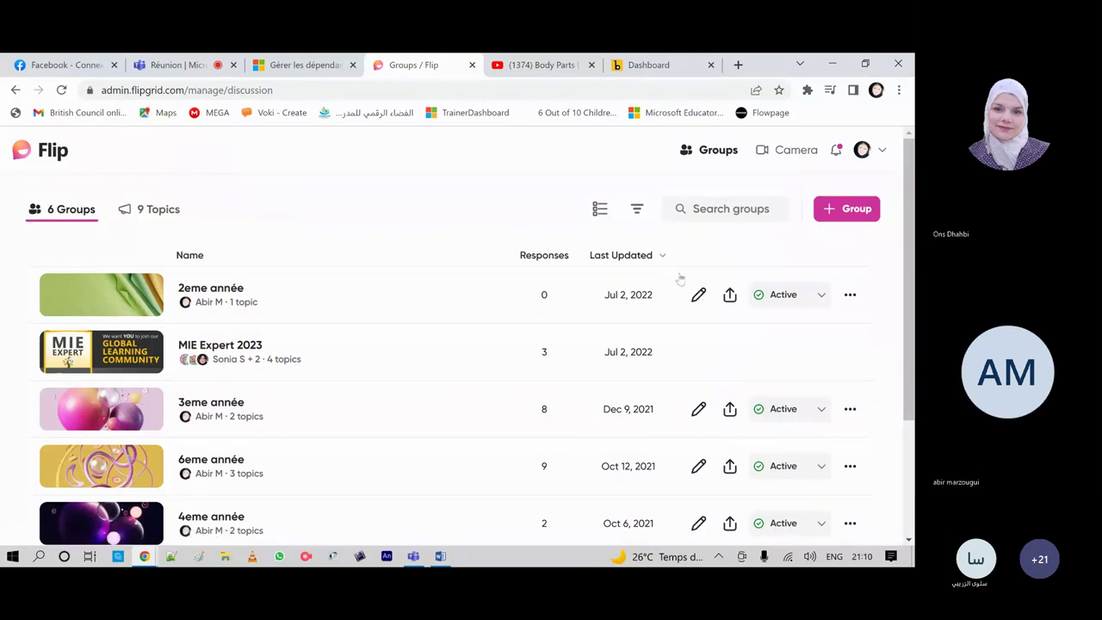
Step: Check the 2eme année group's action menu, then review the full list of 9 topics
left_click(850, 295)
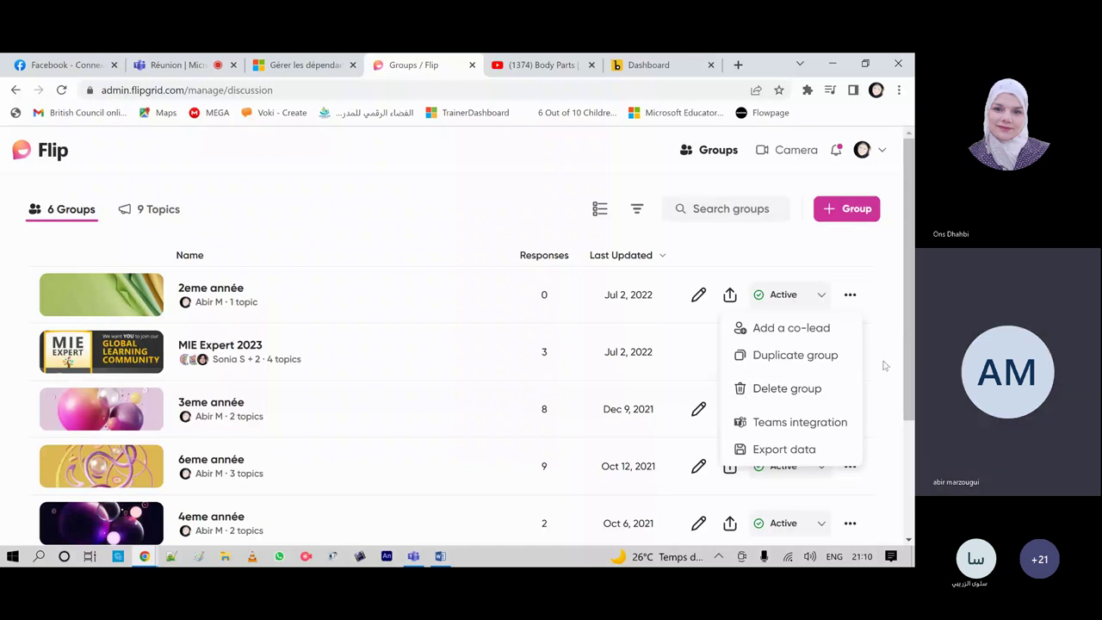
left_click(298, 235)
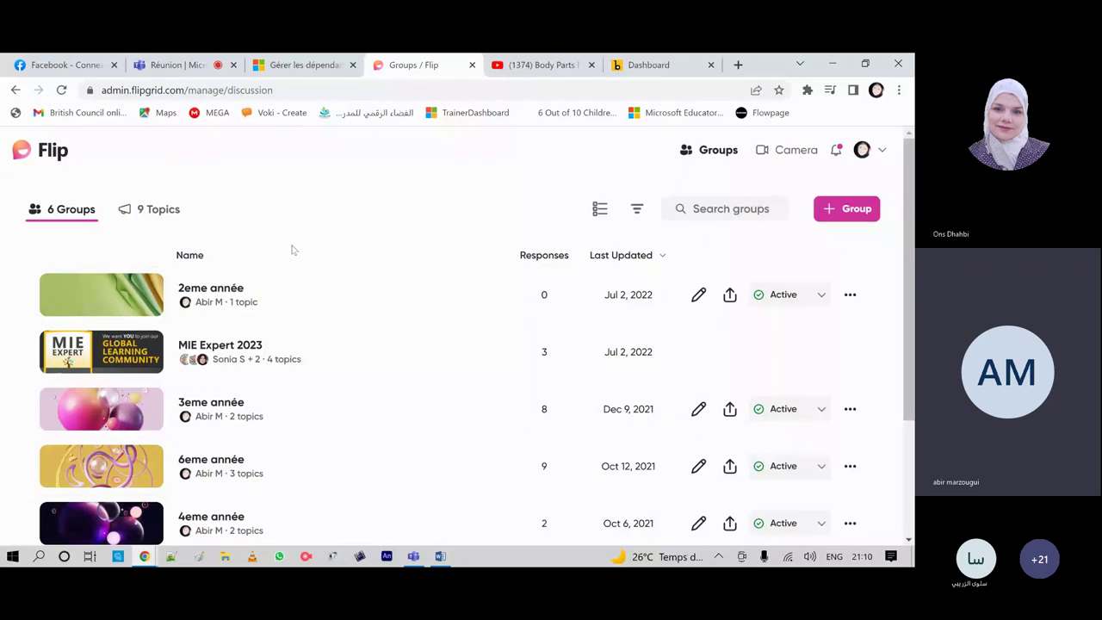
left_click(161, 215)
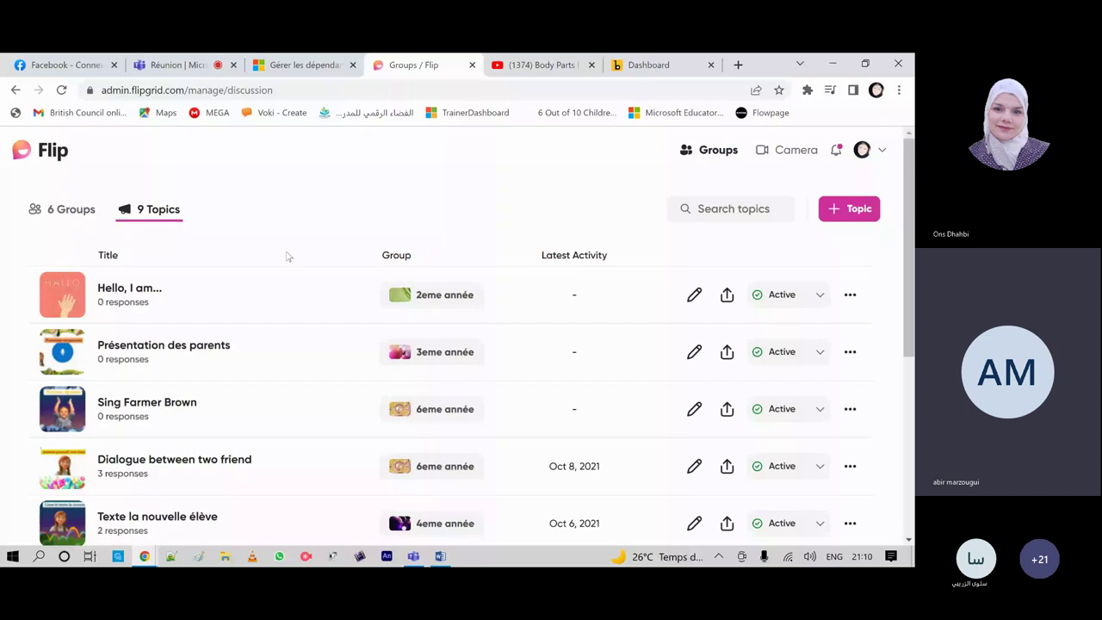
scroll(270, 399, "down", 4)
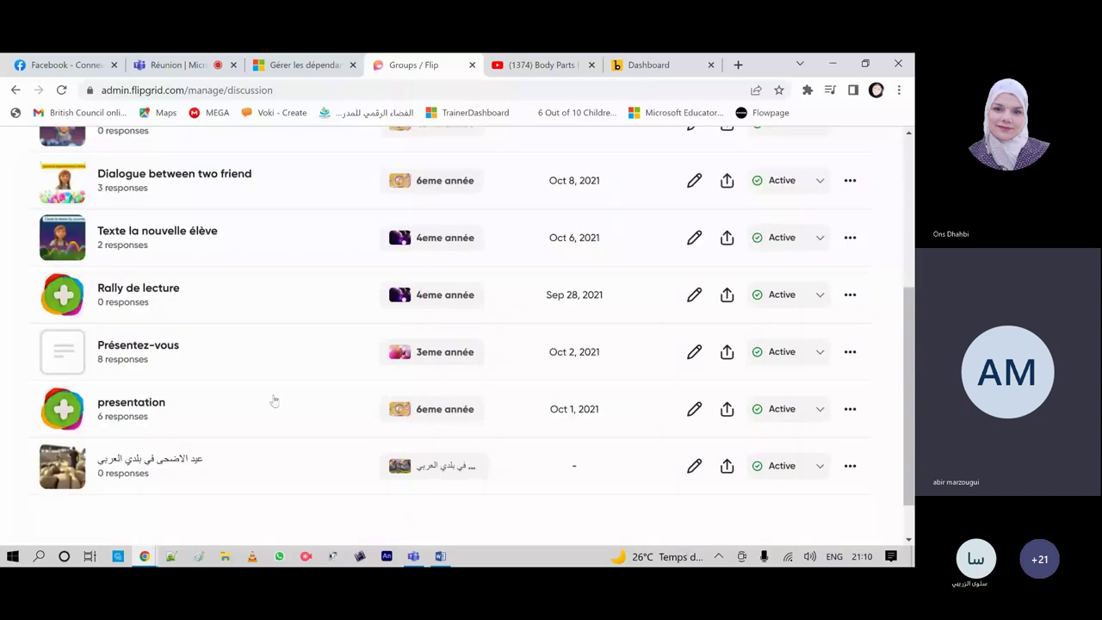
scroll(273, 399, "up", 5)
Step: Return to the 6 groups and open the '2eme année' group page
left_click(70, 209)
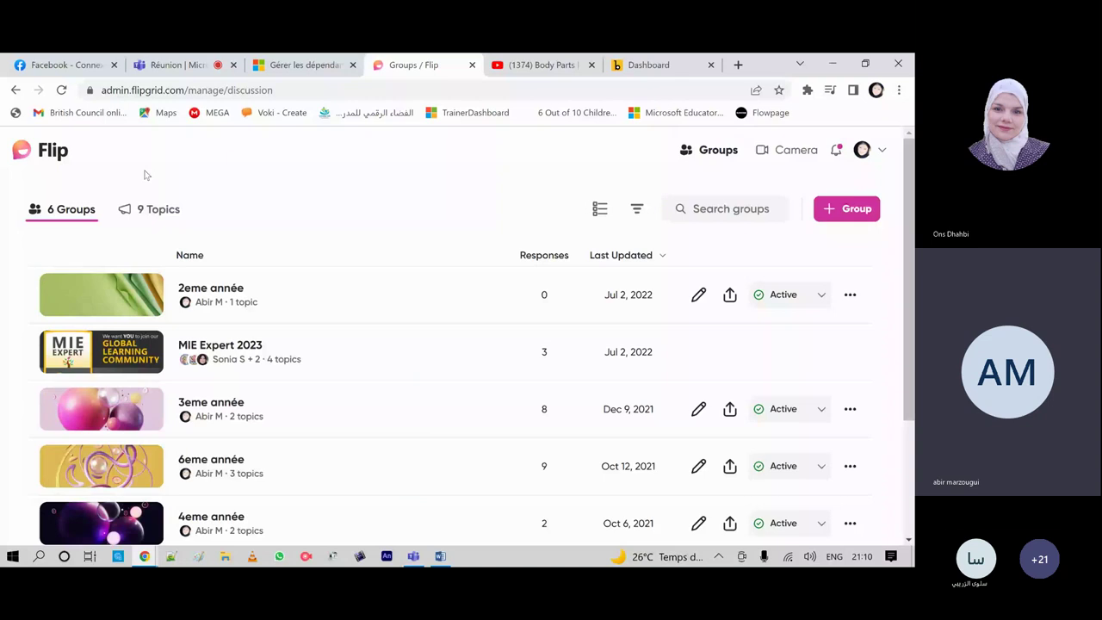
left_click(211, 289)
scroll(422, 354, "down", 1)
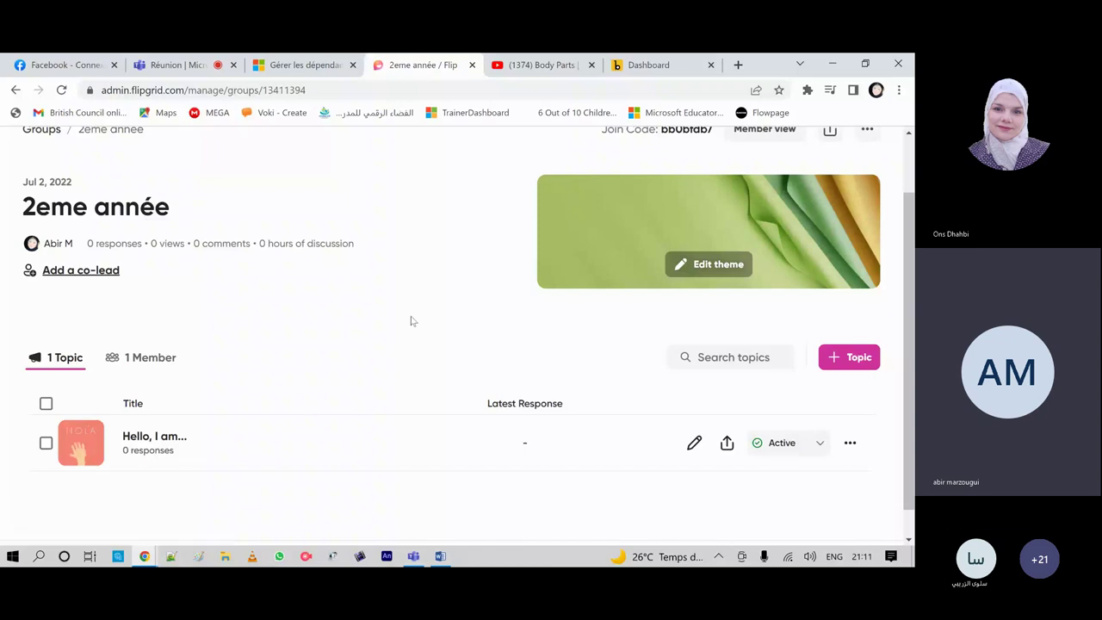
Step: Add a new topic to 2eme année and title it 'body parts'
left_click(865, 372)
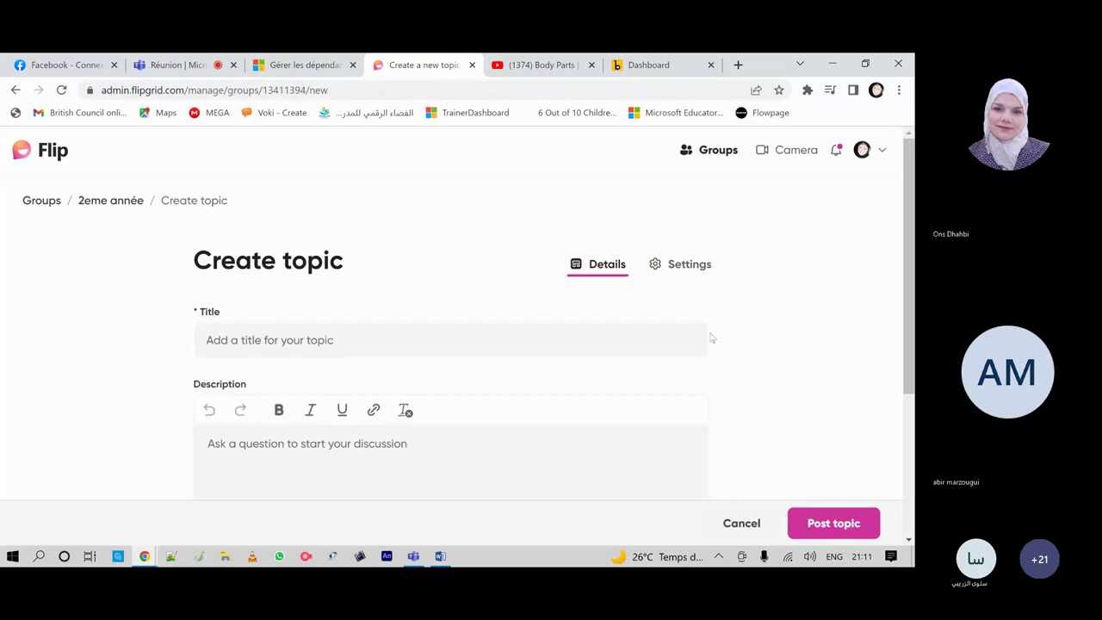
scroll(725, 317, "down", 1)
scroll(762, 233, "up", 1)
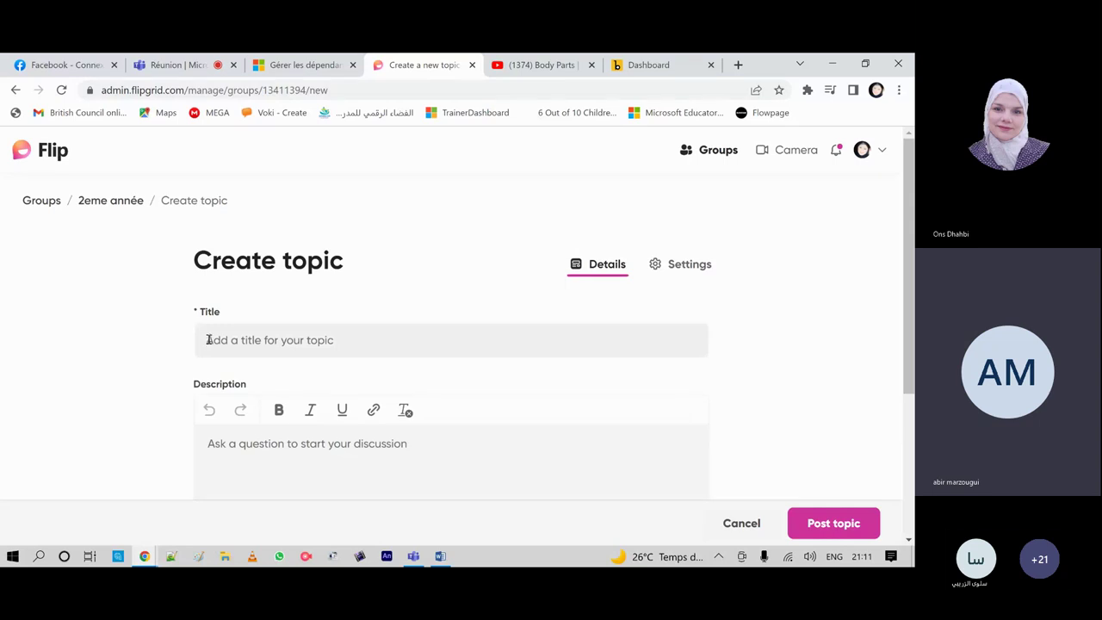
left_click(208, 341)
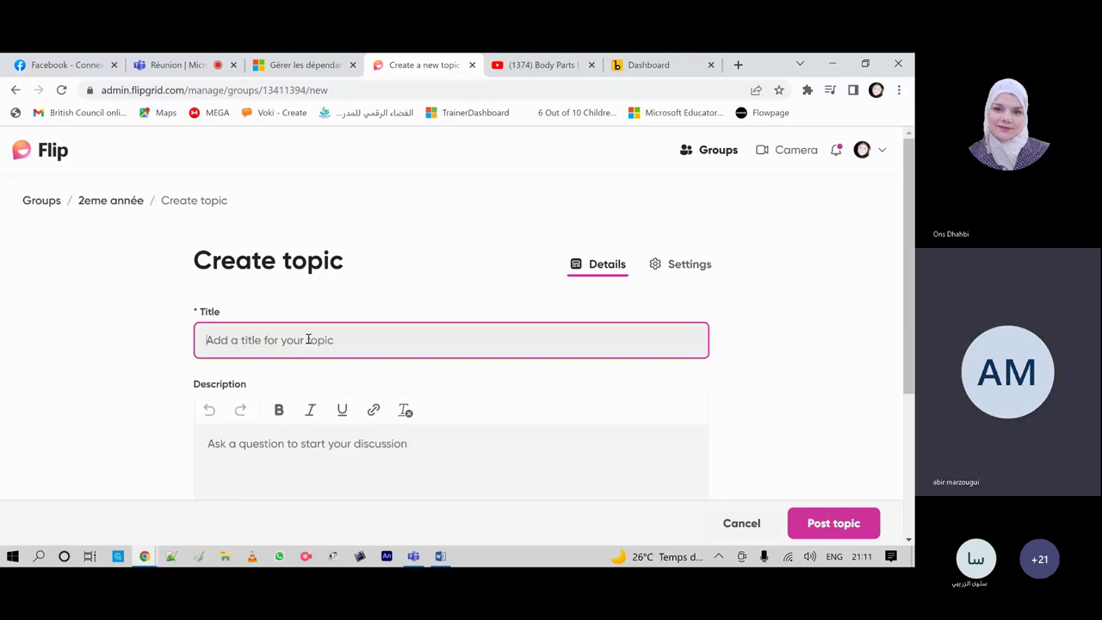
type("bo")
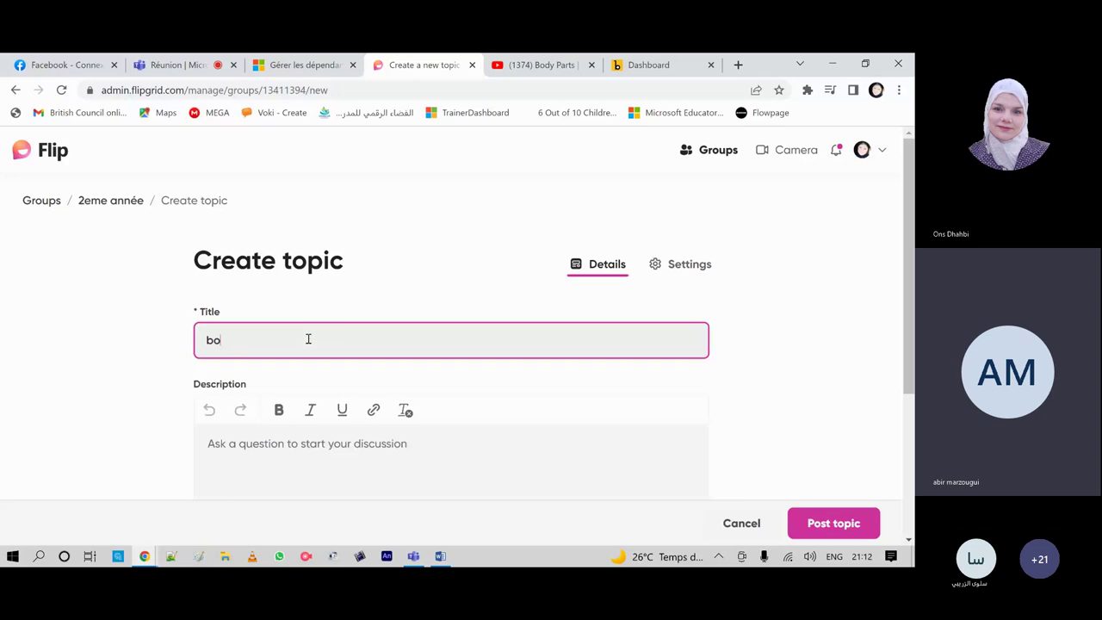
type("dy parts")
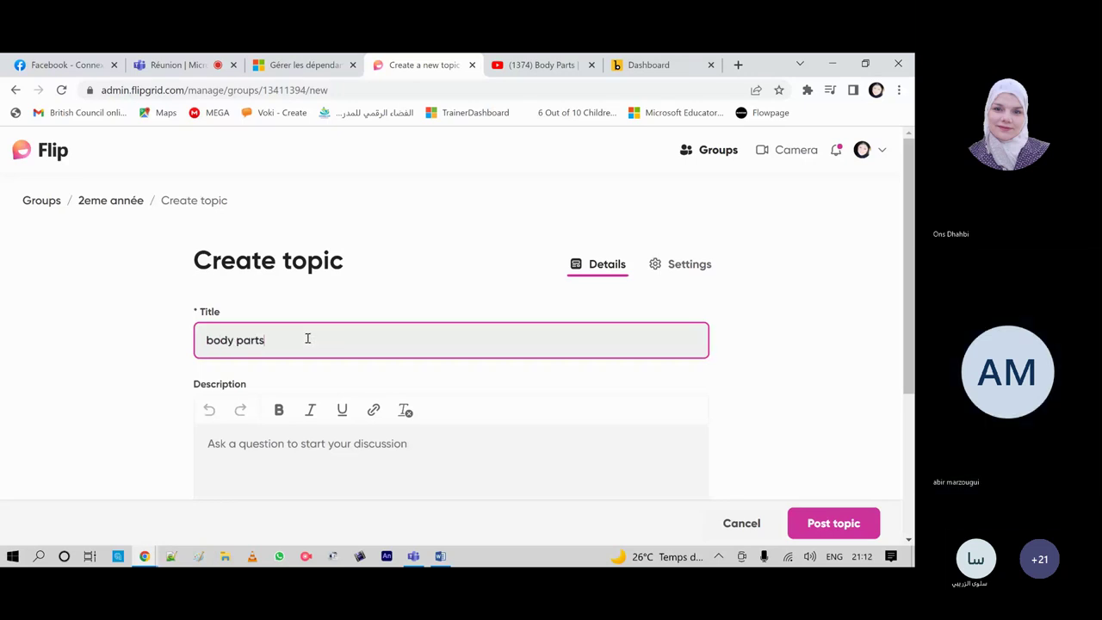
left_click(744, 346)
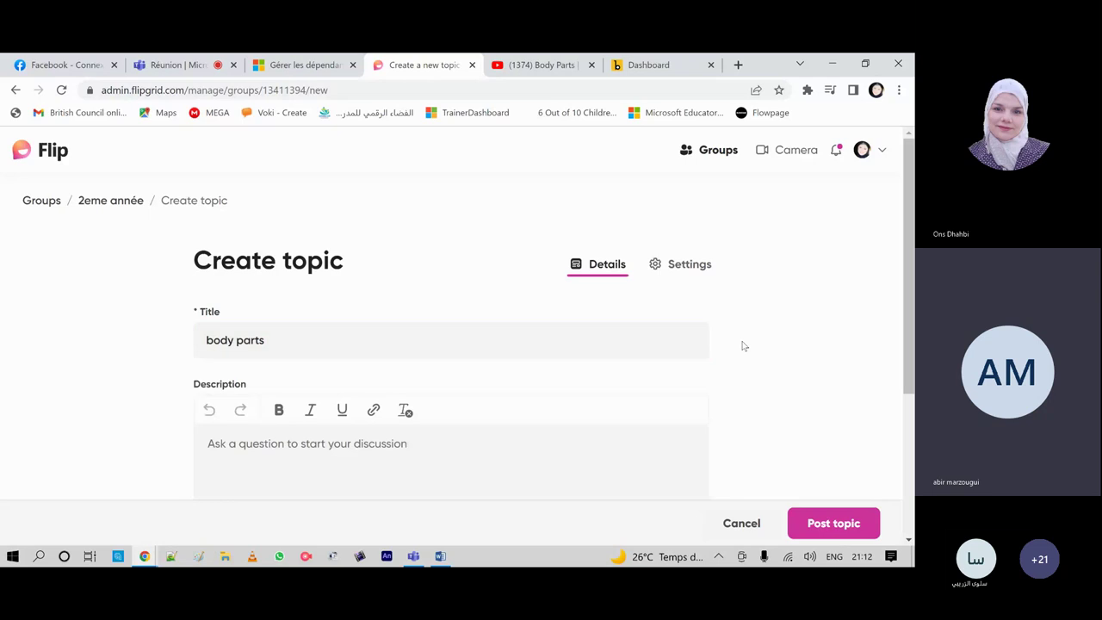
scroll(668, 371, "down", 2)
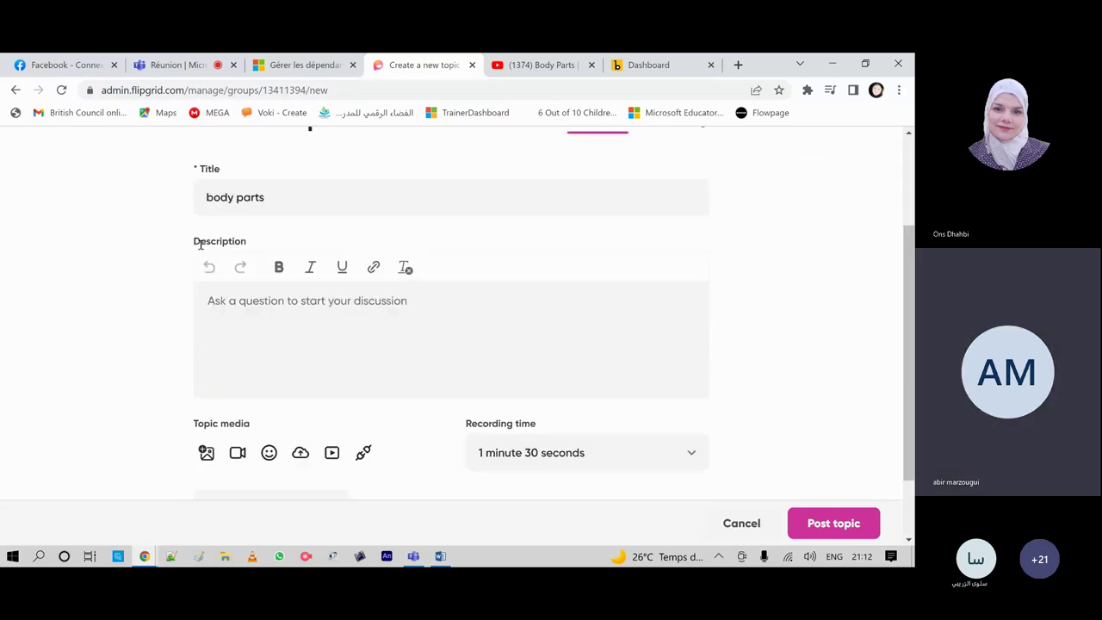
left_click(212, 300)
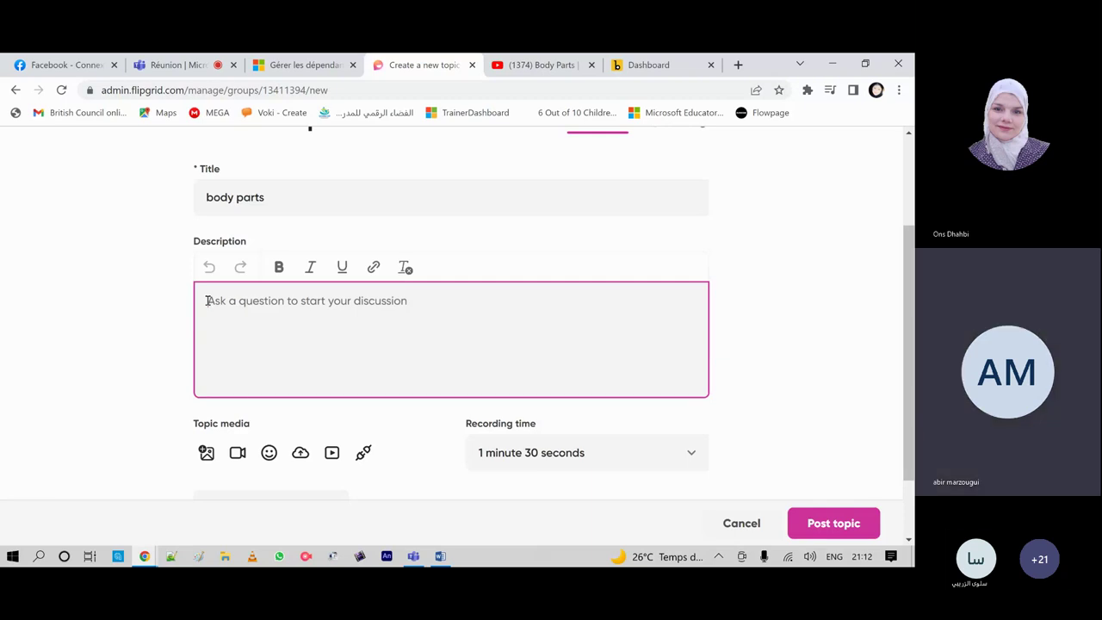
Step: Type the description 'Present your bodu parts', correcting the mistyped 'Present'
type("Prese nt")
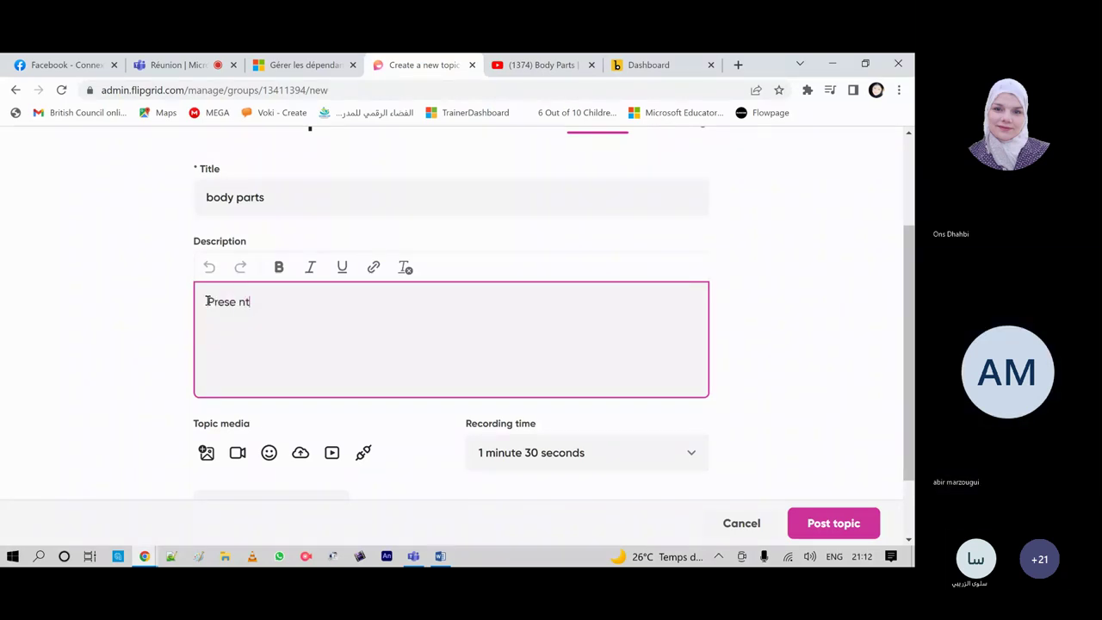
key("BackSpace")
key("BackSpace")
key("BackSpace")
type("nt")
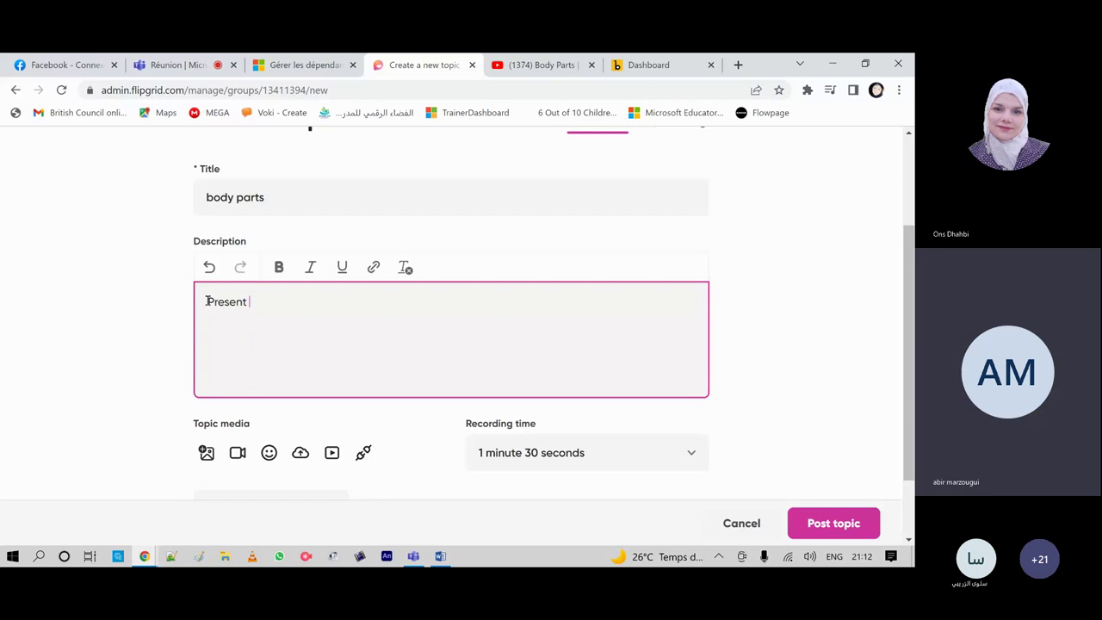
type("your bodu parts")
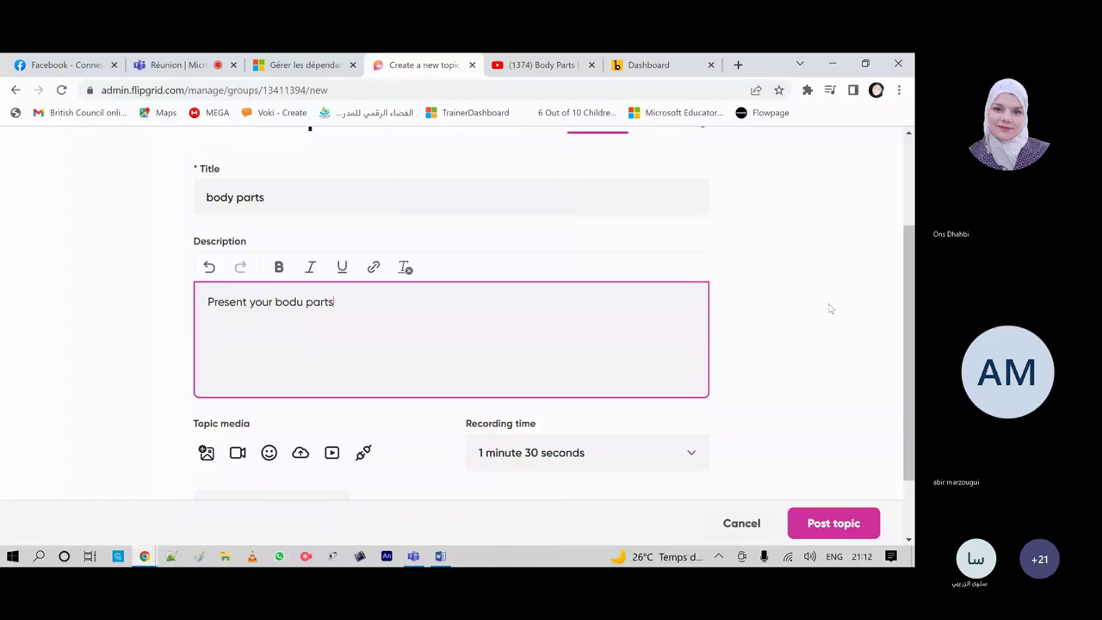
scroll(747, 311, "down", 1)
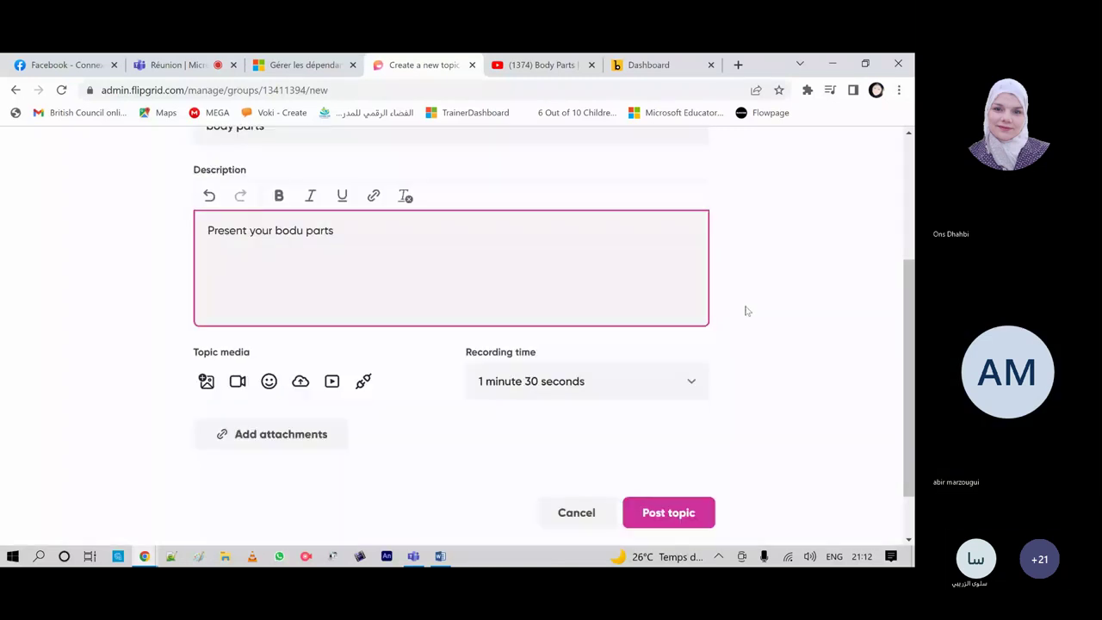
scroll(746, 311, "up", 2)
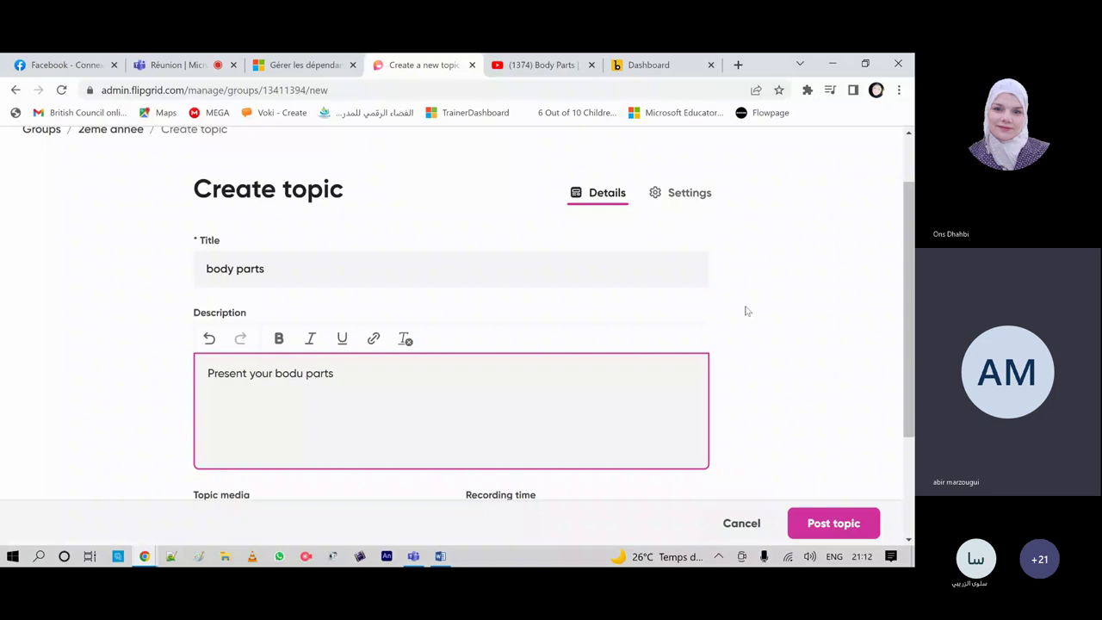
scroll(746, 311, "down", 1)
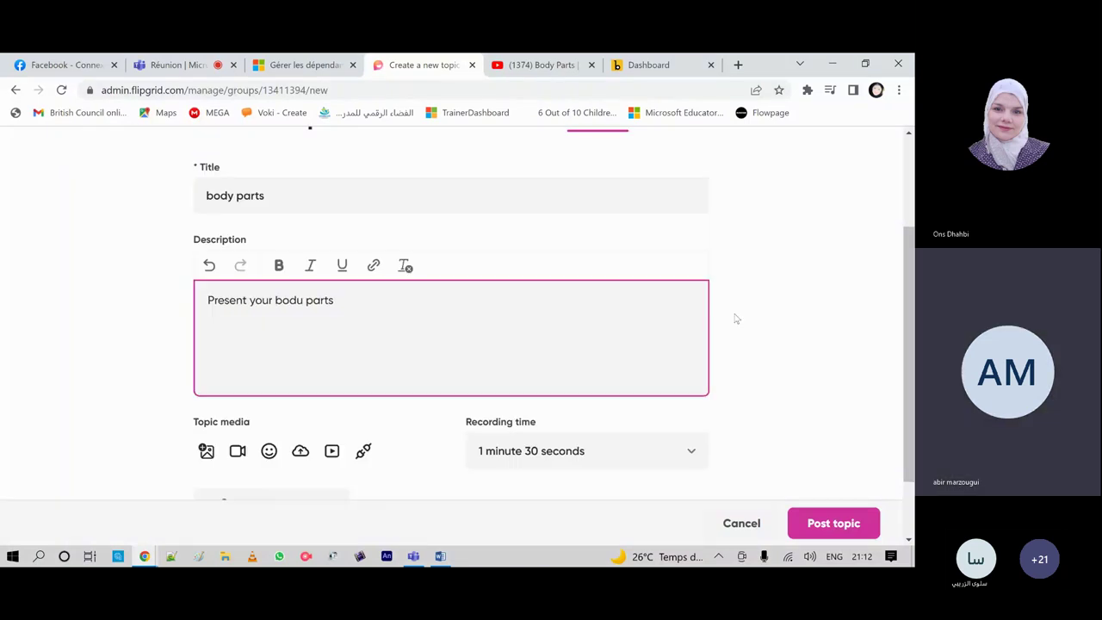
scroll(200, 331, "down", 1)
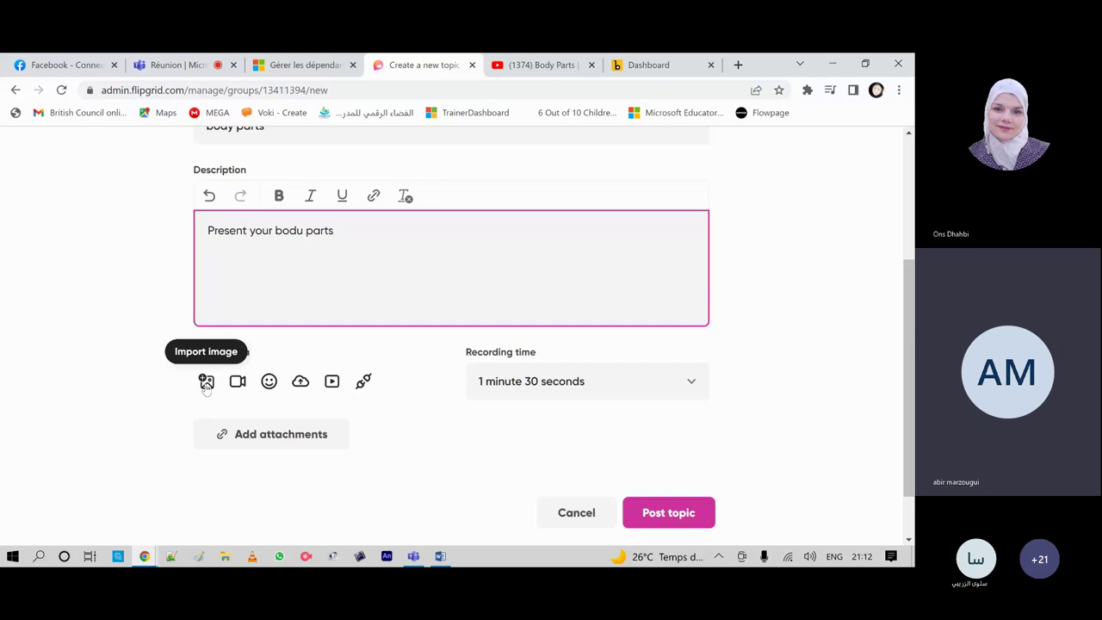
Step: Import aff 1.jpg as topic media, crop it down to the image's bottom edge, and save
left_click(206, 383)
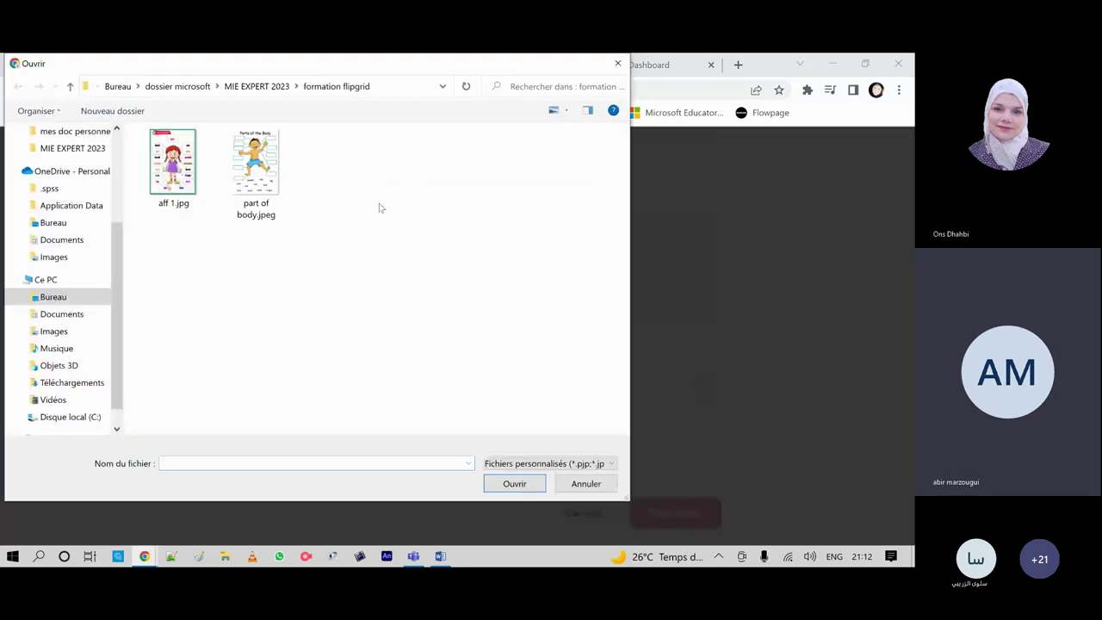
double_click(165, 159)
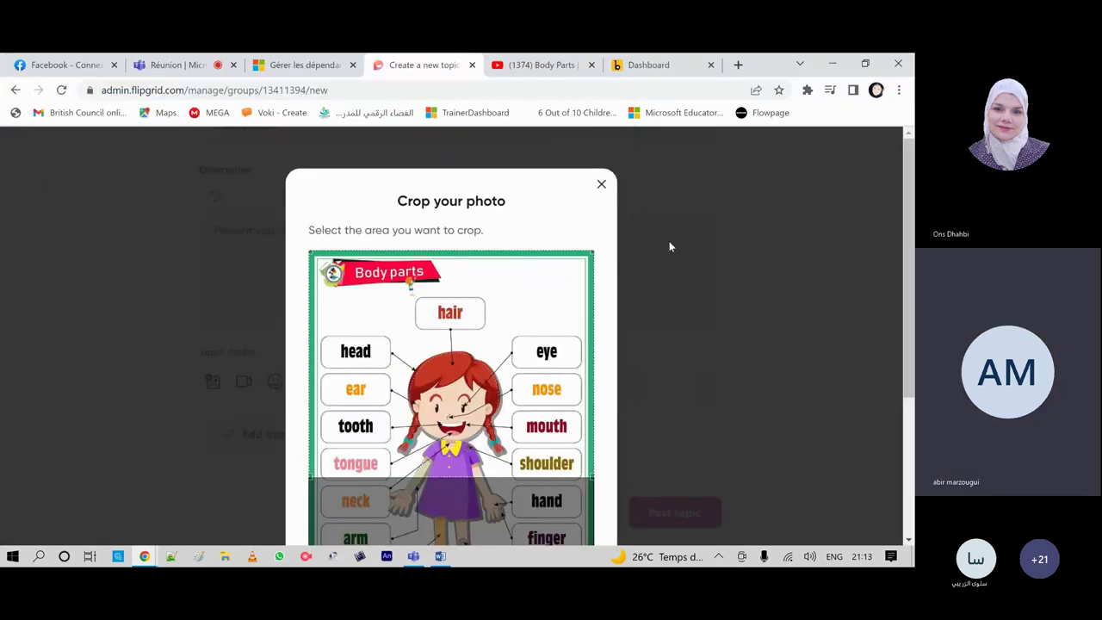
scroll(669, 242, "down", 1)
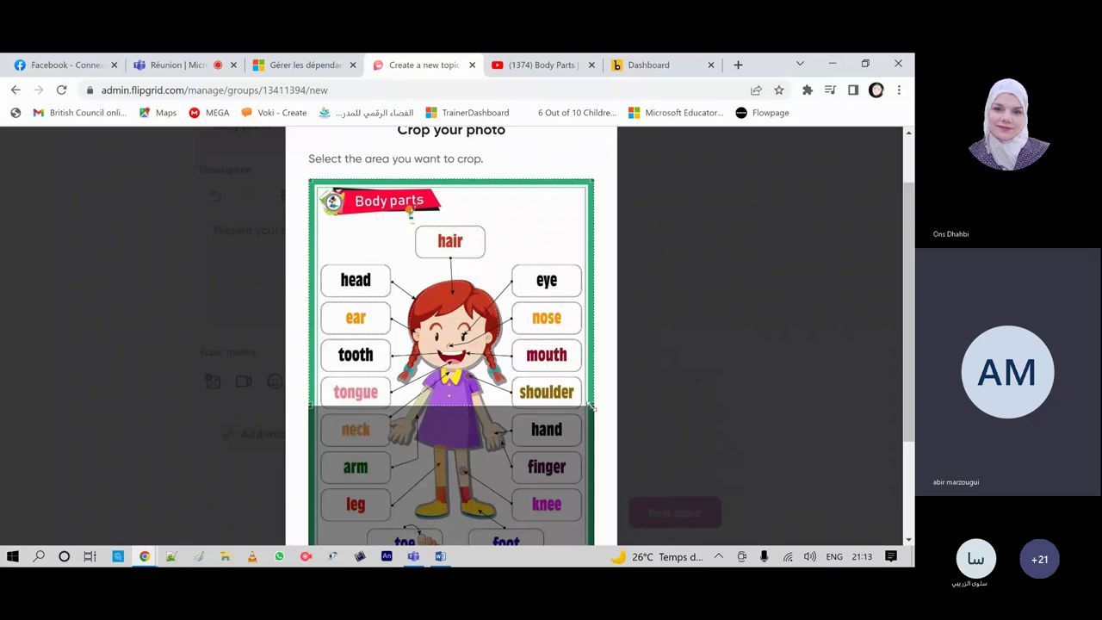
left_click_drag(591, 406, 649, 487)
scroll(687, 427, "down", 2)
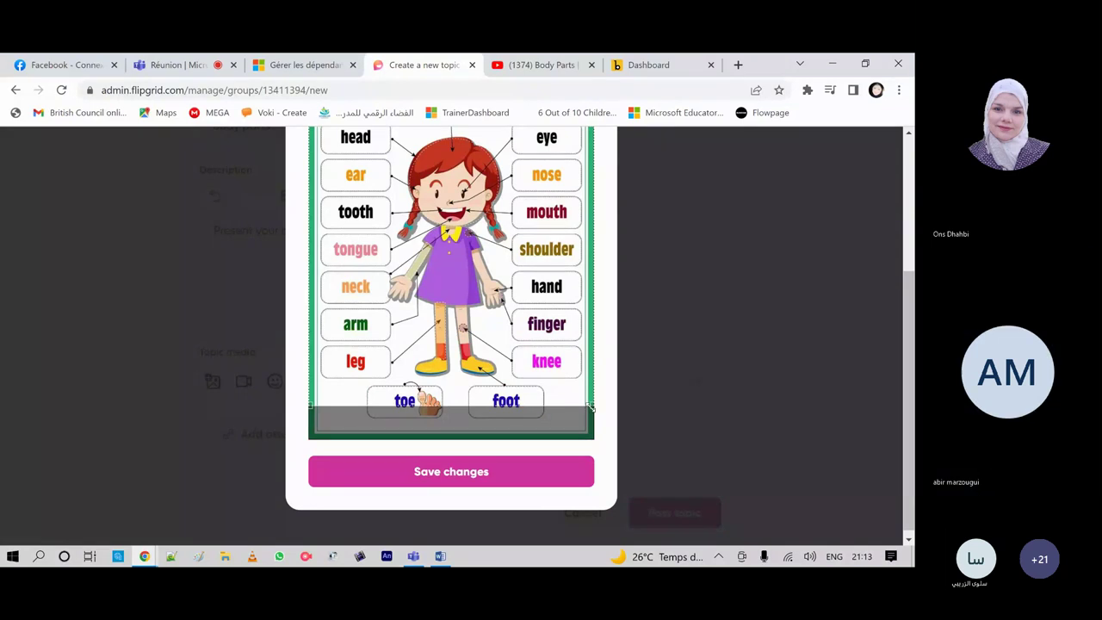
left_click_drag(591, 406, 593, 434)
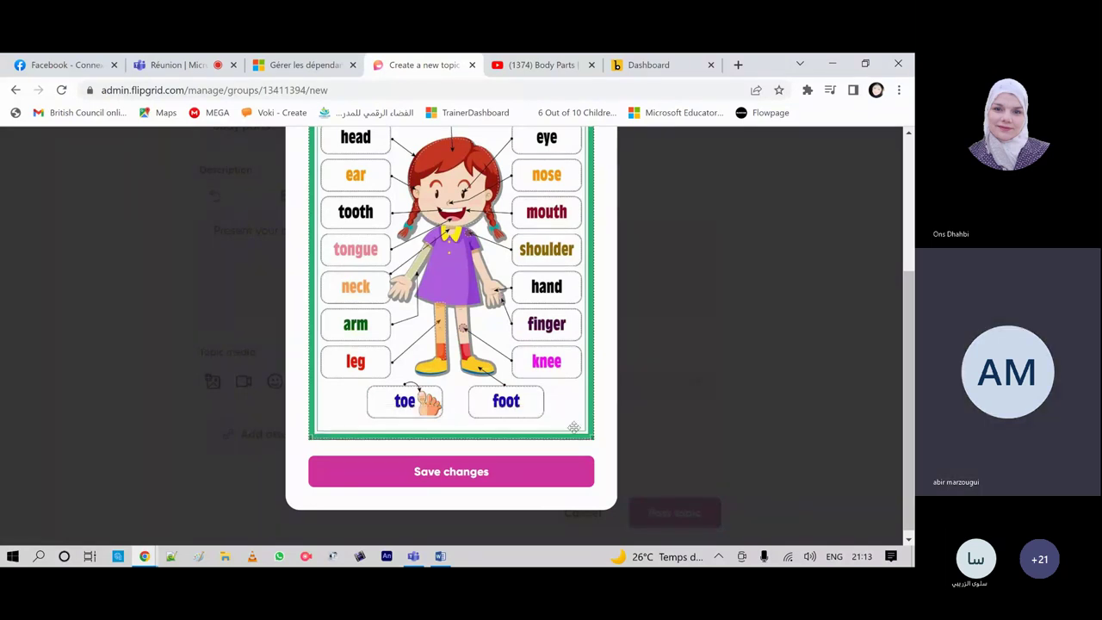
left_click(430, 476)
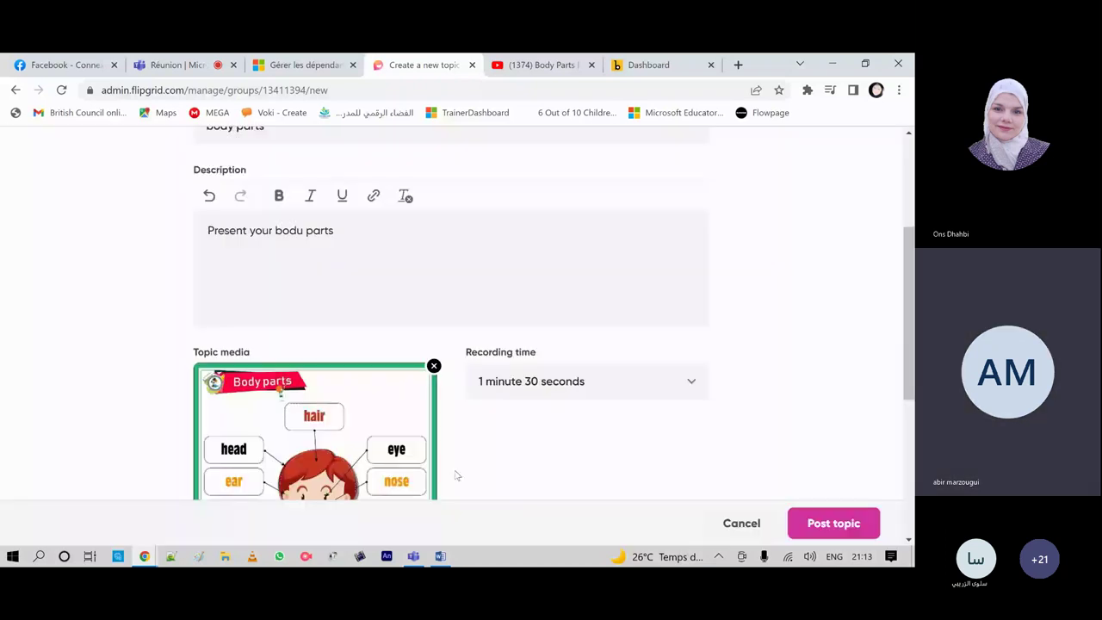
Step: Make the description text 'Present your bodu parts' bold, italic and underlined
scroll(627, 347, "down", 2)
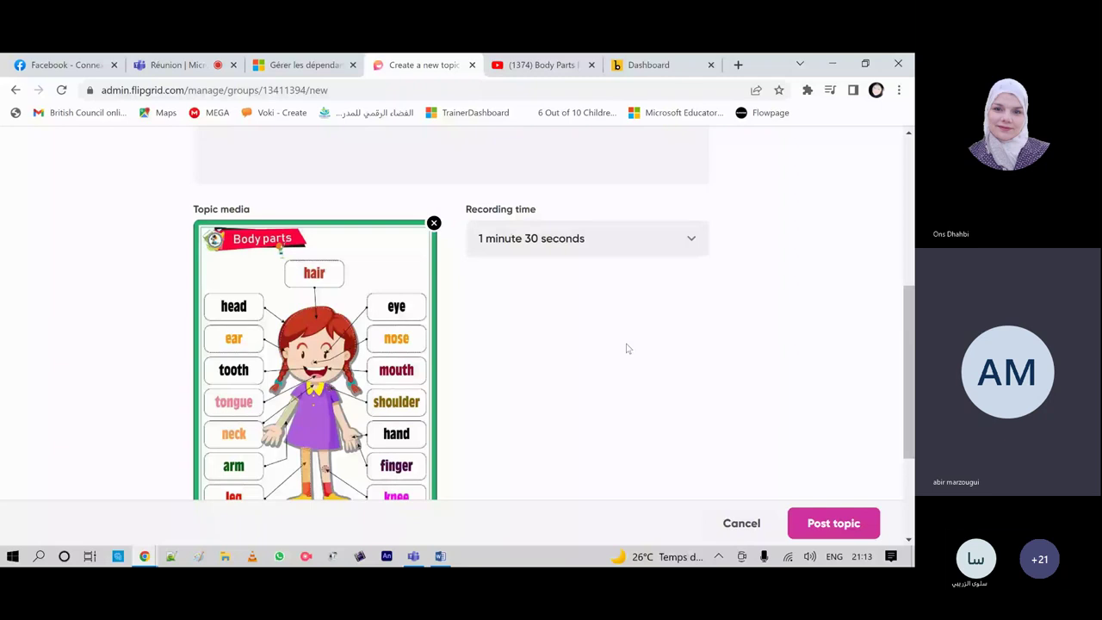
scroll(628, 348, "up", 2)
left_click_drag(374, 301, 205, 225)
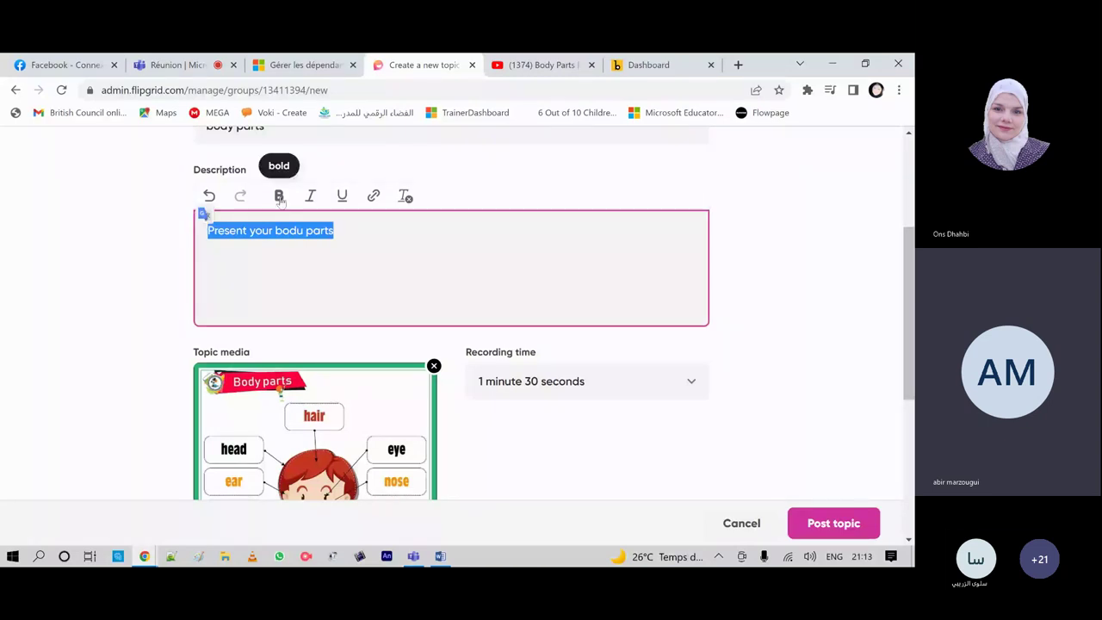
left_click(280, 197)
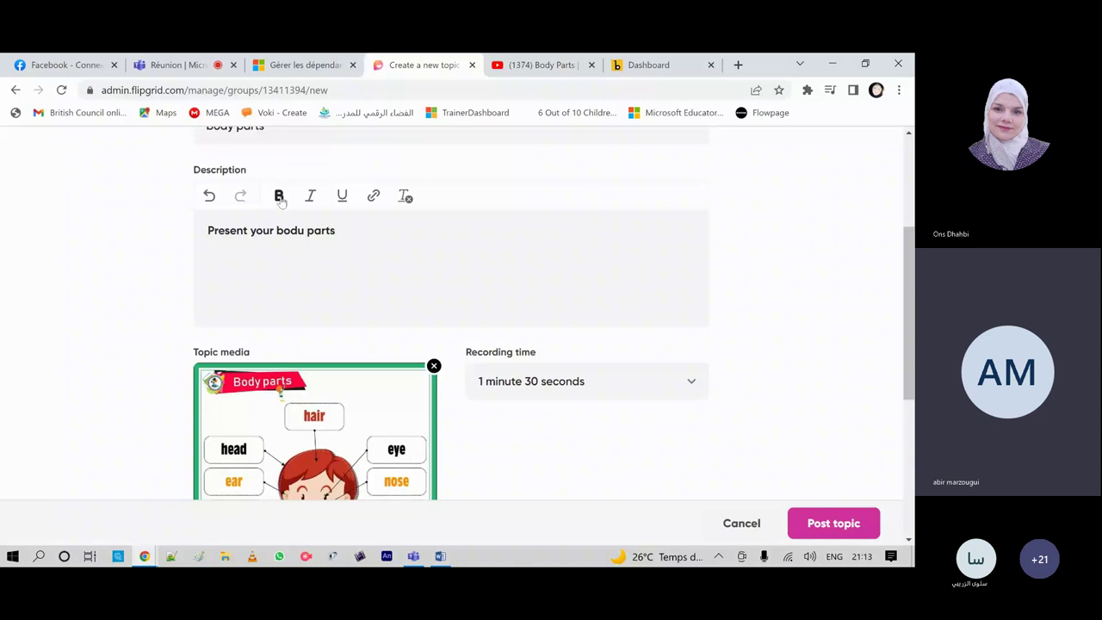
left_click(310, 197)
left_click(341, 197)
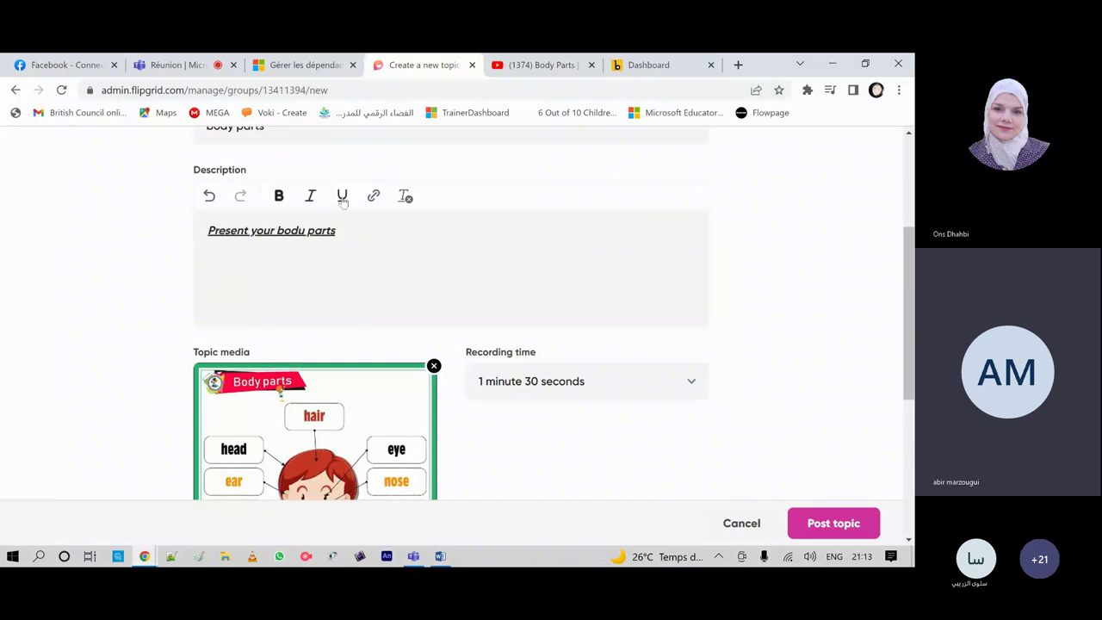
left_click(348, 236)
Step: Select the description text and bring up the Link url box
left_click(350, 231)
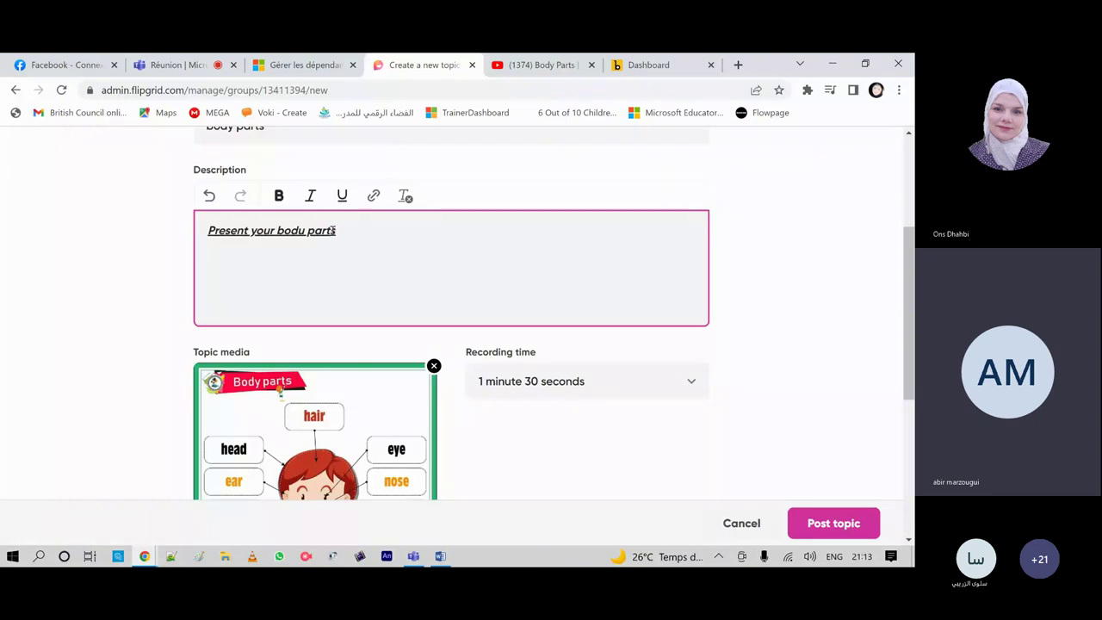
left_click_drag(332, 230, 209, 231)
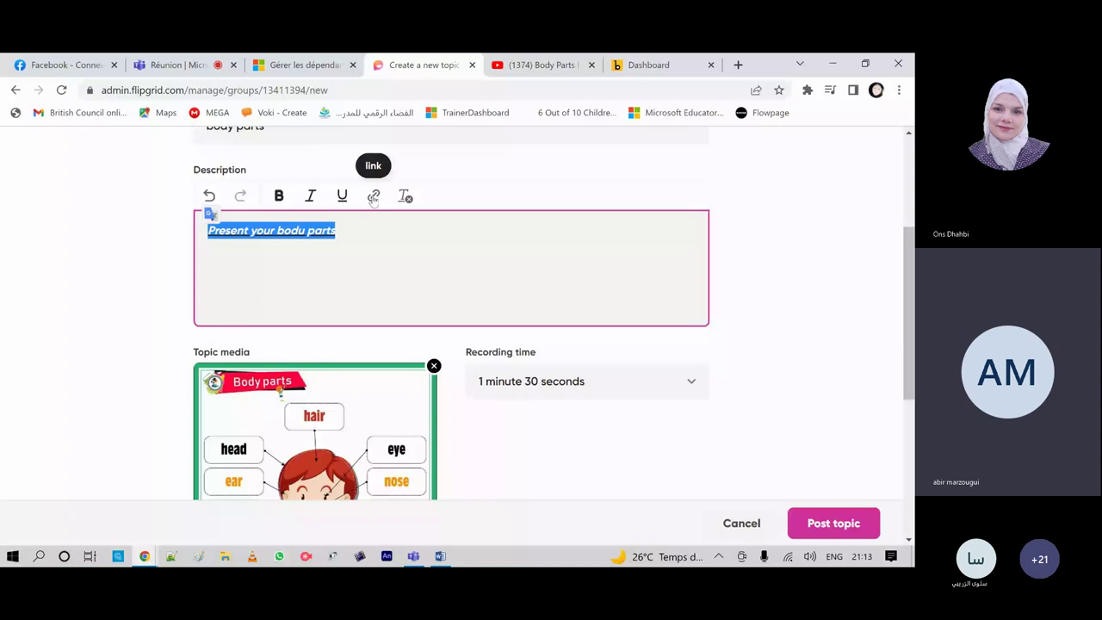
left_click(374, 197)
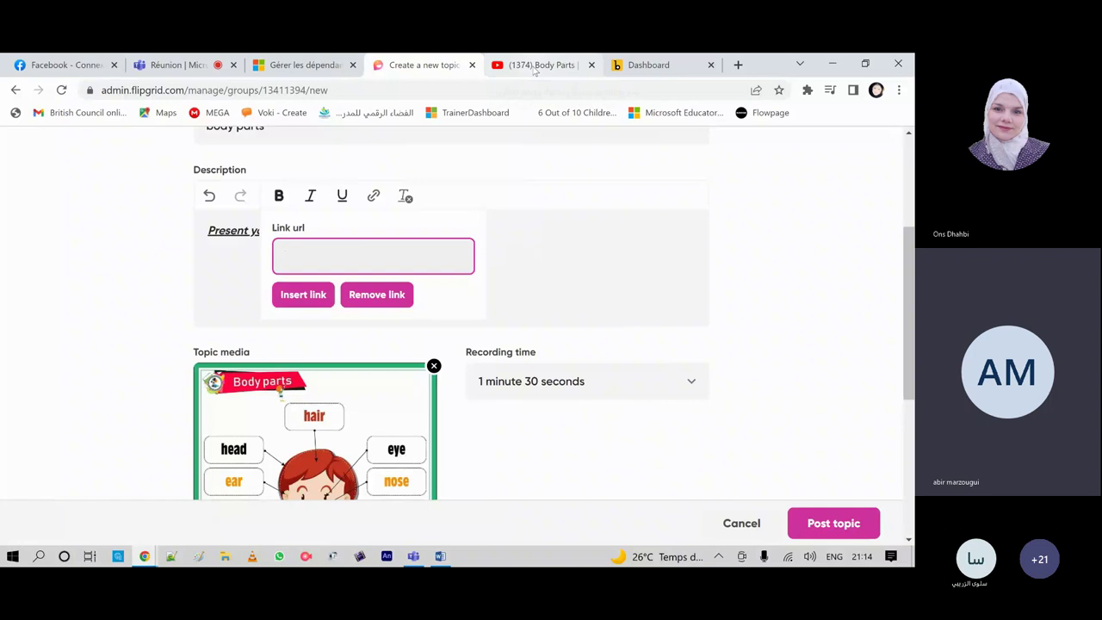
Step: Copy the web address of the YouTube Body Parts video
left_click(535, 66)
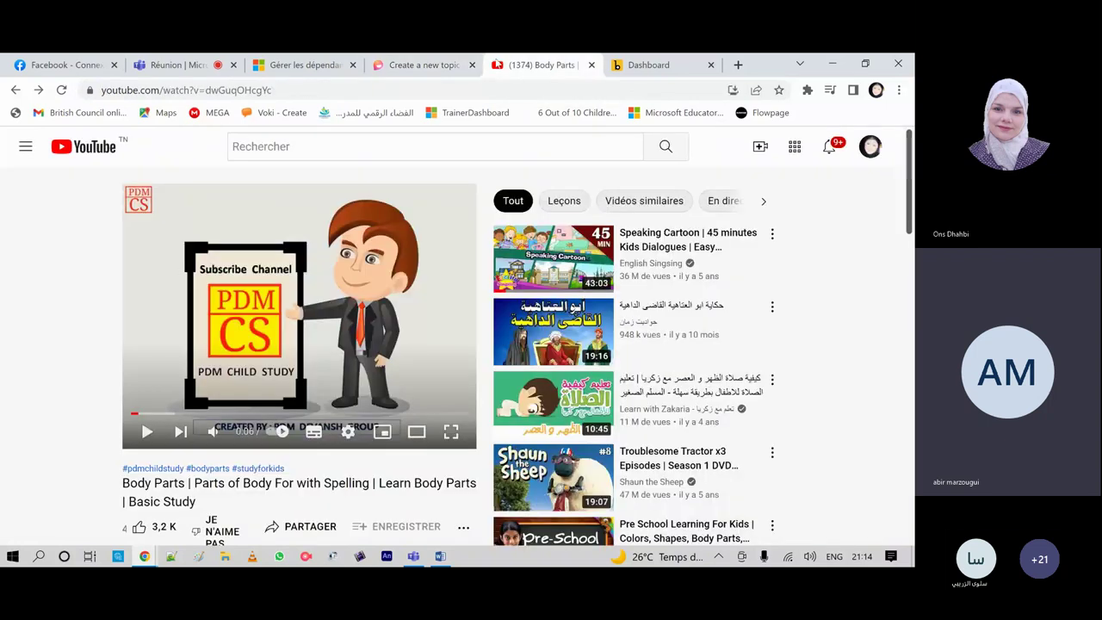
left_click(198, 90)
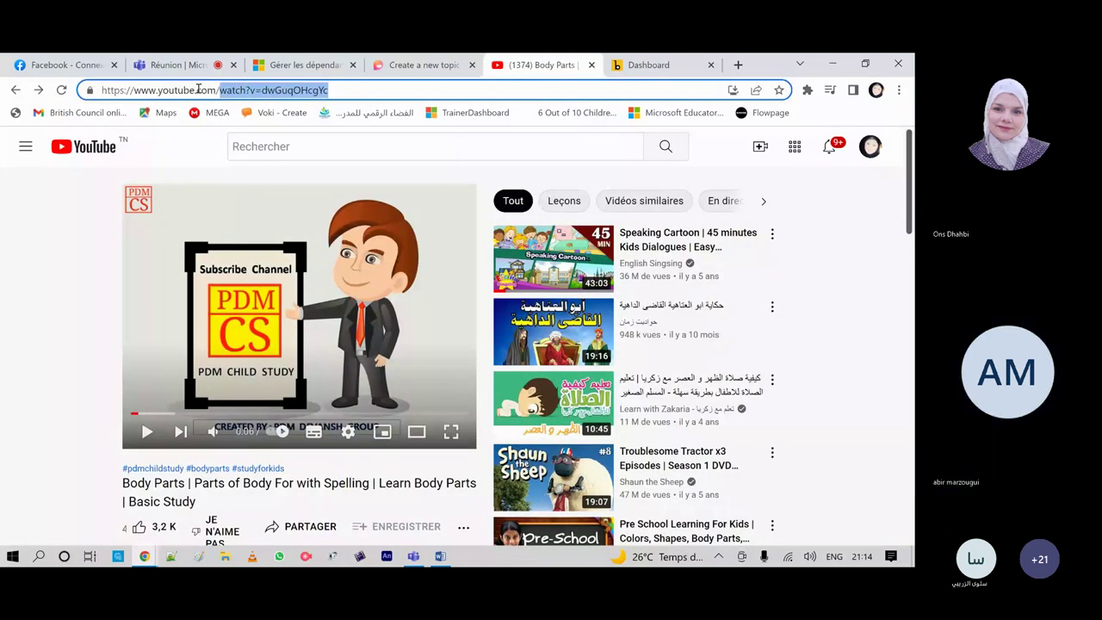
right_click(127, 92)
key("ctrl+c")
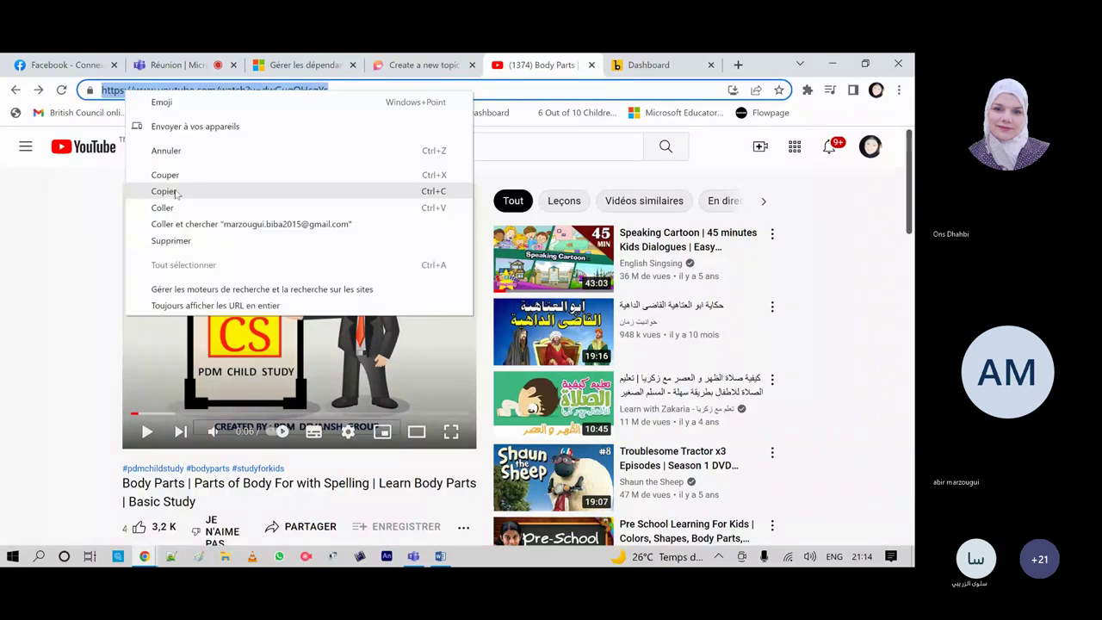
left_click(164, 191)
Step: Paste the YouTube address into Link url and insert the link on the description
left_click(421, 64)
right_click(289, 256)
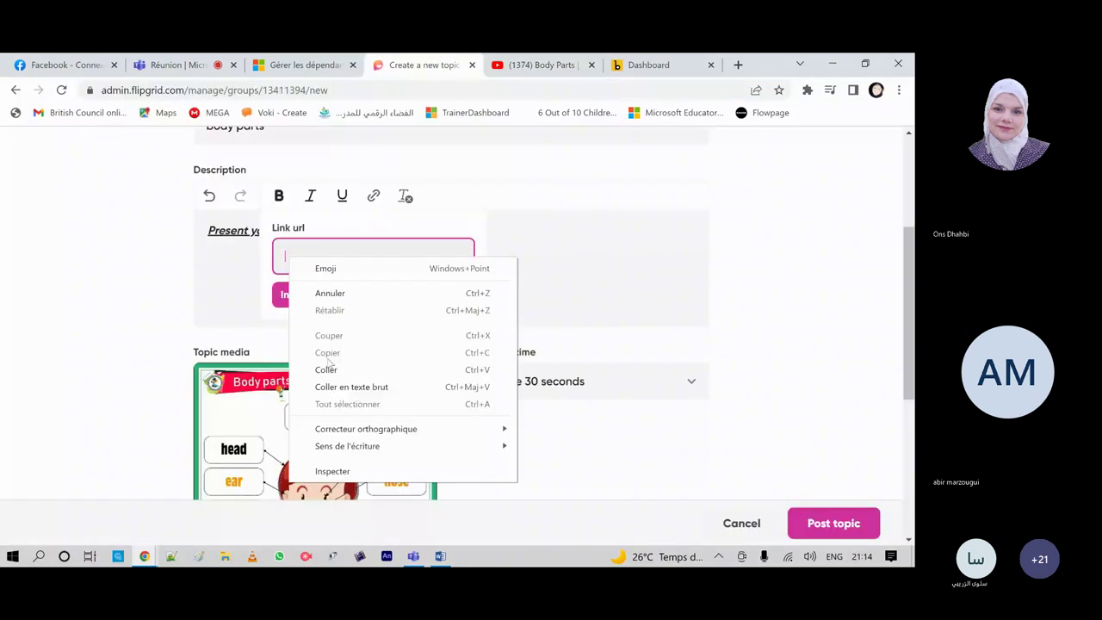
left_click(325, 369)
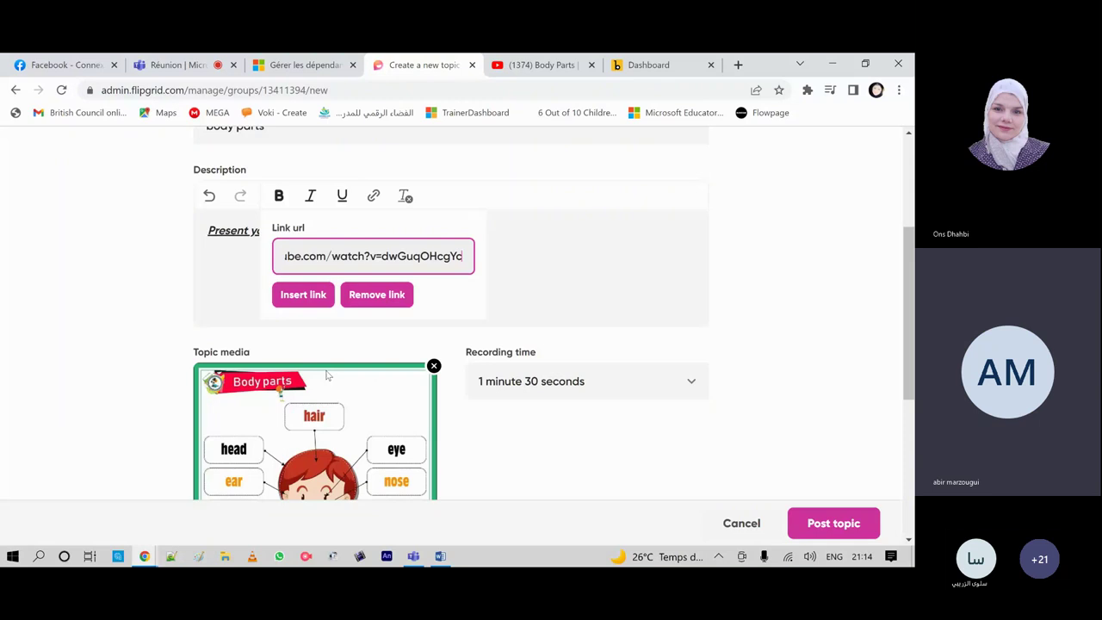
left_click(307, 296)
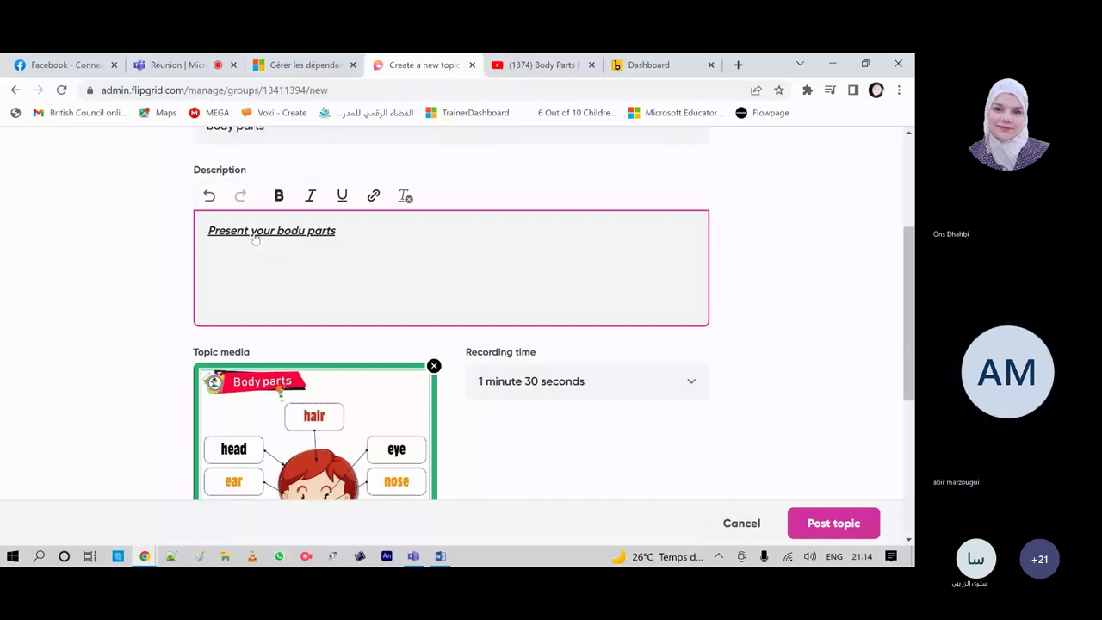
Step: Delete the Body parts picture from the topic media
left_click(738, 287)
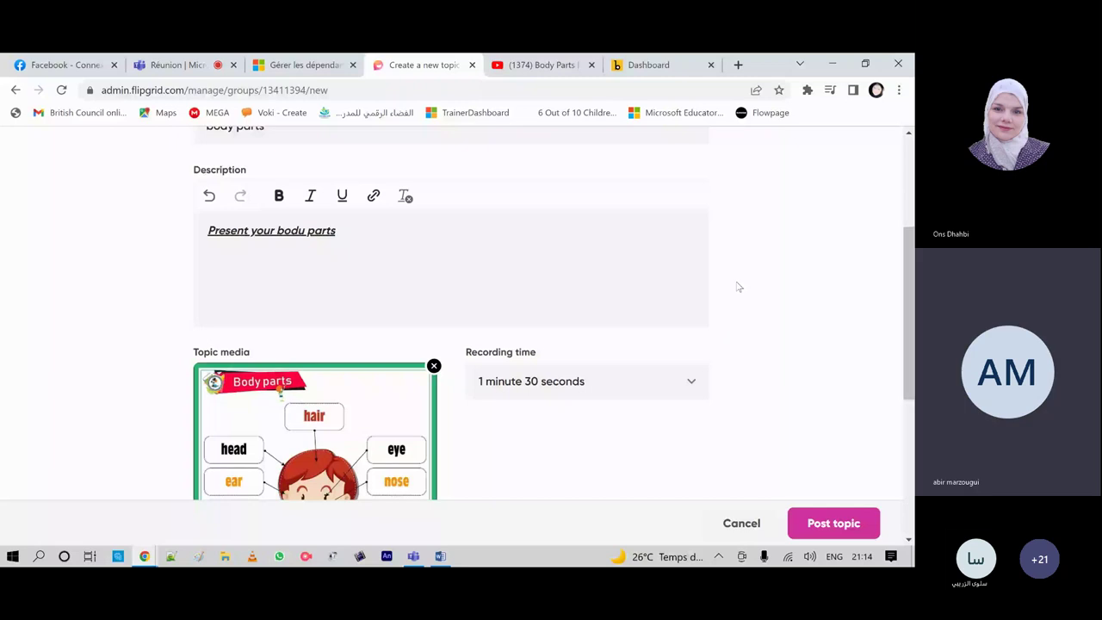
scroll(738, 287, "down", 3)
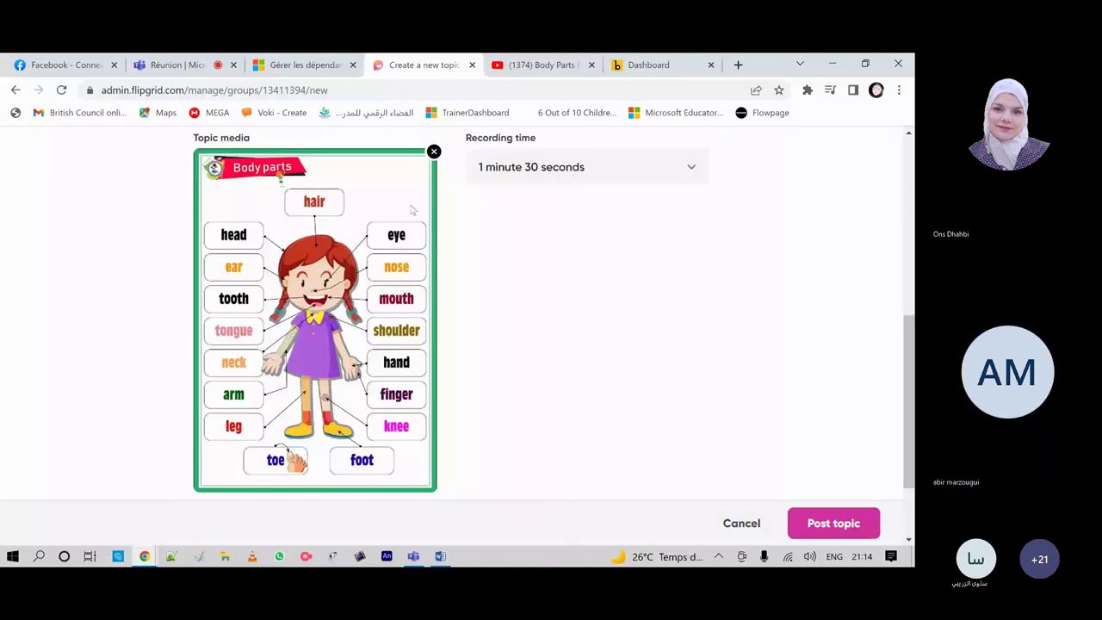
left_click(434, 152)
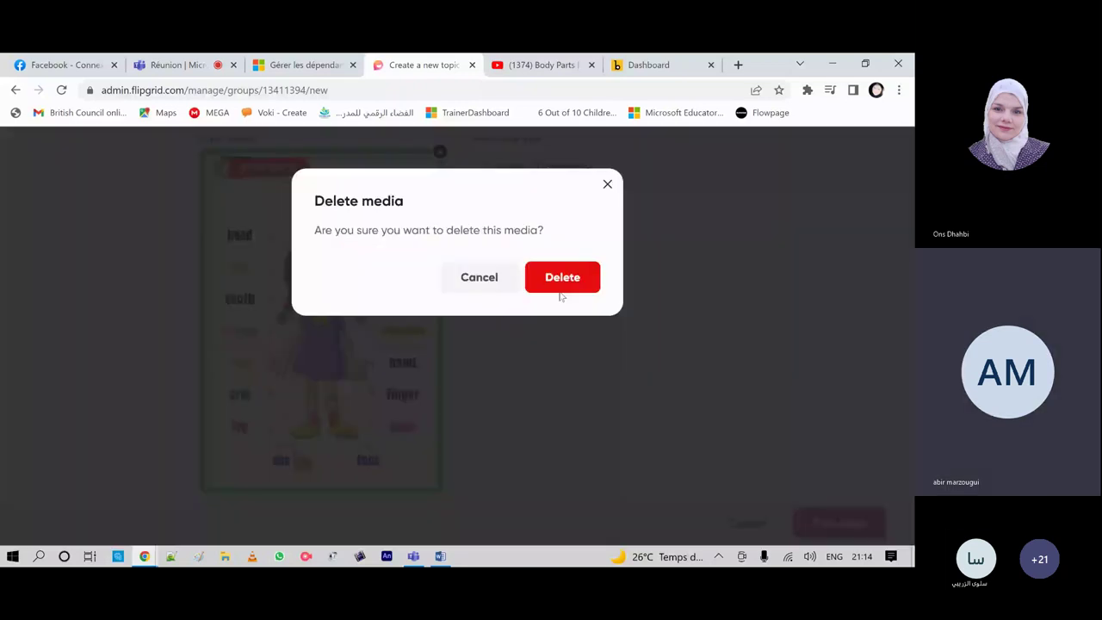
left_click(561, 289)
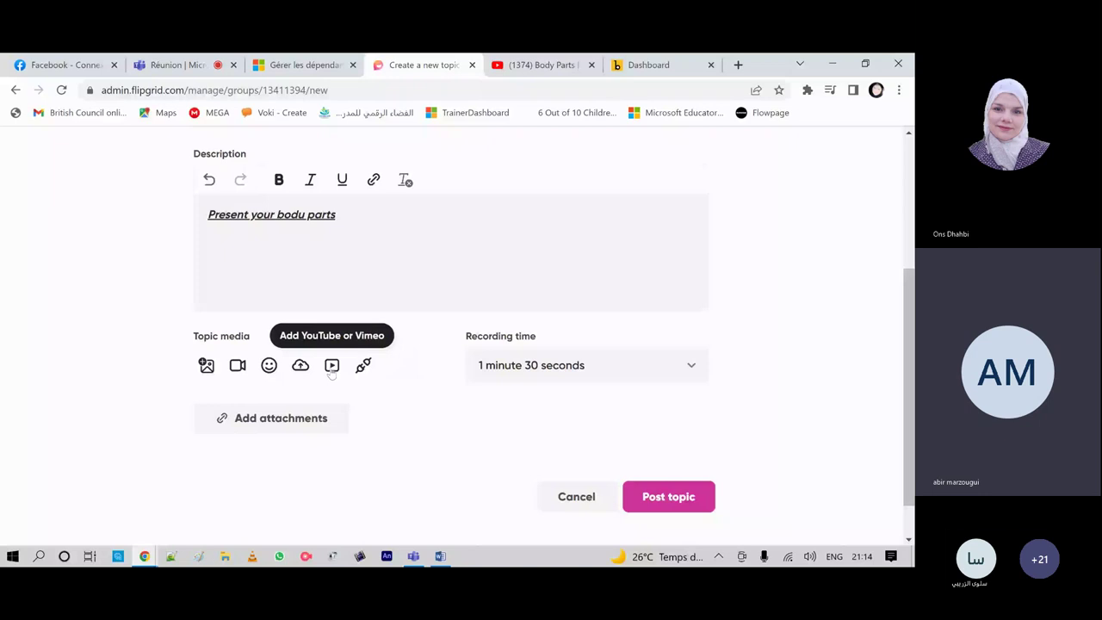
left_click(331, 366)
Step: Attach the Body Parts YouTube video from its pasted URL, then delete it from the topic media
right_click(330, 262)
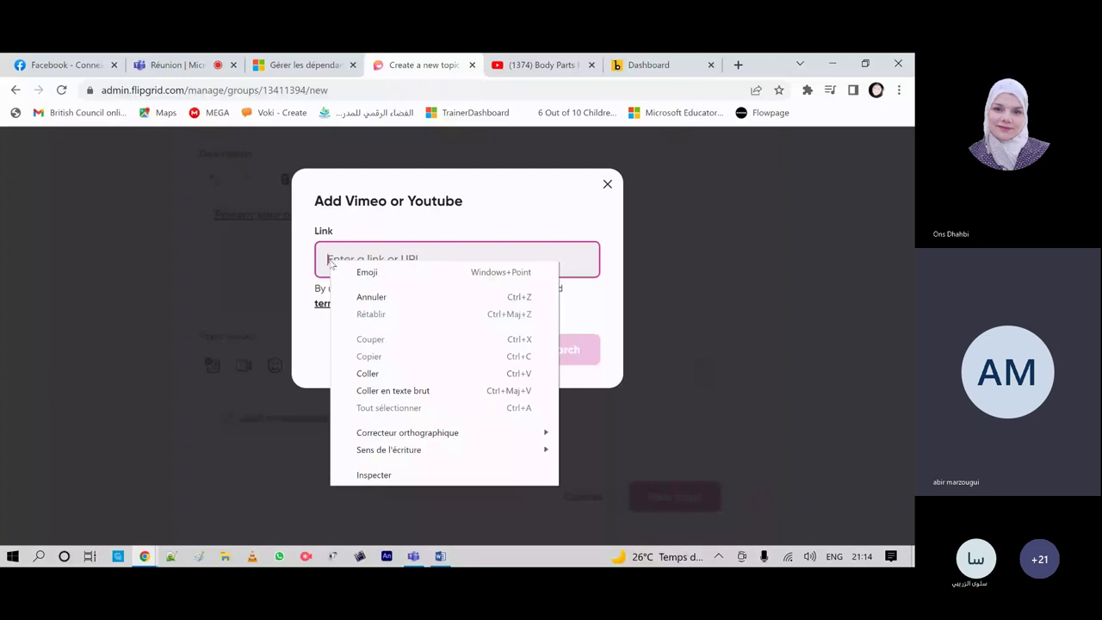
left_click(366, 372)
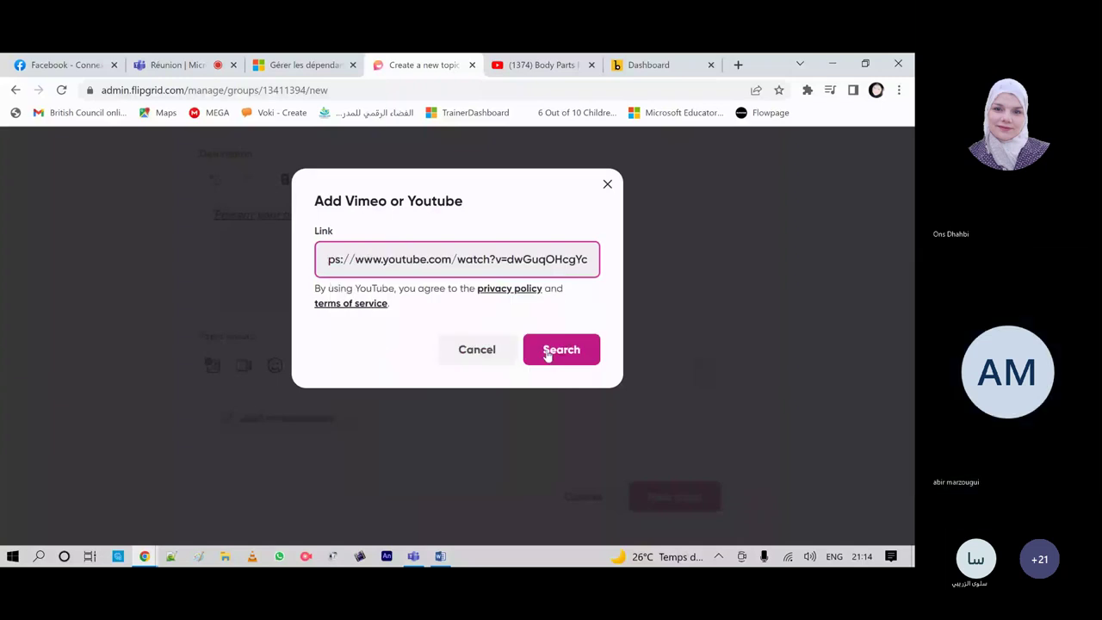
left_click(547, 356)
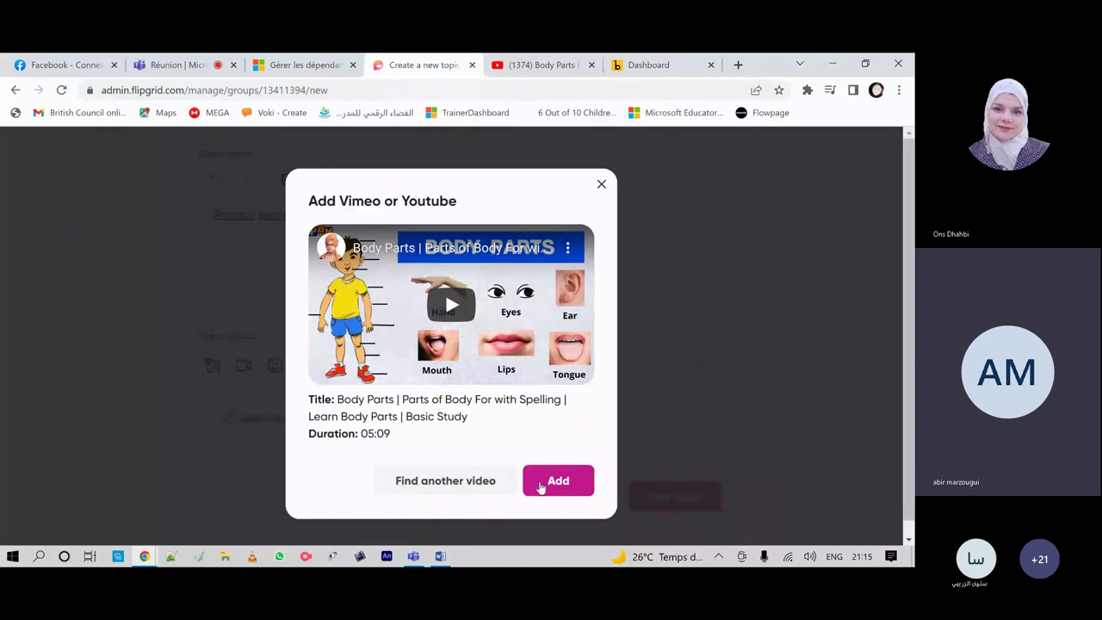
left_click(541, 488)
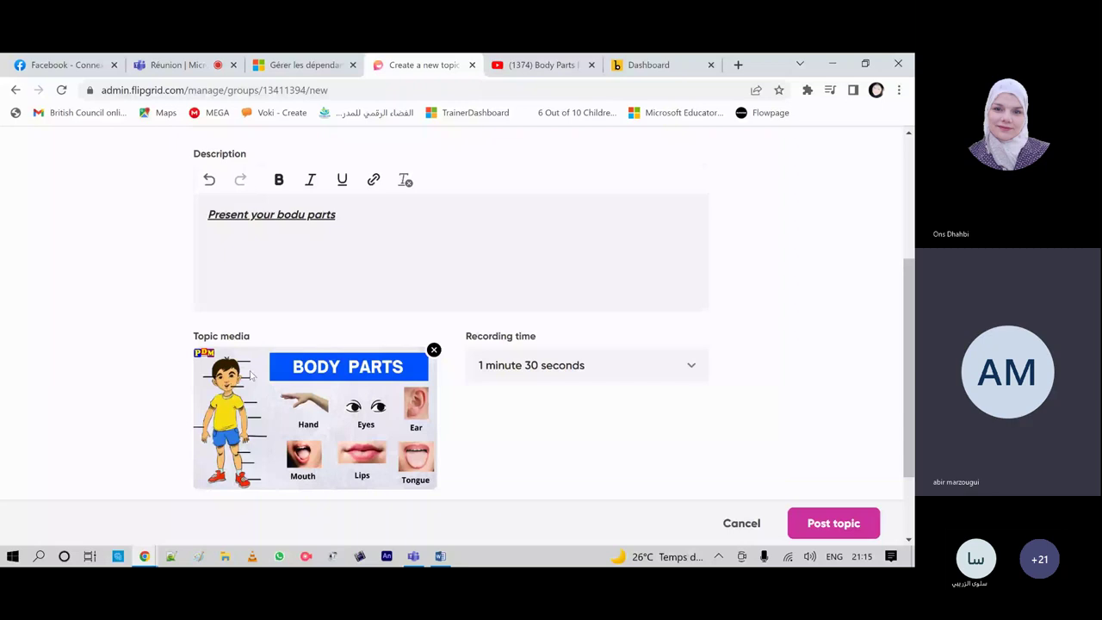
left_click(434, 350)
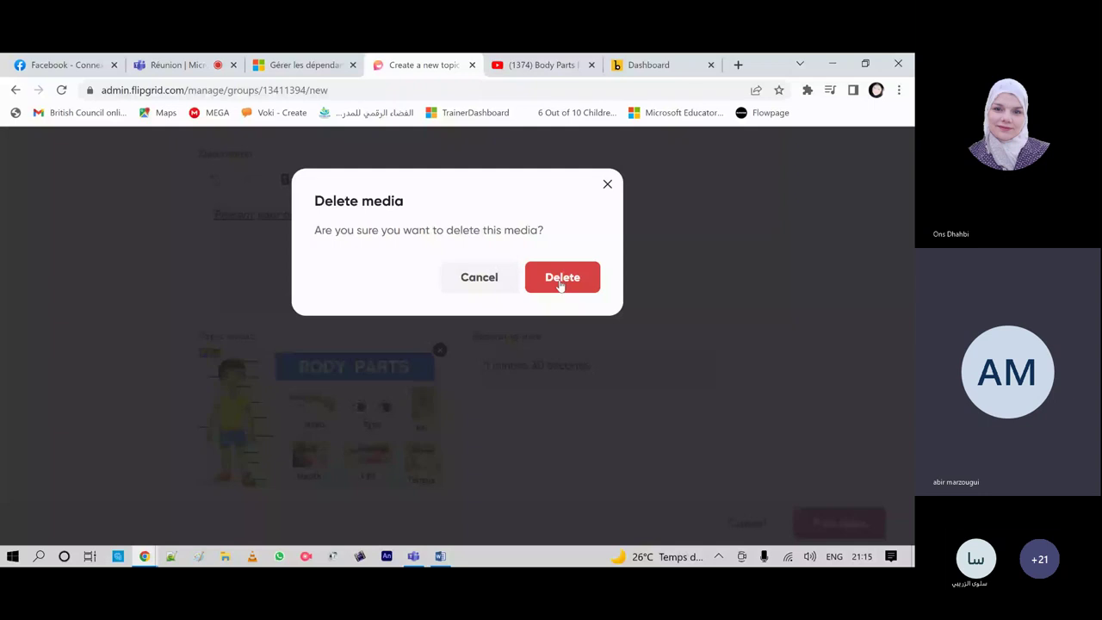
left_click(561, 280)
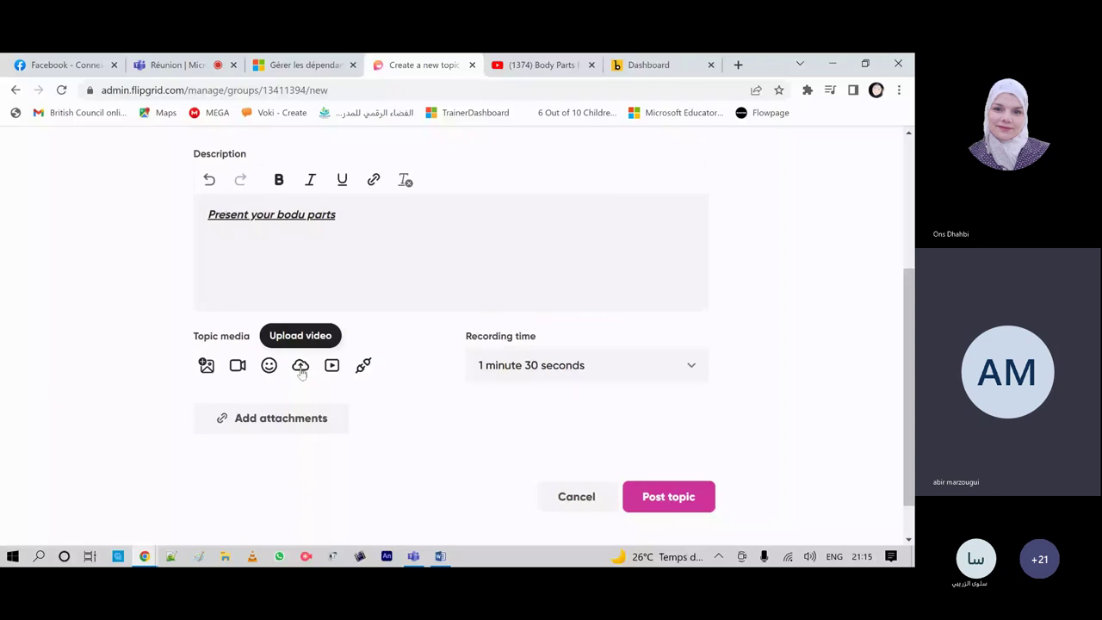
left_click(300, 367)
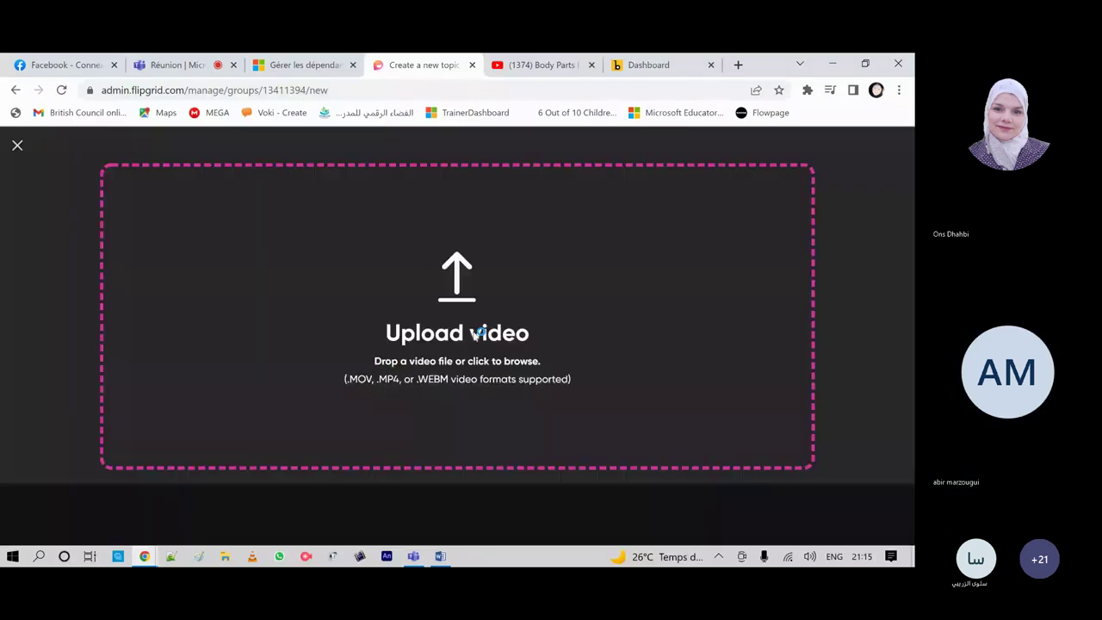
left_click(474, 334)
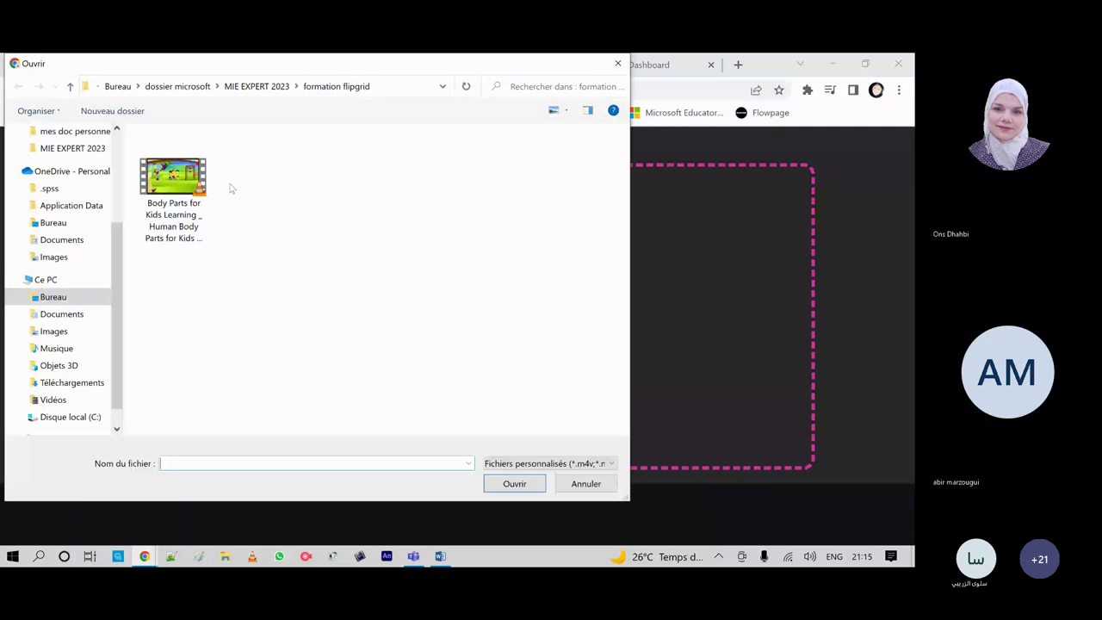
double_click(172, 191)
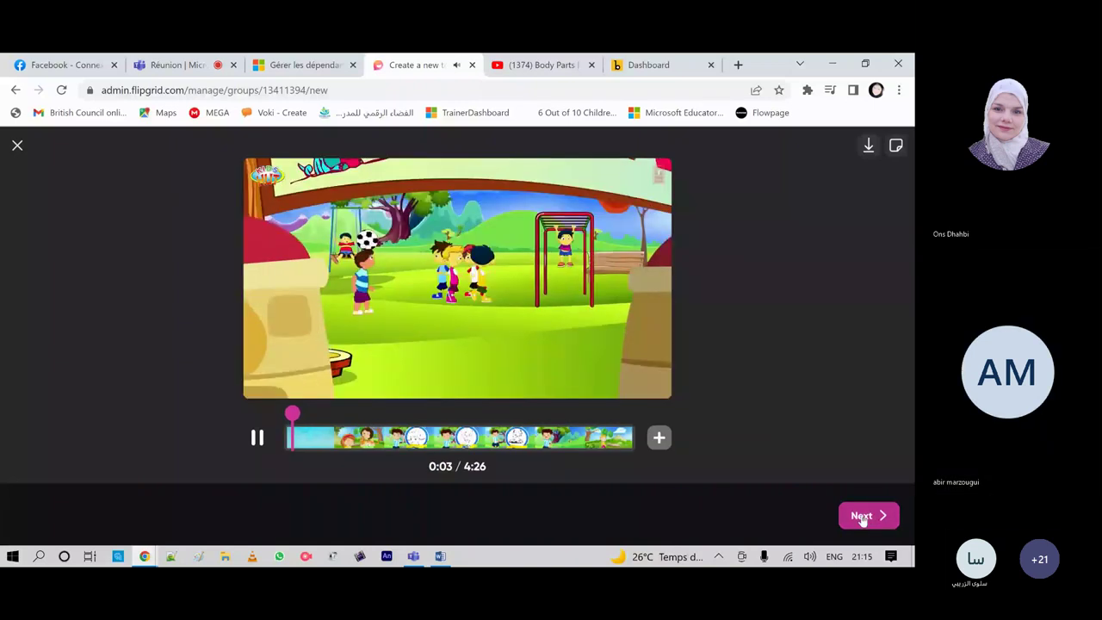
left_click(863, 518)
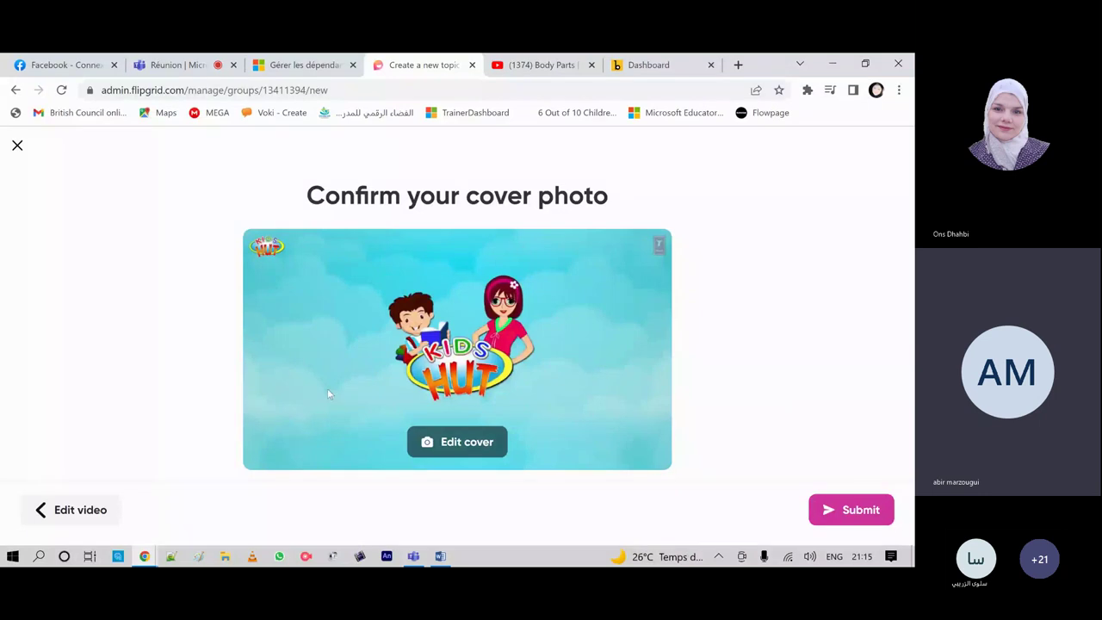
left_click(71, 510)
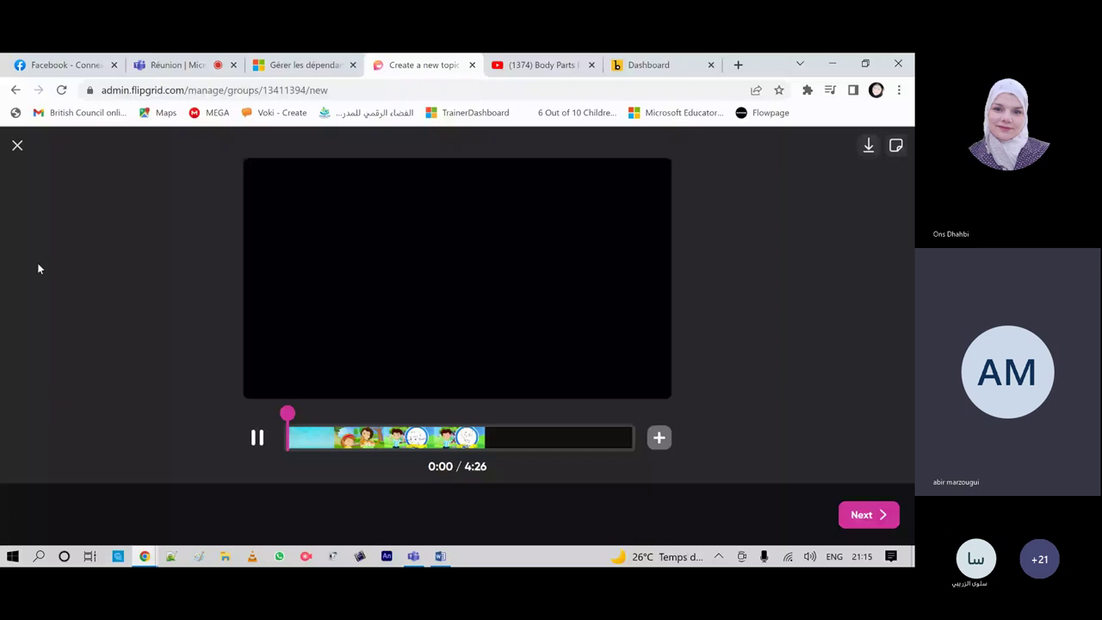
key("Escape")
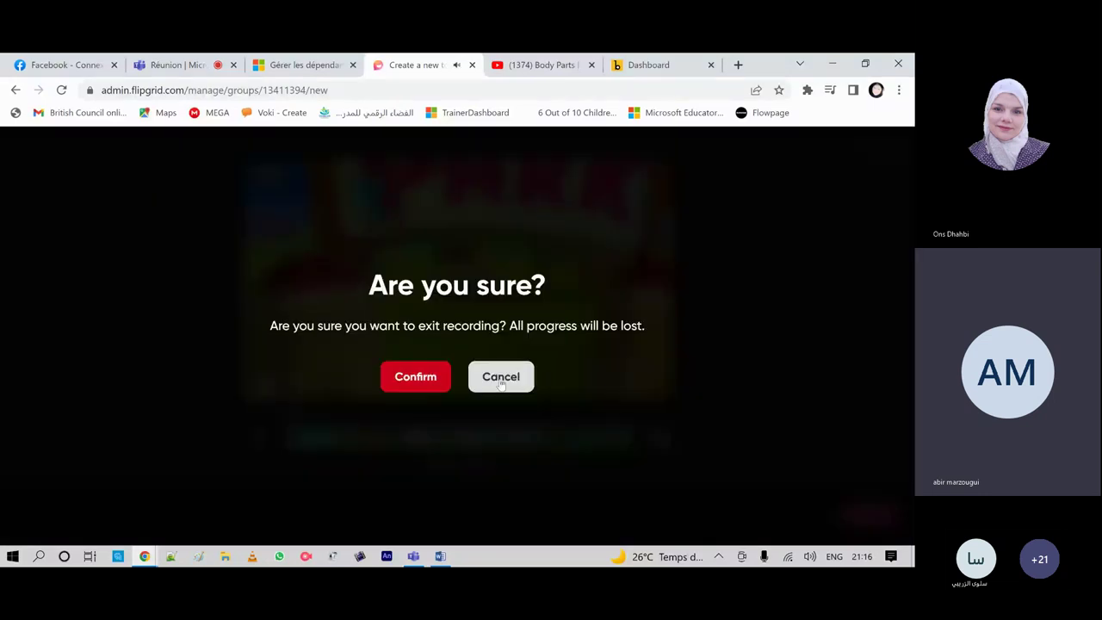
left_click(501, 383)
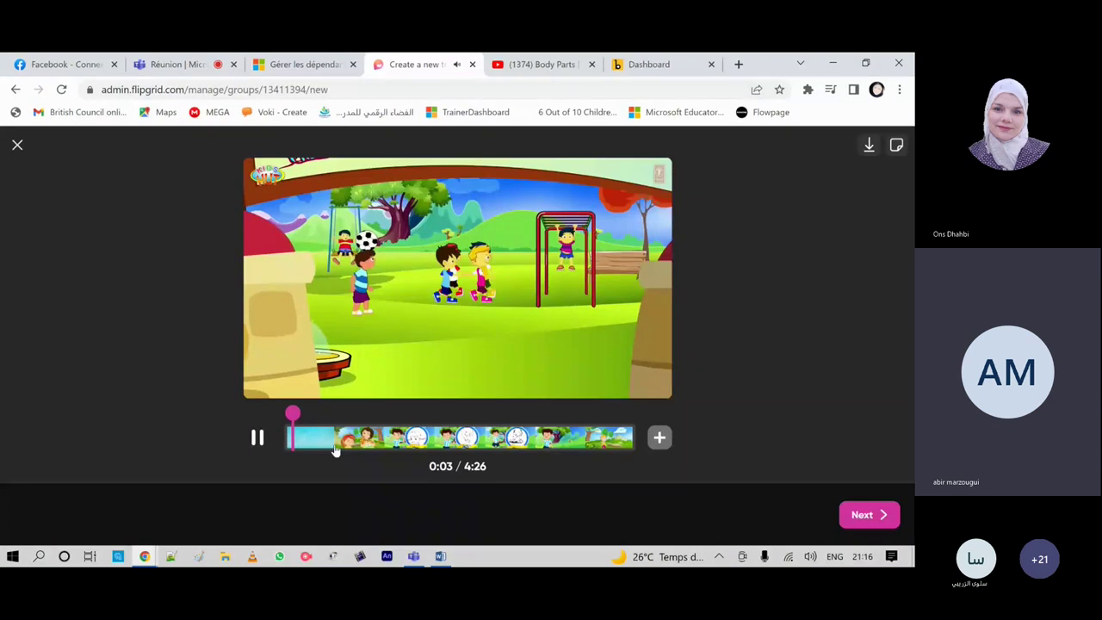
key("Escape")
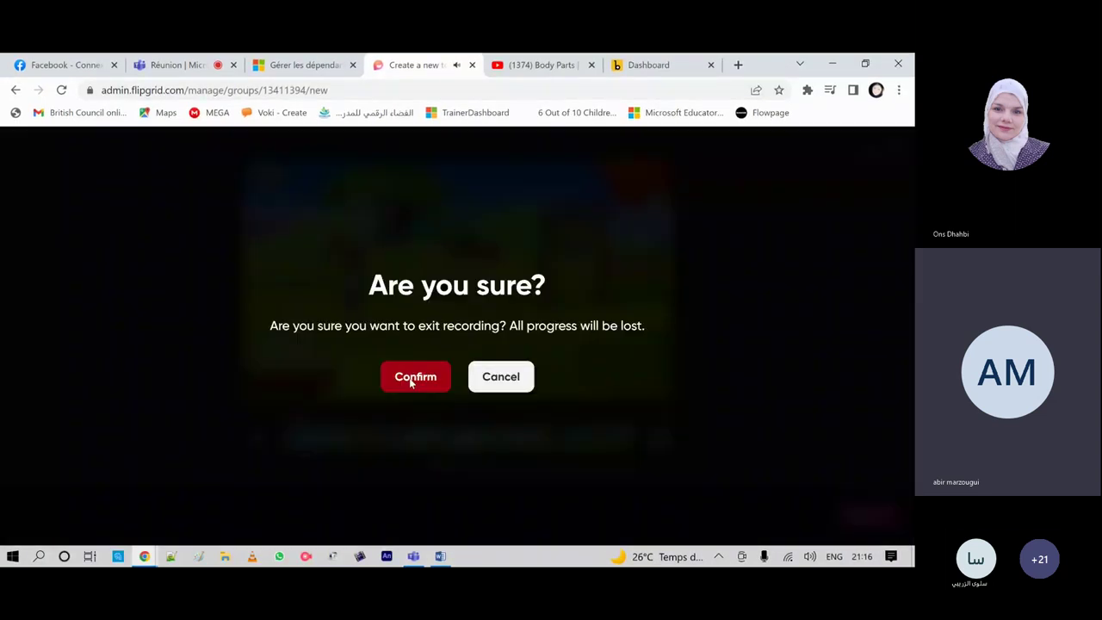
left_click(413, 379)
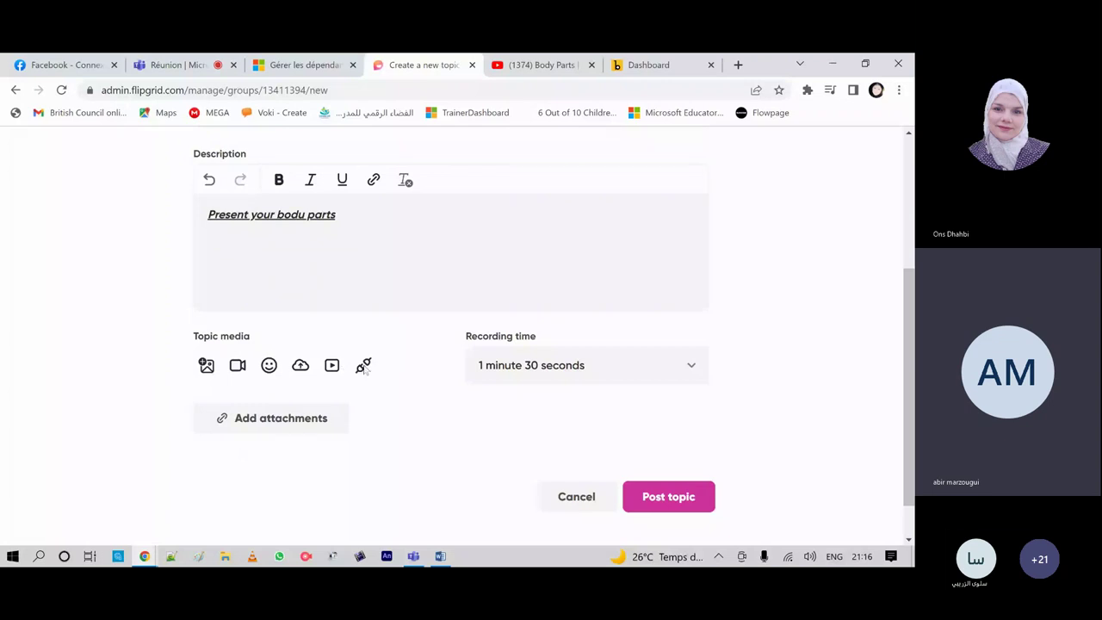
Step: Open Add an Integration under Topic media, then view the Buncee dashboard listing Weather Journal
left_click(363, 366)
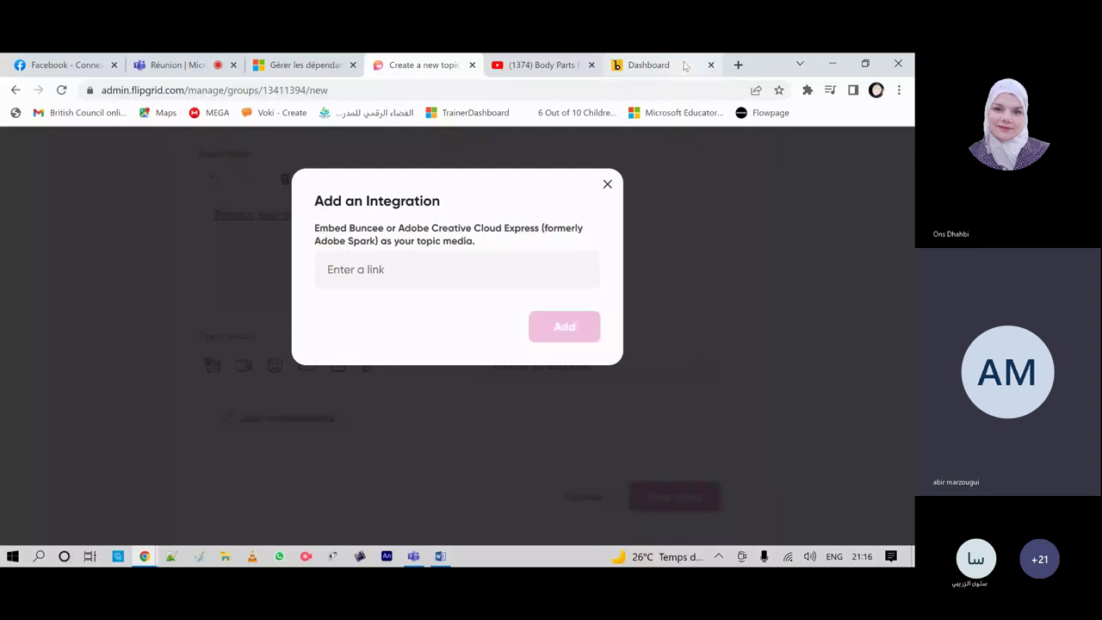
left_click(685, 66)
scroll(516, 269, "down", 2)
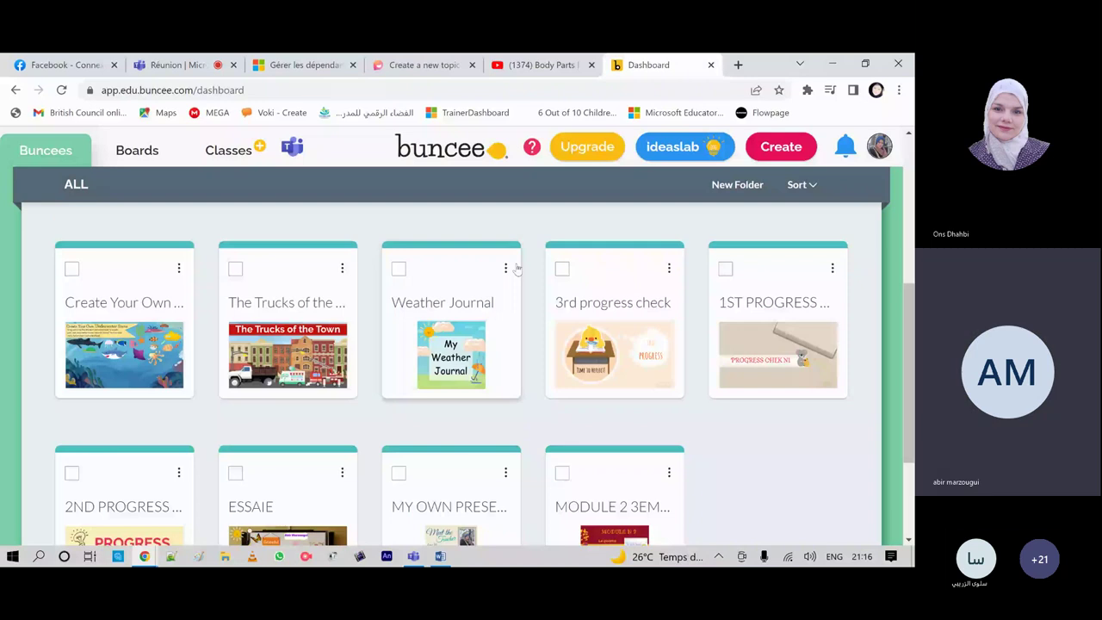
Step: Copy the Weather Journal buncee's share link and return to Flip's 'Create a new topic' tab
left_click(506, 269)
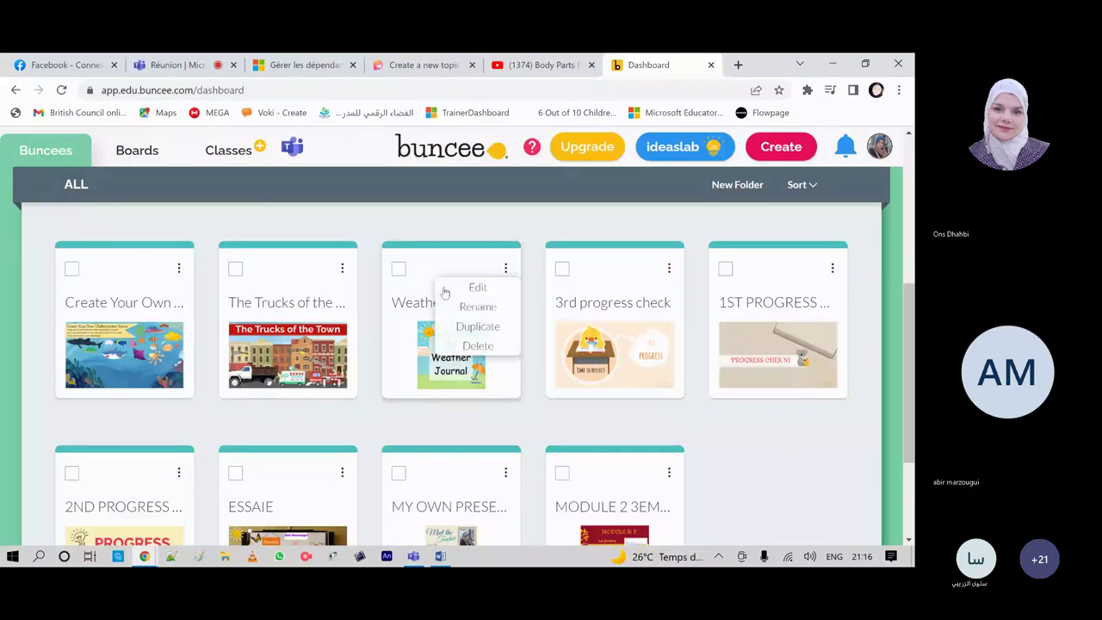
left_click(447, 289)
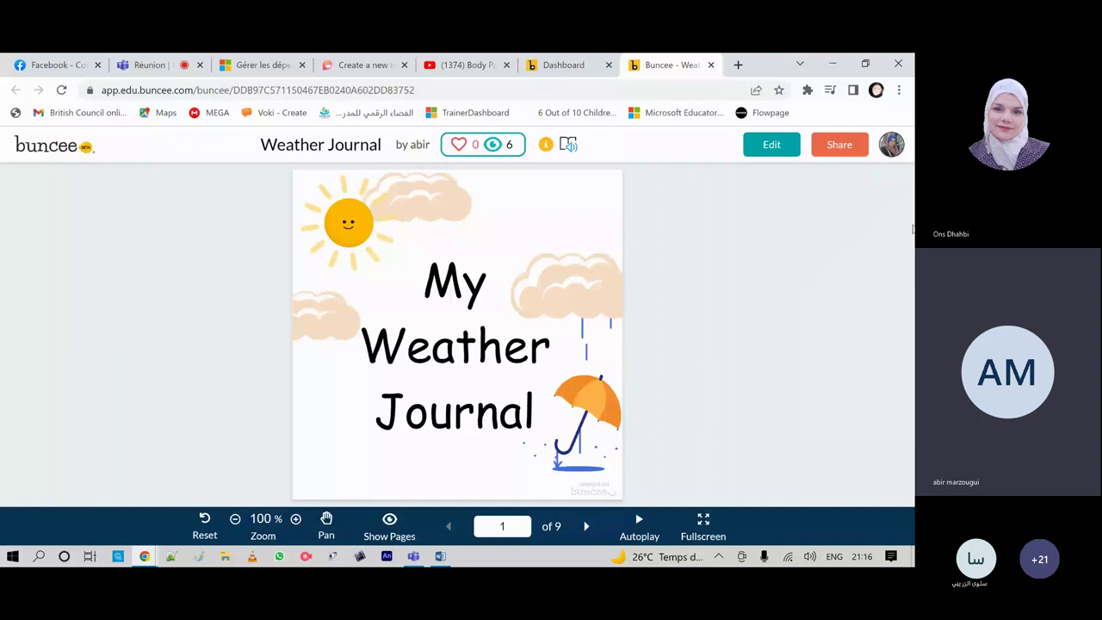
left_click(849, 146)
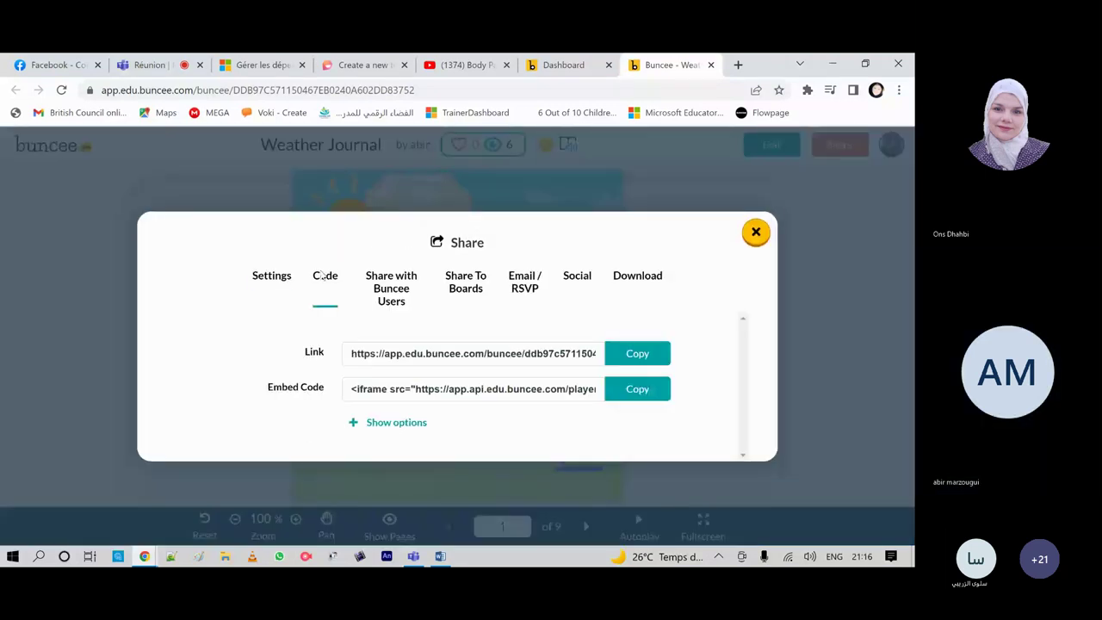
left_click(633, 354)
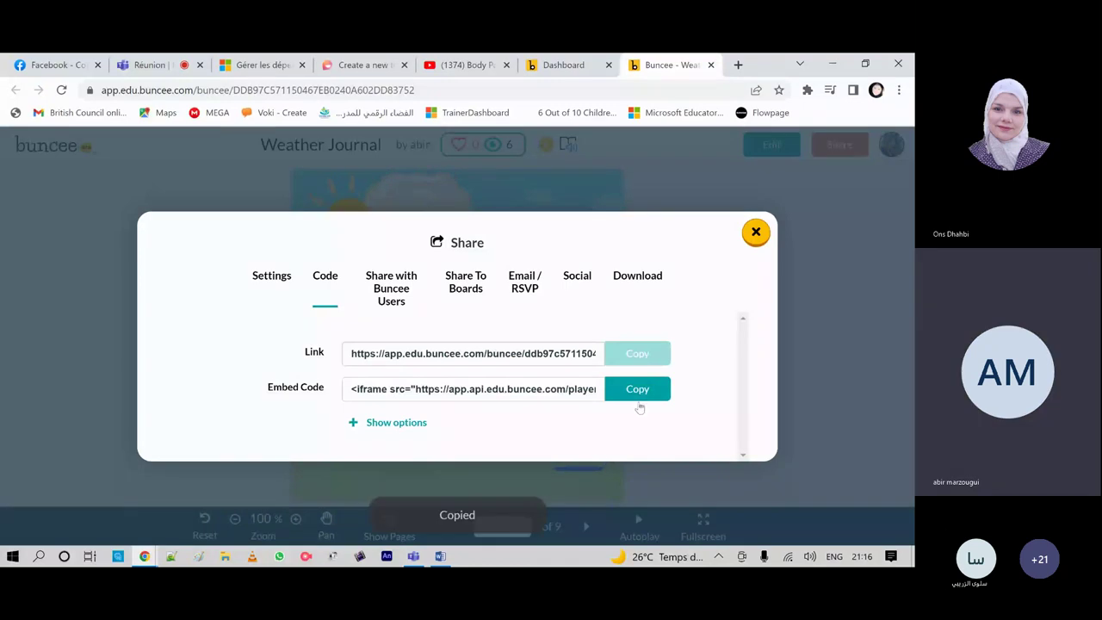
left_click(363, 66)
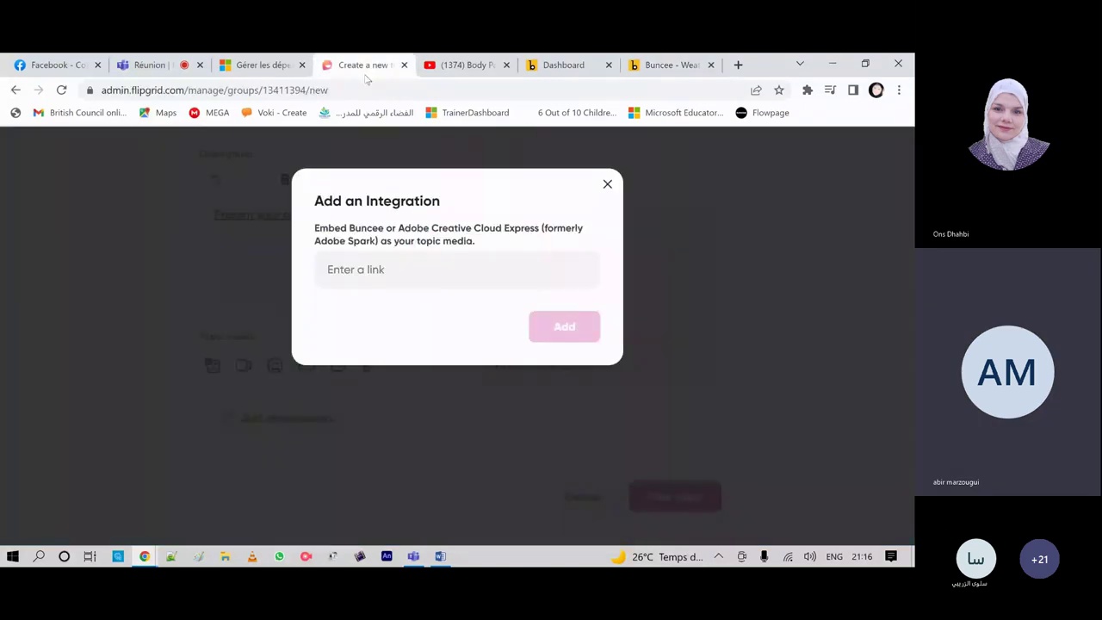
Step: Paste the Buncee Weather Journal link into the integration field and add it as topic media
right_click(329, 272)
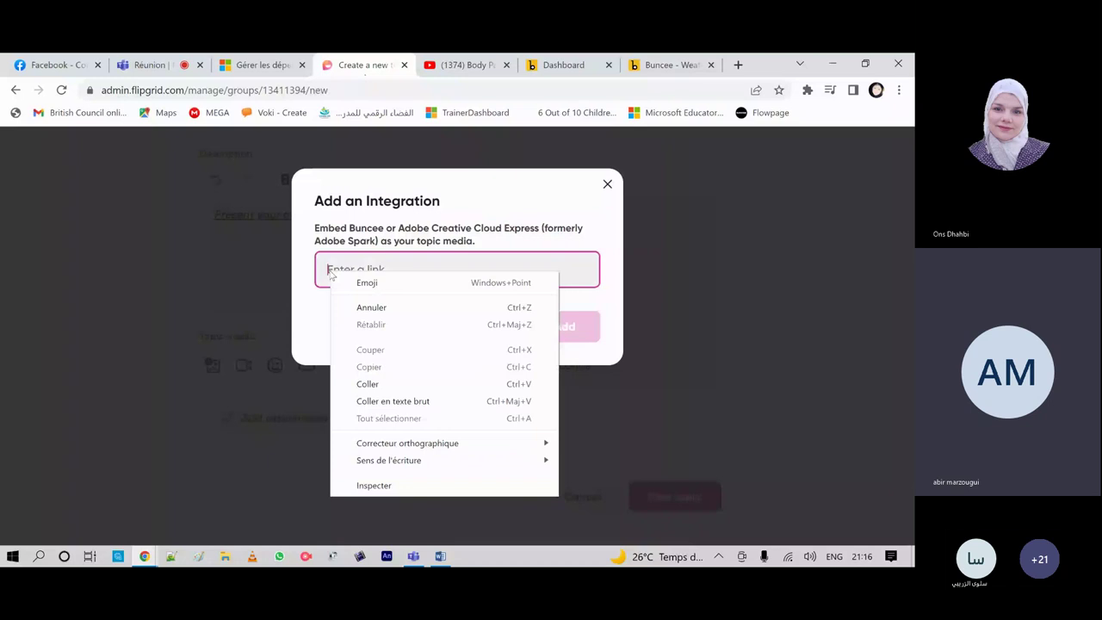
left_click(367, 384)
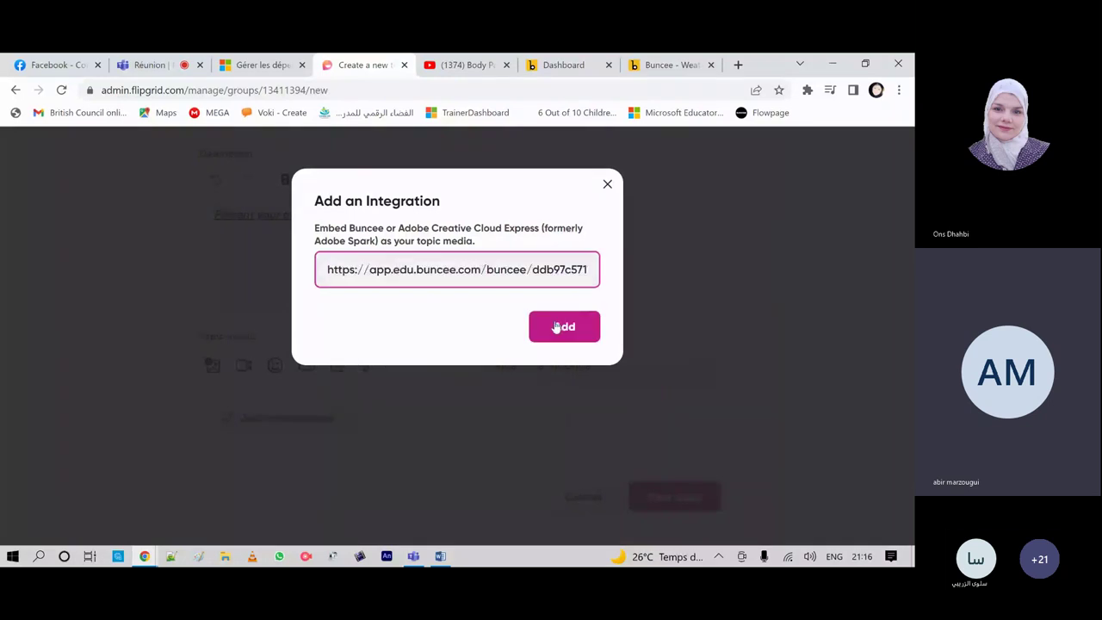
left_click(555, 327)
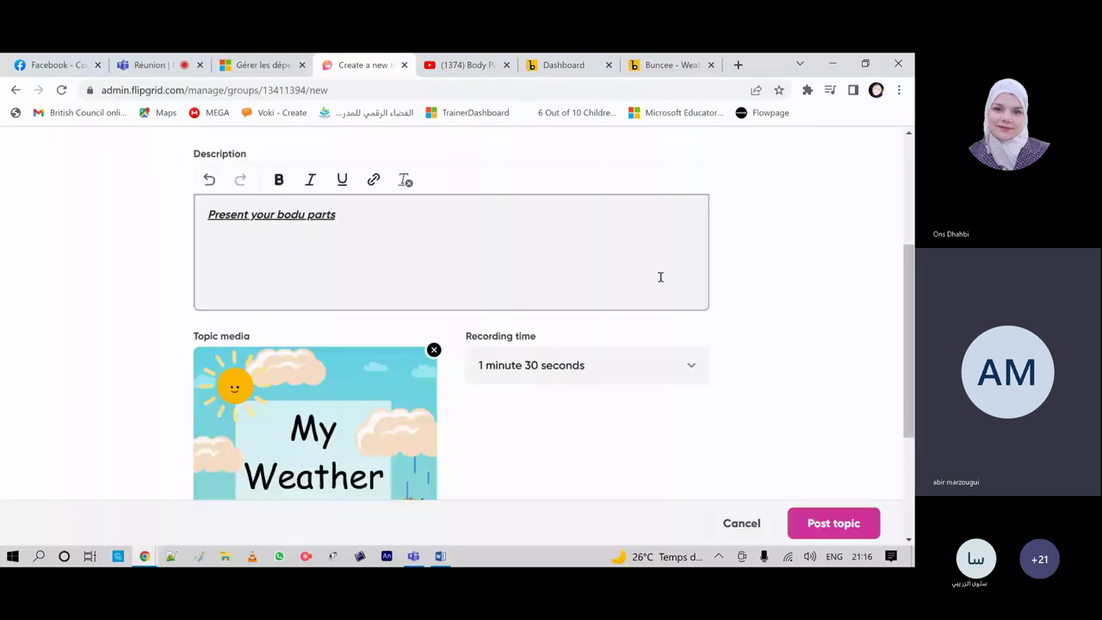
Step: Post the body parts topic
scroll(661, 277, "down", 2)
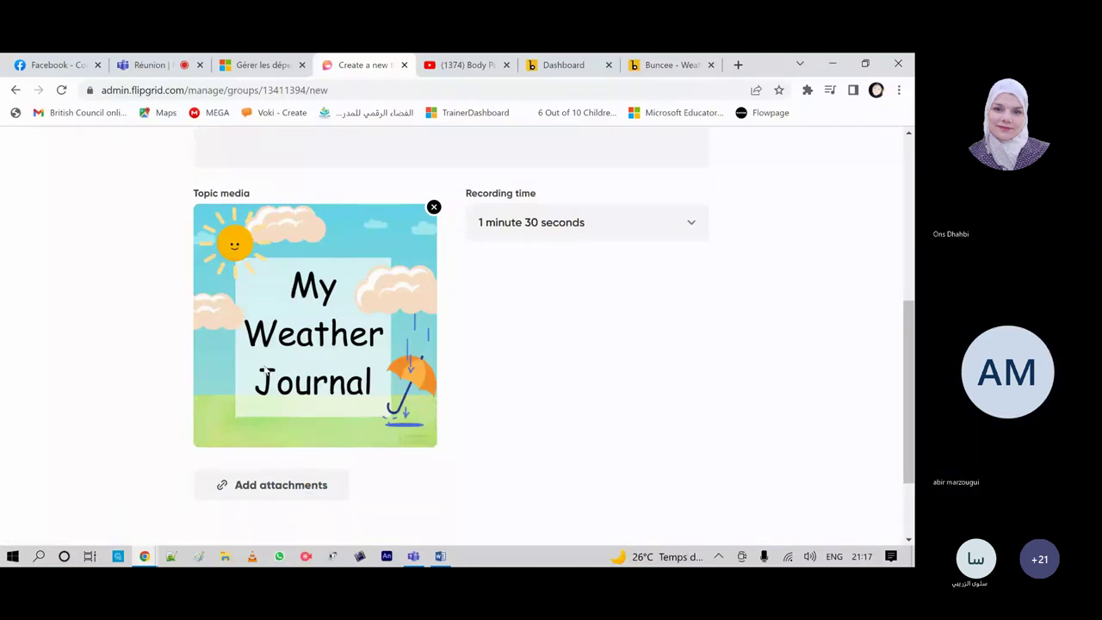
scroll(726, 393, "down", 2)
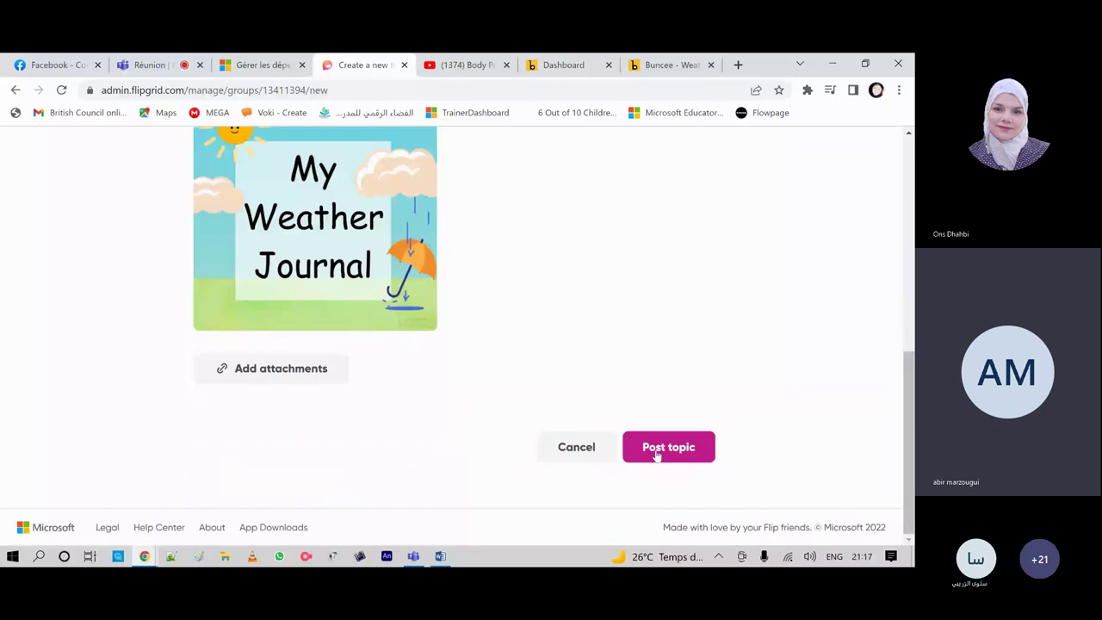
left_click(656, 449)
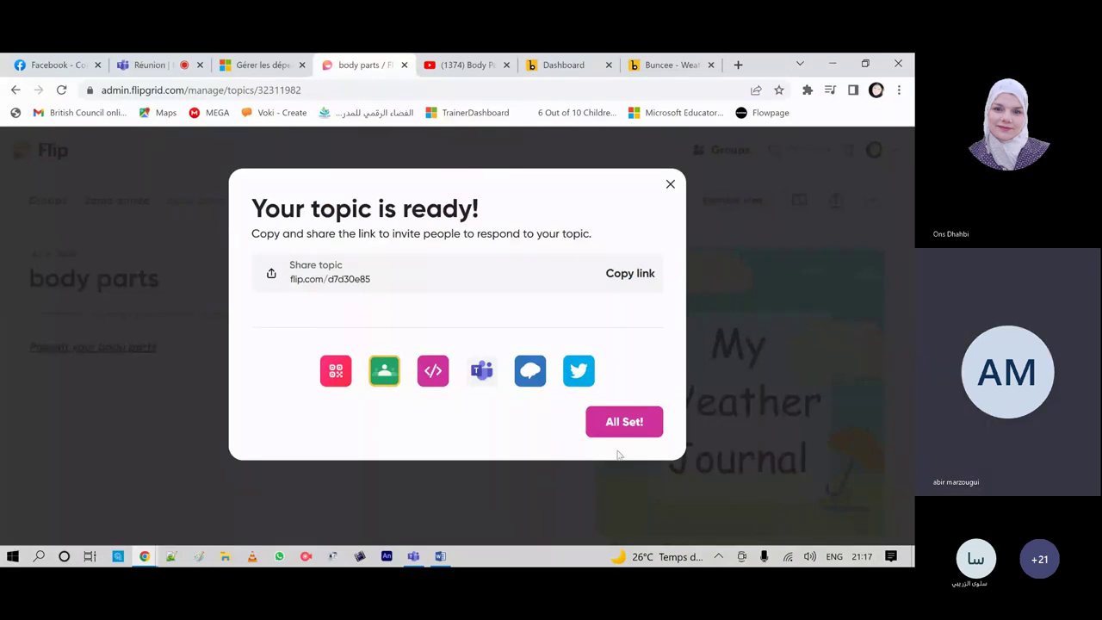
Step: Close 'Your topic is ready!', preview the Weather Journal media, then return to the body parts topic
left_click(624, 422)
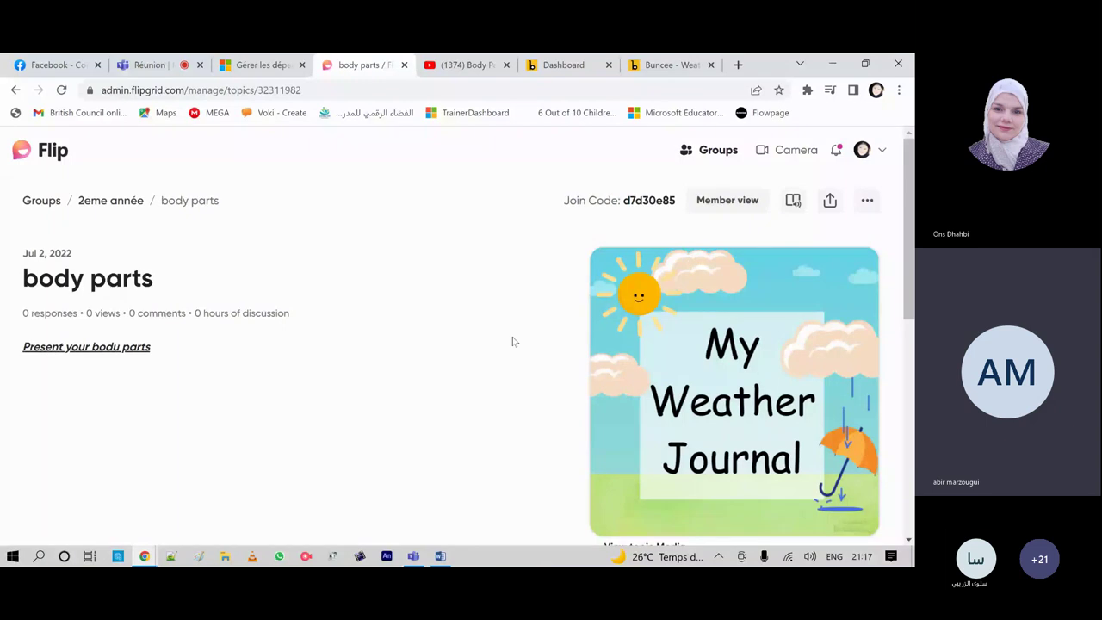
scroll(517, 353, "down", 1)
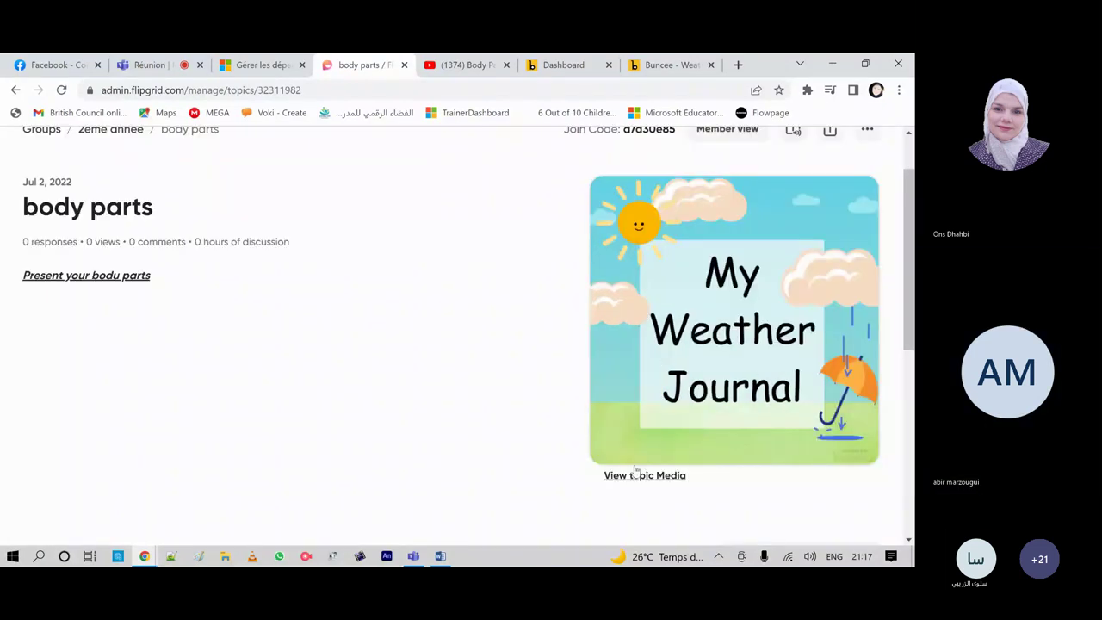
left_click(635, 475)
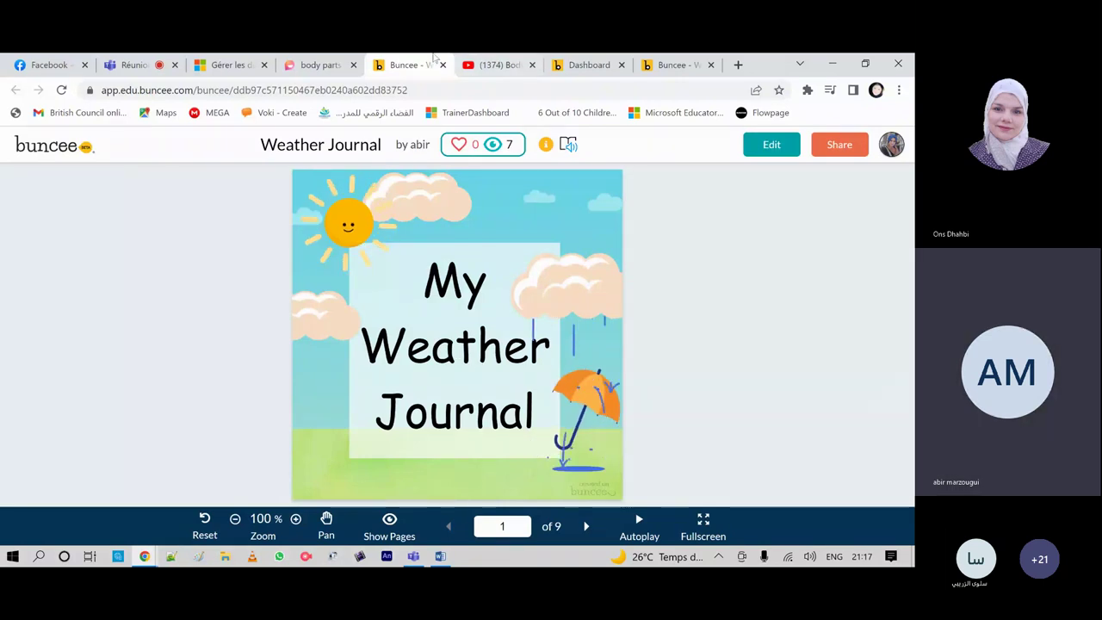
left_click(320, 66)
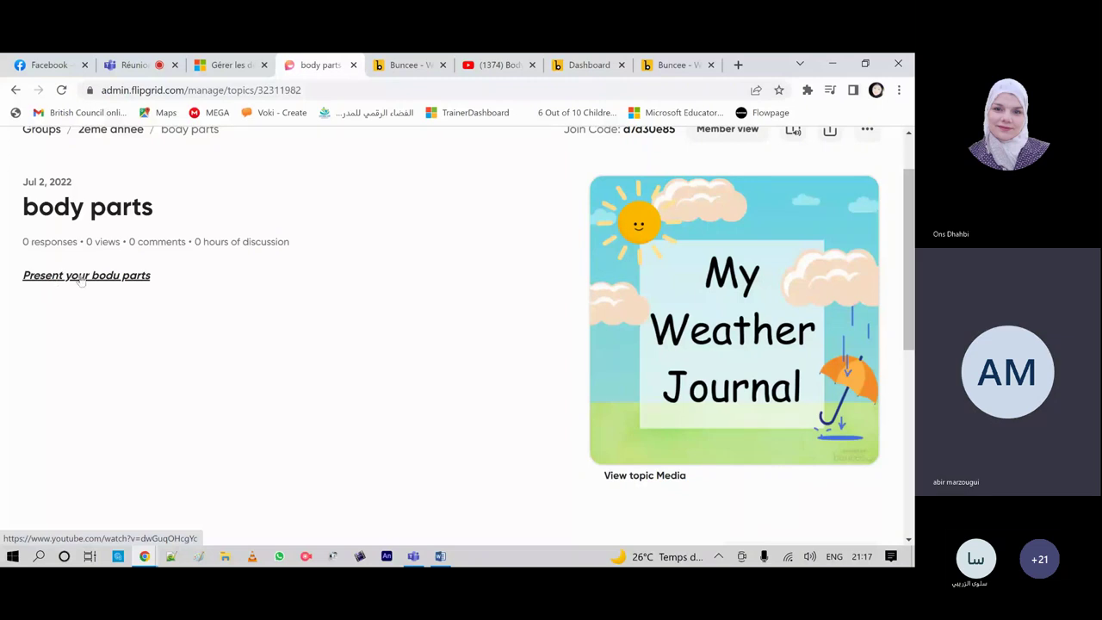
left_click(83, 277)
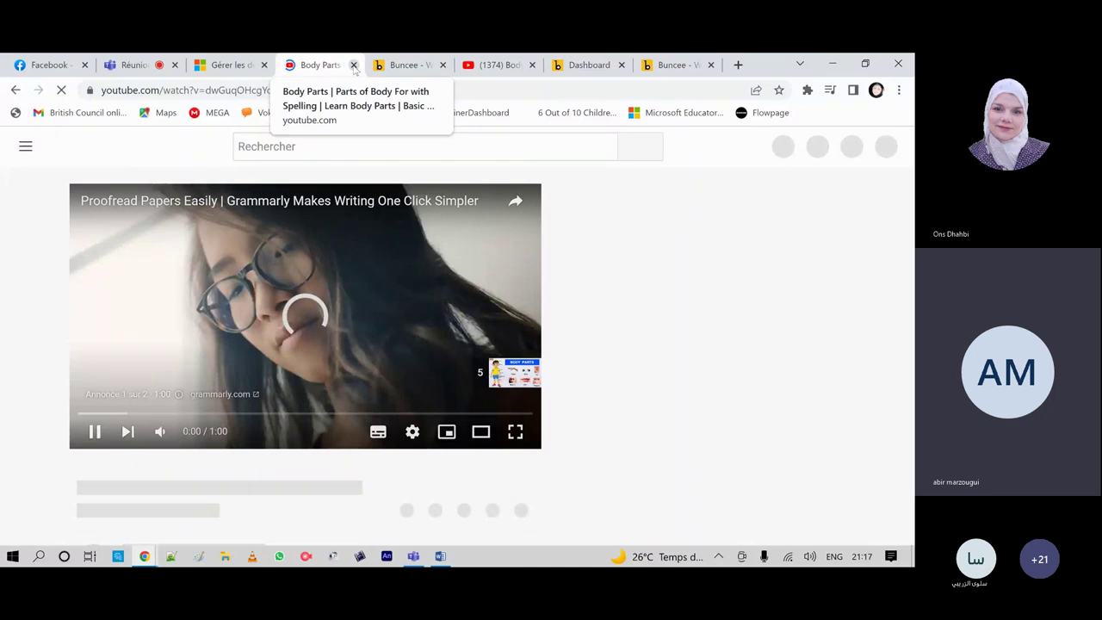
key("alt+Left")
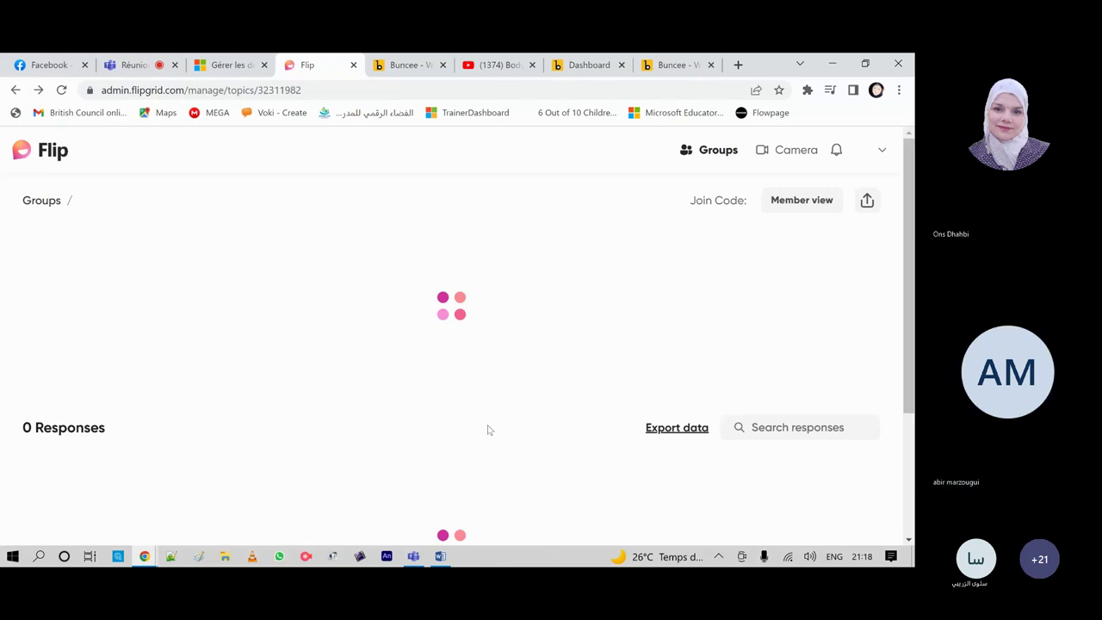
Step: Open the body parts topic for editing from its options menu
scroll(745, 347, "down", 3)
scroll(768, 355, "up", 3)
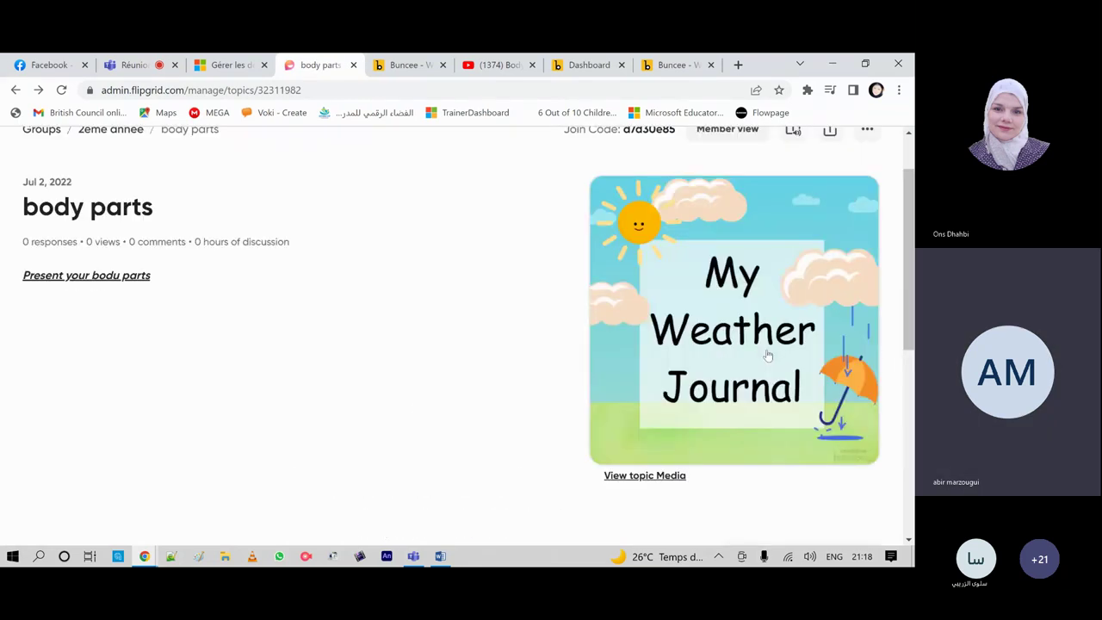
scroll(832, 364, "up", 2)
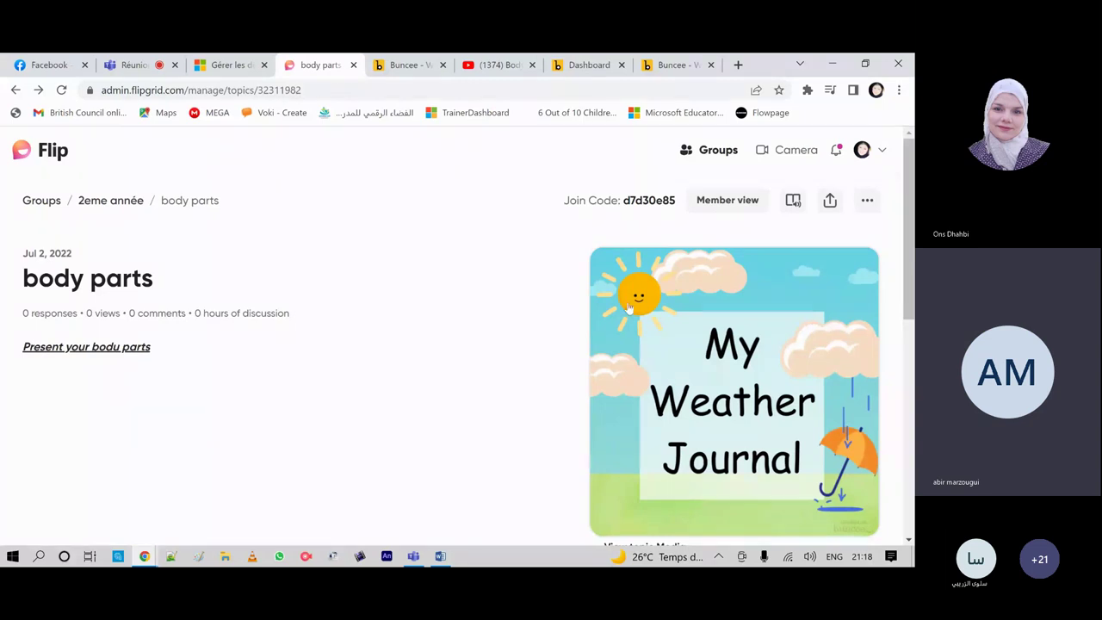
left_click(867, 200)
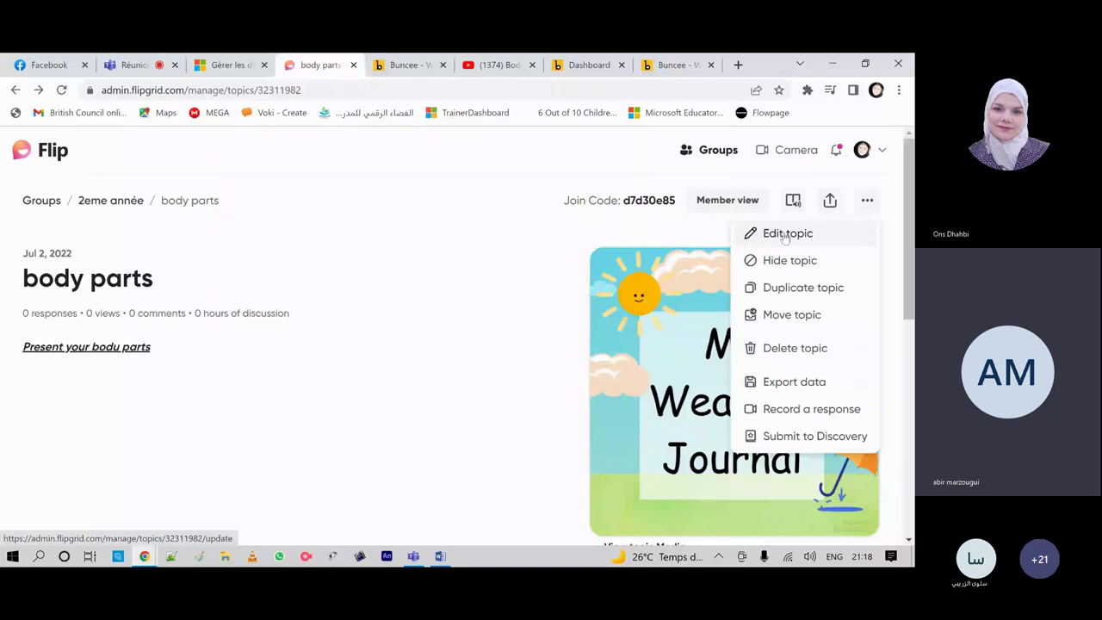
left_click(785, 234)
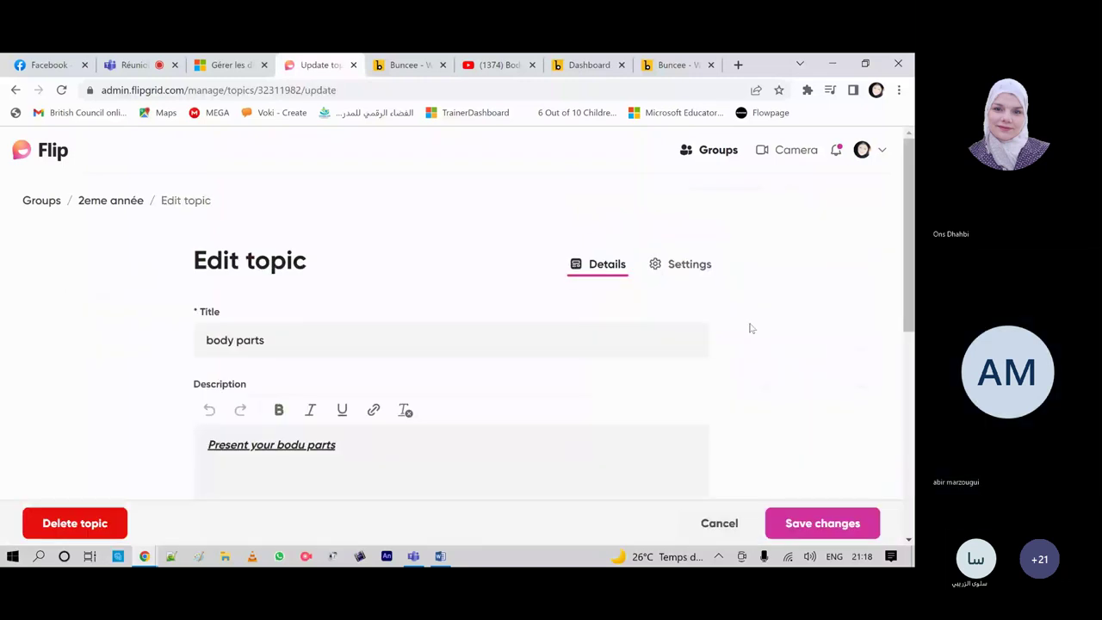
Step: Delete the My Weather Journal topic media and start recording a replacement video
scroll(348, 160, "down", 3)
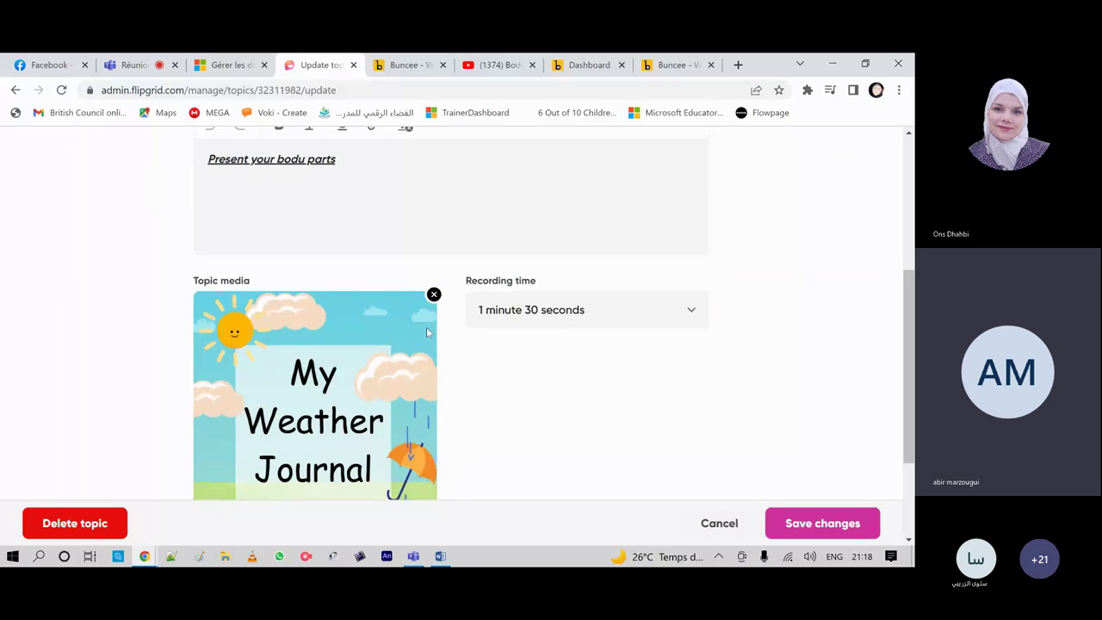
left_click(434, 295)
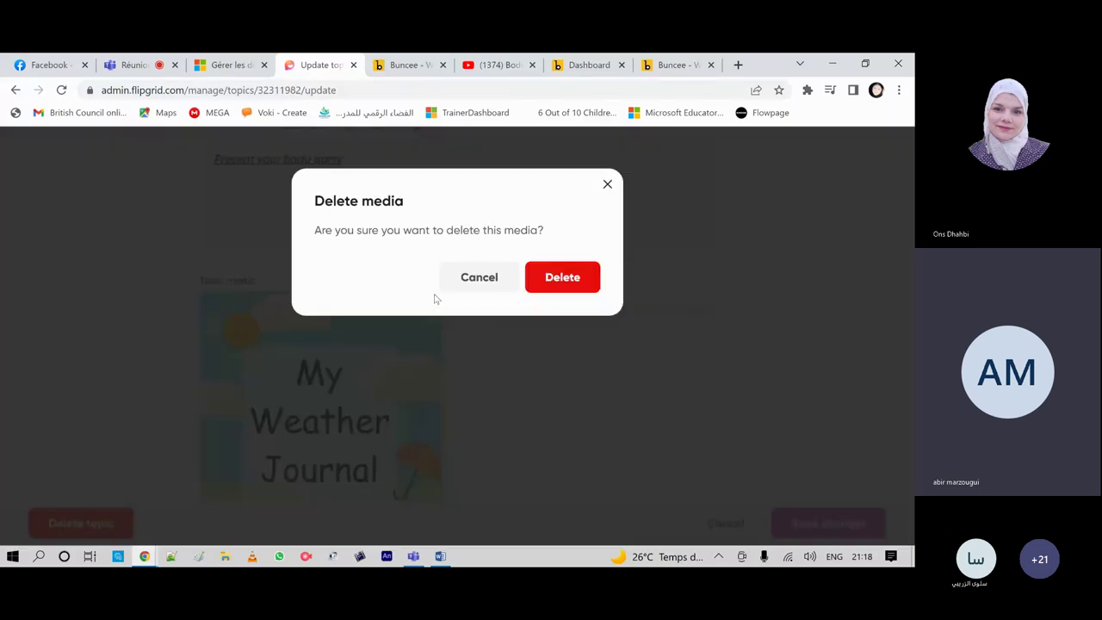
key("Return")
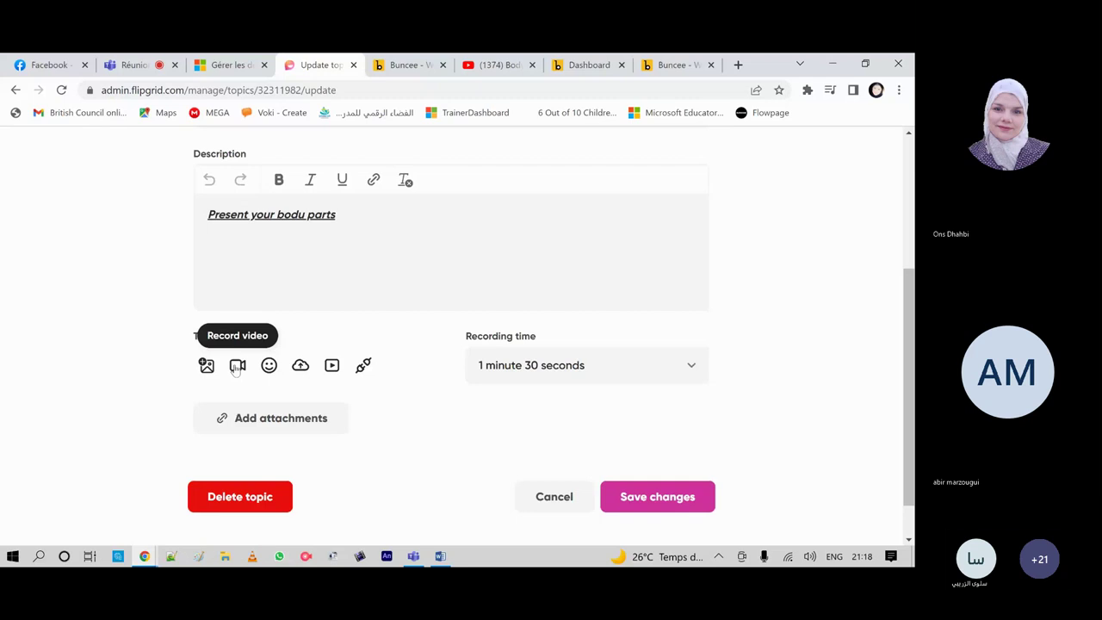
left_click(237, 365)
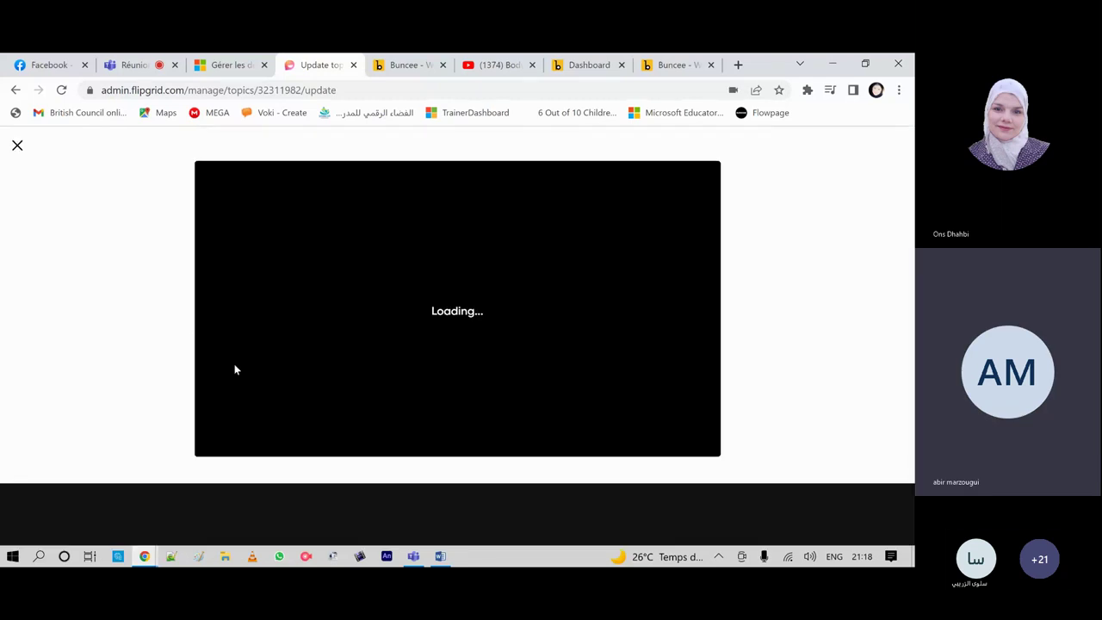
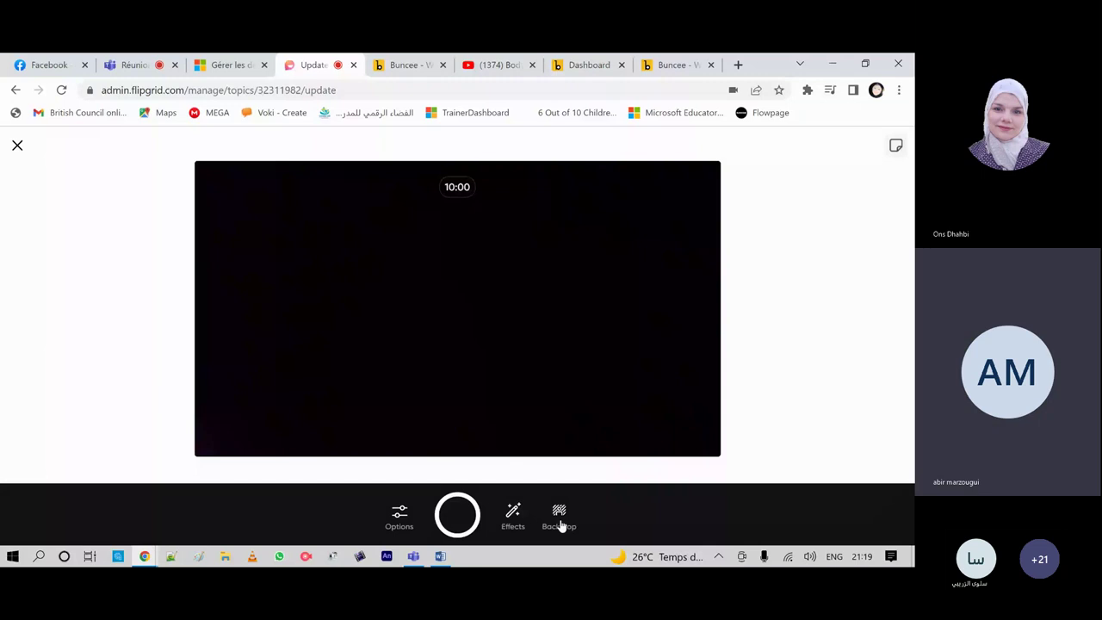
Step: Look over the Backdrop choices, then bring up the camera Effects list for the topic video
left_click(560, 516)
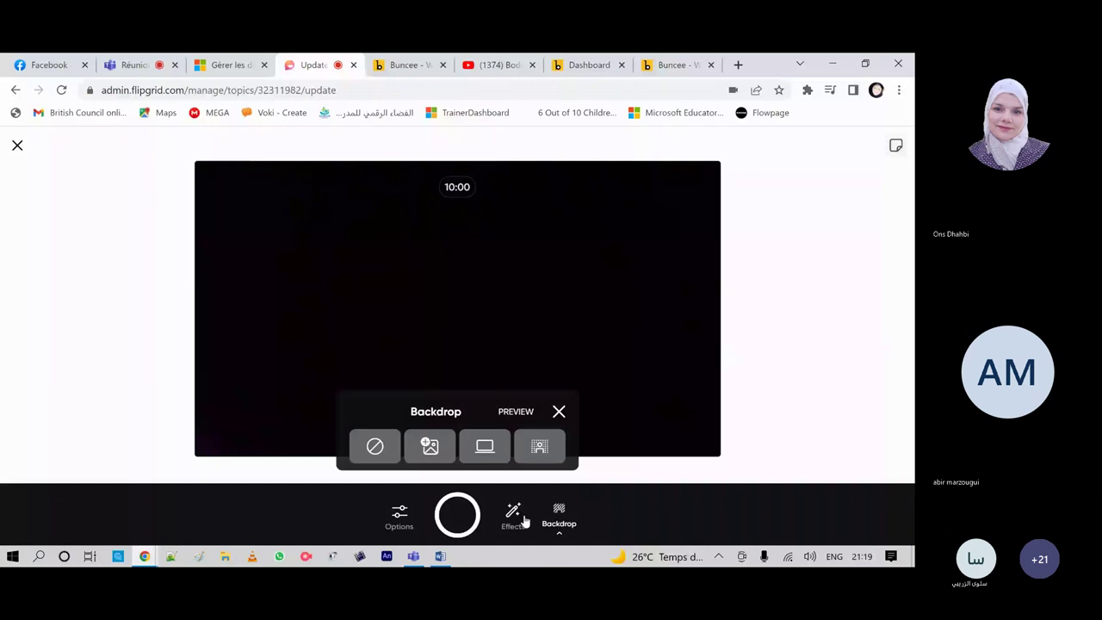
left_click(521, 516)
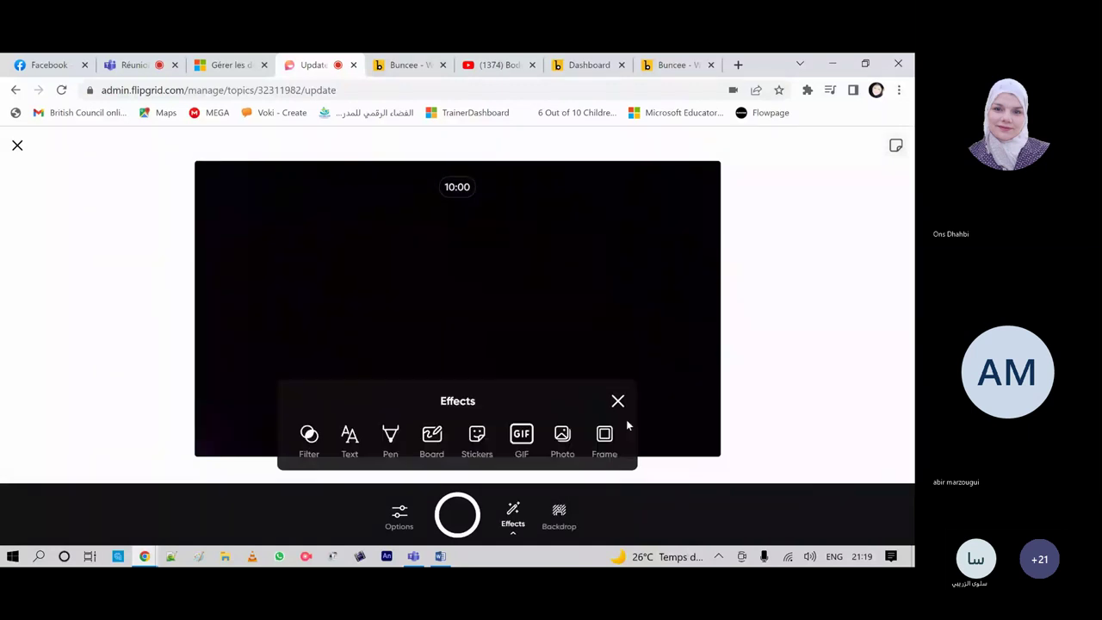
Step: Apply the purple gradient board and slide Split screen down to 0%
left_click(432, 437)
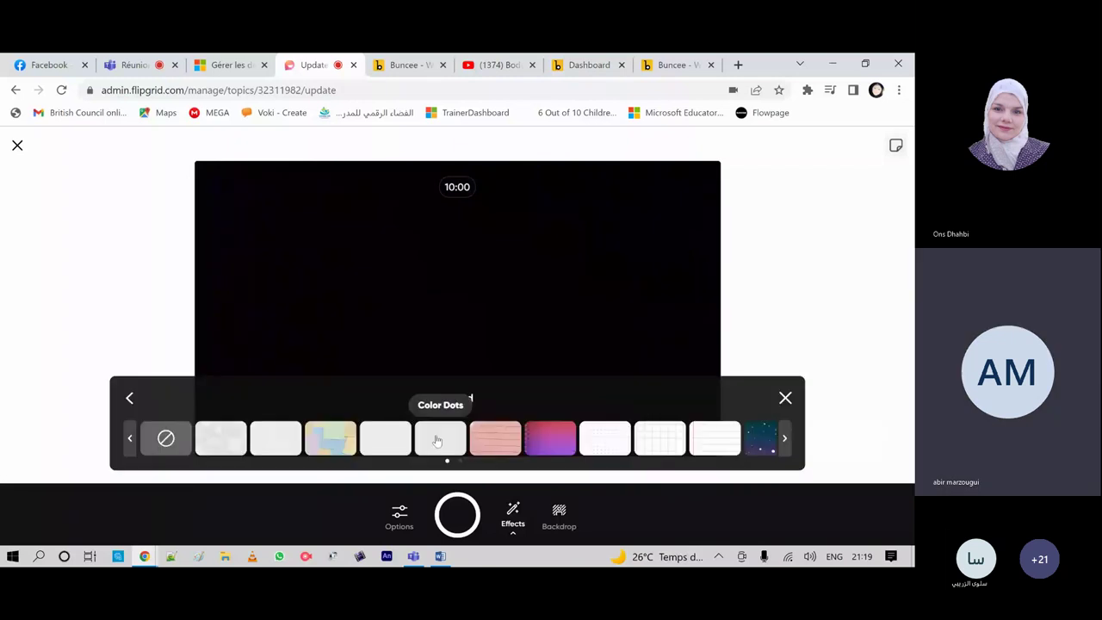
left_click(549, 440)
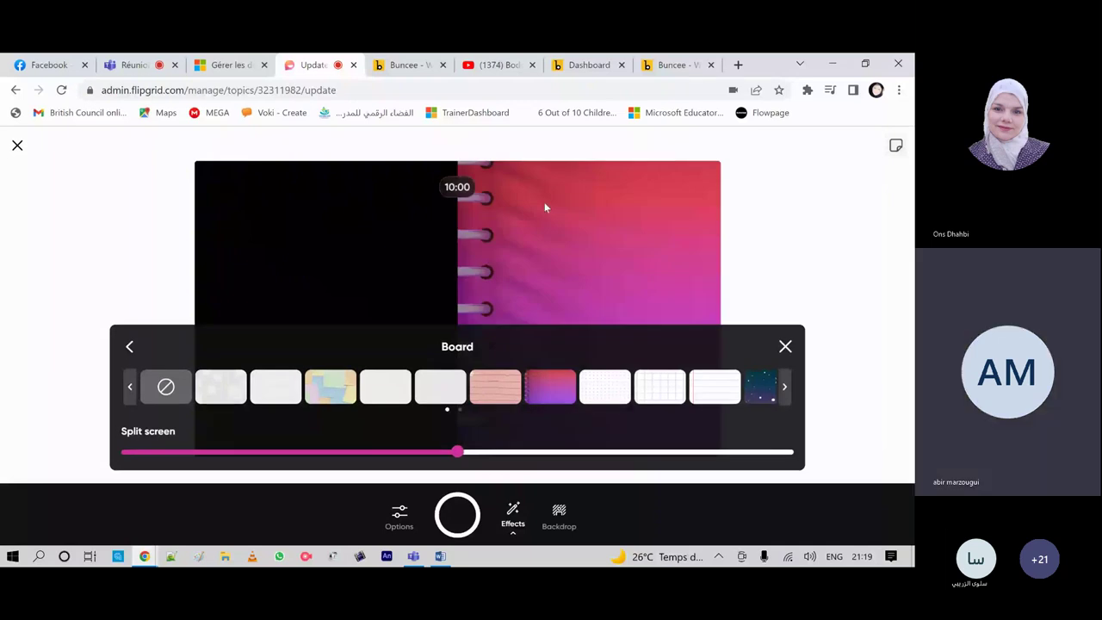
mouse_move(460, 457)
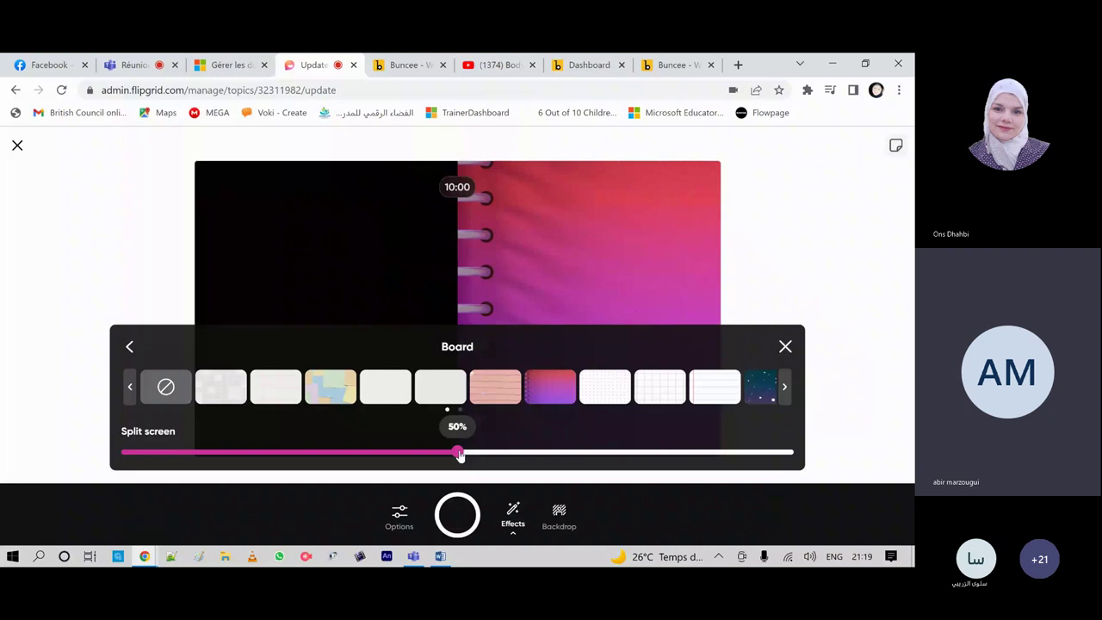
left_click_drag(460, 455, 111, 456)
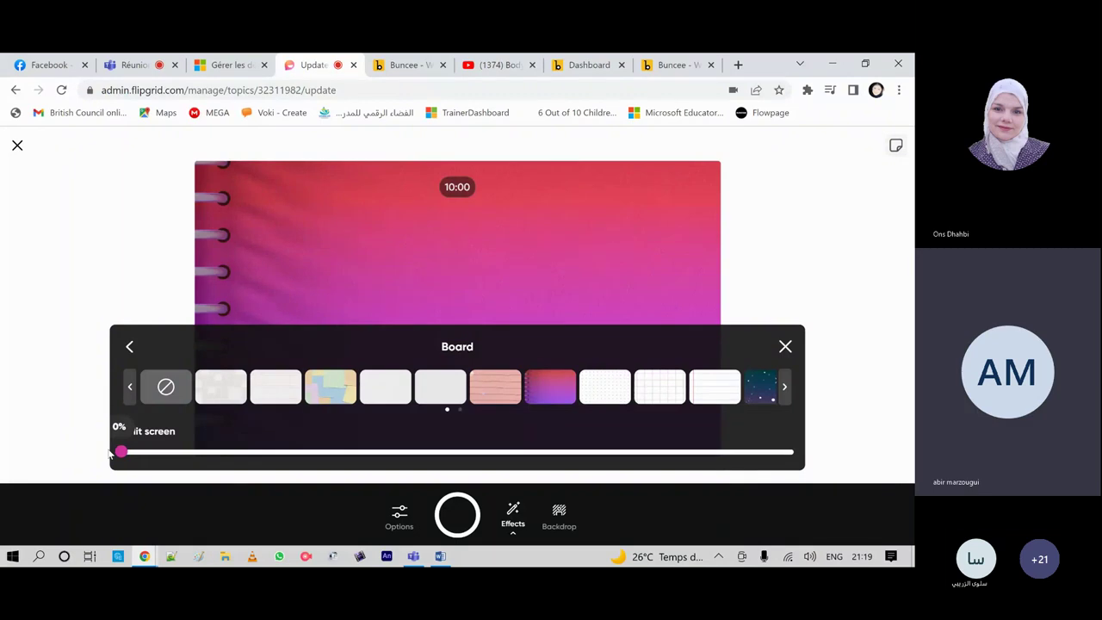
Step: Try the lined paper and solid green boards, then settle on Dreamy Notepad
left_click(714, 387)
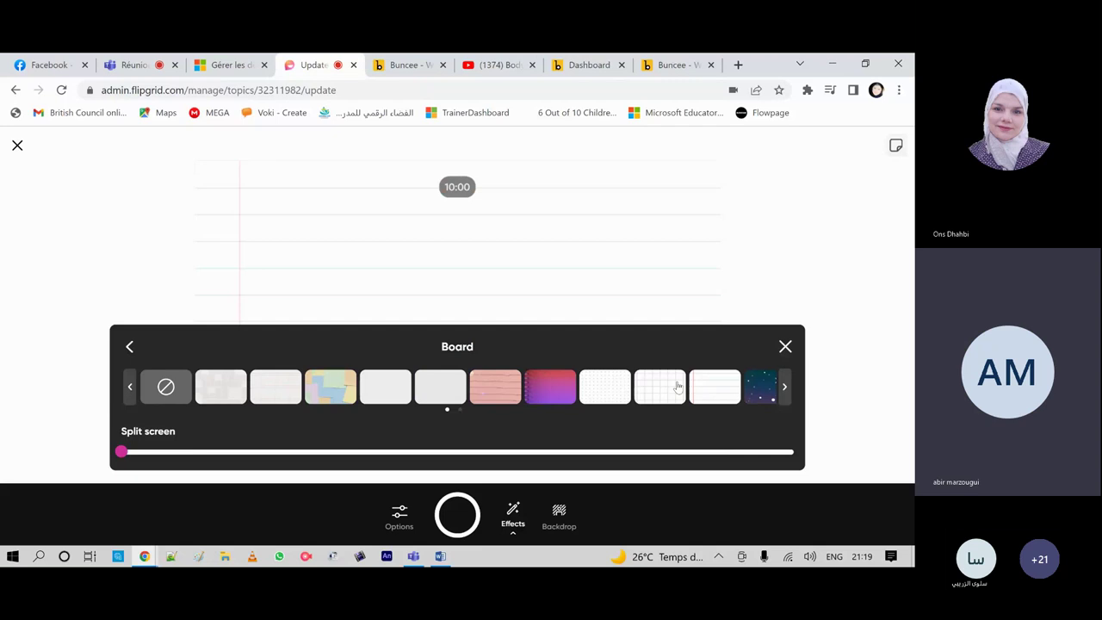
left_click(784, 386)
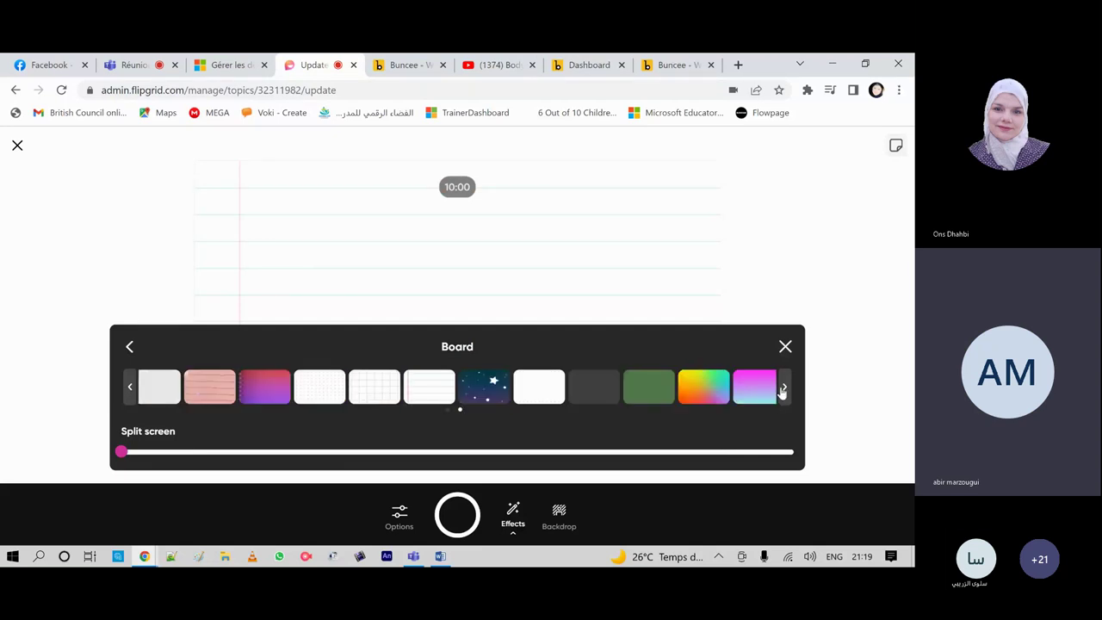
left_click(627, 395)
left_click(785, 386)
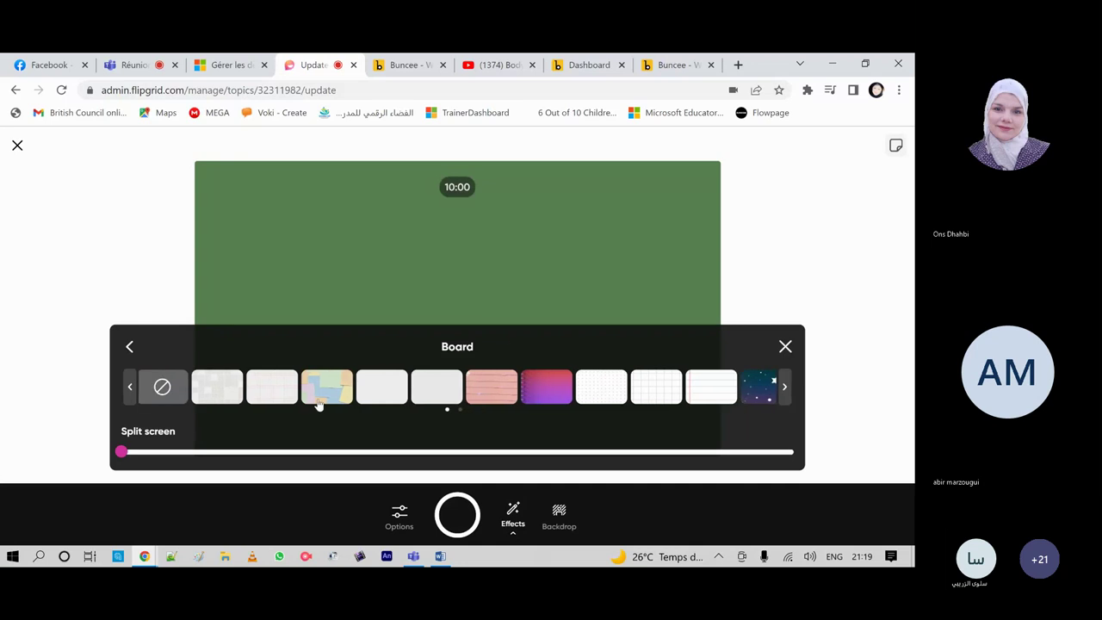
left_click(551, 393)
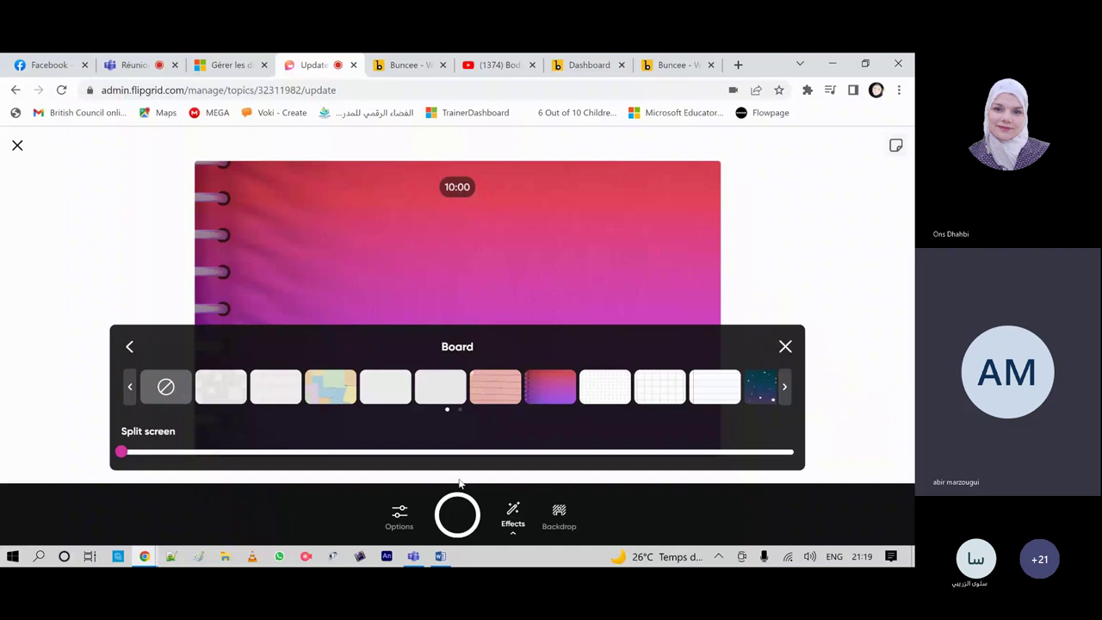
left_click(129, 346)
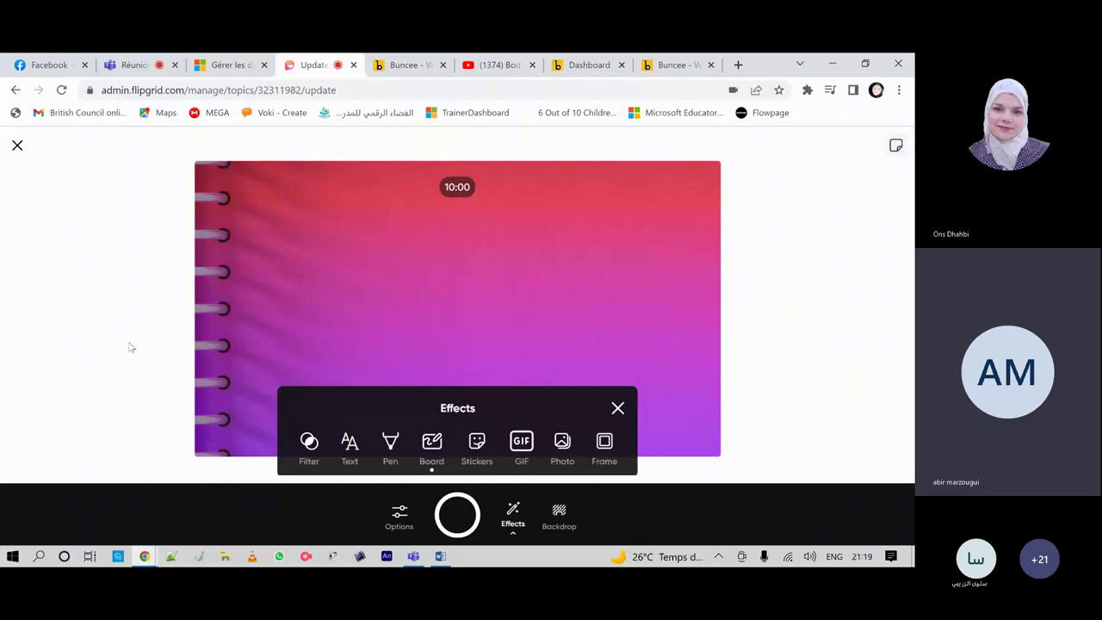
Step: Add the gold glitter frame from the Frame thumbnails around the video preview
left_click(604, 437)
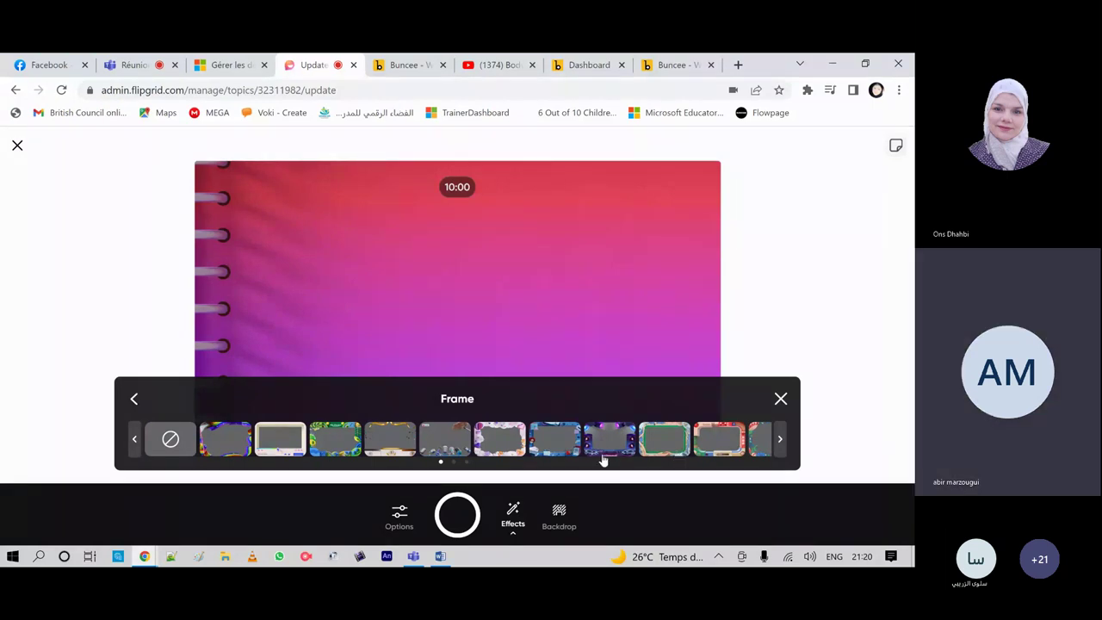
scroll(551, 444, "right", 3)
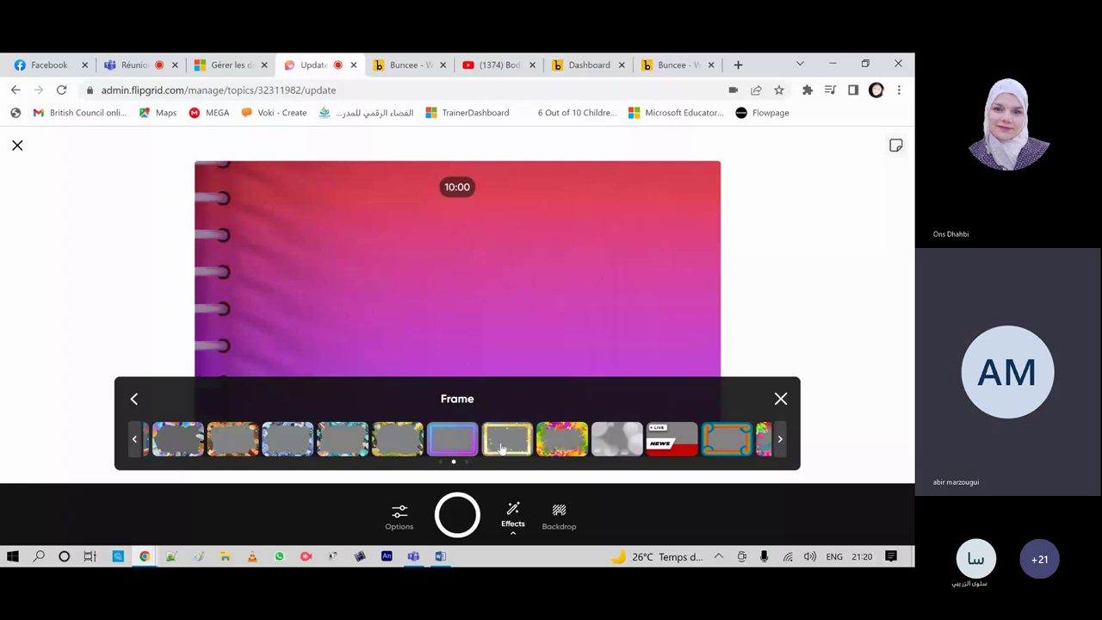
left_click(502, 448)
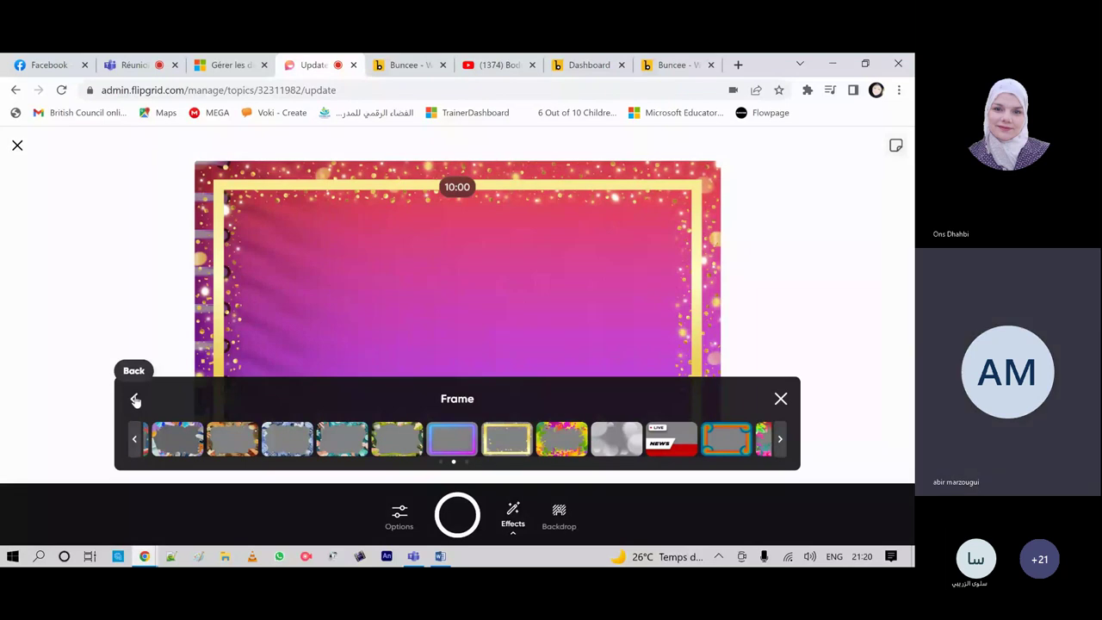
left_click(135, 399)
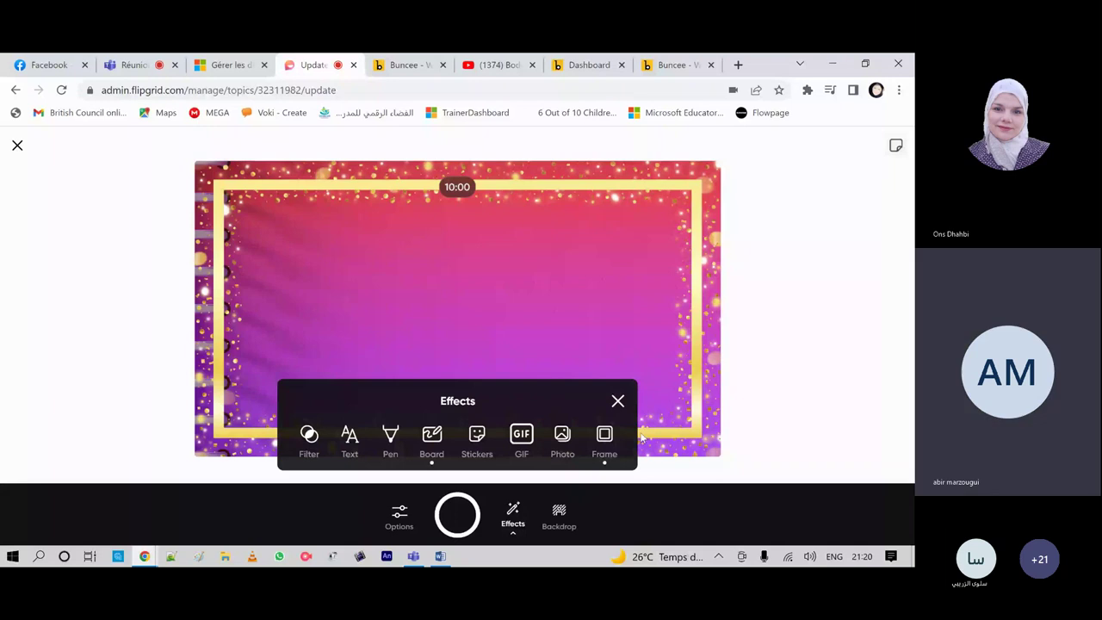
Step: Insert part of body.jpeg as a photo in the video
left_click(562, 436)
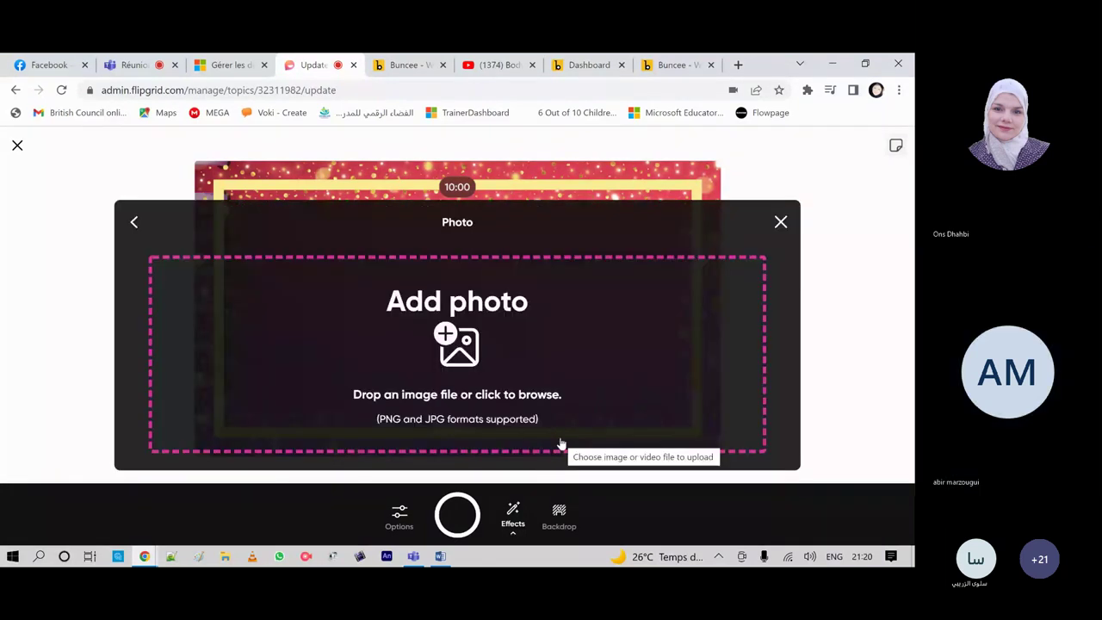
left_click(482, 358)
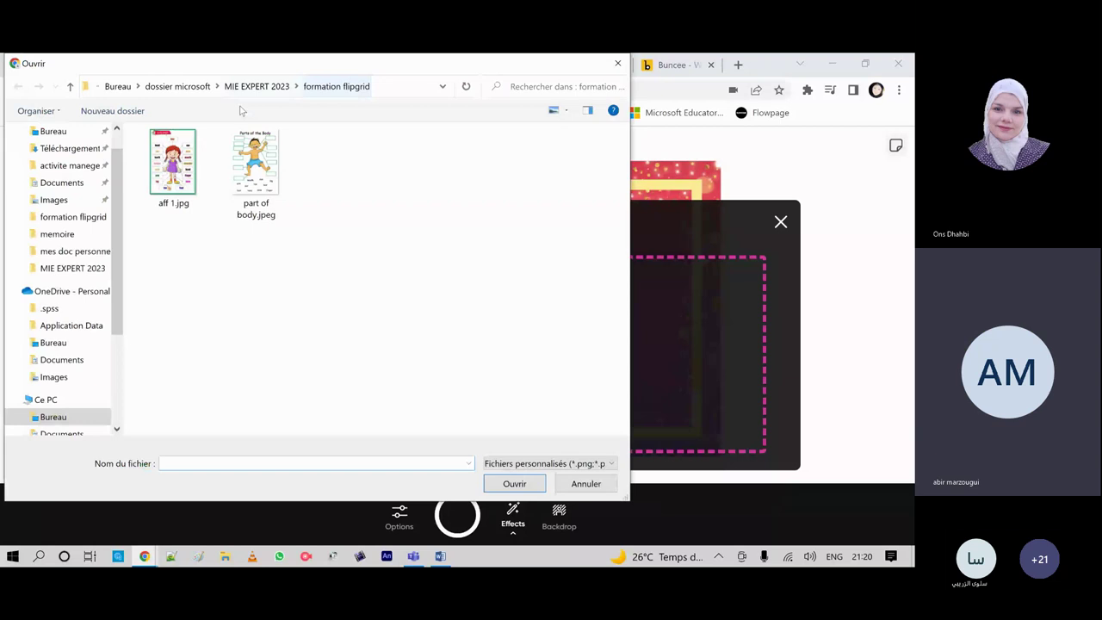
left_click(256, 171)
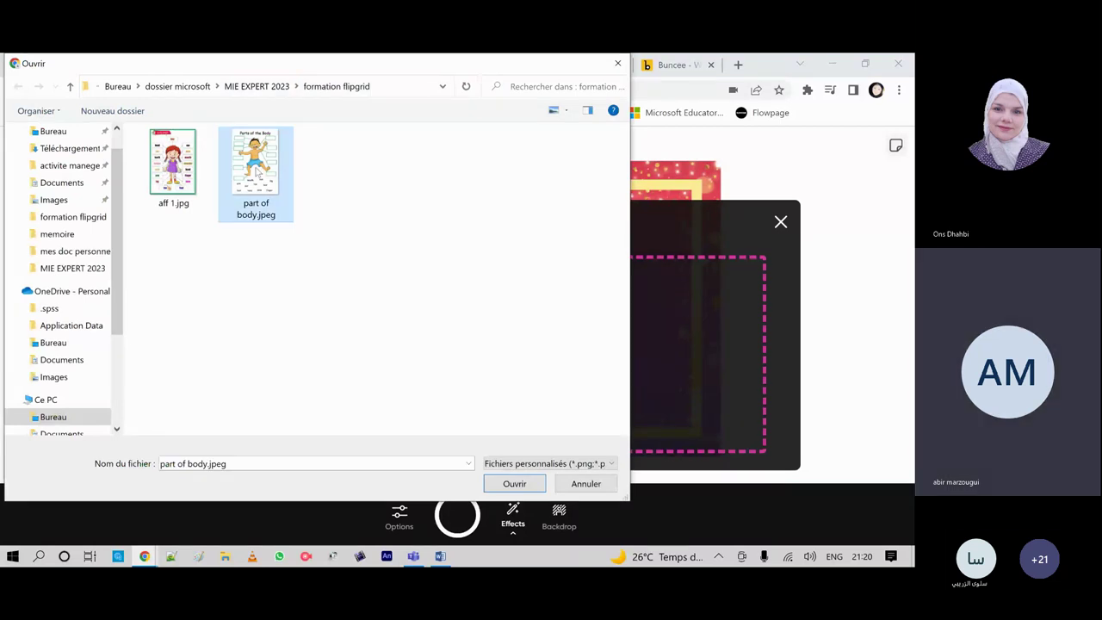
double_click(256, 170)
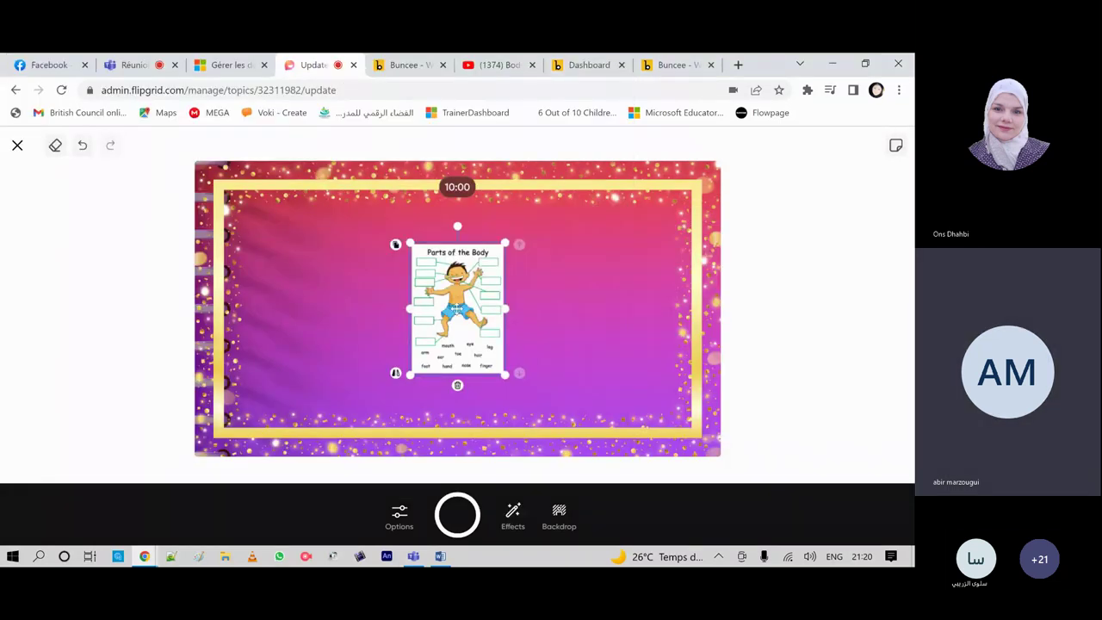
Step: Move the Parts of the Body image right and enlarge it to fill the right side
left_click_drag(457, 307, 633, 256)
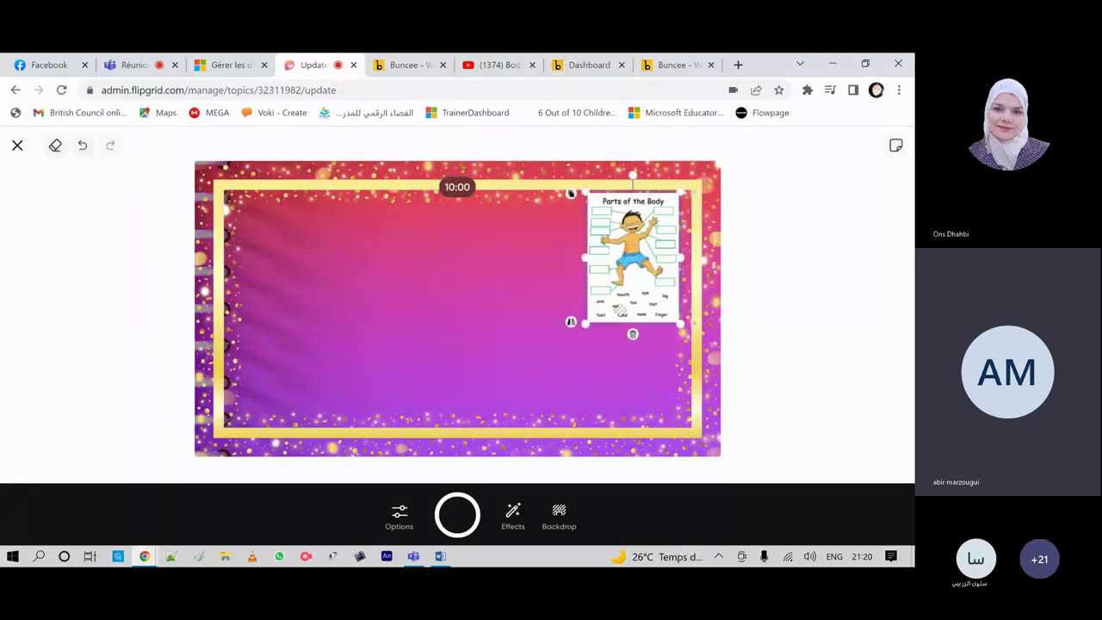
left_click_drag(585, 323, 520, 399)
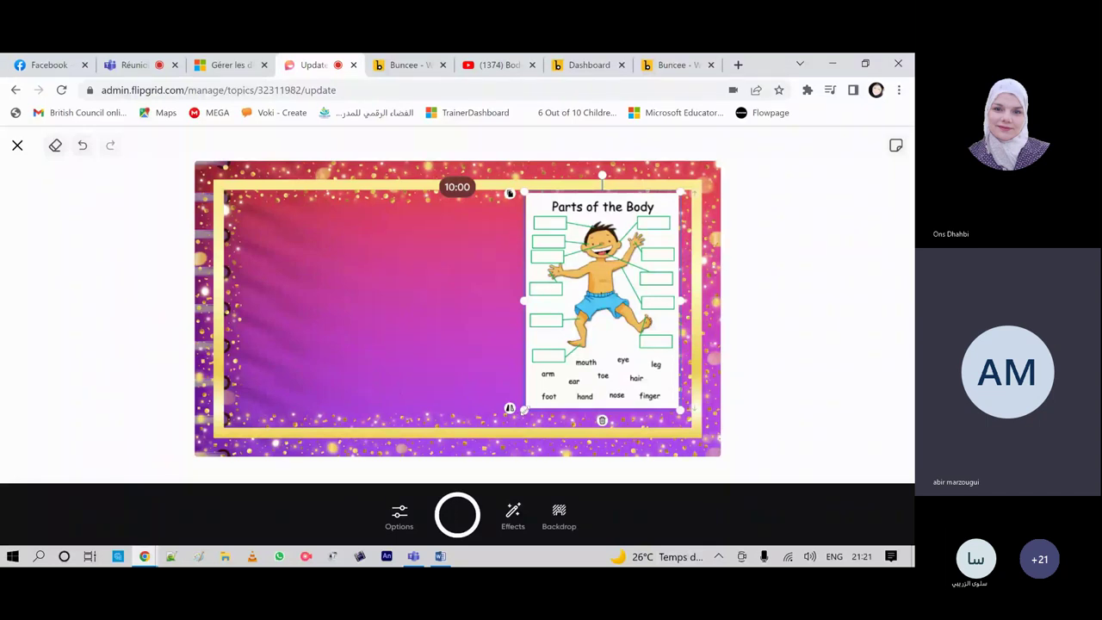
left_click_drag(524, 409, 612, 195)
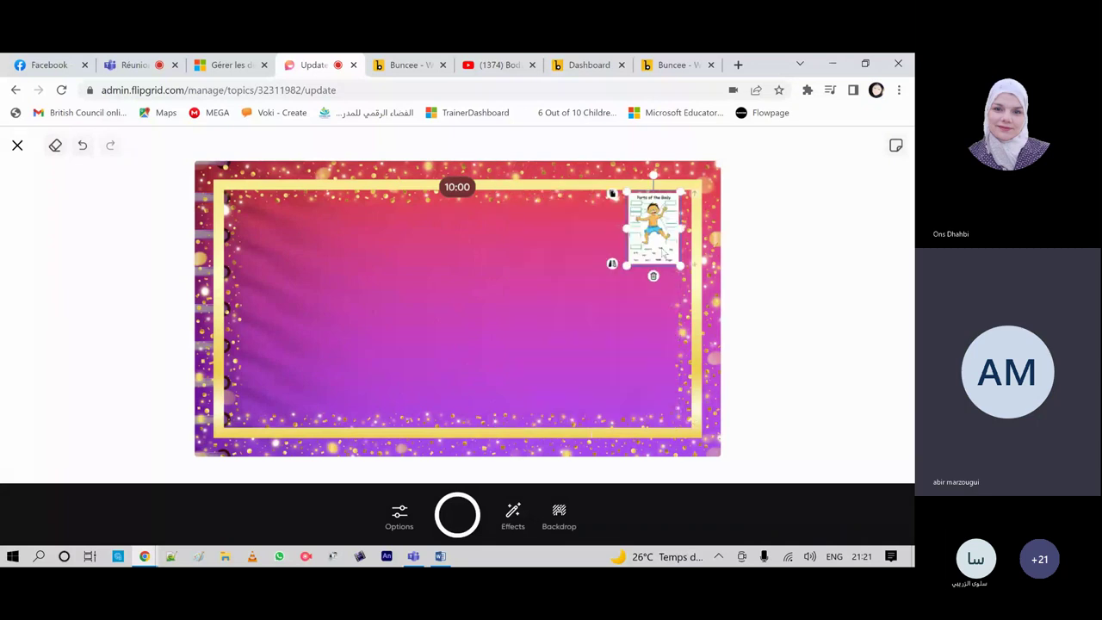
left_click_drag(663, 252, 687, 214)
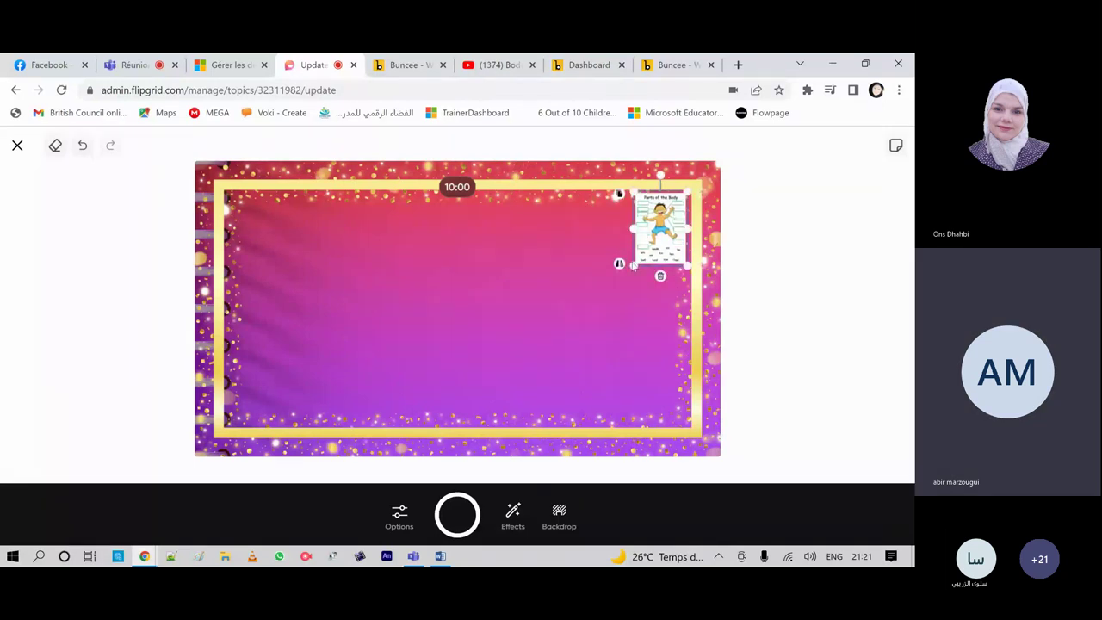
left_click_drag(632, 265, 566, 375)
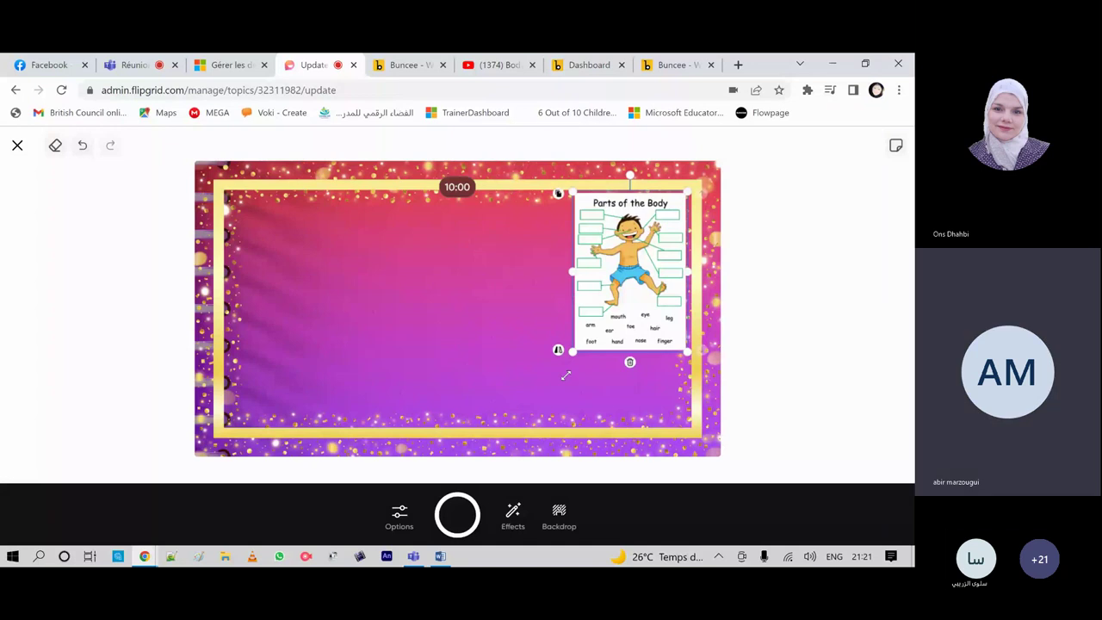
left_click_drag(566, 376, 526, 419)
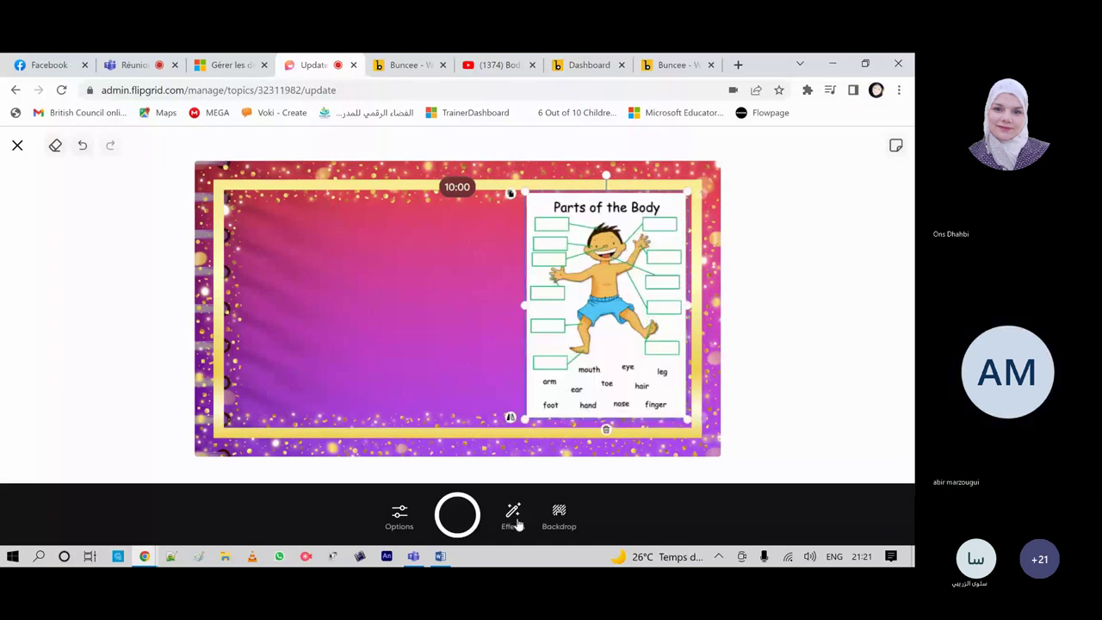
Step: Open the Giphy sticker library and scroll through the stickers
left_click(514, 519)
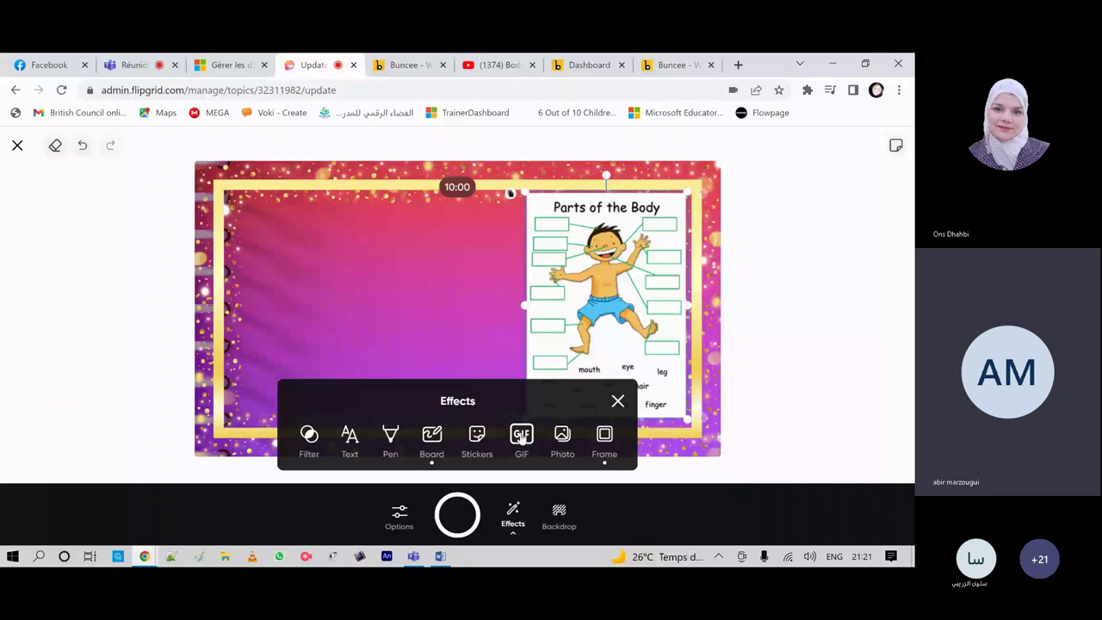
left_click(522, 436)
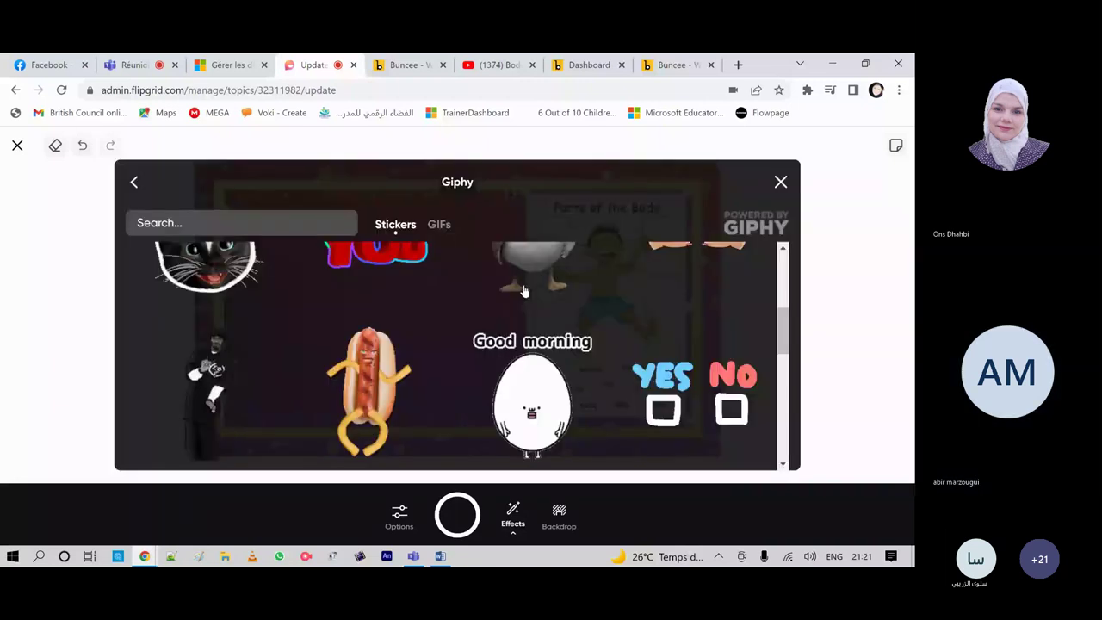
scroll(524, 291, "down", 5)
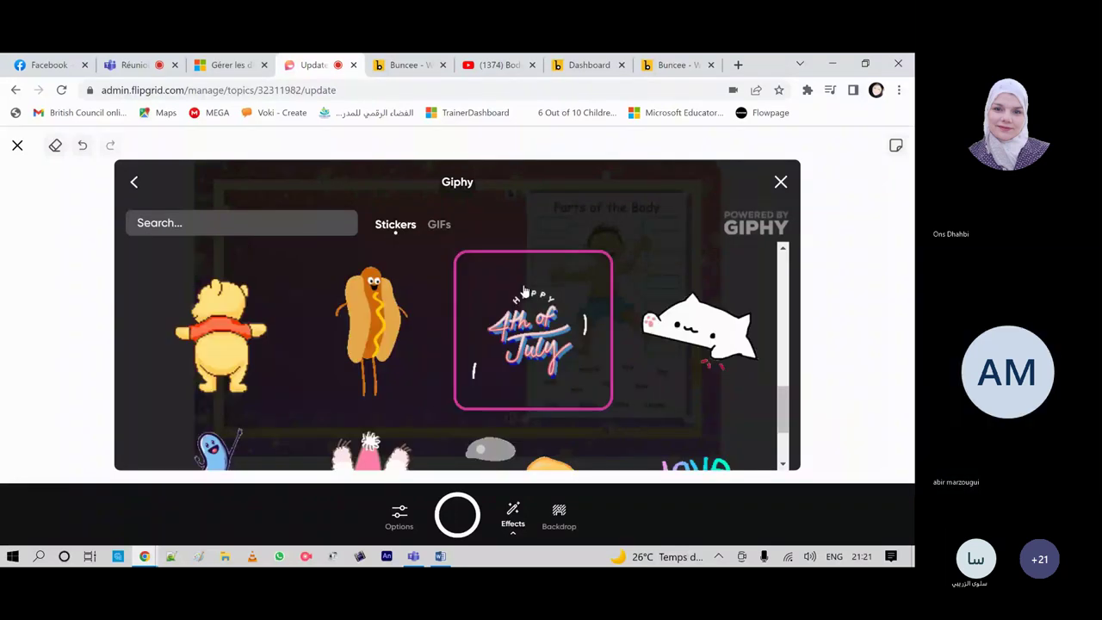
scroll(524, 291, "down", 3)
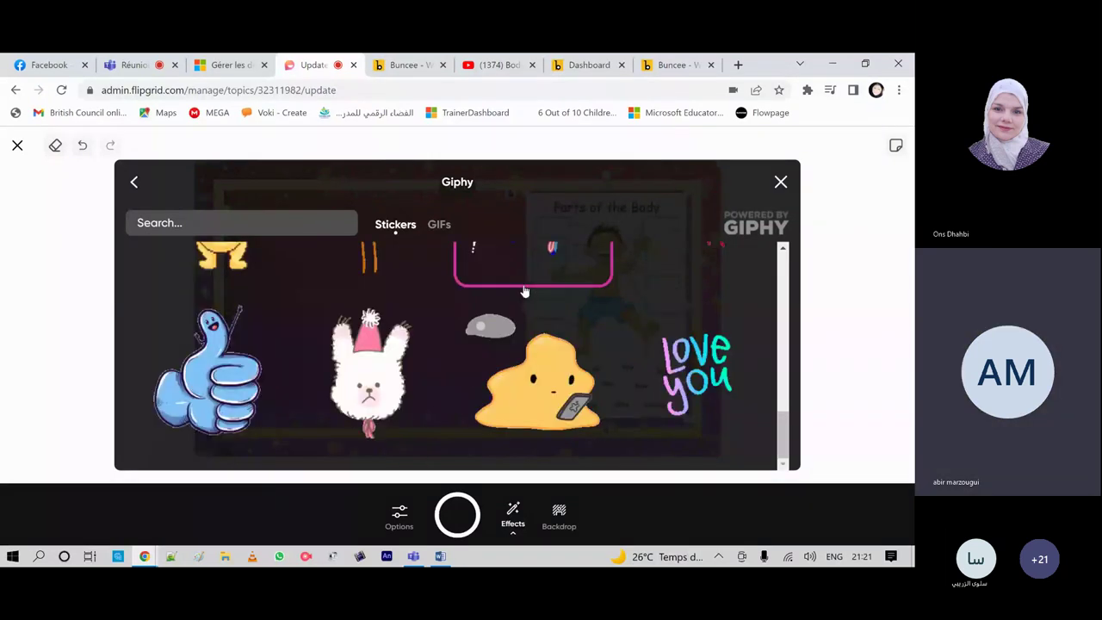
scroll(588, 347, "down", 3)
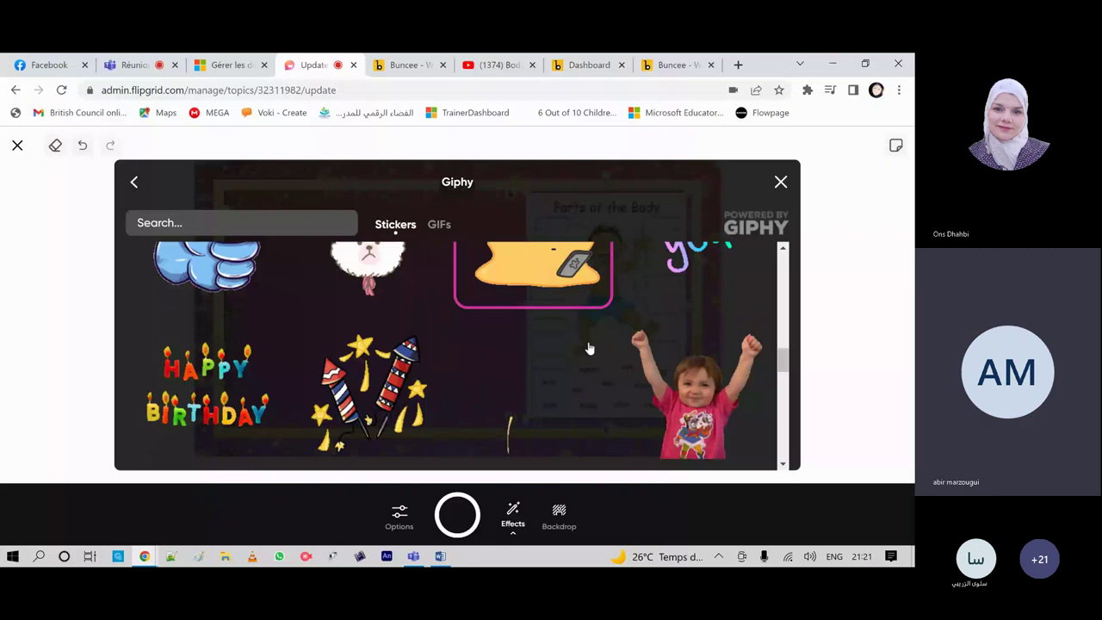
scroll(589, 347, "down", 3)
scroll(589, 347, "down", 3)
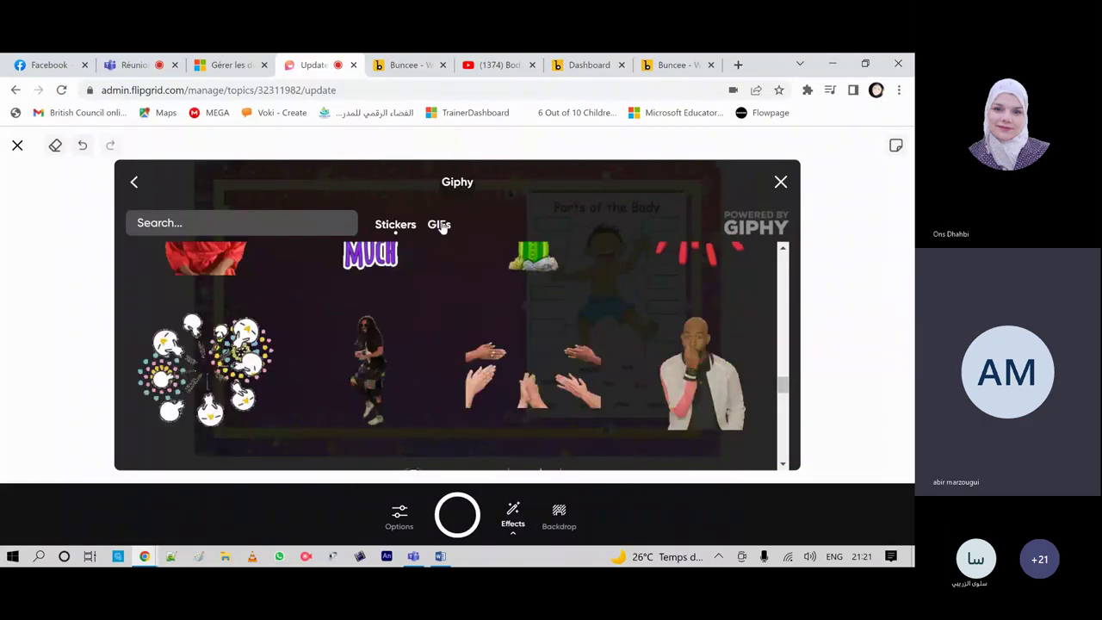
Step: Add the dancing-girl GIF and place it small at the backdrop's top-left edge
left_click(439, 225)
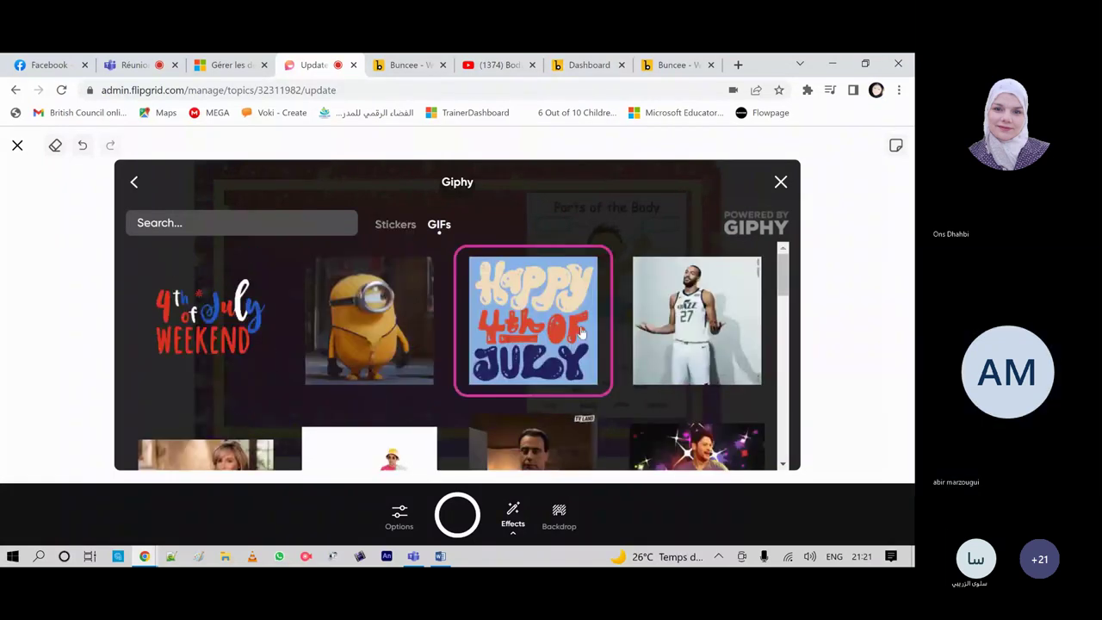
scroll(582, 333, "down", 3)
scroll(582, 332, "down", 5)
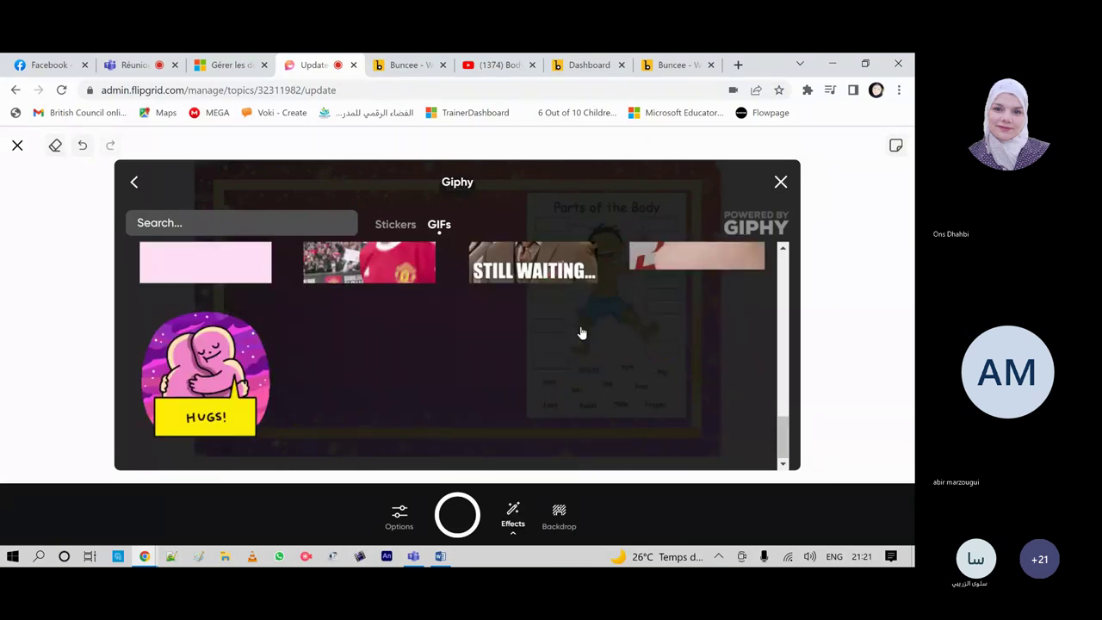
scroll(582, 332, "up", 5)
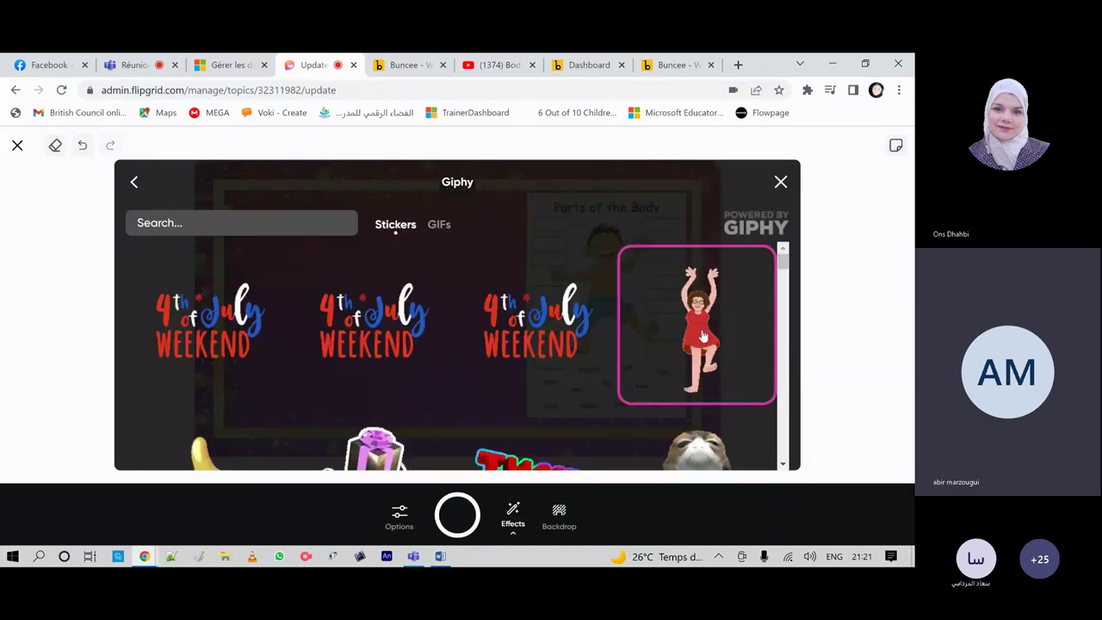
left_click(702, 336)
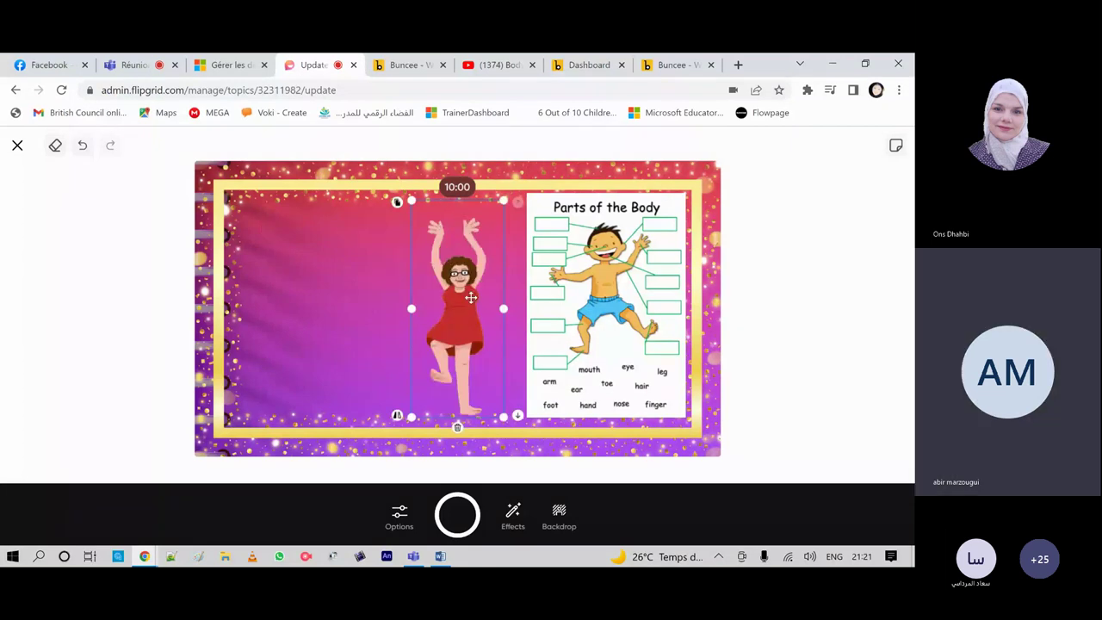
left_click_drag(471, 297, 216, 202)
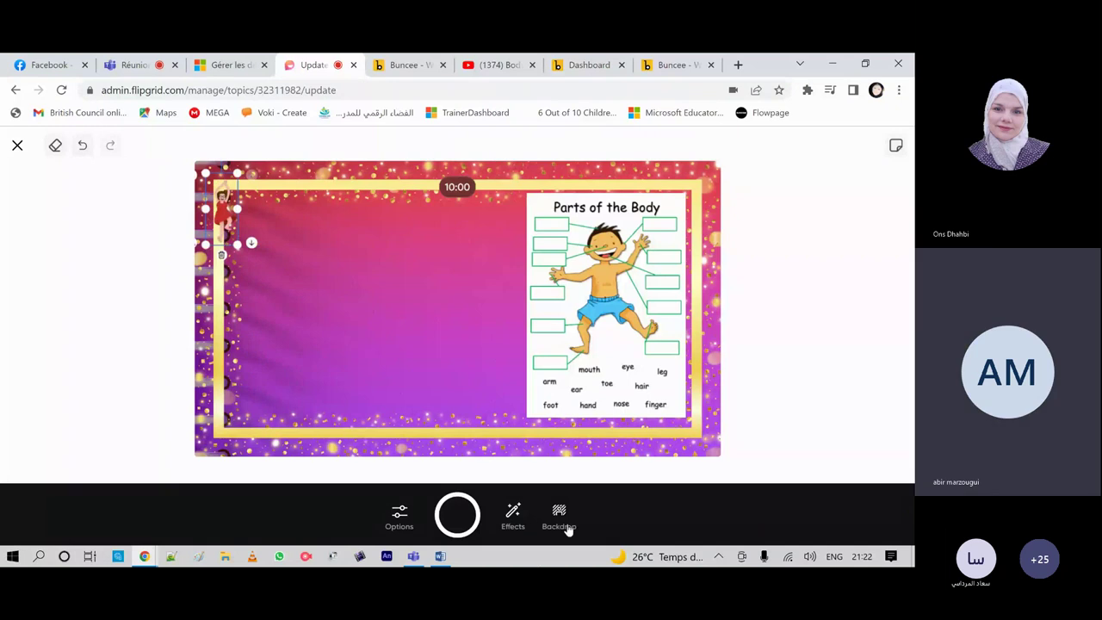
left_click(512, 516)
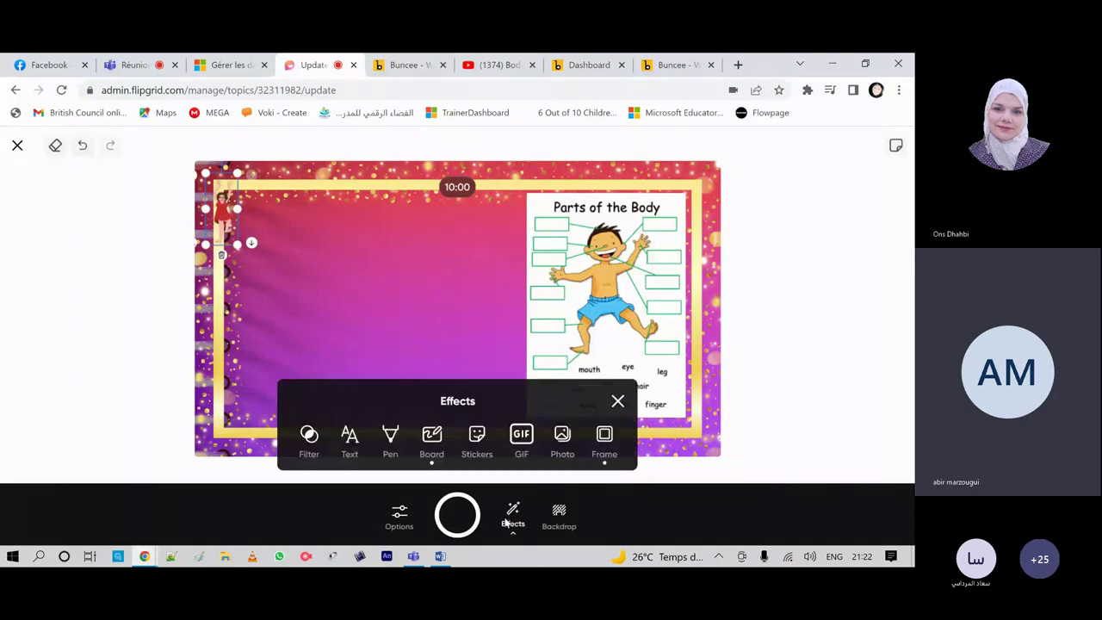
left_click(476, 441)
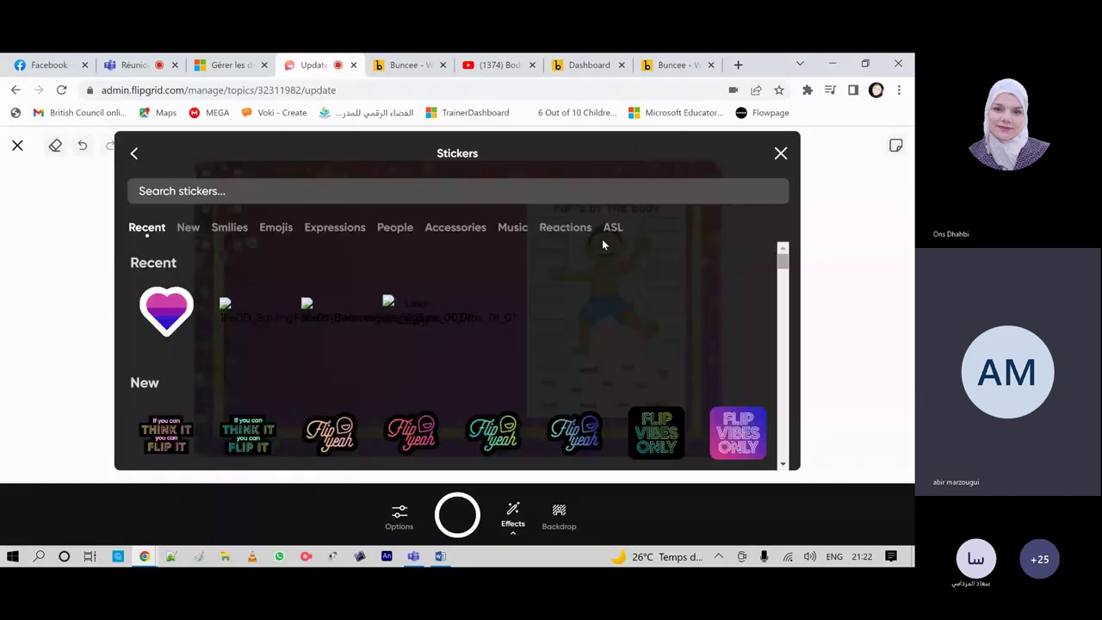
left_click(584, 439)
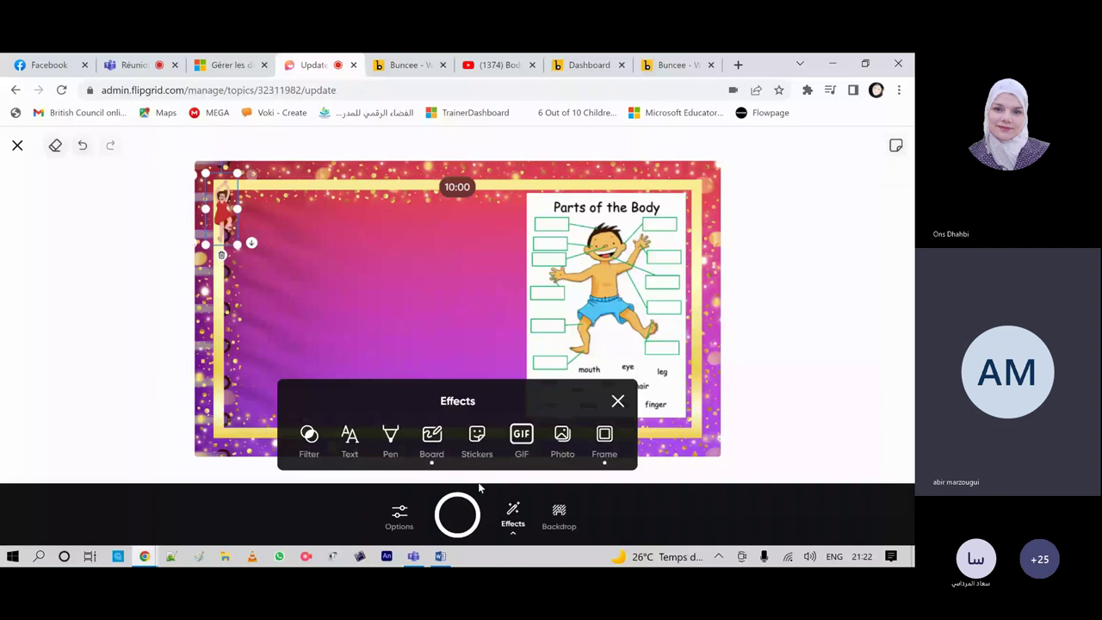
left_click(390, 438)
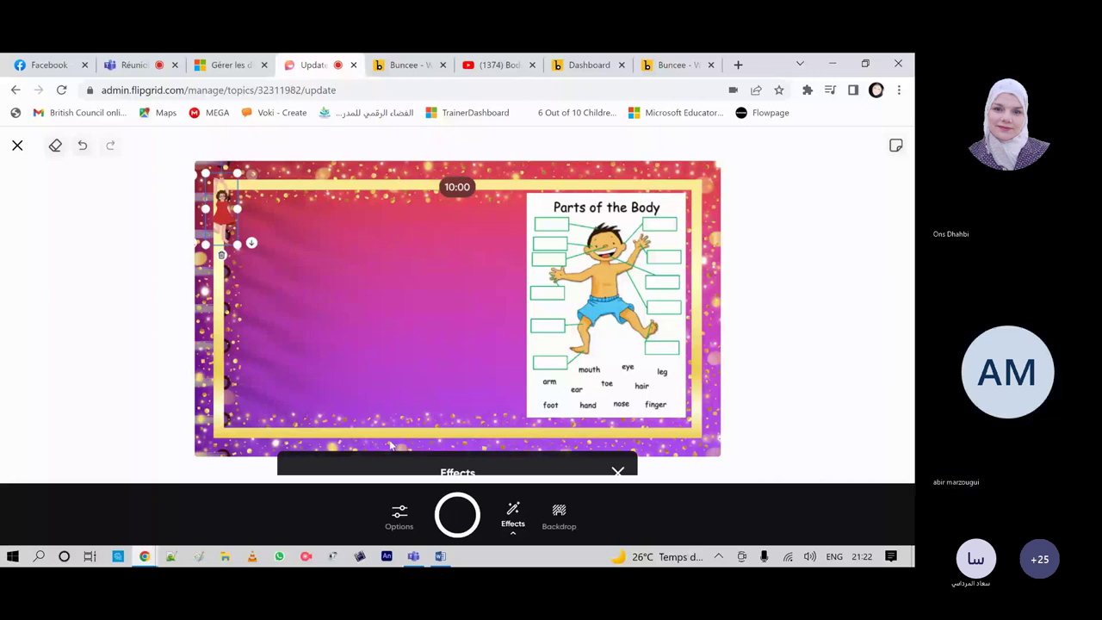
Step: Set the pen to 10px thickness and colour #0047ff
left_click(390, 445)
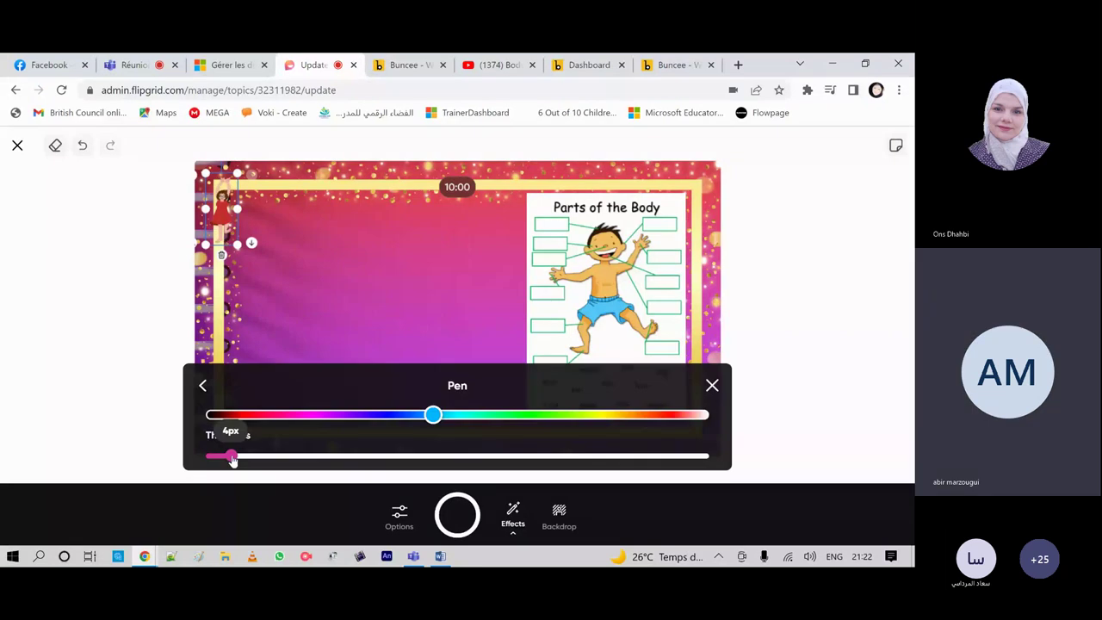
left_click_drag(233, 459, 282, 456)
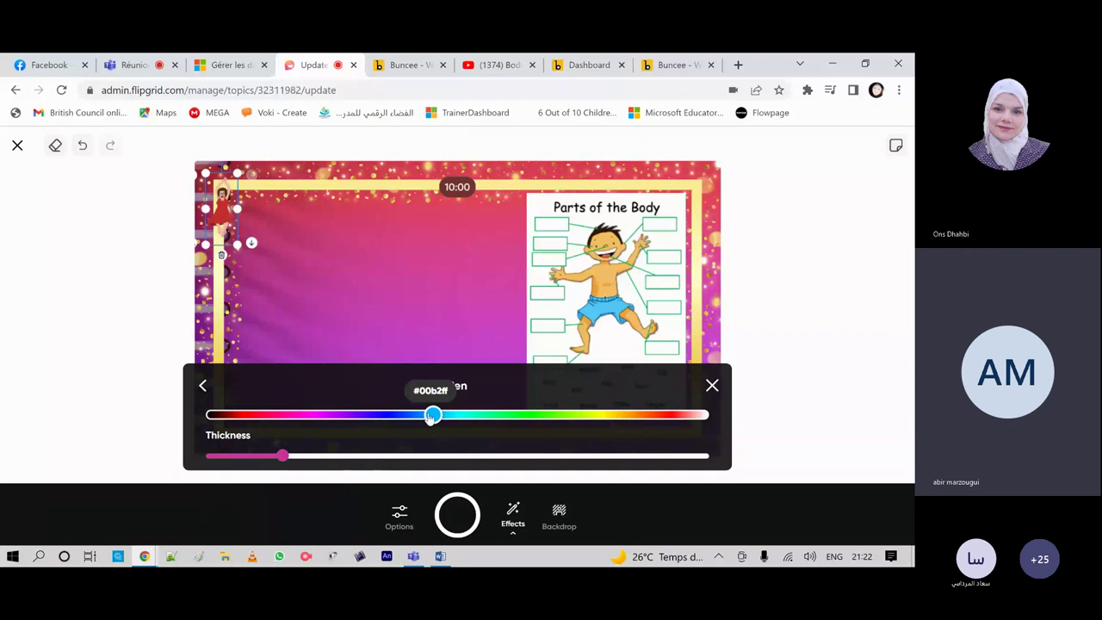
left_click_drag(431, 417, 400, 417)
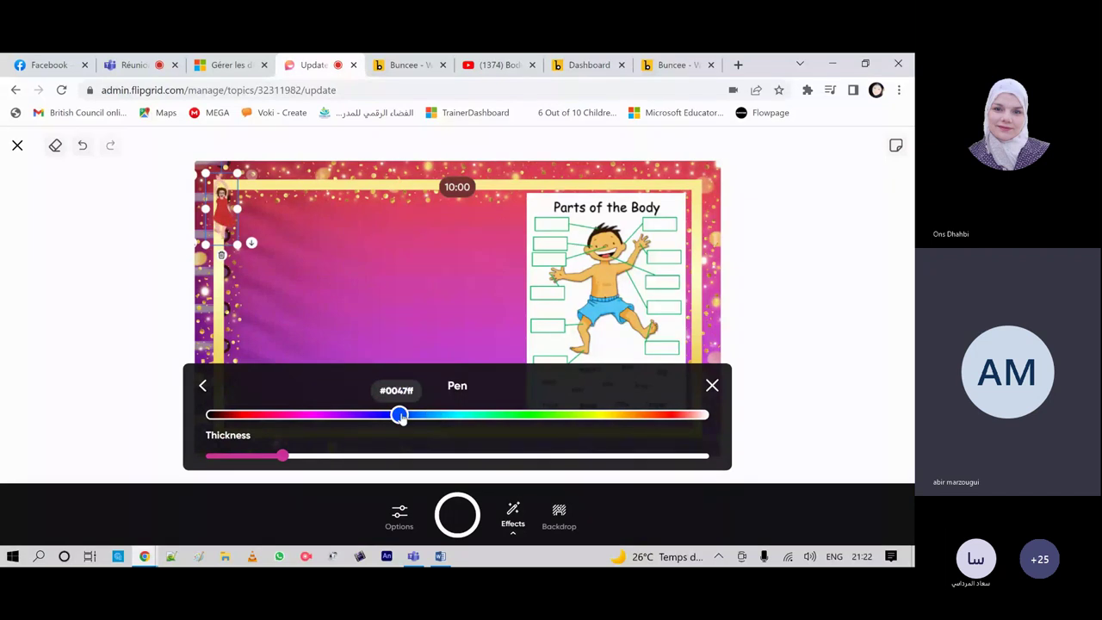
Step: Handwrite 'Hi' near the top-left of the backdrop
left_click(264, 203)
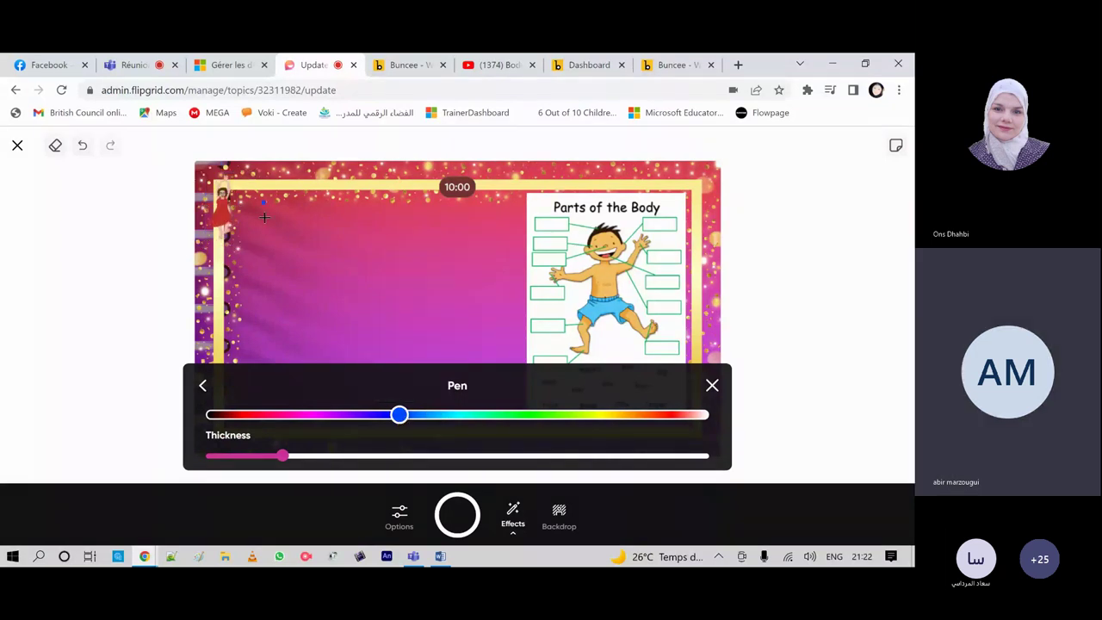
left_click_drag(263, 203, 263, 233)
left_click_drag(277, 202, 277, 231)
left_click_drag(264, 217, 277, 216)
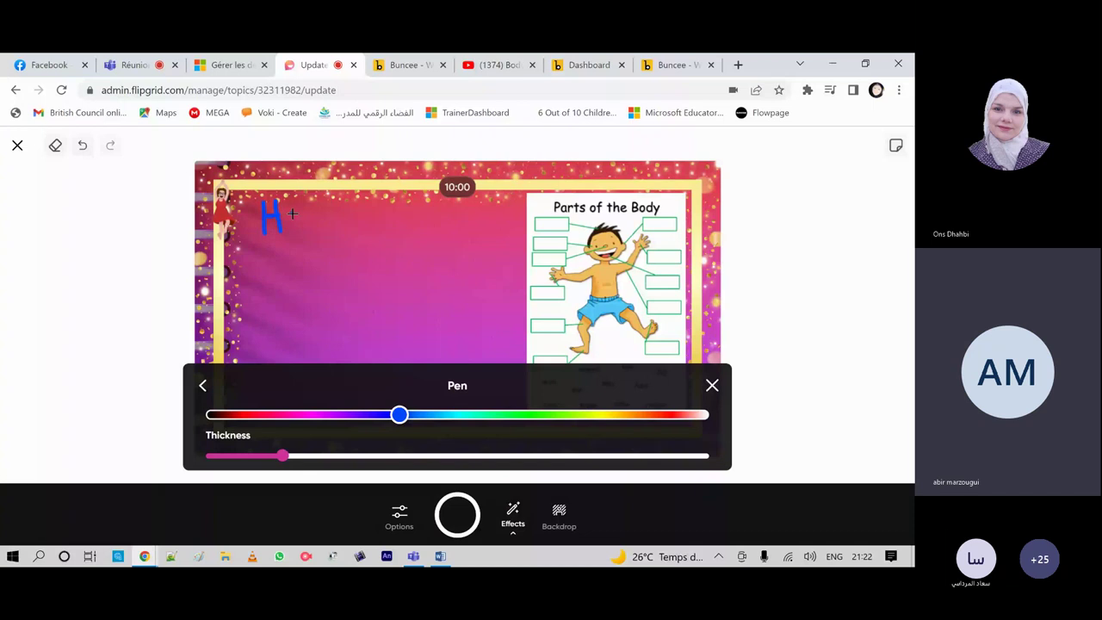
left_click_drag(294, 215, 294, 226)
left_click(204, 385)
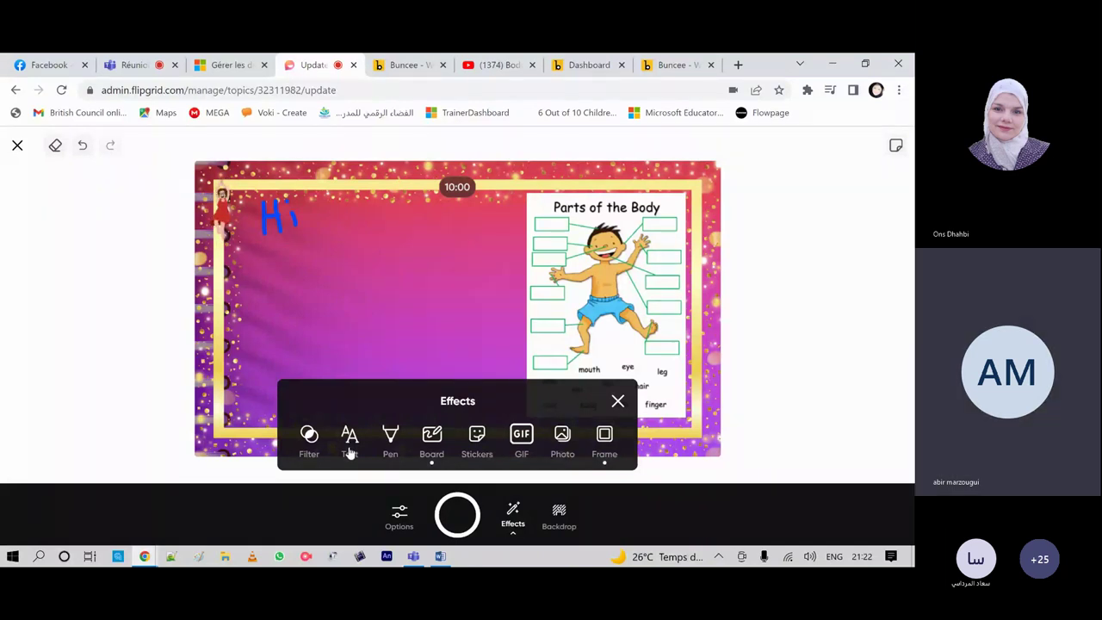
Step: Add a text box in the Groovy style with yellow text colour
left_click(349, 443)
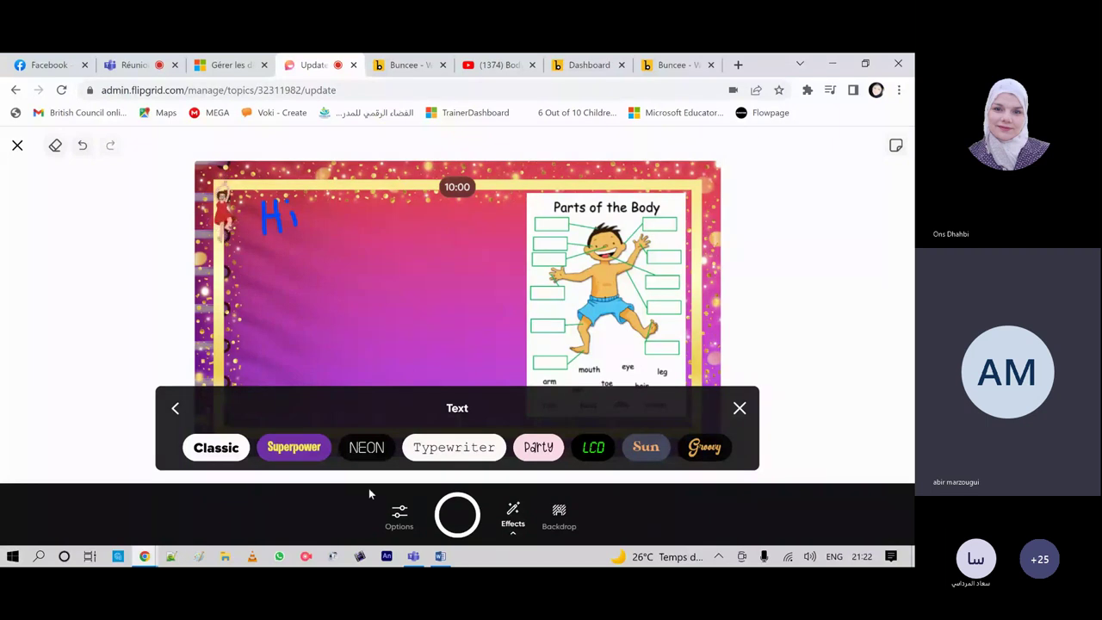
left_click(705, 448)
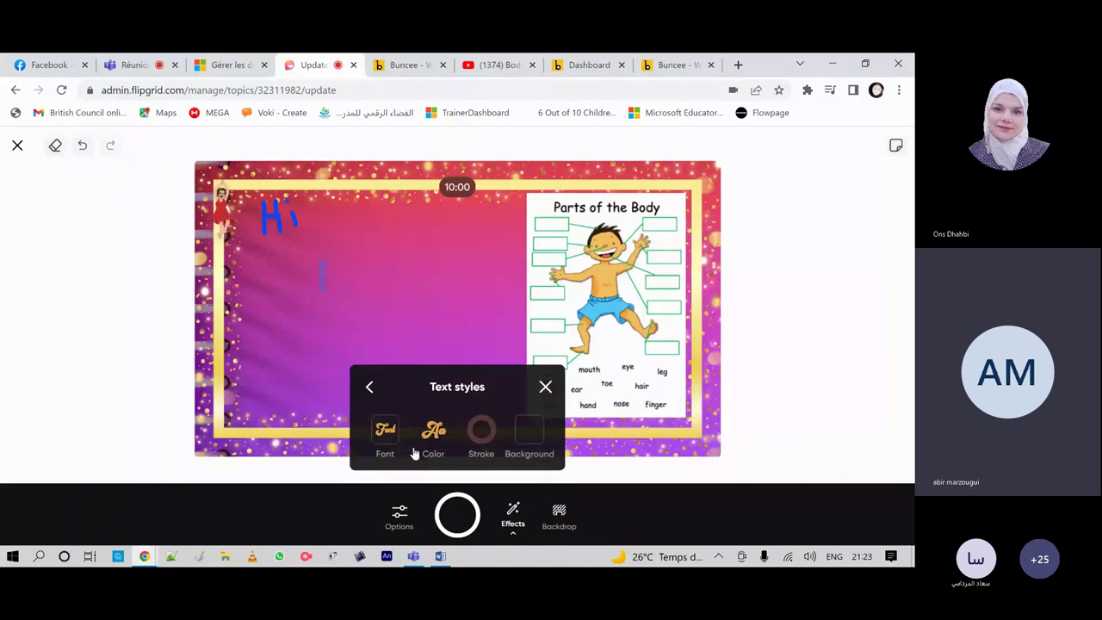
left_click(433, 432)
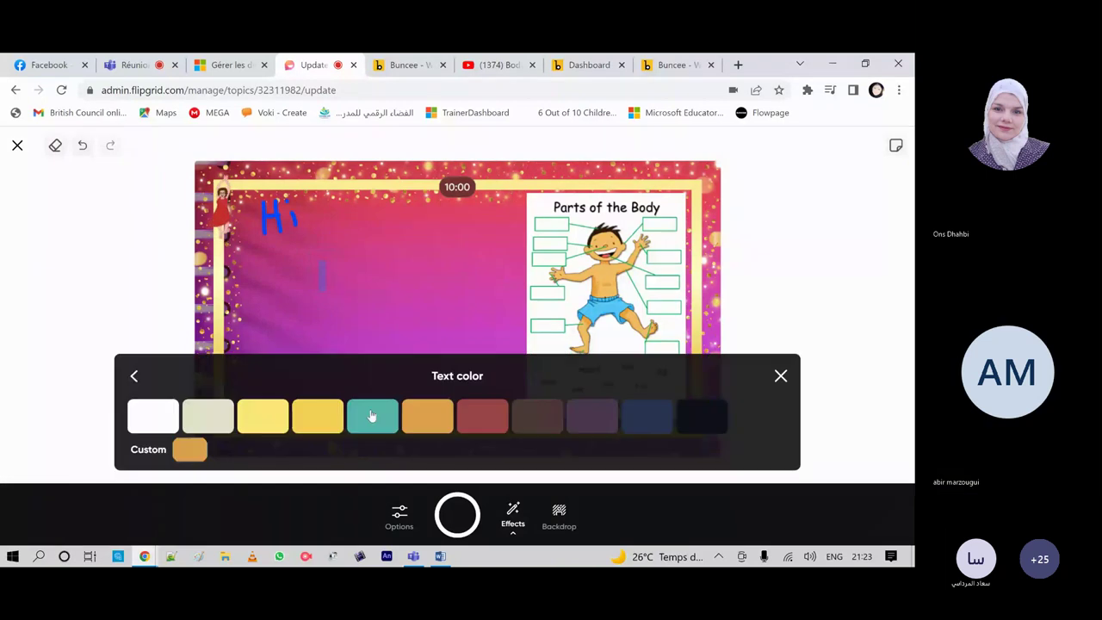
left_click(317, 417)
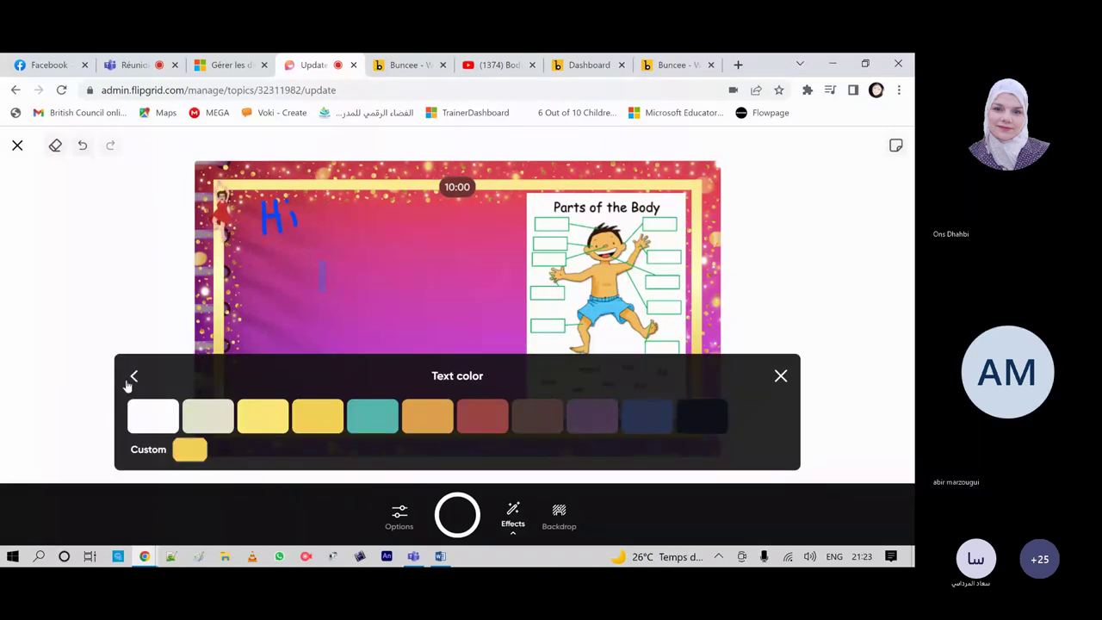
left_click(134, 377)
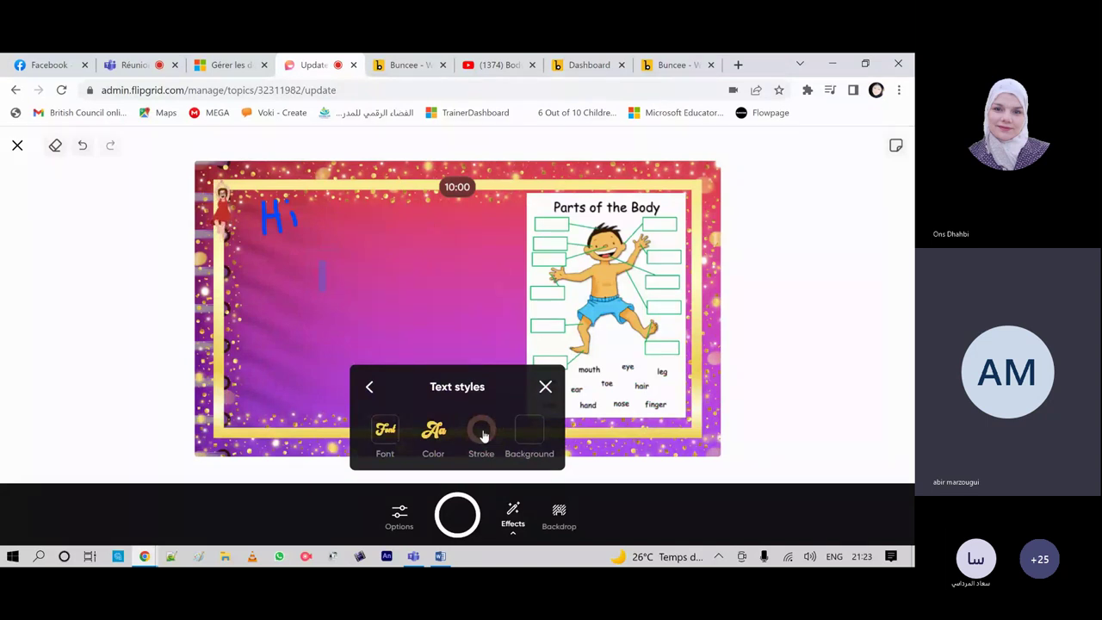
Step: Give the text a red outline, check background colours, and close text styles
left_click(482, 434)
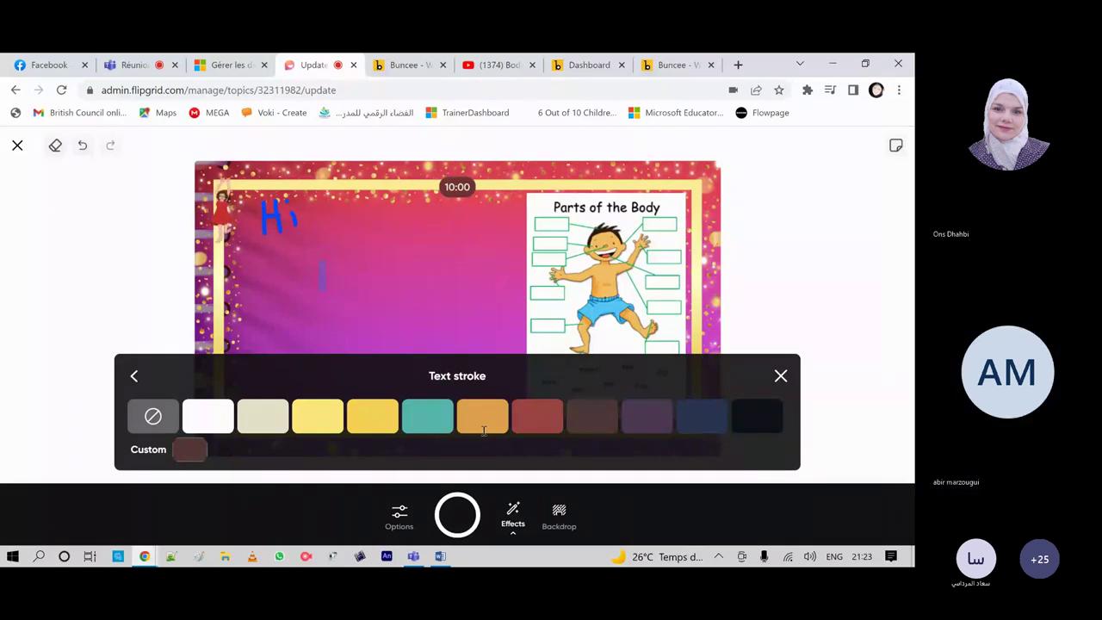
left_click(536, 417)
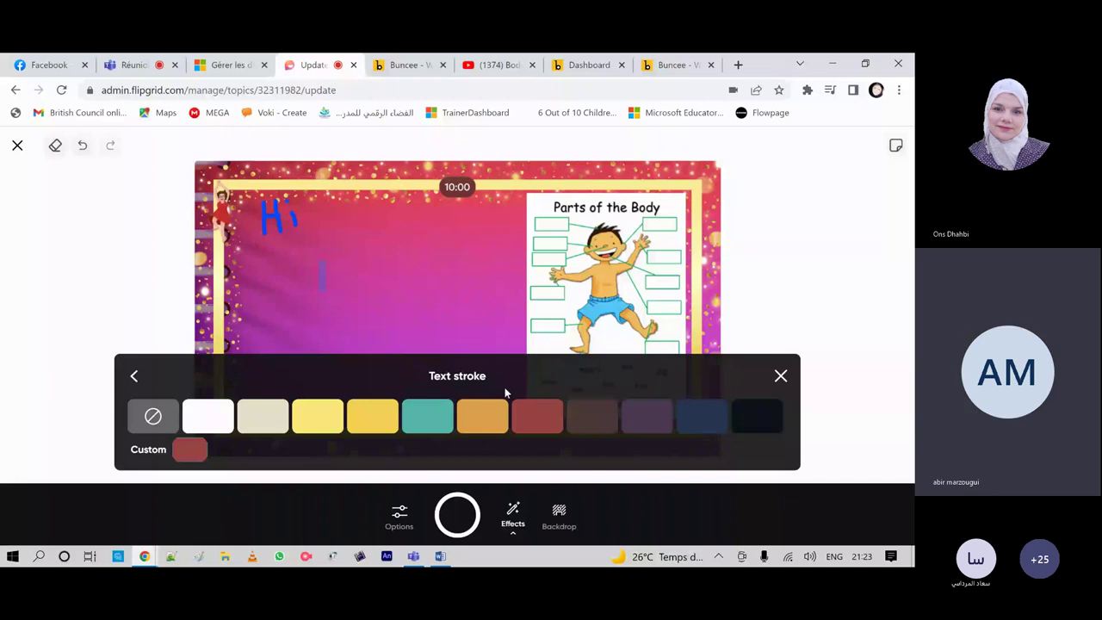
key("Escape")
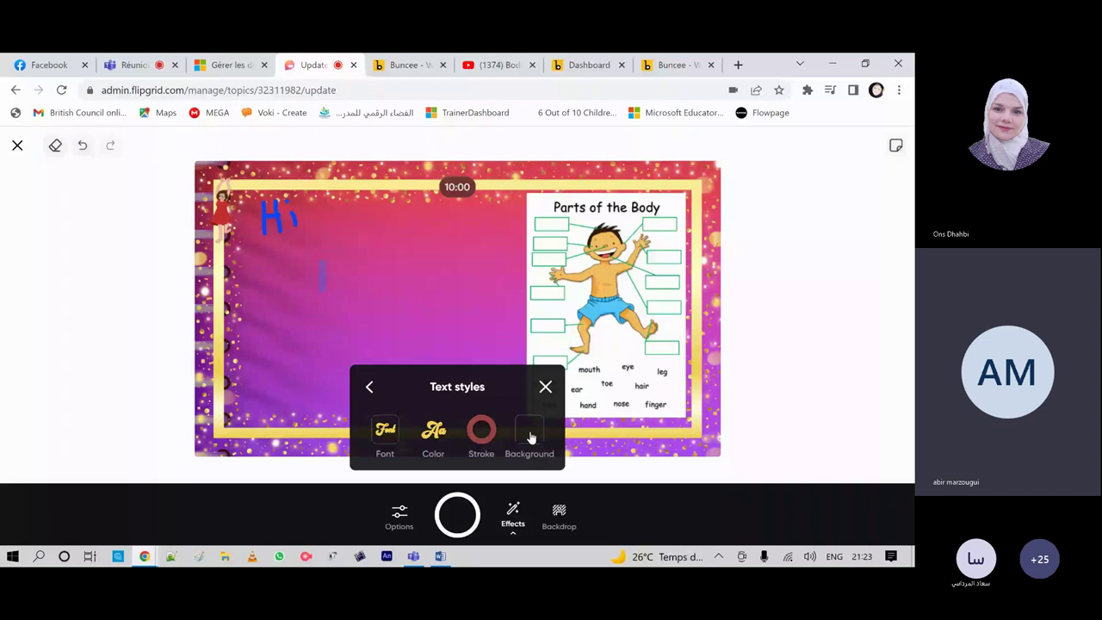
left_click(529, 435)
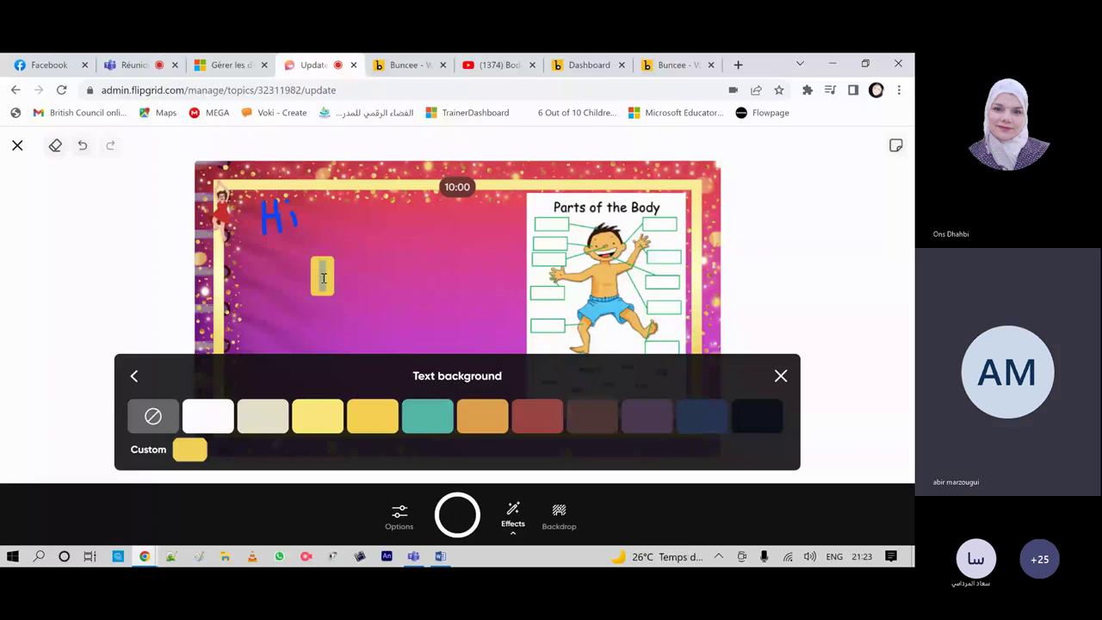
left_click(336, 281)
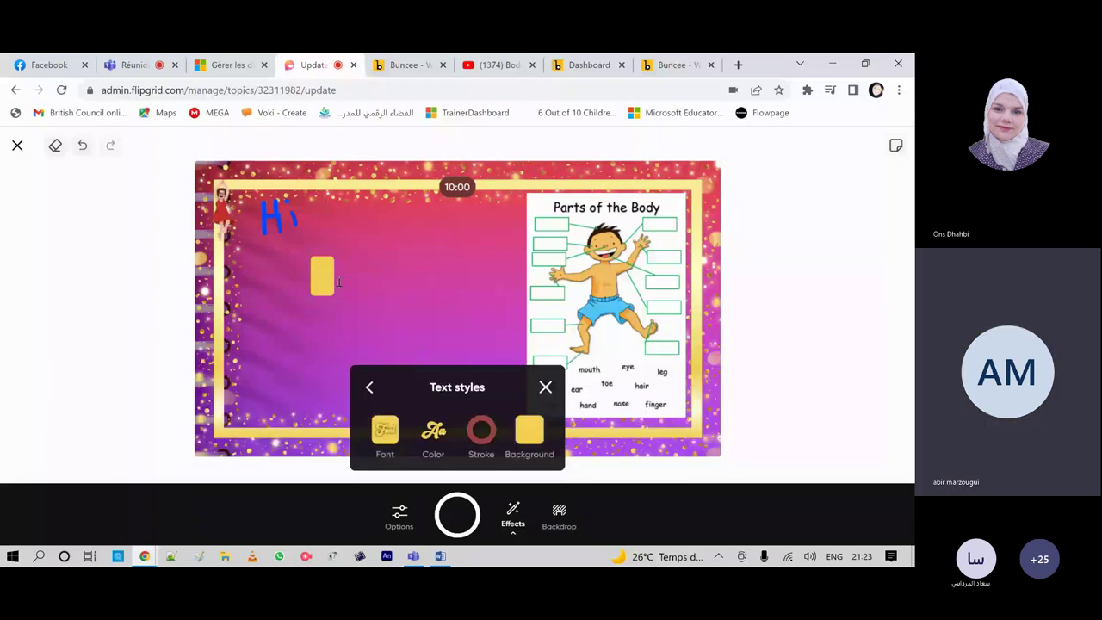
left_click(545, 385)
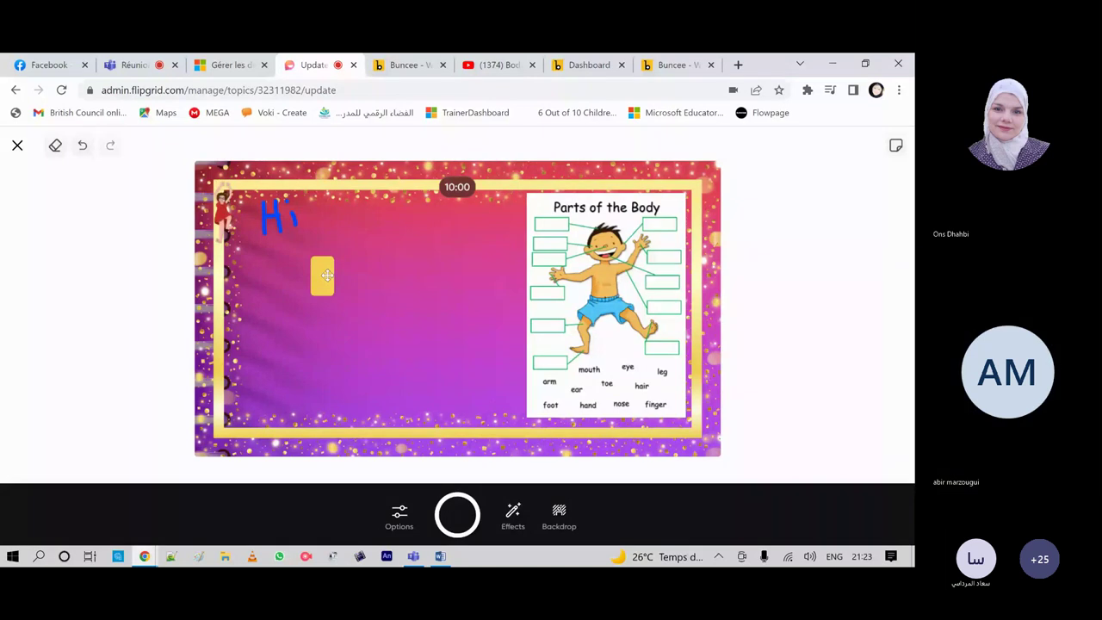
Step: Type 'present your body parts' into the yellow text box
left_click(326, 276)
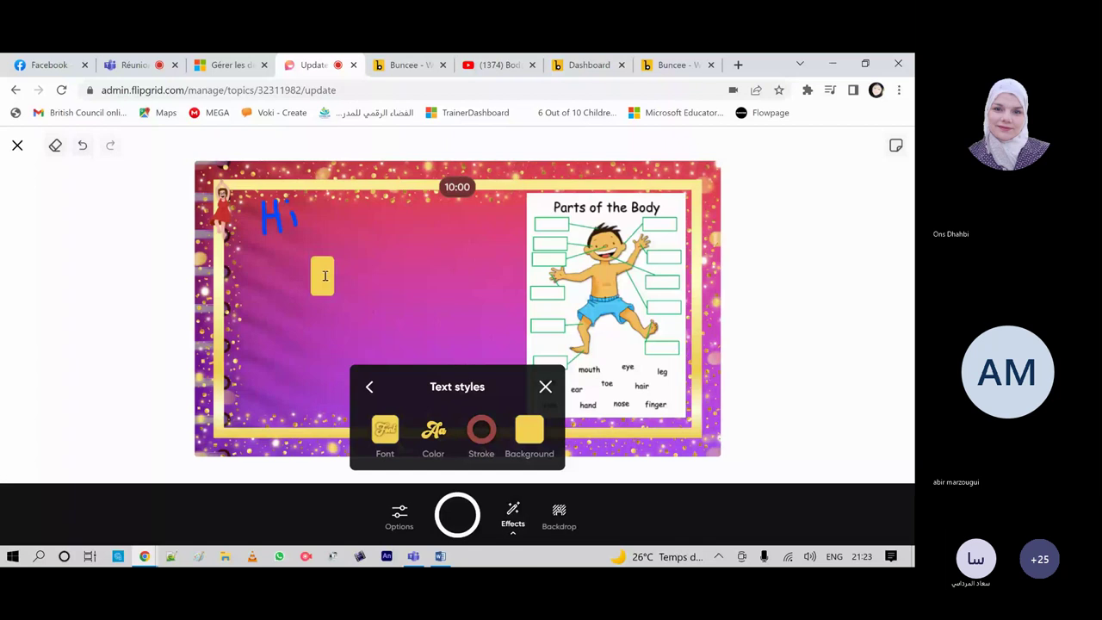
type("pre")
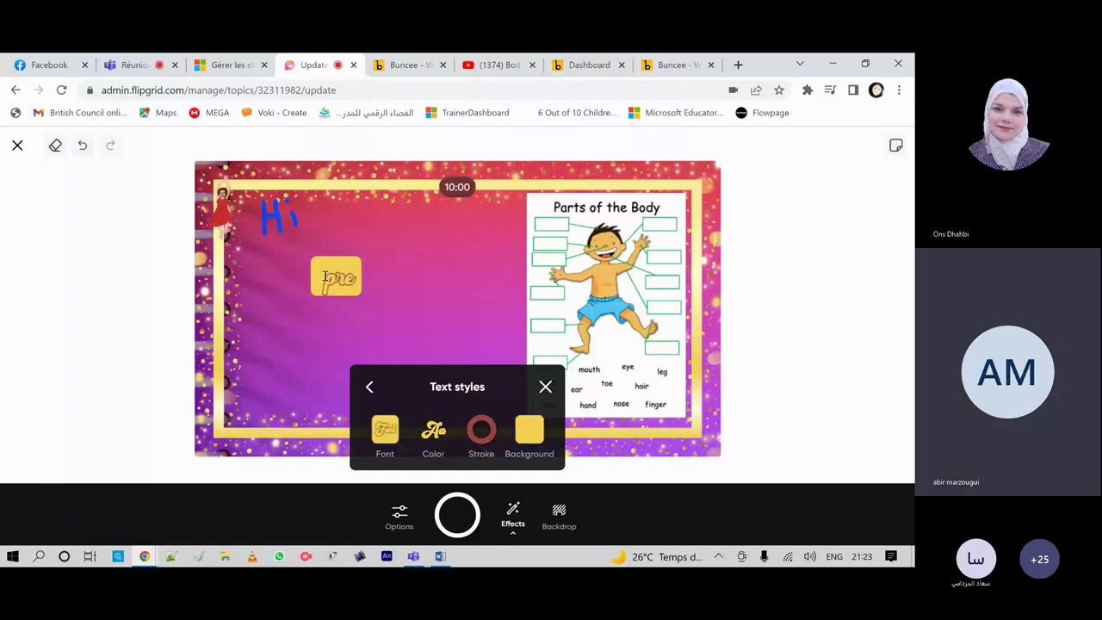
type("sent")
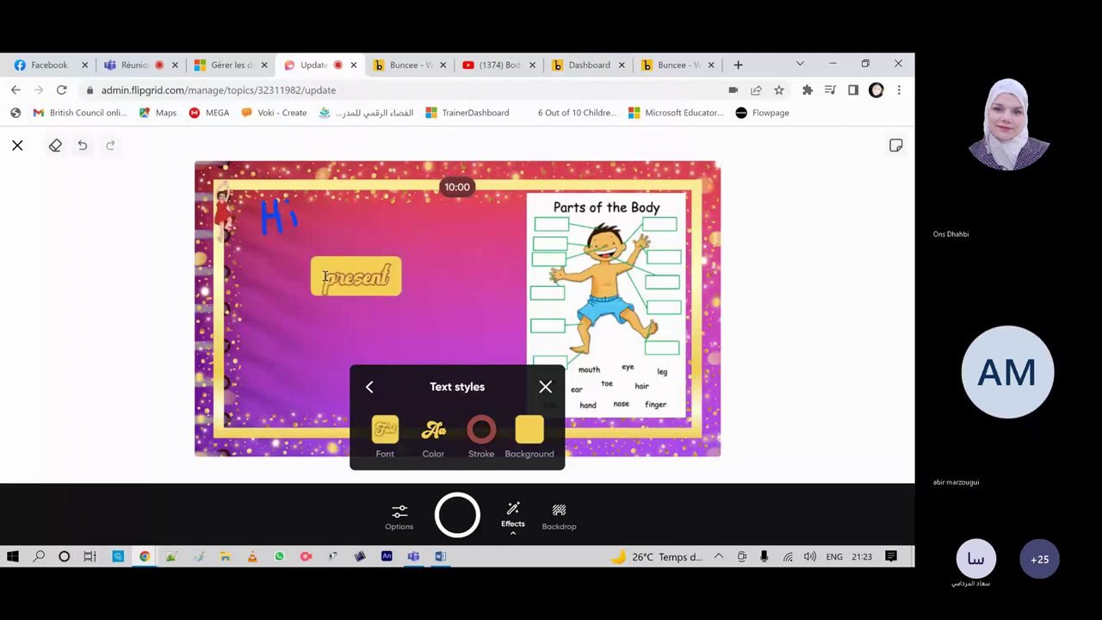
type(" your")
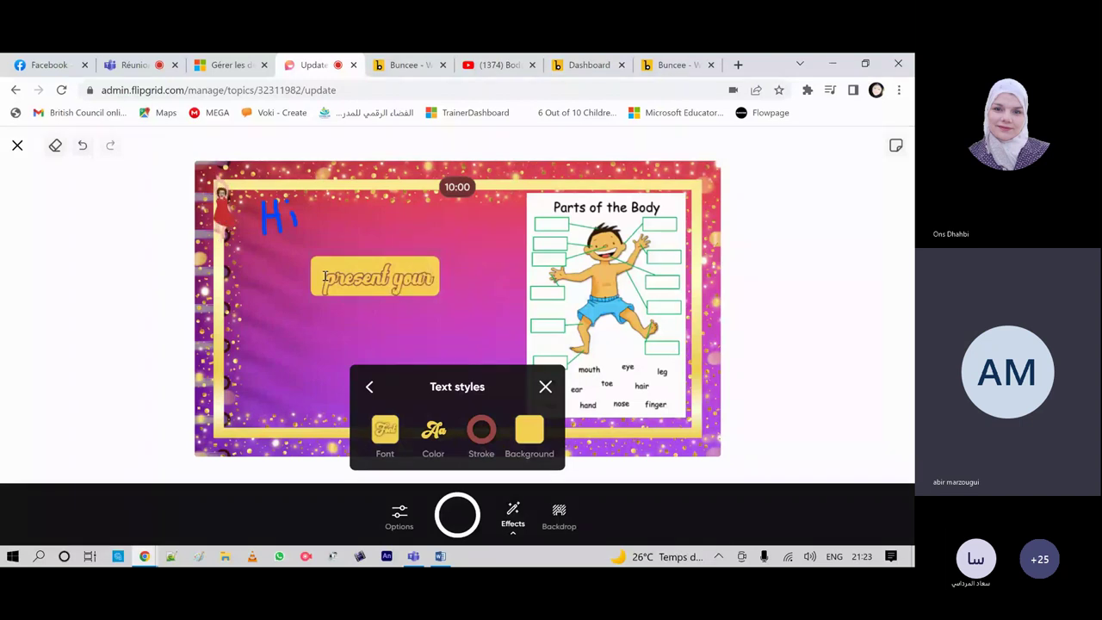
type(" body")
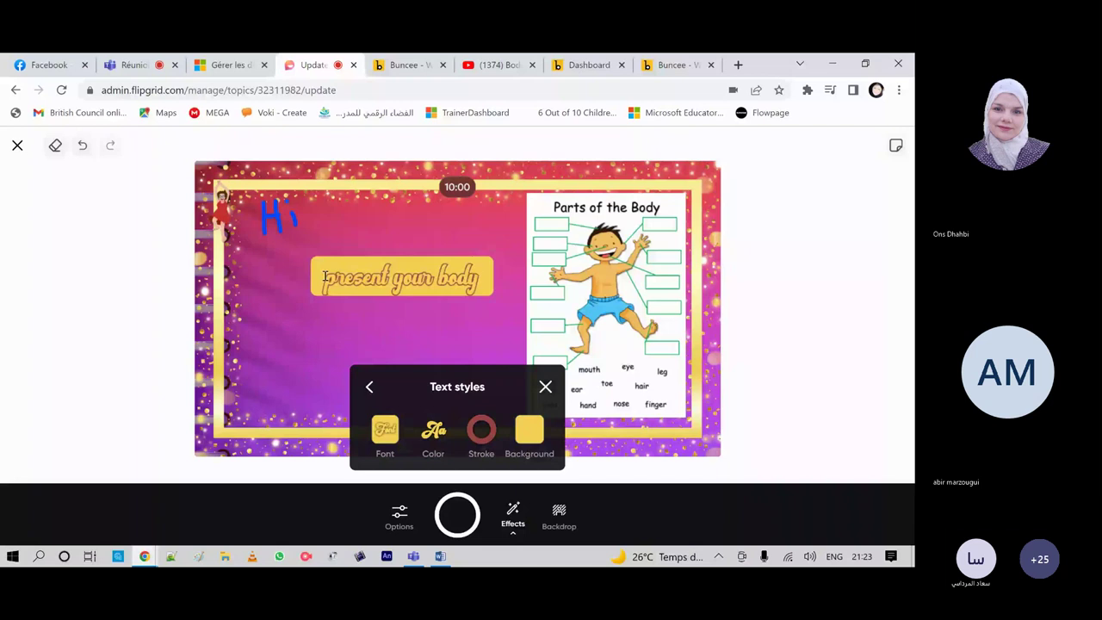
type(" parts")
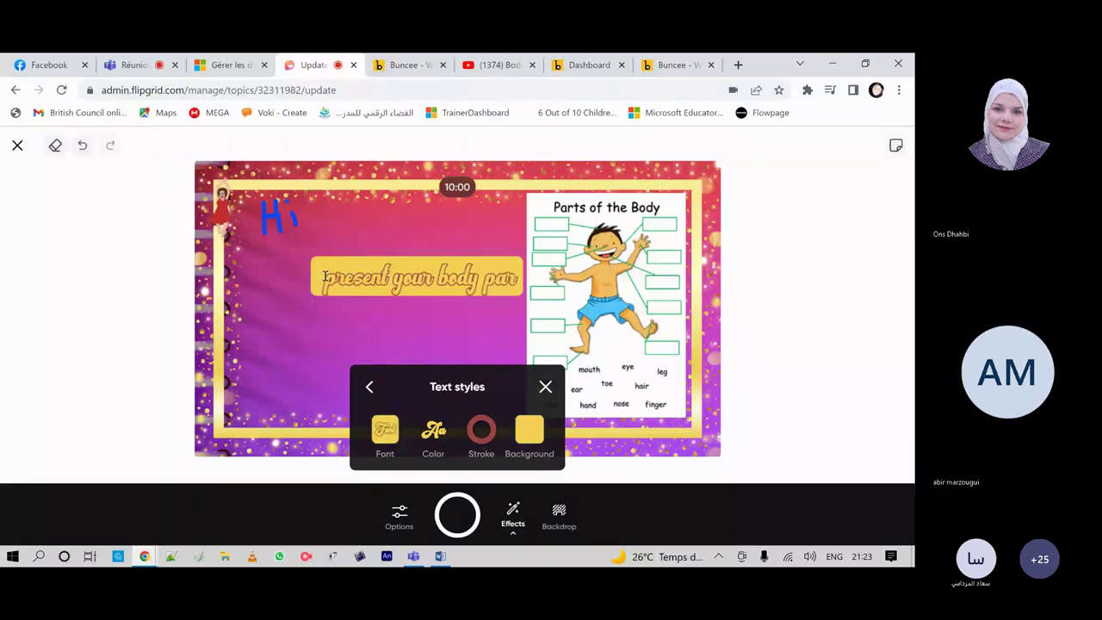
left_click(547, 325)
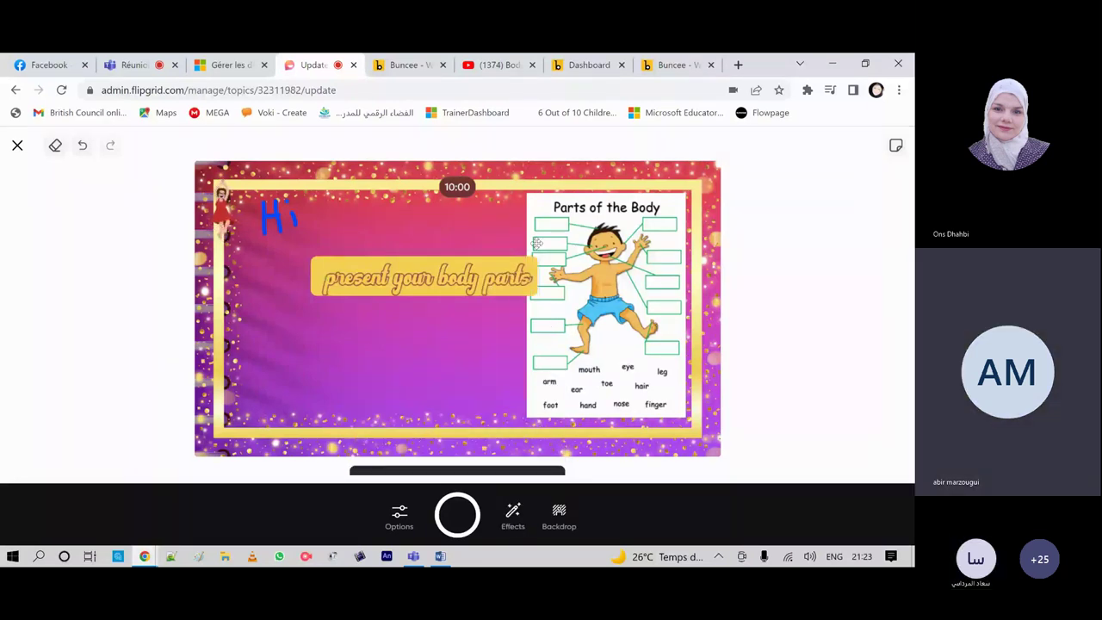
Step: Move the caption just under 'Hi' and resize it smaller
left_click(447, 258)
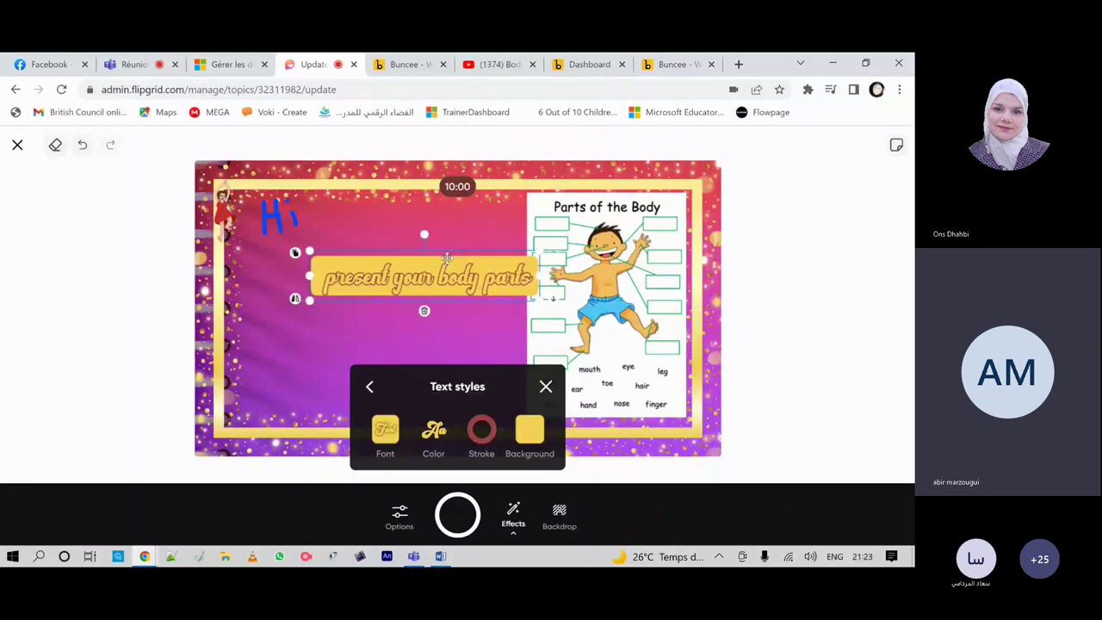
left_click_drag(447, 259, 374, 275)
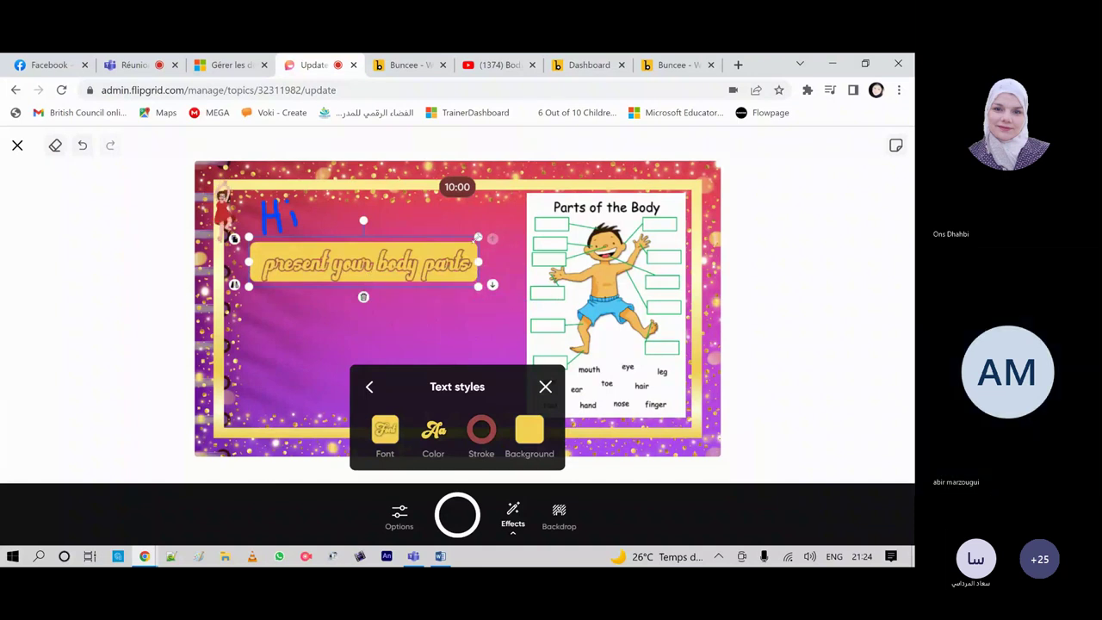
left_click_drag(479, 237, 504, 225)
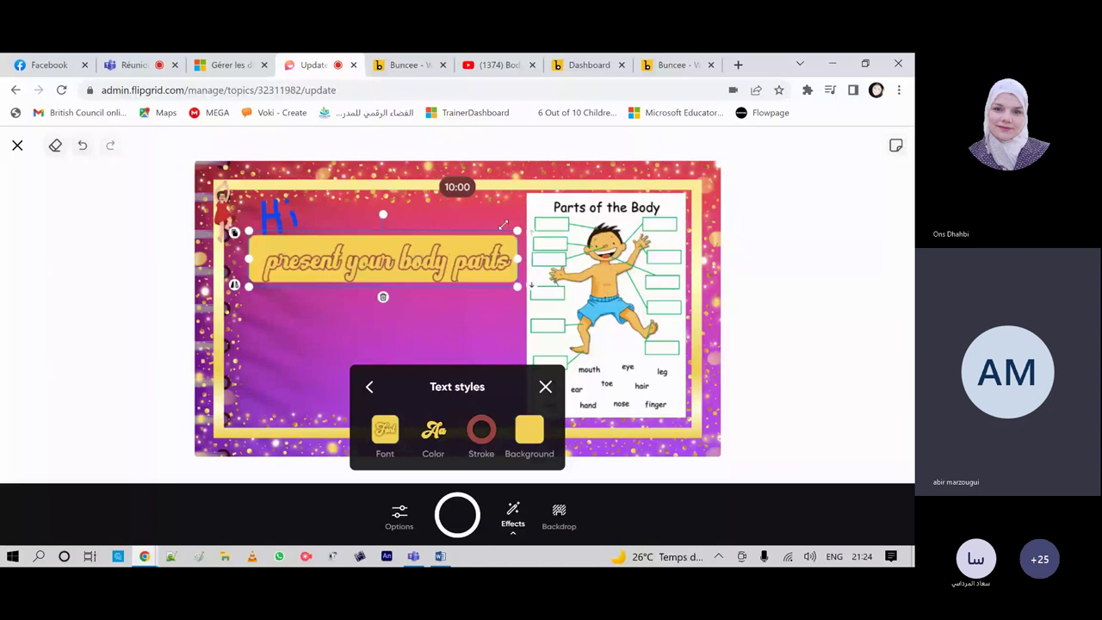
left_click_drag(503, 224, 449, 243)
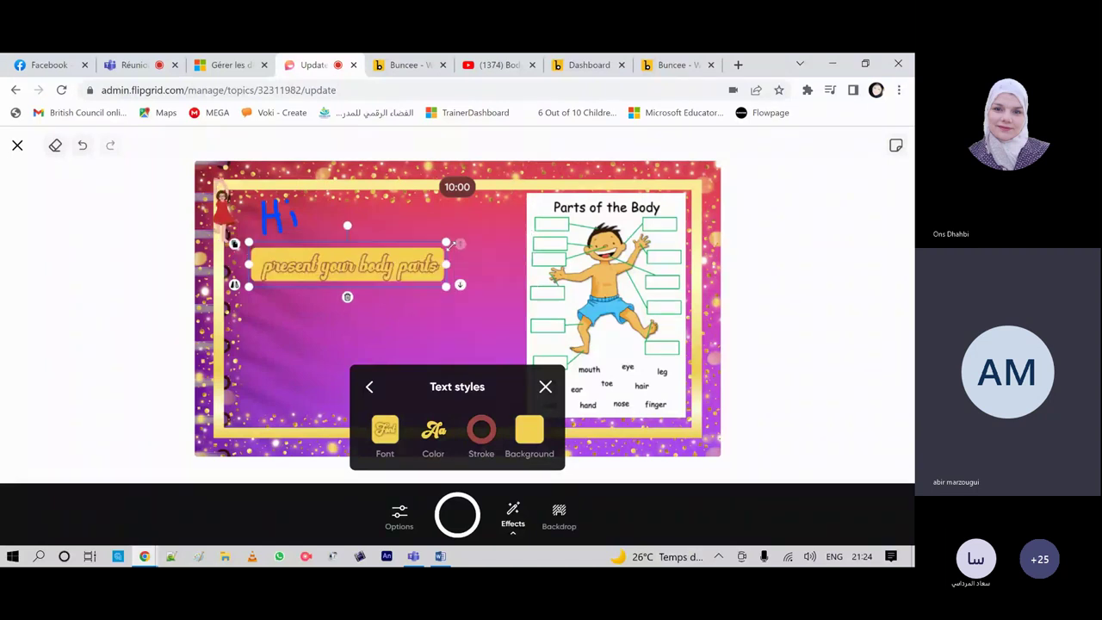
left_click(434, 352)
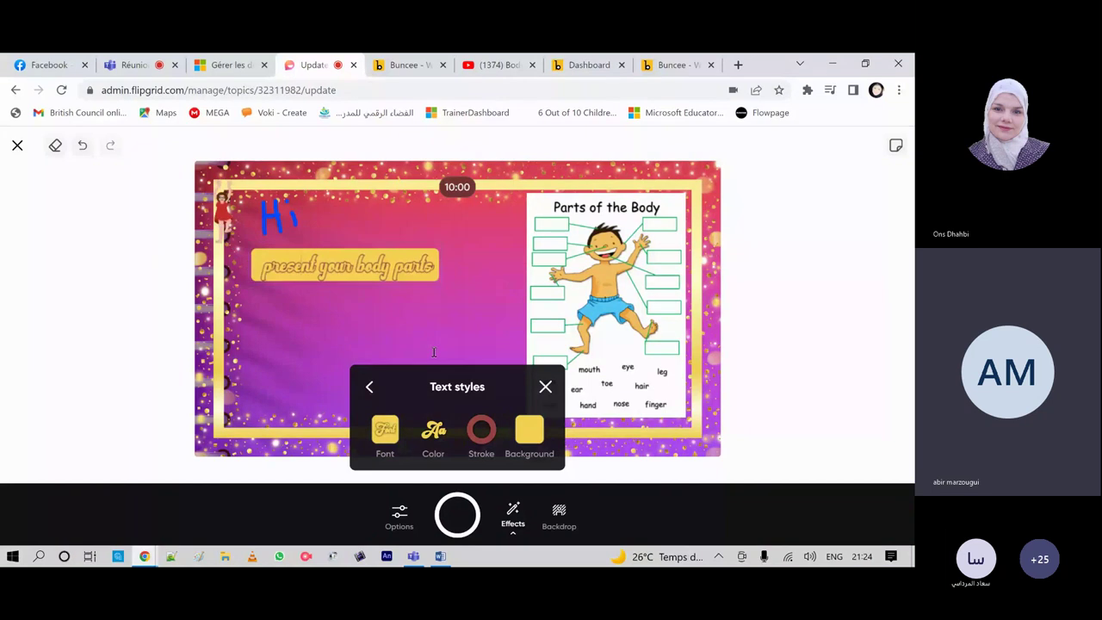
Step: Change the caption's text colour to teal
left_click(433, 430)
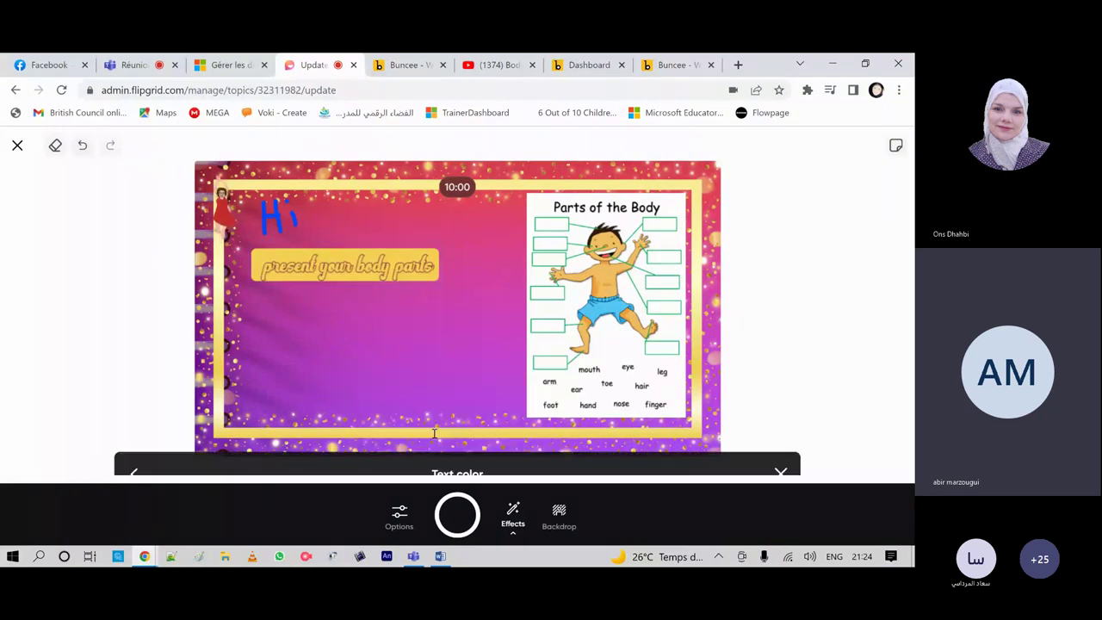
left_click(372, 415)
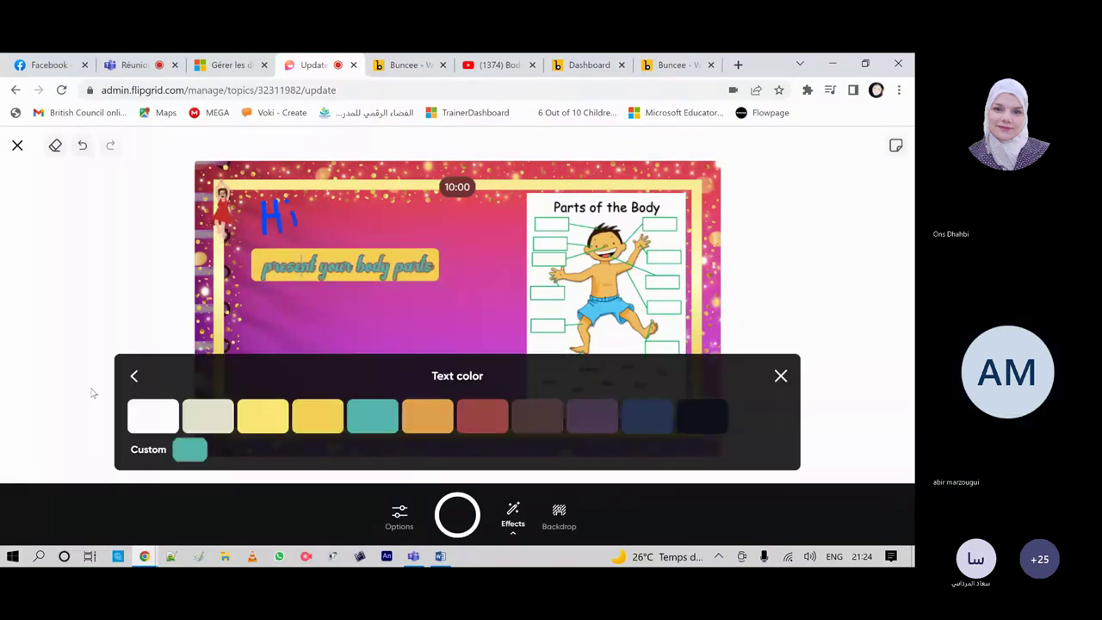
left_click(780, 377)
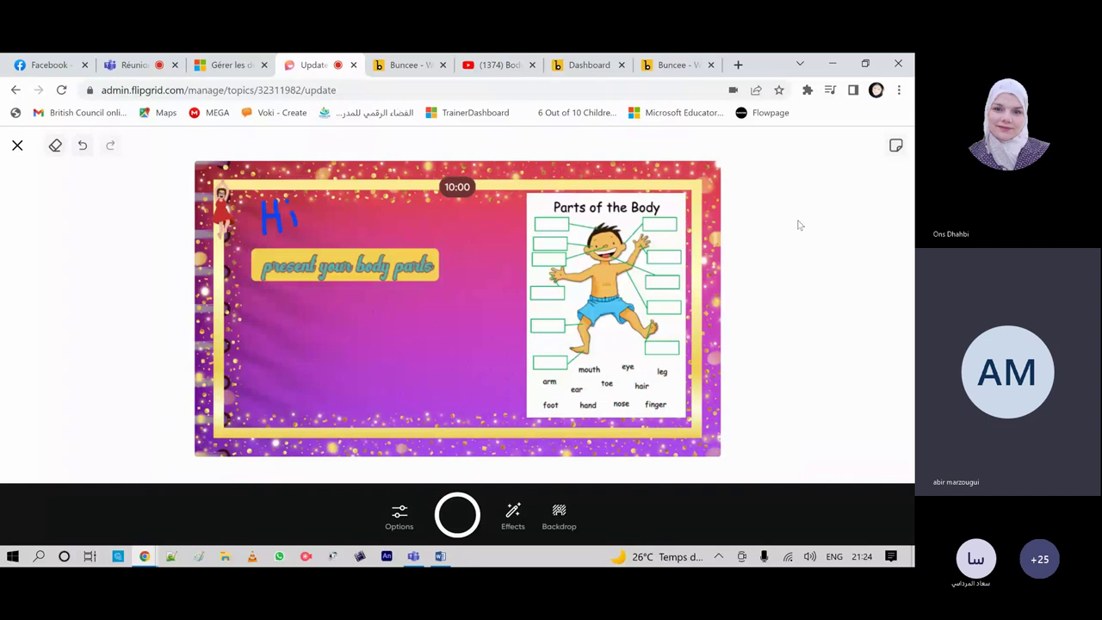
left_click(560, 514)
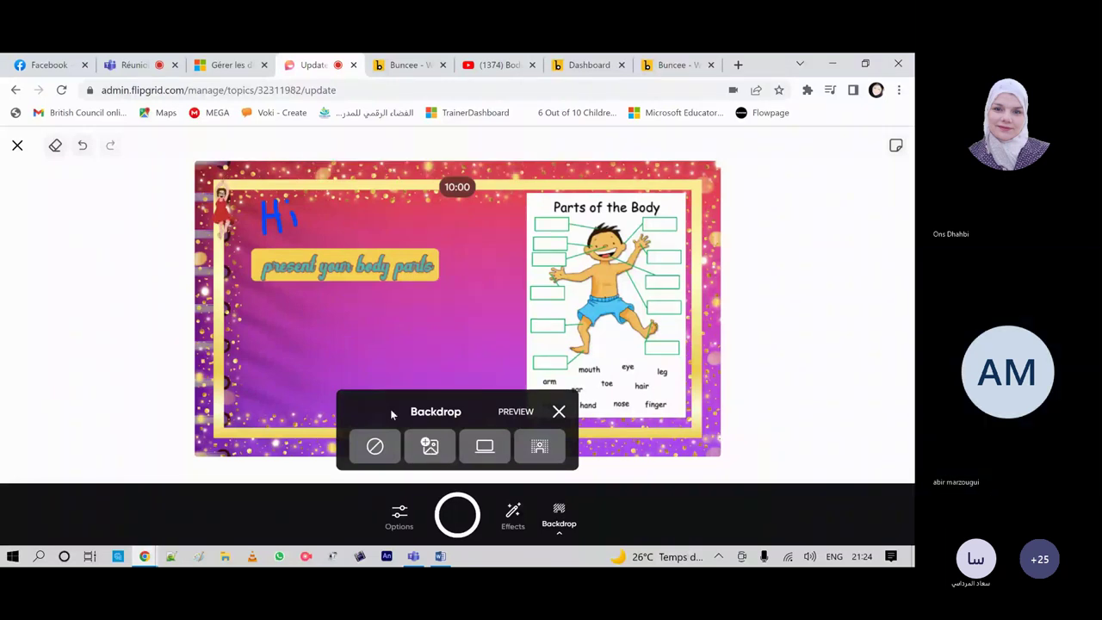
left_click(558, 411)
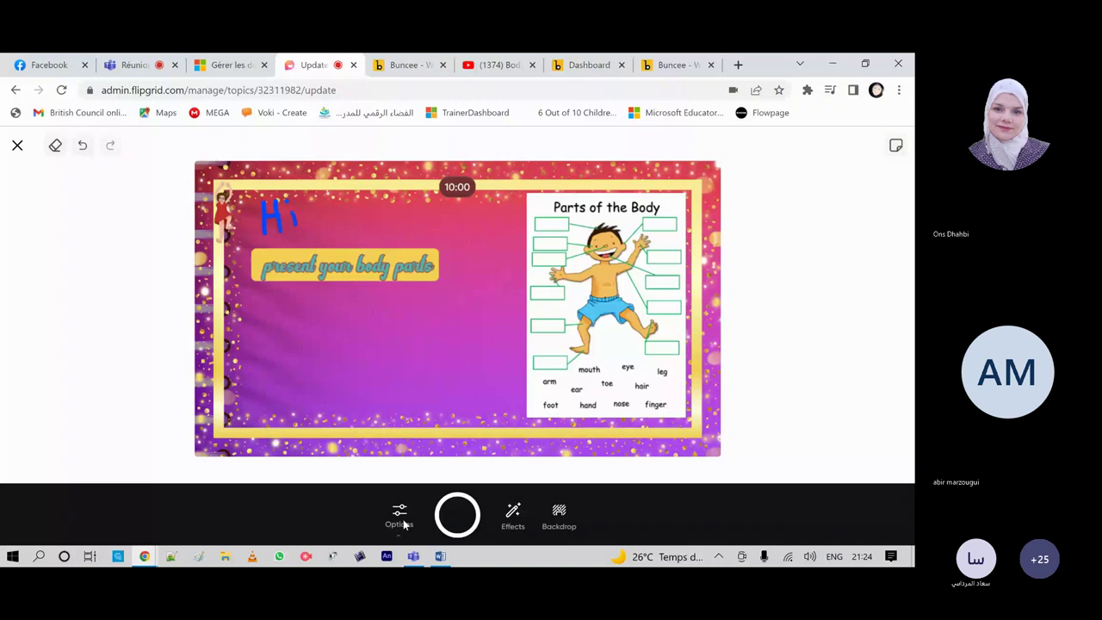
left_click(401, 521)
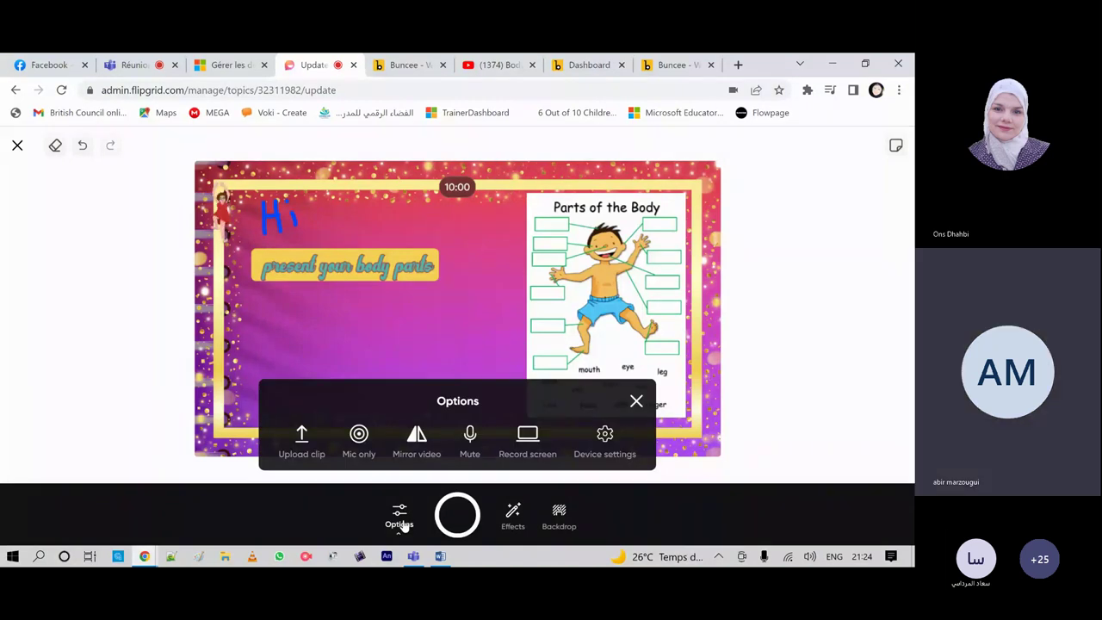
left_click(636, 403)
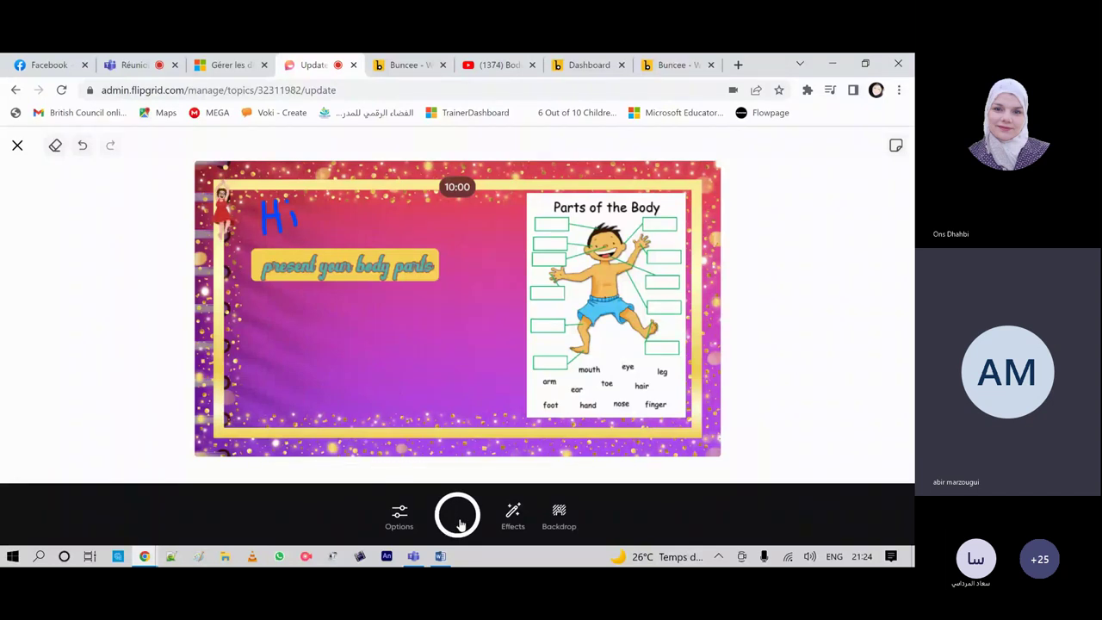
Step: Record a 4-second clip and dismiss the camera error
left_click(451, 526)
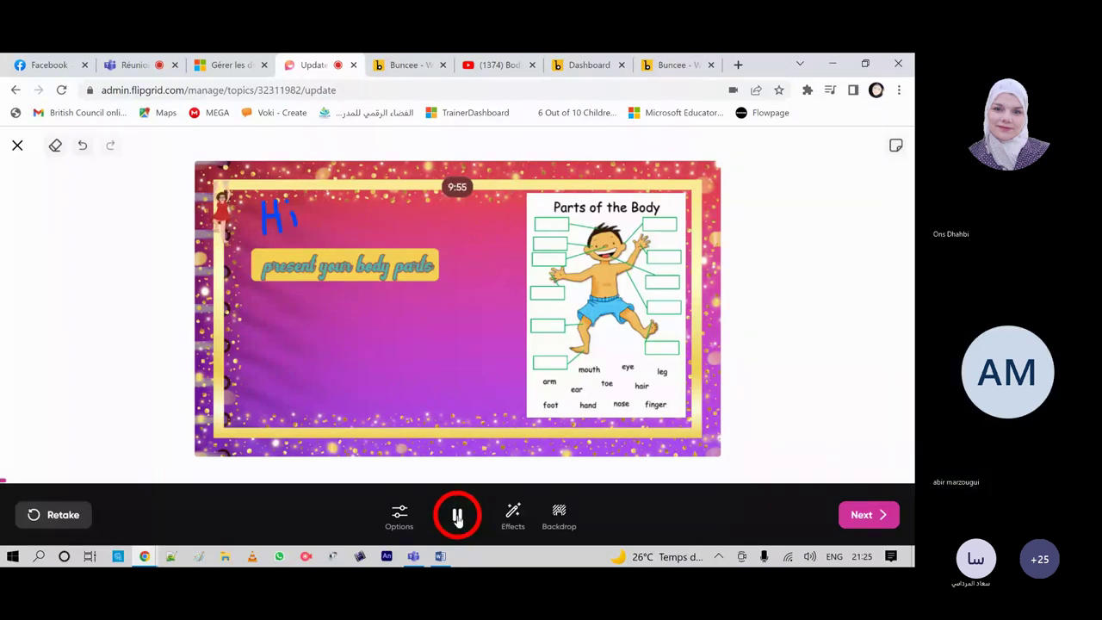
left_click(457, 517)
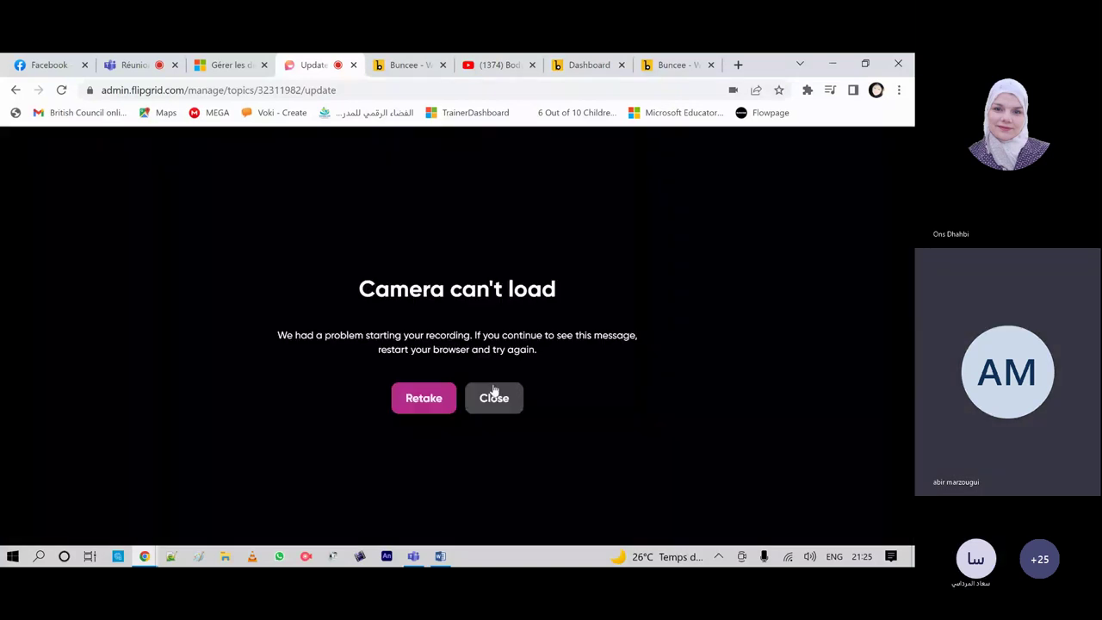
left_click(495, 396)
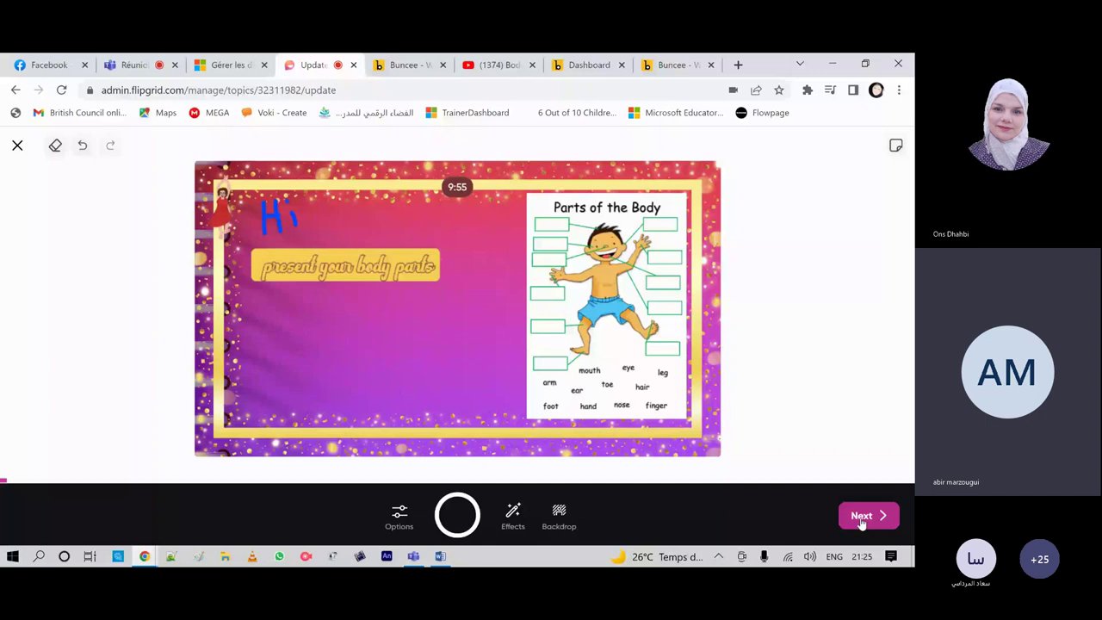
Step: Go through review to the cover photo step, back to editing, then to cover photo again
left_click(862, 516)
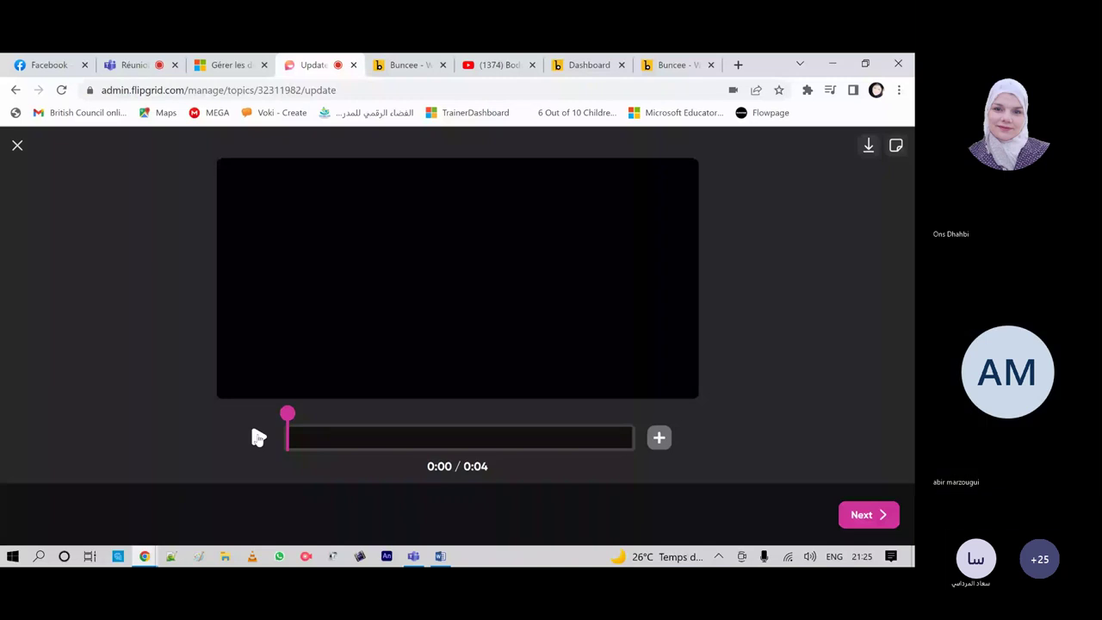
left_click(867, 520)
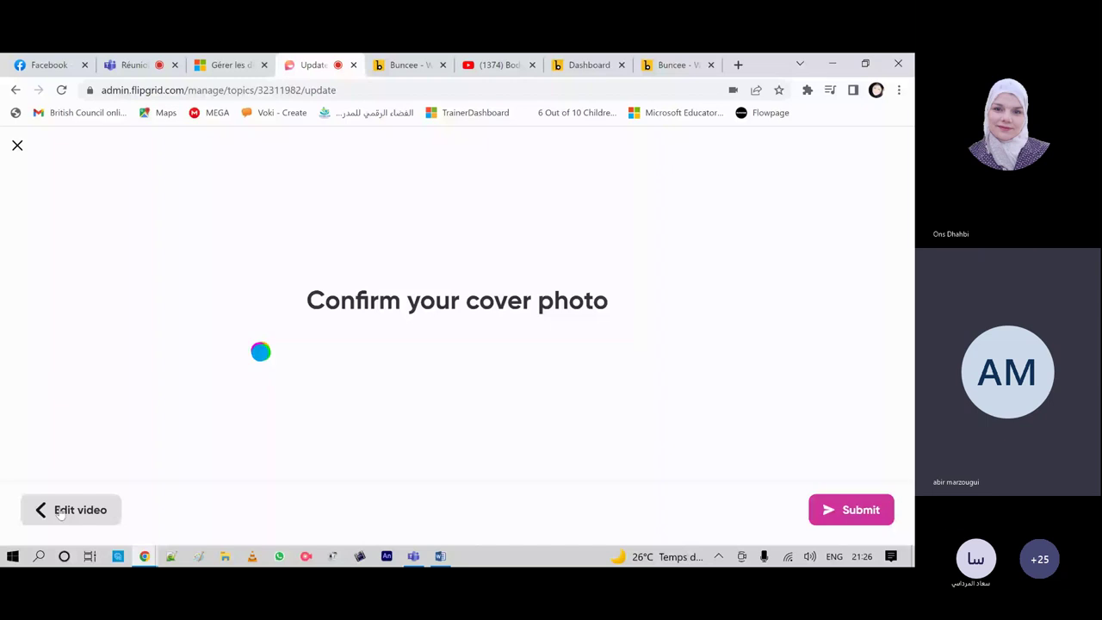
left_click(62, 510)
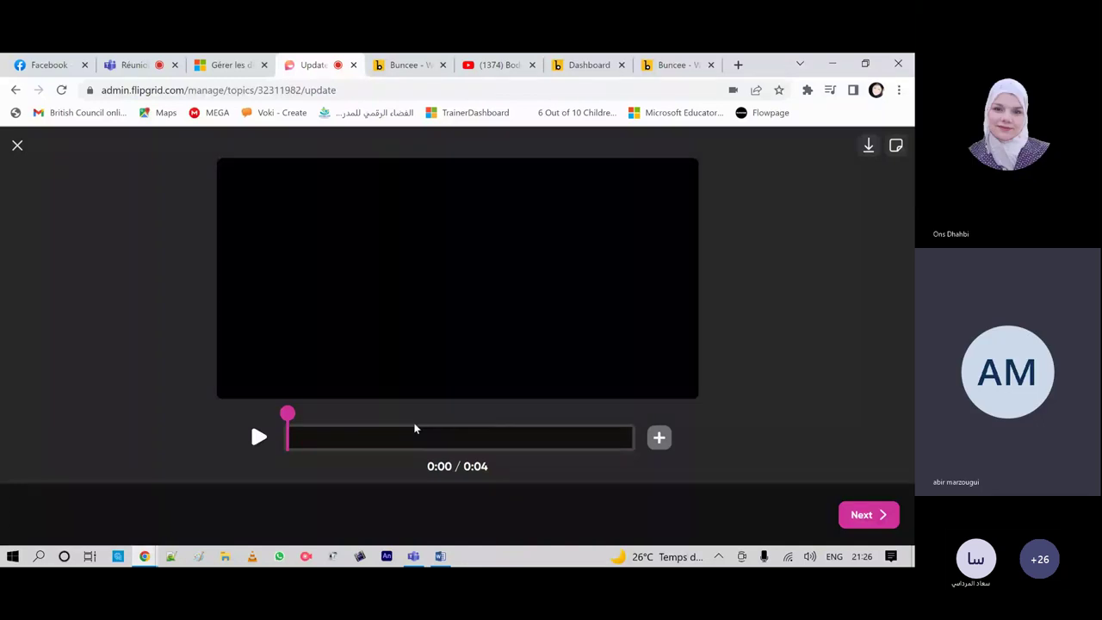
left_click(864, 520)
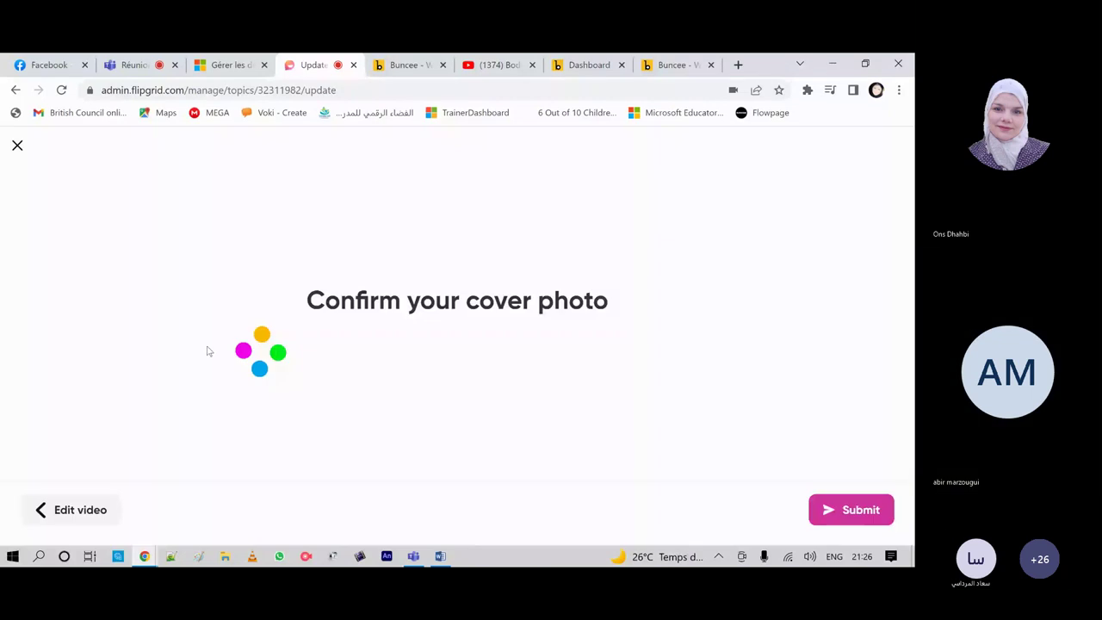
Step: Submit the video, dismiss the upload failure, and exit the recorder without recording
left_click(853, 516)
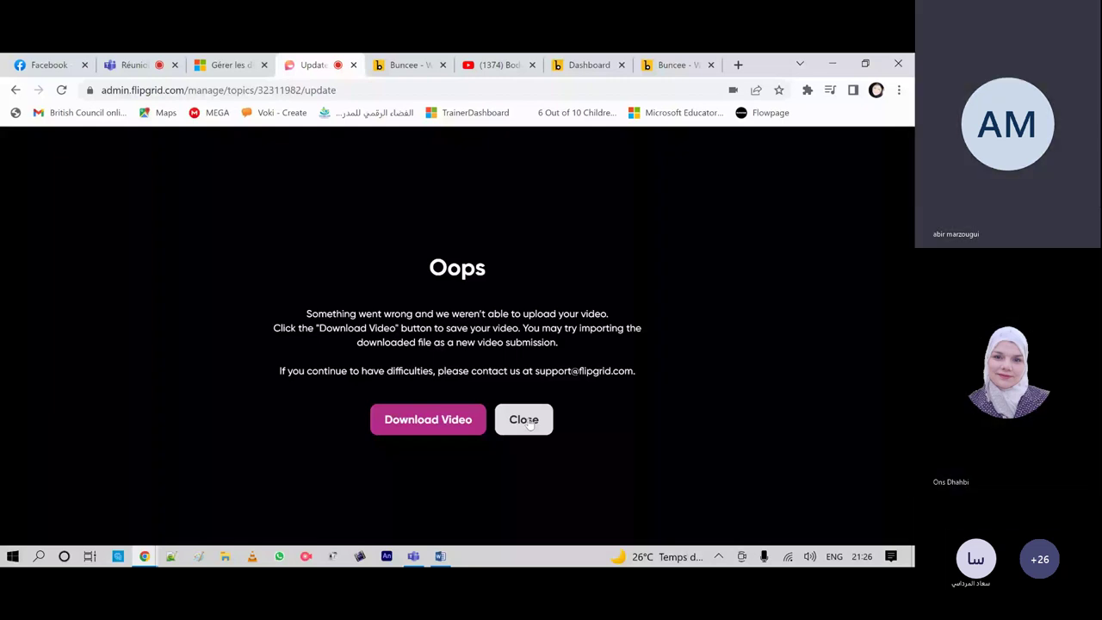
left_click(524, 420)
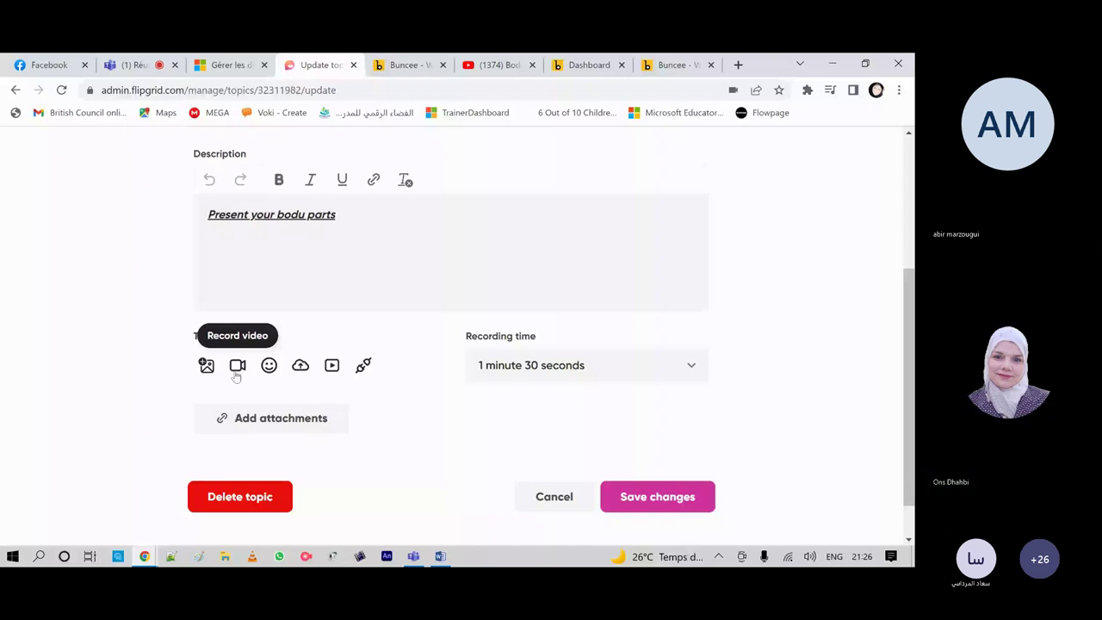
left_click(237, 367)
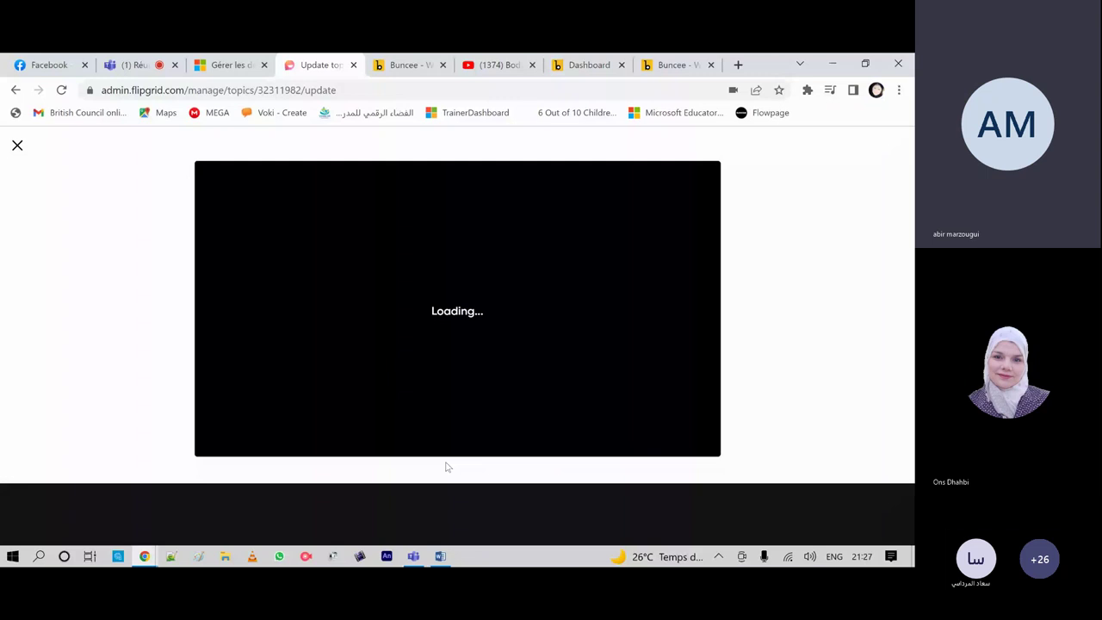
left_click(17, 148)
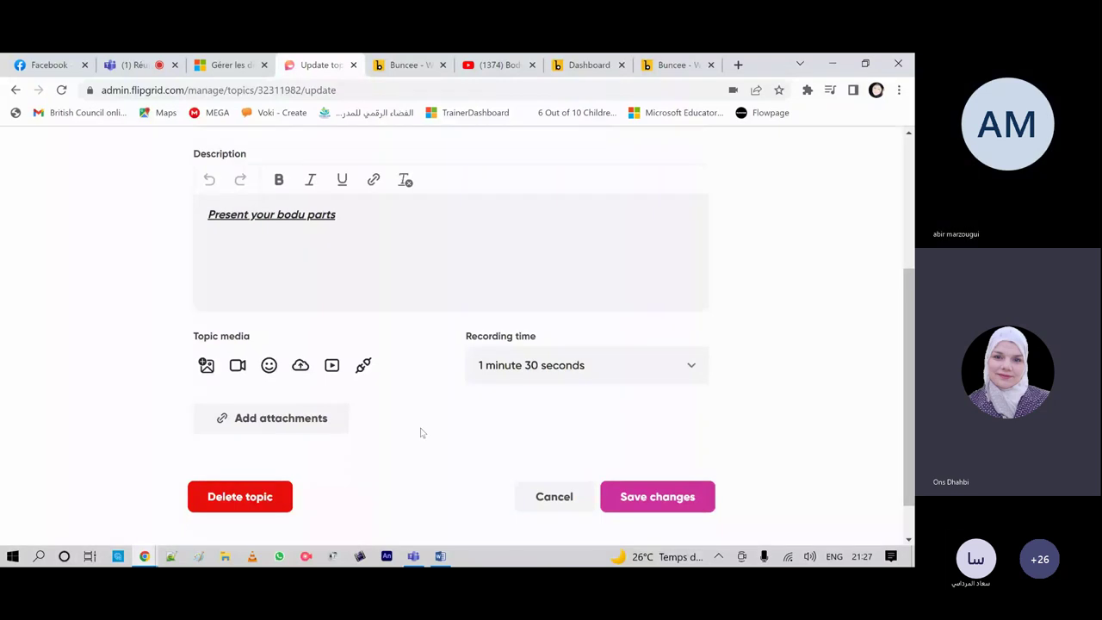
Step: Save the body parts topic edits without adding an attachment link
left_click(258, 420)
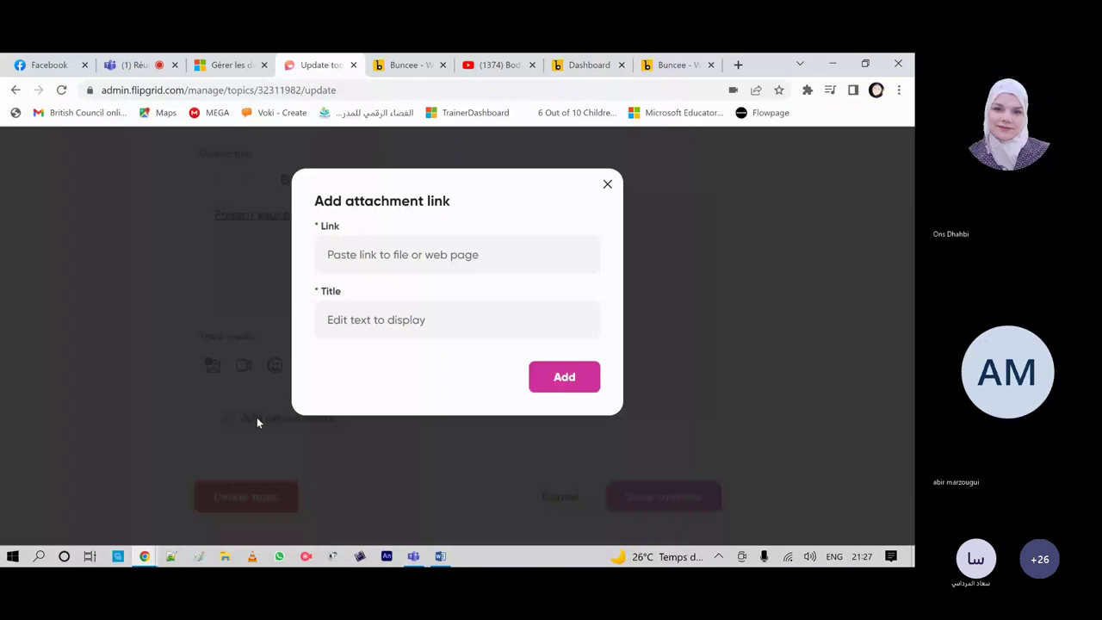
left_click(607, 184)
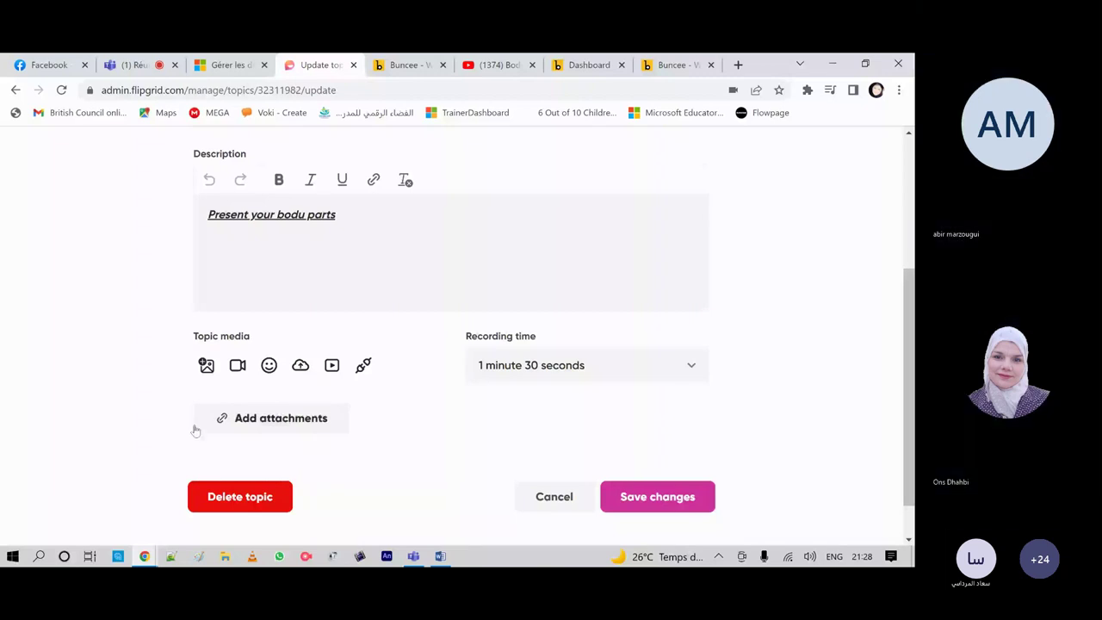
left_click(660, 499)
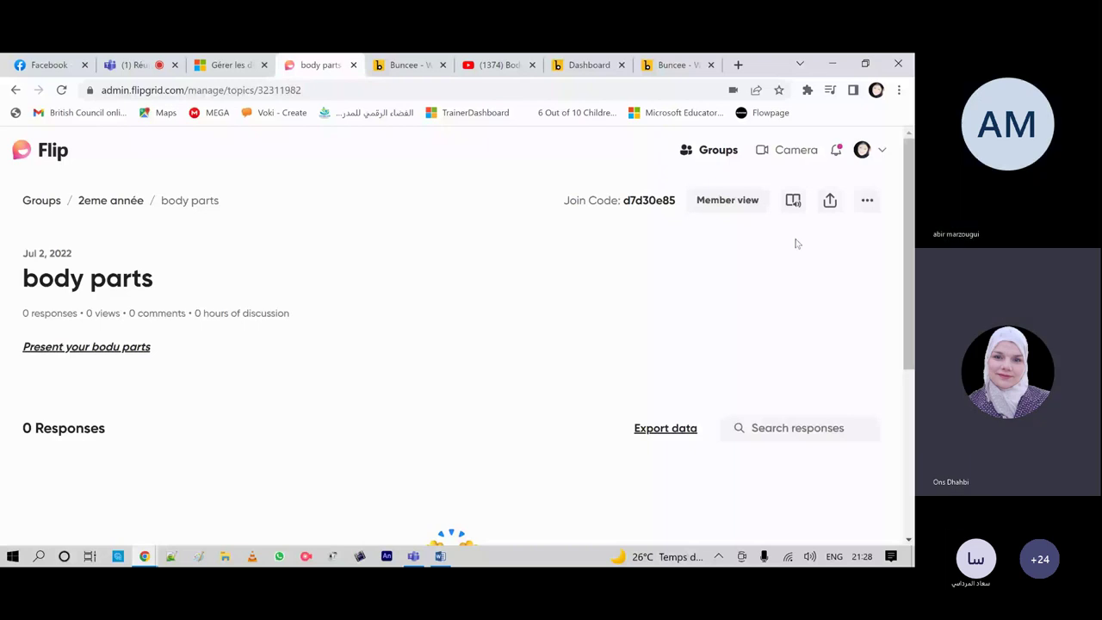
Step: Open the camera recorder for the body parts topic from its options menu
left_click(867, 200)
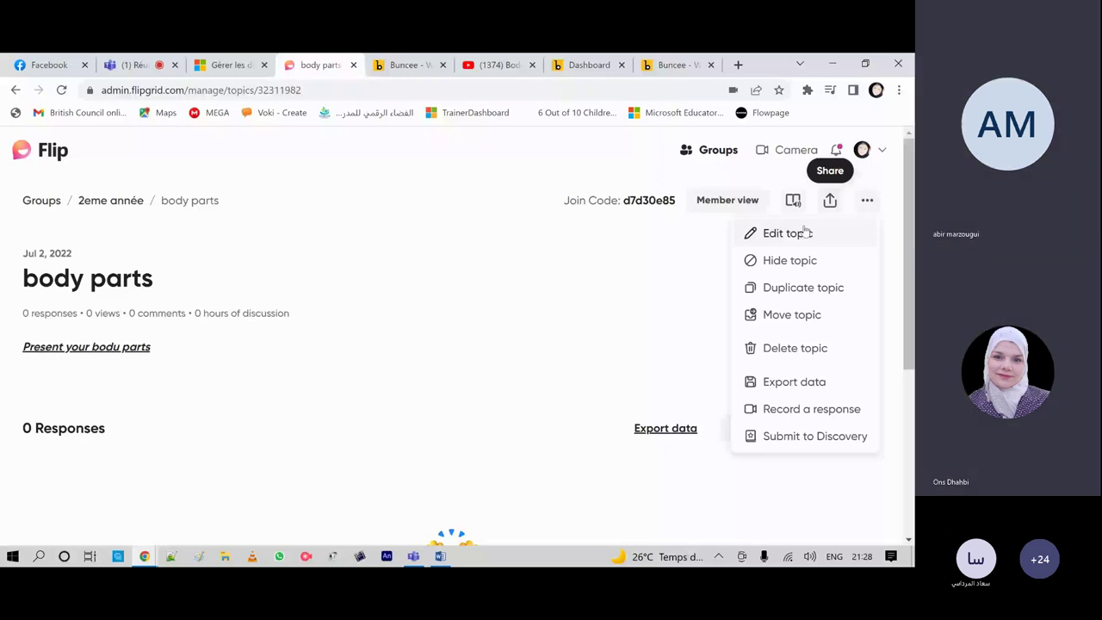
left_click(805, 230)
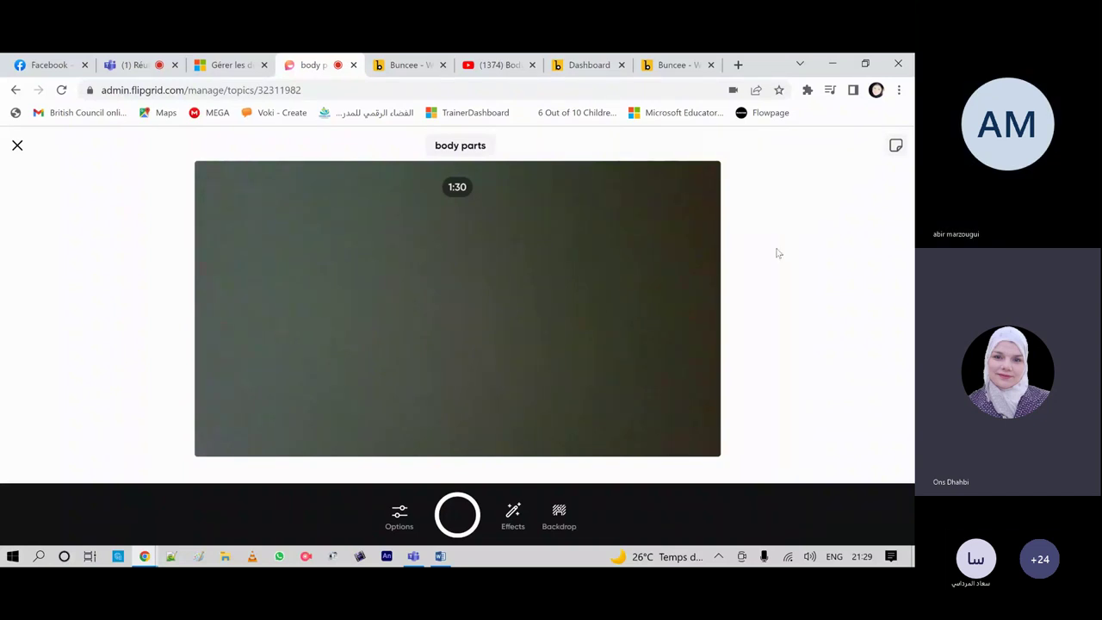
Step: Switch the recorder to Mic only, then bring up the Effects backdrop choices
left_click(392, 520)
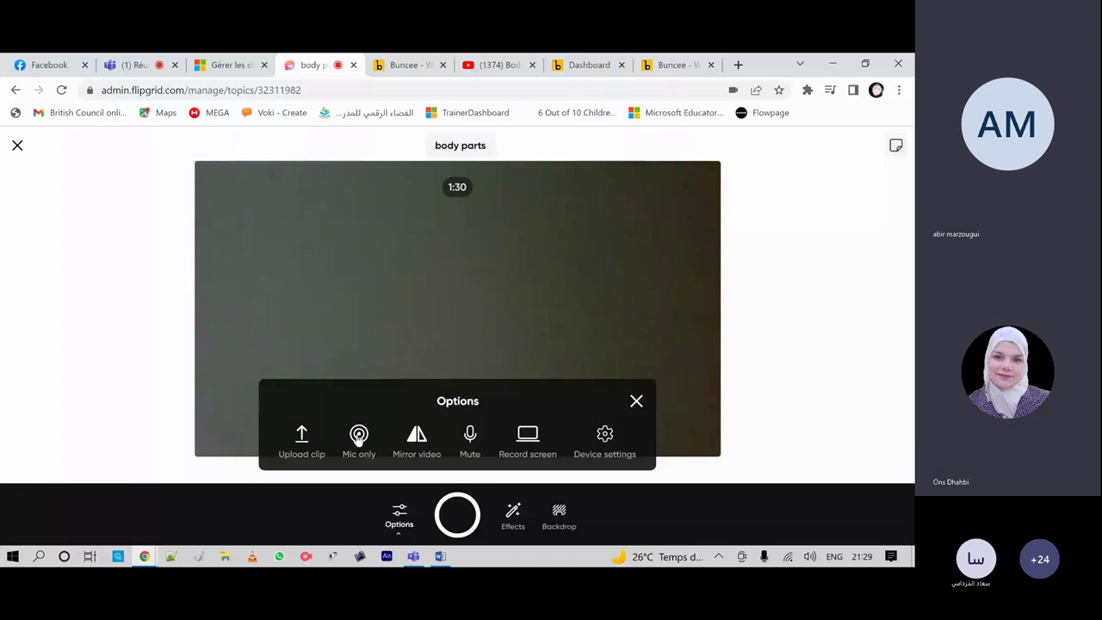
left_click(359, 437)
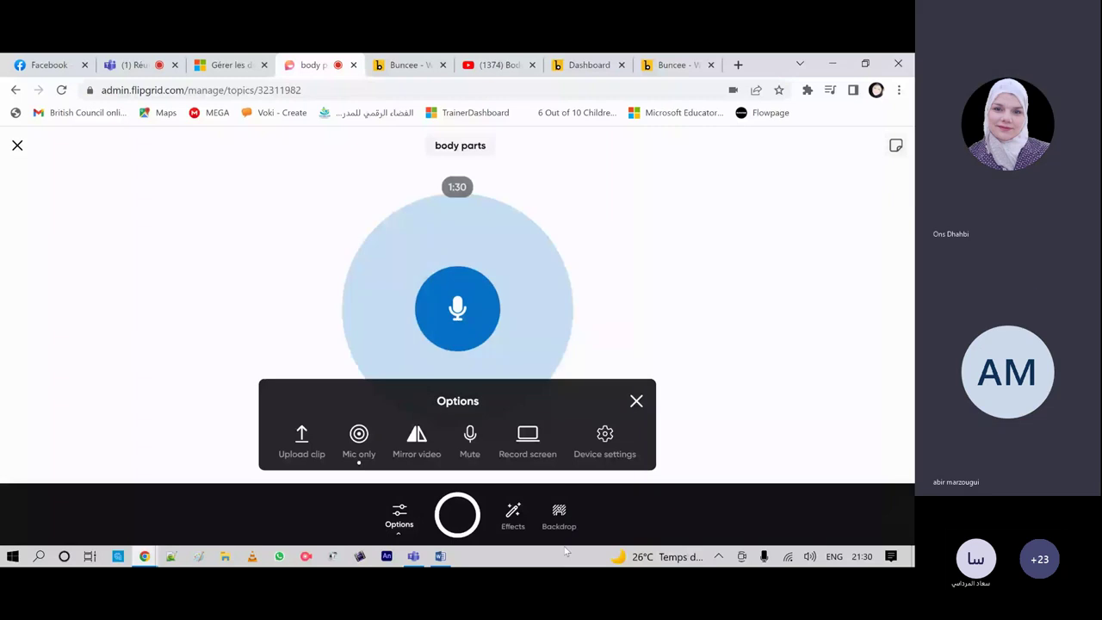
left_click(514, 516)
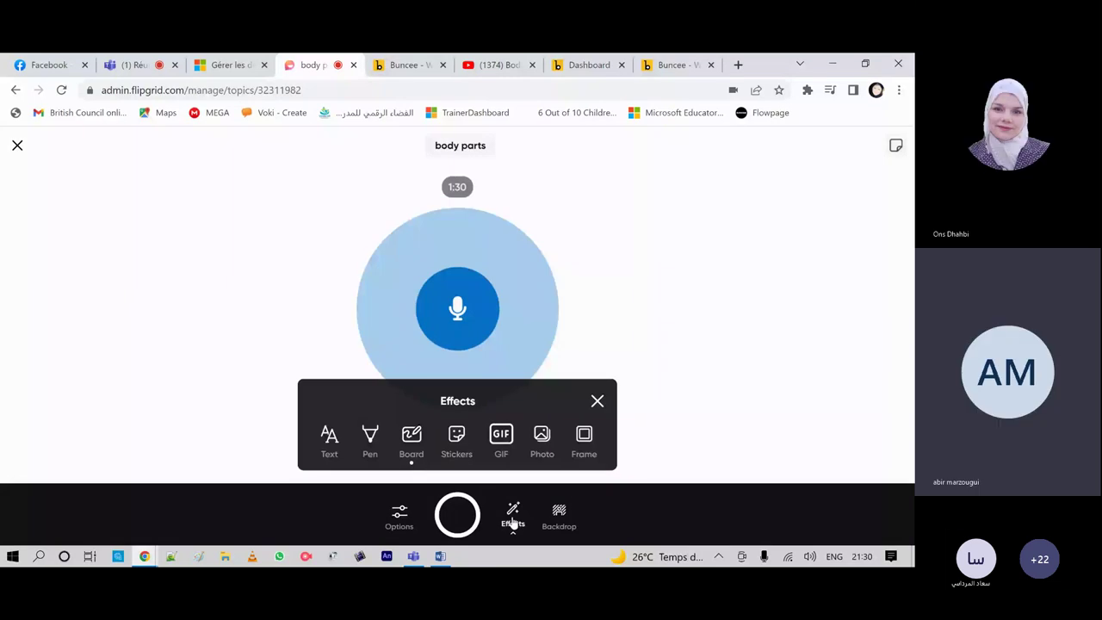
left_click(559, 516)
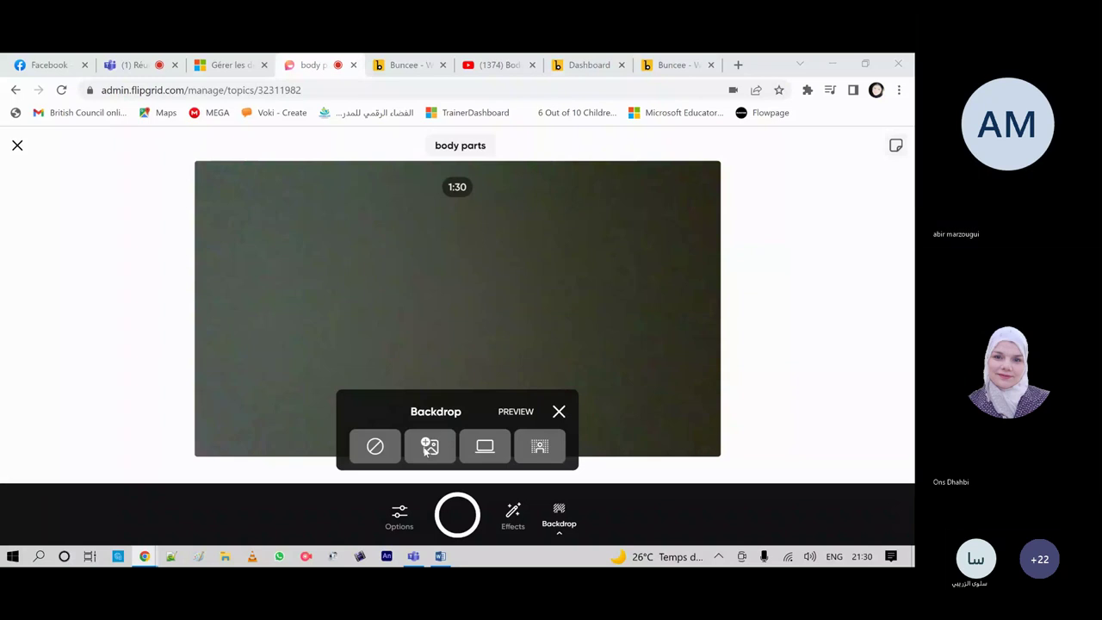
left_click(428, 447)
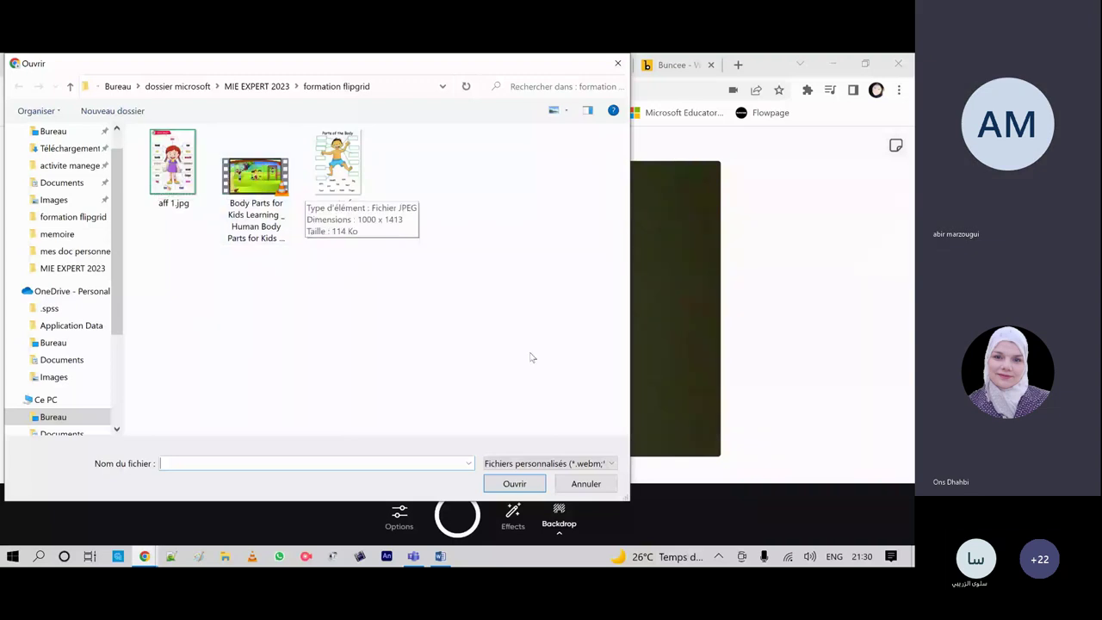
left_click(577, 484)
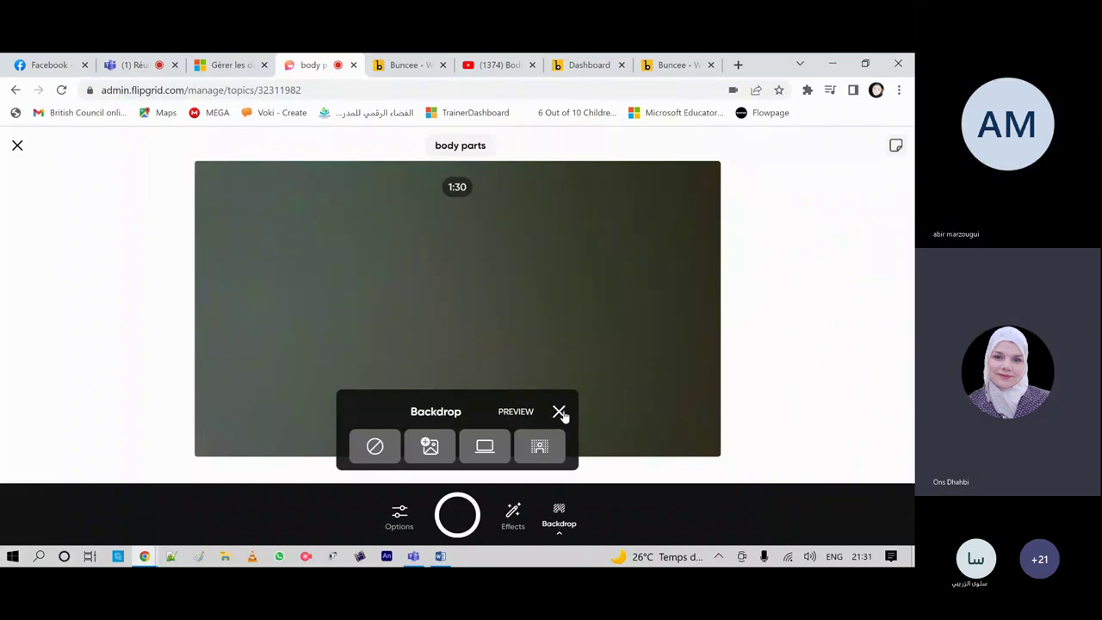
left_click(559, 413)
left_click(513, 520)
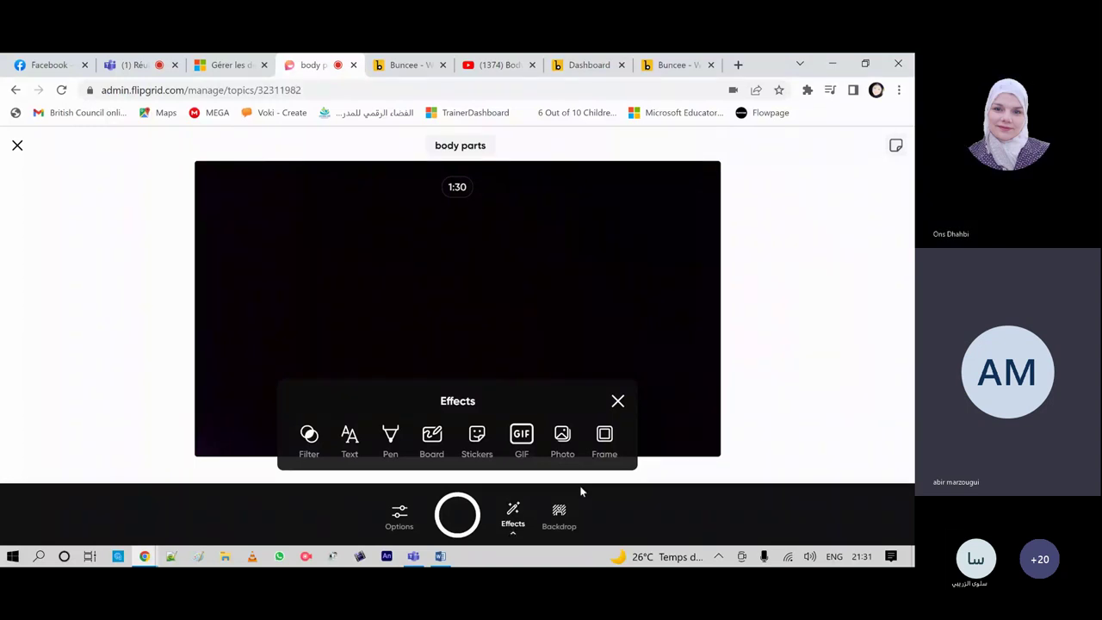
left_click(559, 513)
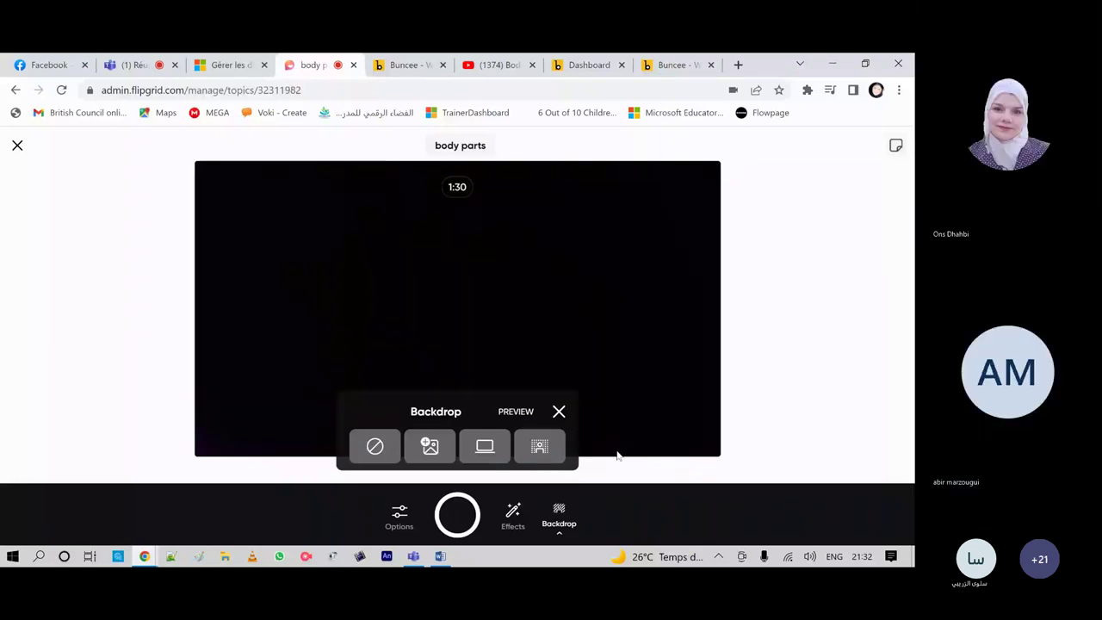
Step: Replace the Backdrop panel with the recorder's Effects options
left_click(512, 517)
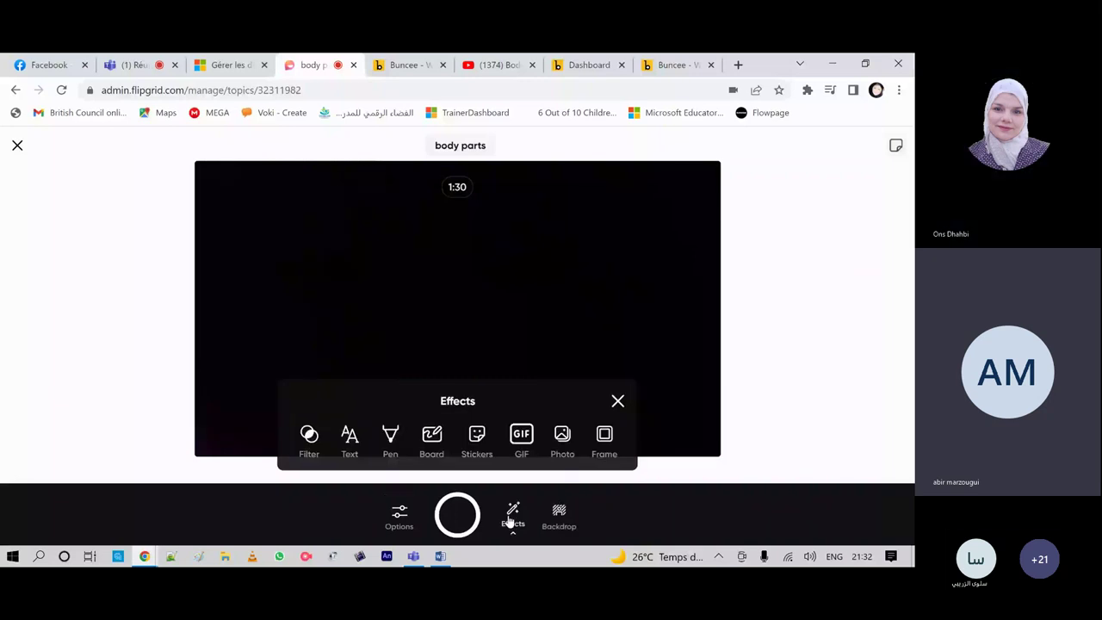
Step: Put the red grid board beside the camera view, shrink the video to 46%, and return to effects
left_click(431, 435)
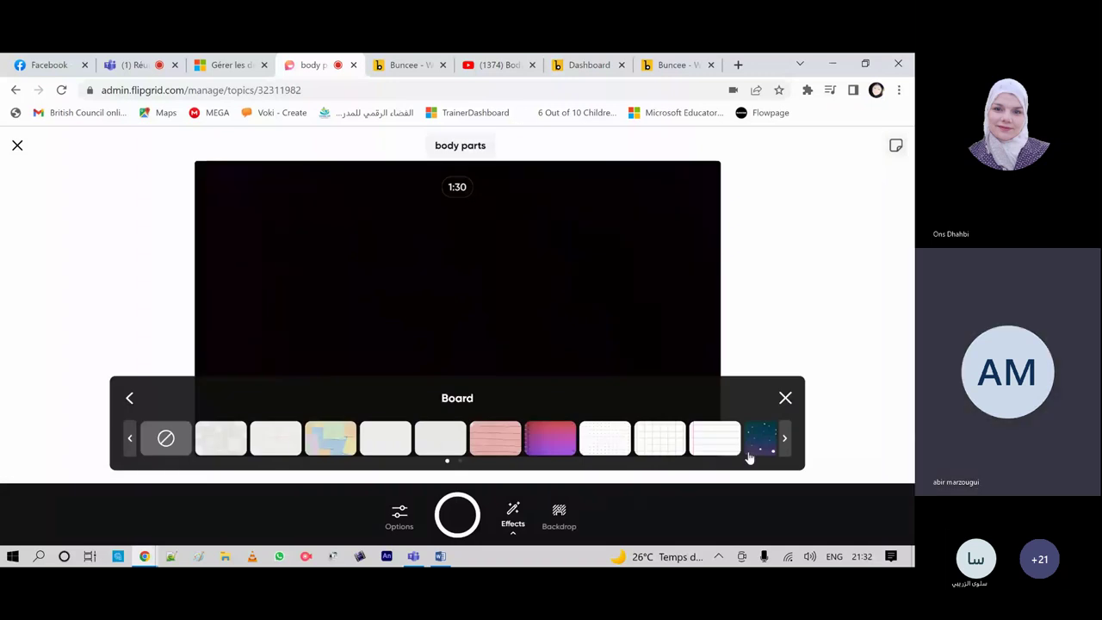
left_click(785, 440)
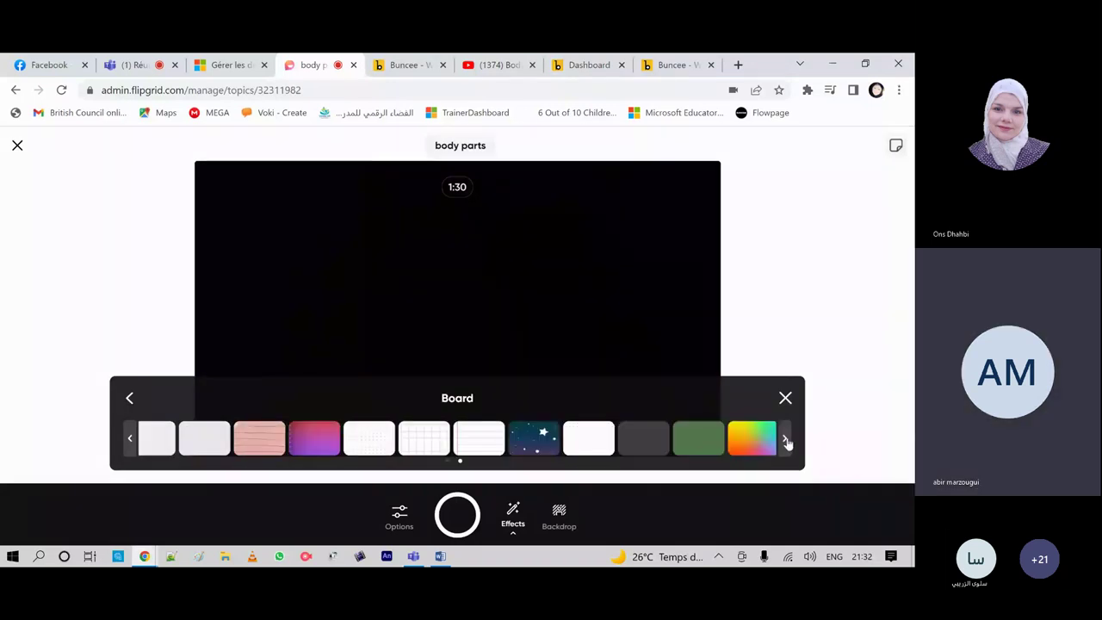
left_click(785, 441)
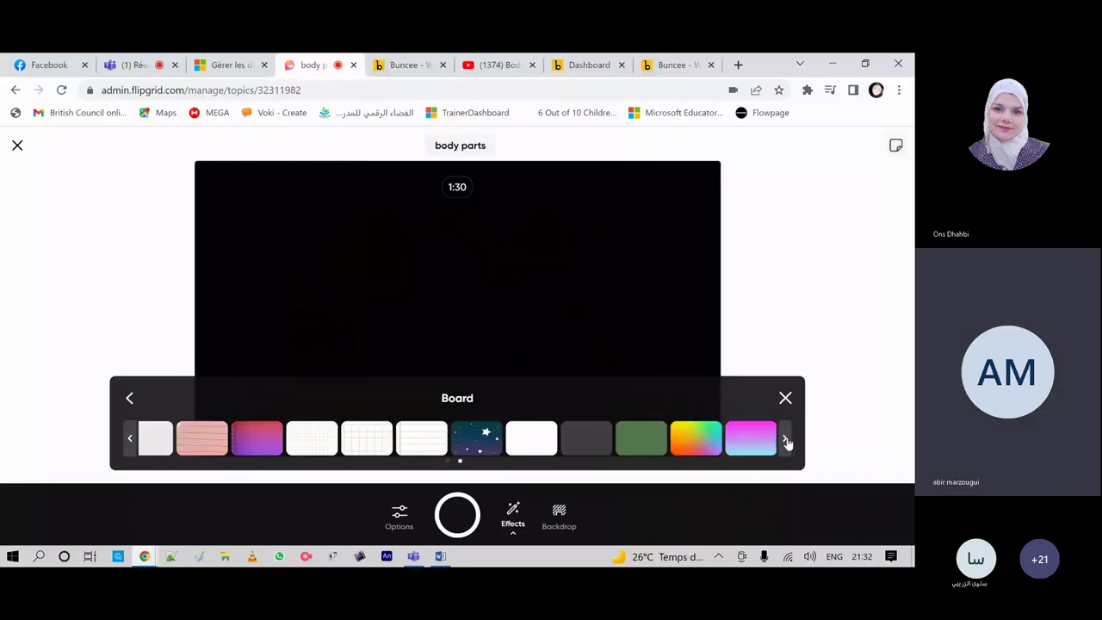
left_click(128, 440)
left_click(128, 440)
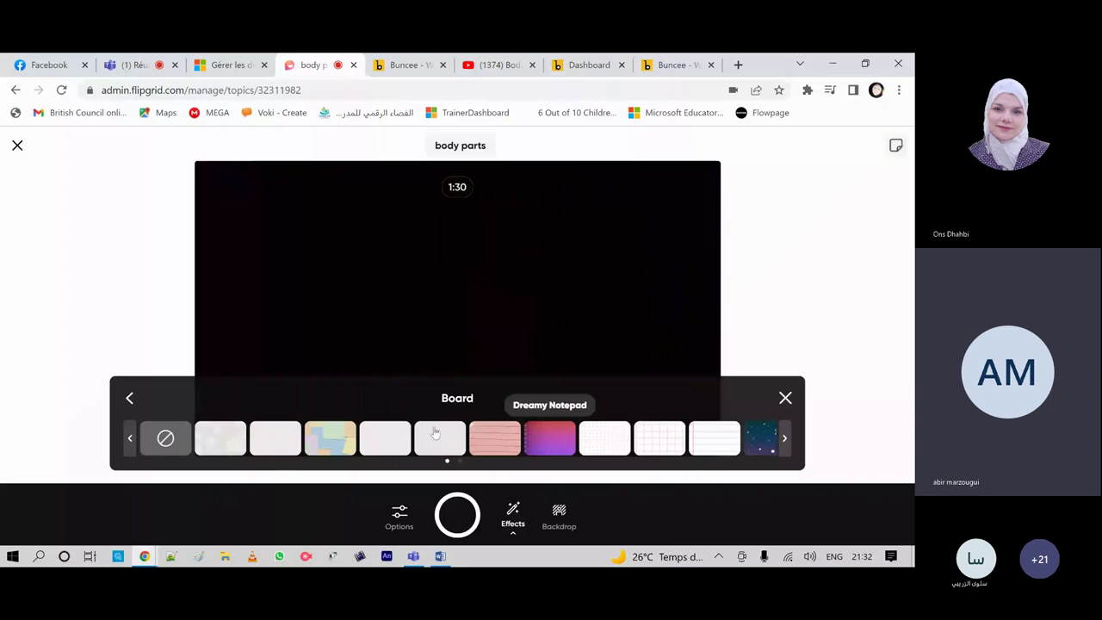
left_click(436, 433)
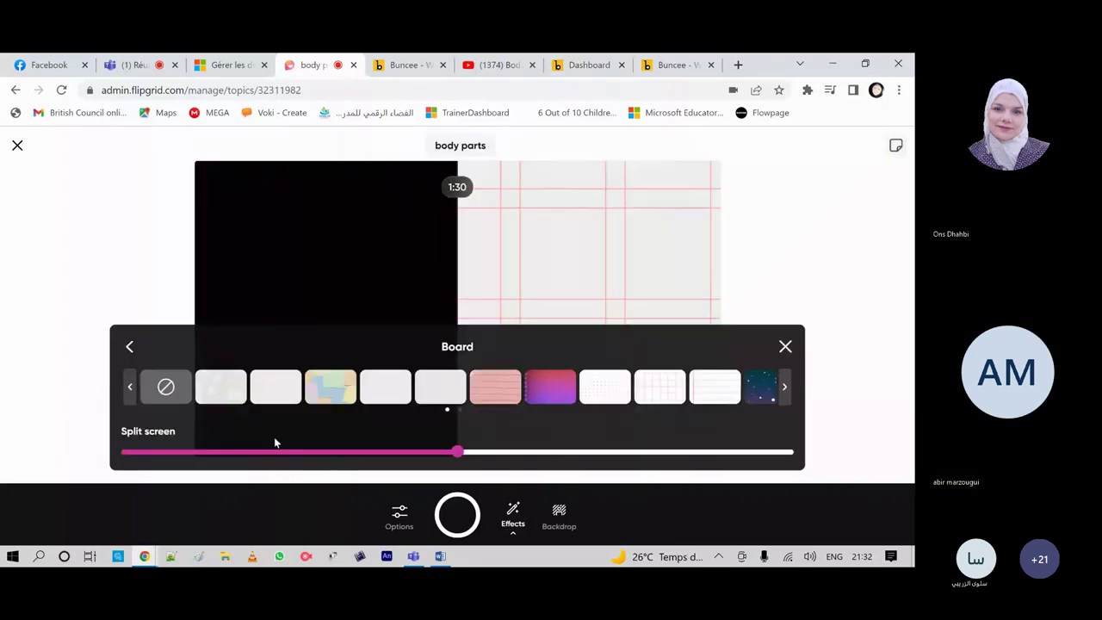
mouse_move(457, 457)
left_click_drag(457, 457, 93, 455)
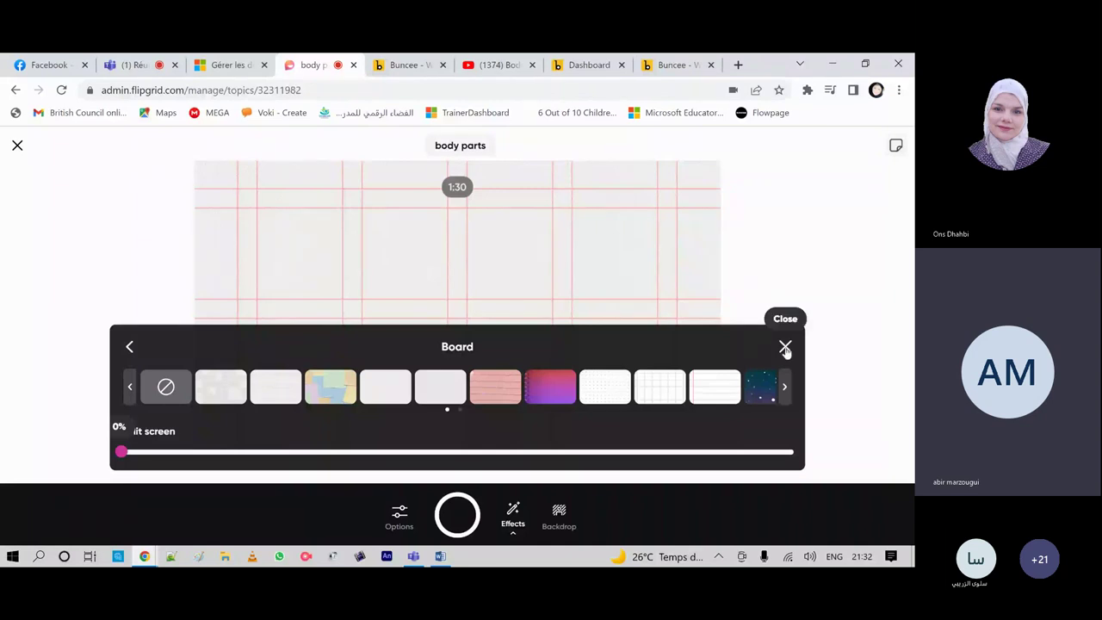
left_click(515, 520)
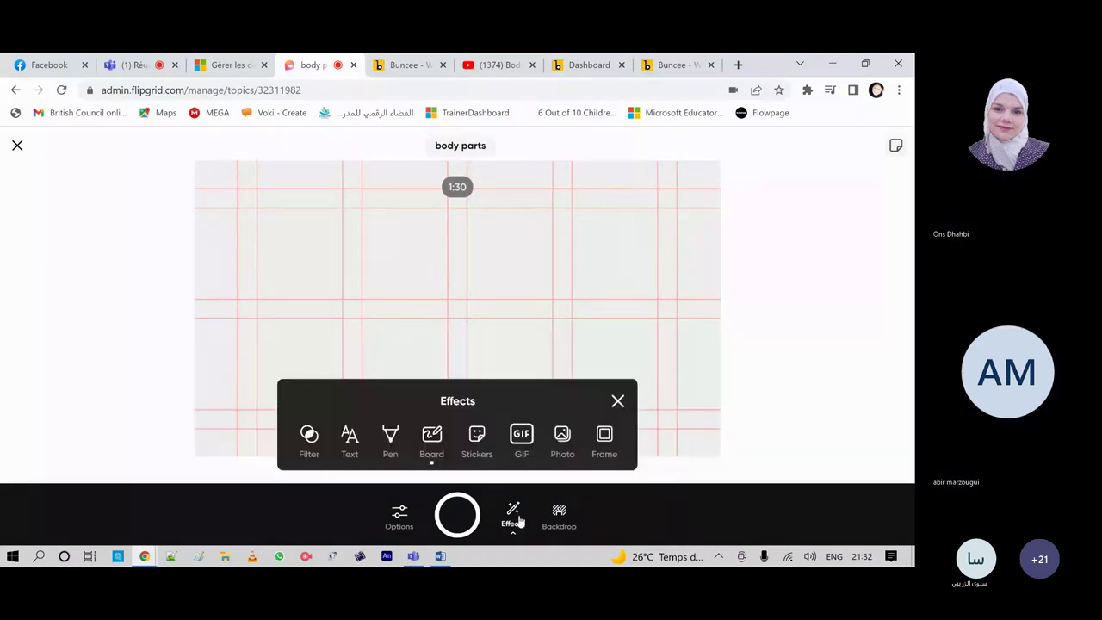
Step: Apply the purple hearts-and-balloons frame and bring up the Add photo panel
left_click(604, 439)
left_click(500, 440)
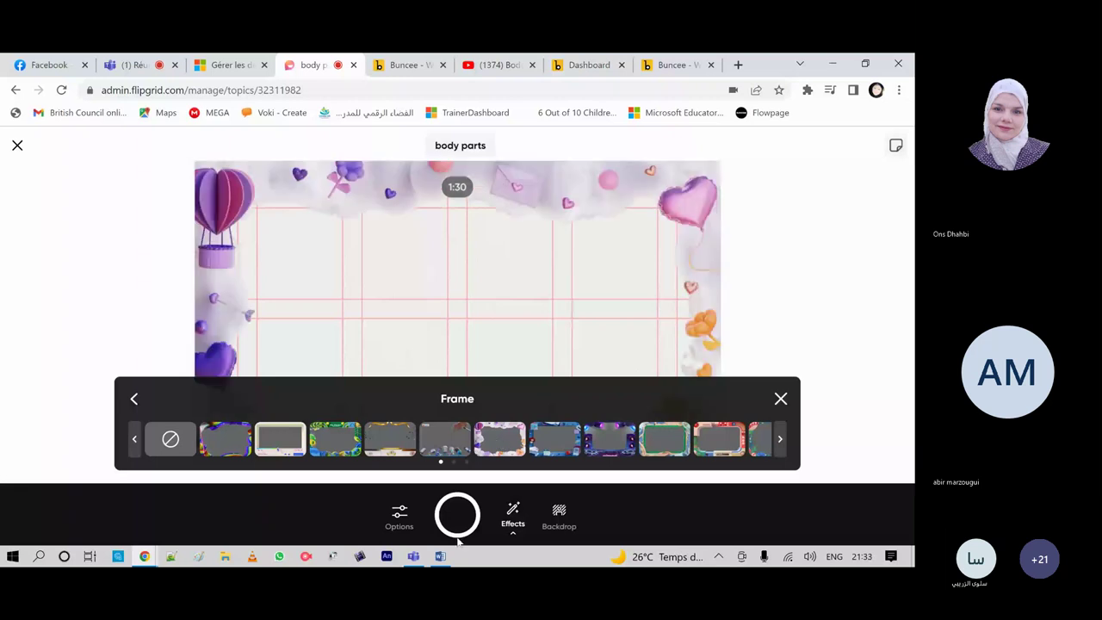
left_click(512, 516)
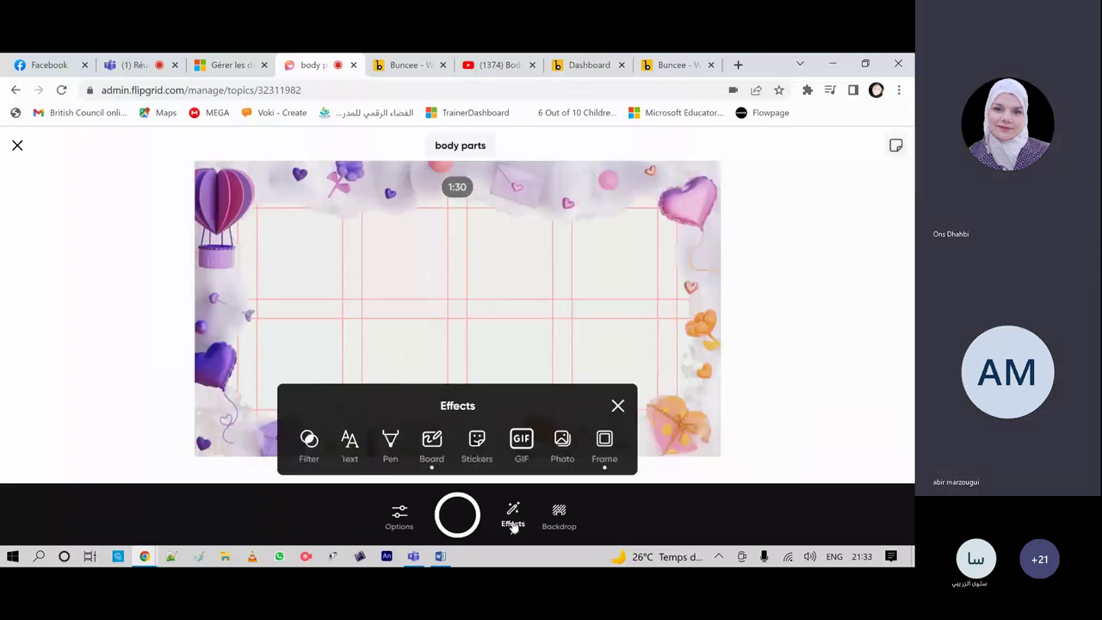
left_click(561, 443)
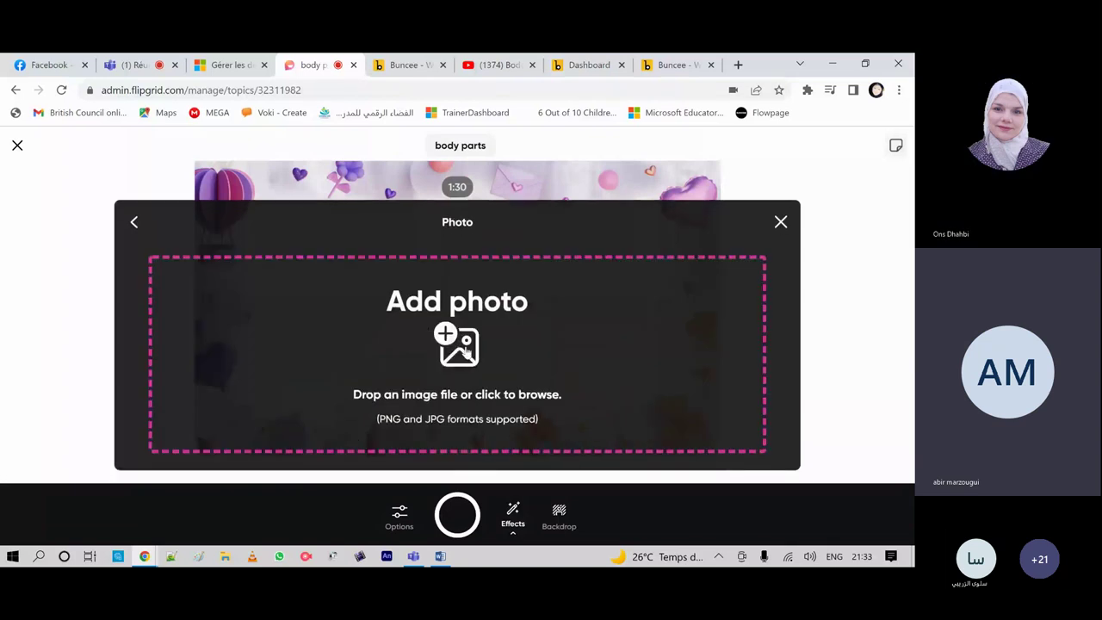
Step: Insert aff 1.jpg onto the slide, move it right and enlarge it
left_click(479, 361)
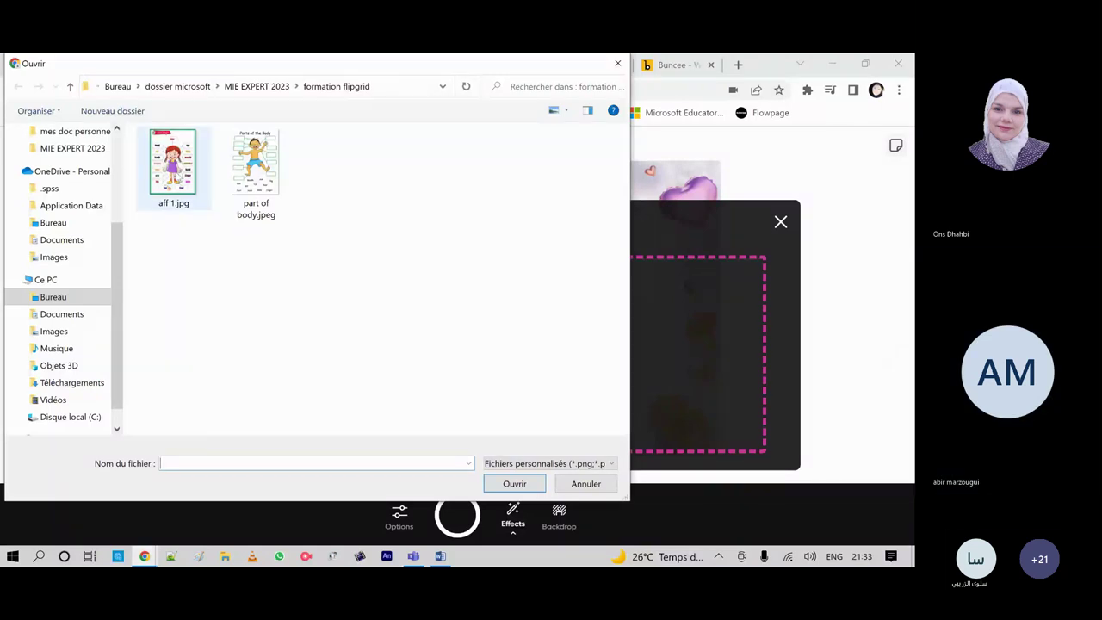
double_click(173, 163)
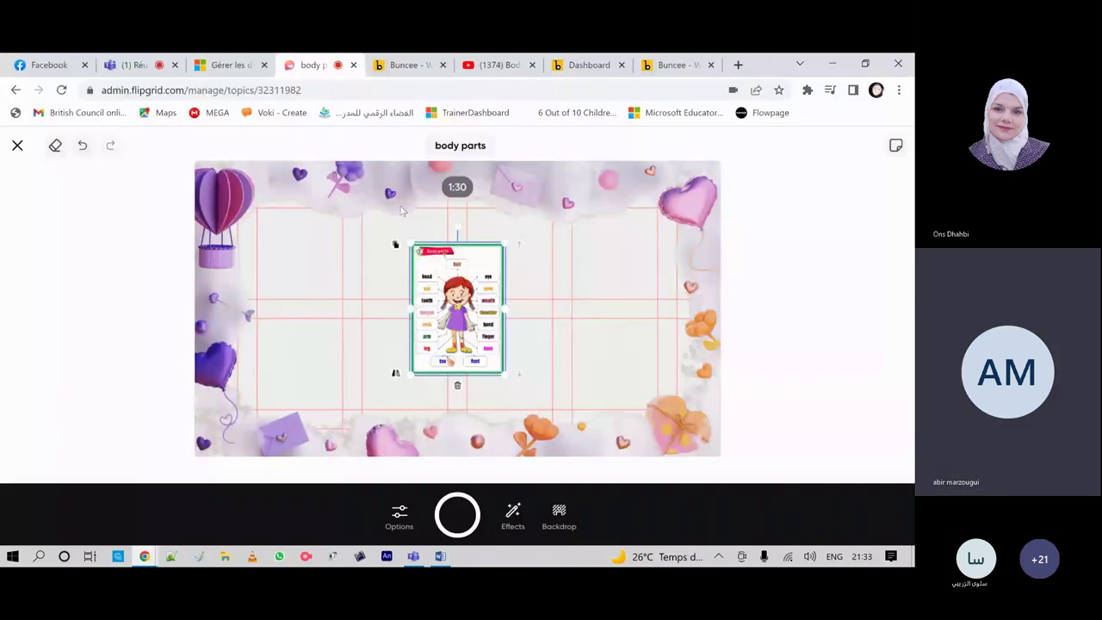
left_click_drag(424, 357, 598, 326)
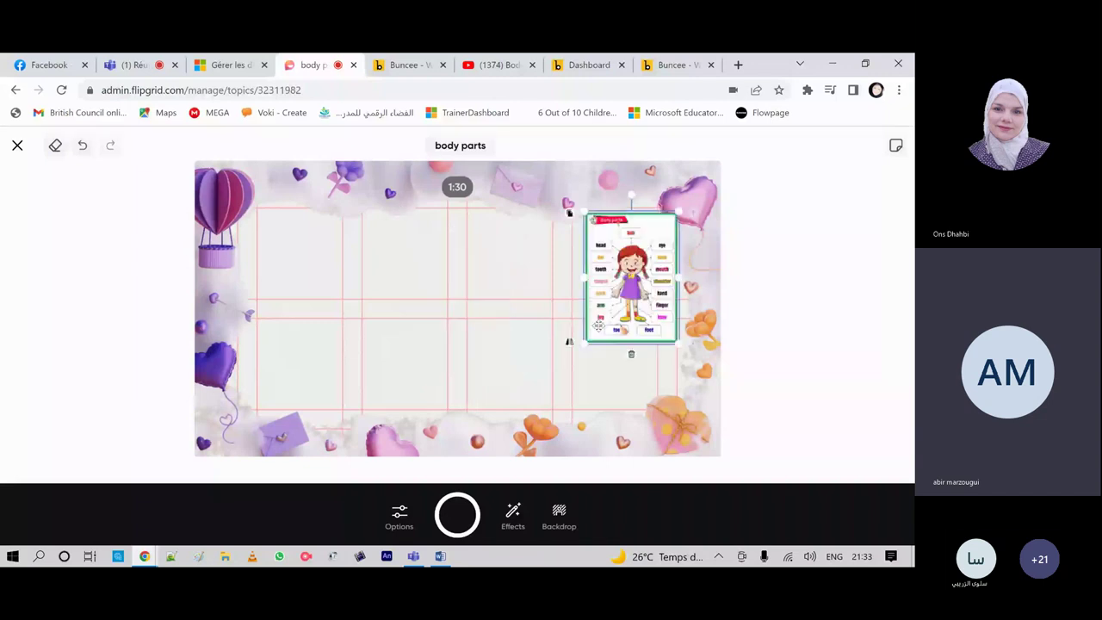
left_click_drag(575, 351, 519, 429)
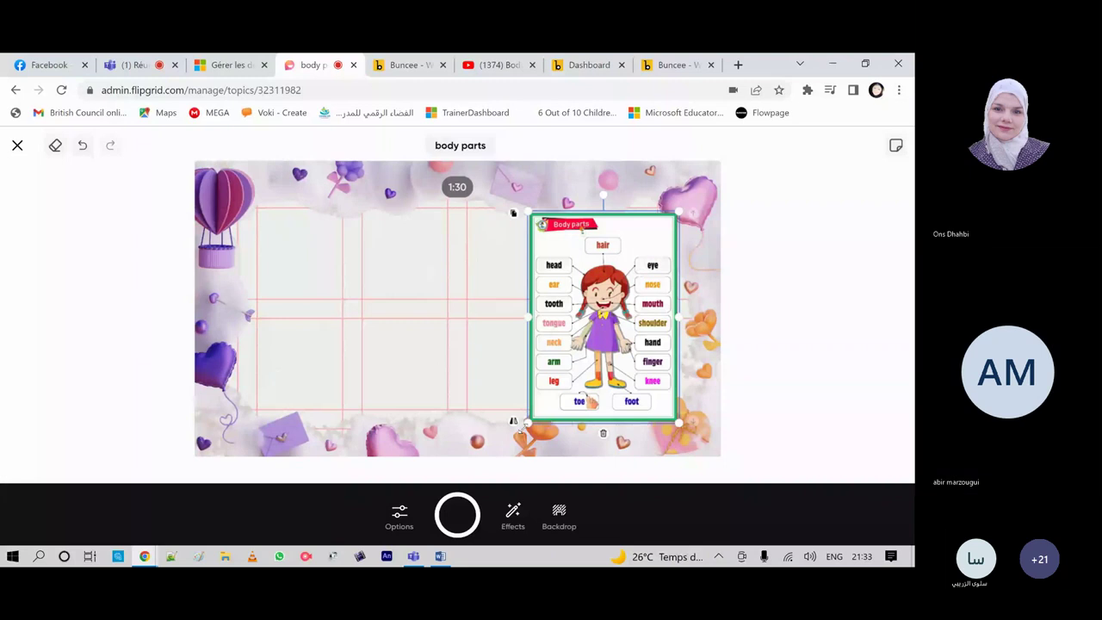
left_click_drag(592, 319, 585, 306)
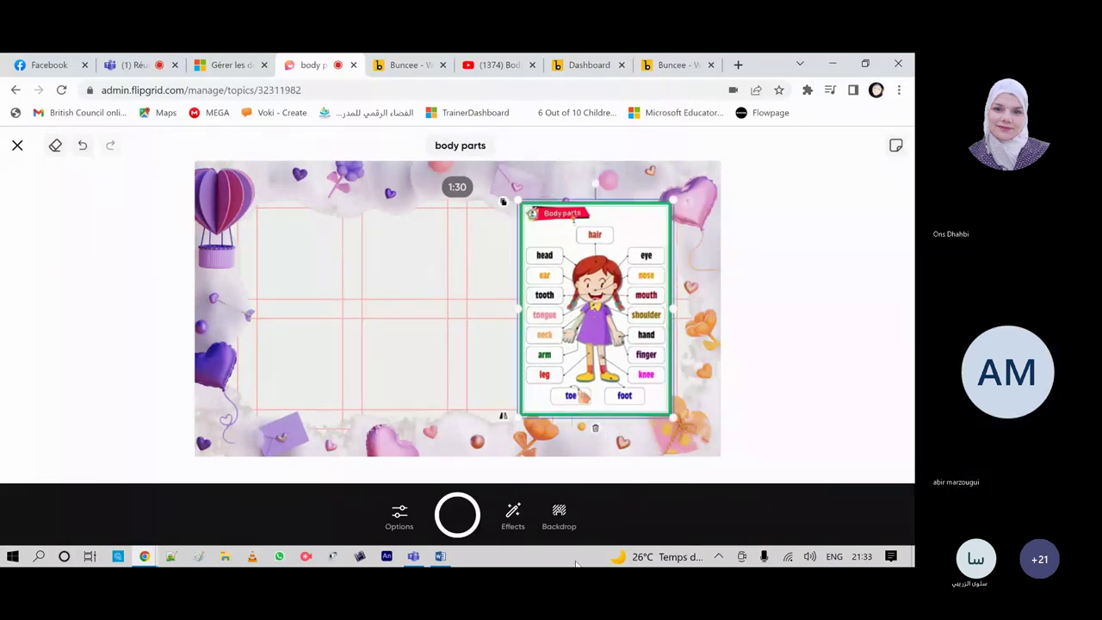
left_click(513, 517)
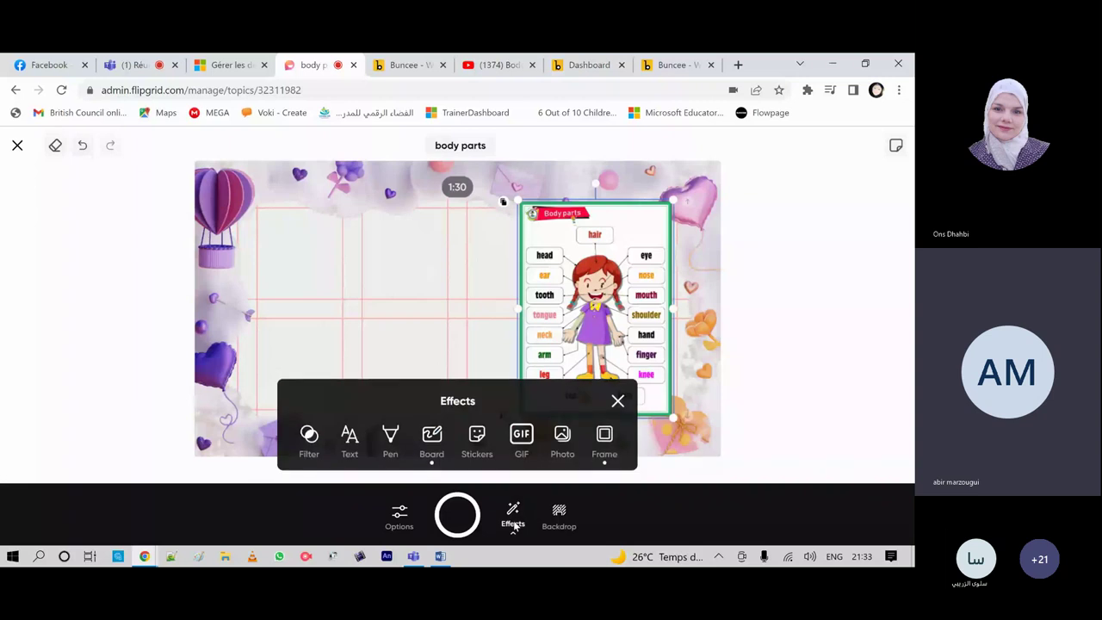
Step: Add the thumbs-up sticker from the Giphy Stickers list to the slide
left_click(522, 436)
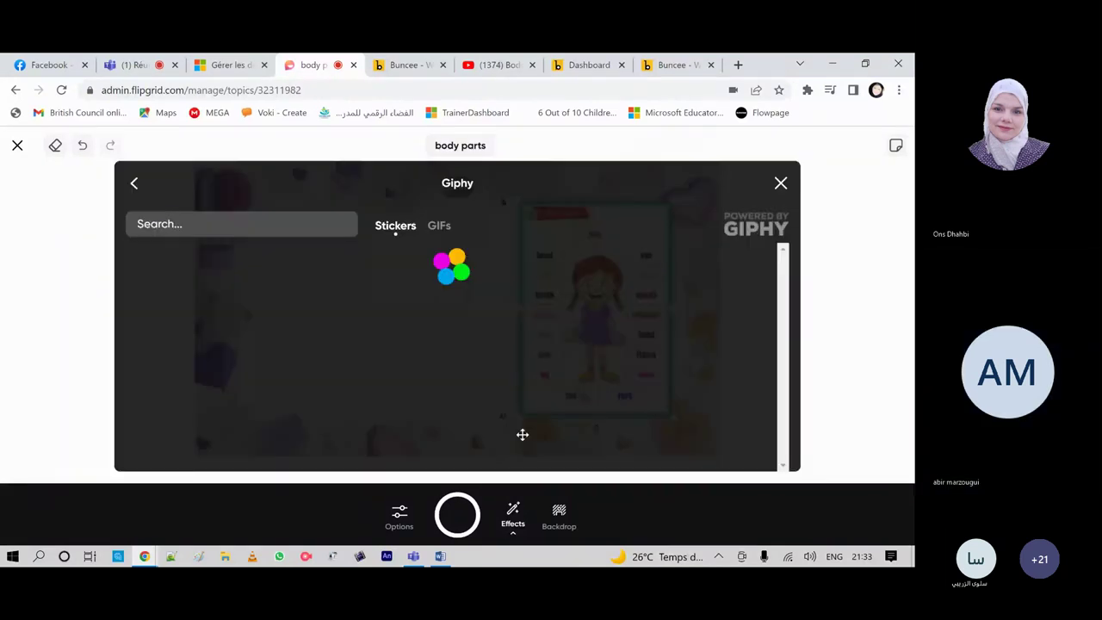
left_click(751, 305)
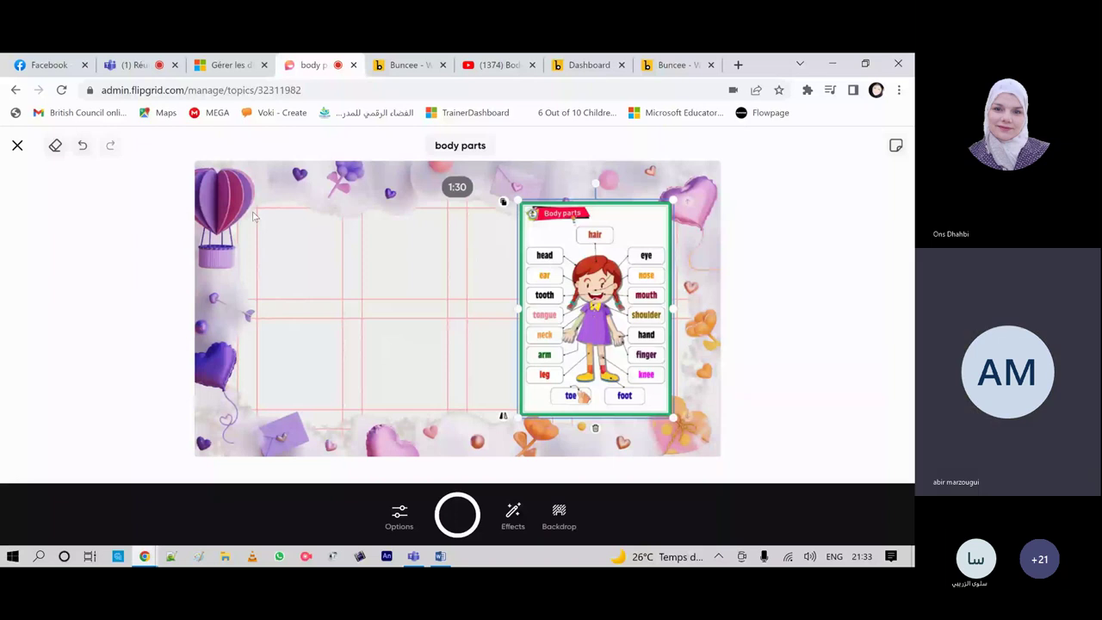
Step: Shrink the thumbs-up sticker and place it in the top-left corner beside the balloon
left_click(512, 516)
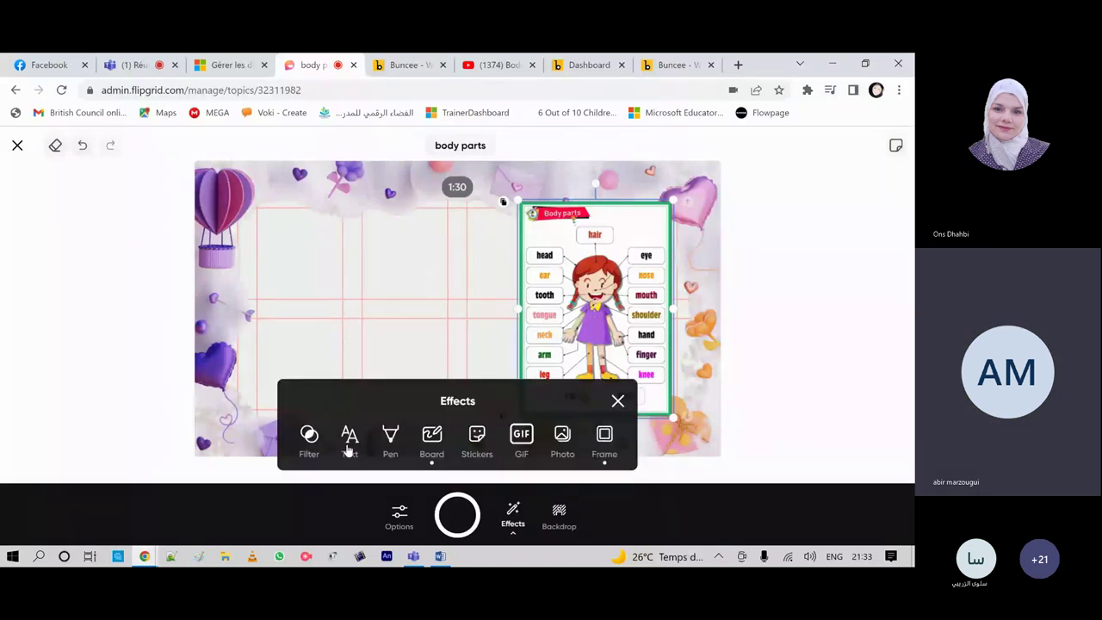
left_click(348, 443)
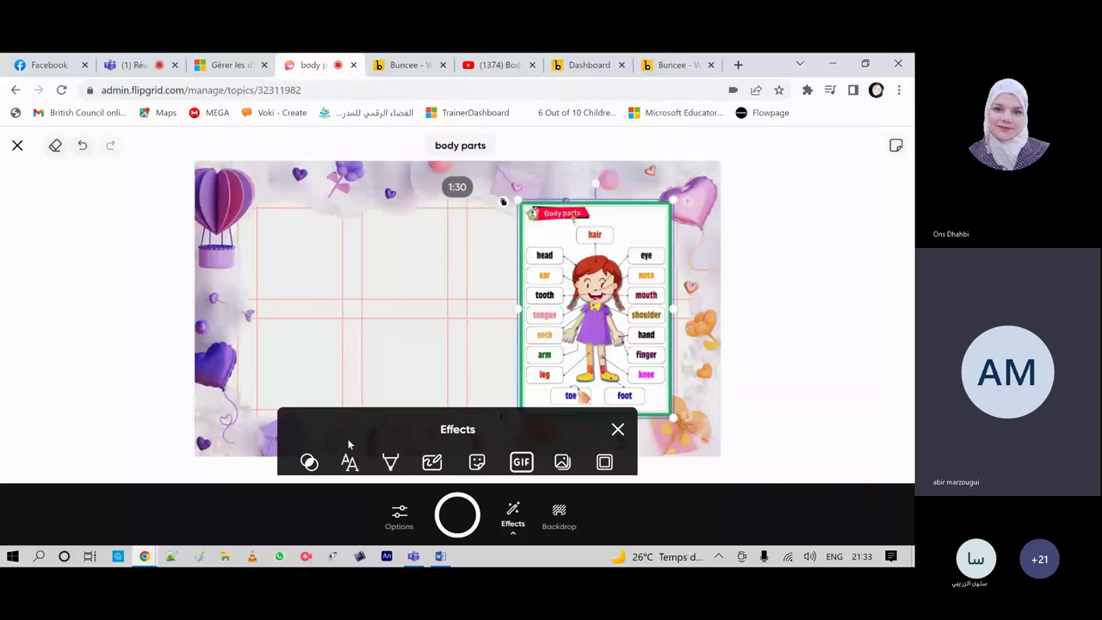
left_click(349, 443)
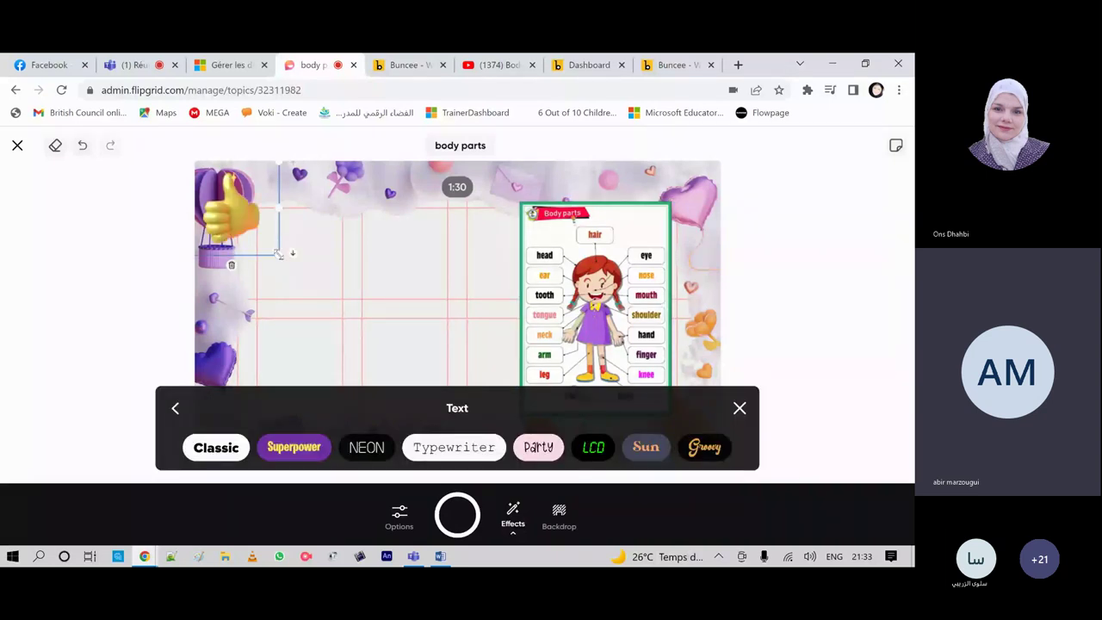
left_click_drag(278, 253, 244, 208)
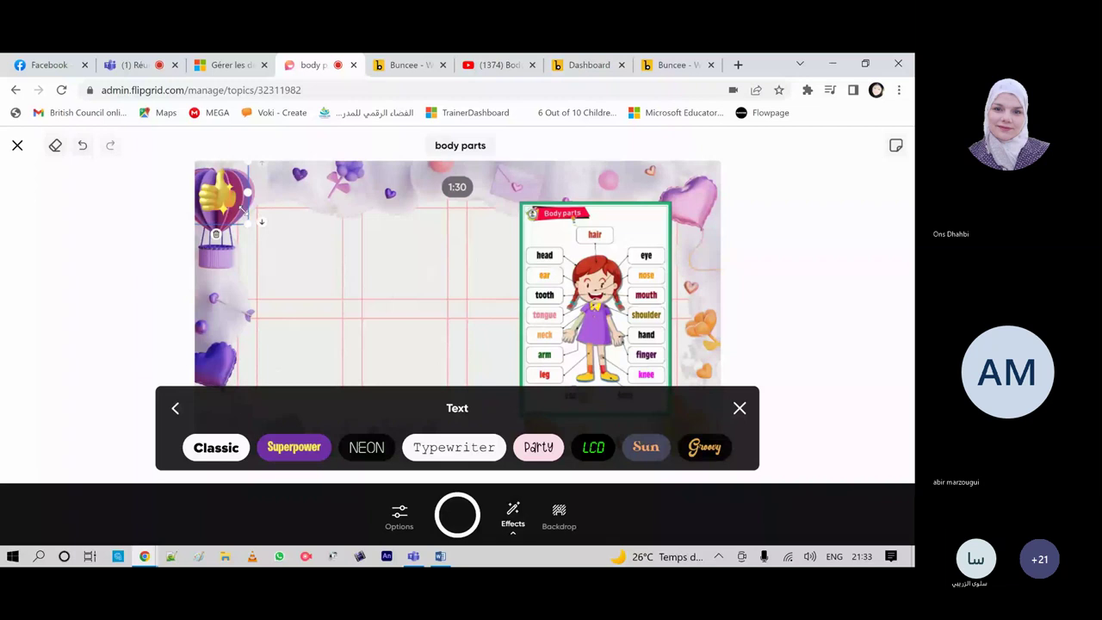
left_click_drag(225, 202, 277, 186)
left_click(513, 517)
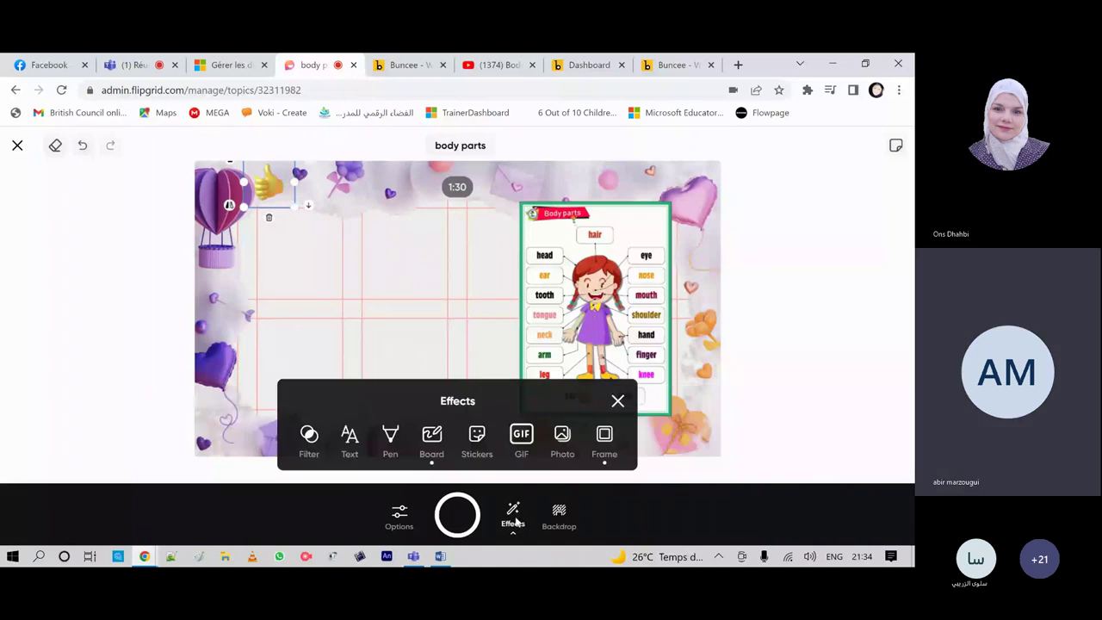
Step: Add a 'body' label in yellow Groovy lettering on a teal background
left_click(349, 439)
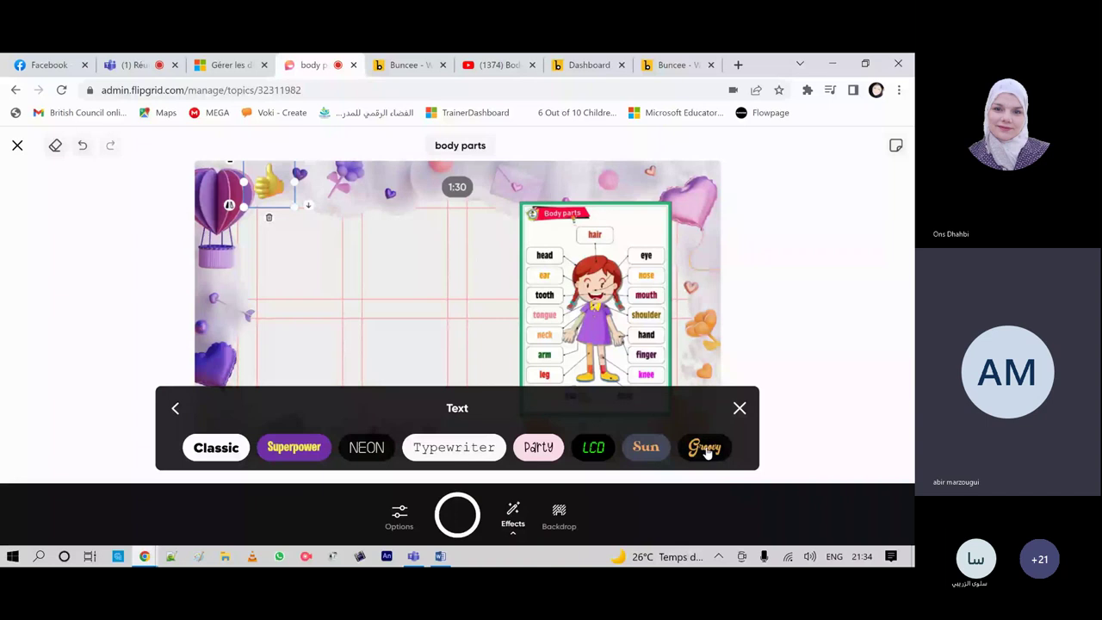
left_click(704, 447)
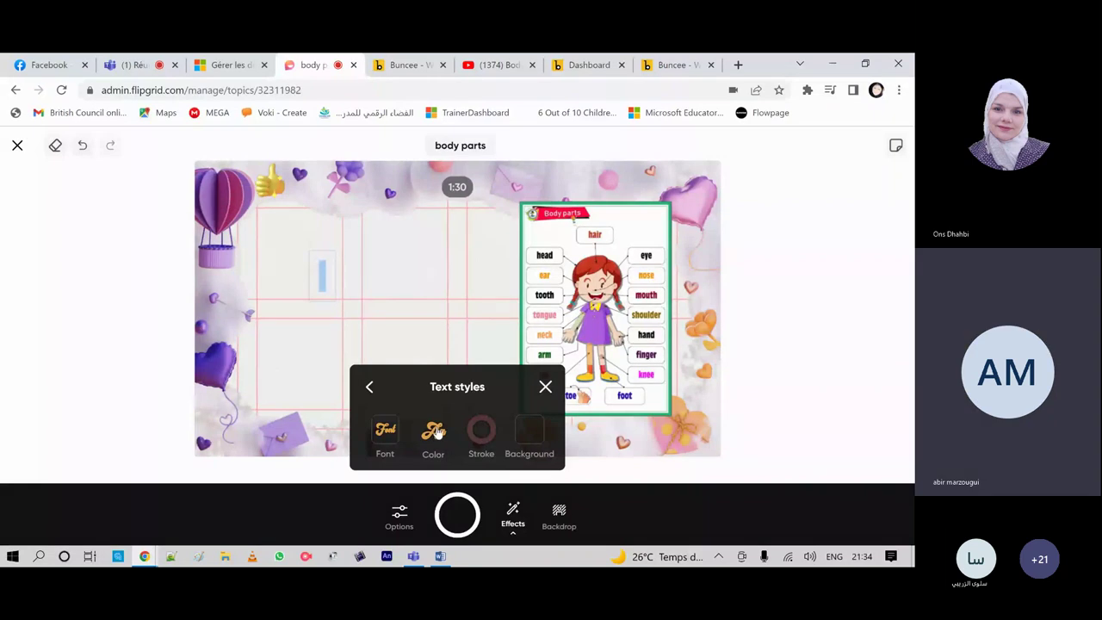
left_click(434, 433)
left_click(318, 423)
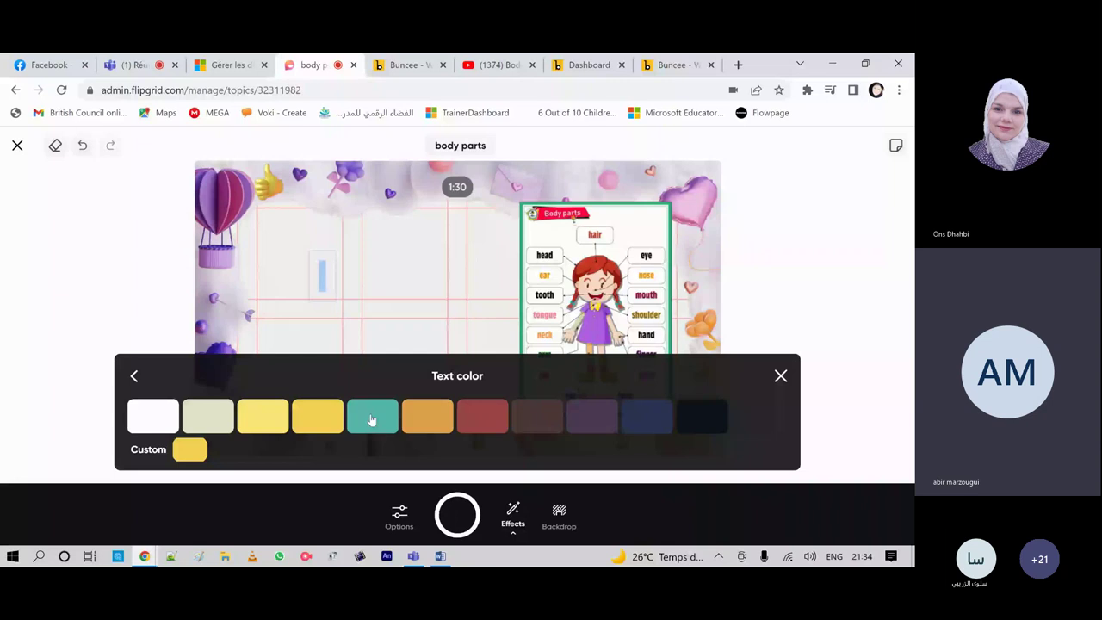
left_click(270, 326)
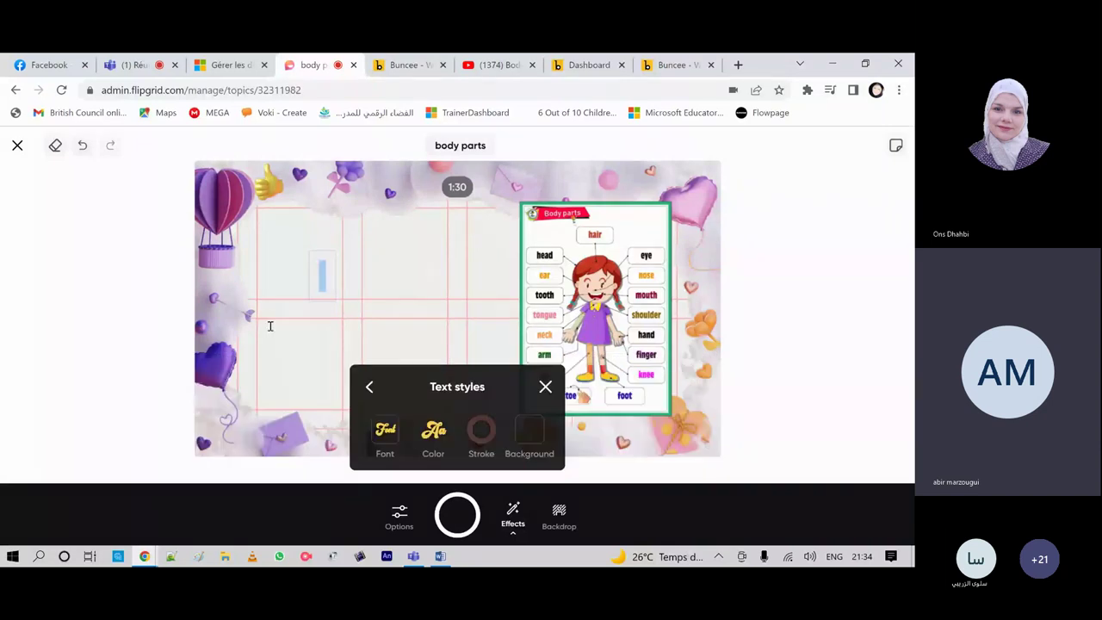
left_click(532, 433)
left_click(432, 421)
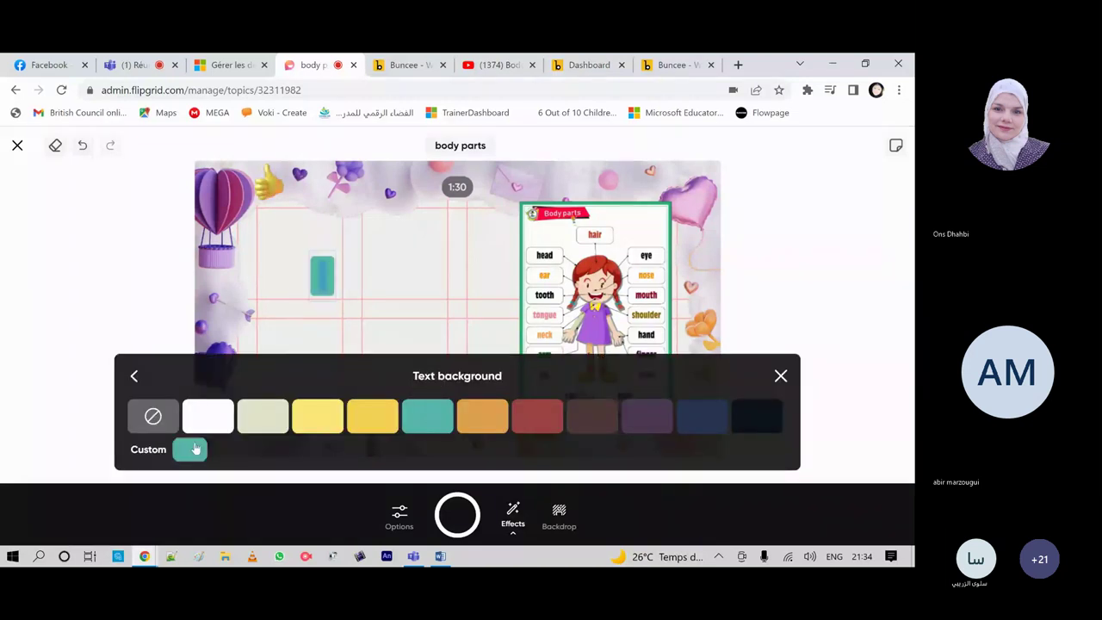
left_click(133, 376)
type("b")
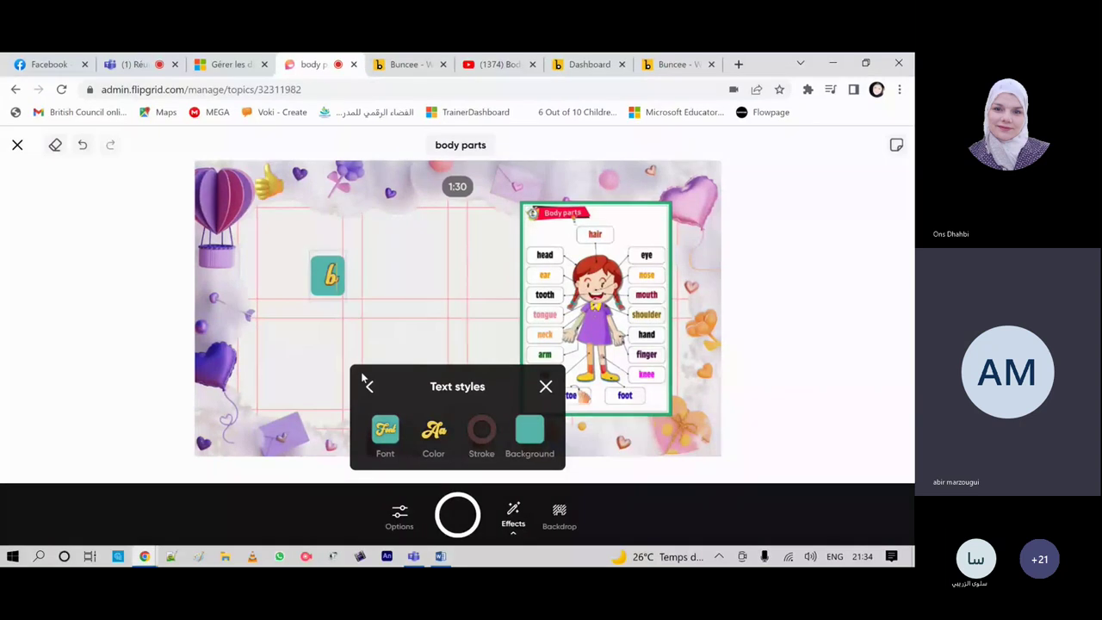
type("ody")
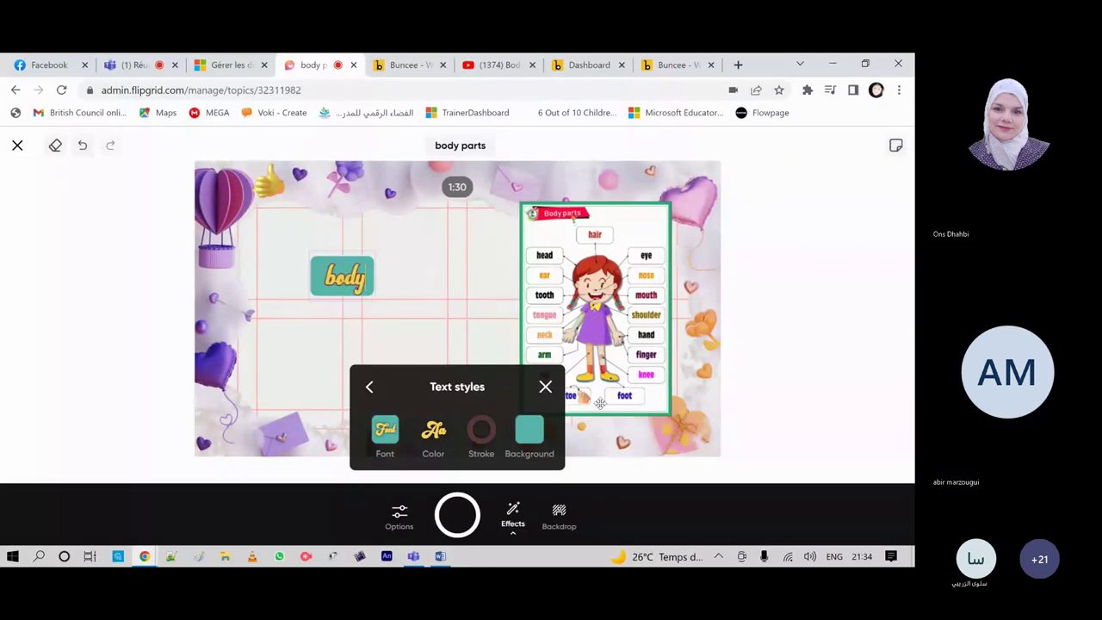
left_click(600, 404)
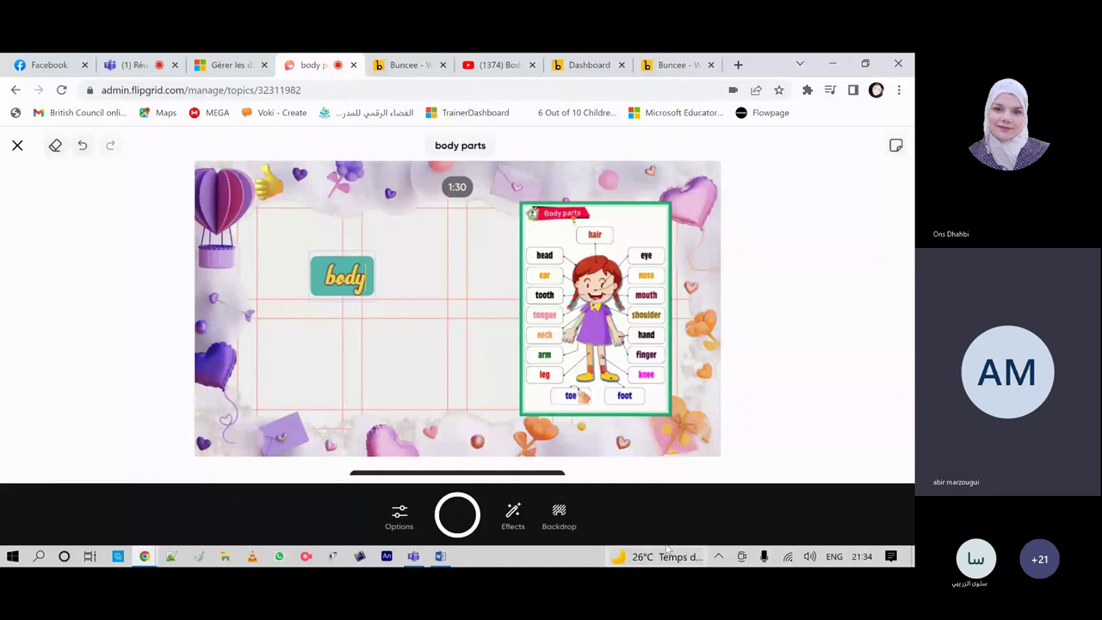
Step: Record a one-second microphone-only clip over the body-parts slide and open its review
left_click(376, 519)
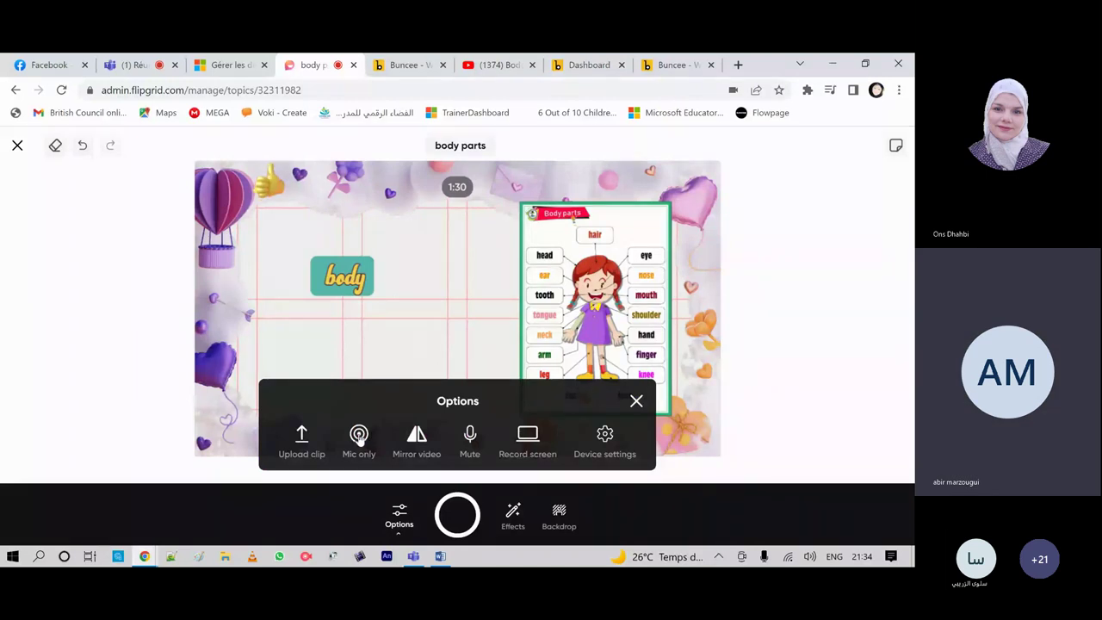
left_click(359, 438)
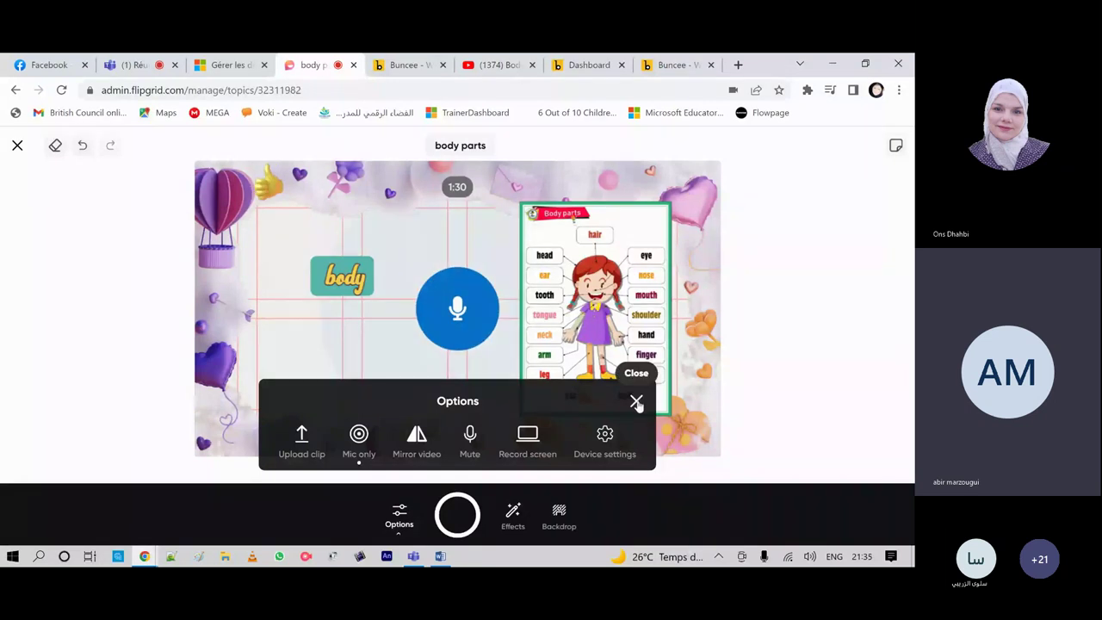
left_click(636, 402)
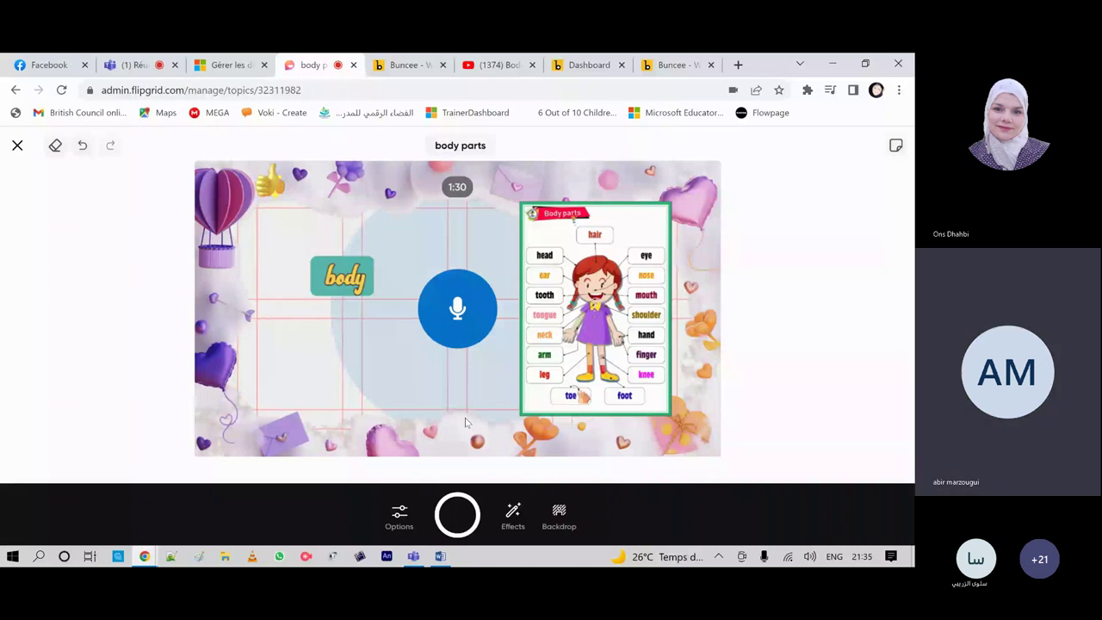
left_click(398, 515)
left_click(460, 519)
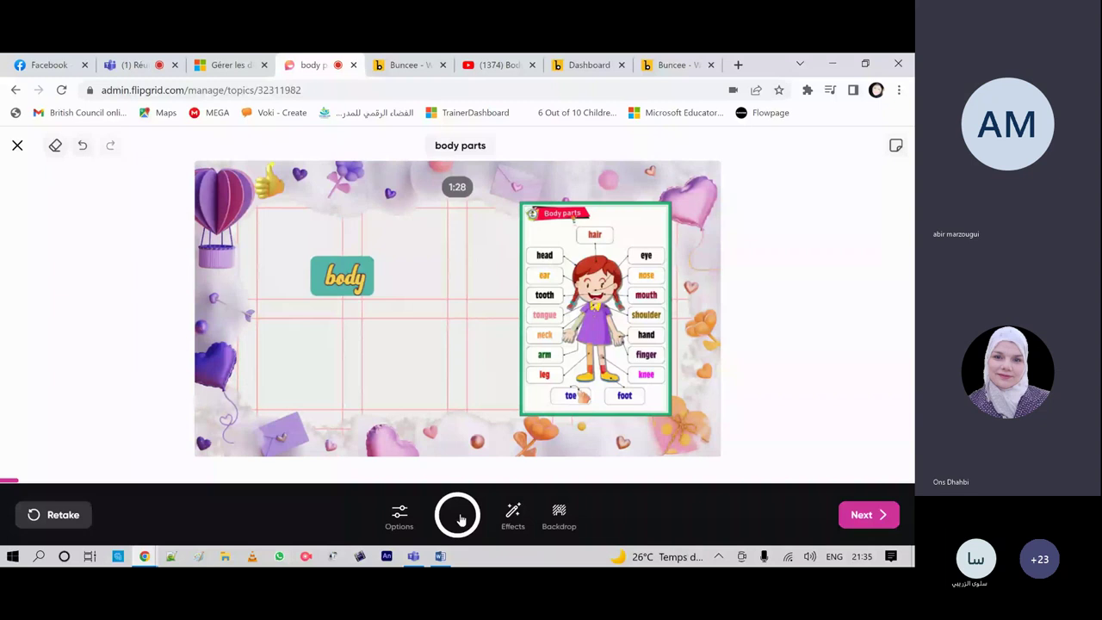
left_click(861, 517)
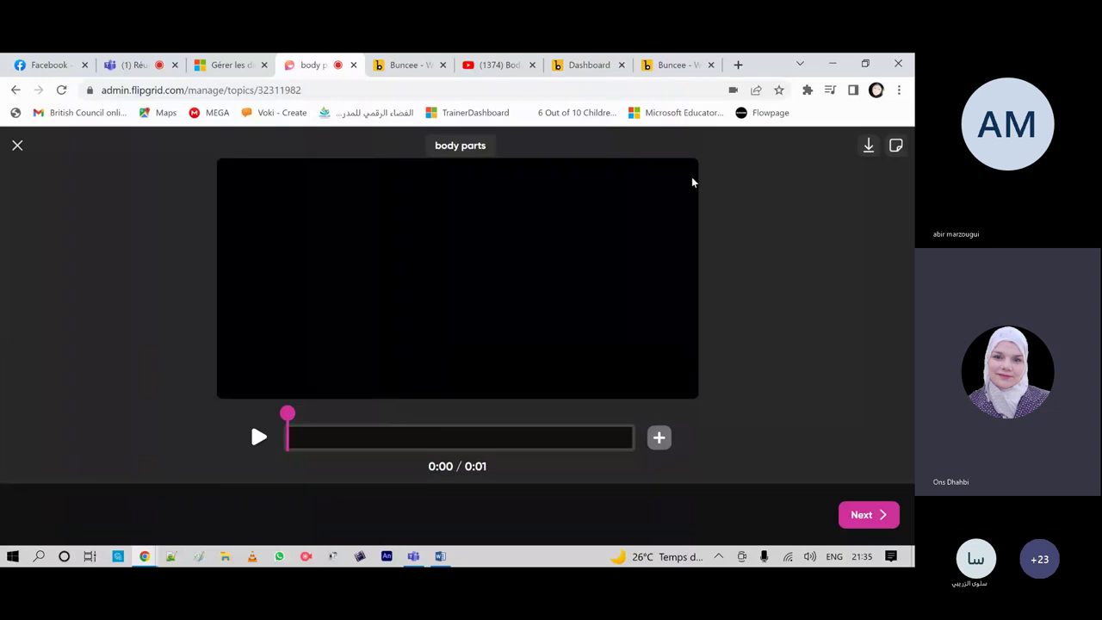
Step: In the Teams meeting, view a participant's profile card and dismiss the do-not-disturb notice
left_click(126, 69)
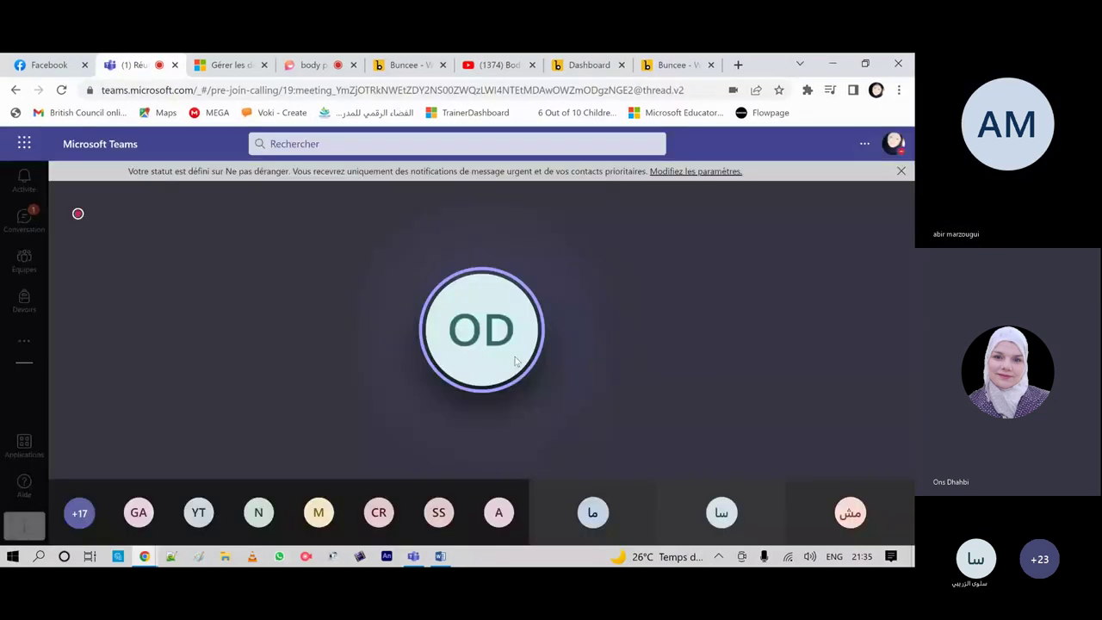
left_click(514, 361)
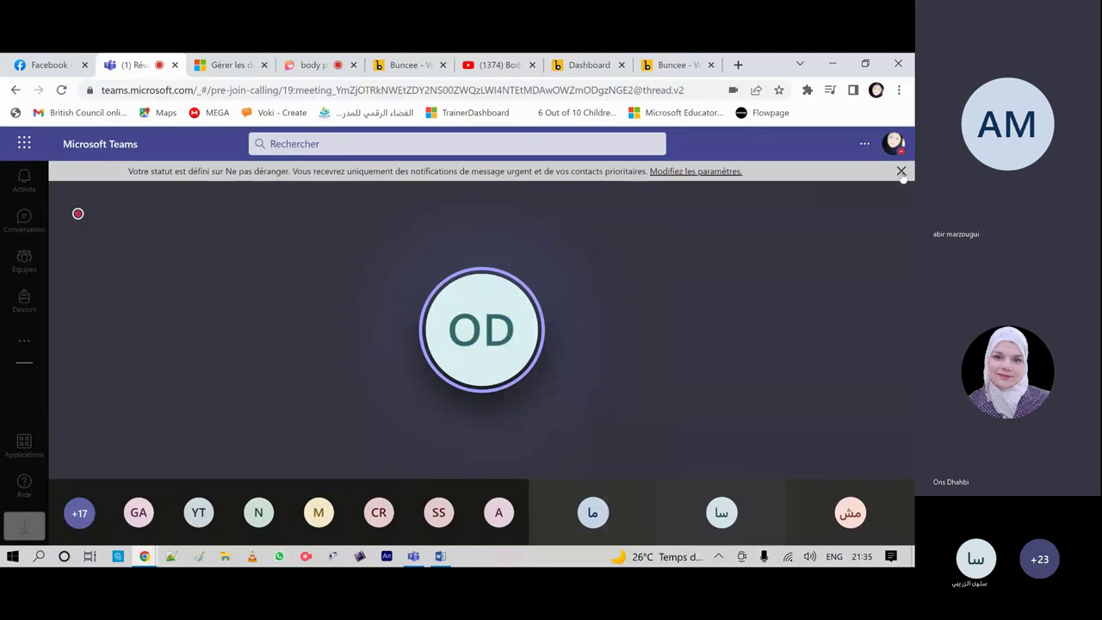
left_click(901, 172)
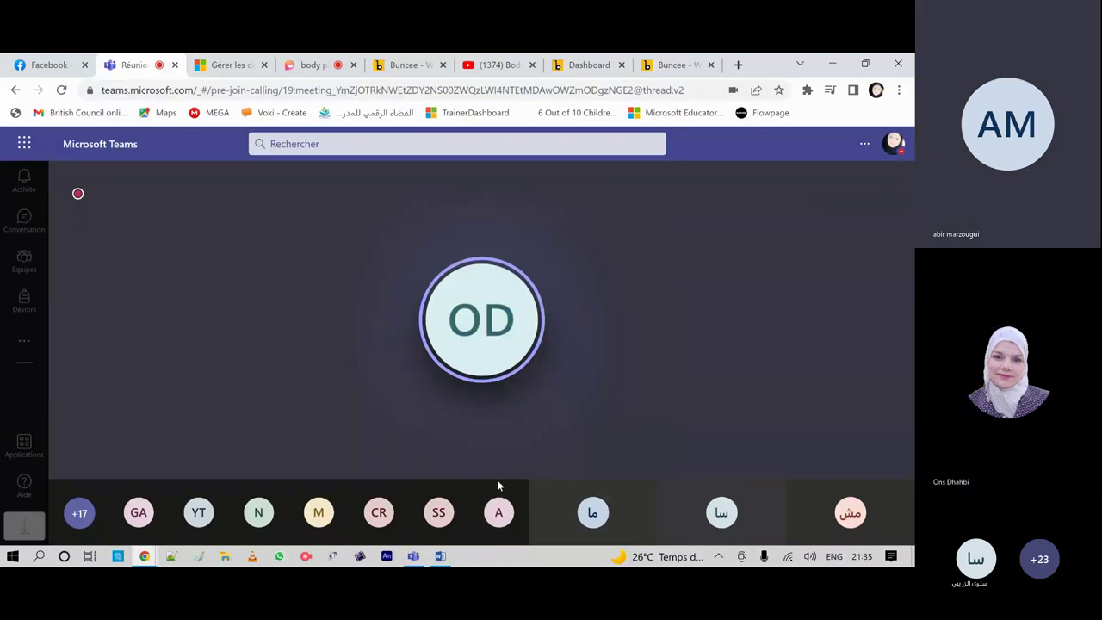
mouse_move(541, 374)
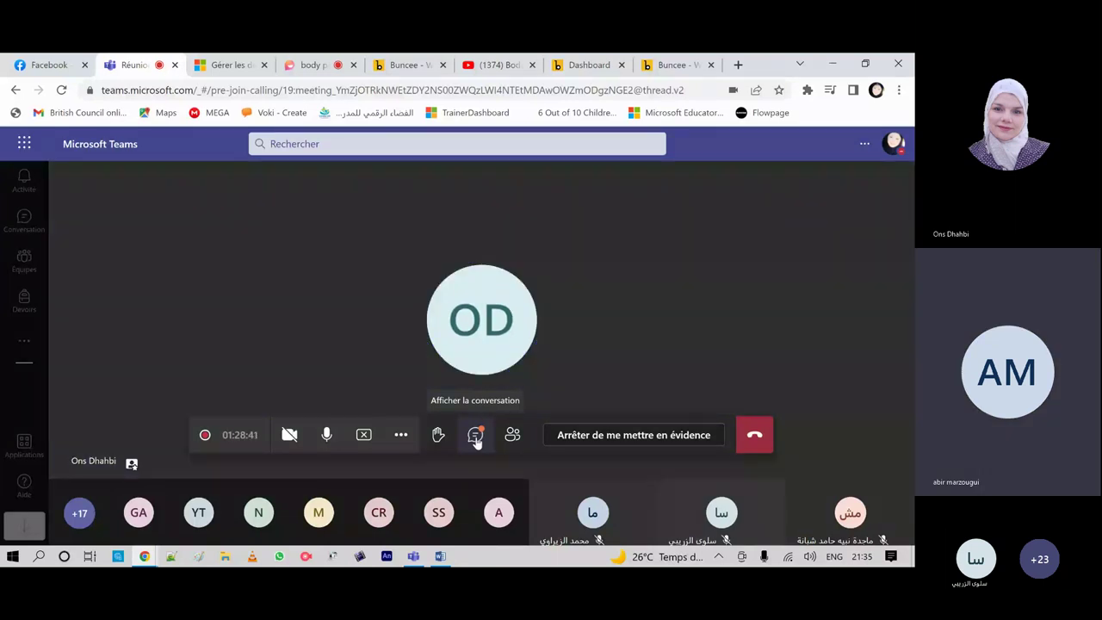
Step: Look over the meeting chat, then return to the body parts recording in Flip
left_click(475, 437)
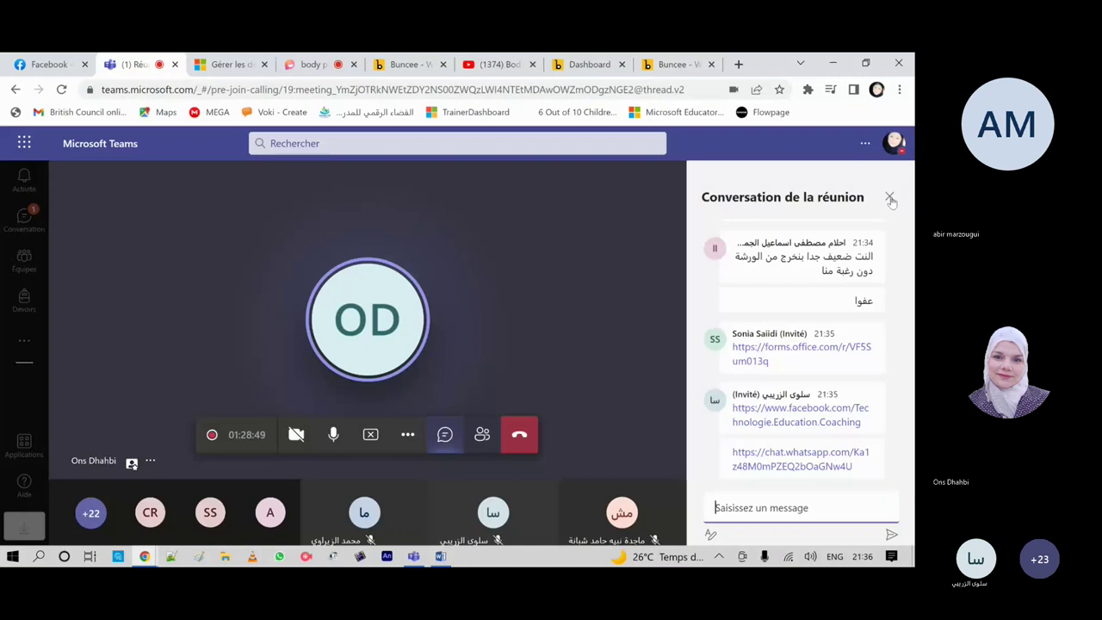
left_click(890, 198)
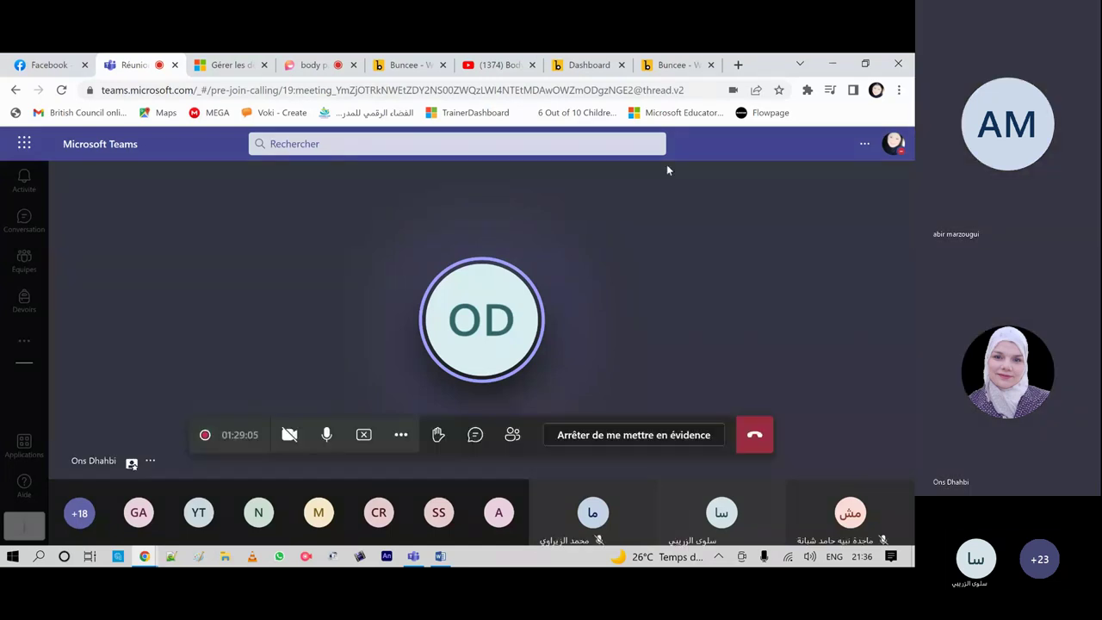
left_click(311, 65)
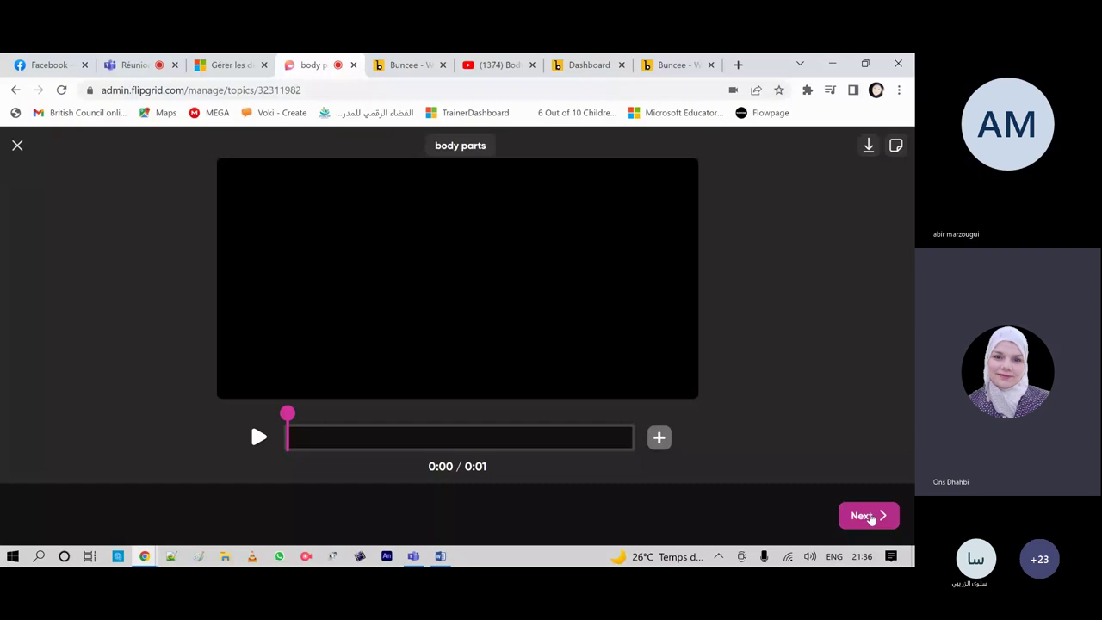
Step: Discard the one-second body parts clip and confirm leaving the recorder
left_click(865, 516)
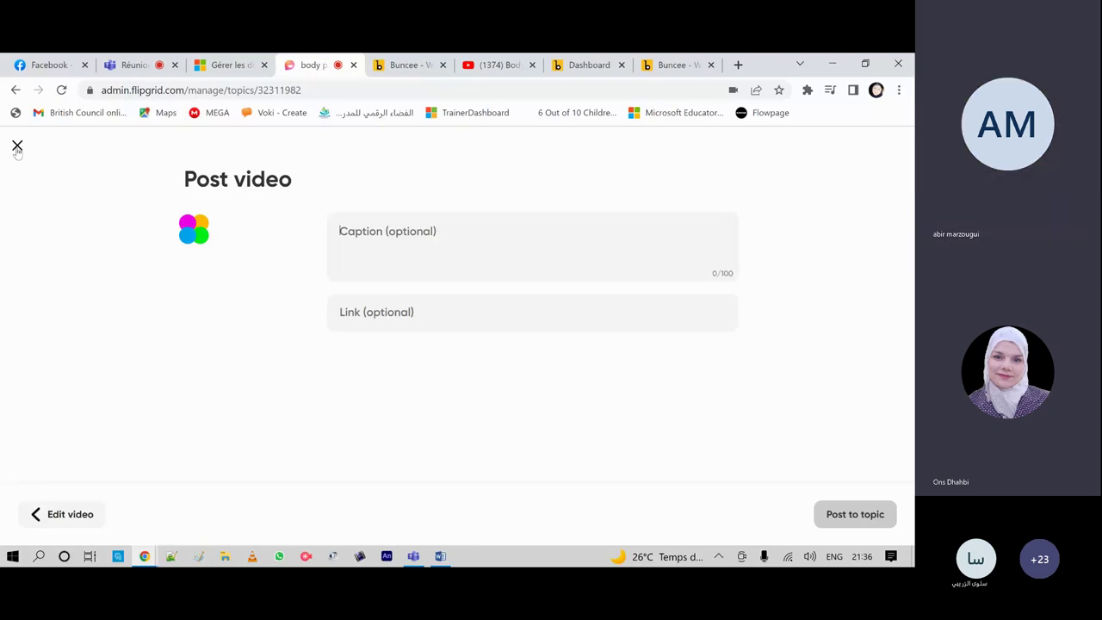
left_click(18, 148)
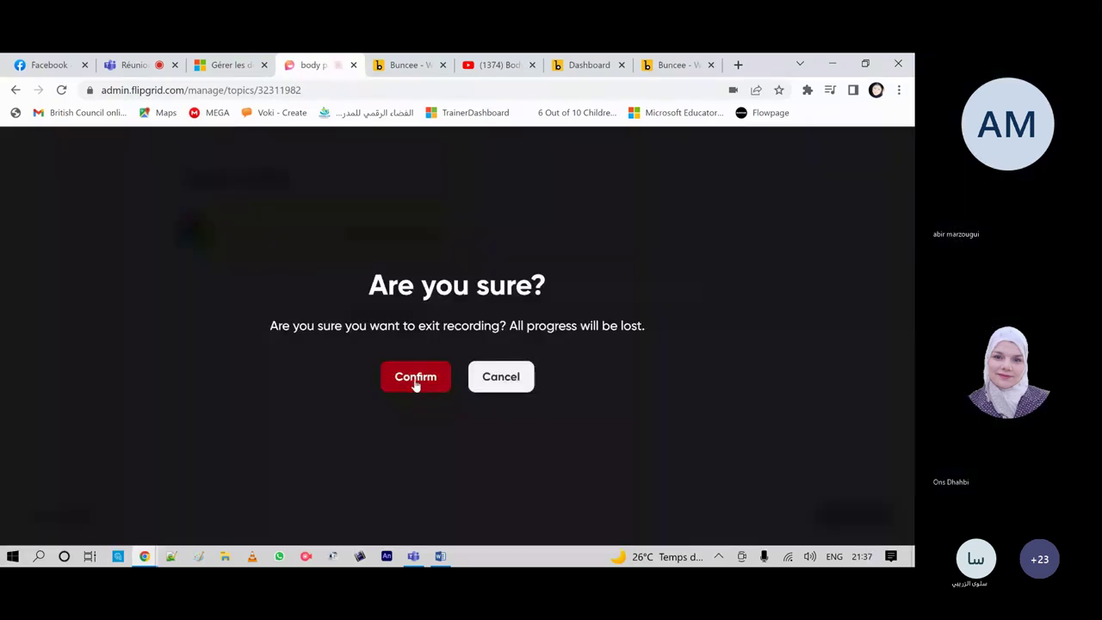
left_click(416, 380)
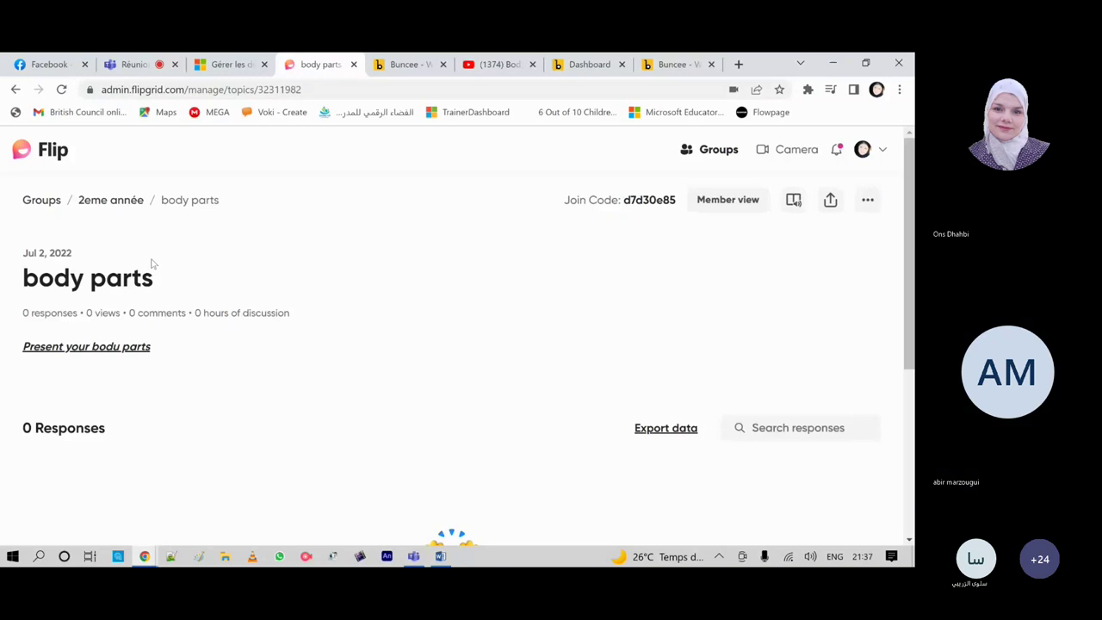
Step: Open the 3eme année group's Présentation des parents topic and copy its join code
left_click(715, 153)
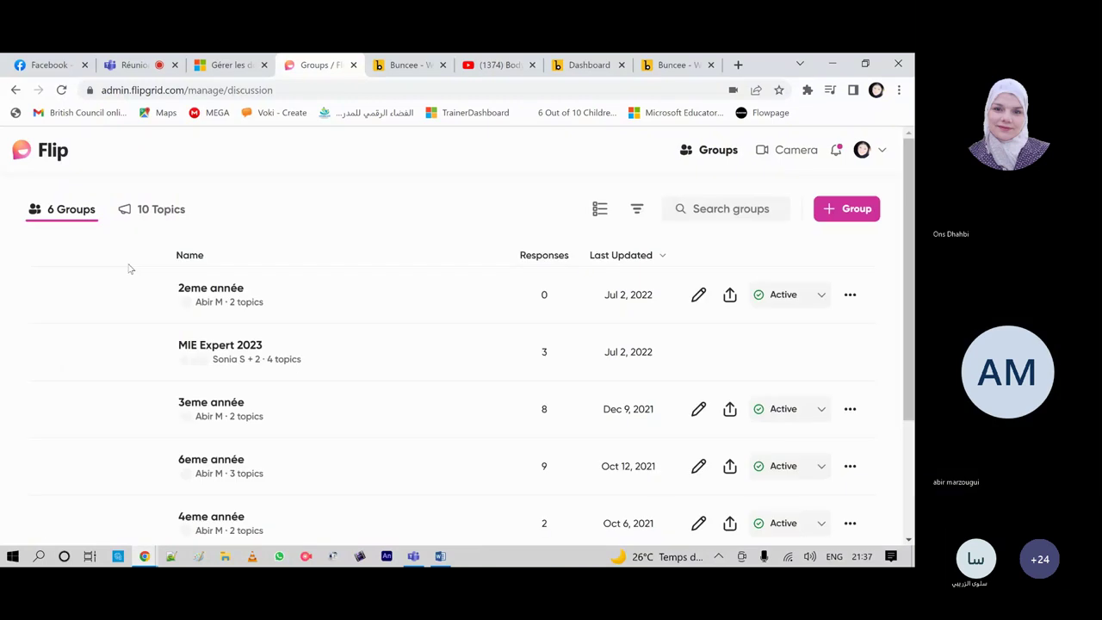
left_click(197, 412)
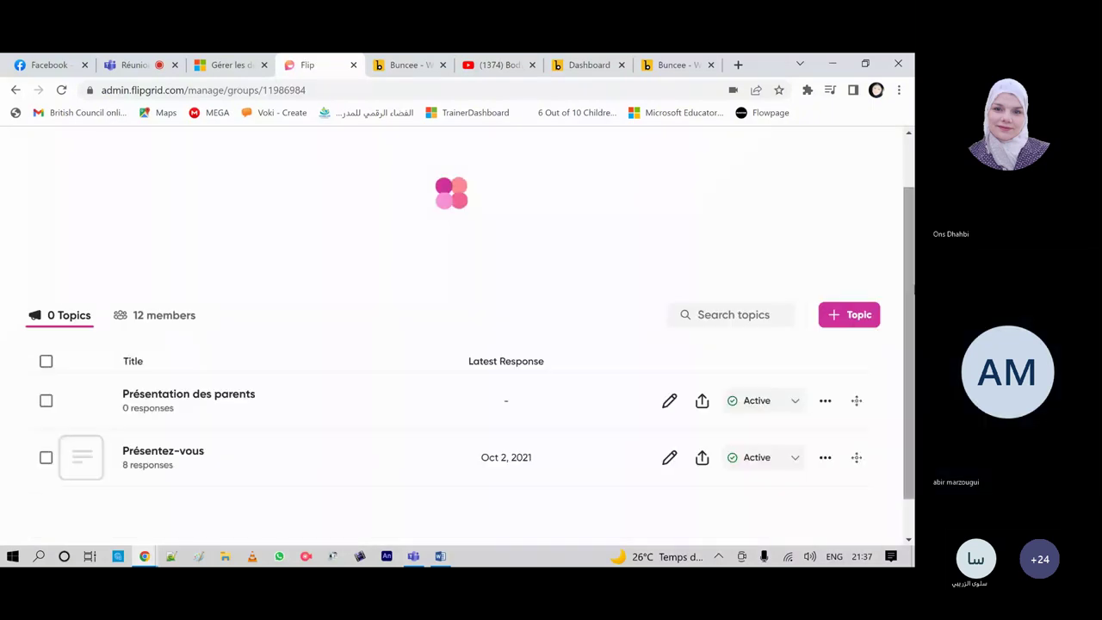
left_click(160, 398)
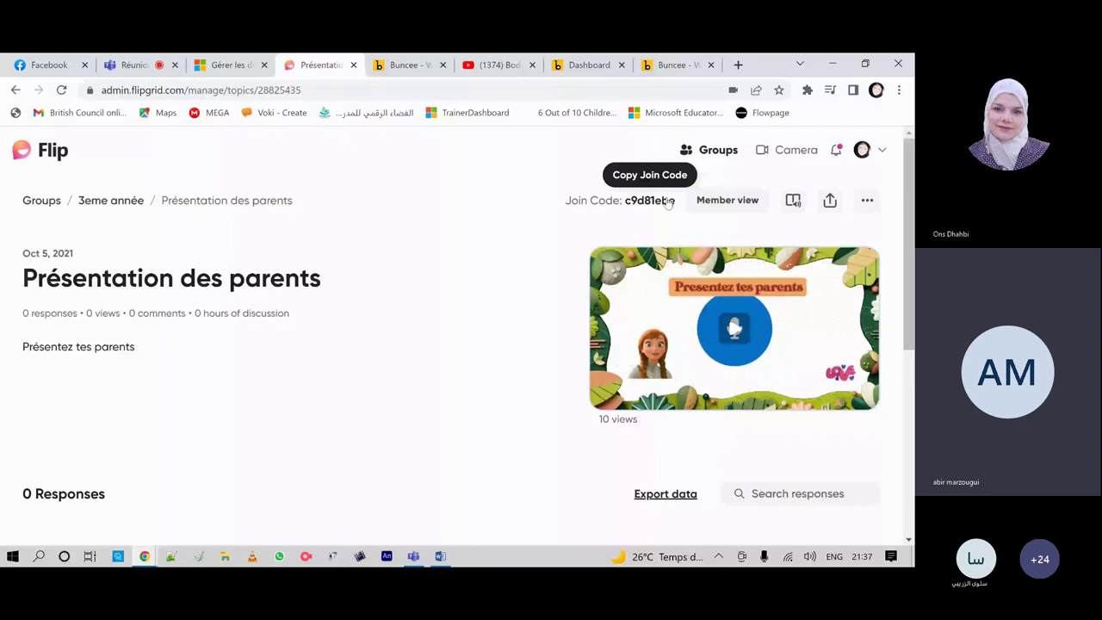
left_click_drag(668, 201, 662, 205)
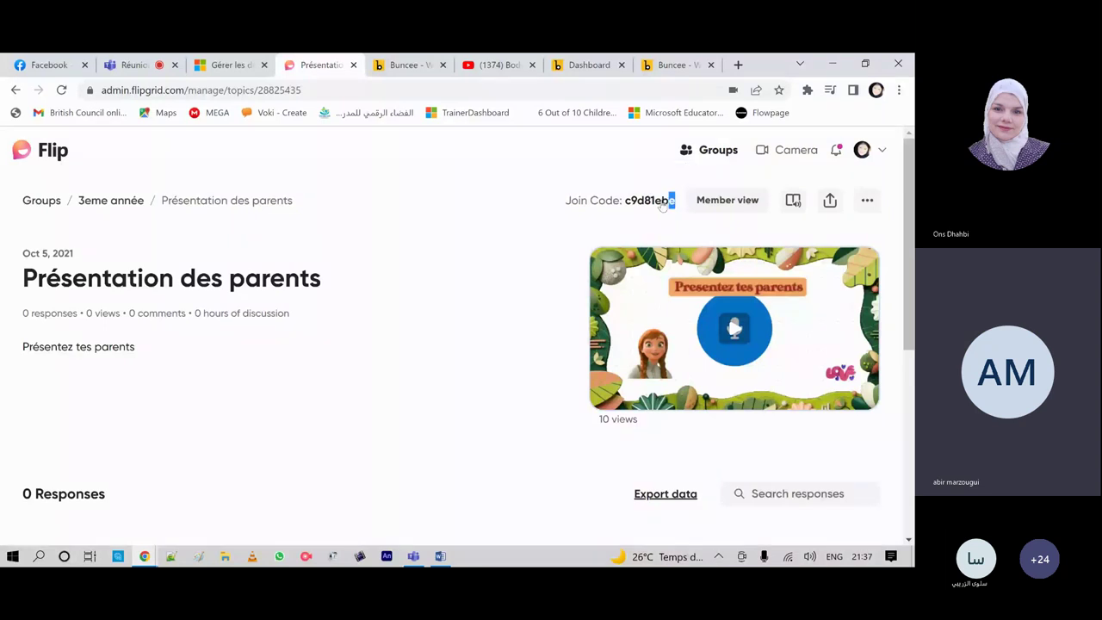
double_click(642, 203)
right_click(644, 200)
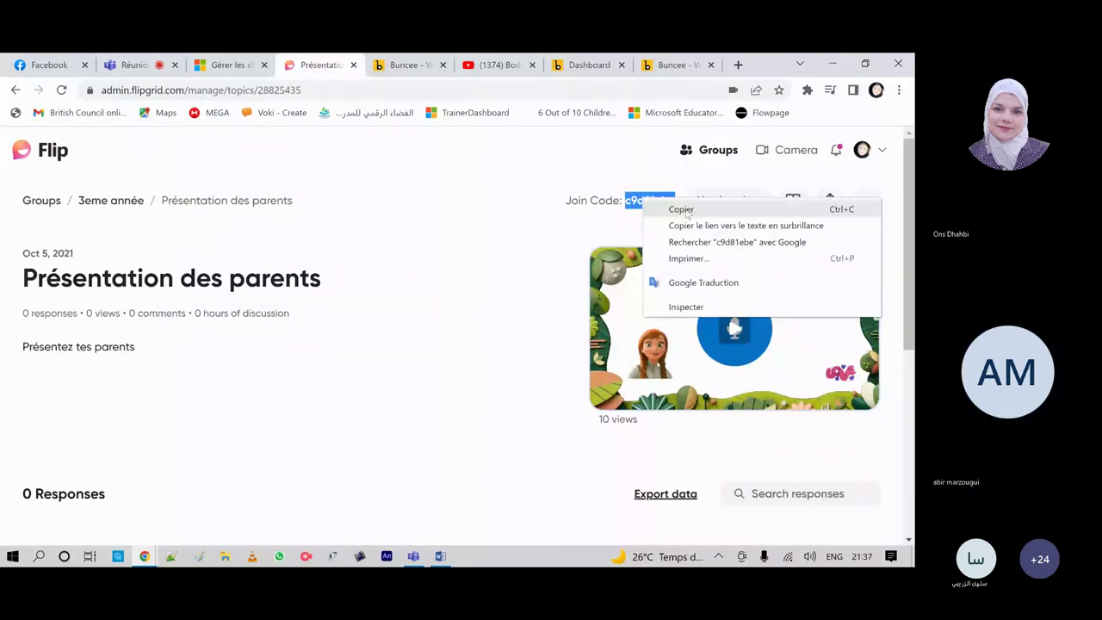
left_click(681, 209)
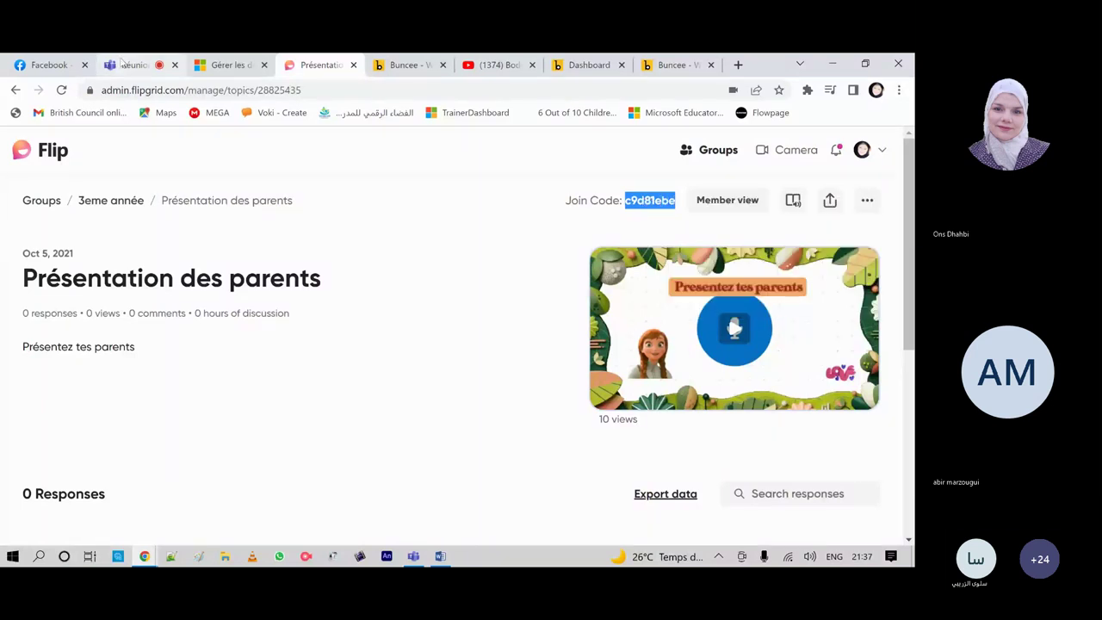
left_click(123, 62)
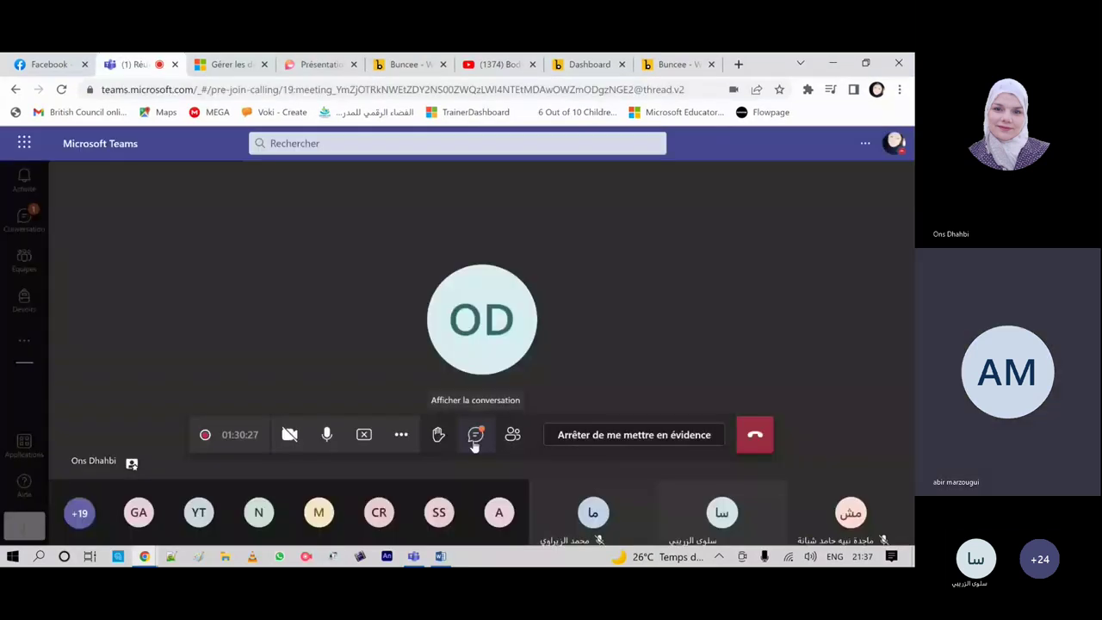
Step: Paste and send the Présentation des parents join code in the Teams meeting chat
left_click(476, 437)
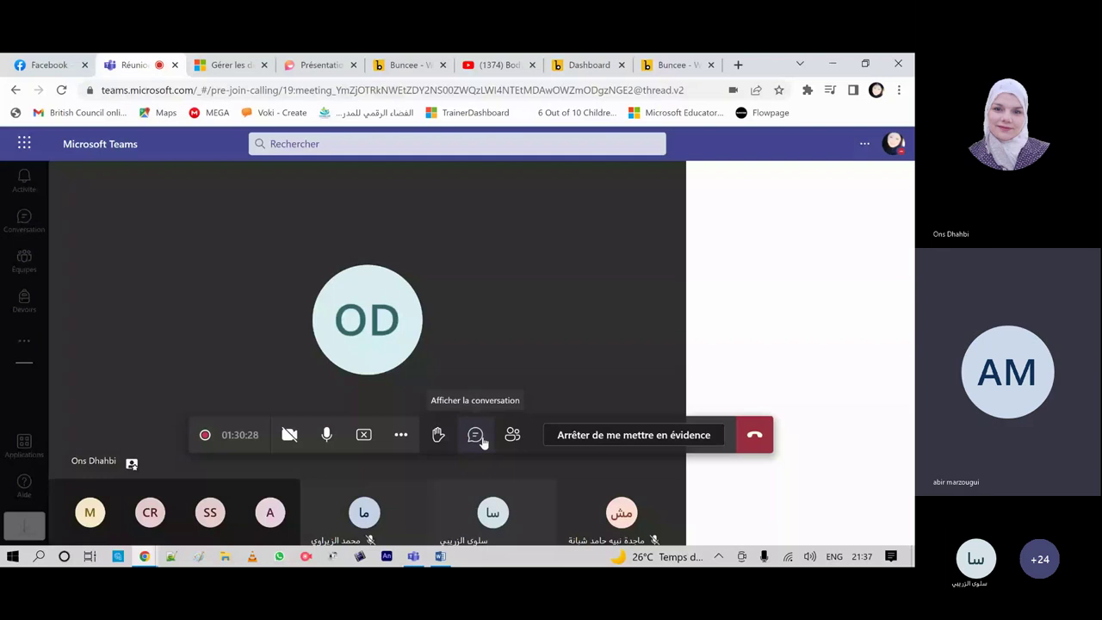
right_click(719, 515)
left_click(850, 526)
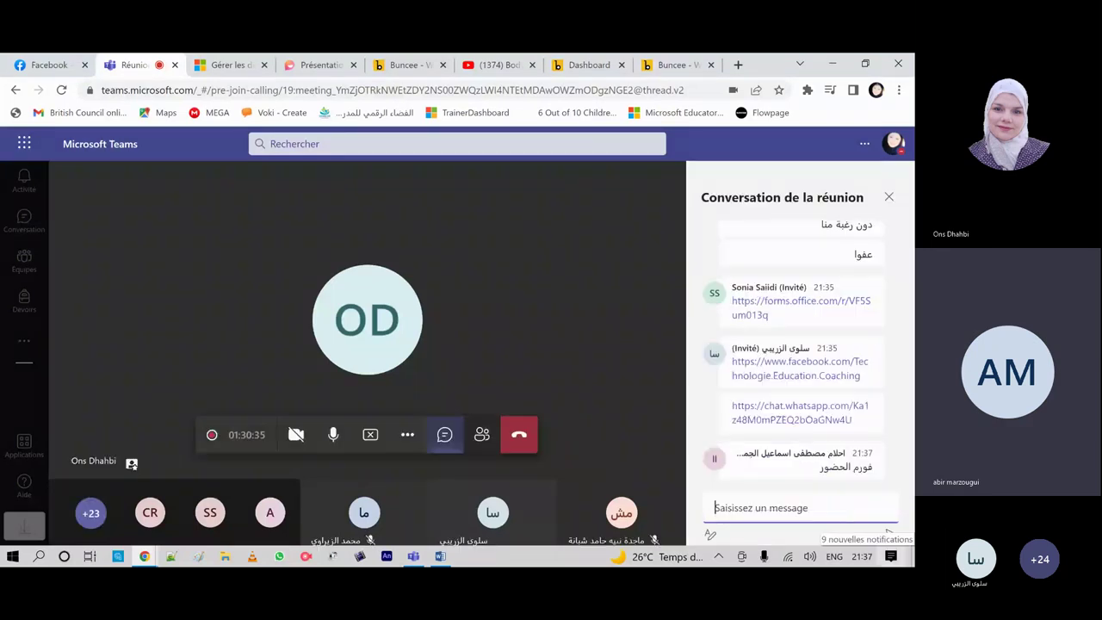
key("ctrl+v")
key("Return")
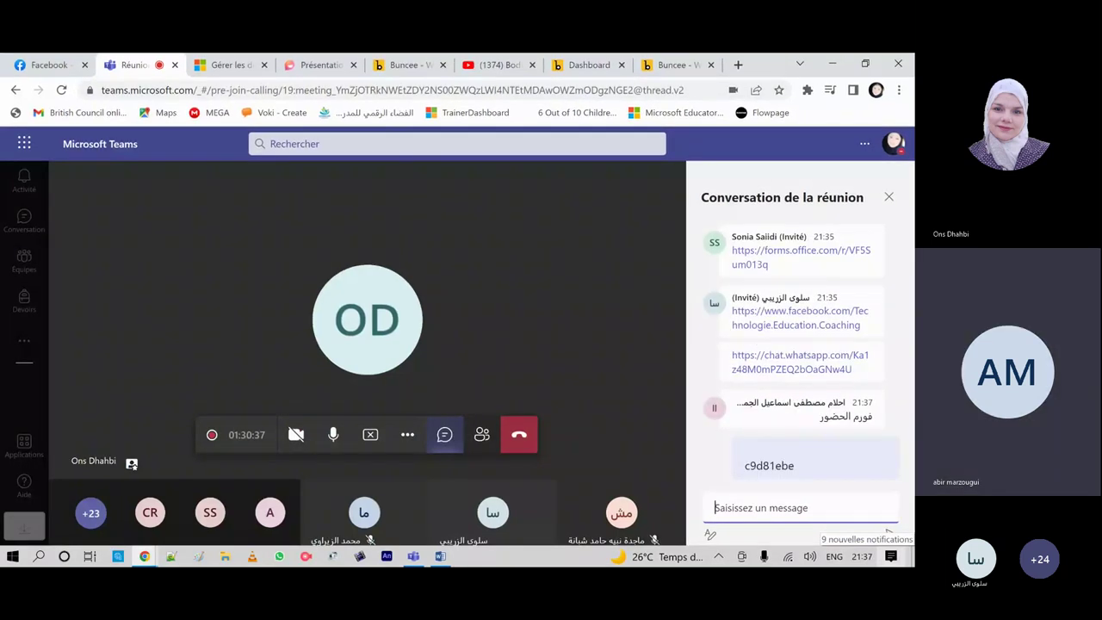
left_click(889, 198)
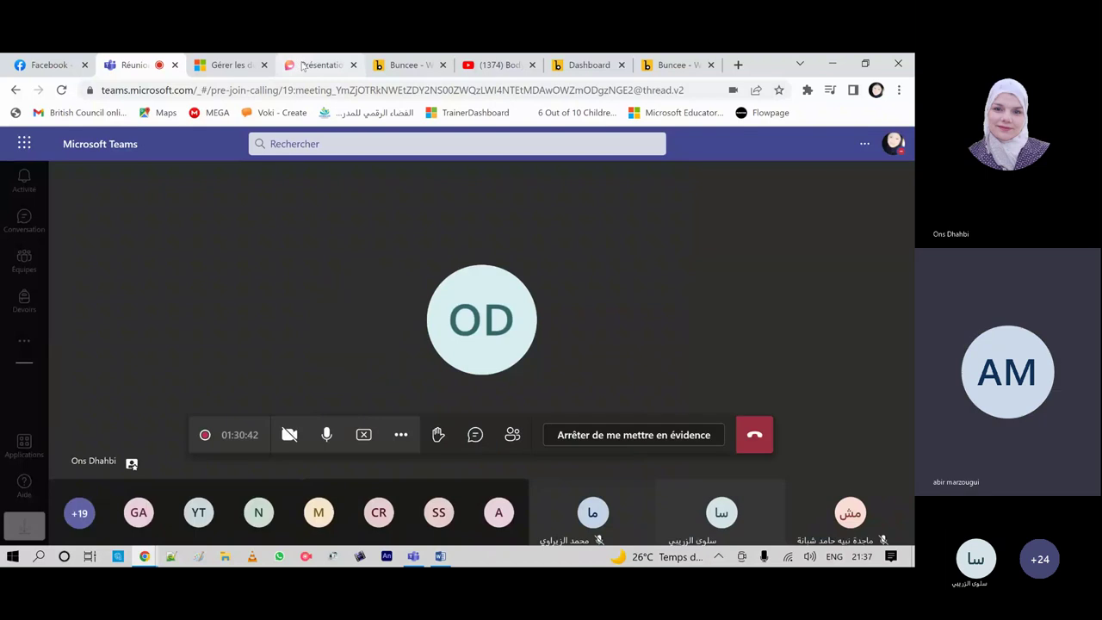
Step: Go back to the Présentation des parents topic in Flip and clear the join code selection
left_click(304, 67)
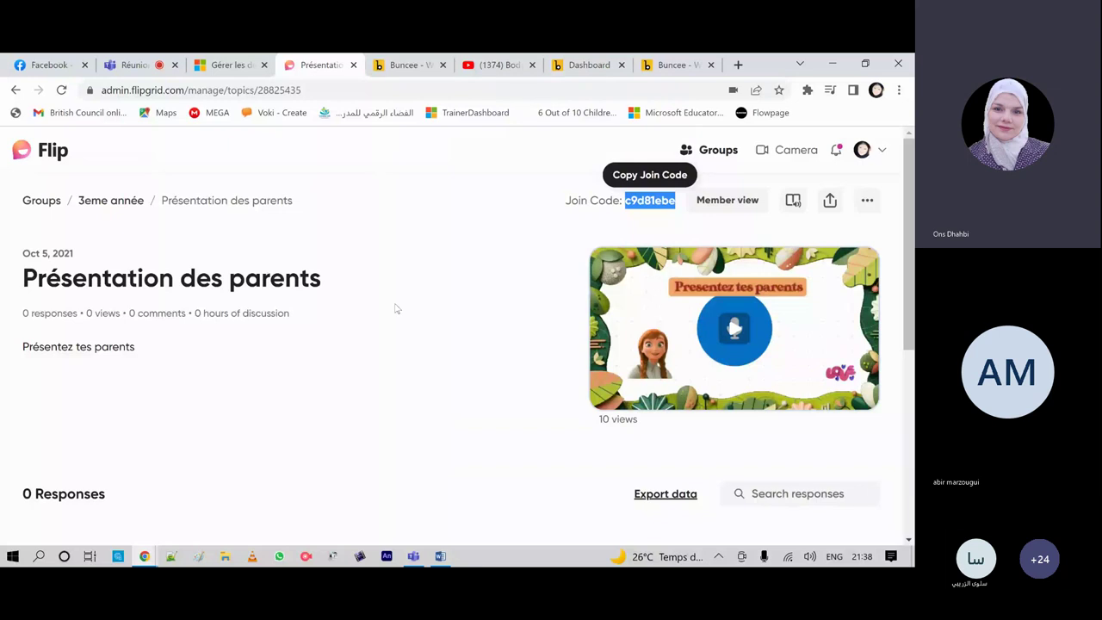
left_click(454, 205)
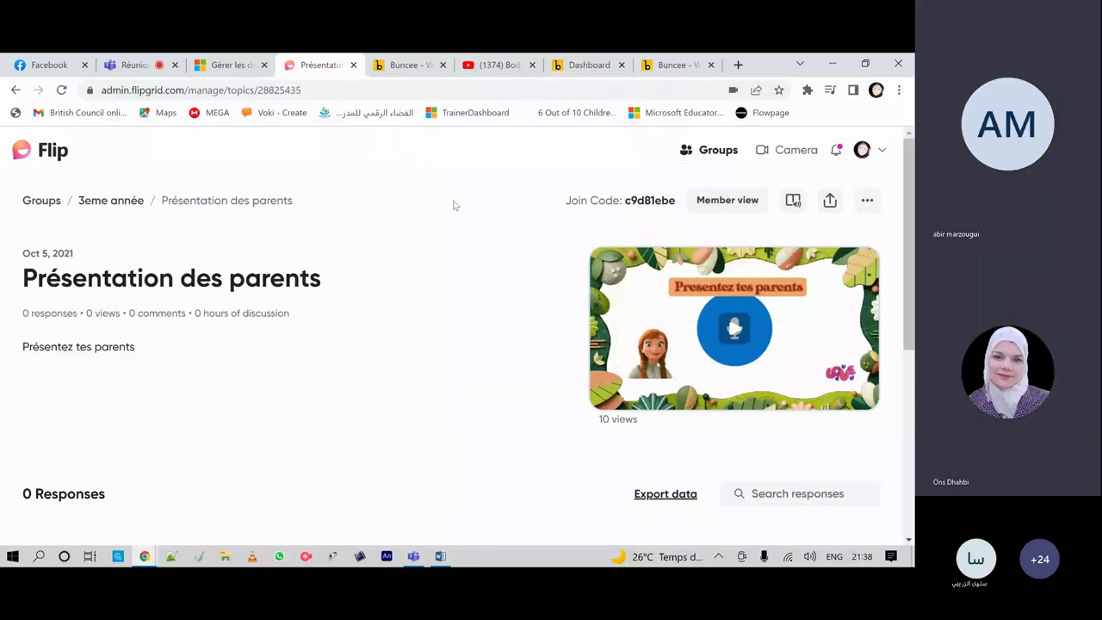
Step: Copy the Présentation des parents topic's share link from the Share dialog
left_click(829, 201)
left_click(559, 350)
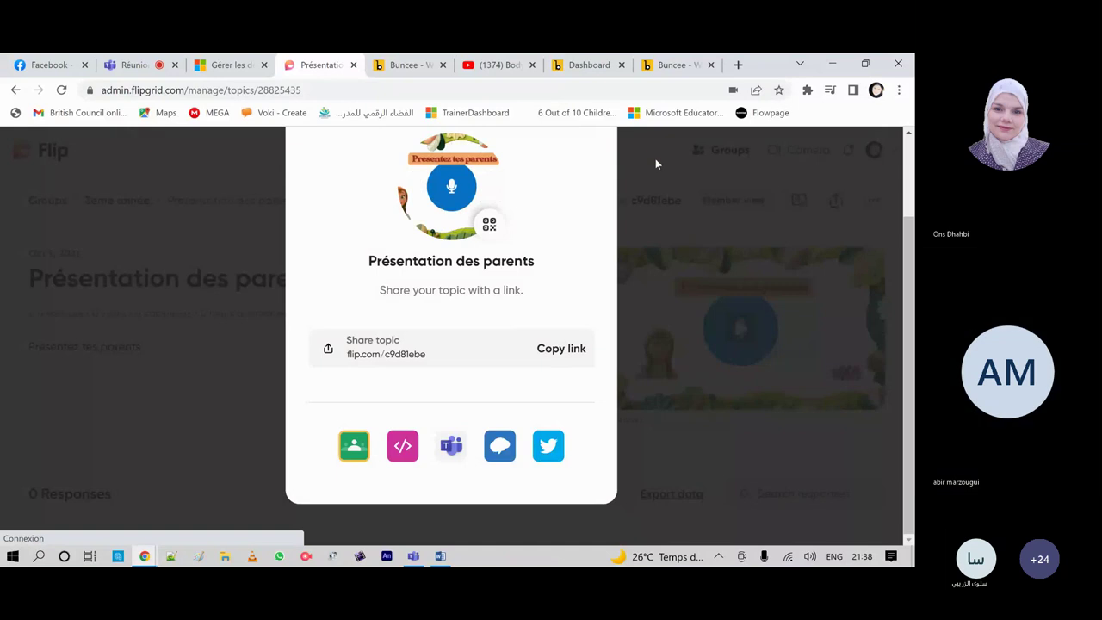
left_click(656, 161)
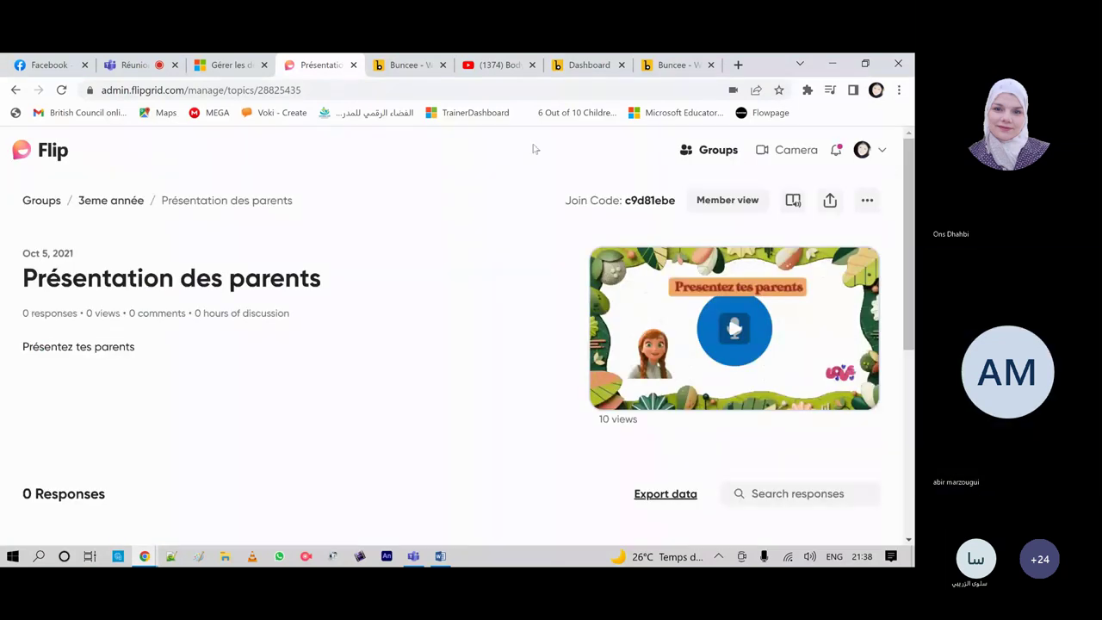
key("ctrl+2")
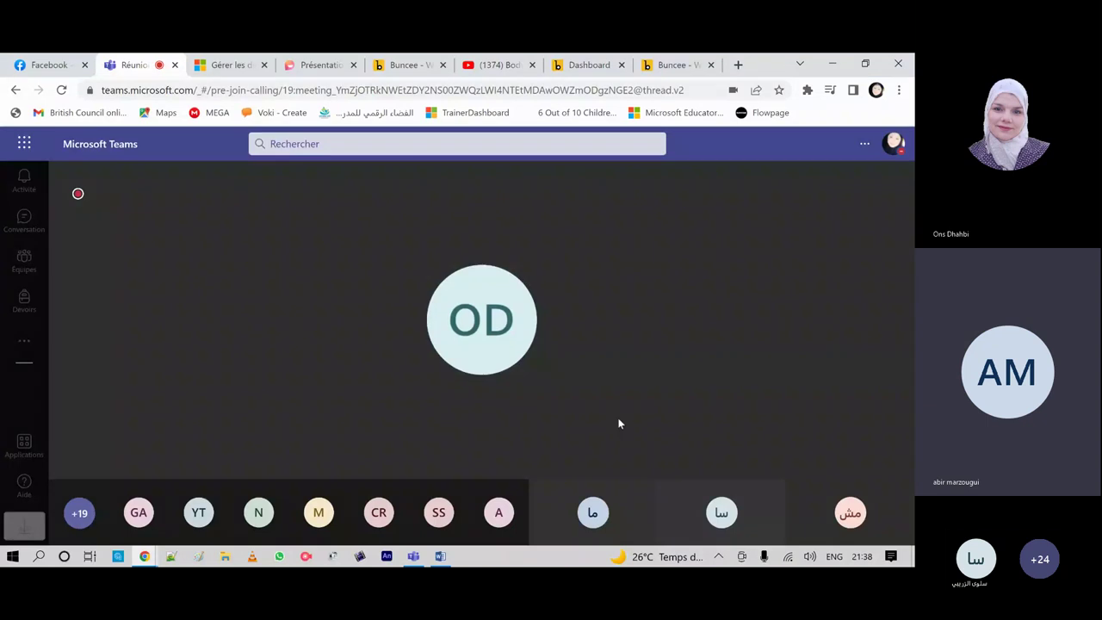
Step: Paste and send the flip.com share link in the Teams meeting chat, then close the chat
left_click(475, 435)
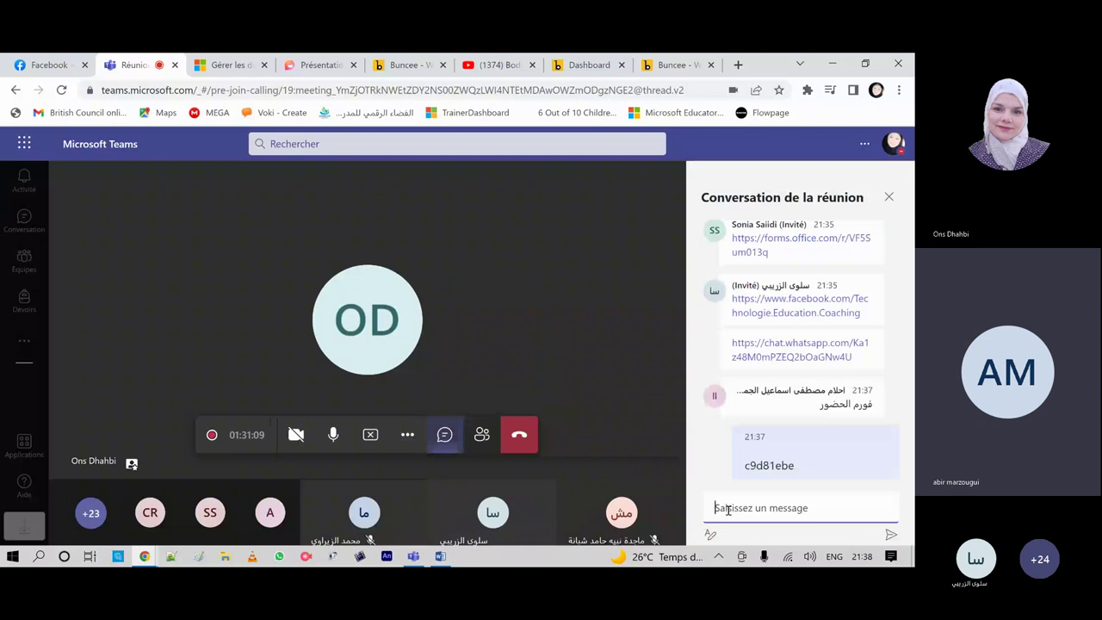
key("ctrl+v")
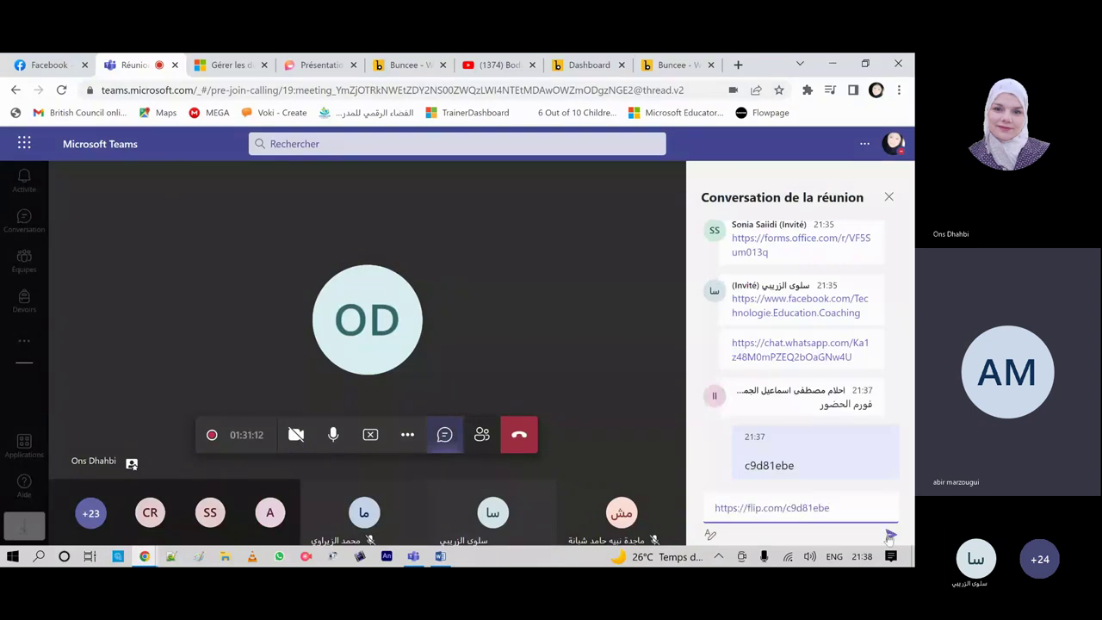
left_click(890, 536)
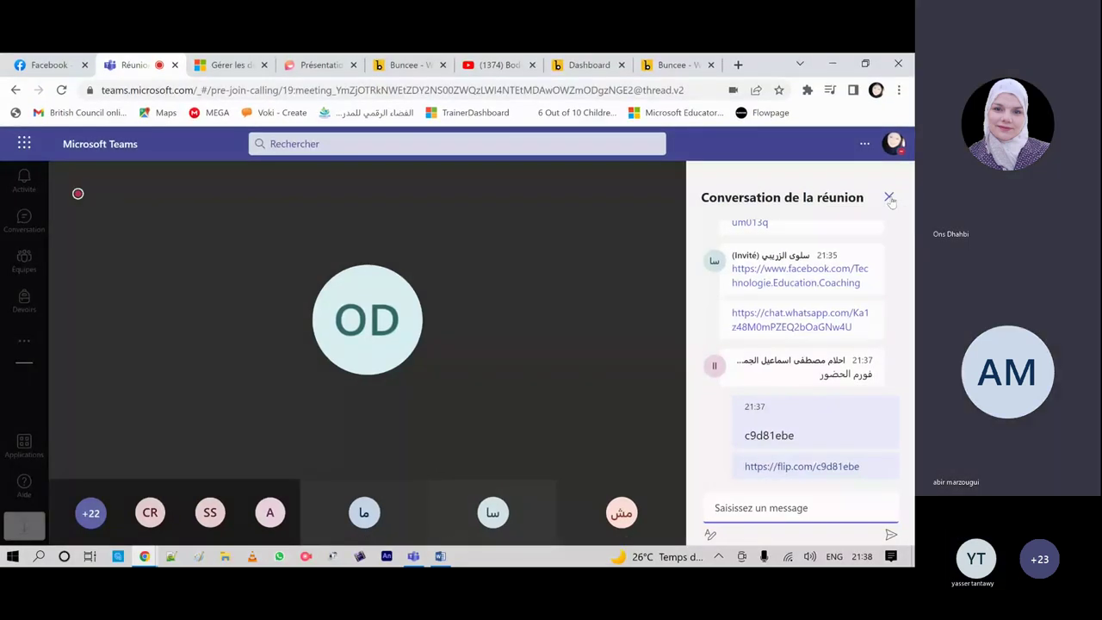
left_click(890, 197)
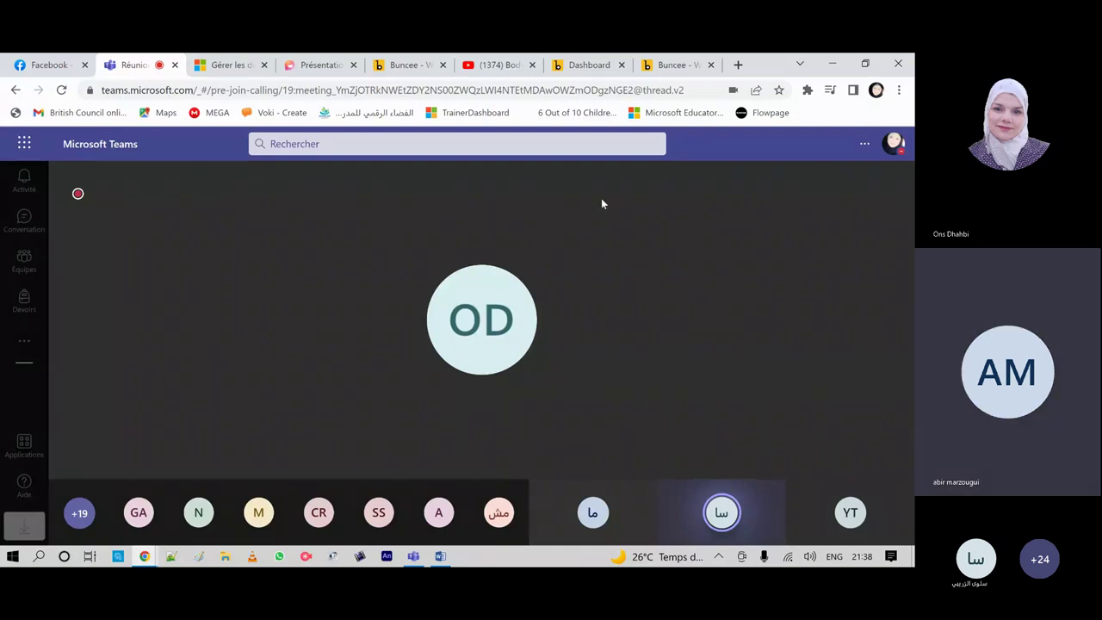
left_click(315, 67)
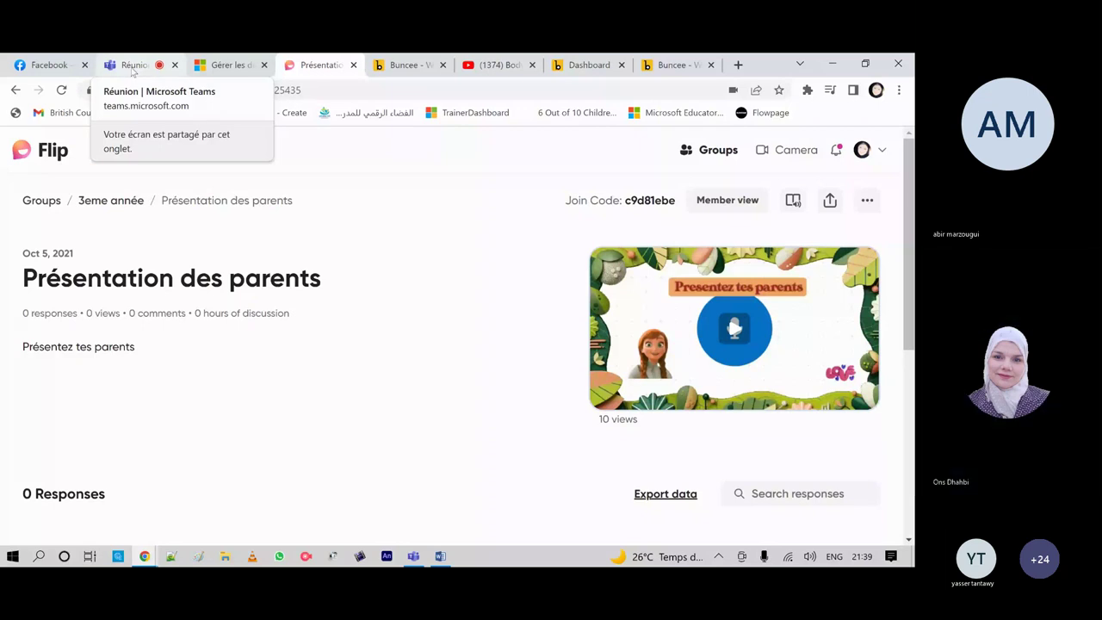
Step: Open the 3eme année group page via its breadcrumb and scroll to its two topics
left_click(133, 66)
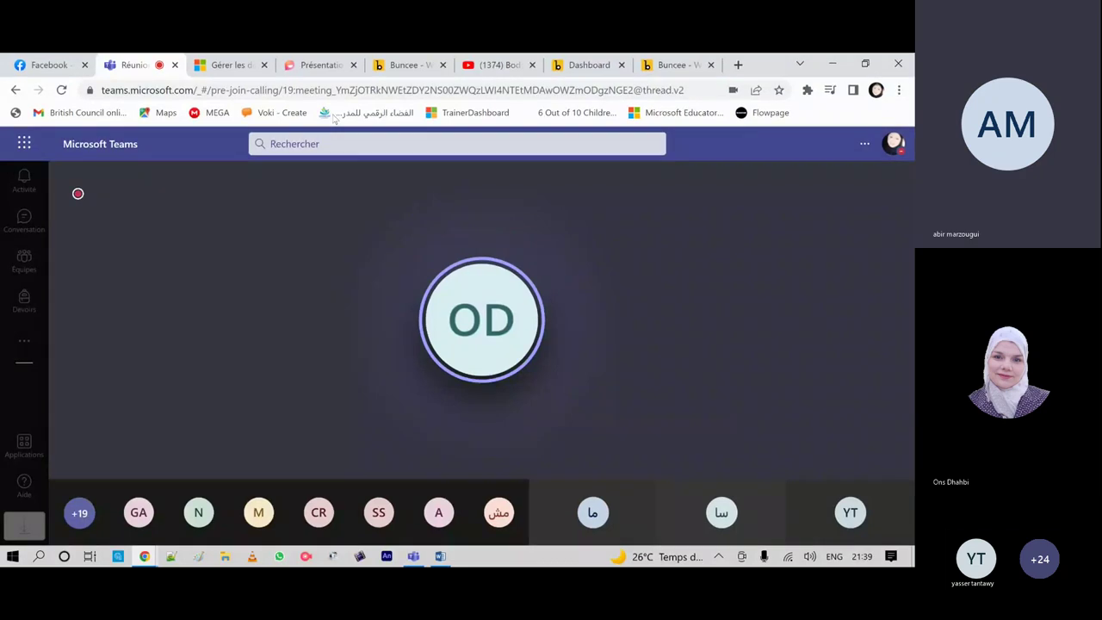
left_click(316, 65)
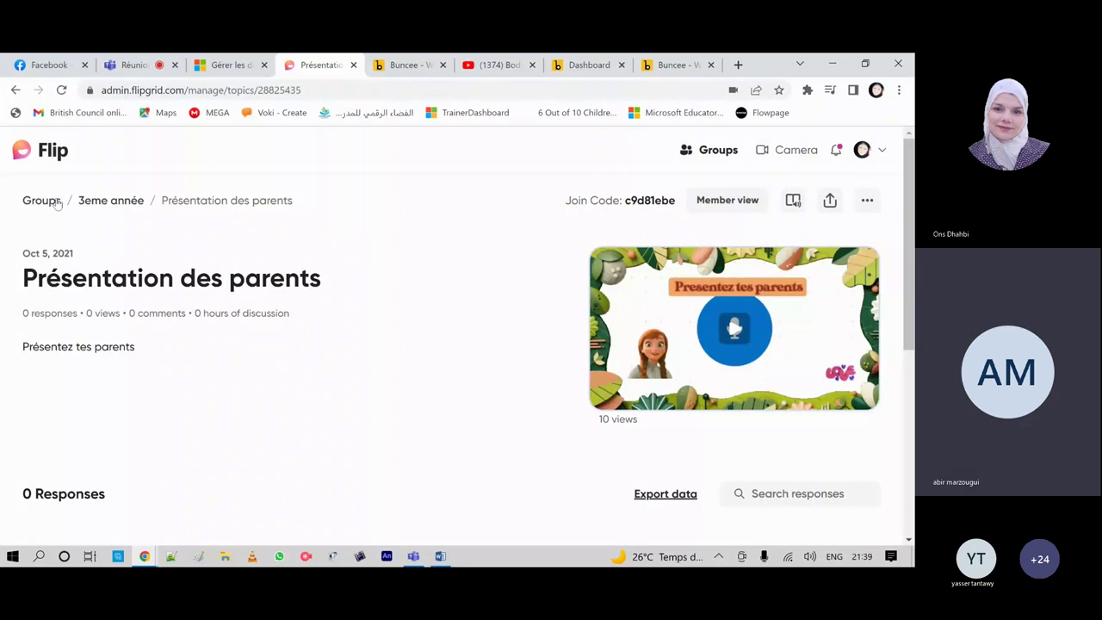
left_click(121, 201)
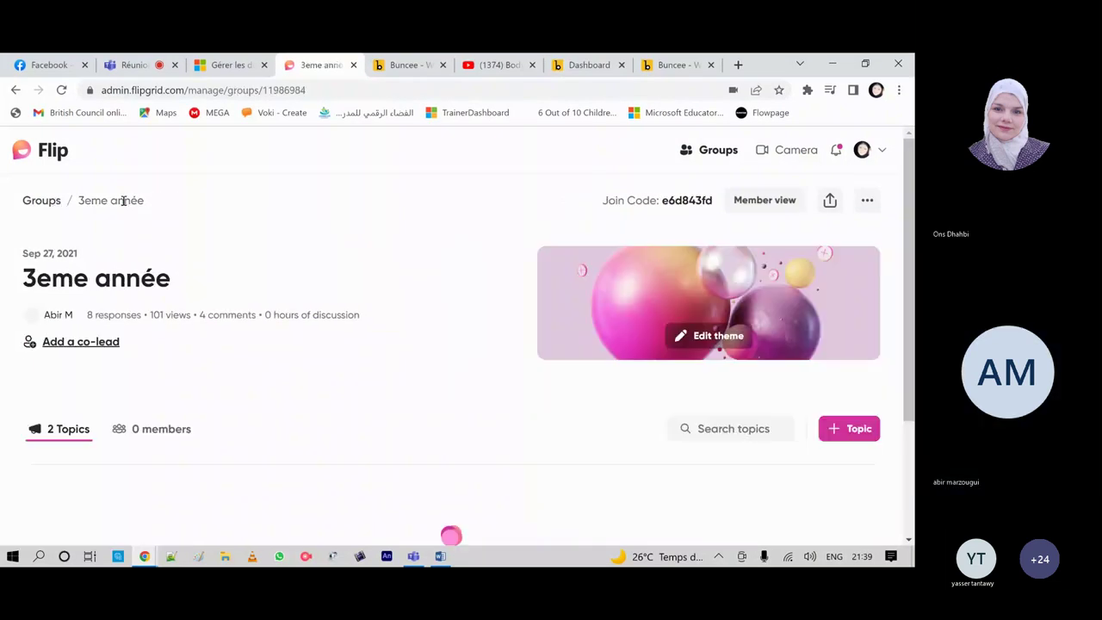
scroll(233, 426, "down", 3)
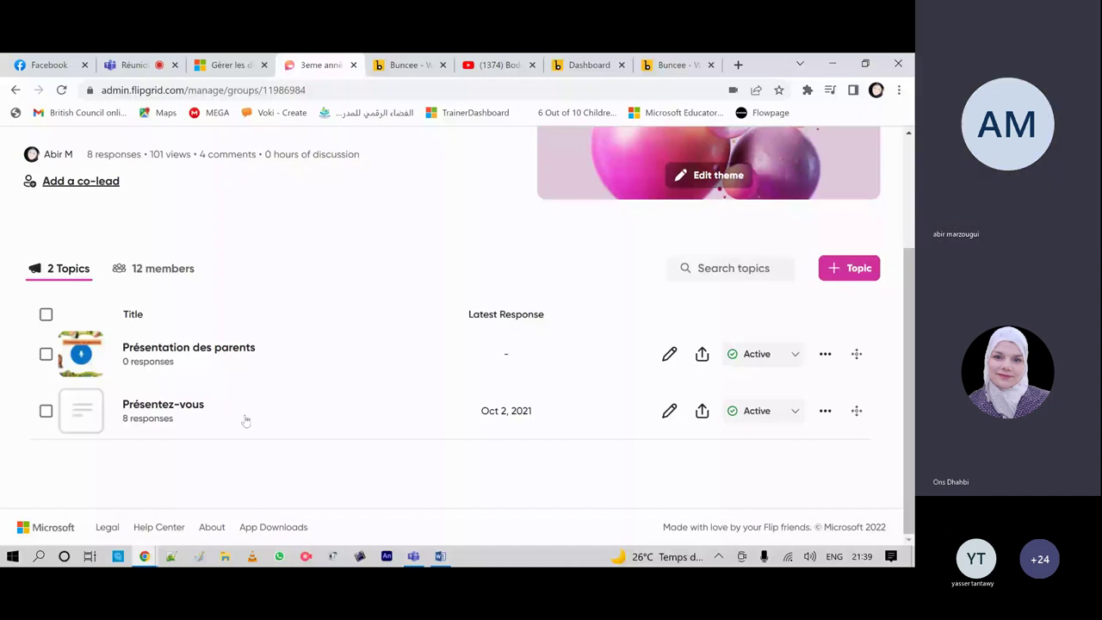
Step: Browse the 3eme année group's 12 members, then return to its 2 Topics list
left_click(164, 268)
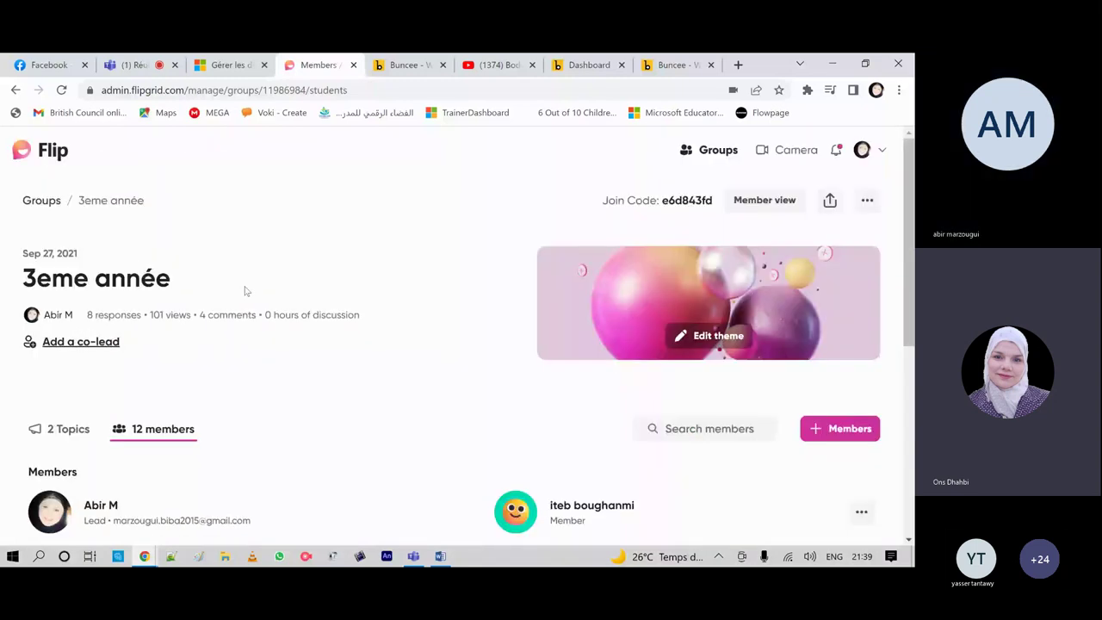
scroll(387, 429, "down", 3)
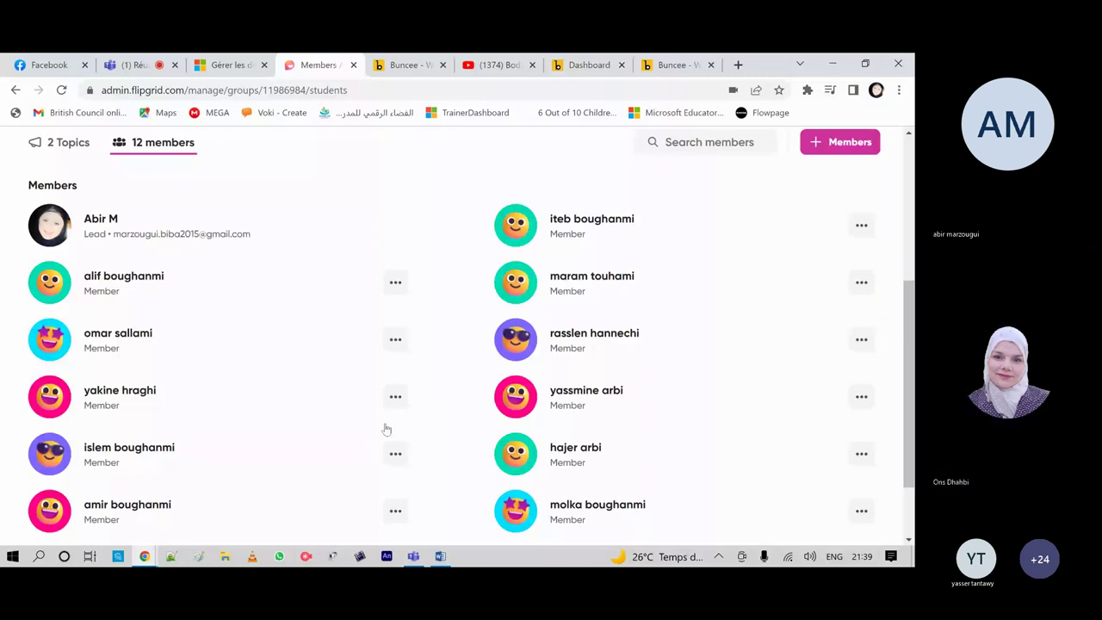
scroll(386, 428, "up", 1)
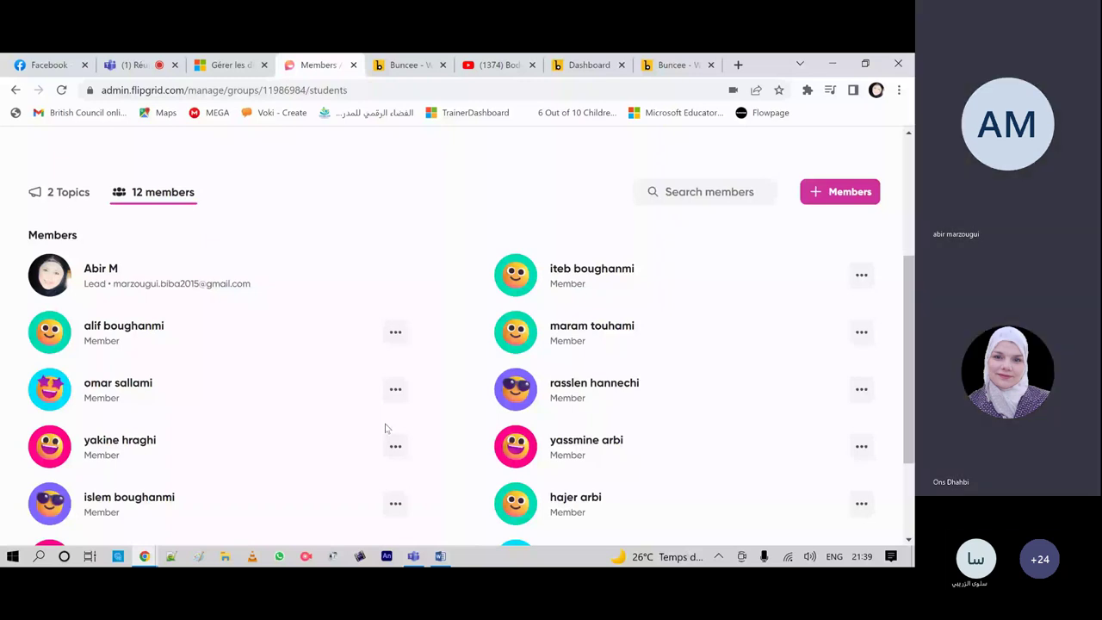
left_click(67, 195)
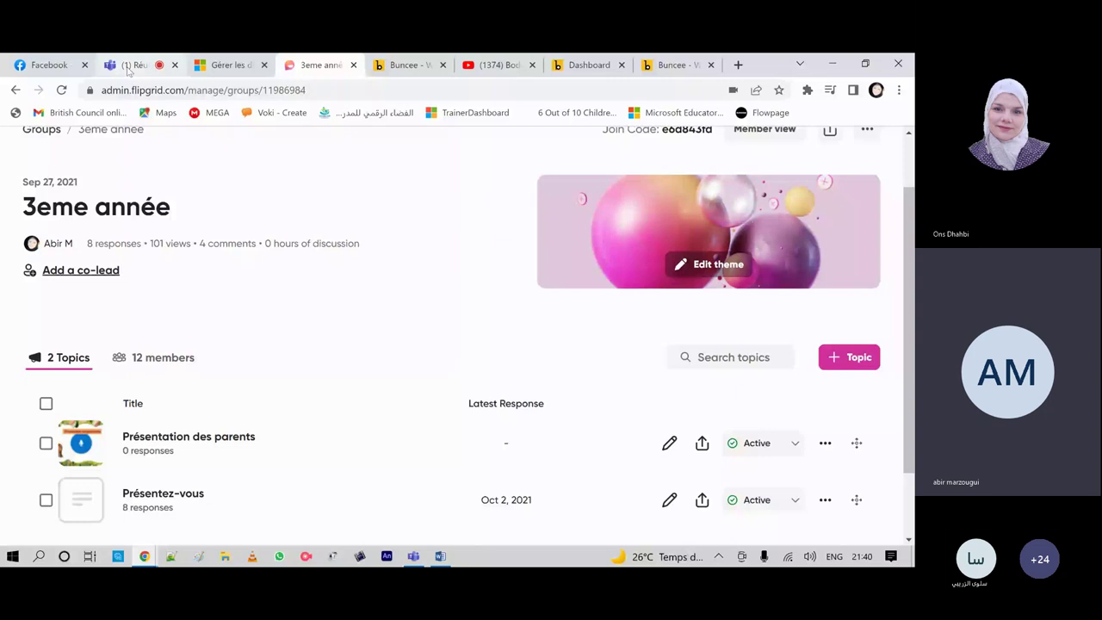
left_click(129, 66)
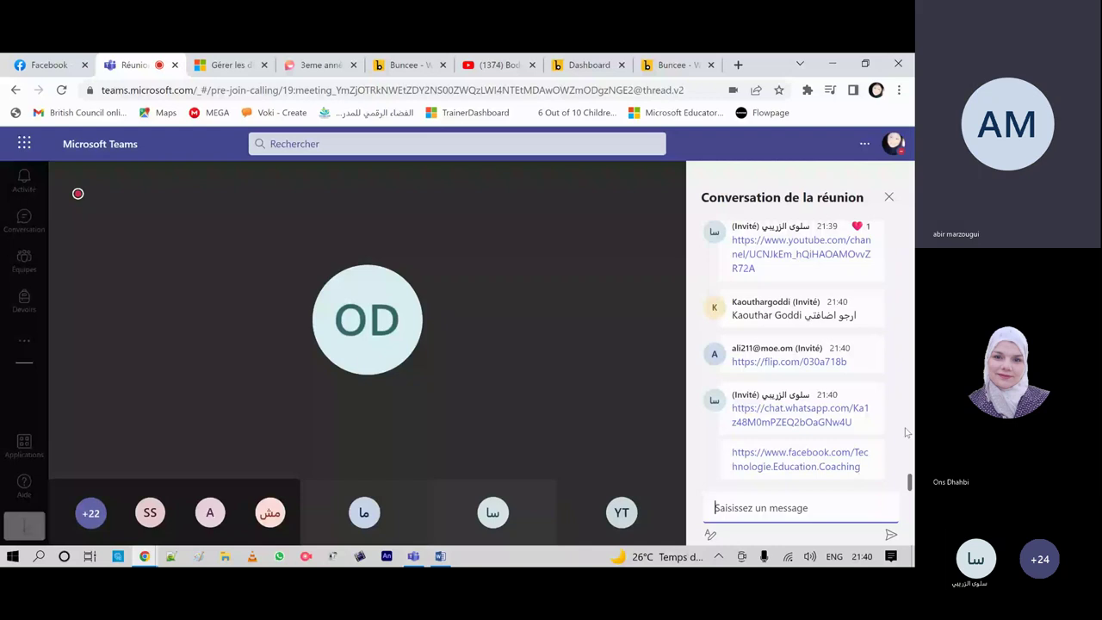
Step: Switch to the 3eme année Flipgrid tab to see its two topics
left_click(303, 66)
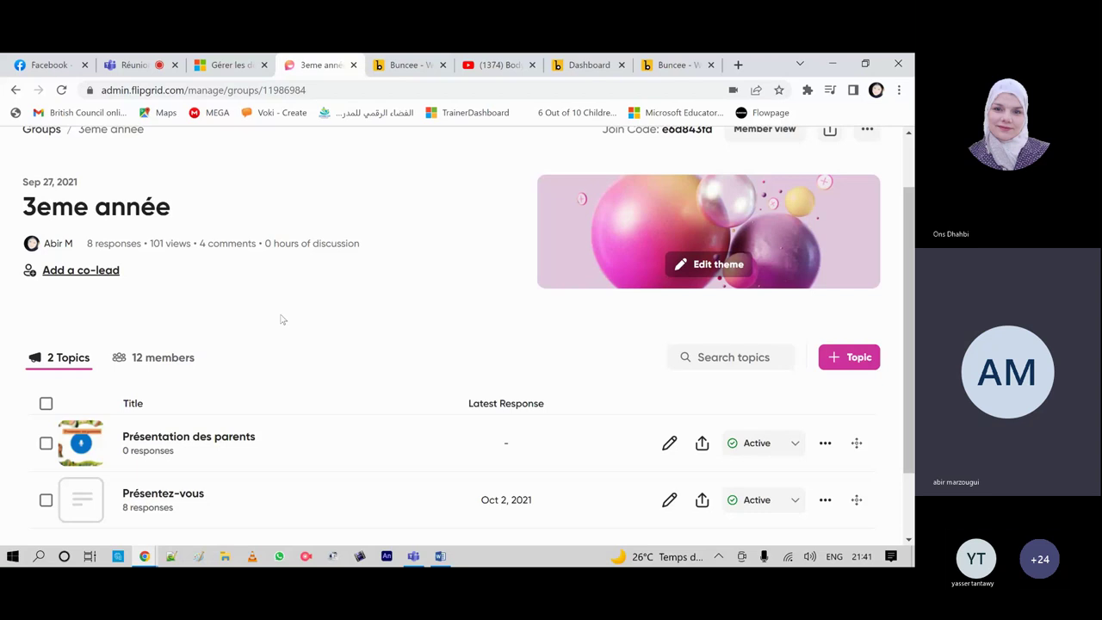
Step: Review the Présentation des parents topic, then show the 3eme année group's 12 members
left_click(142, 447)
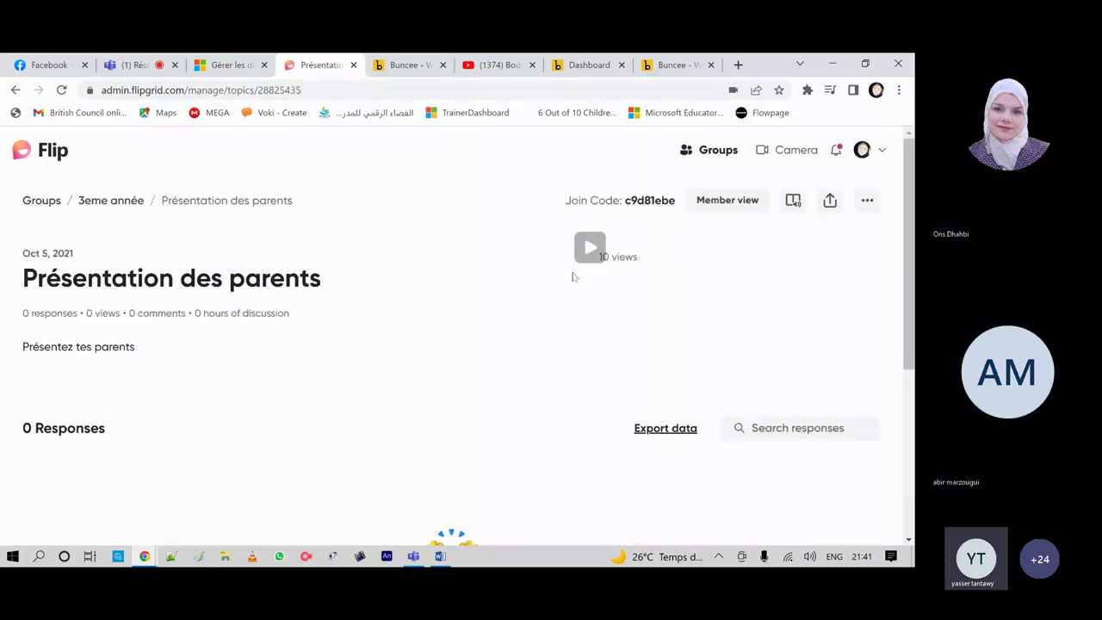
scroll(313, 352, "down", 2)
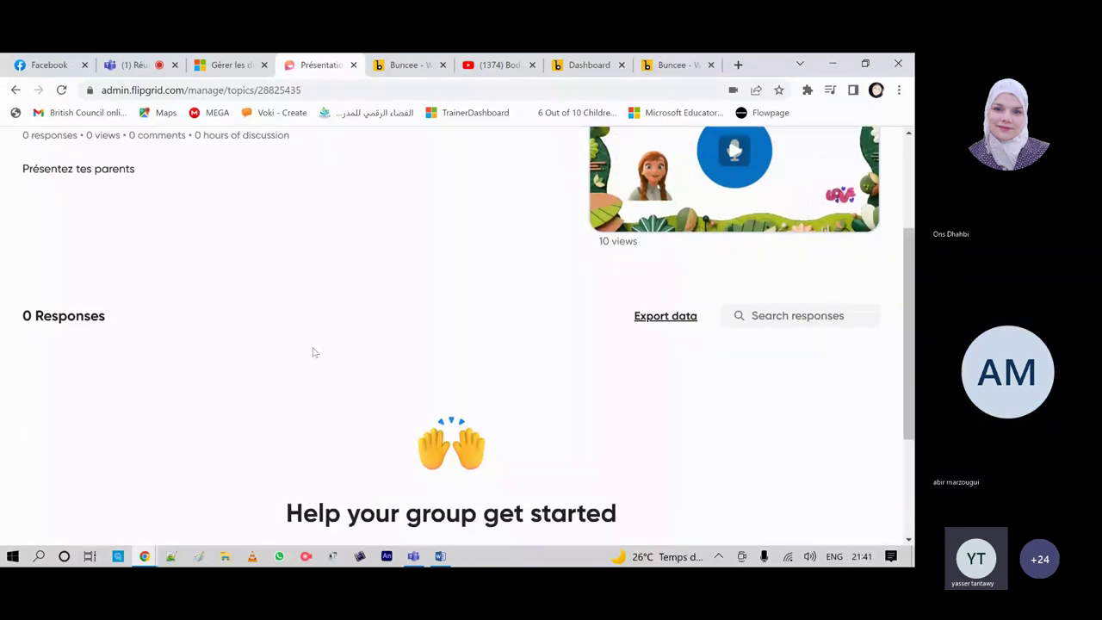
scroll(82, 228, "up", 2)
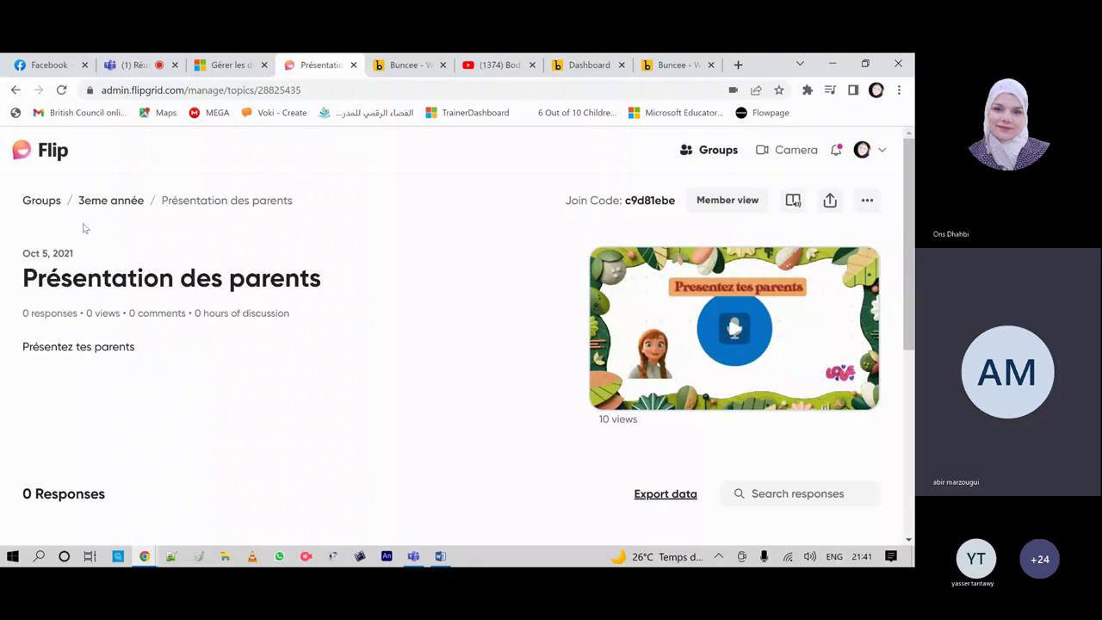
key("alt+Left")
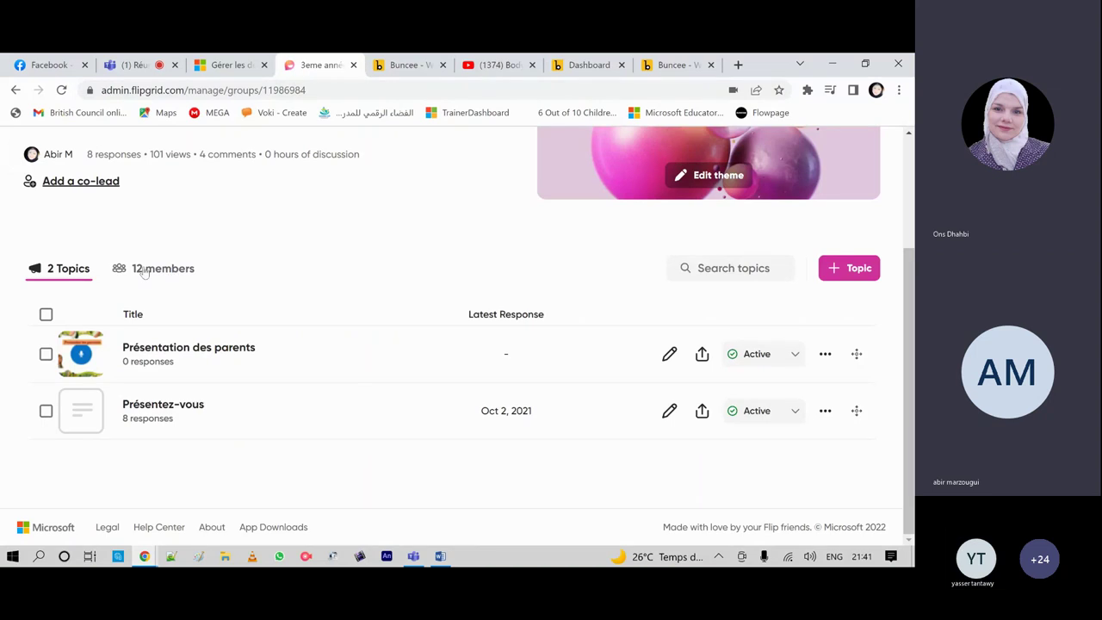
left_click(147, 268)
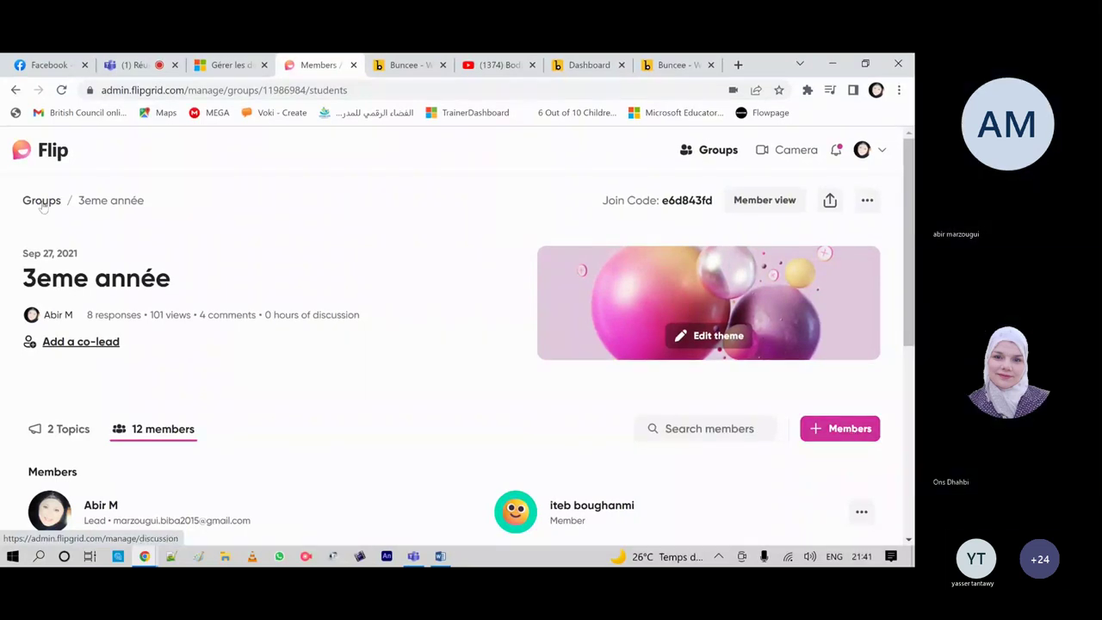
Step: From the list of 6 groups, reopen 3eme année and view its Présentation des parents and Présentez-vous topics
left_click(41, 201)
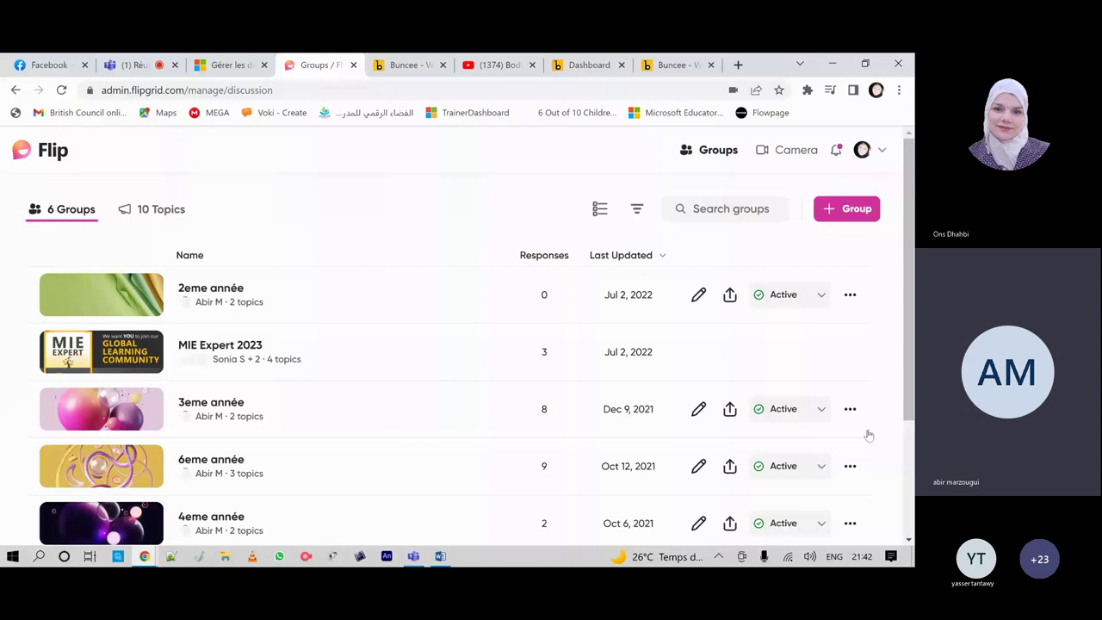
left_click(850, 410)
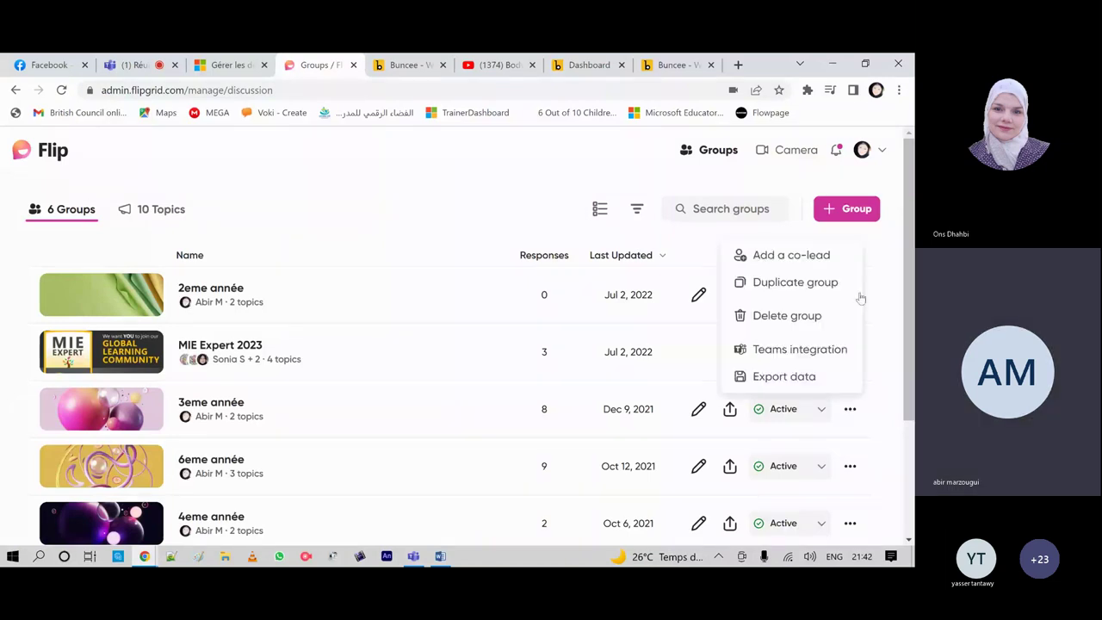
left_click(195, 407)
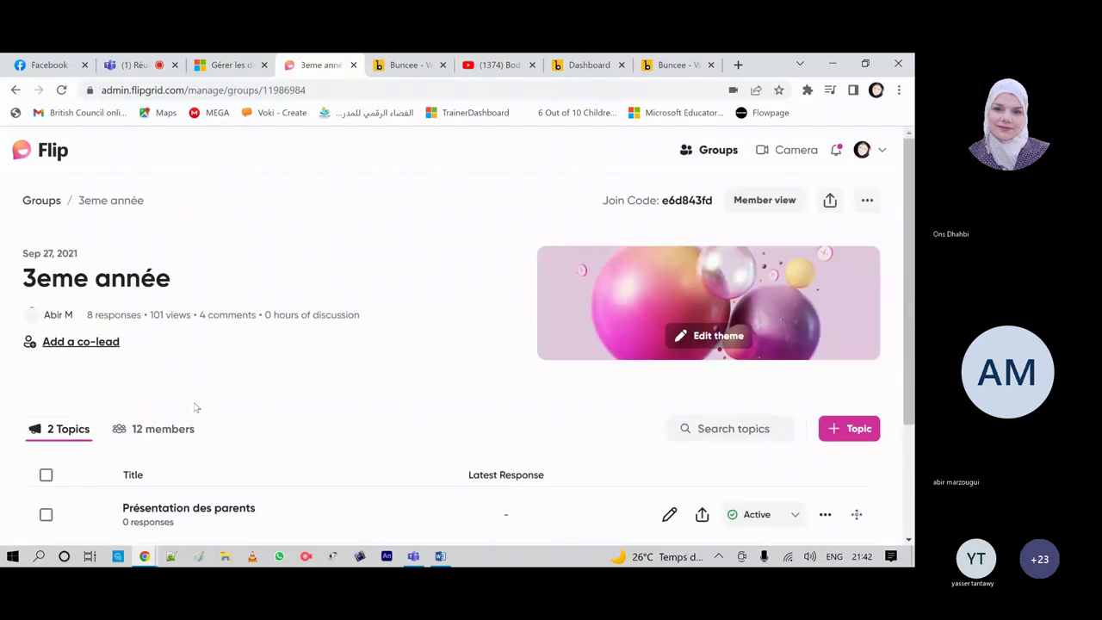
scroll(280, 372, "down", 2)
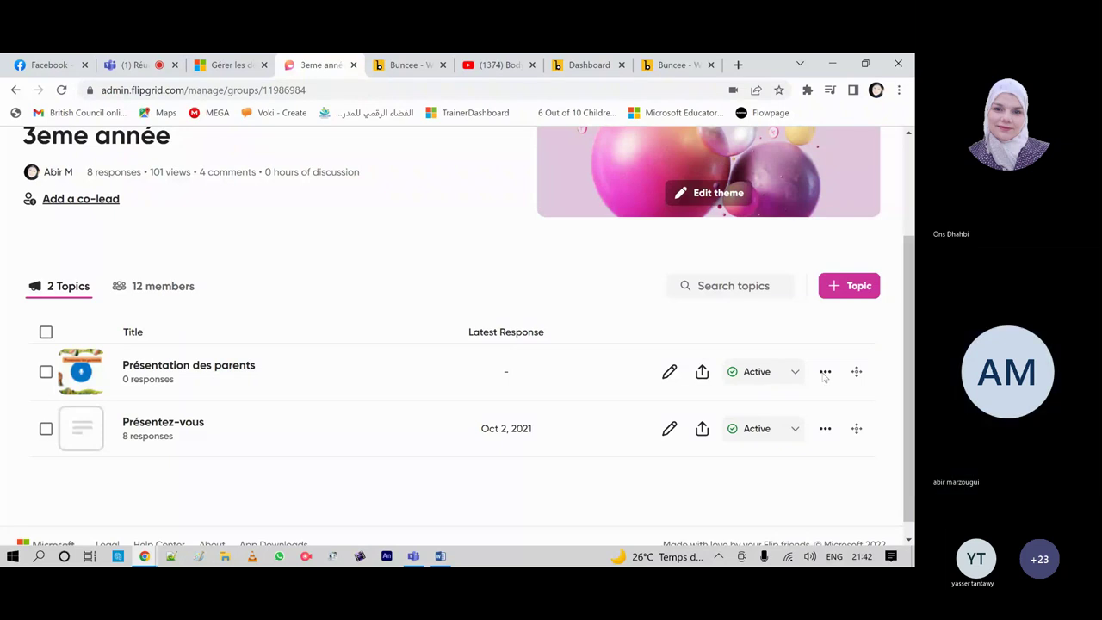
Step: Check the Présentation des parents topic's options and share link, then return to the Teams meeting
left_click(824, 377)
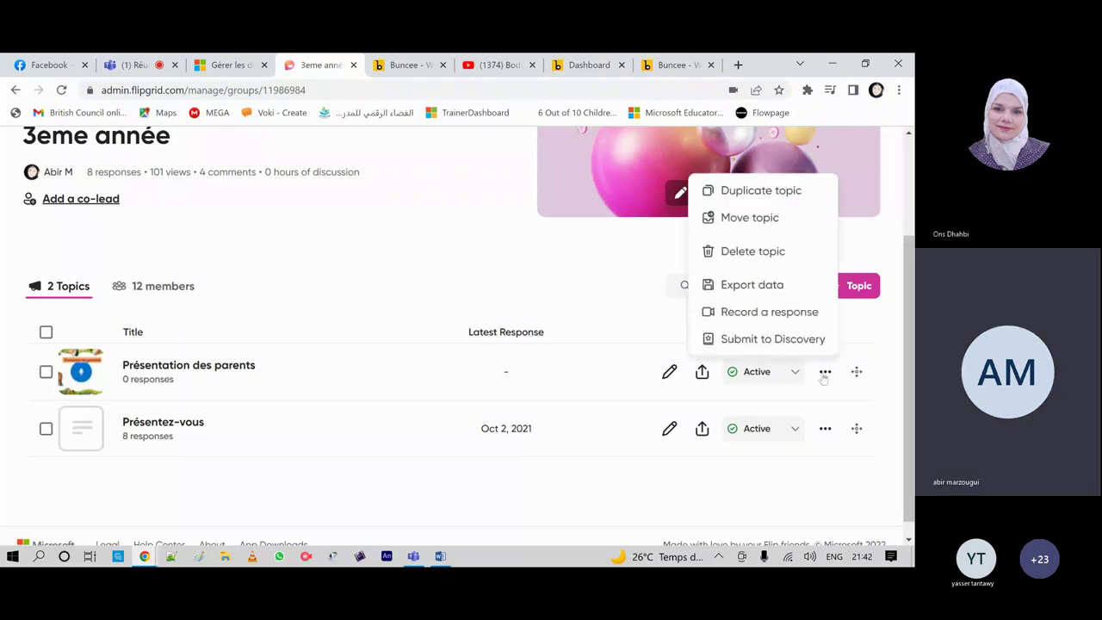
left_click(710, 377)
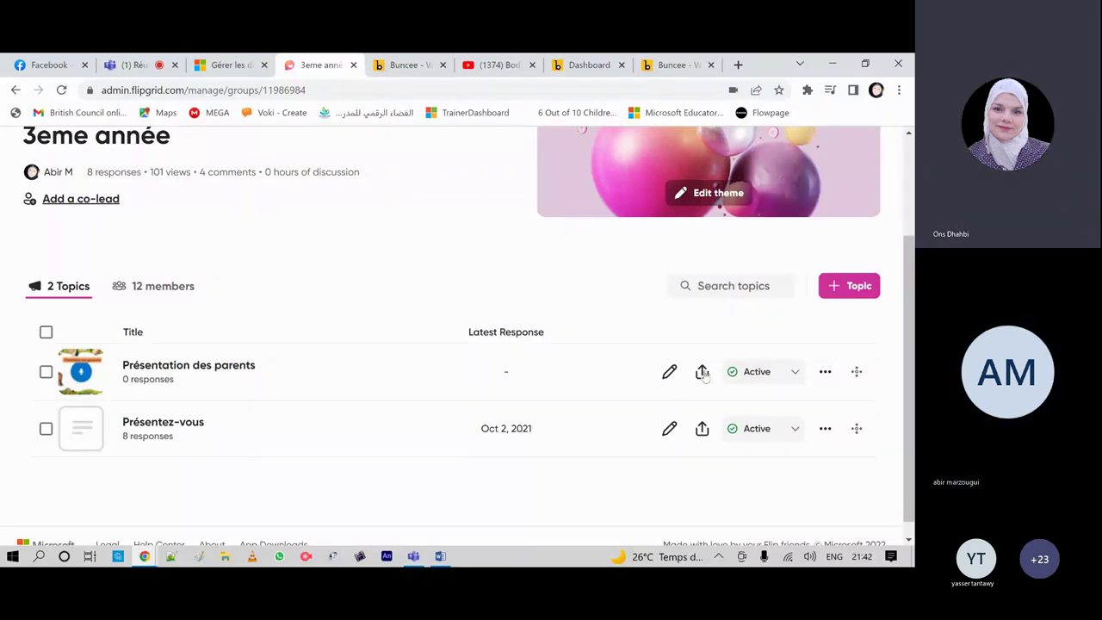
left_click(702, 372)
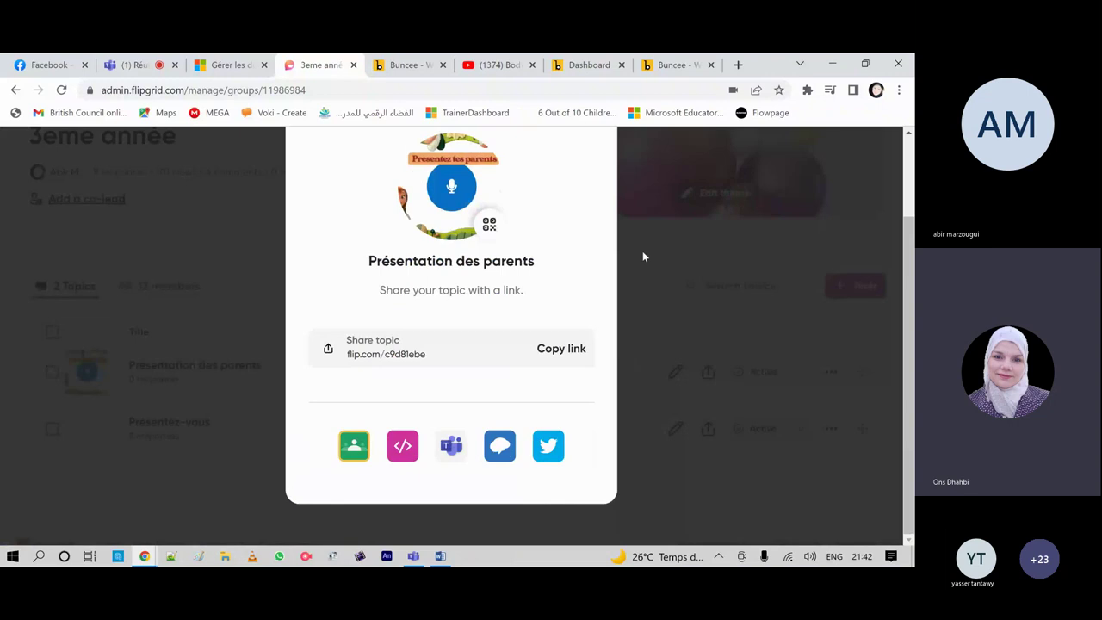
scroll(642, 256, "up", 2)
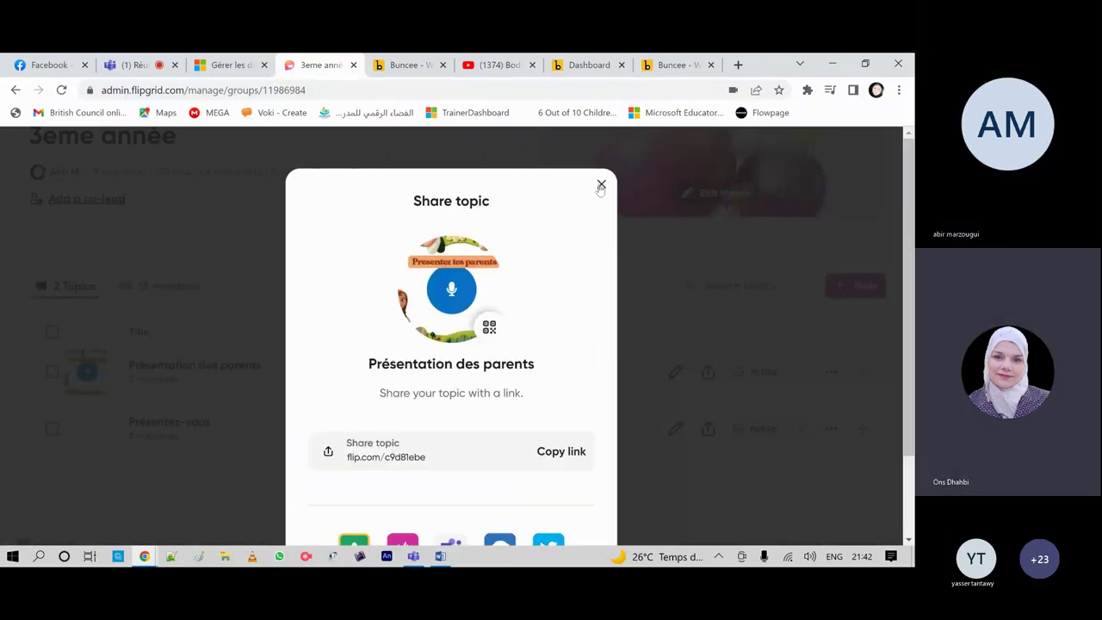
left_click(601, 186)
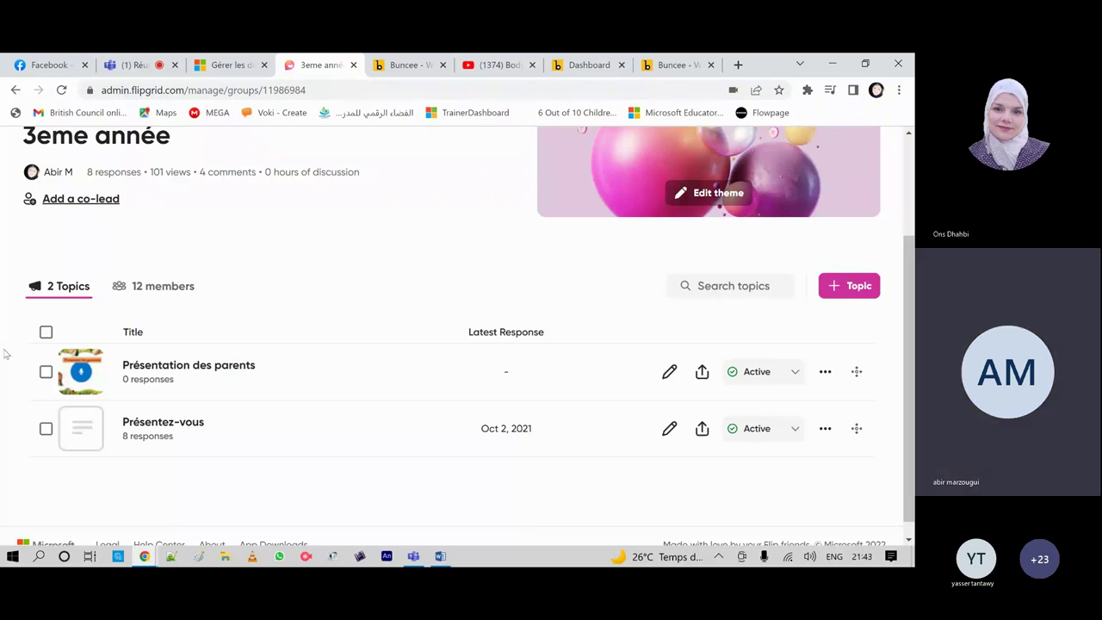
left_click(155, 67)
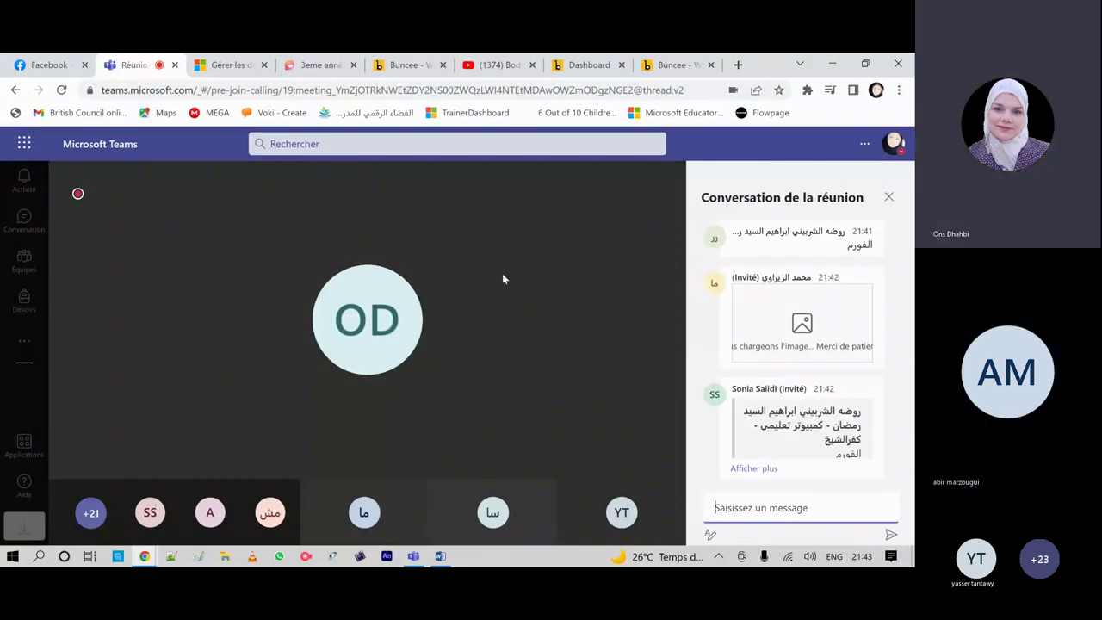
Step: Stop sharing the browser so the meeting shows the participant gallery
mouse_move(370, 435)
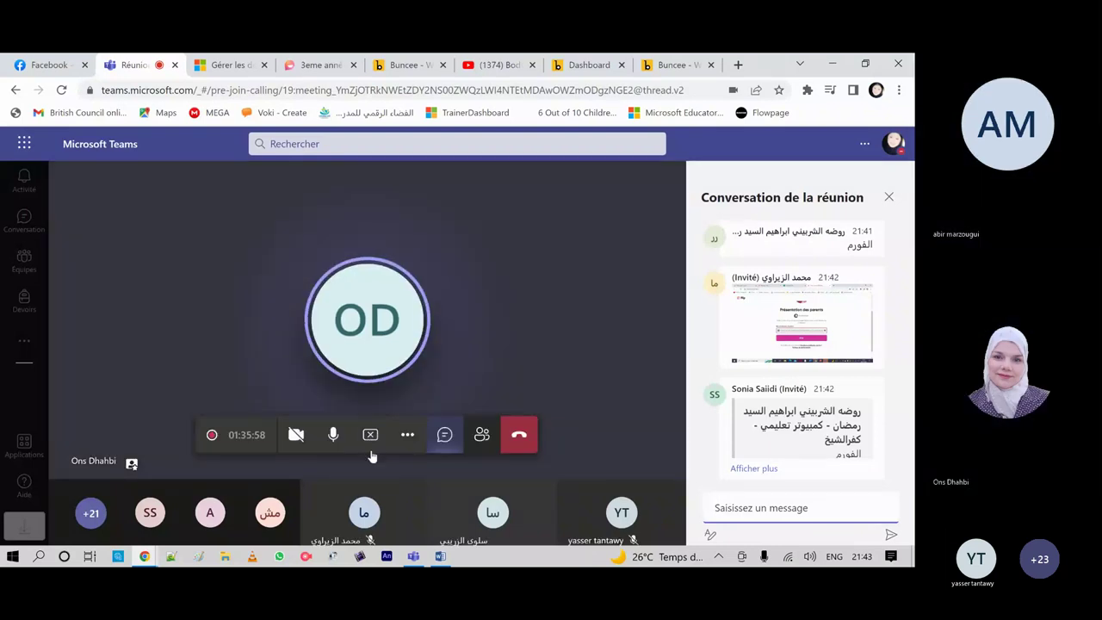
left_click(370, 435)
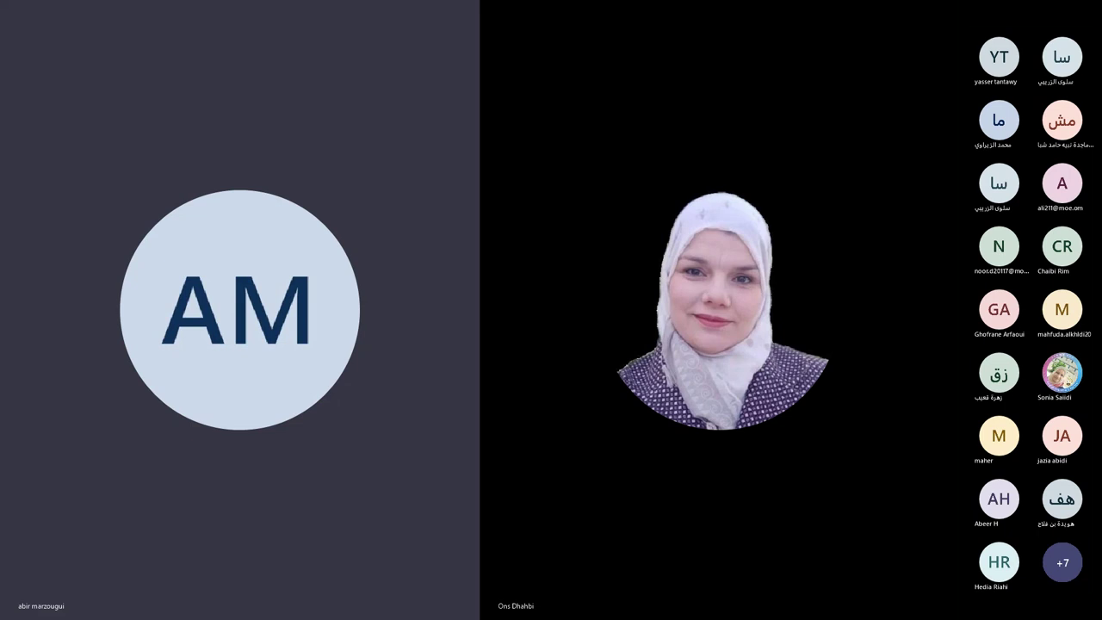
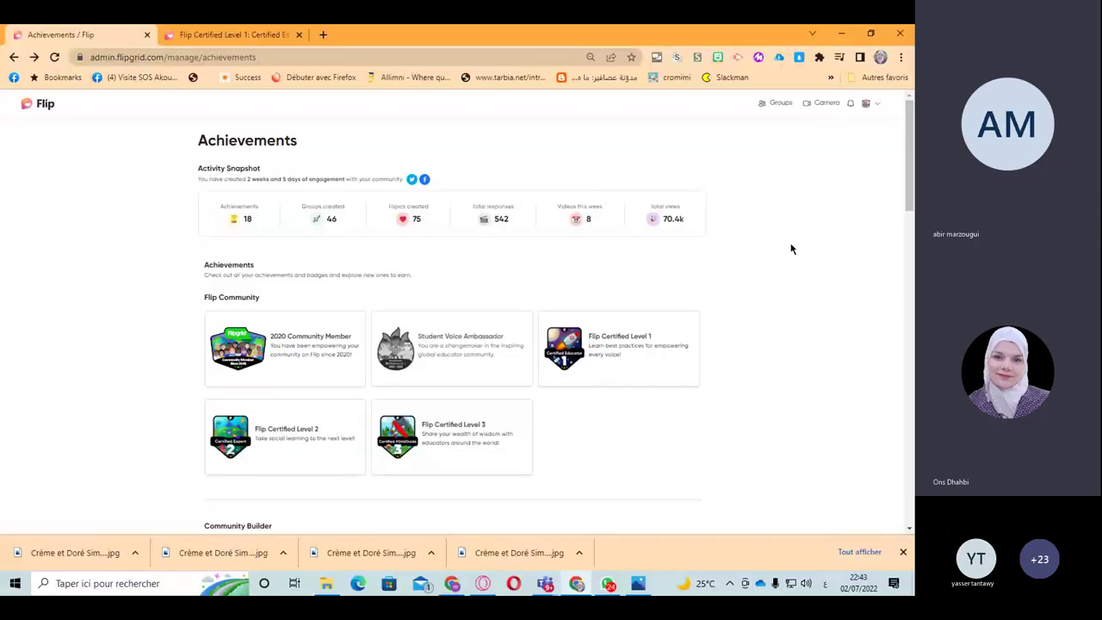
Step: Edit MIE Expert 2023 and view its settings: active, 0 blocked members, daily notifications
left_click(779, 103)
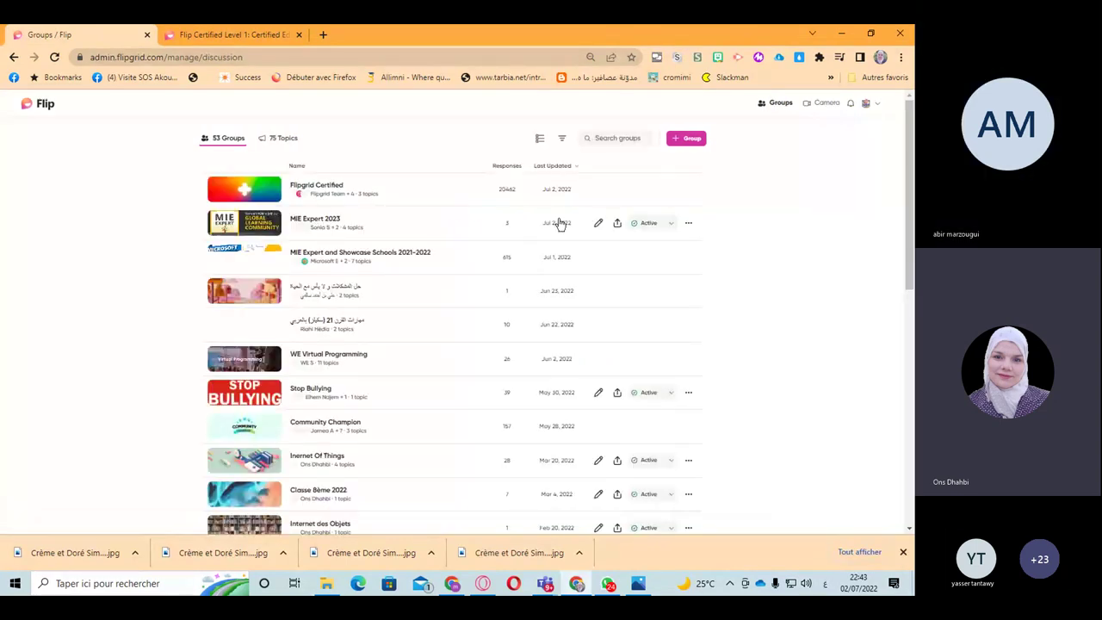
left_click(599, 223)
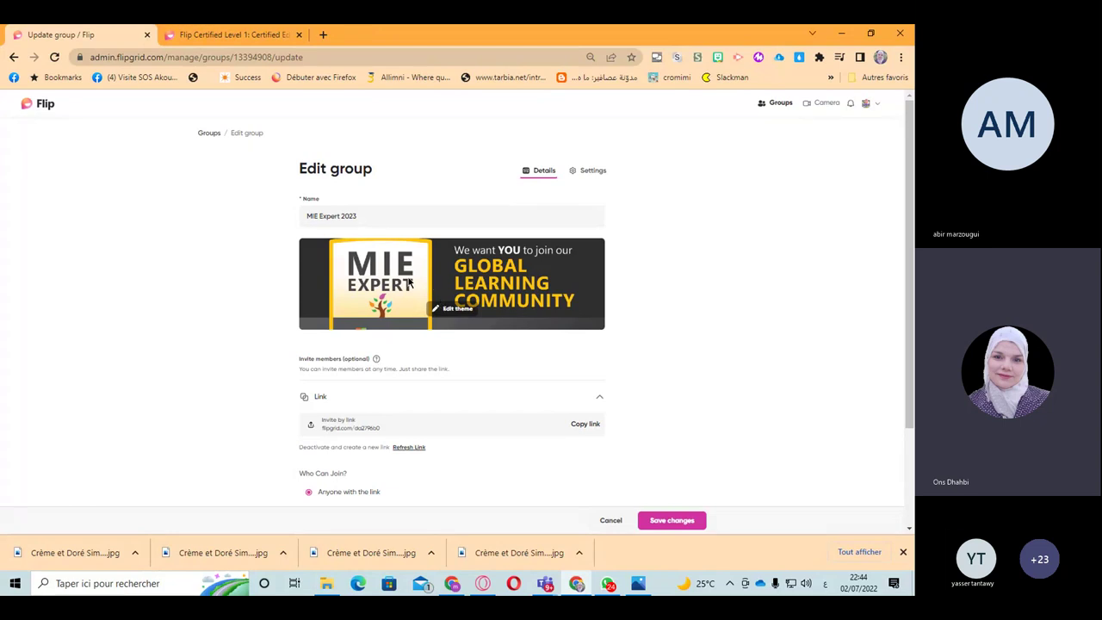
scroll(409, 283, "down", 1)
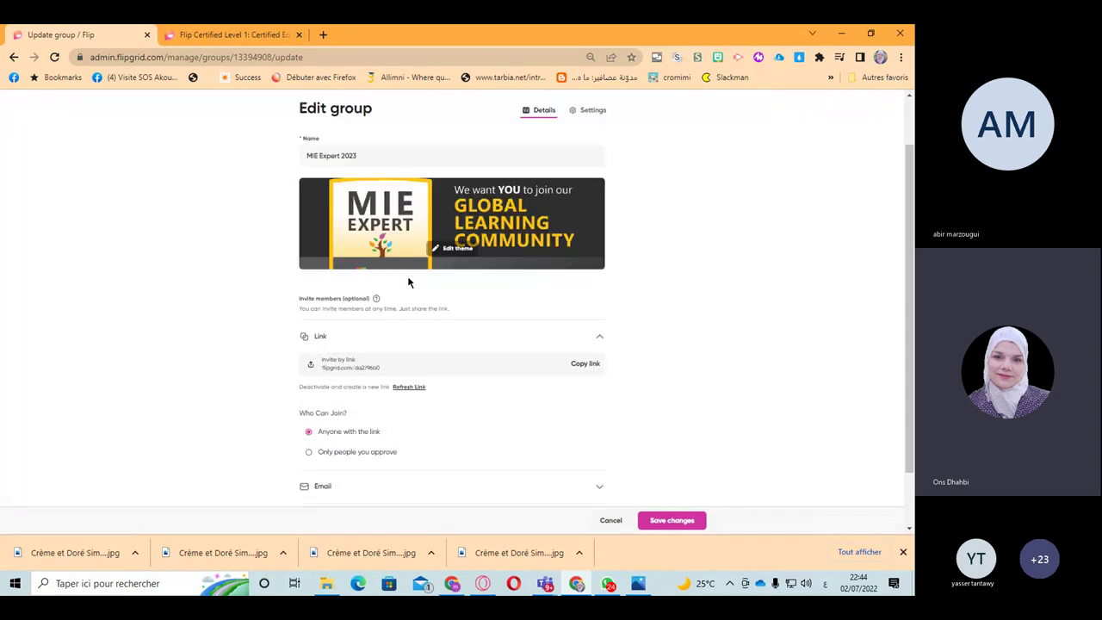
scroll(409, 281, "down", 1)
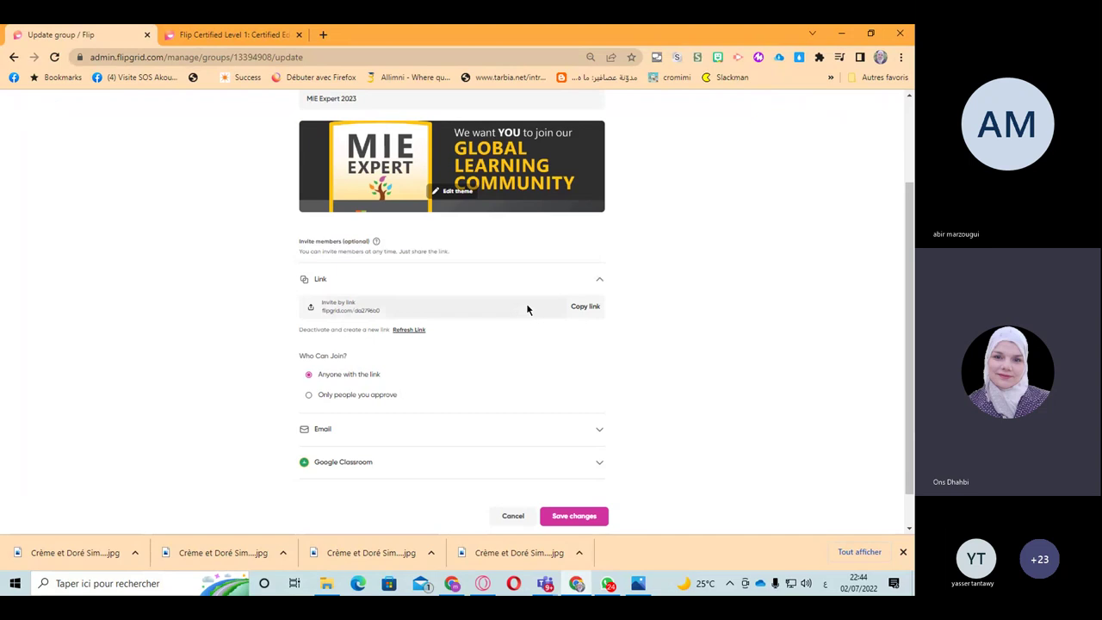
scroll(528, 309, "up", 3)
left_click(588, 169)
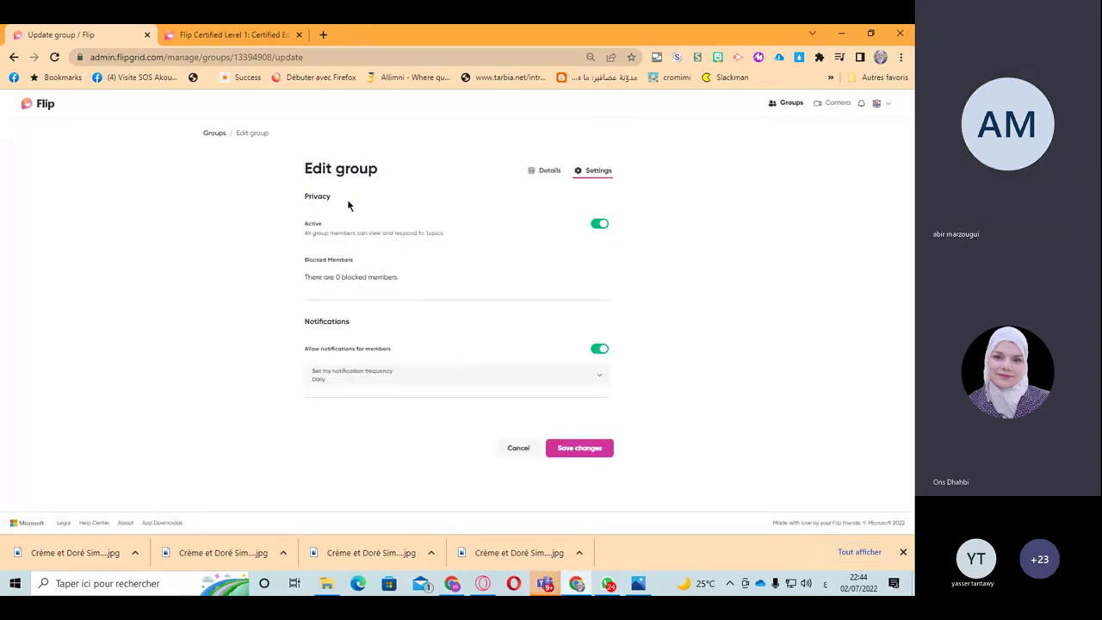
Step: Return to the MIE Expert 2023 group's Details tab and scroll through its invite options
left_click(545, 170)
scroll(353, 261, "down", 2)
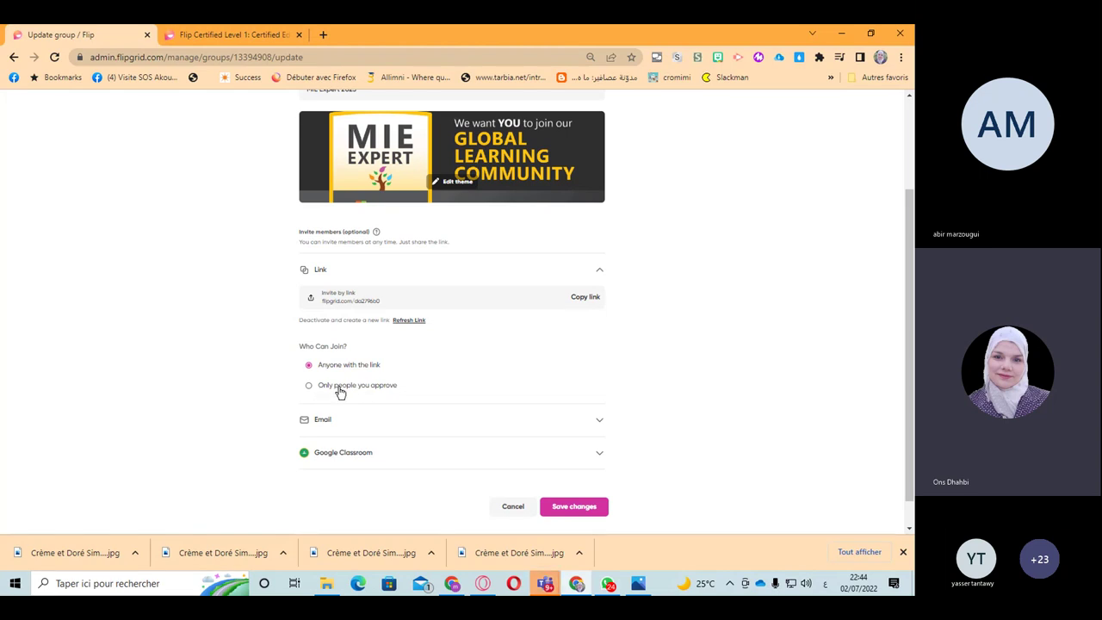
scroll(340, 392, "down", 1)
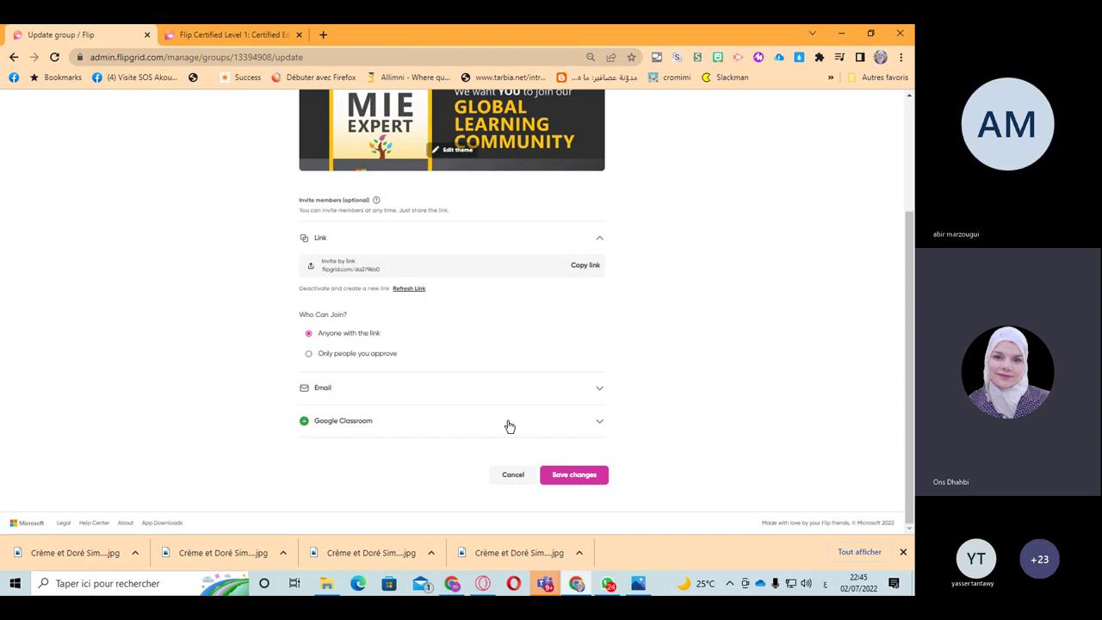
Step: Expand the Google Classroom and Email invites and browse the class list without choosing a class
left_click(600, 427)
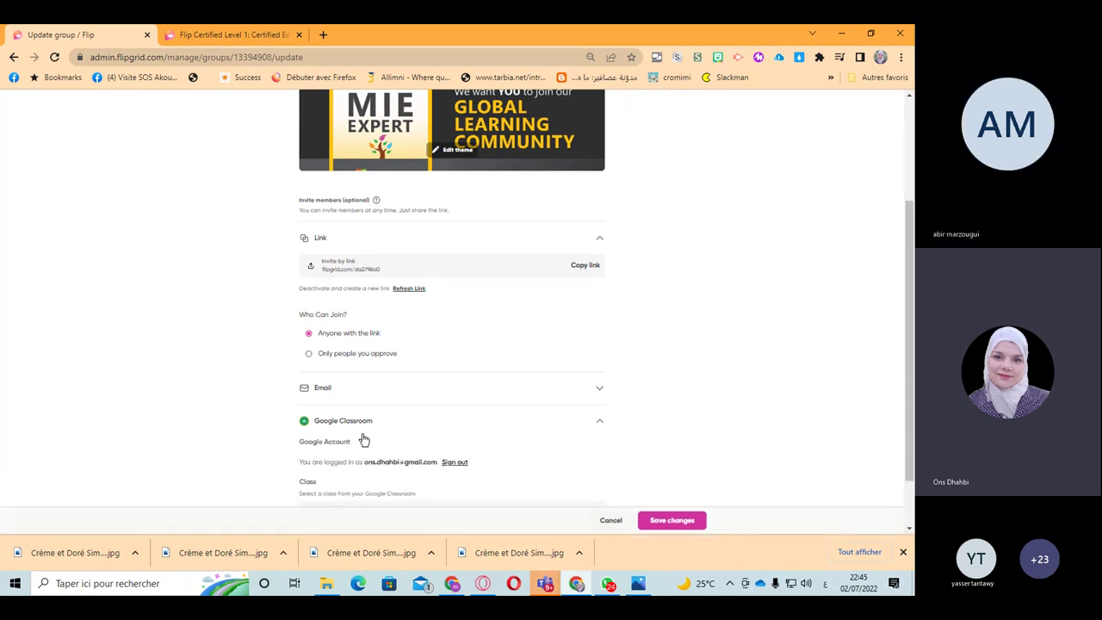
left_click(325, 391)
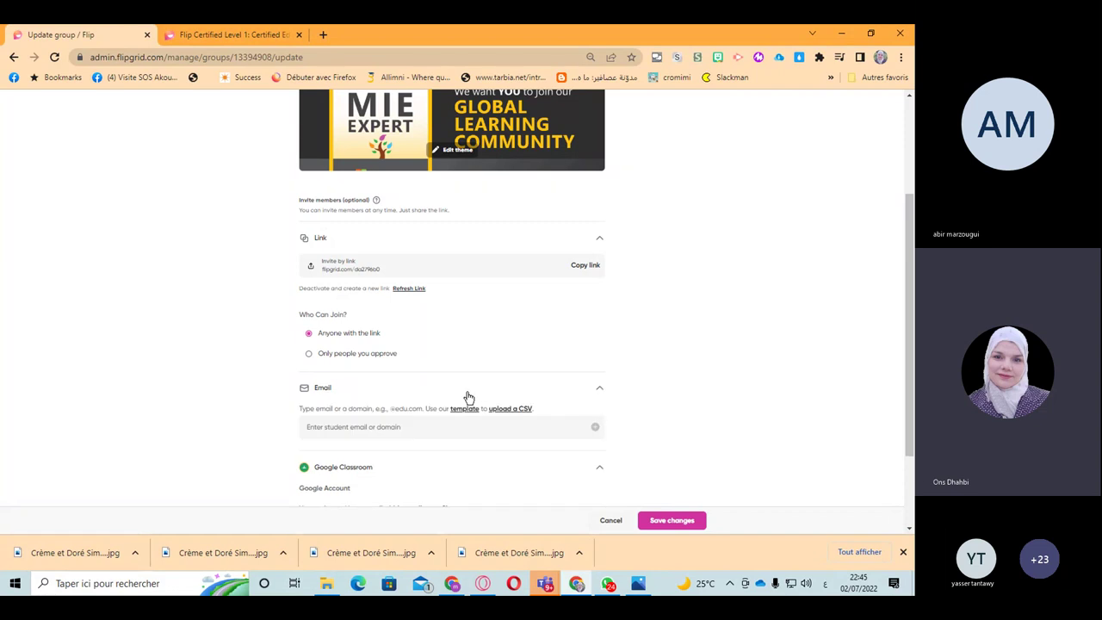
left_click(324, 426)
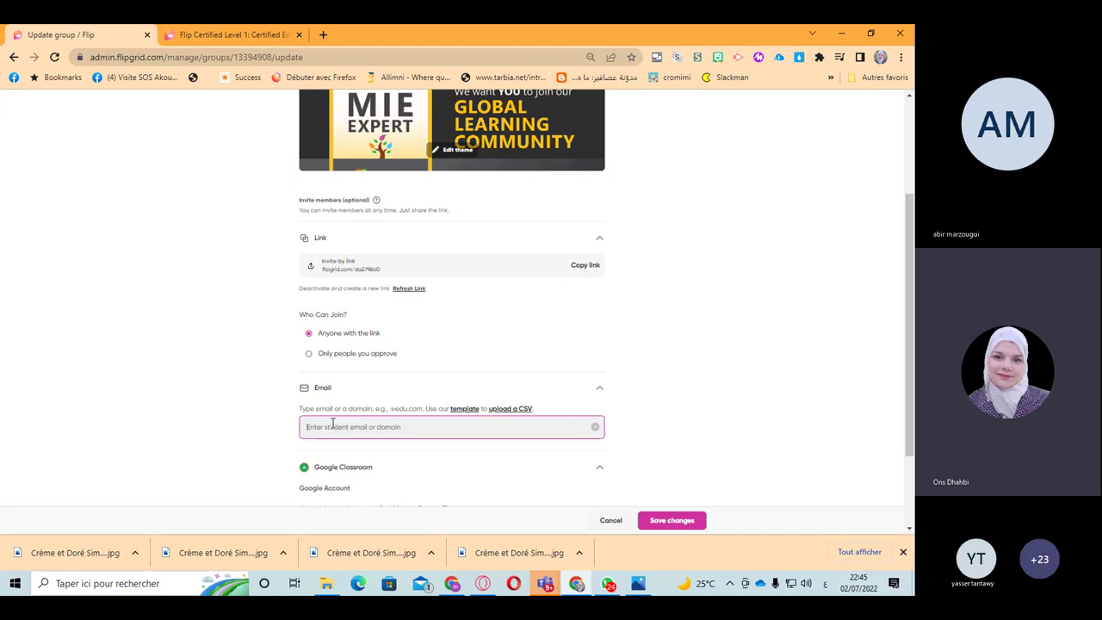
scroll(342, 452, "down", 2)
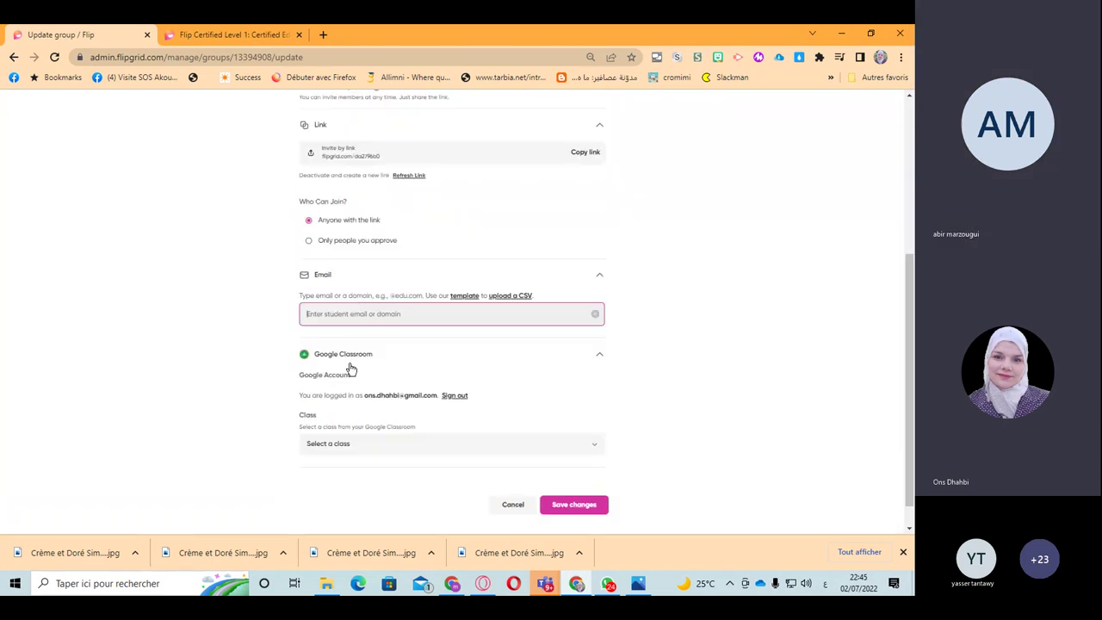
left_click(326, 444)
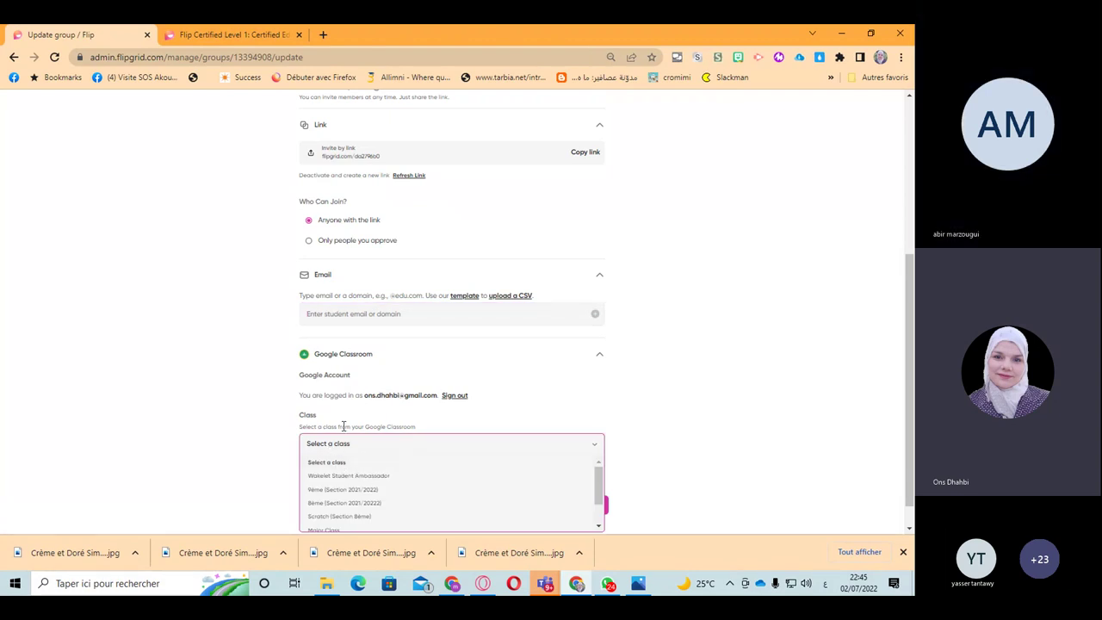
left_click(695, 332)
scroll(693, 337, "up", 3)
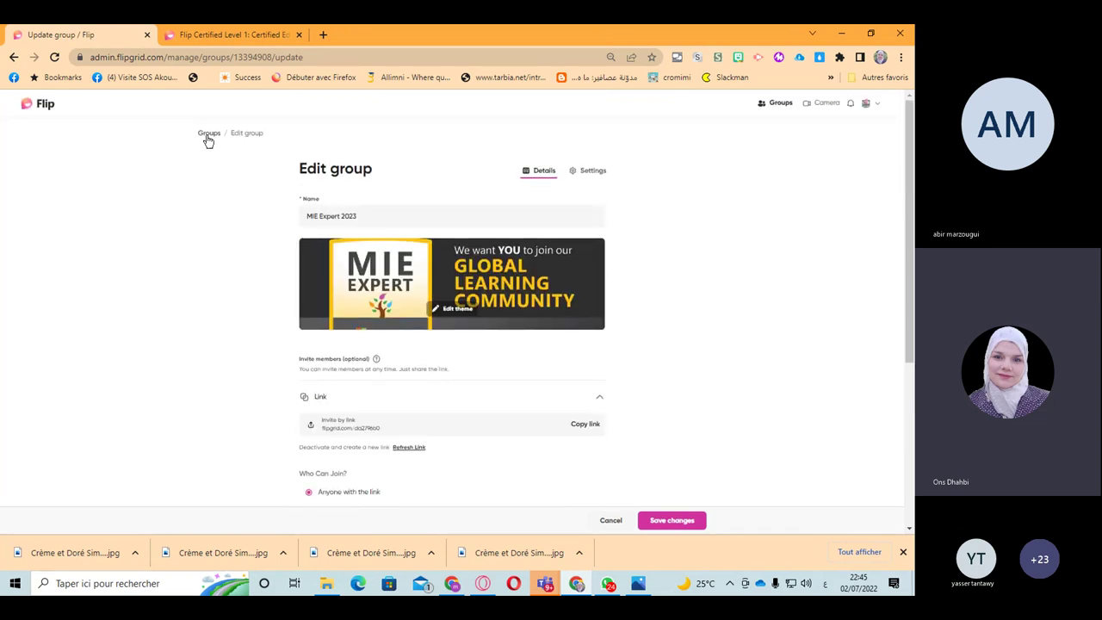
Step: From Groups, open MIE Expert 2023 and edit its 21st century skills topic
left_click(207, 136)
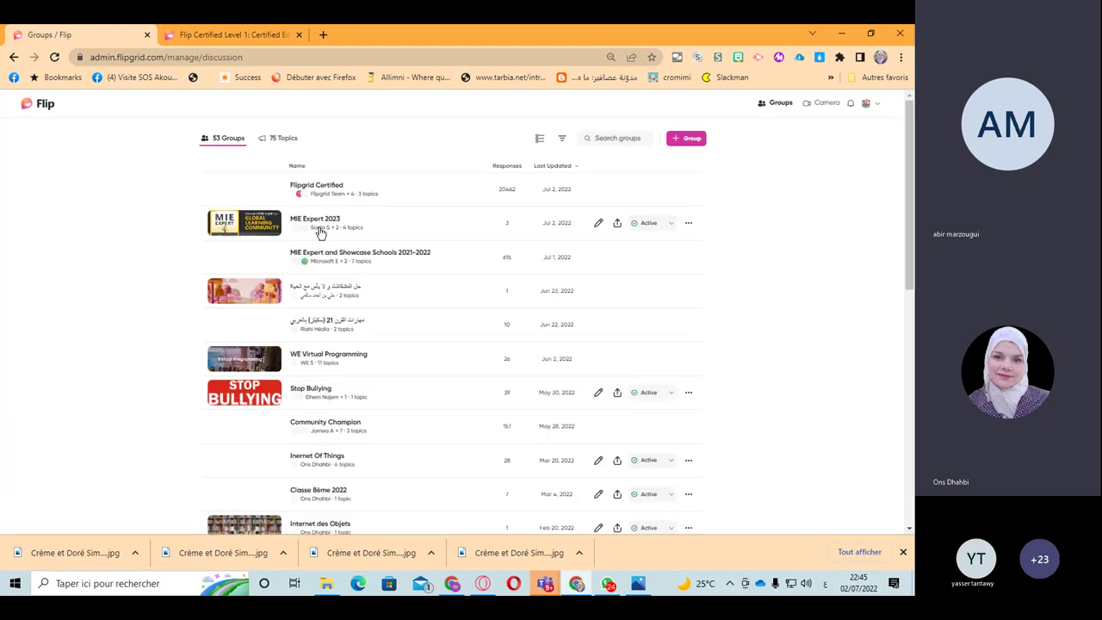
left_click(320, 229)
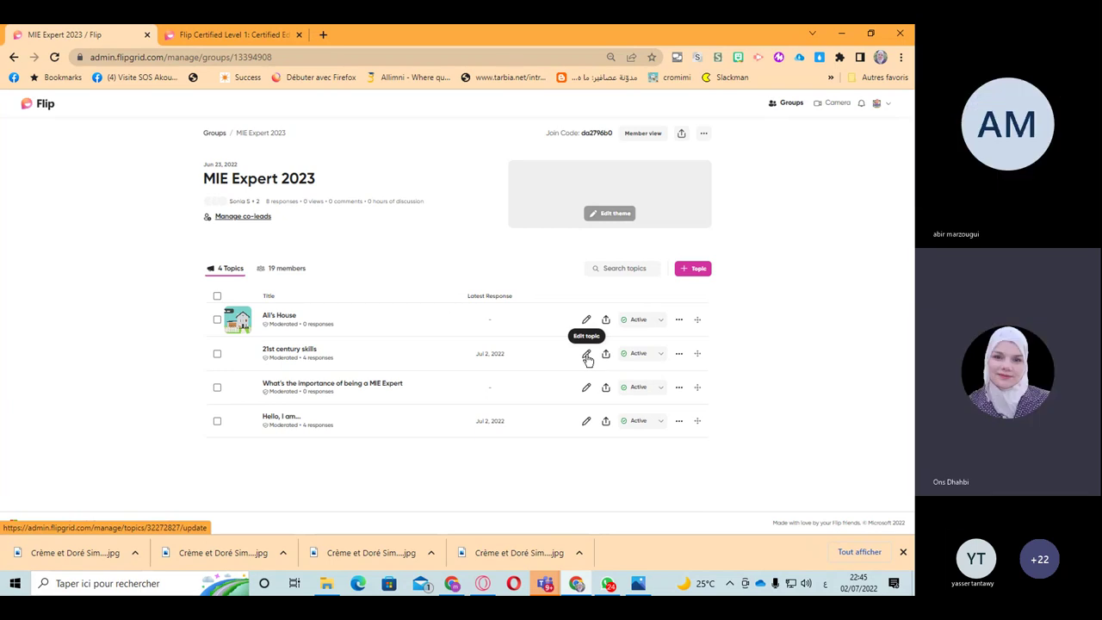
left_click(586, 358)
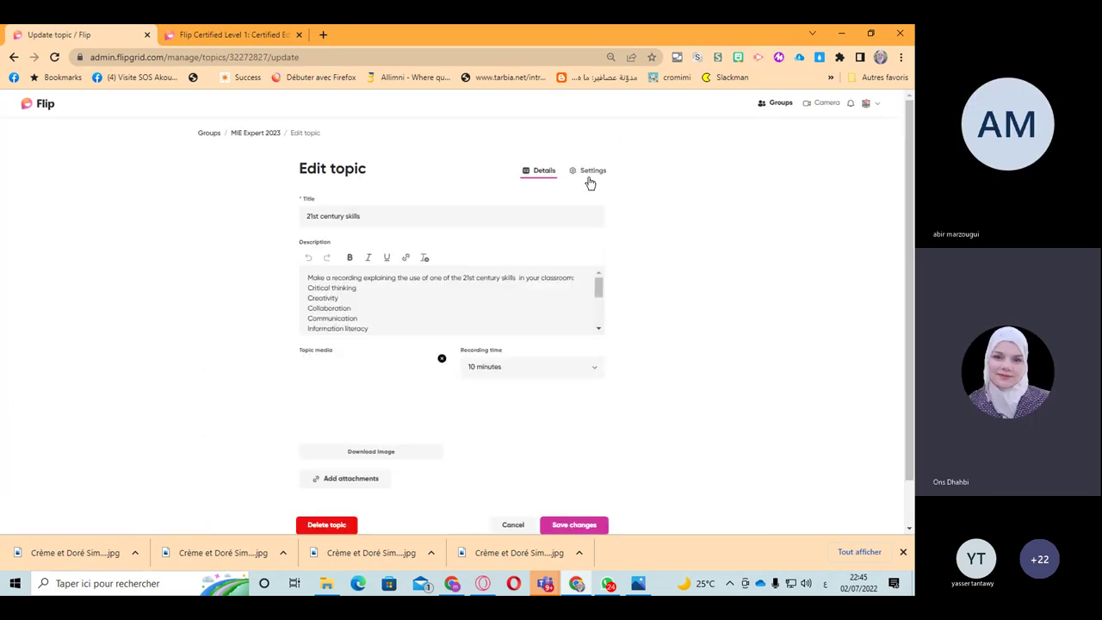
scroll(560, 375, "down", 1)
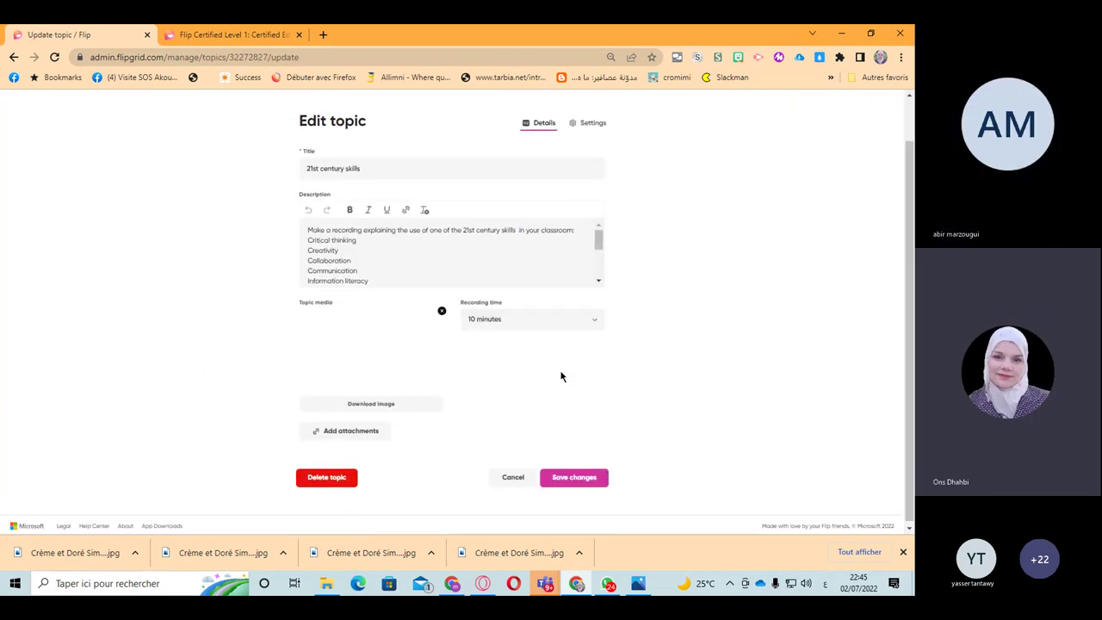
scroll(590, 173, "up", 1)
Step: Show the topic's Response and Guest password settings: moderation on, 10-minute recordings, French (France) captions
left_click(592, 170)
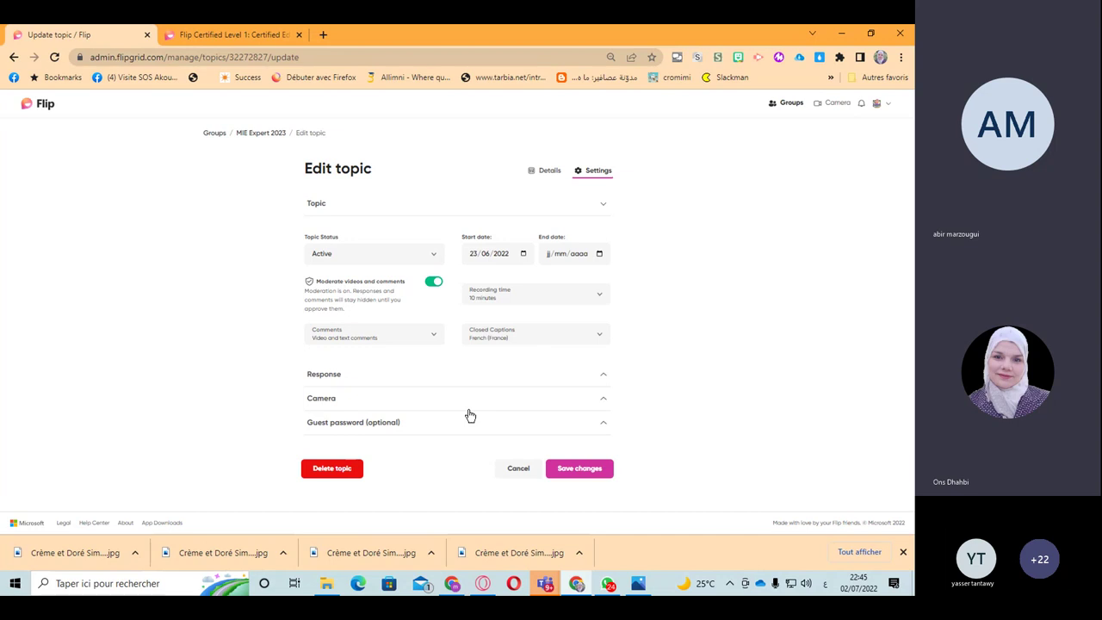
left_click(387, 381)
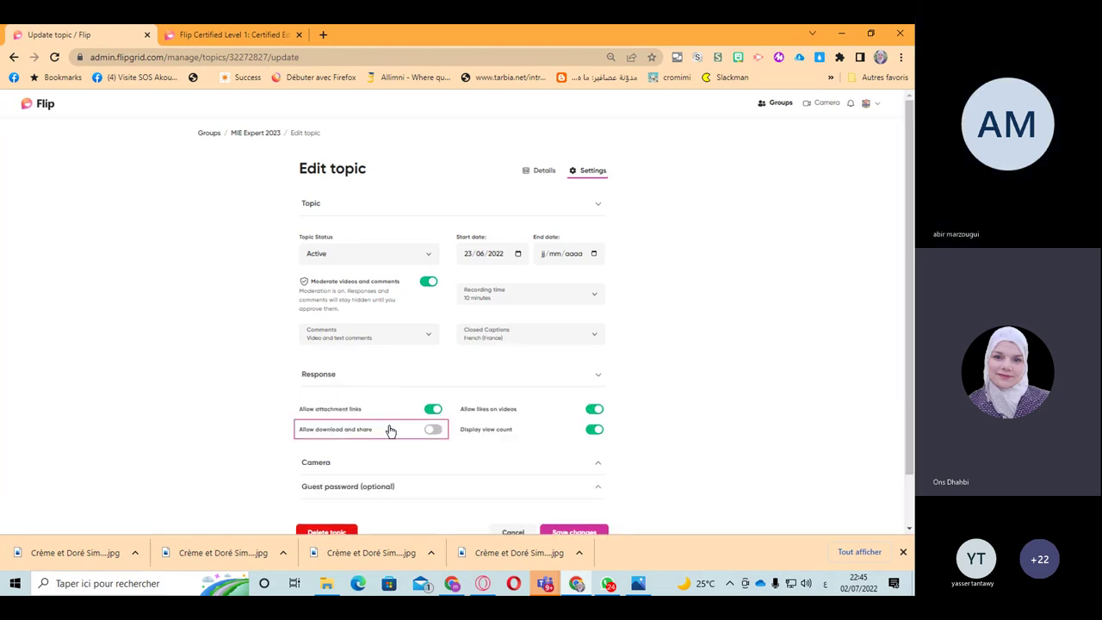
scroll(386, 430, "down", 1)
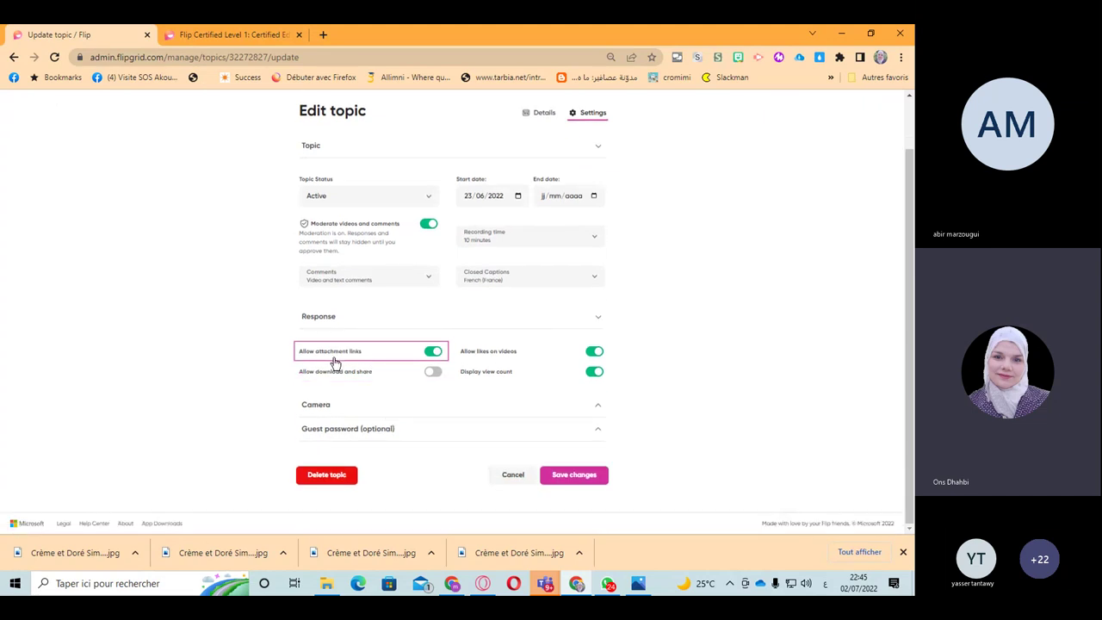
left_click(447, 432)
scroll(431, 421, "down", 1)
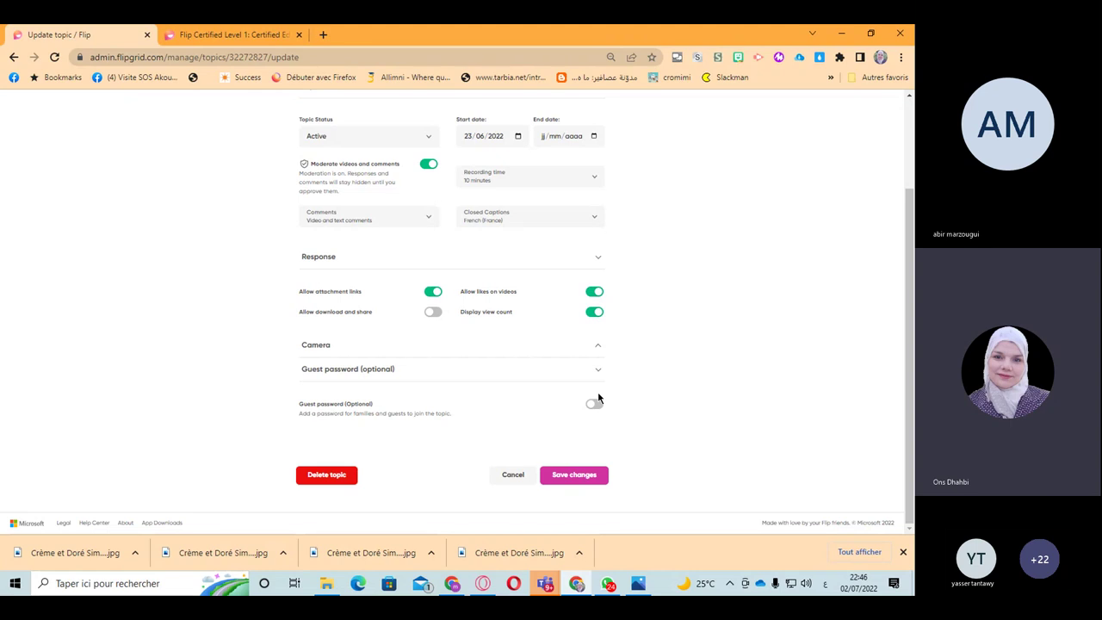
scroll(611, 366, "up", 3)
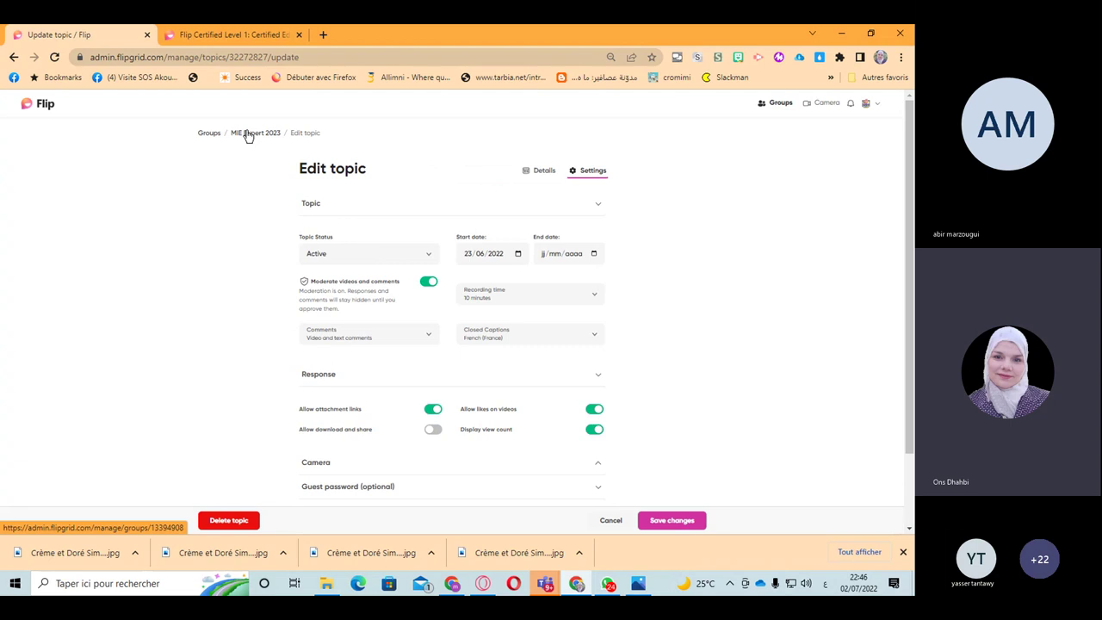
Step: Preview the MIE Expert 2023 group's share dialog from the groups list and the group page
left_click(248, 136)
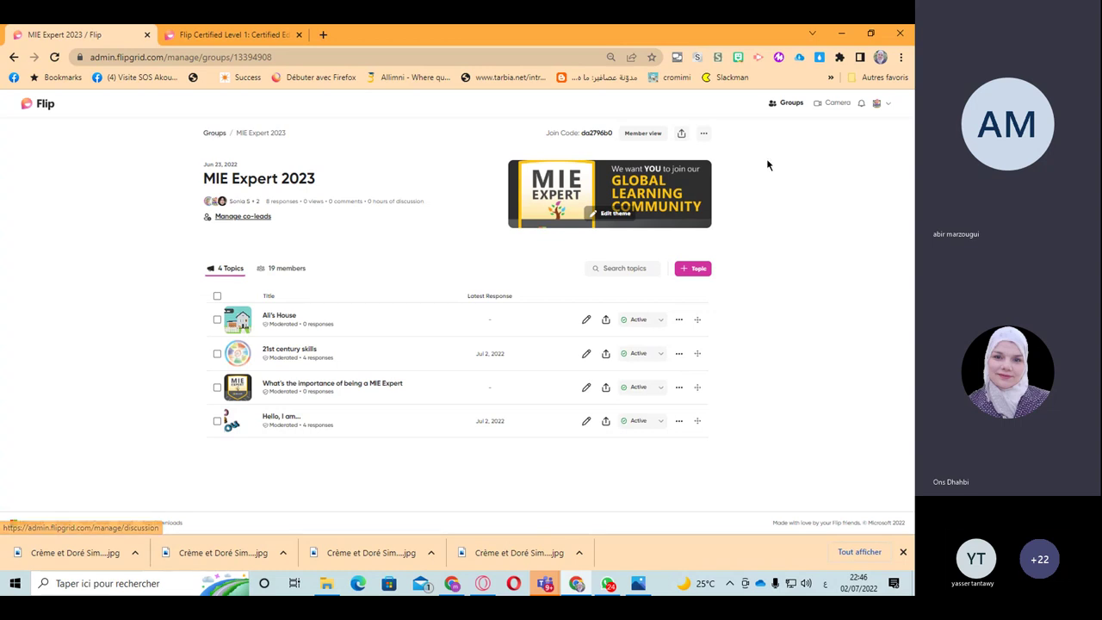
left_click(215, 134)
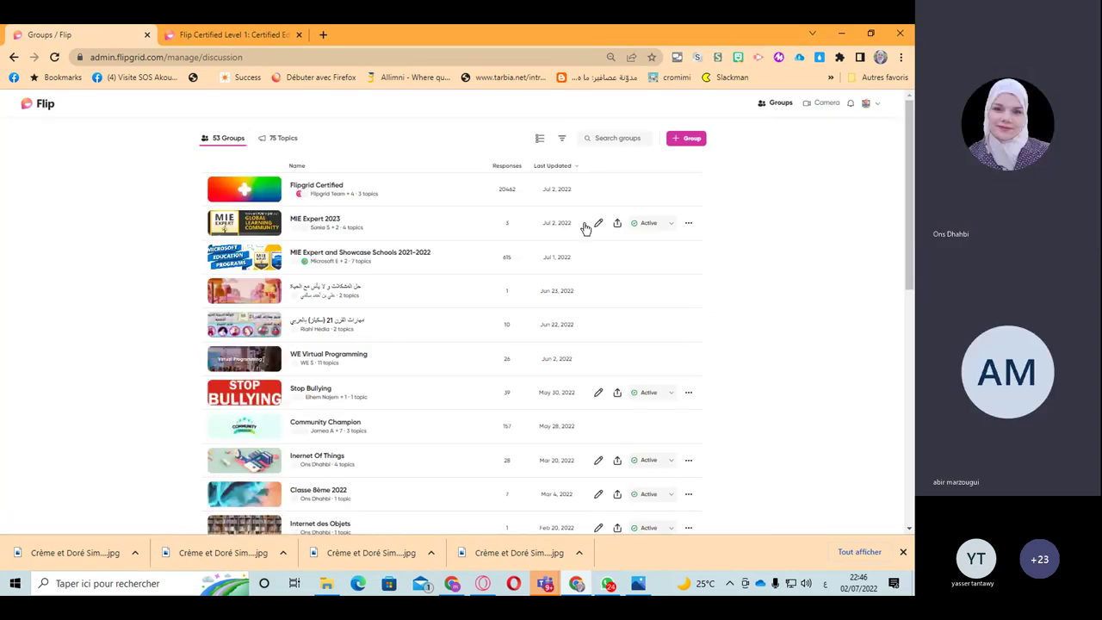
left_click(616, 223)
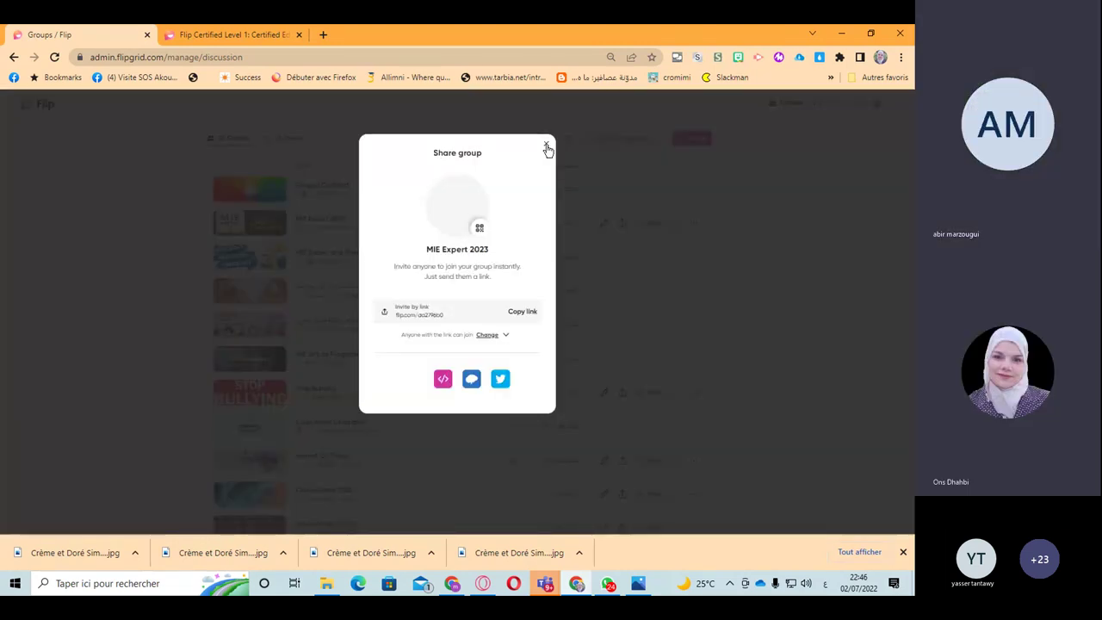
left_click(546, 149)
left_click(325, 227)
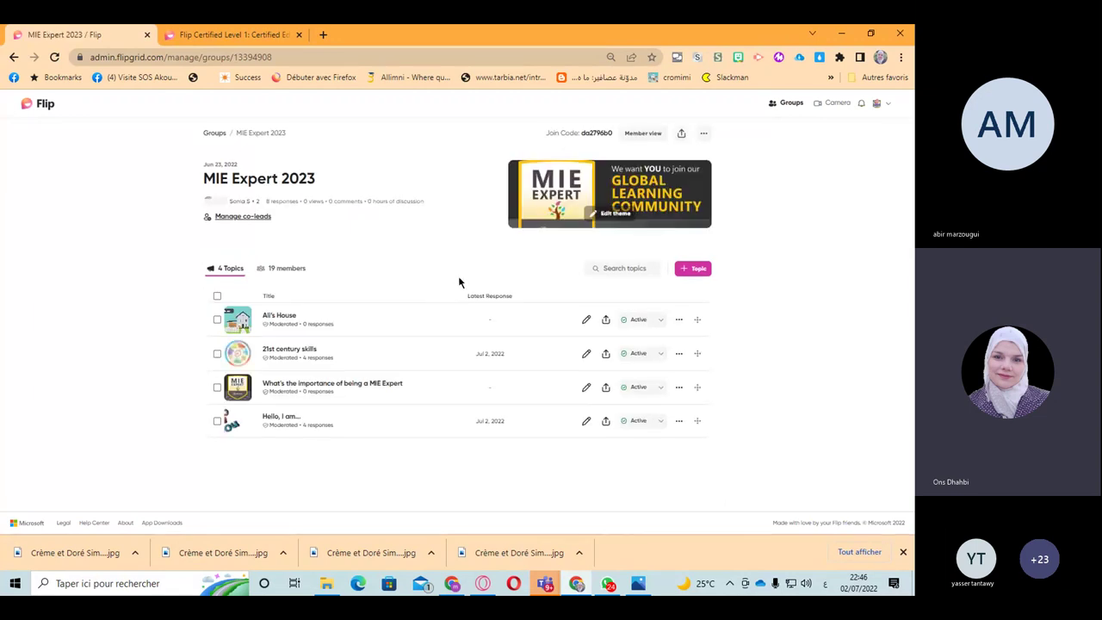
left_click(681, 134)
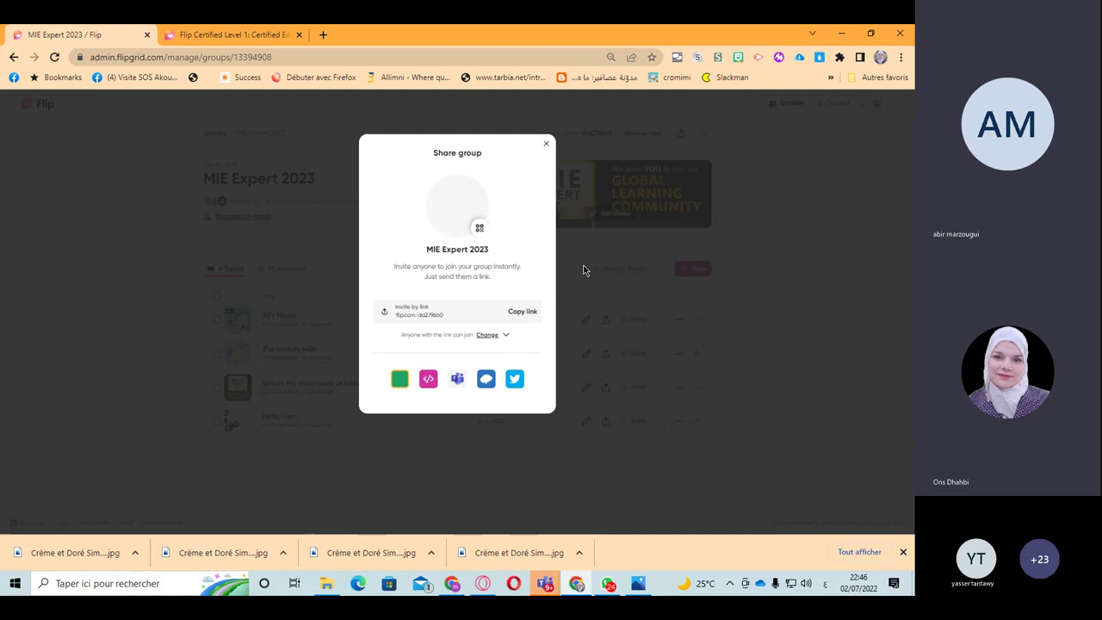
left_click(549, 147)
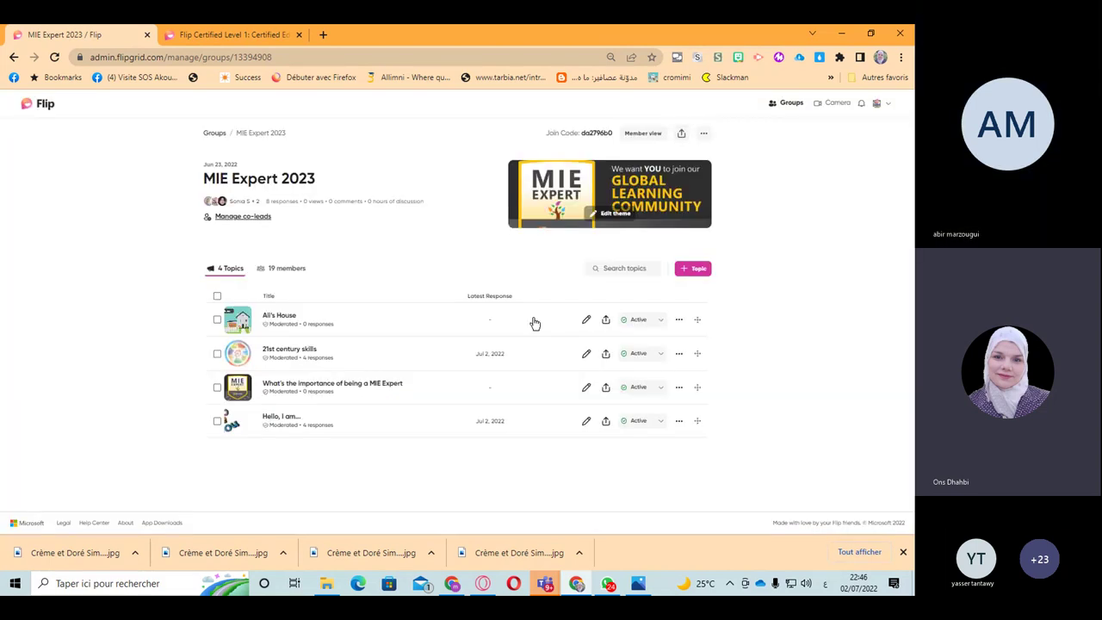
Step: Look at the Ali's House topic's share dialog, then return to the topic list
left_click(534, 320)
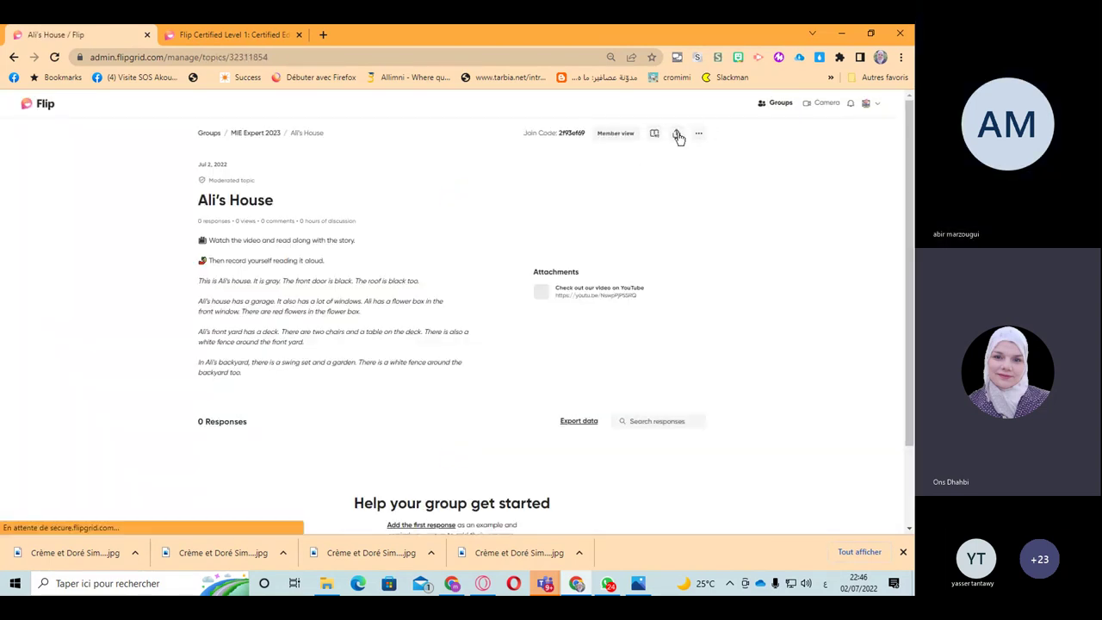
left_click(679, 136)
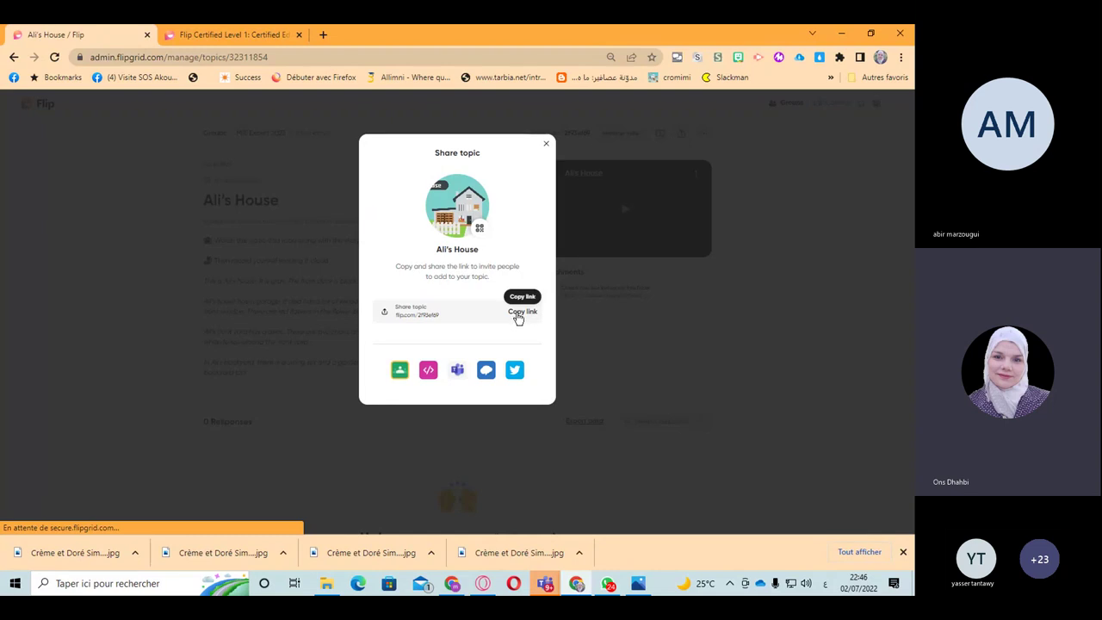
left_click(543, 149)
left_click(248, 134)
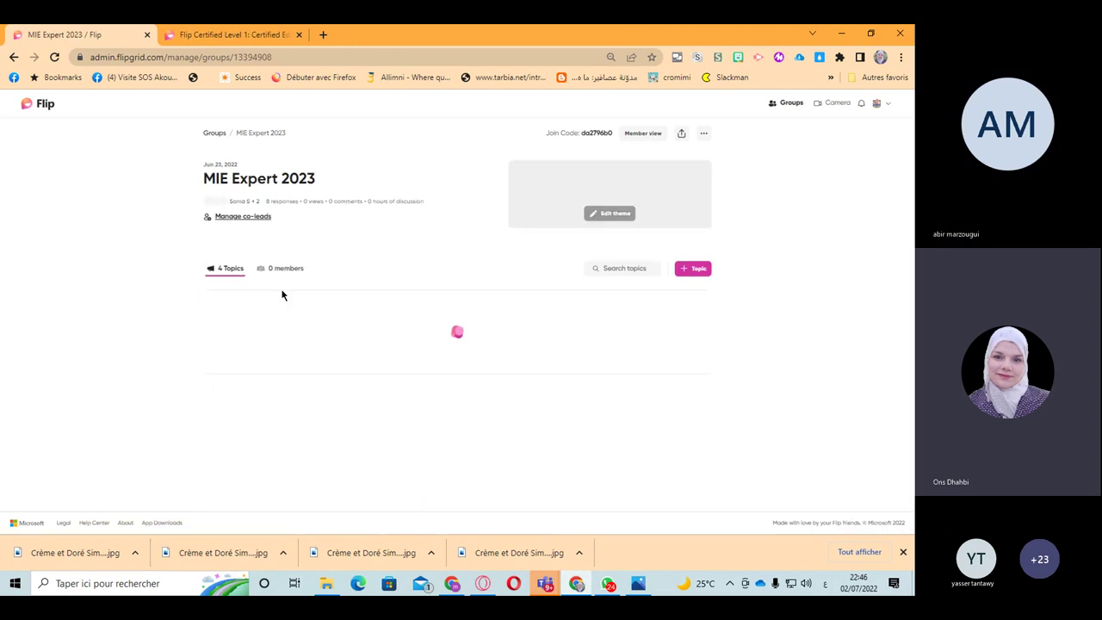
Step: Get the 21st century skills topic's share link and open a private window to paste it
left_click(586, 355)
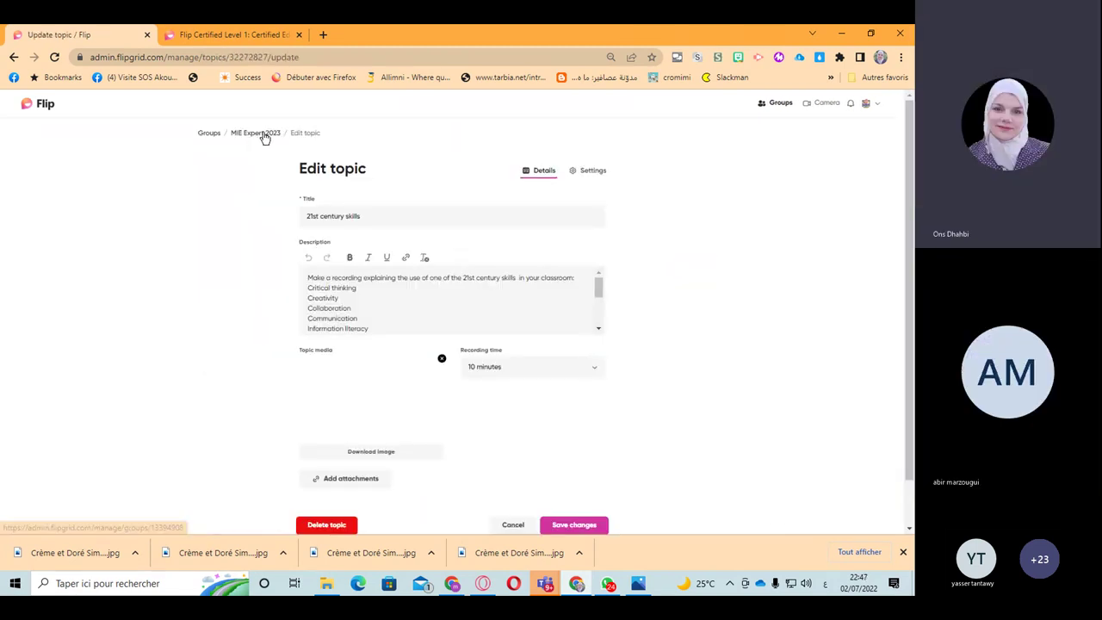
left_click(264, 138)
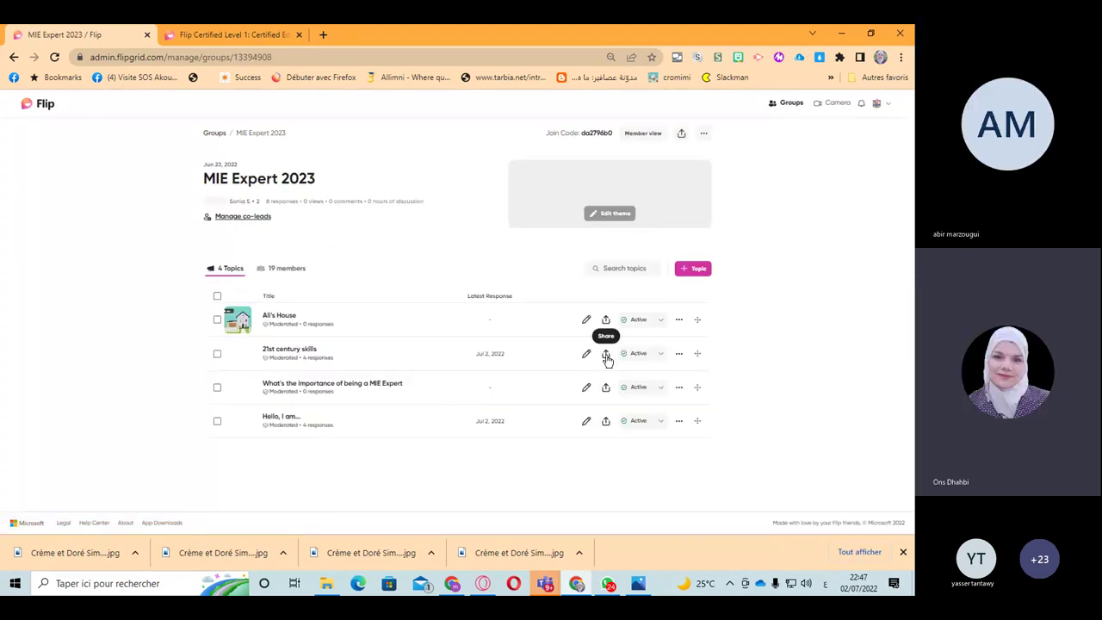
left_click(607, 355)
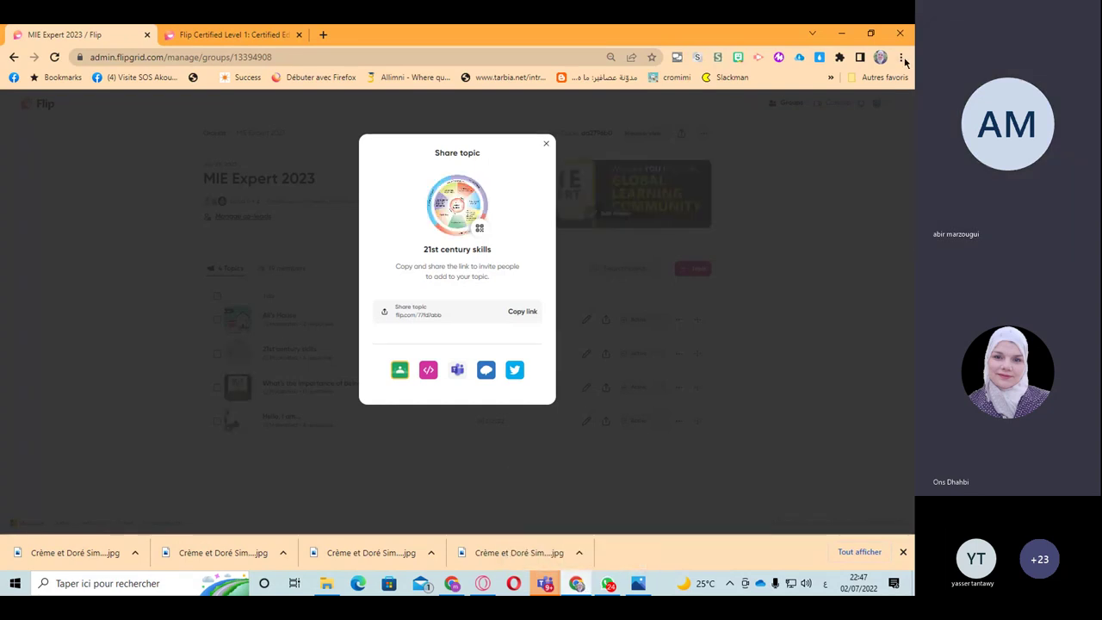
key("ctrl+shift+n")
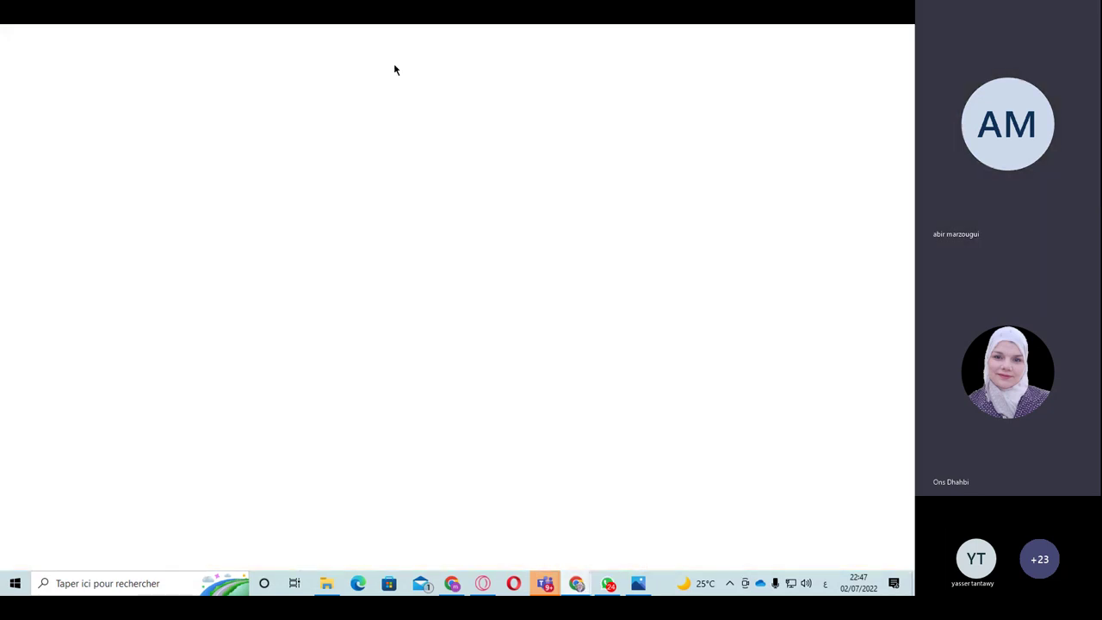
right_click(281, 57)
left_click(311, 140)
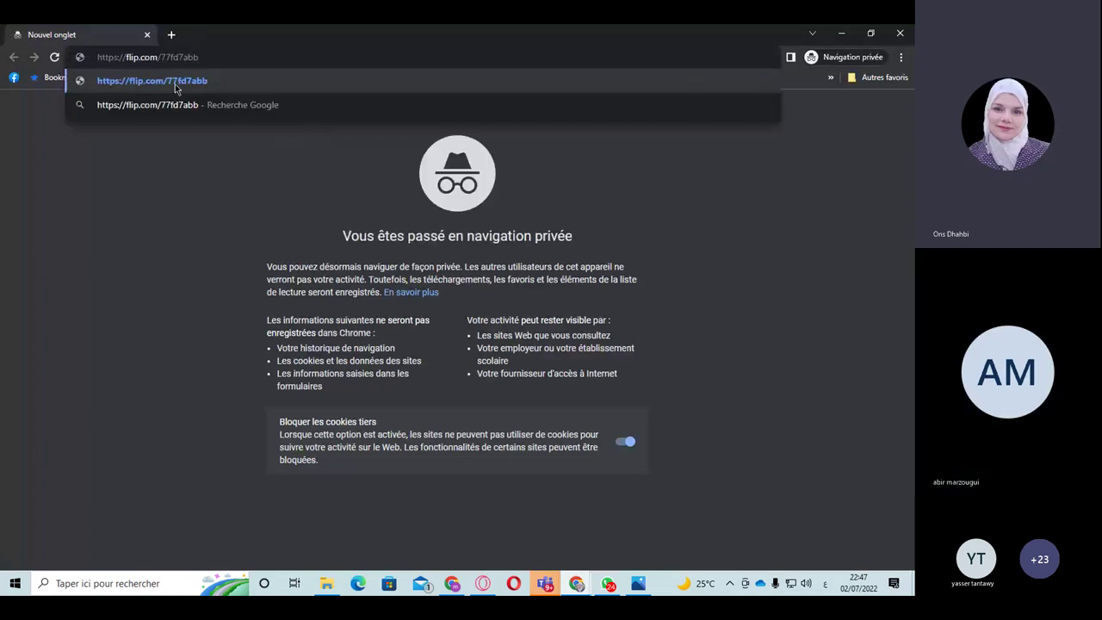
left_click(176, 87)
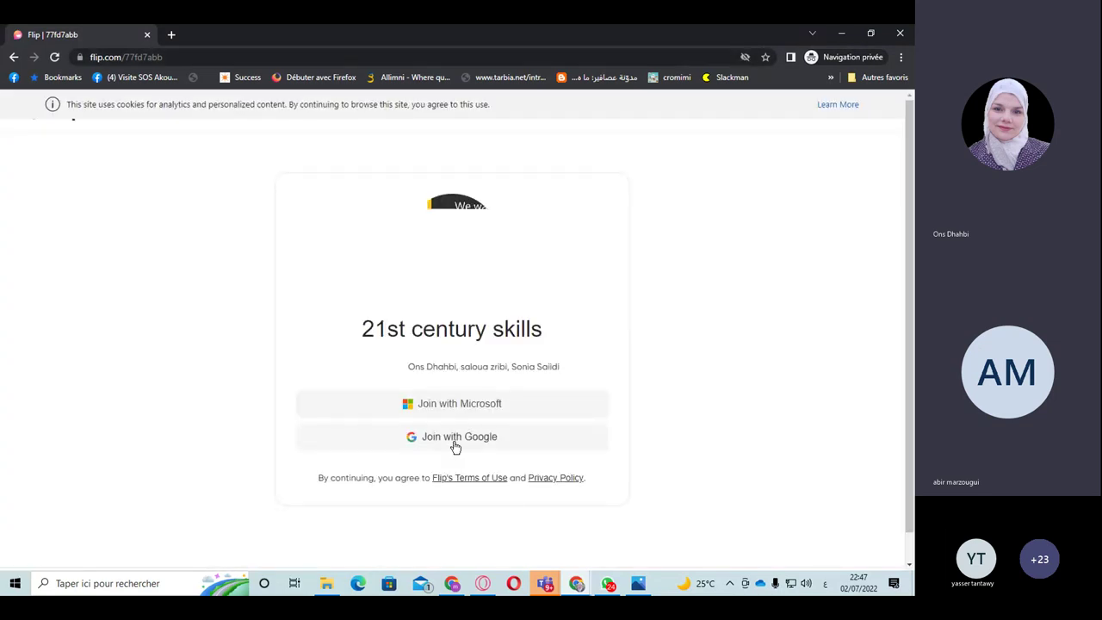
left_click(456, 440)
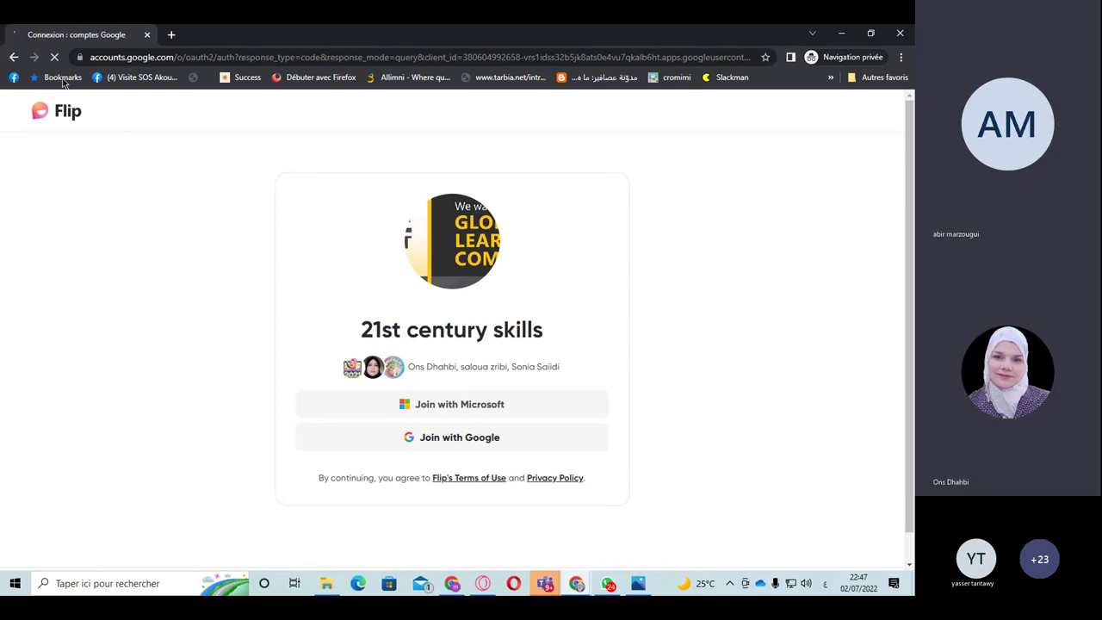
left_click(13, 57)
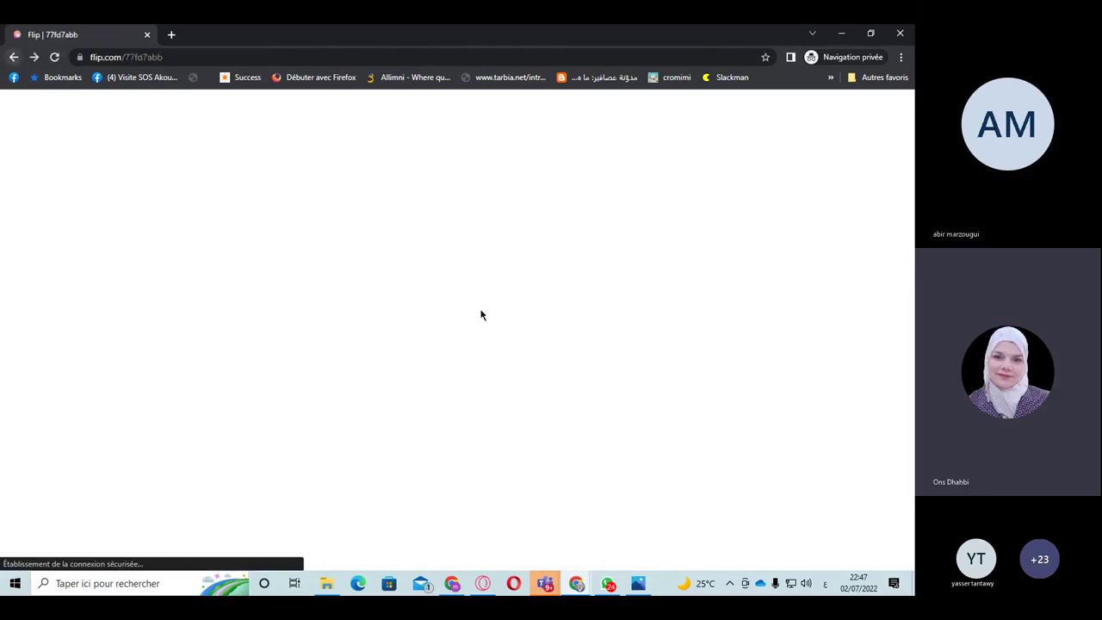
Step: Join the topic with a Microsoft account, then switch back to the admin Flip window
left_click(464, 403)
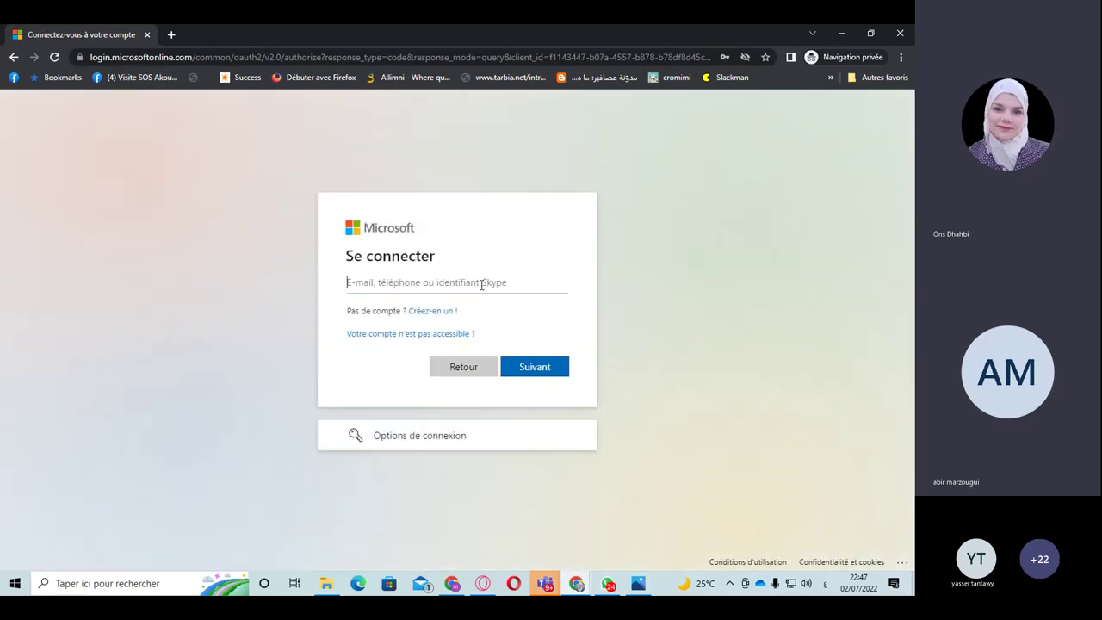
left_click(482, 284)
left_click(476, 388)
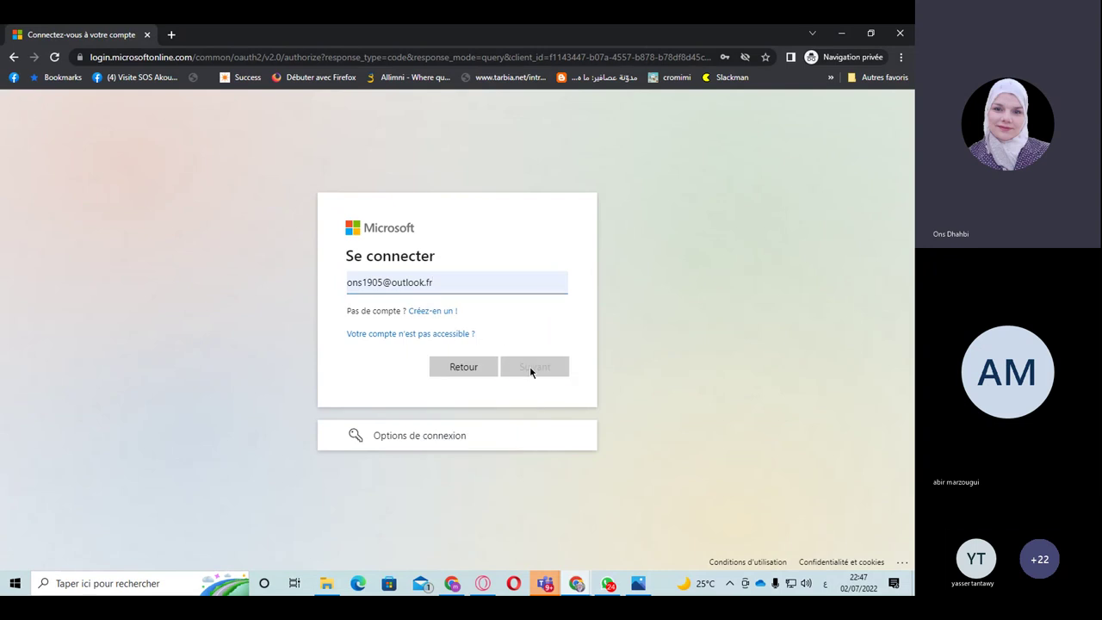
left_click(531, 368)
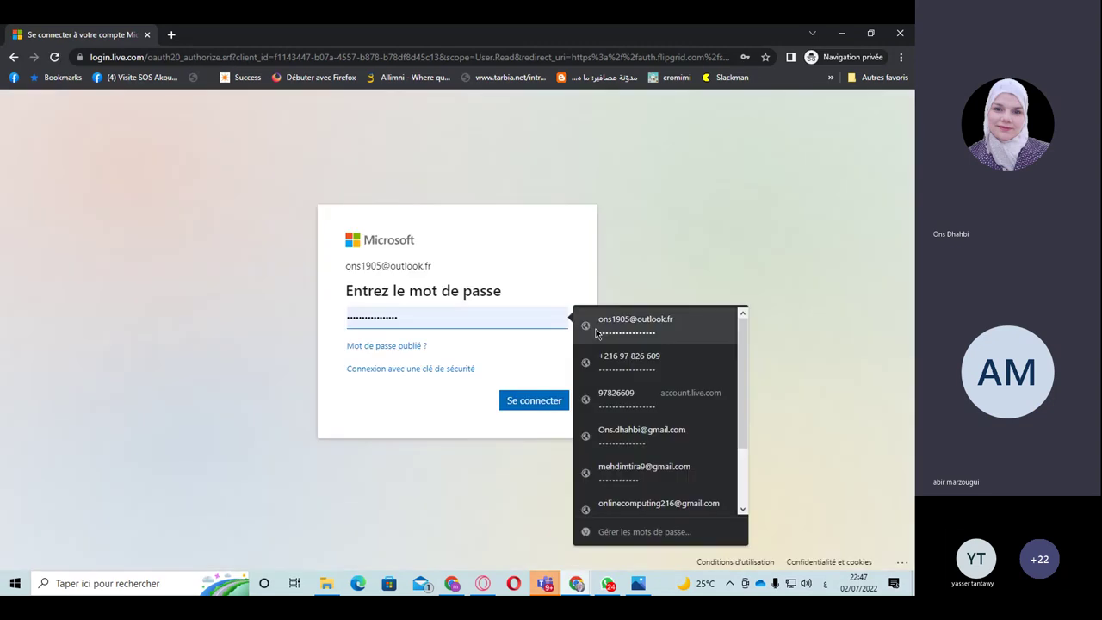
left_click(680, 317)
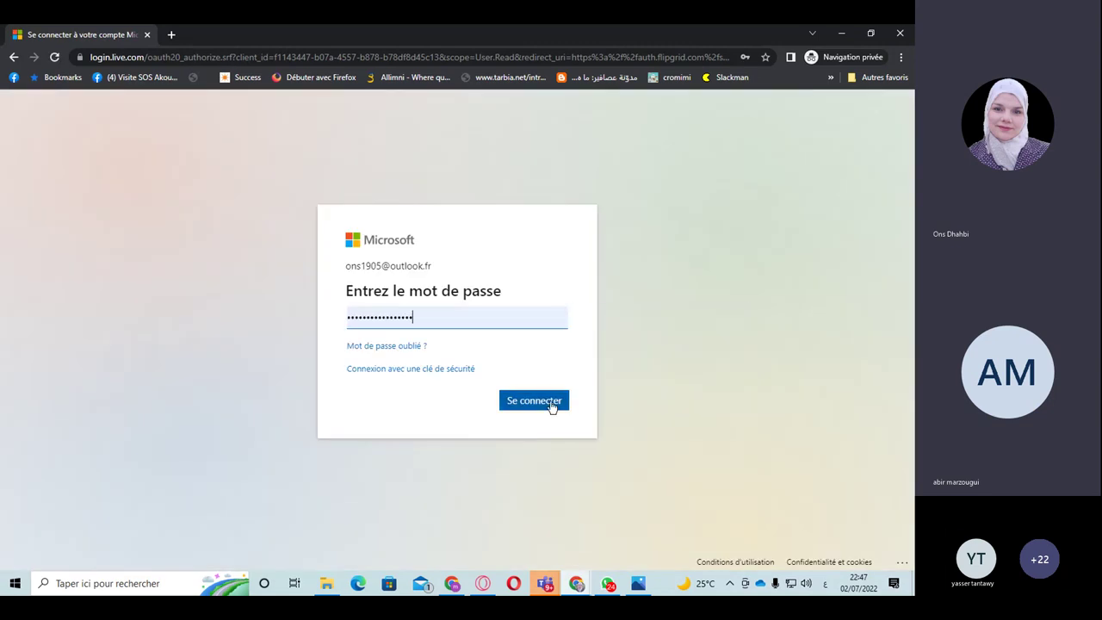
left_click(534, 401)
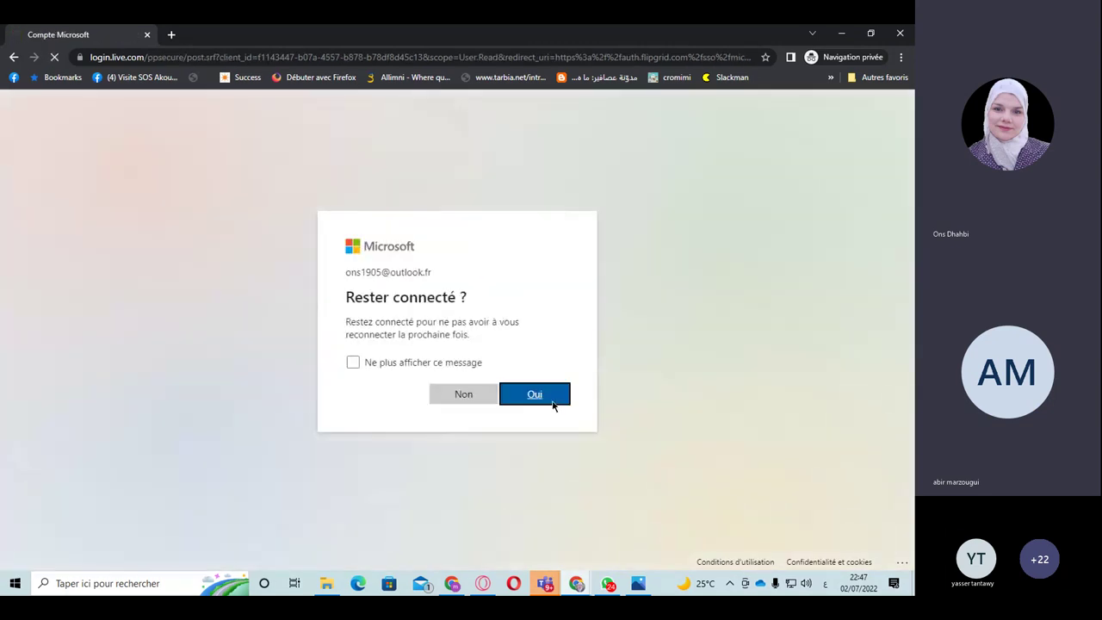
left_click(552, 403)
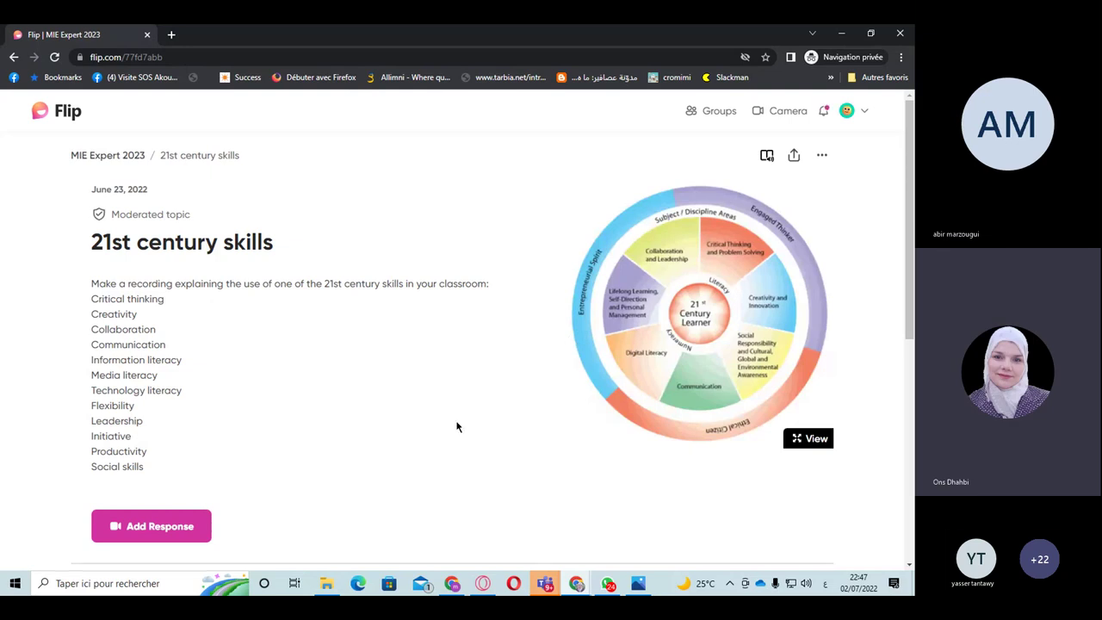
scroll(458, 428, "down", 2)
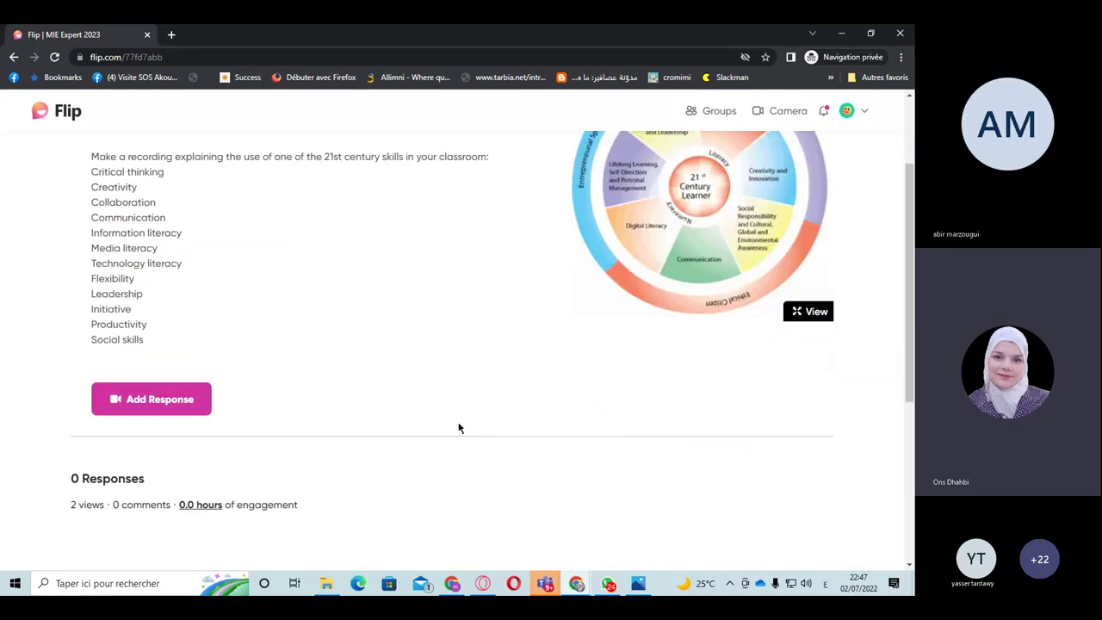
left_click(569, 586)
left_click(507, 521)
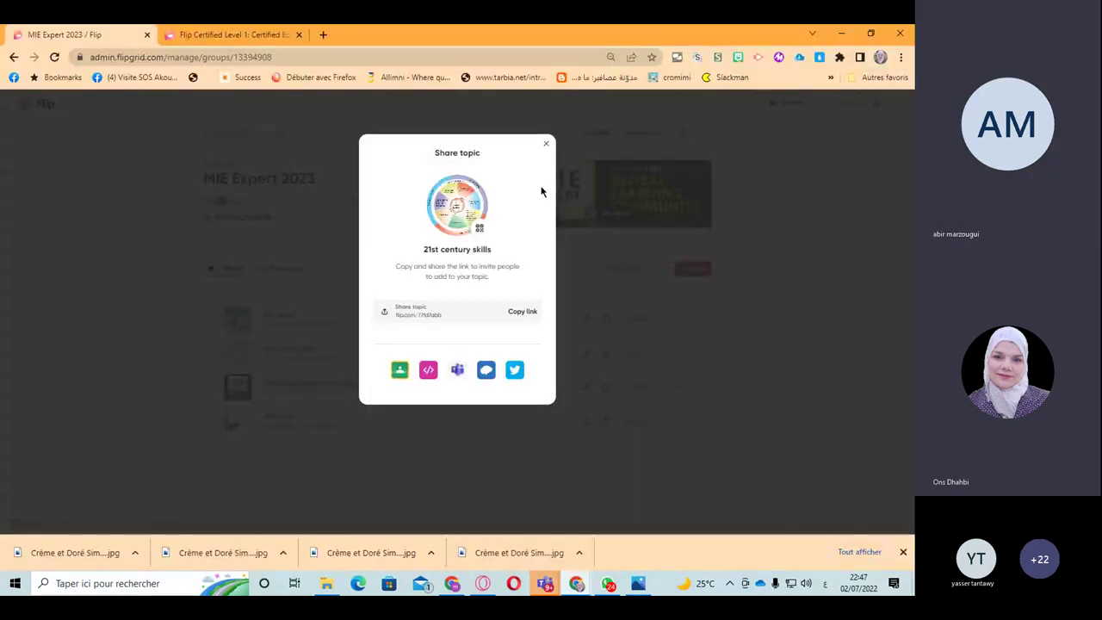
Step: Confirm the MIE Expert 2023 group link allows 'Anyone with the link can join' and close the dialogs
left_click(546, 143)
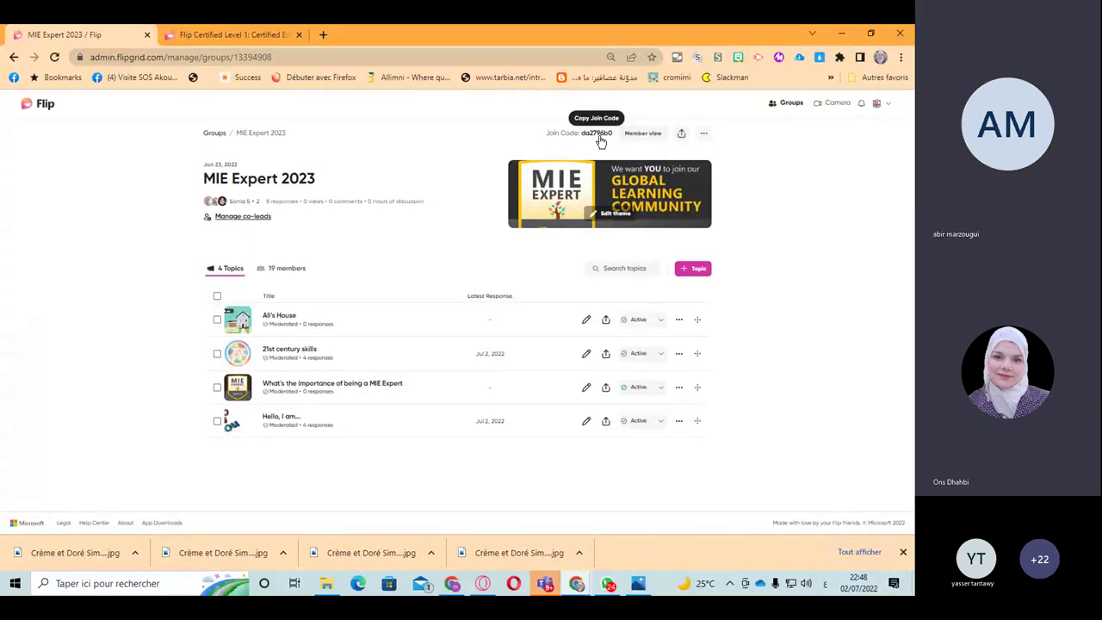
left_click(702, 135)
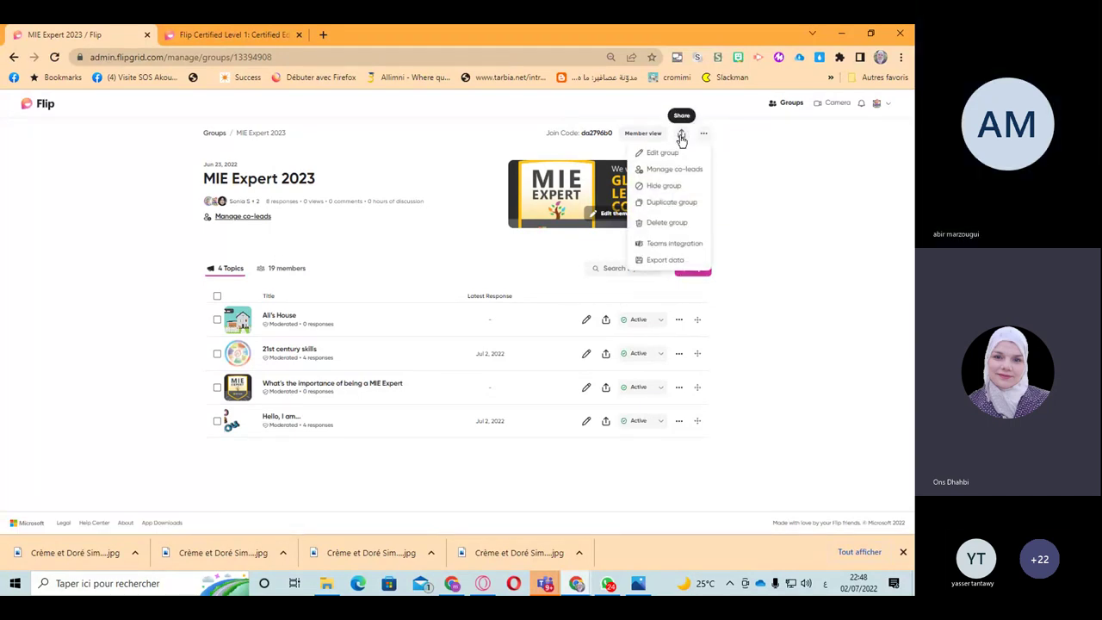
left_click(681, 136)
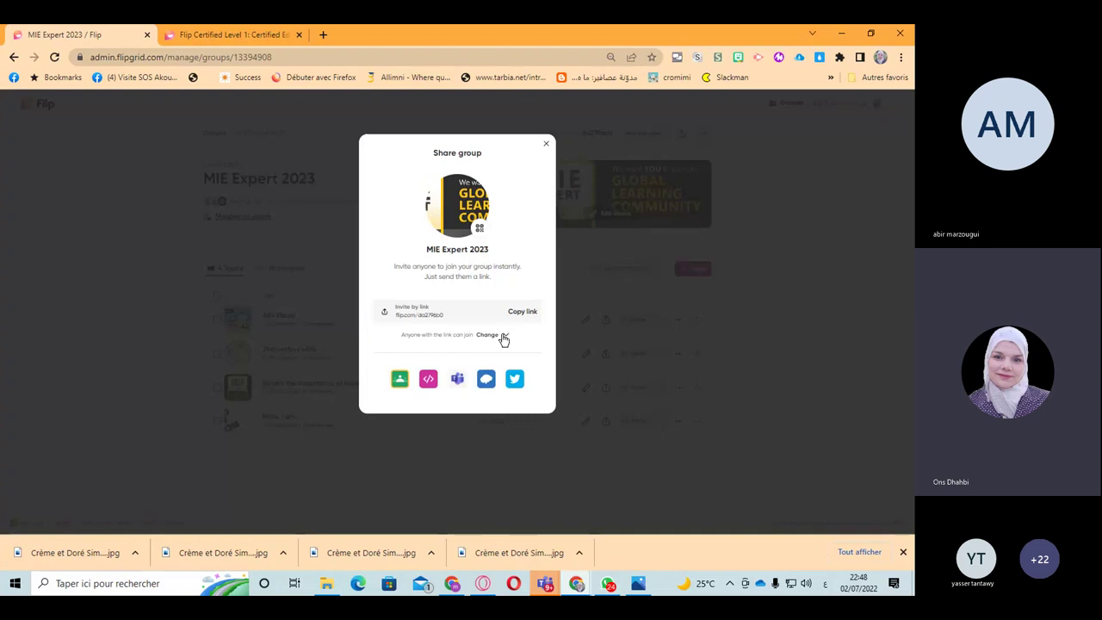
left_click(504, 336)
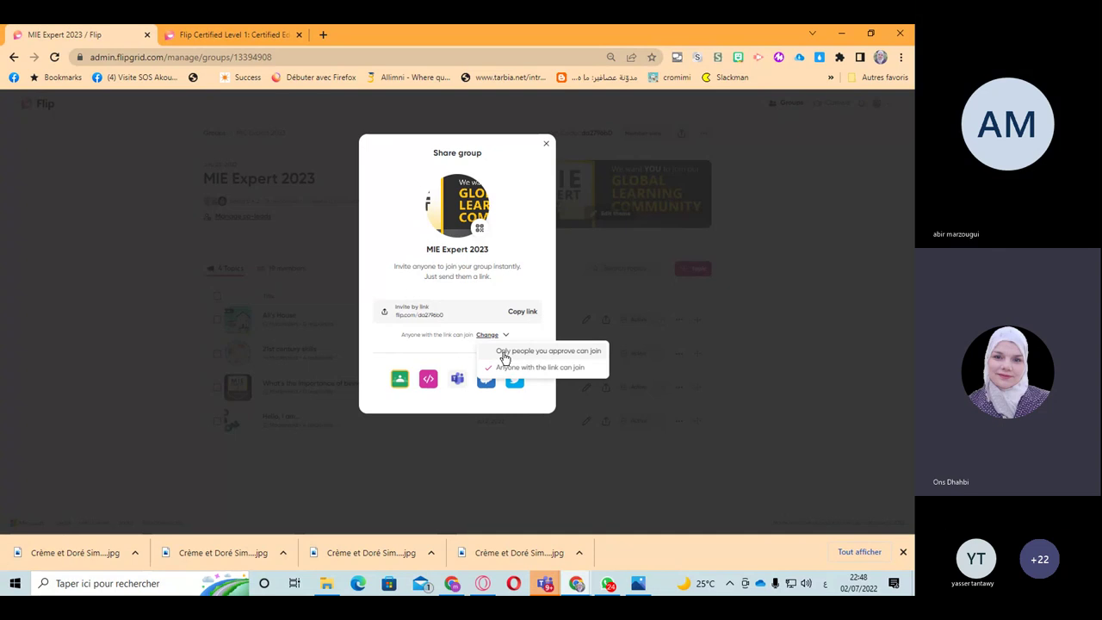
left_click(545, 148)
left_click(546, 146)
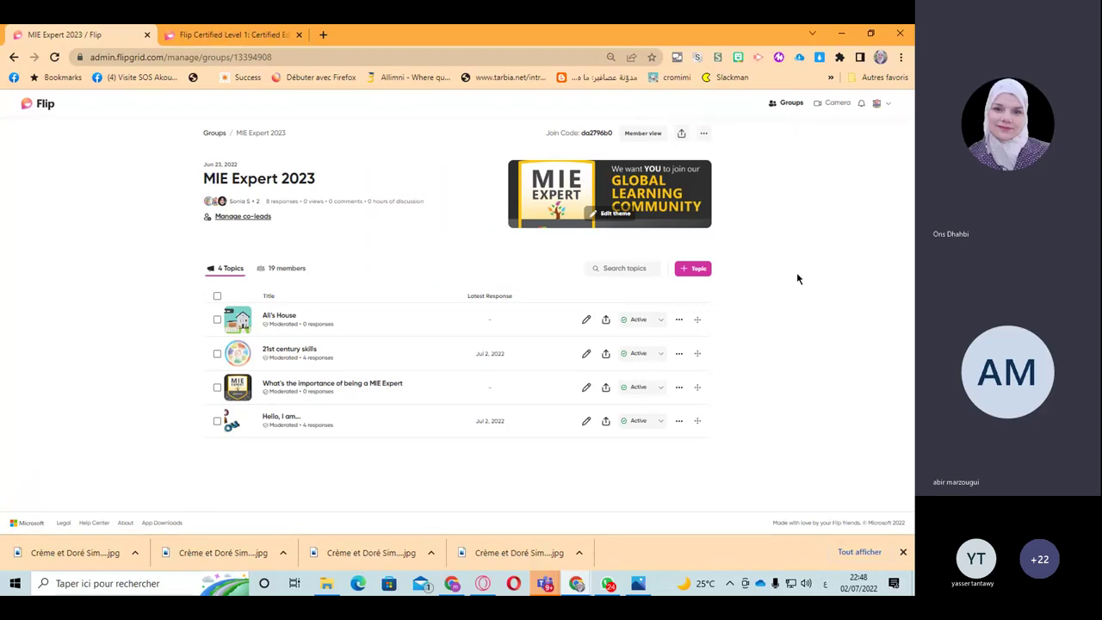
left_click(284, 269)
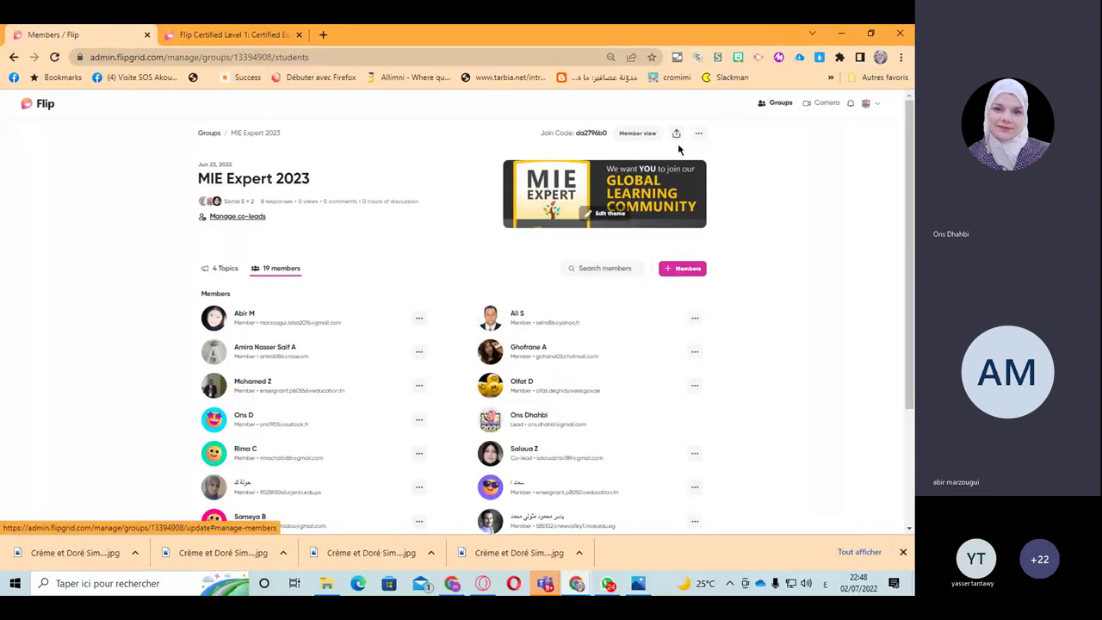
left_click(683, 270)
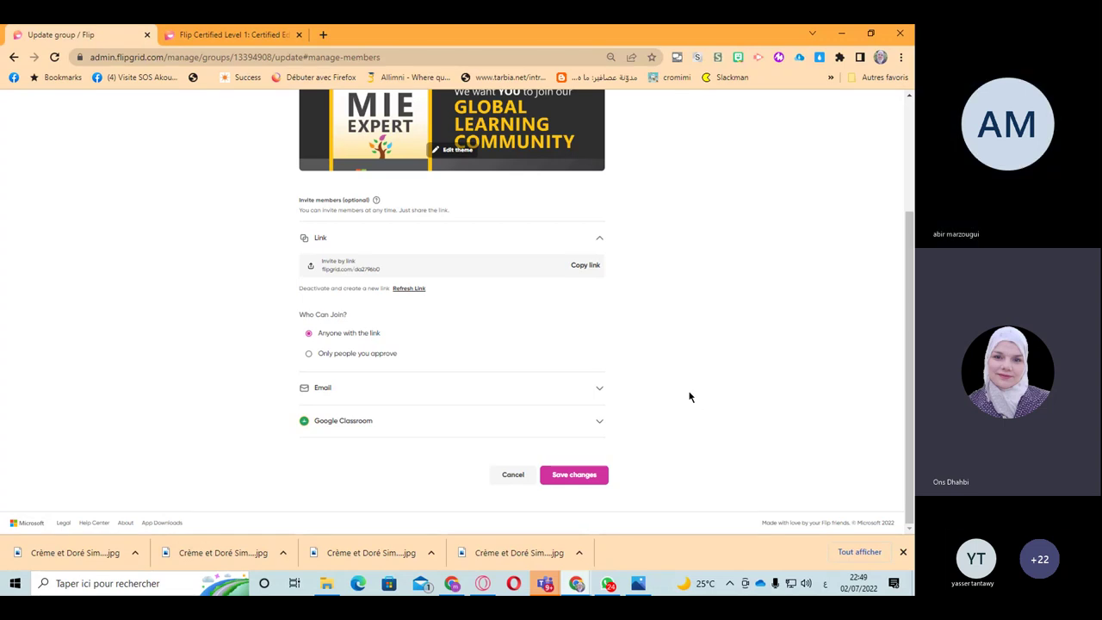
scroll(688, 396, "up", 1)
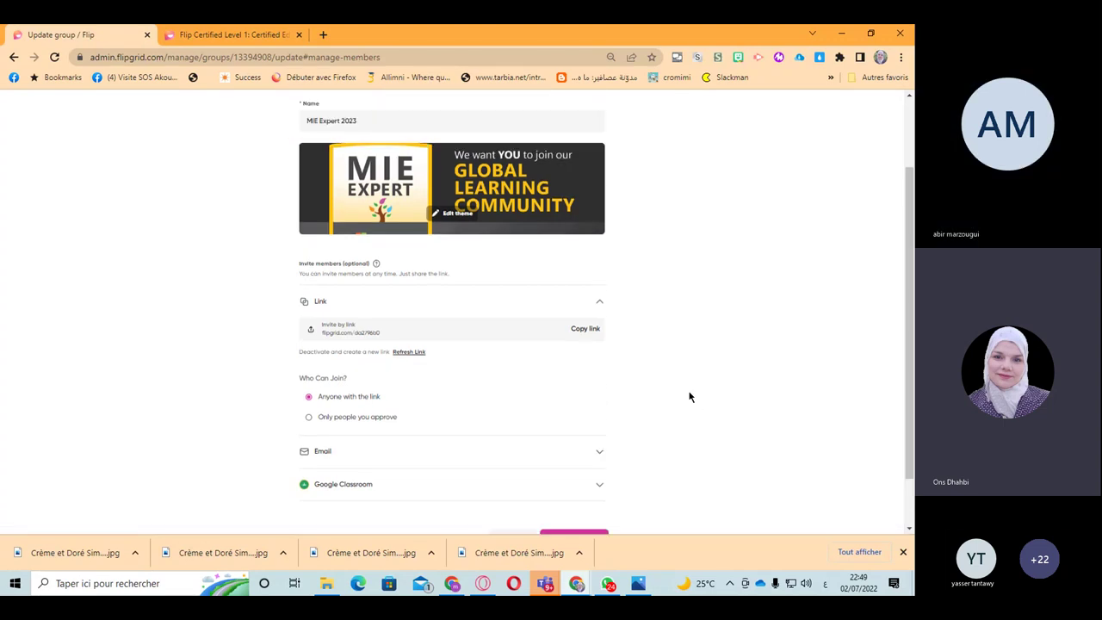
scroll(689, 396, "up", 2)
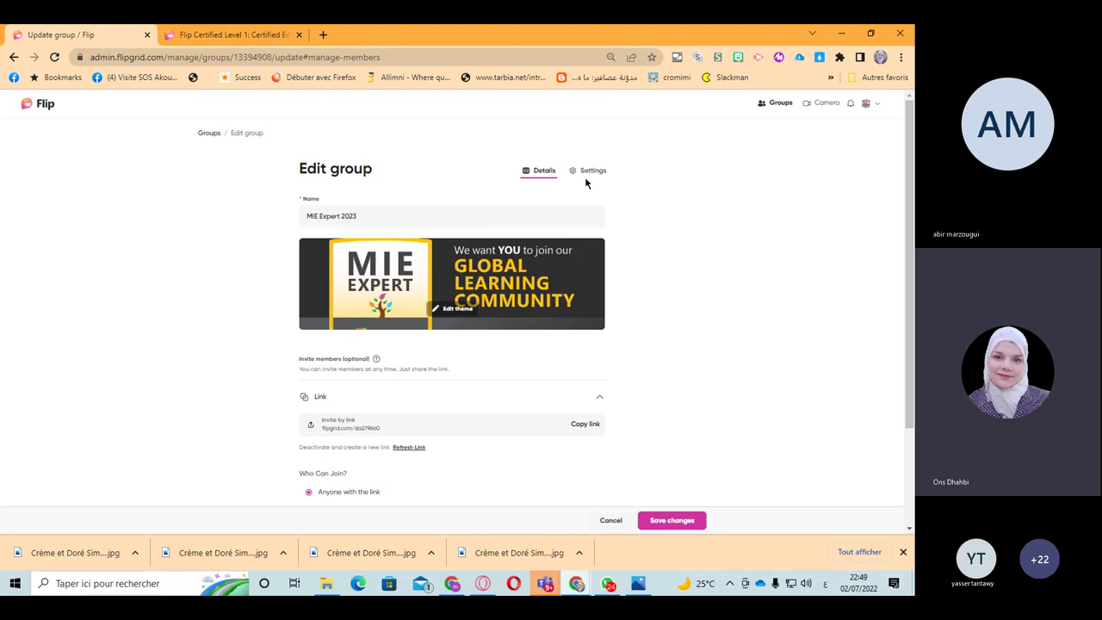
left_click(586, 172)
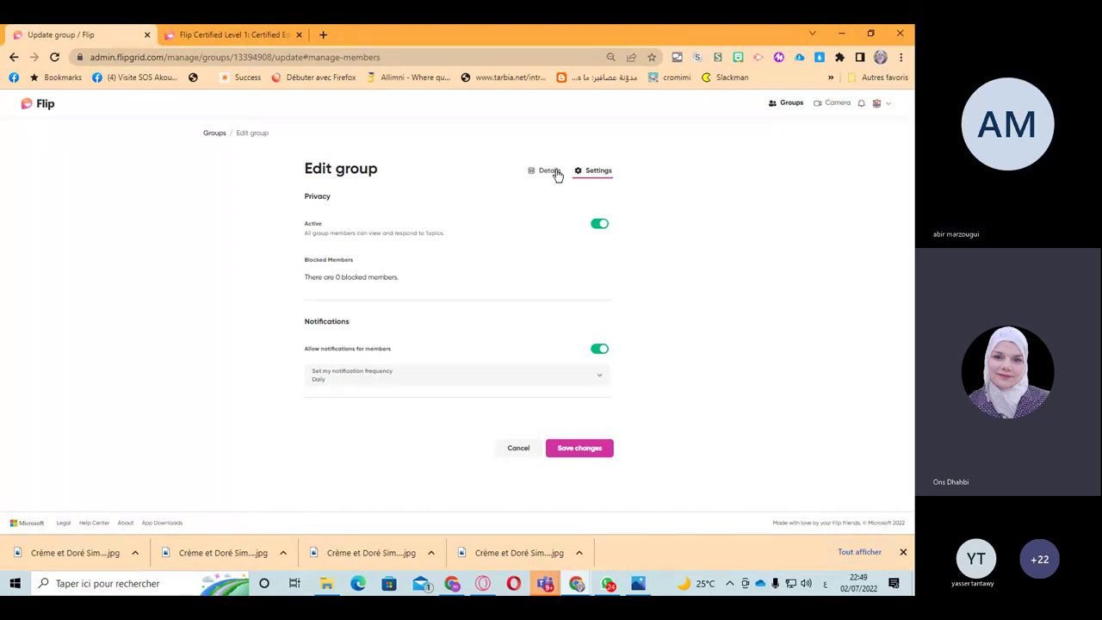
left_click(551, 171)
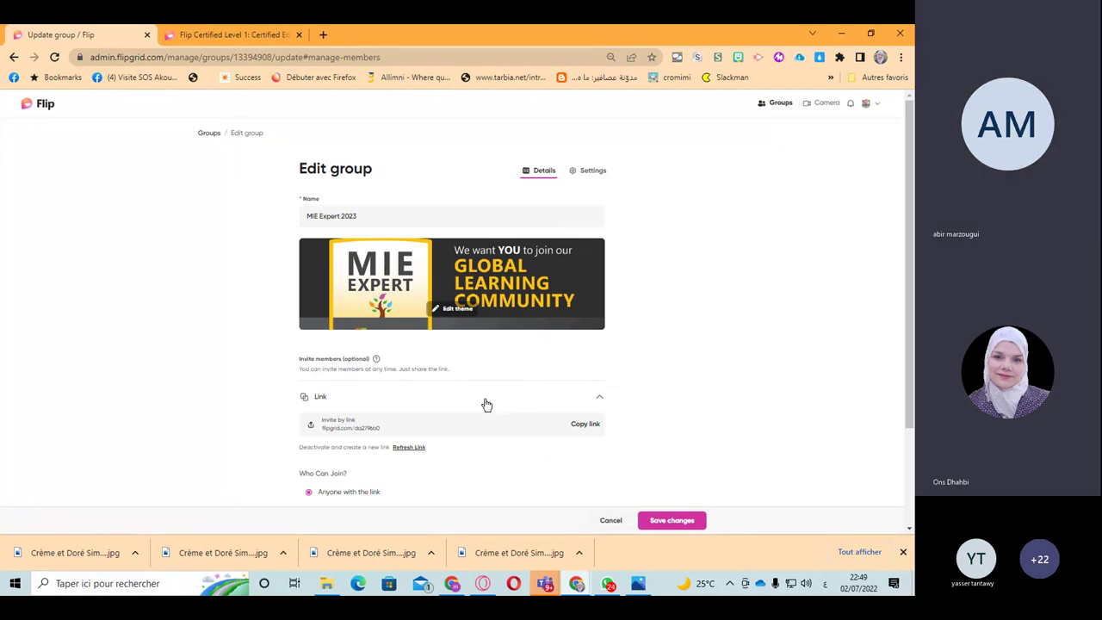
scroll(484, 406, "down", 1)
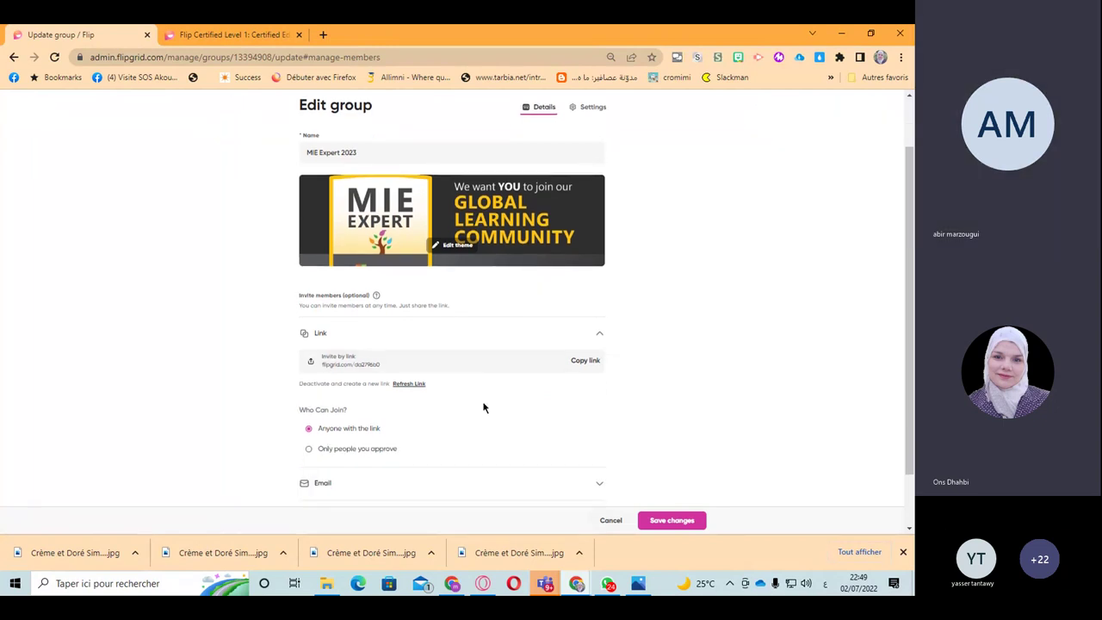
scroll(485, 406, "down", 2)
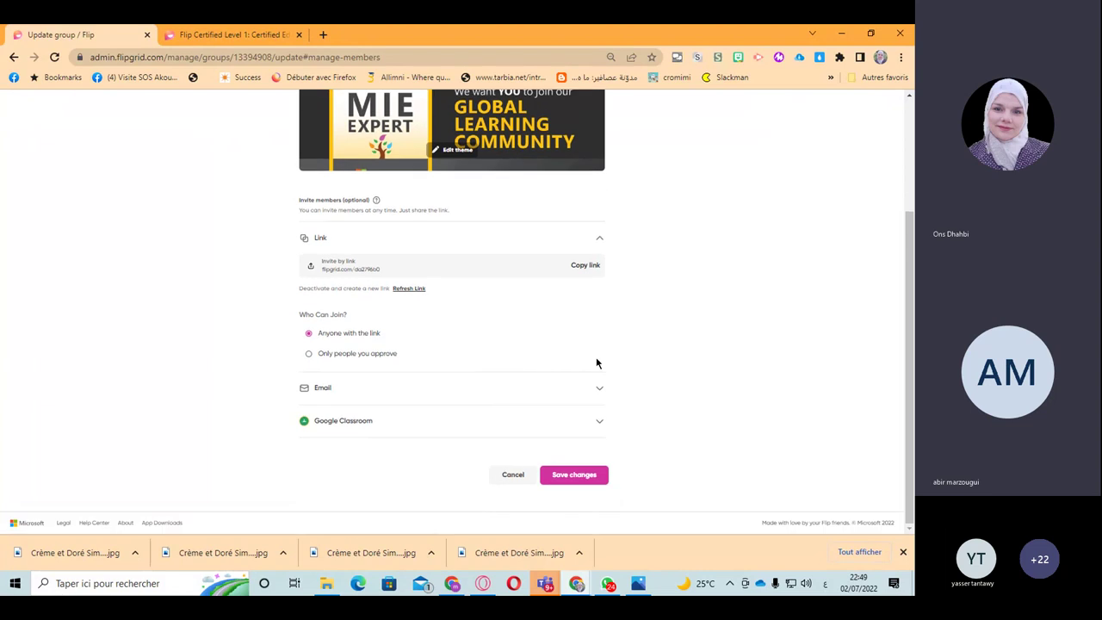
scroll(597, 363, "up", 3)
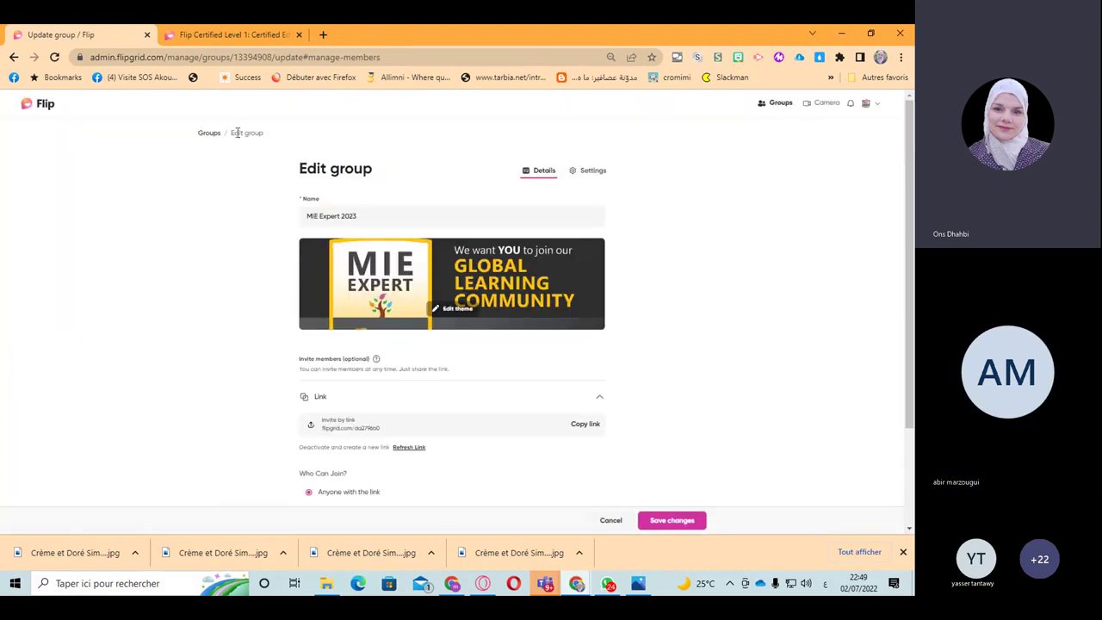
Step: Back on the groups list, try grid view and filters, dismiss the downloads bar, and show Topics
left_click(209, 132)
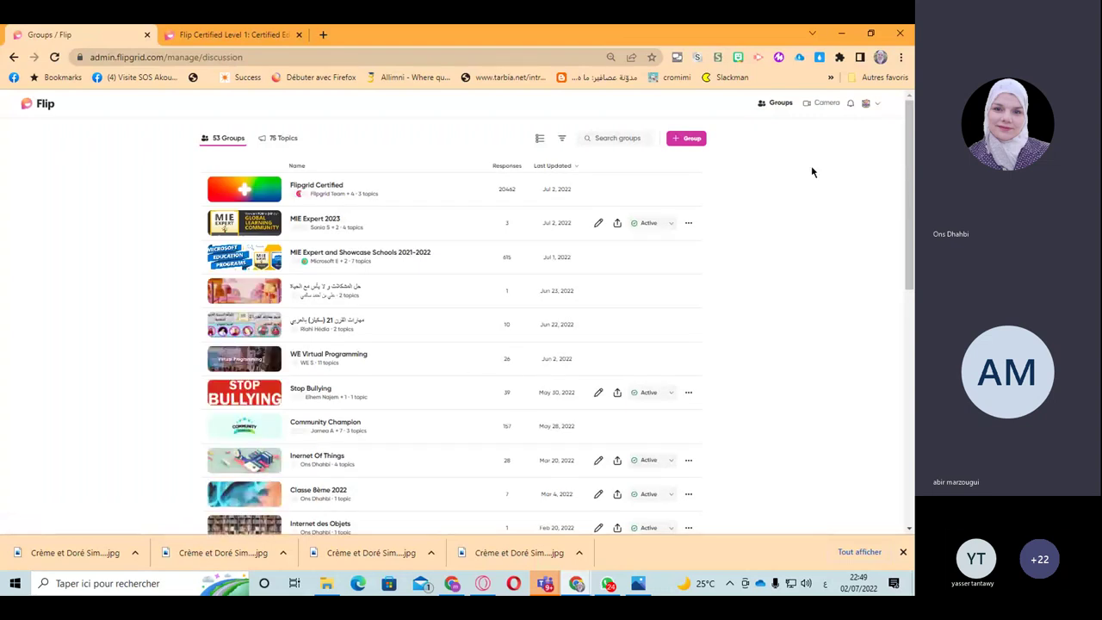
left_click(543, 142)
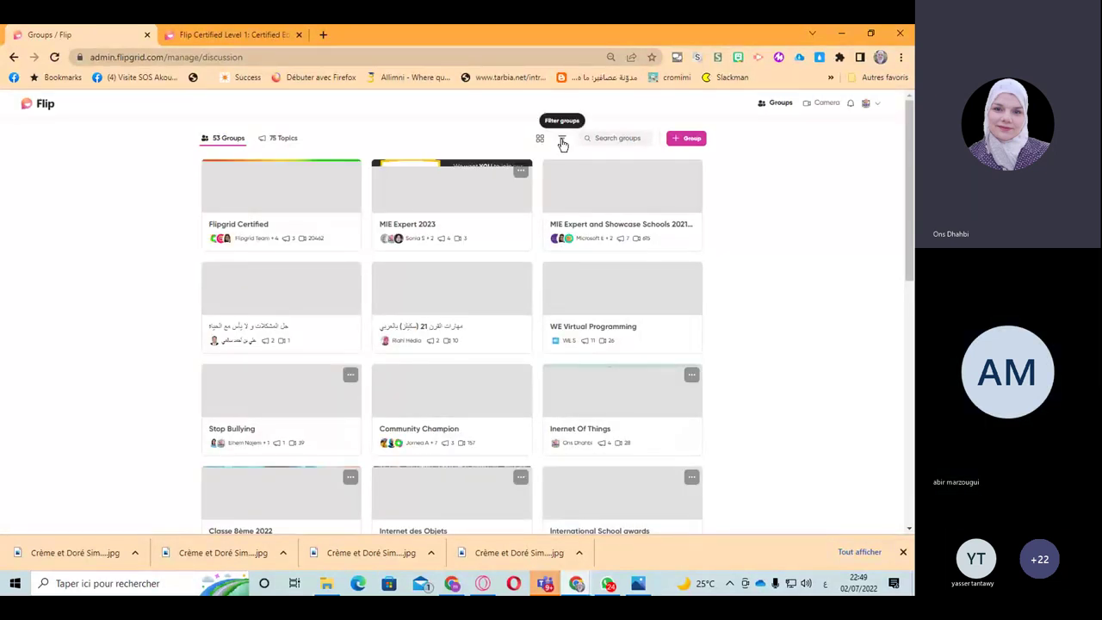
left_click(562, 141)
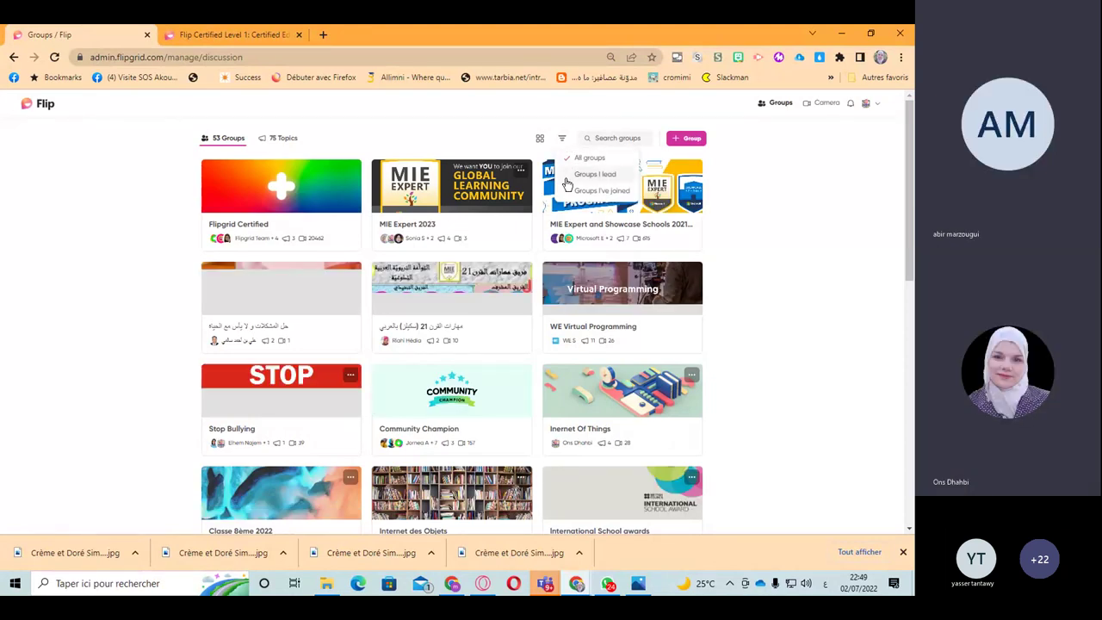
left_click(230, 144)
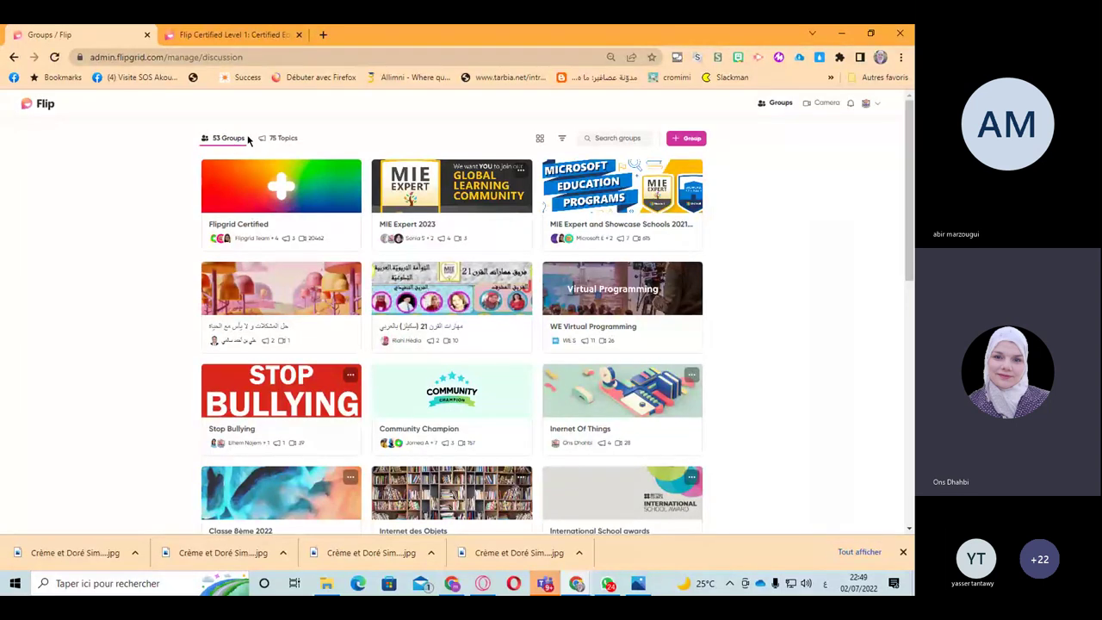
left_click(905, 553)
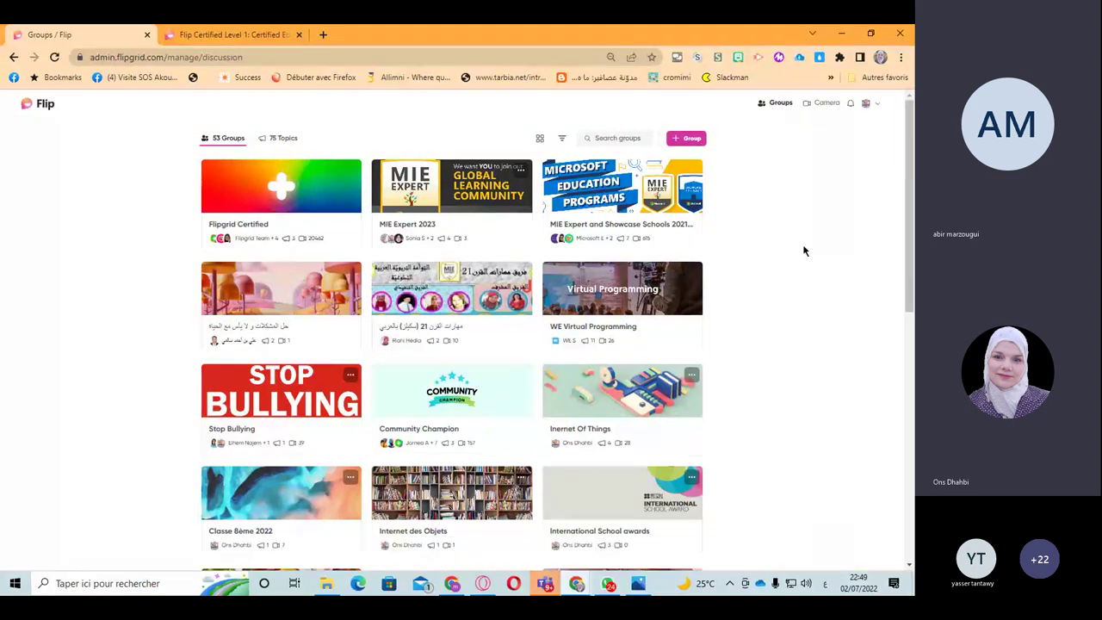
left_click(266, 141)
left_click(564, 546)
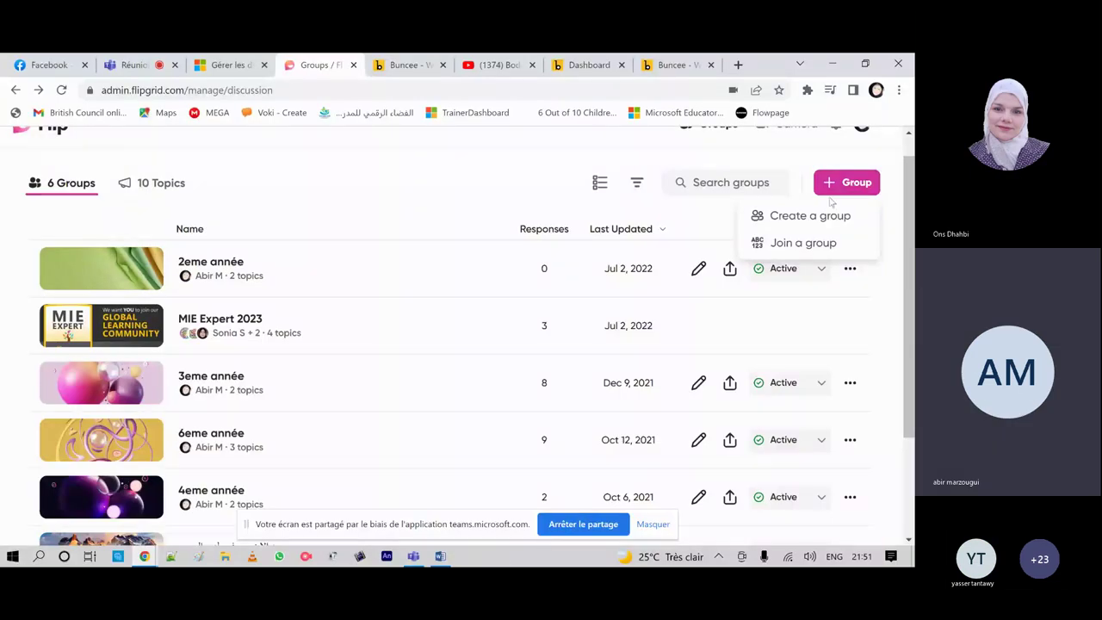
left_click(800, 216)
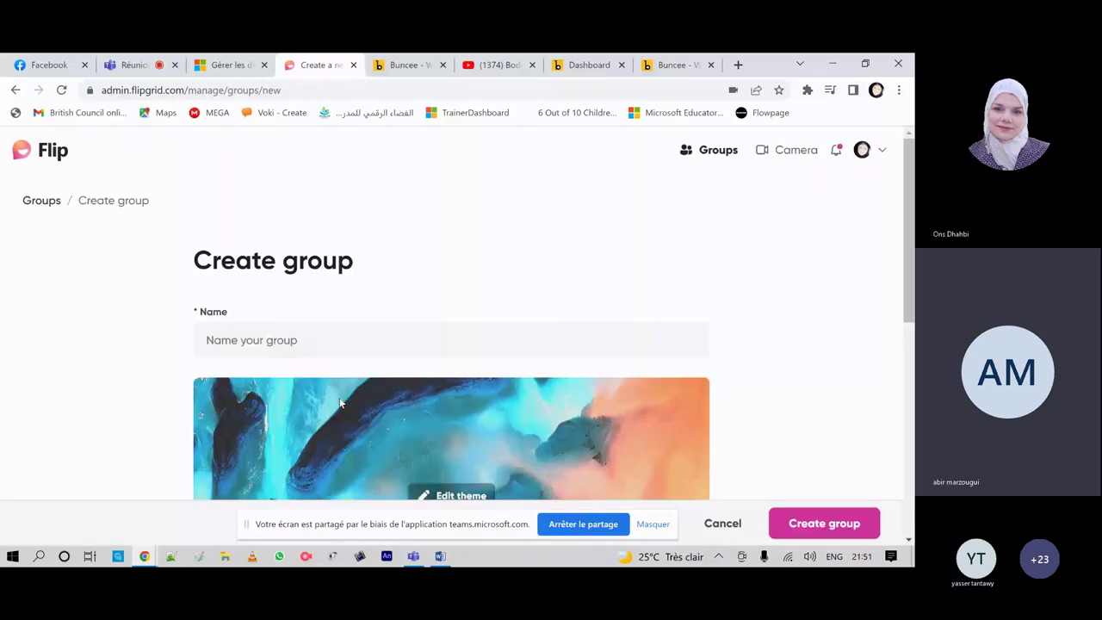
scroll(340, 398, "down", 8)
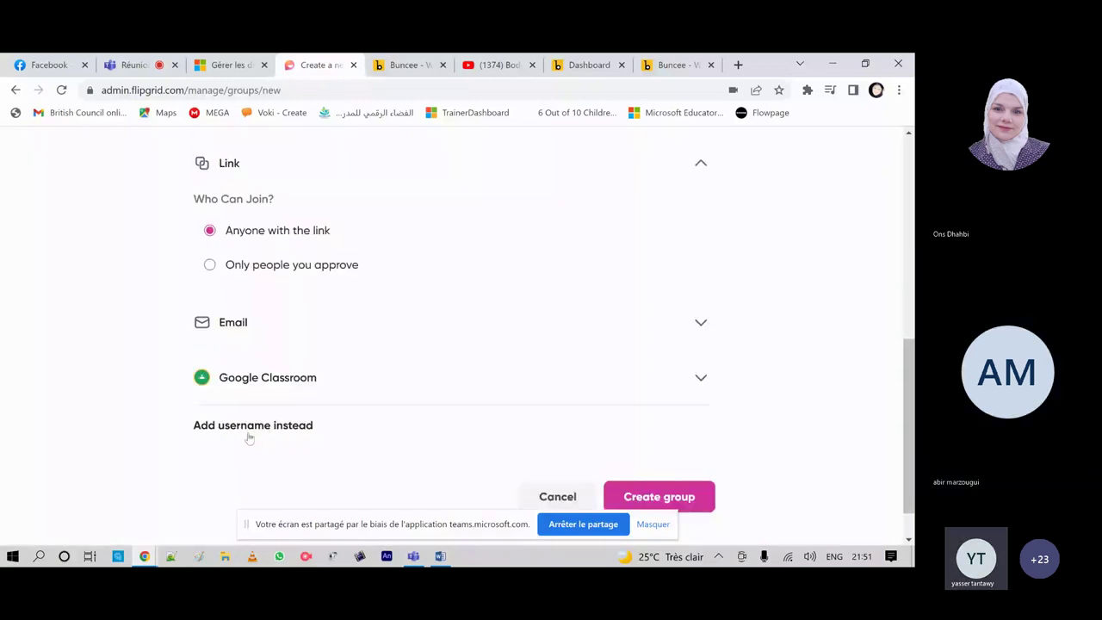
left_click(250, 427)
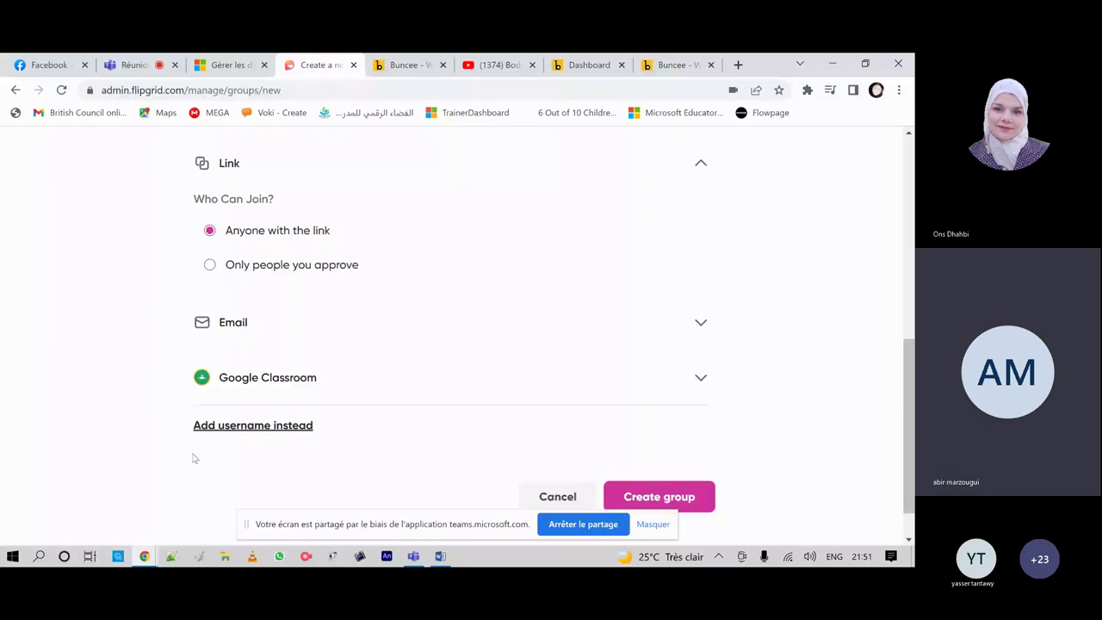
left_click(266, 428)
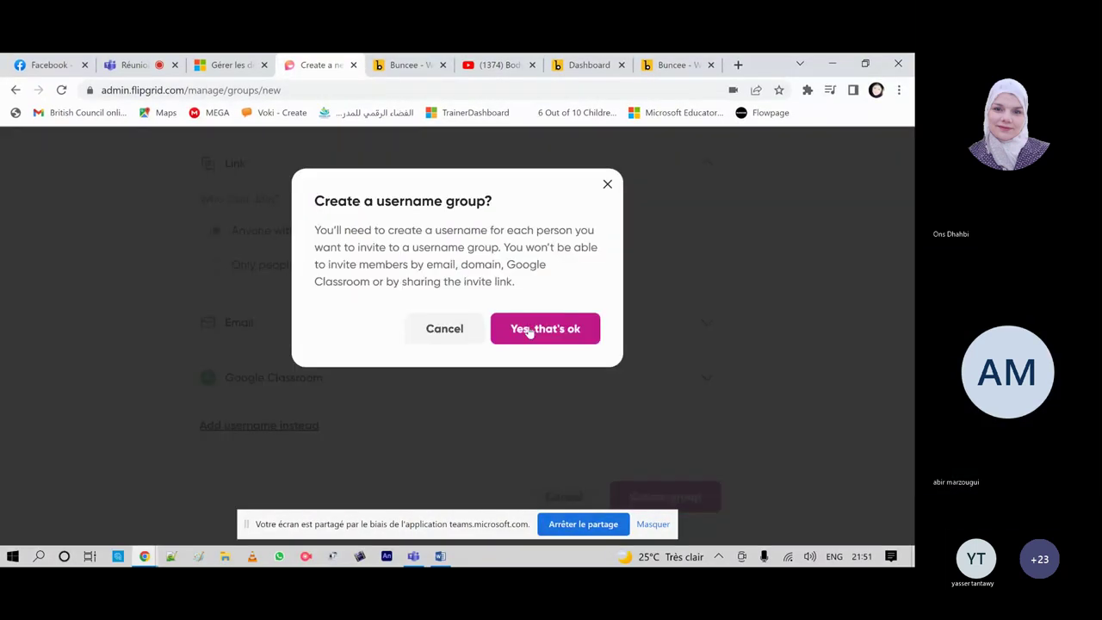
left_click(530, 332)
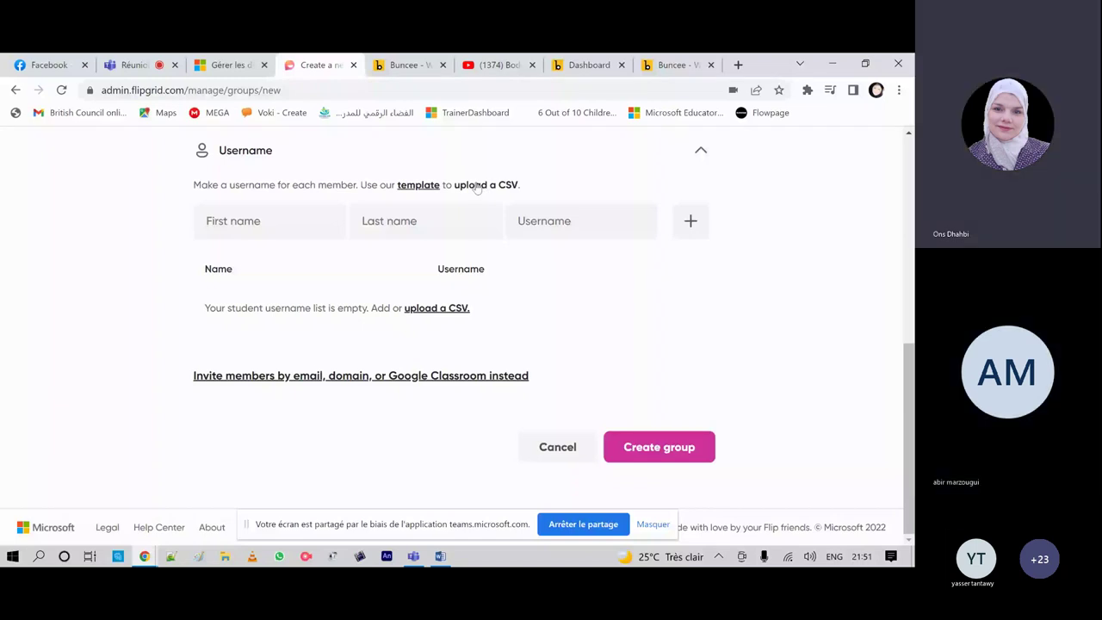
left_click(478, 186)
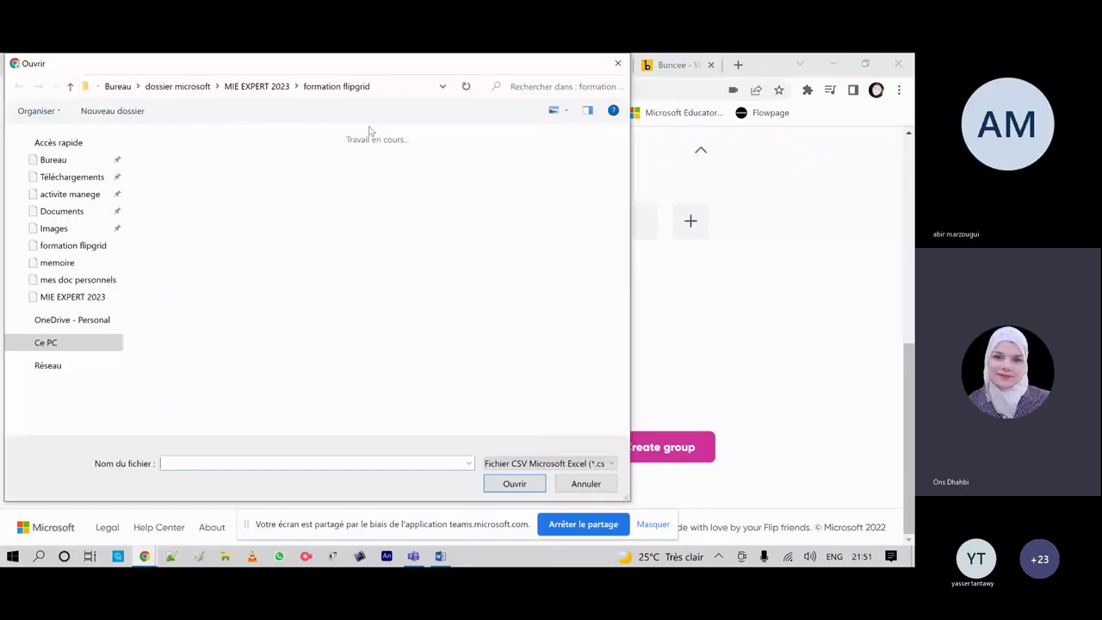
left_click(585, 484)
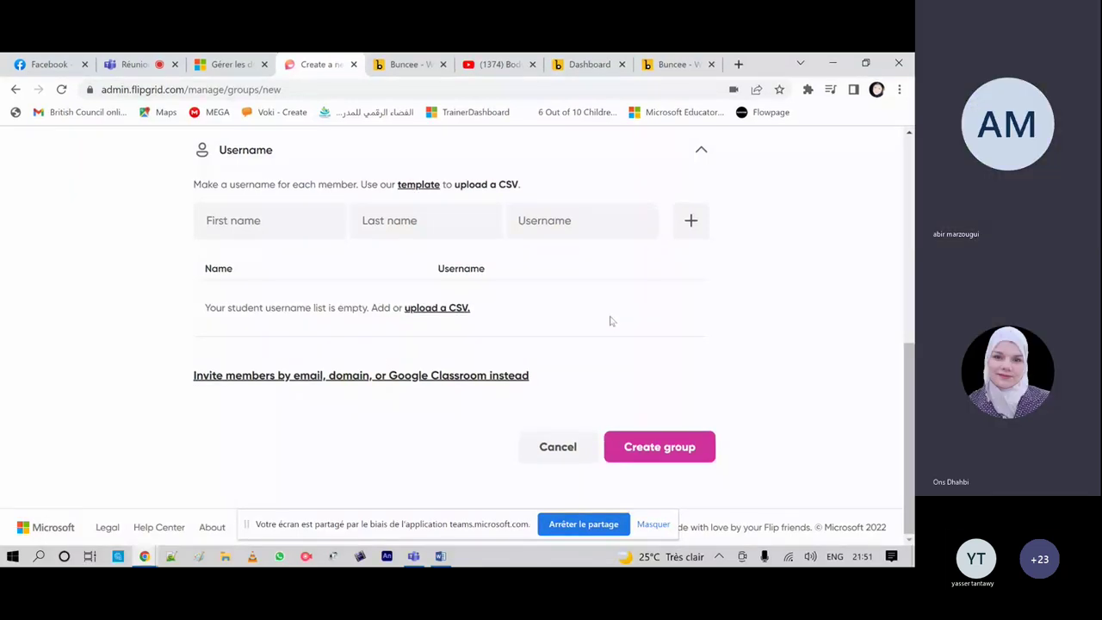
scroll(573, 356, "up", 2)
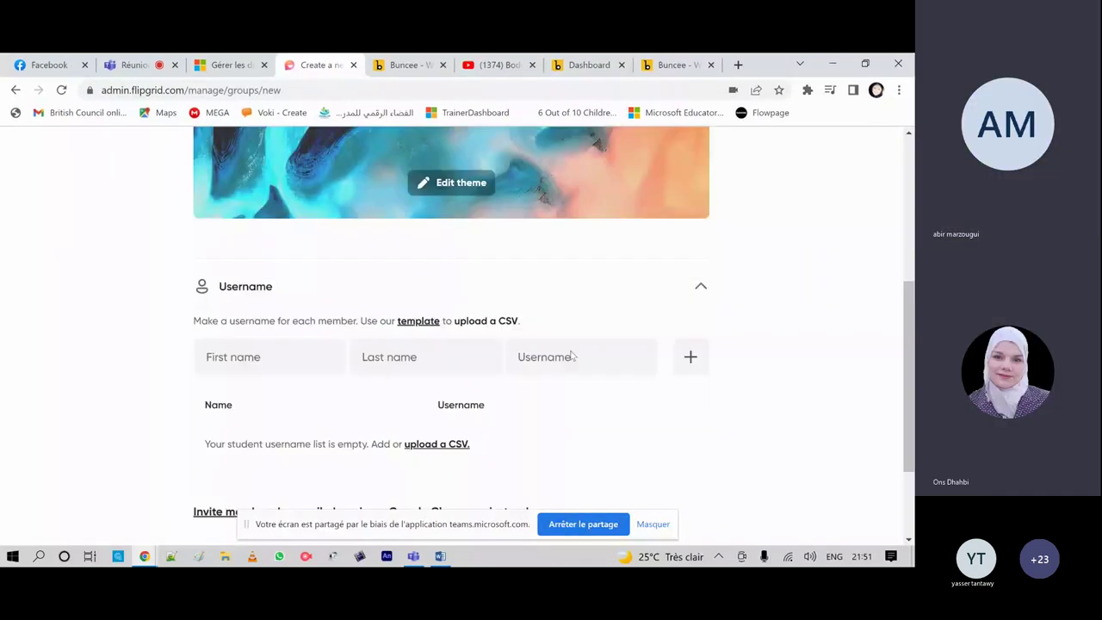
scroll(570, 356, "up", 1)
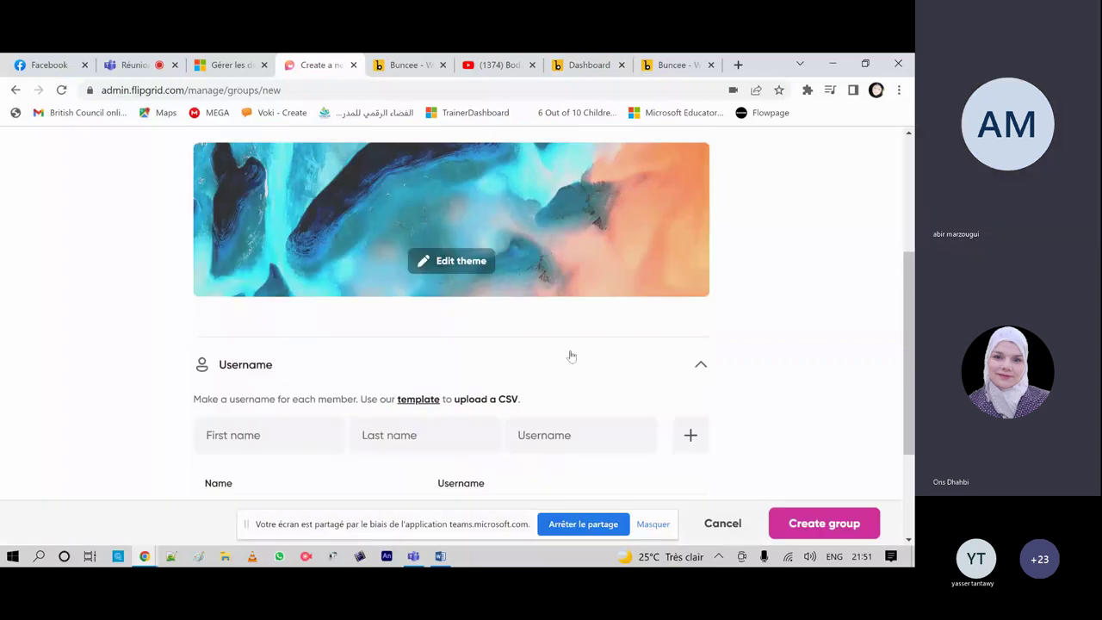
scroll(619, 336, "down", 2)
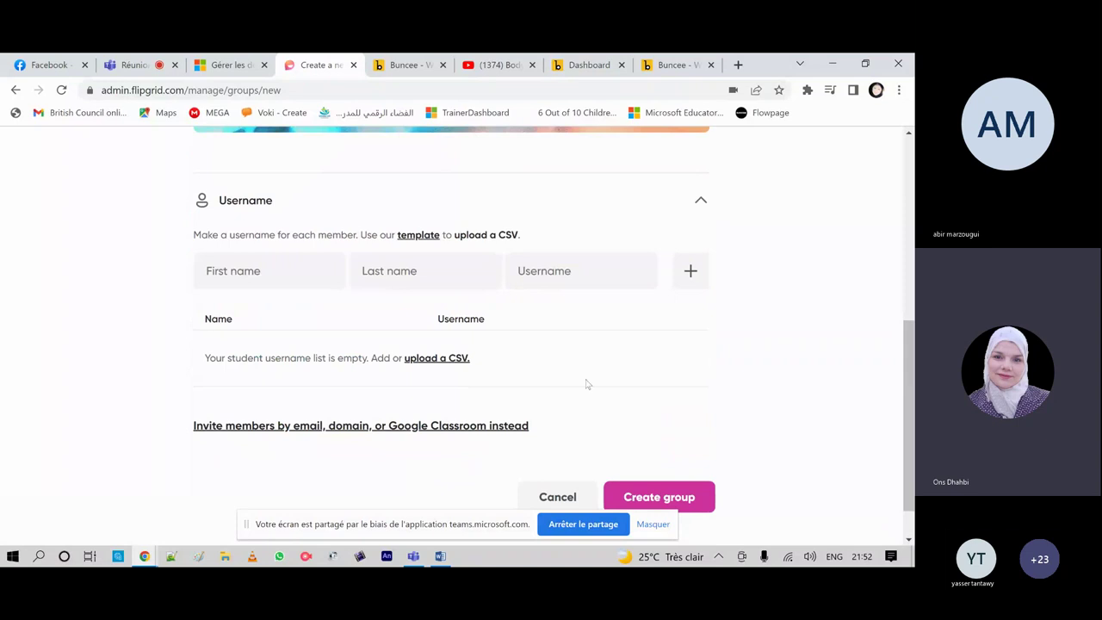
scroll(585, 381, "up", 10)
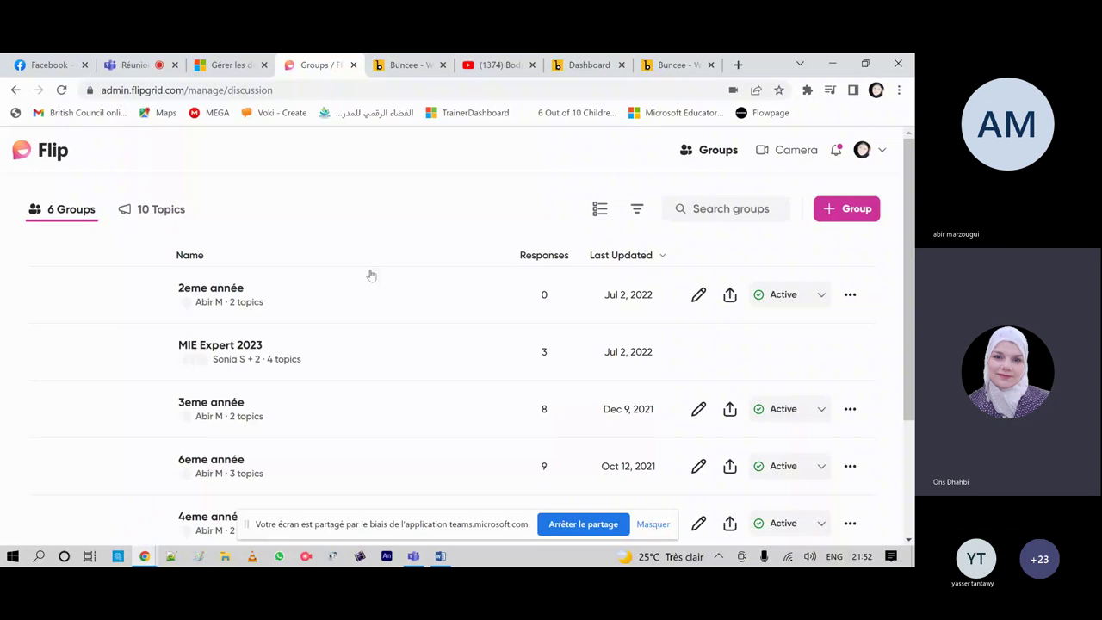
Step: Review the 3eme année group editor, hide the Teams sharing bar, and return to Groups
left_click(699, 410)
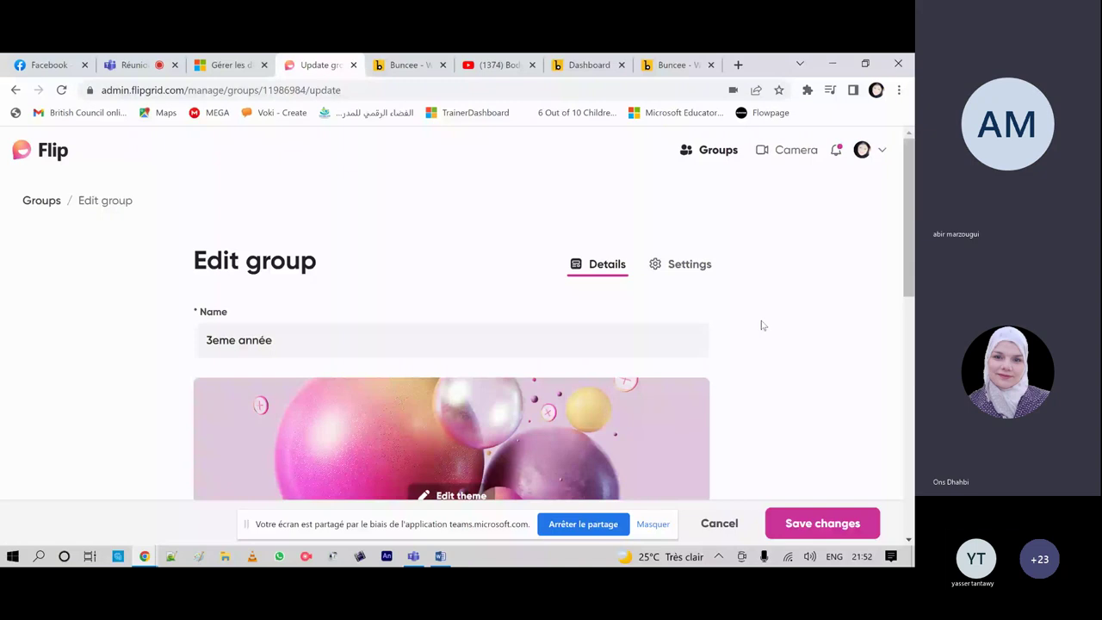
scroll(761, 325, "down", 6)
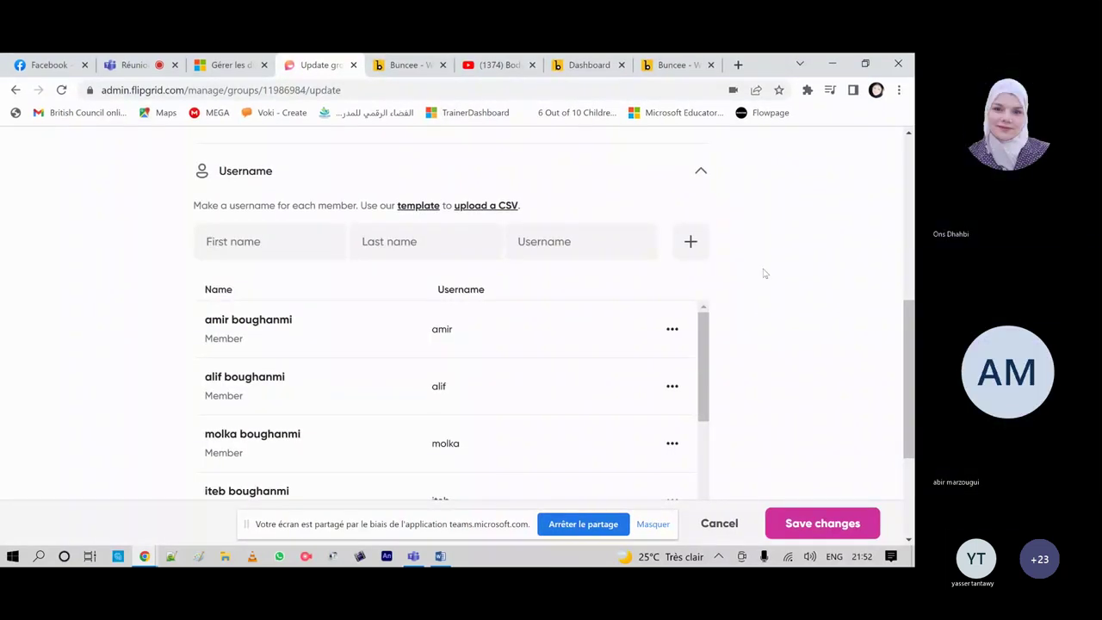
scroll(763, 273, "down", 3)
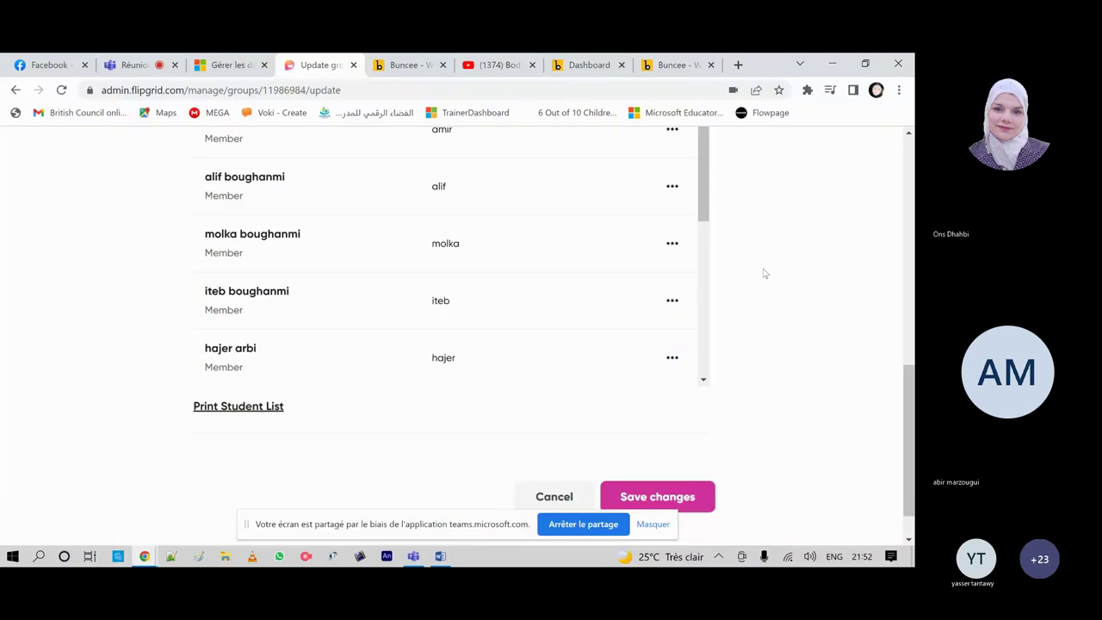
scroll(763, 273, "up", 3)
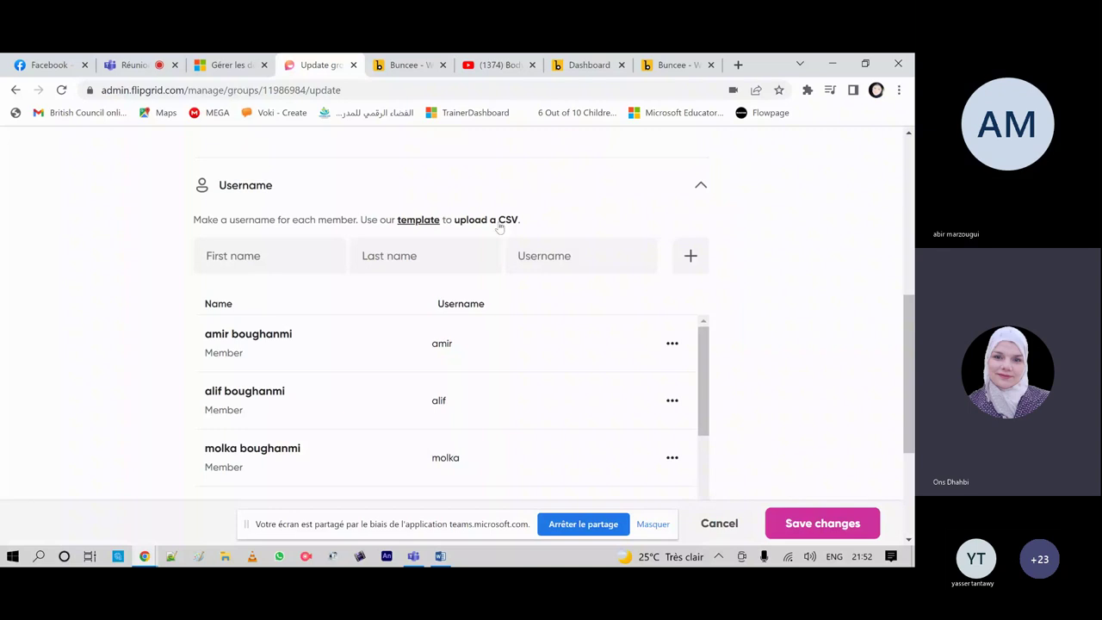
left_click(654, 527)
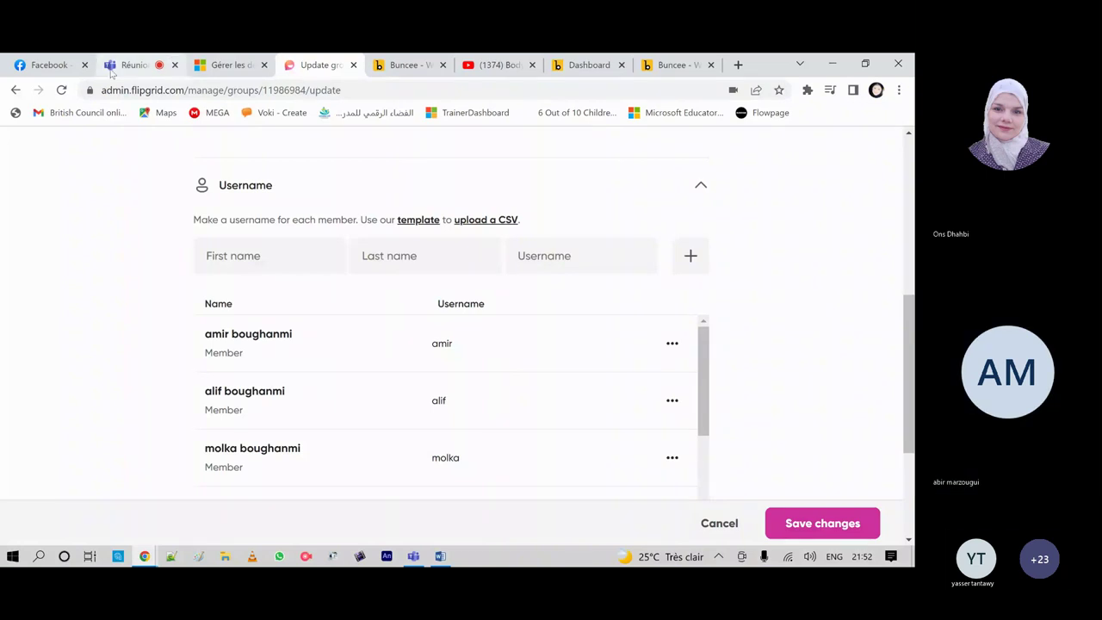
scroll(597, 351, "up", 2)
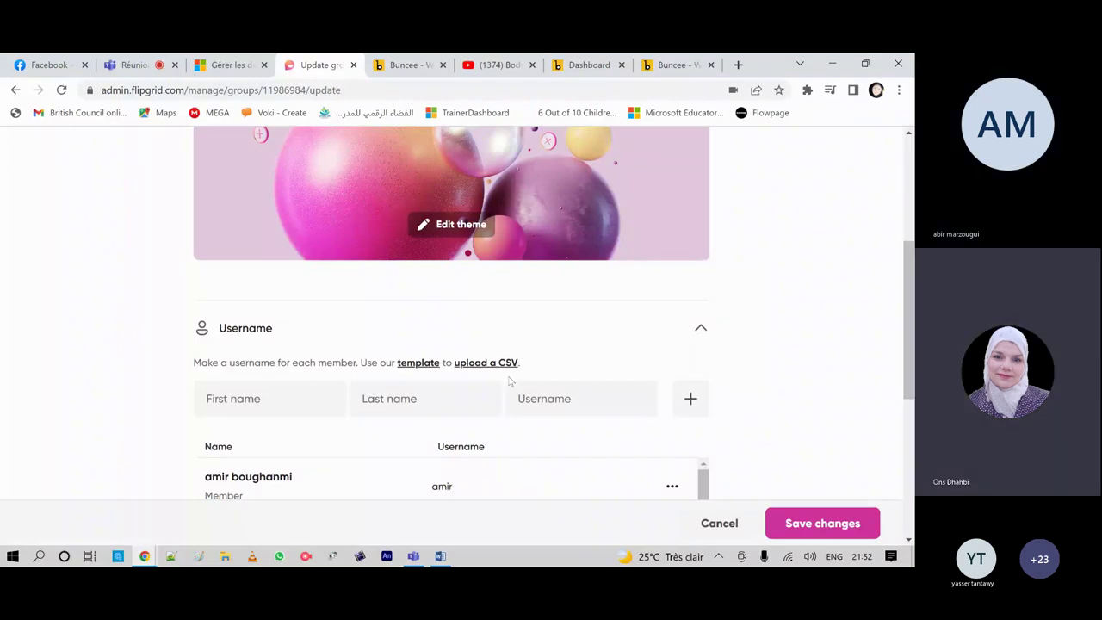
scroll(728, 302, "up", 4)
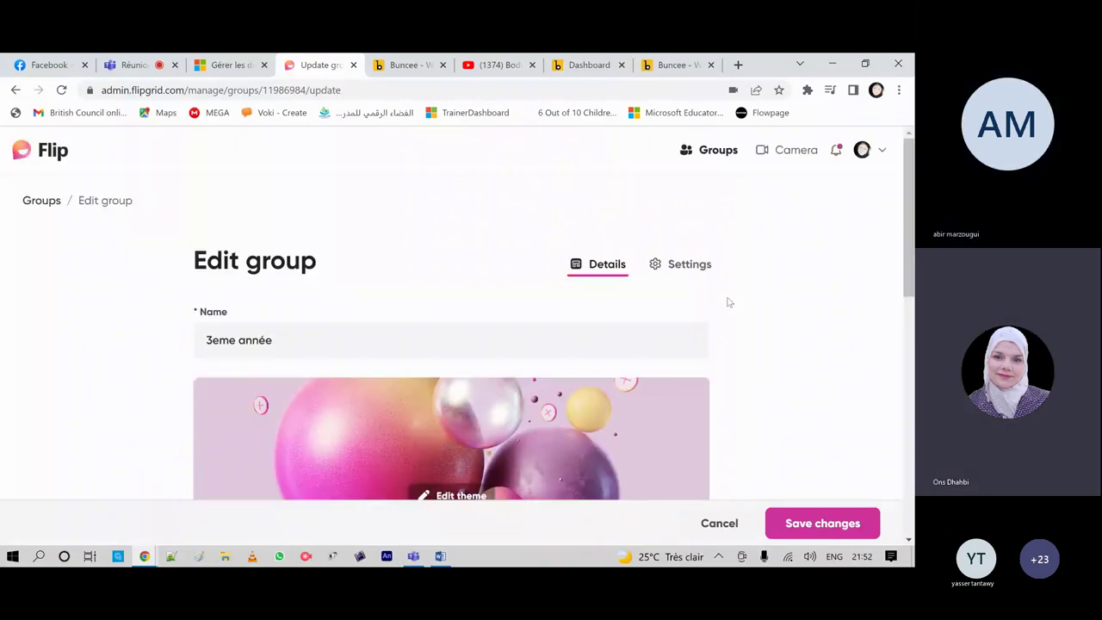
left_click(708, 152)
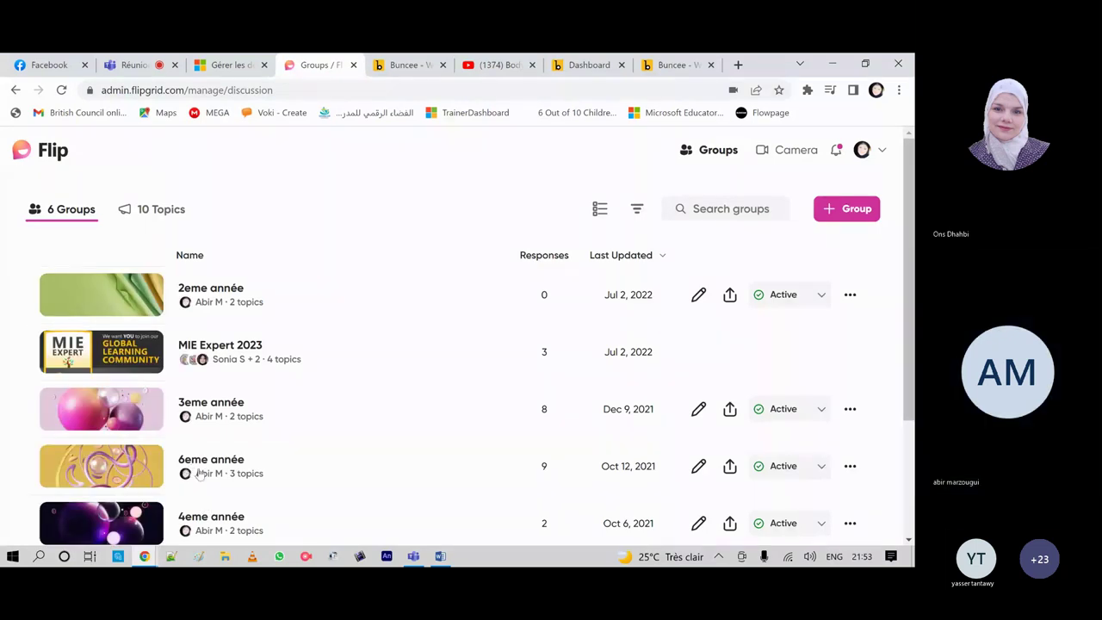
left_click(699, 467)
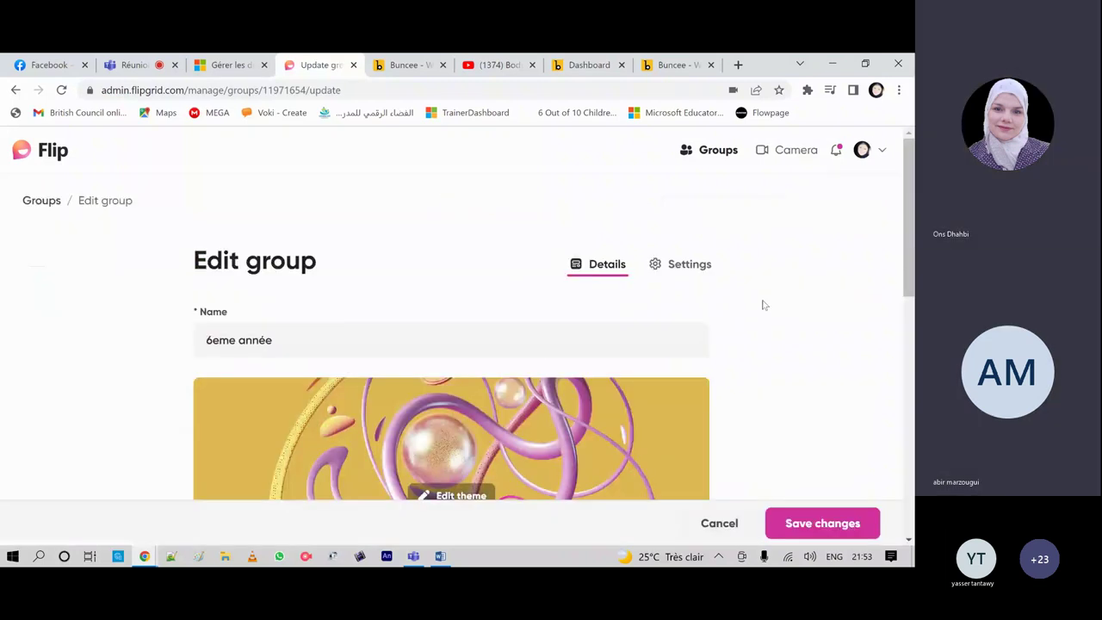
scroll(763, 305, "down", 3)
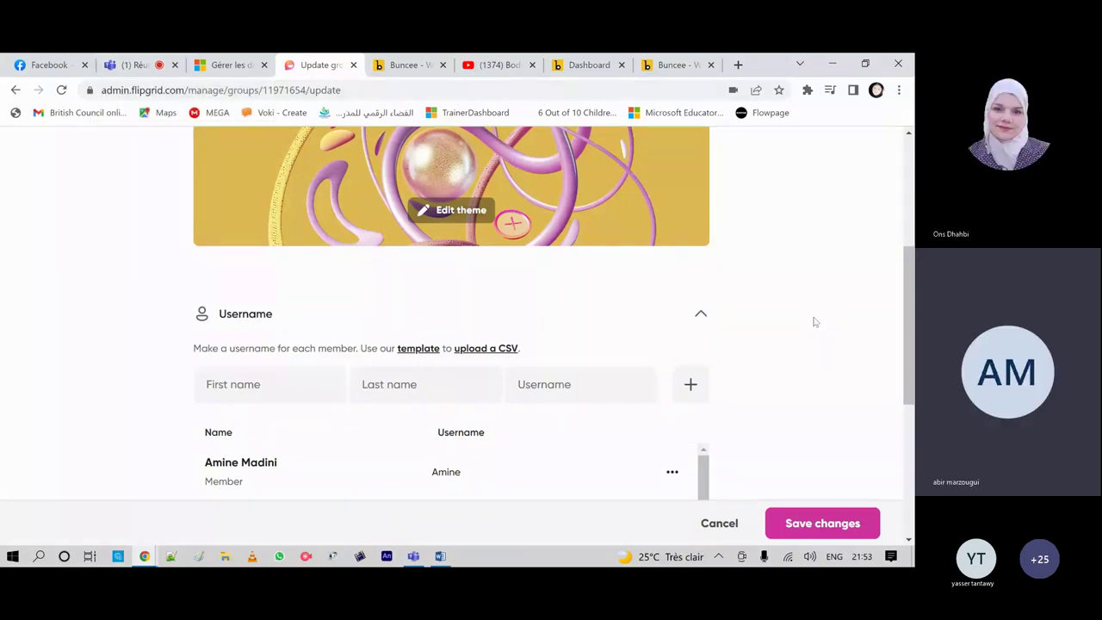
scroll(817, 345, "up", 3)
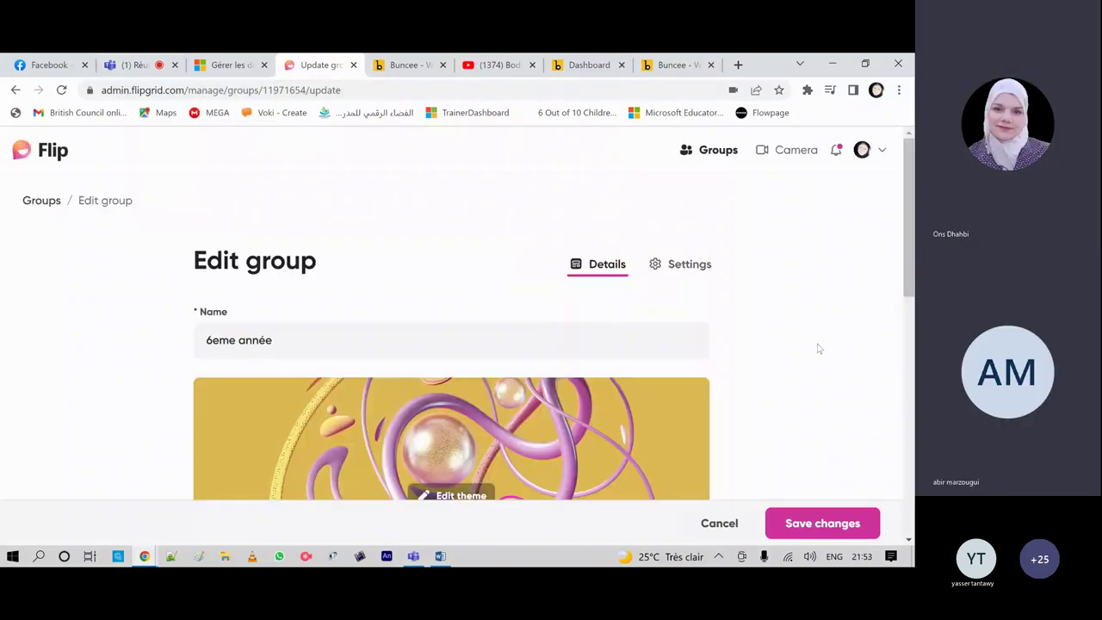
left_click(703, 154)
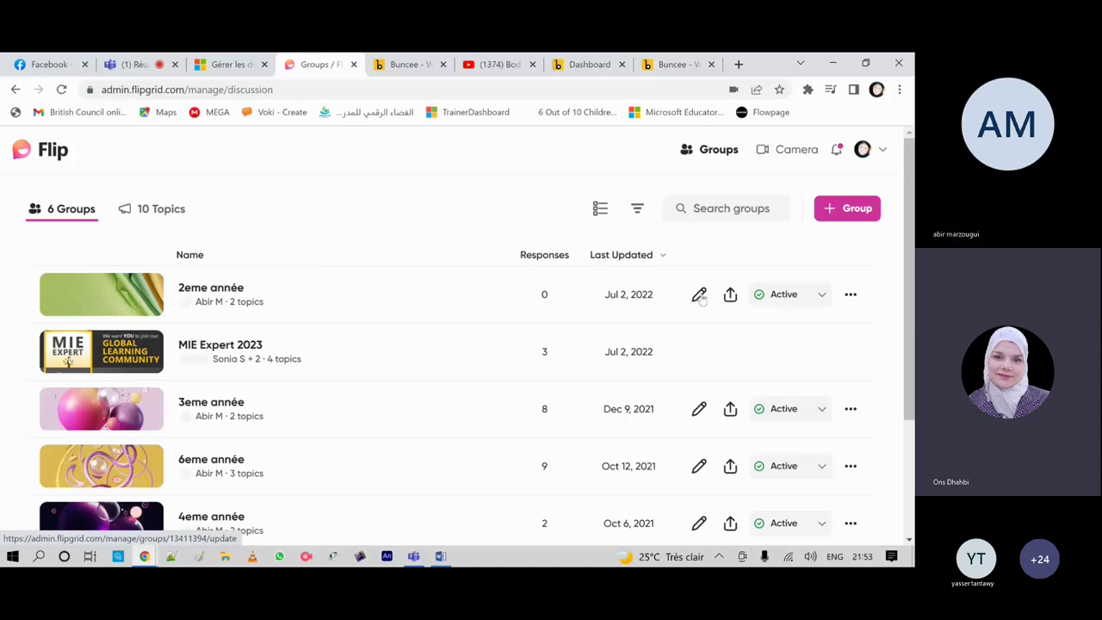
Step: Open the 2eme année group editor and switch it to username membership
left_click(699, 294)
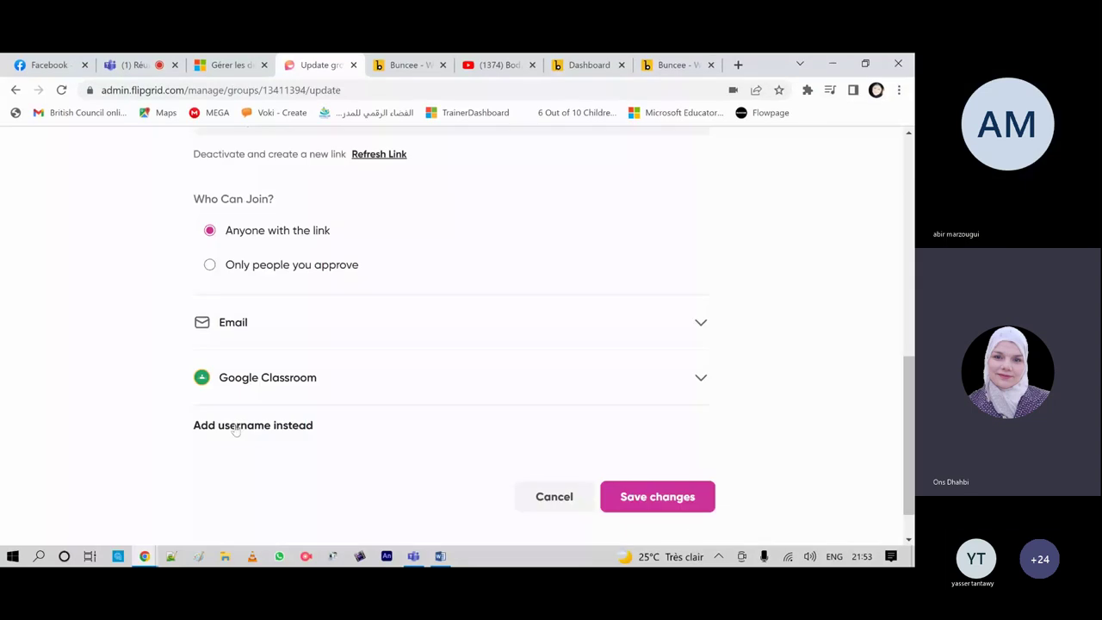
left_click(234, 426)
left_click(533, 333)
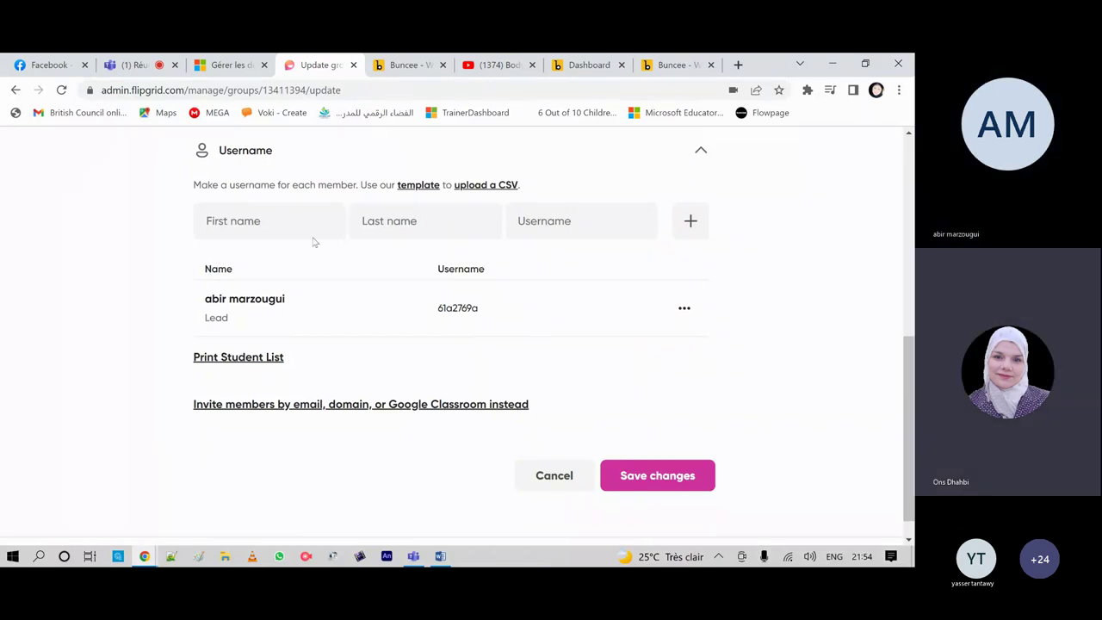
Step: Revert to inviting members by link, email or Google Classroom instead of usernames
left_click(137, 66)
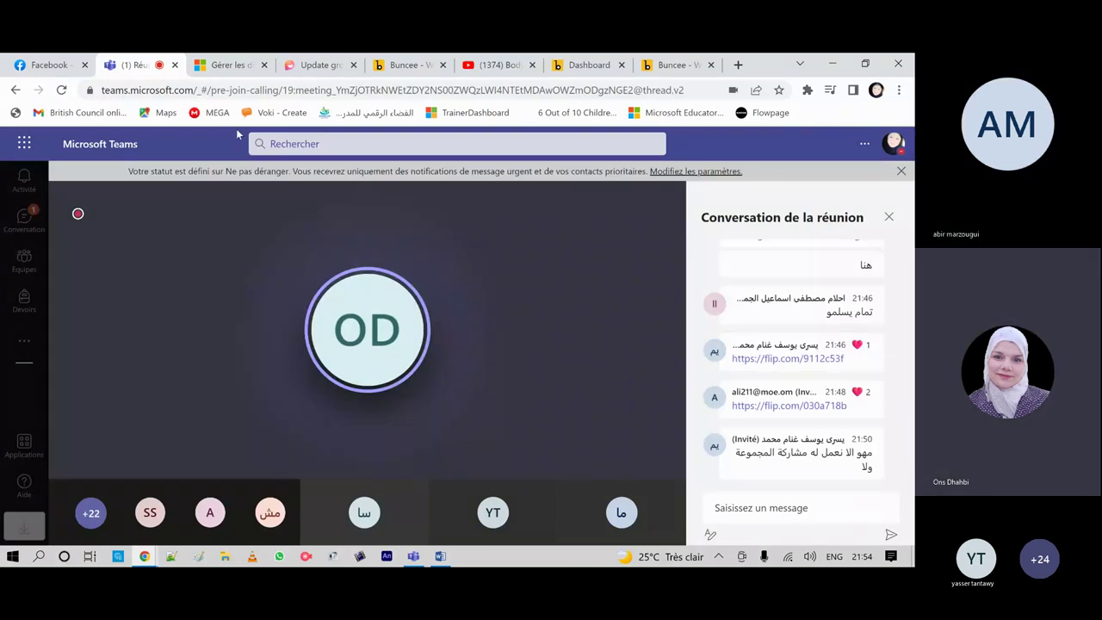
left_click(317, 65)
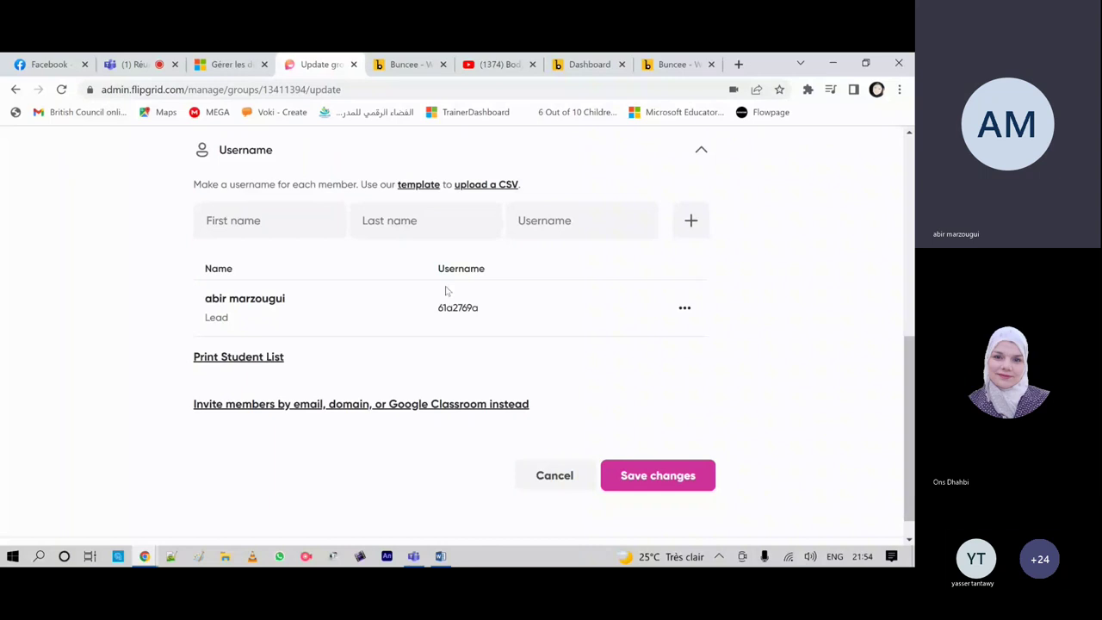
scroll(446, 289, "up", 1)
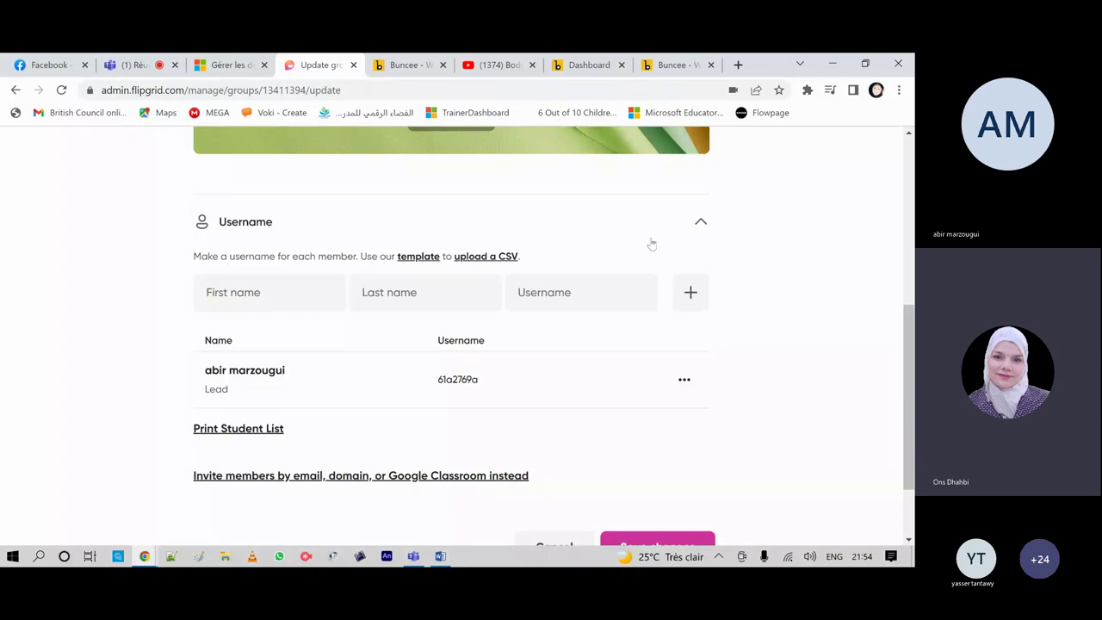
left_click(699, 223)
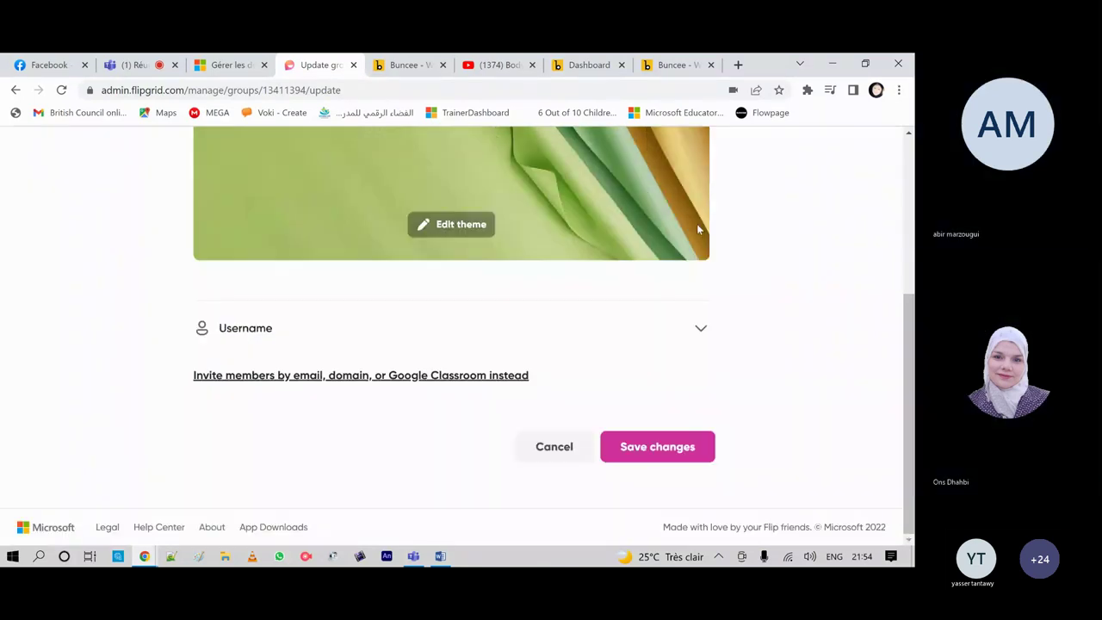
left_click(313, 376)
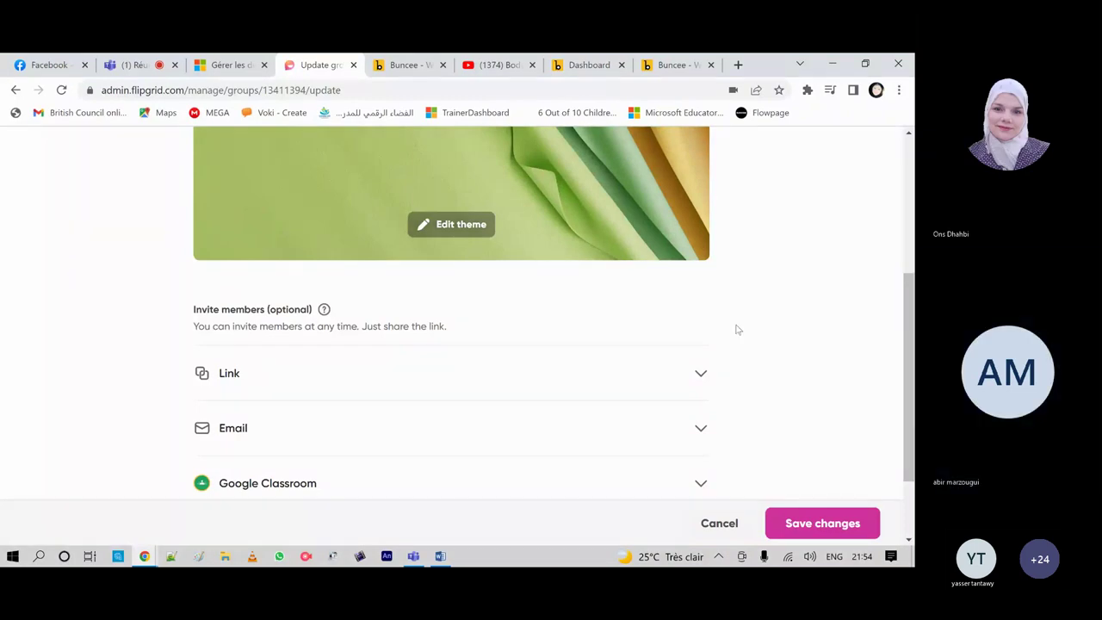
scroll(736, 330, "down", 1)
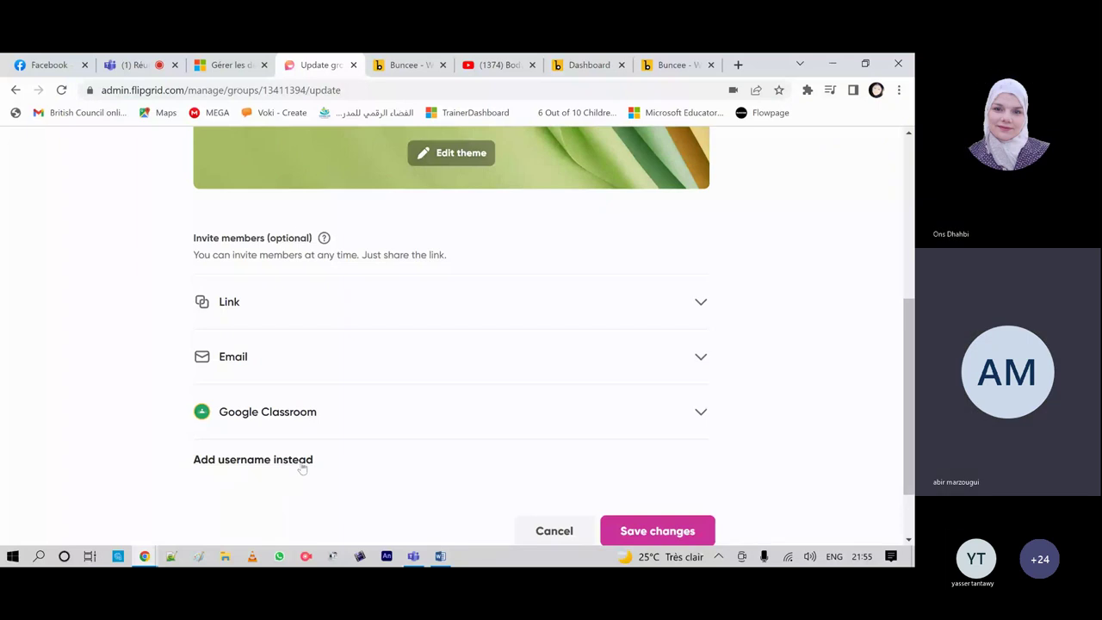
Step: Set the 2eme année group link to 'Anyone with the link' and save the changes
left_click(702, 302)
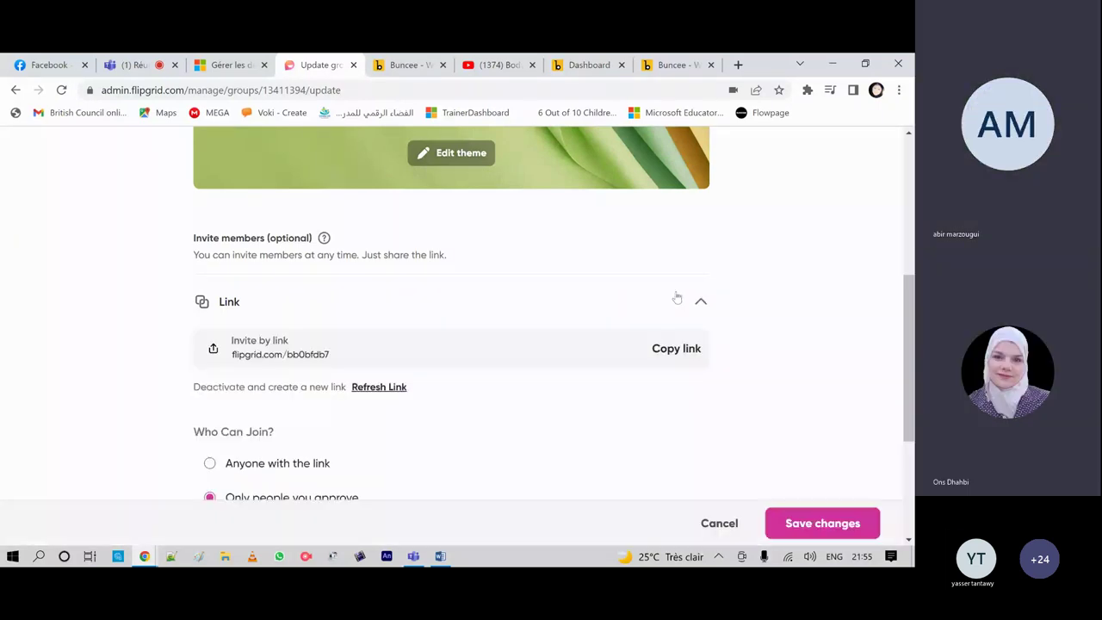
scroll(251, 393, "down", 1)
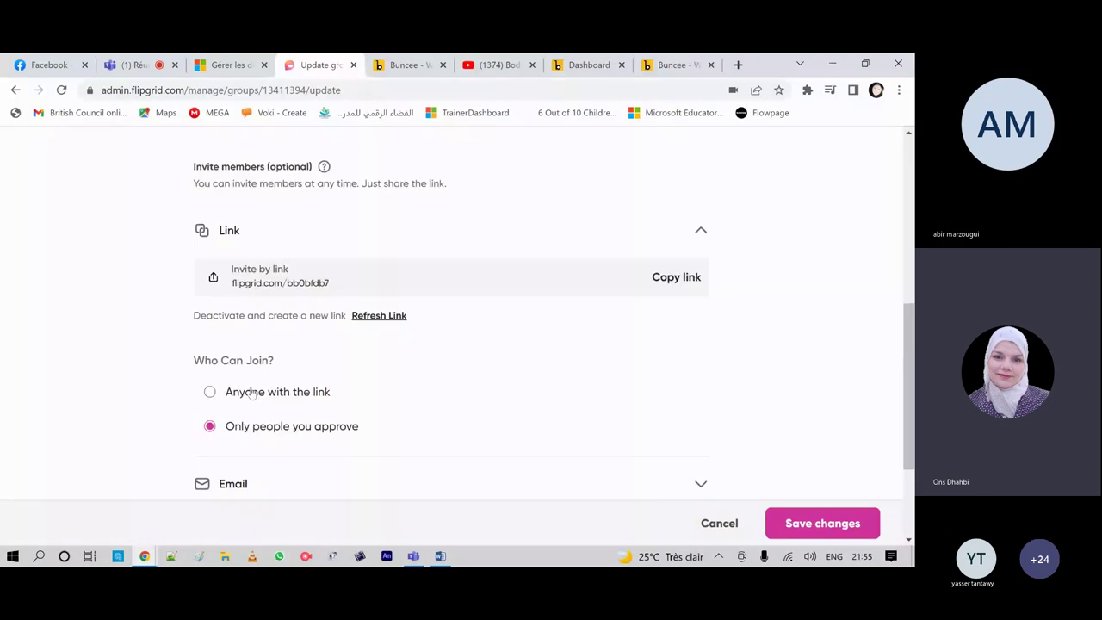
left_click(251, 393)
scroll(626, 432, "down", 2)
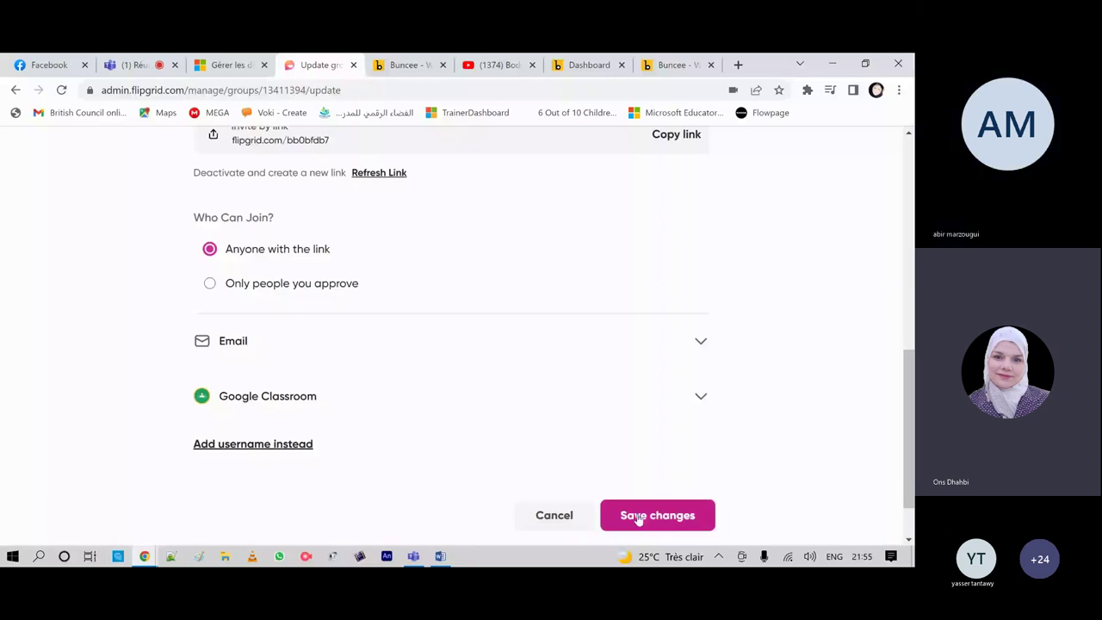
left_click(638, 516)
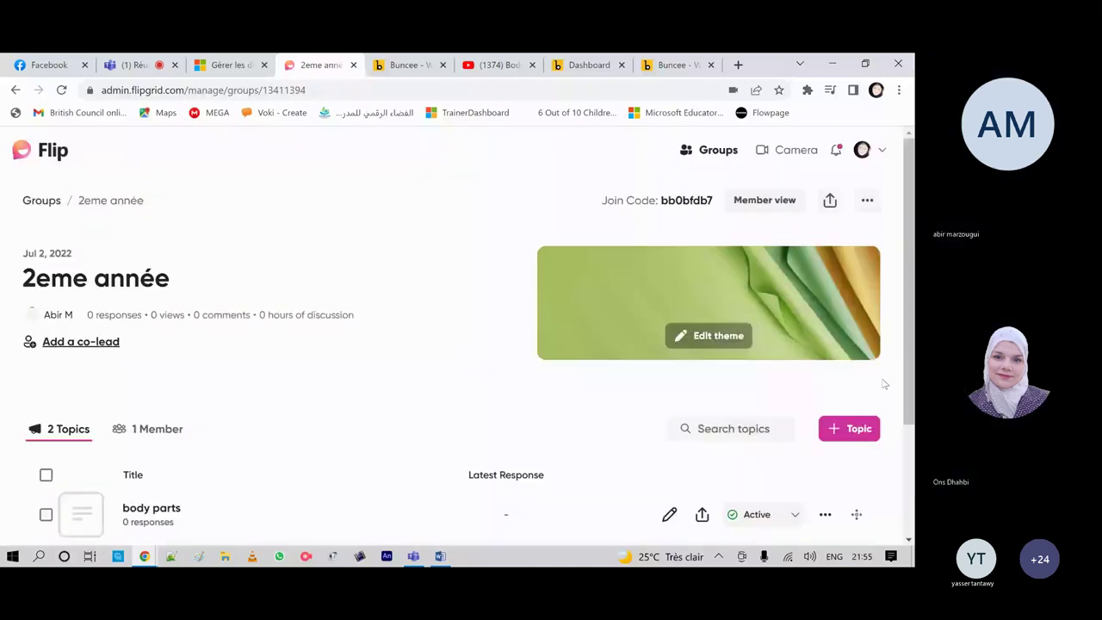
Step: Reopen the group's editor and scroll to Who Can Join to verify the setting
scroll(386, 324, "down", 2)
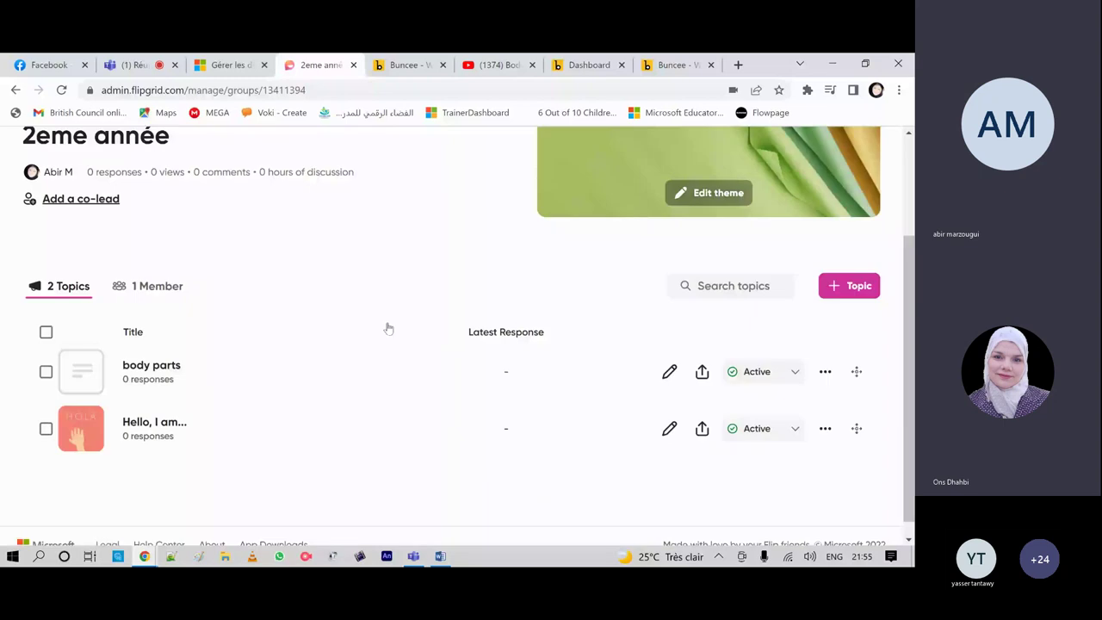
scroll(796, 311, "up", 2)
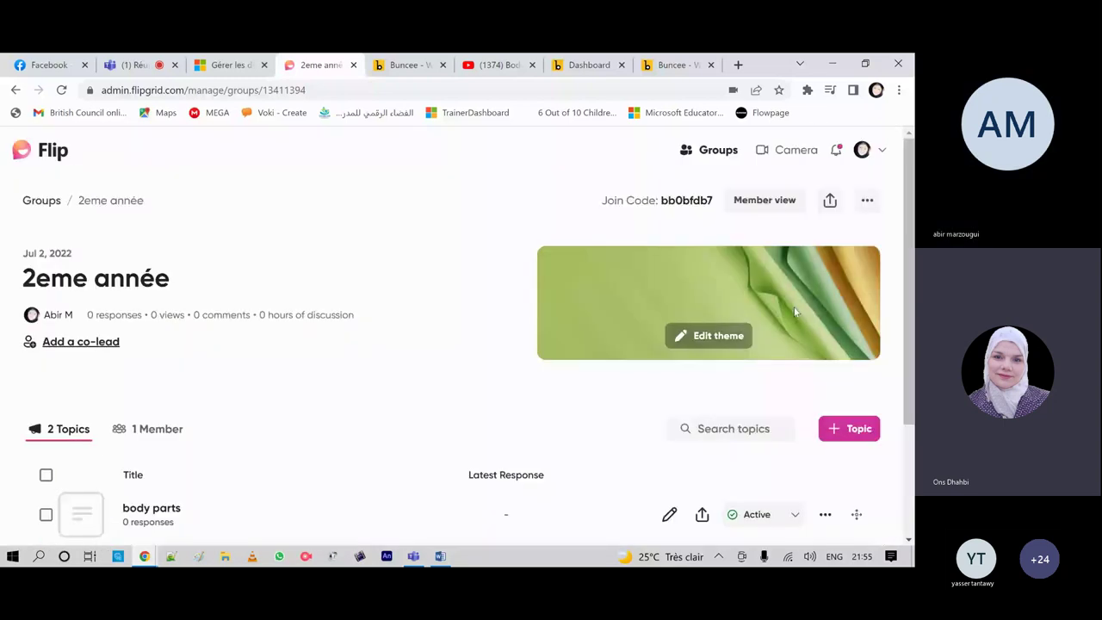
left_click(708, 339)
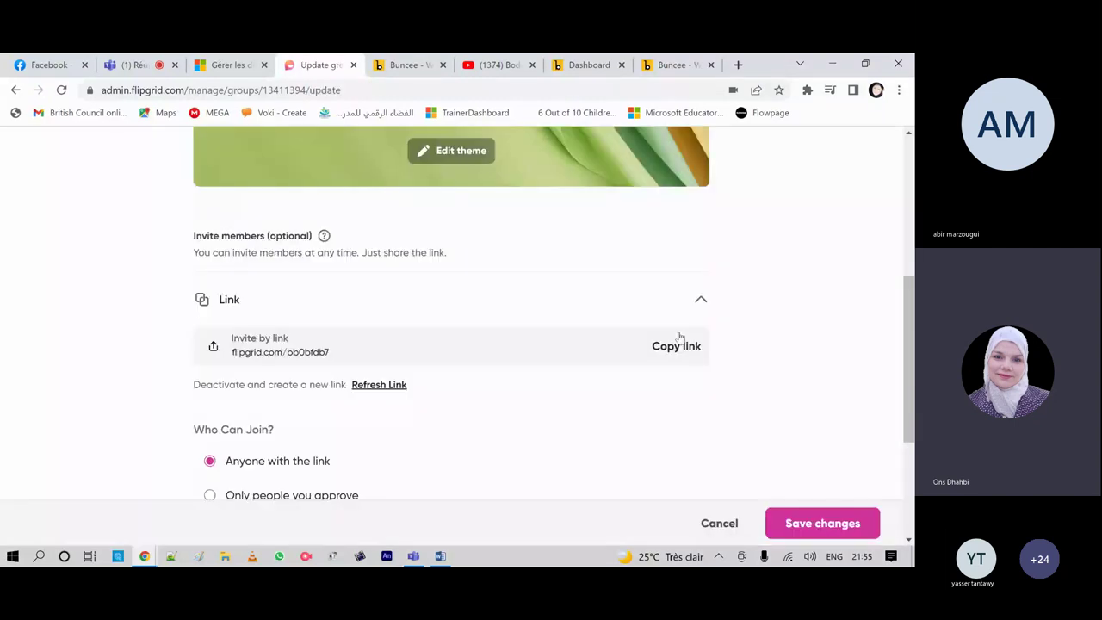
scroll(680, 335, "down", 1)
scroll(679, 336, "down", 3)
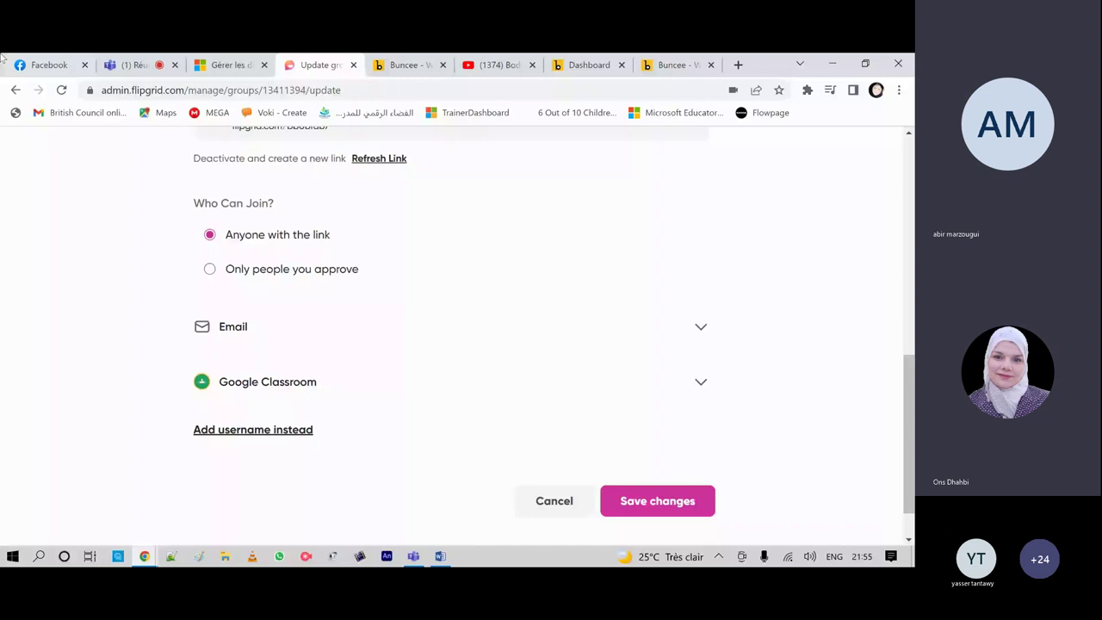
Step: Return to the Teams meeting and end the screen share with Arrêter le partage
left_click(134, 65)
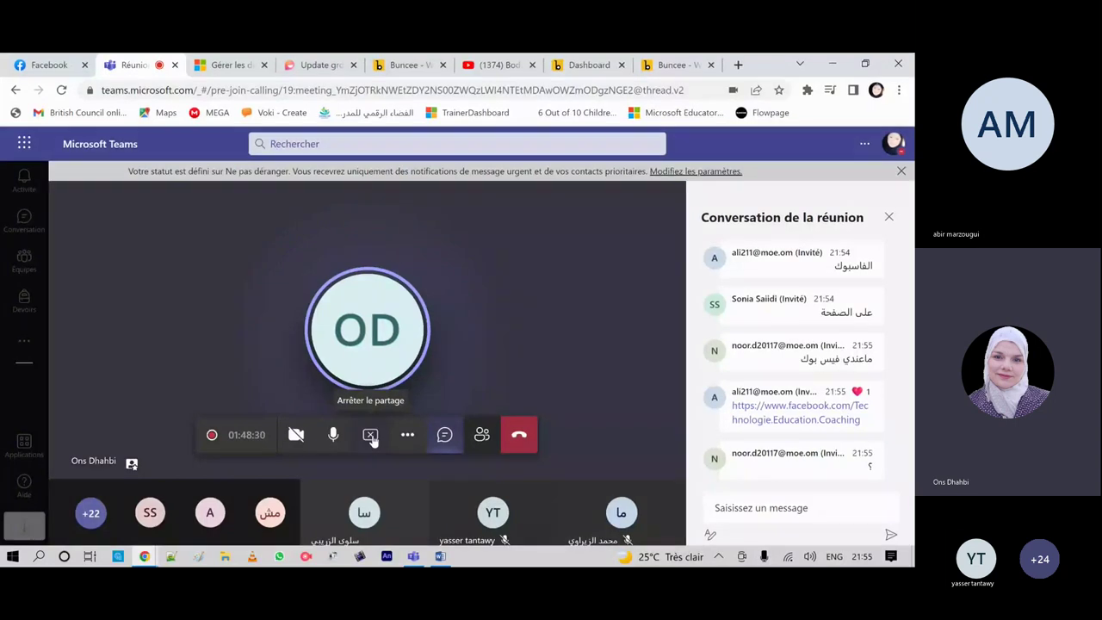
left_click(370, 436)
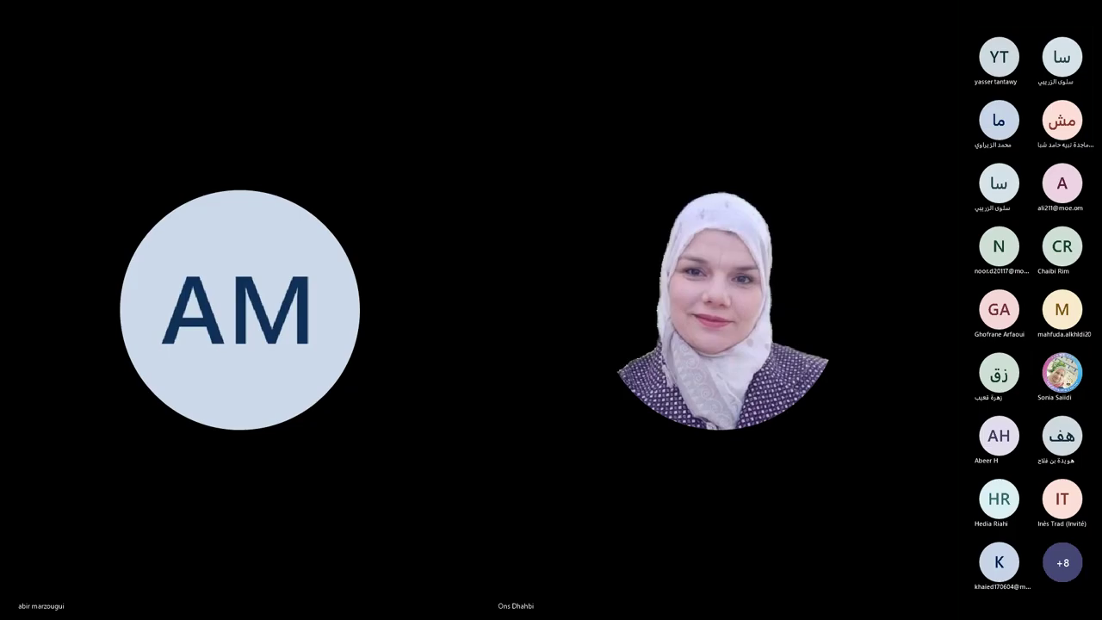